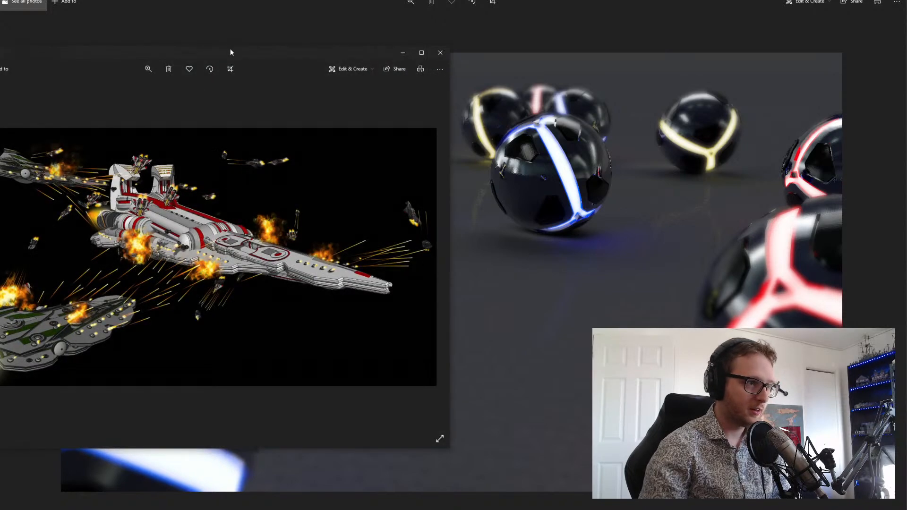
- Bring the spaceship battle render into full view and browse the example renders in the photo viewer
{"action": "left_click_drag", "start_coordinate": [230, 52], "coordinate": [905, 114]}
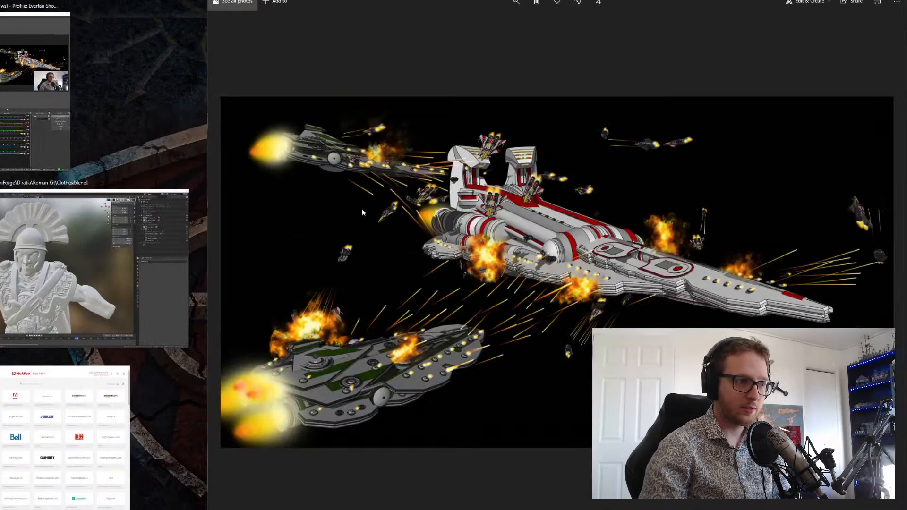
{"action": "left_click", "coordinate": [192, 182]}
{"action": "left_click_drag", "start_coordinate": [208, 177], "coordinate": [1, 173]}
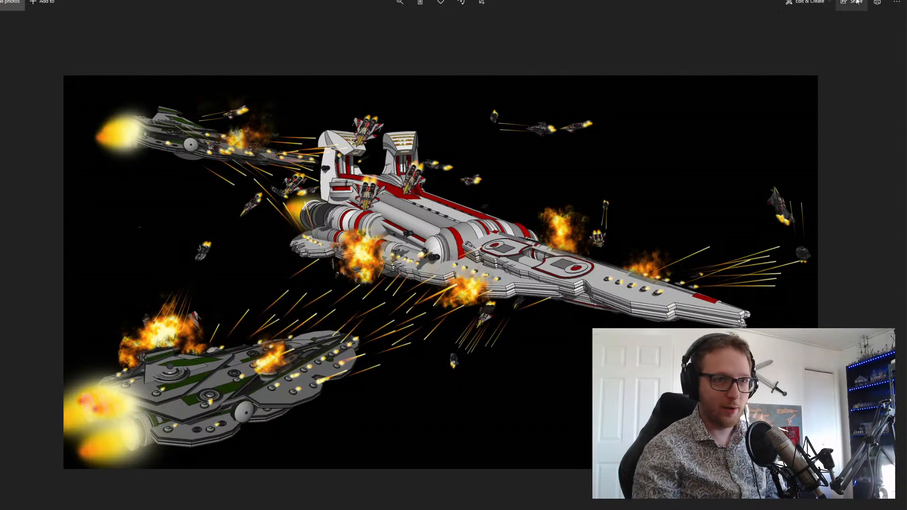
{"action": "key", "text": "Right"}
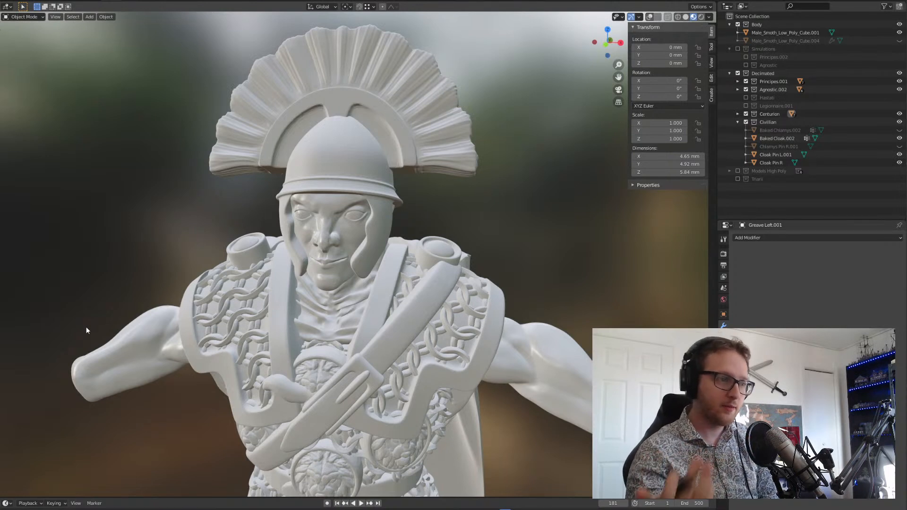
- Examine the Roman centurion model from the helmet crest down to the sandals
{"action": "scroll", "coordinate": [127, 336], "scroll_direction": "down", "scroll_amount": 2}
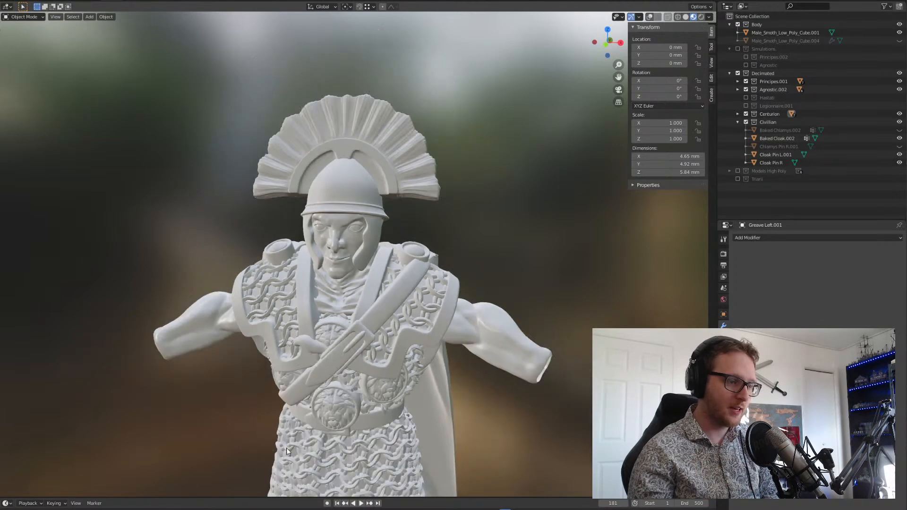
{"action": "middle_click_drag", "start_coordinate": [287, 448], "coordinate": [300, 274]}
{"action": "scroll", "coordinate": [268, 462], "scroll_direction": "up", "scroll_amount": 1}
{"action": "scroll", "coordinate": [307, 241], "scroll_direction": "down", "scroll_amount": 4}
{"action": "scroll", "coordinate": [307, 240], "scroll_direction": "up", "scroll_amount": 1}
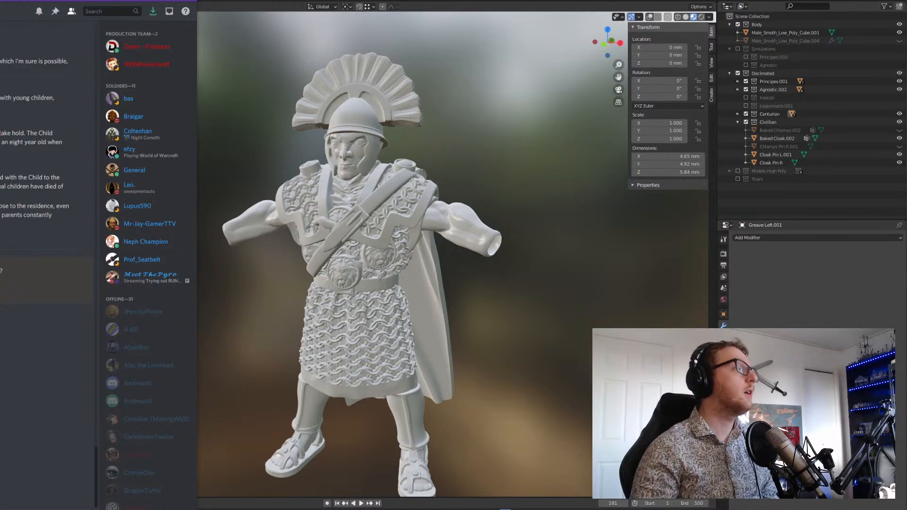
- Switch to the browser and inspect the Facebook image of headless body poses
{"action": "key", "text": "alt+Tab"}
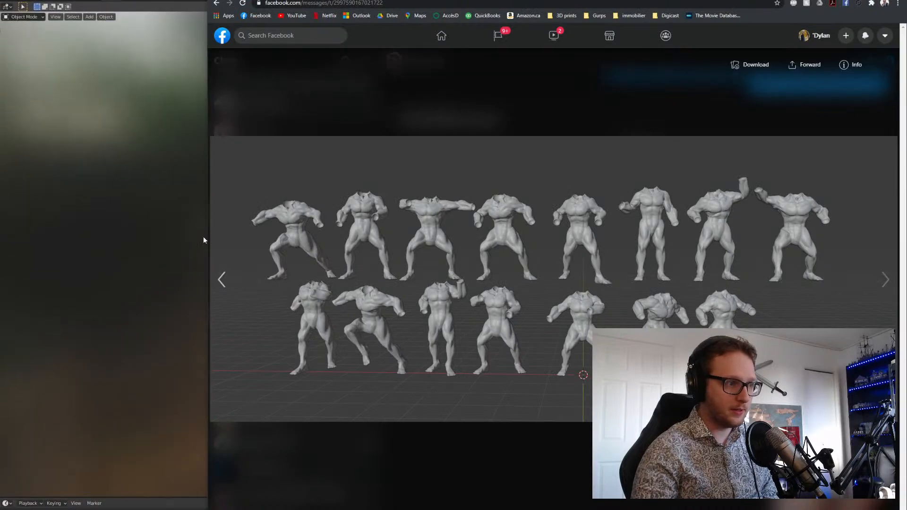
{"action": "left_click_drag", "start_coordinate": [208, 240], "coordinate": [0, 229]}
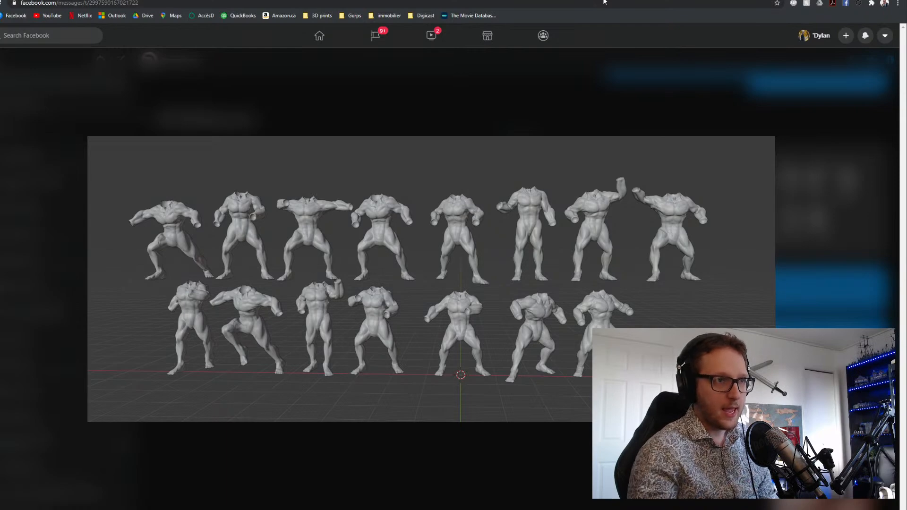
{"action": "left_click_drag", "start_coordinate": [605, 1], "coordinate": [0, 2]}
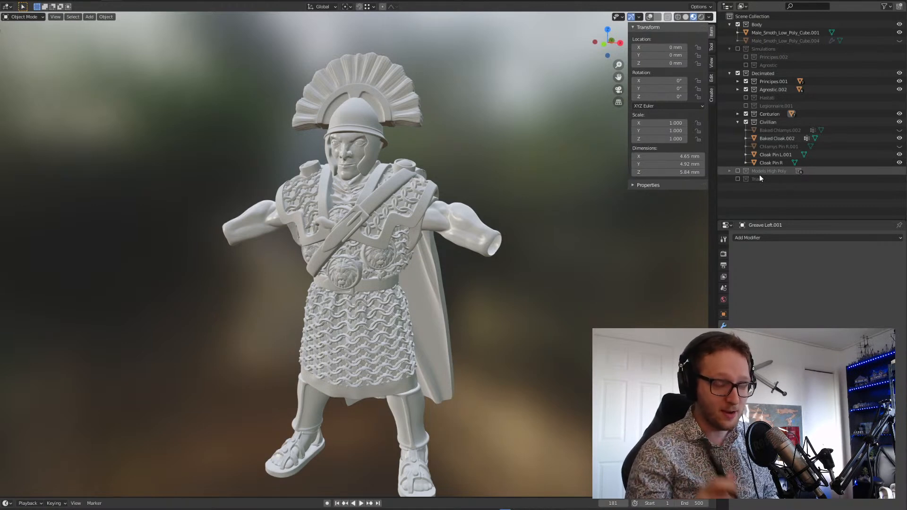
- Exclude the Centurion collection and swap the cloak and its two pins for the chlamys and its pin in Civilian
{"action": "left_click", "coordinate": [746, 114]}
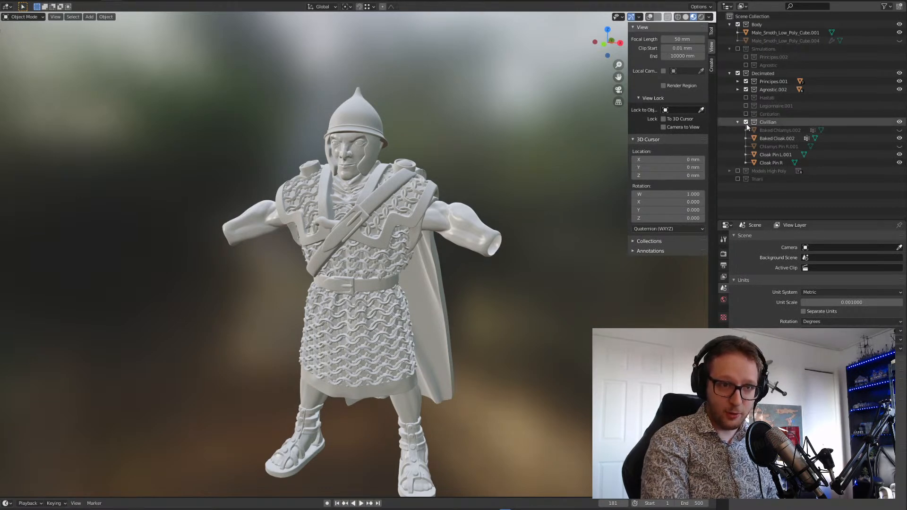
{"action": "left_click", "coordinate": [899, 138]}
{"action": "left_click", "coordinate": [899, 154]}
{"action": "left_click", "coordinate": [899, 163]}
{"action": "left_click", "coordinate": [900, 147]}
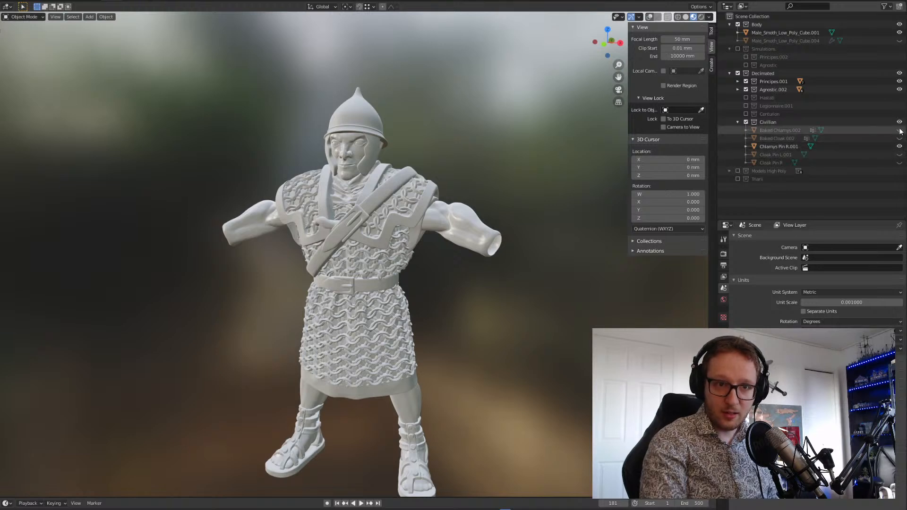
{"action": "left_click", "coordinate": [899, 131]}
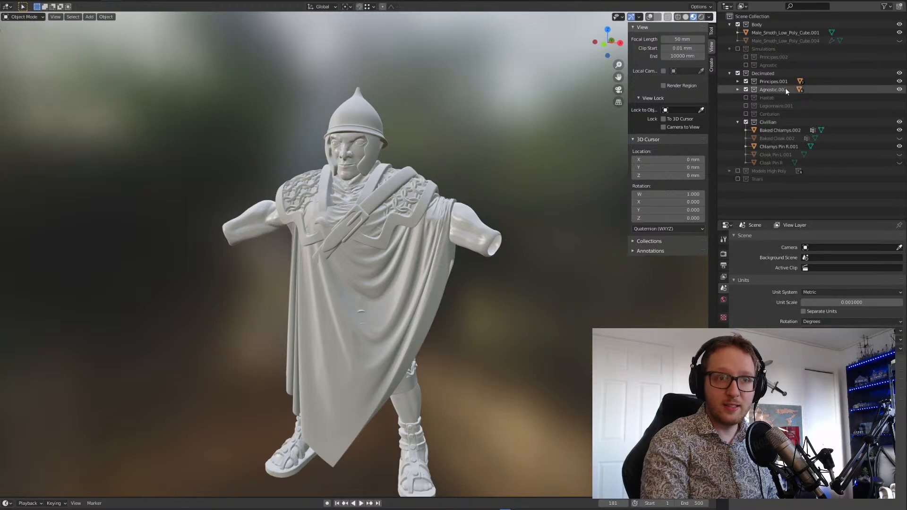
- Exclude the Principes.001 and Civilian collections, and hide the Baked Scarf and Gladius Belt in Agnostic.002
{"action": "left_click", "coordinate": [747, 82]}
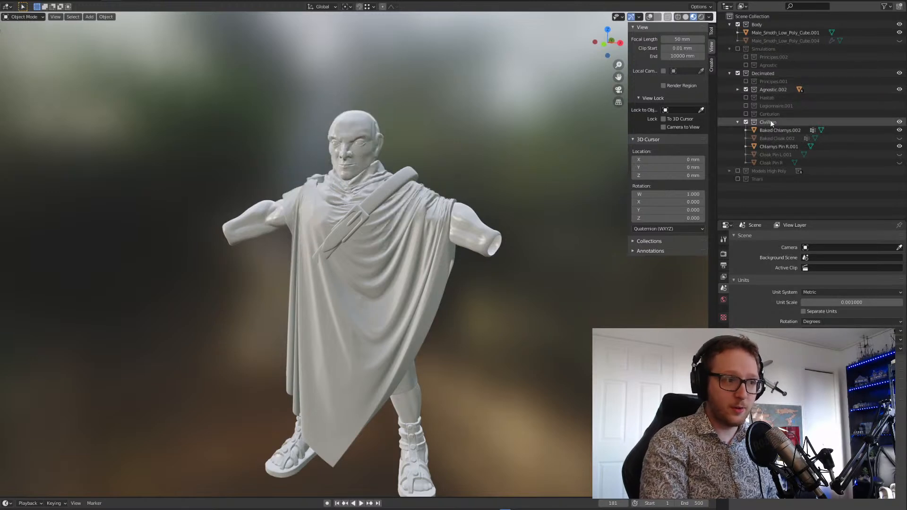
{"action": "left_click", "coordinate": [738, 89]}
{"action": "left_click", "coordinate": [899, 122]}
{"action": "middle_click_drag", "start_coordinate": [472, 231], "coordinate": [594, 200]}
{"action": "left_click", "coordinate": [746, 179]}
{"action": "left_click", "coordinate": [899, 97]}
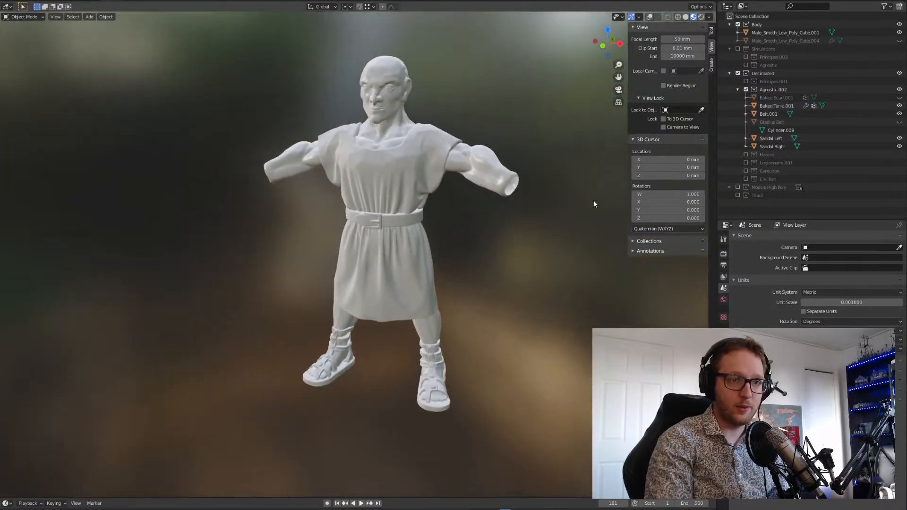
- Enable and expand the Centurion collection and hide its crest
{"action": "left_click", "coordinate": [745, 171]}
{"action": "left_click", "coordinate": [739, 171]}
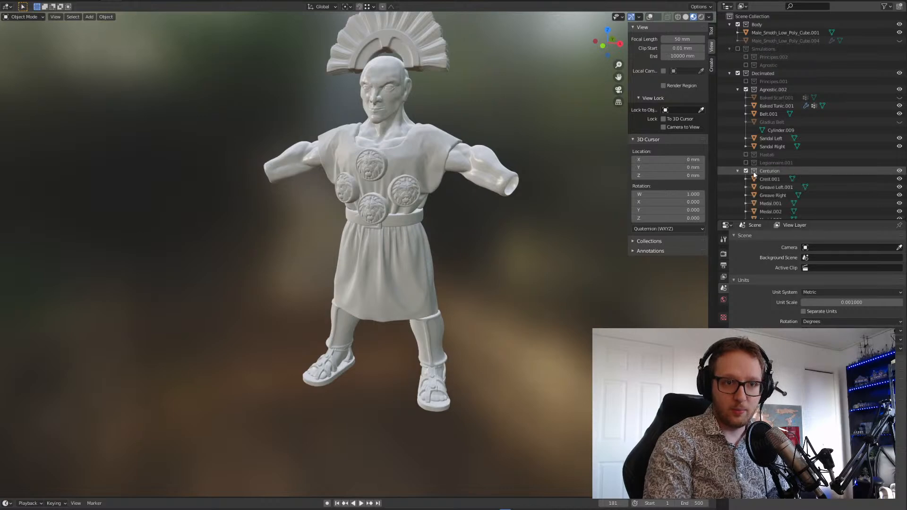
{"action": "left_click", "coordinate": [899, 178]}
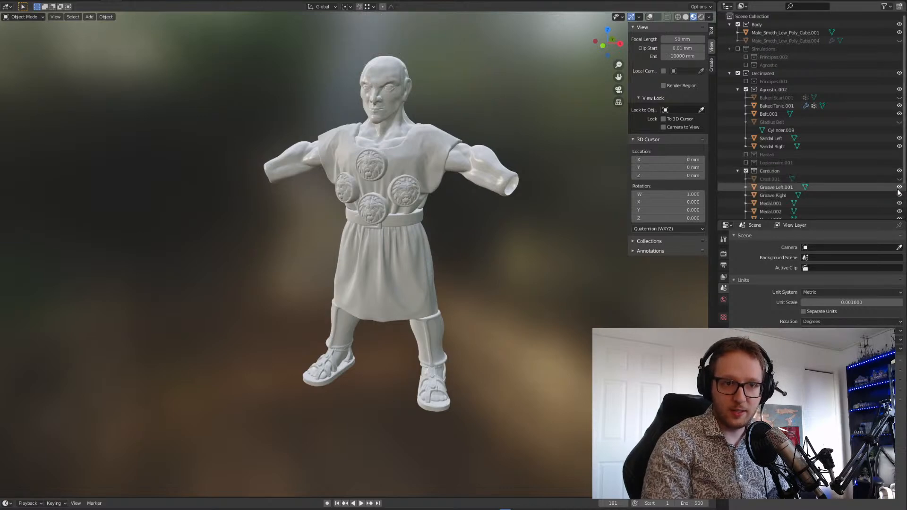
- Toggle the visibility of the Centurion medals, show the crest again and exclude the Centurion collection
{"action": "scroll", "coordinate": [879, 189], "scroll_direction": "down", "scroll_amount": 4}
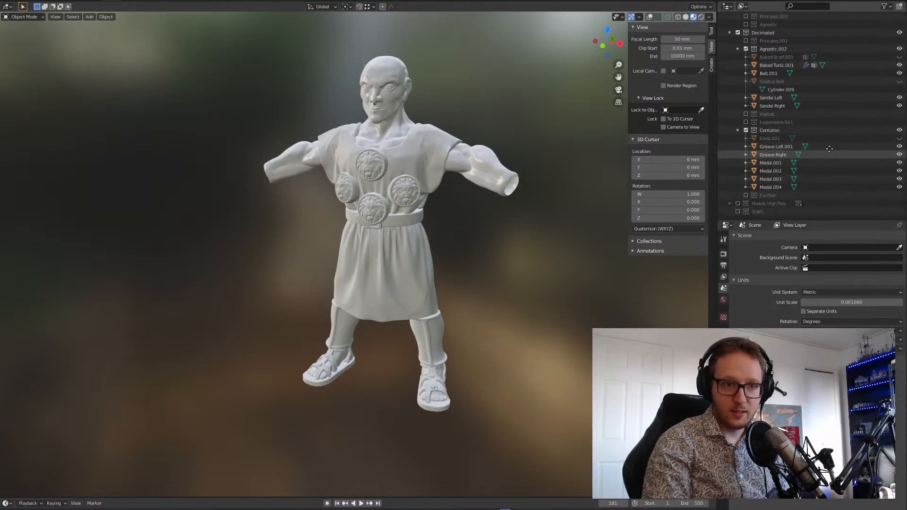
{"action": "left_click", "coordinate": [899, 164]}
{"action": "left_click", "coordinate": [899, 171]}
{"action": "left_click", "coordinate": [900, 171]}
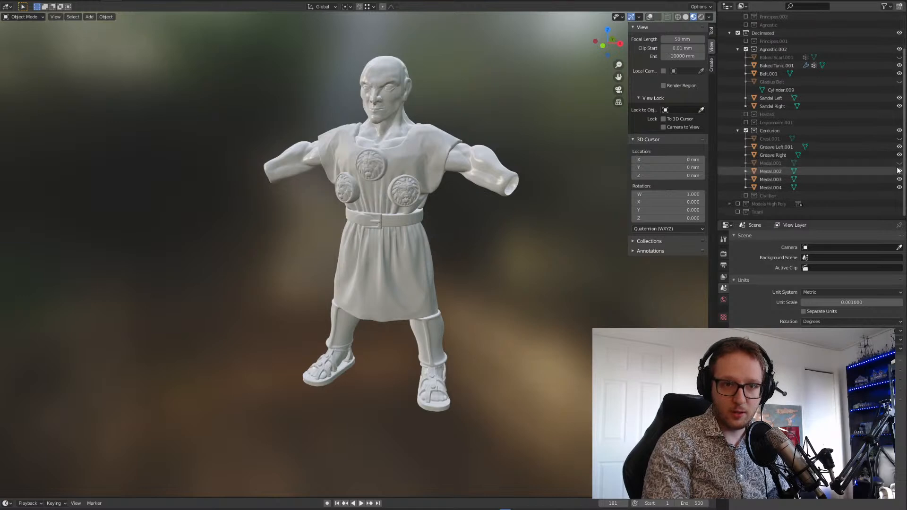
{"action": "left_click", "coordinate": [899, 164]}
{"action": "left_click", "coordinate": [899, 139]}
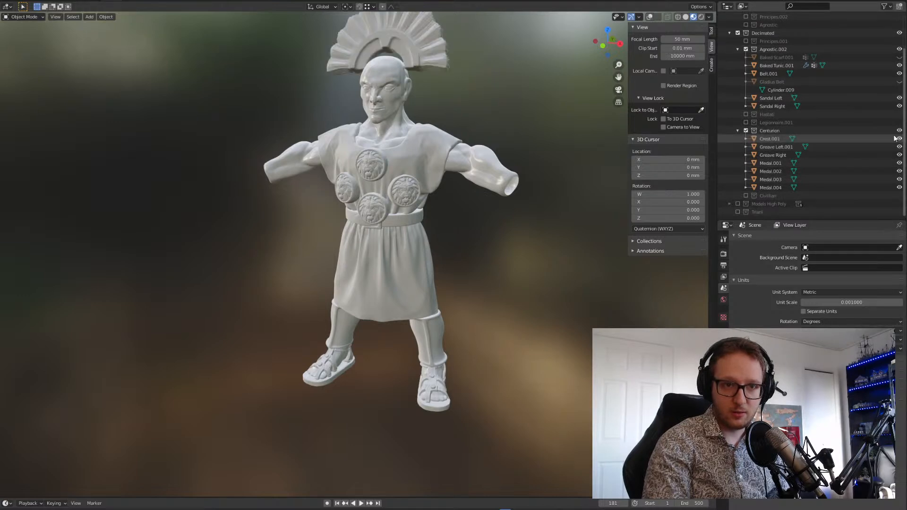
{"action": "left_click", "coordinate": [747, 131]}
- Enable the Civilian collection and hide its chlamys and chlamys pin, leaving the cloak displayed
{"action": "scroll", "coordinate": [746, 131], "scroll_direction": "up", "scroll_amount": 4}
{"action": "left_click", "coordinate": [745, 179]}
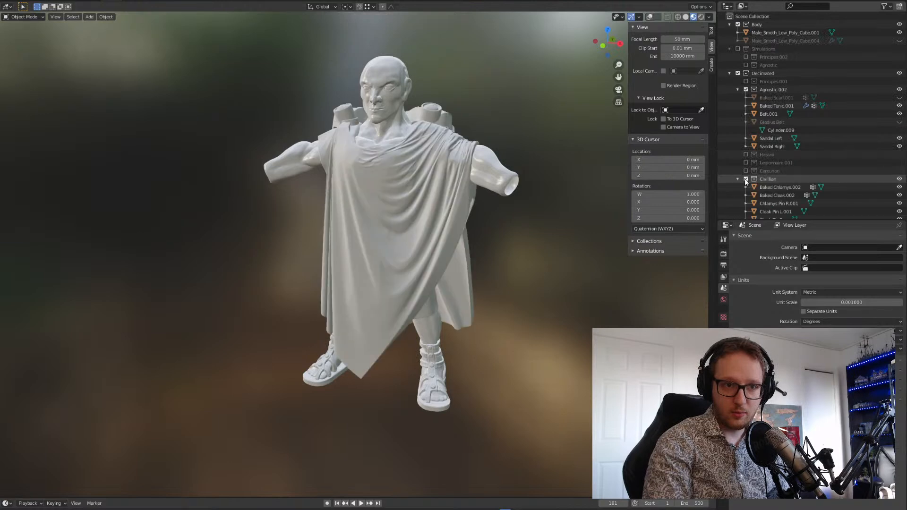
{"action": "scroll", "coordinate": [775, 141], "scroll_direction": "down", "scroll_amount": 2}
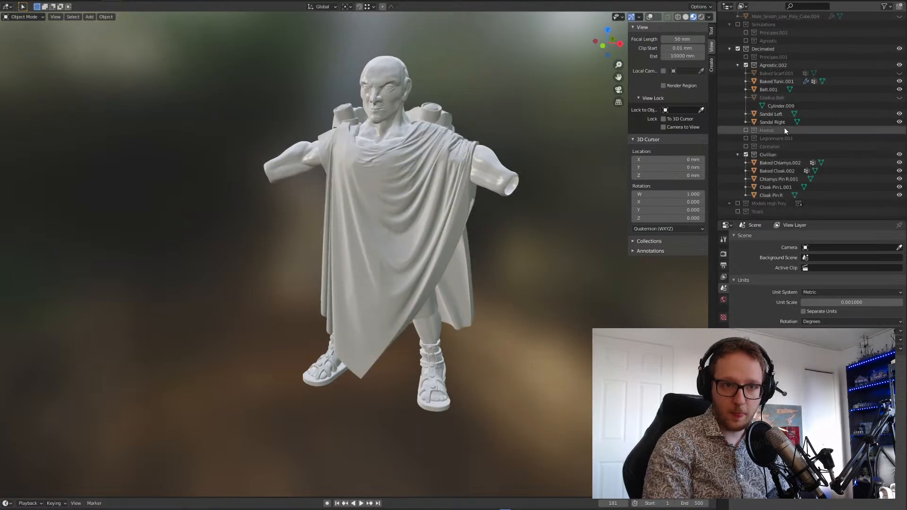
{"action": "left_click", "coordinate": [899, 163]}
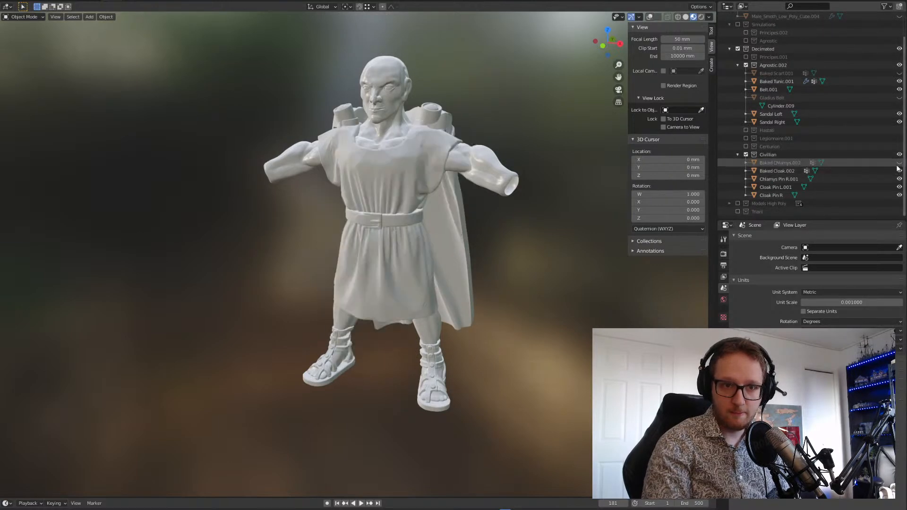
{"action": "left_click", "coordinate": [899, 179]}
{"action": "middle_click_drag", "start_coordinate": [551, 220], "coordinate": [520, 232]}
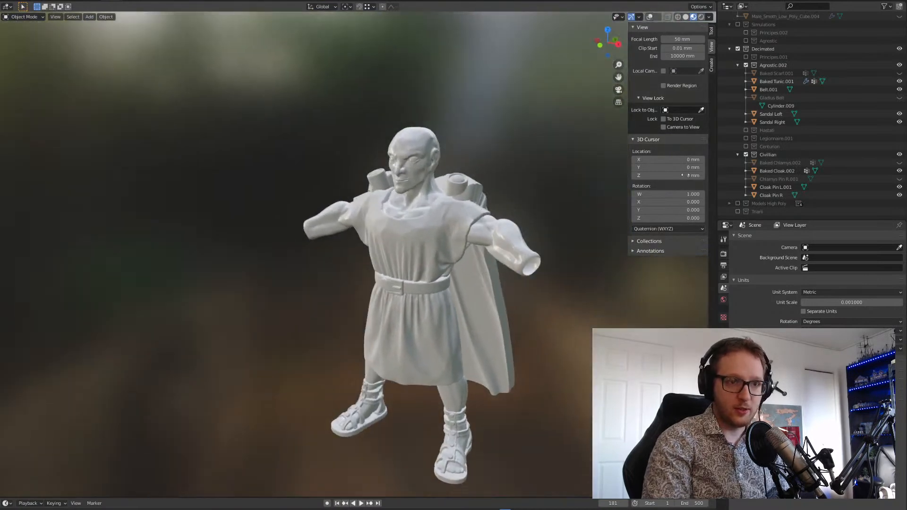
- Hide the Civilian collection, and enable the Centurion collection briefly before excluding it again
{"action": "left_click", "coordinate": [899, 155]}
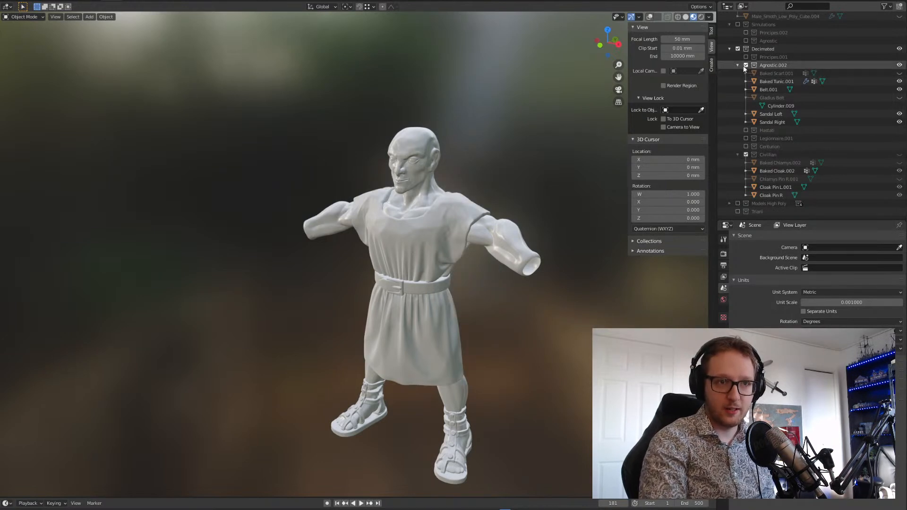
{"action": "left_click", "coordinate": [748, 141]}
{"action": "left_click", "coordinate": [747, 146]}
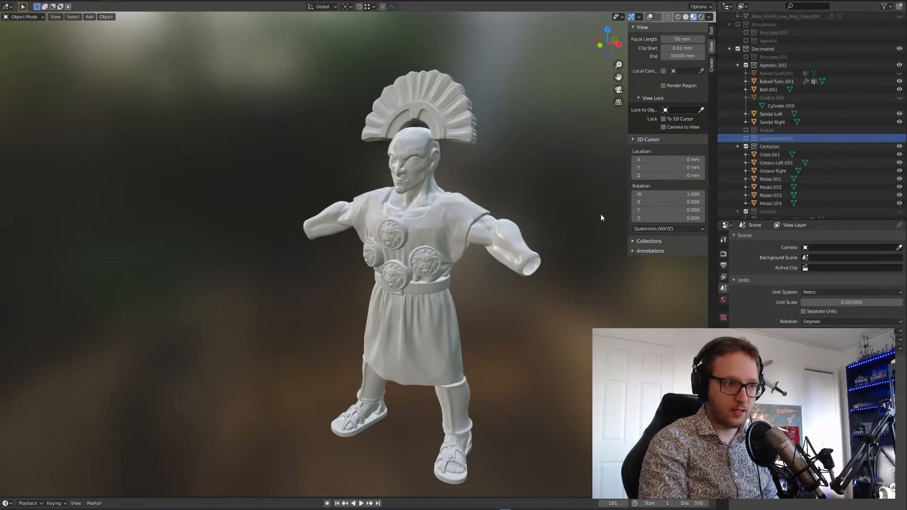
{"action": "left_click", "coordinate": [746, 147]}
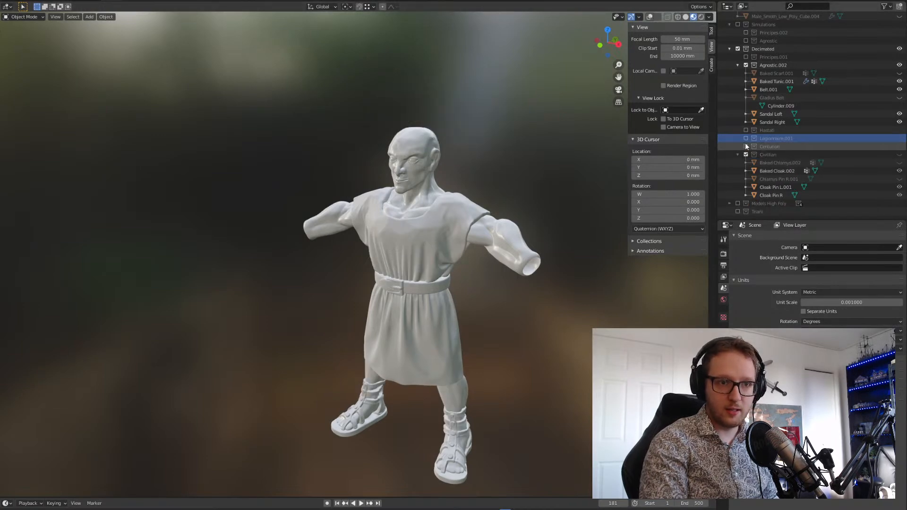
- Enable the Legionnaire.001 armor collection and show the Gladius Belt and Baked Scarf on the figure
{"action": "left_click", "coordinate": [747, 139]}
{"action": "key", "text": "KP_1"}
{"action": "scroll", "coordinate": [625, 225], "scroll_direction": "up", "scroll_amount": 3}
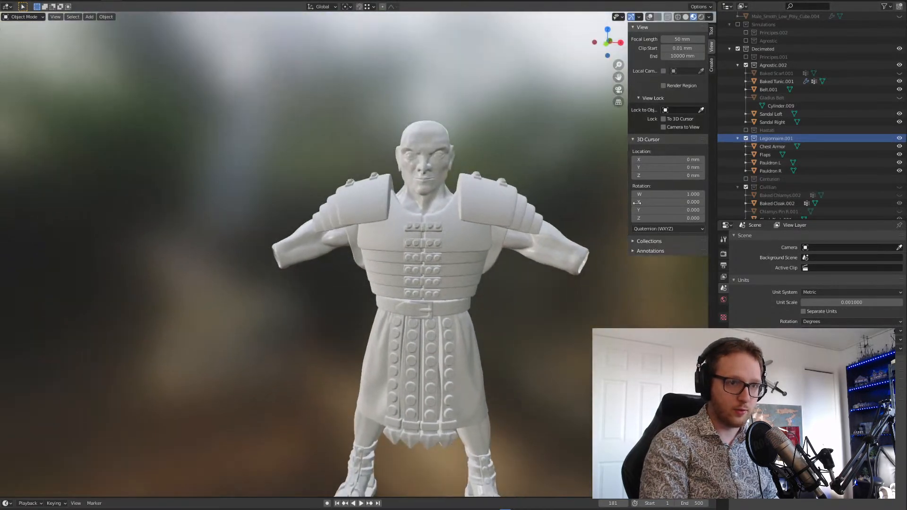
{"action": "left_click", "coordinate": [900, 97]}
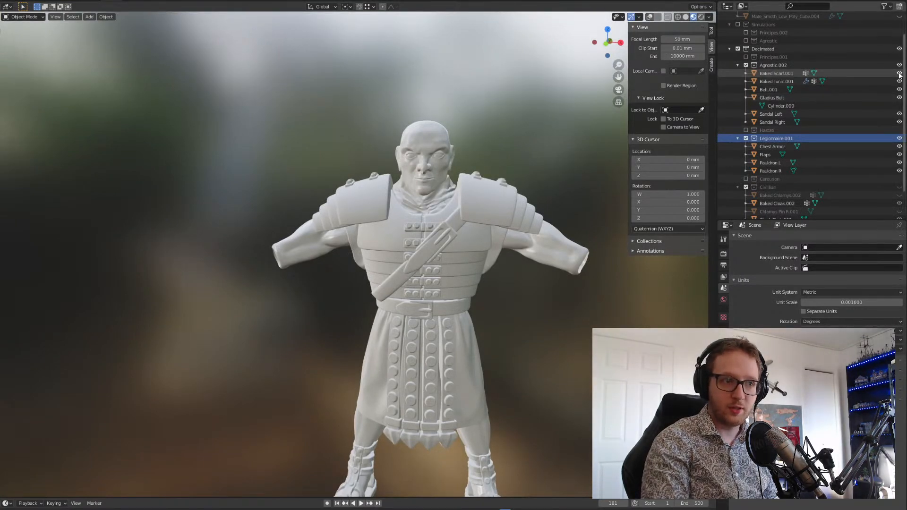
{"action": "left_click", "coordinate": [900, 73]}
{"action": "middle_click_drag", "start_coordinate": [544, 274], "coordinate": [562, 256]}
{"action": "scroll", "coordinate": [552, 274], "scroll_direction": "up", "scroll_amount": 2}
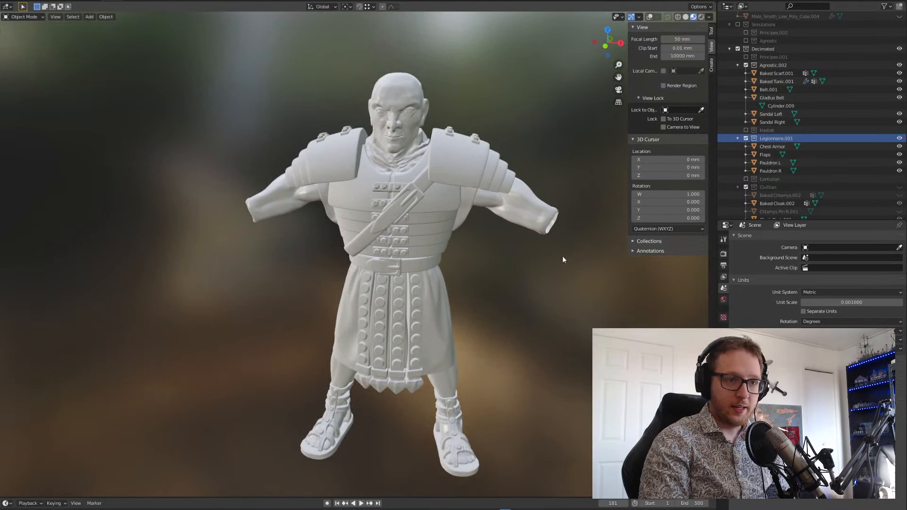
- Exclude the Legionnaire.001 collection and hide the Gladius Belt and Baked Scarf
{"action": "left_click", "coordinate": [747, 139]}
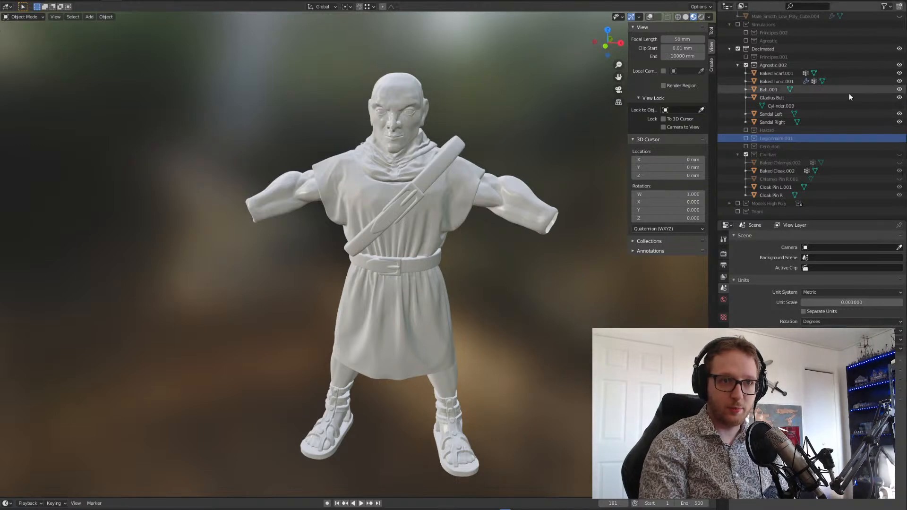
{"action": "left_click", "coordinate": [899, 98]}
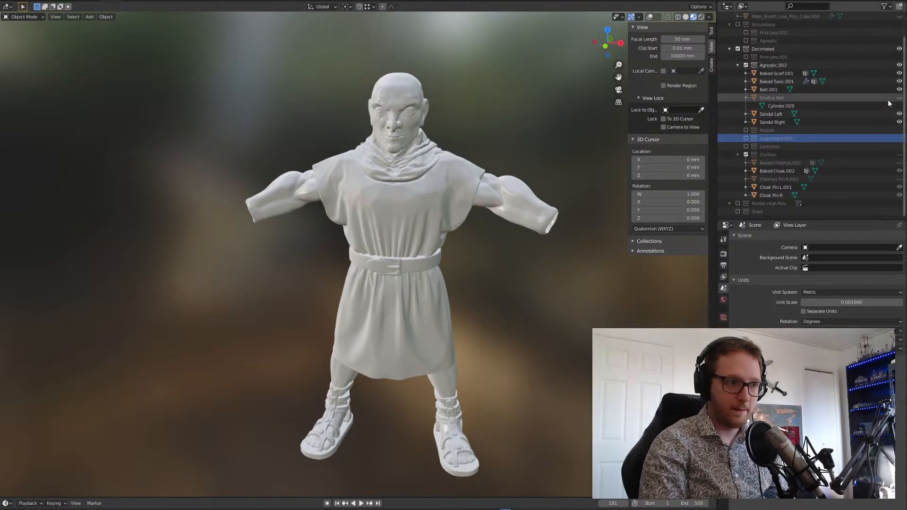
{"action": "left_click_drag", "start_coordinate": [901, 76], "coordinate": [902, 68]}
{"action": "left_click", "coordinate": [901, 68]}
{"action": "left_click", "coordinate": [900, 68]}
{"action": "left_click", "coordinate": [900, 76]}
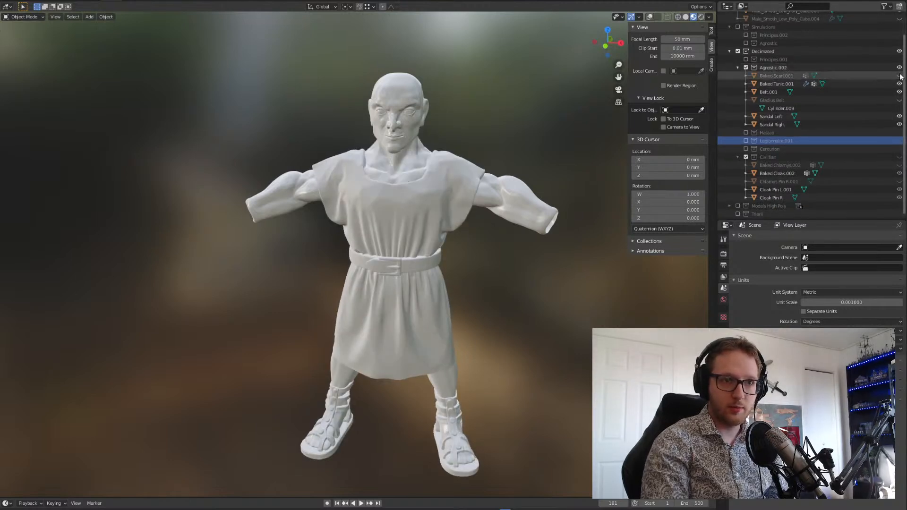
- Switch the viewport to solid shading and turn on the viewport overlays
{"action": "mouse_move", "coordinate": [500, 218]}
{"action": "middle_mouse_down"}
{"action": "mouse_move", "coordinate": [460, 214]}
{"action": "mouse_move", "coordinate": [427, 256]}
{"action": "mouse_move", "coordinate": [420, 251]}
{"action": "middle_mouse_up"}
{"action": "left_click", "coordinate": [685, 17]}
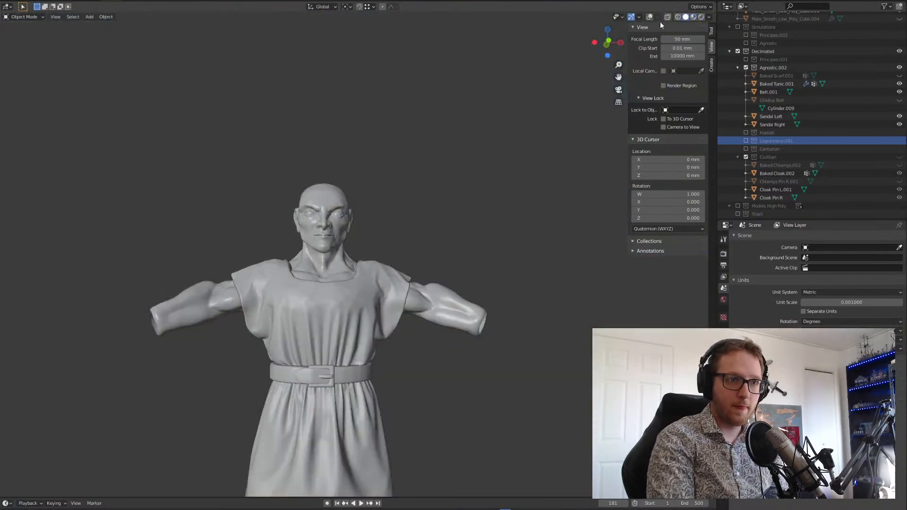
{"action": "left_click", "coordinate": [649, 18]}
{"action": "middle_click_drag", "start_coordinate": [533, 109], "coordinate": [430, 246]}
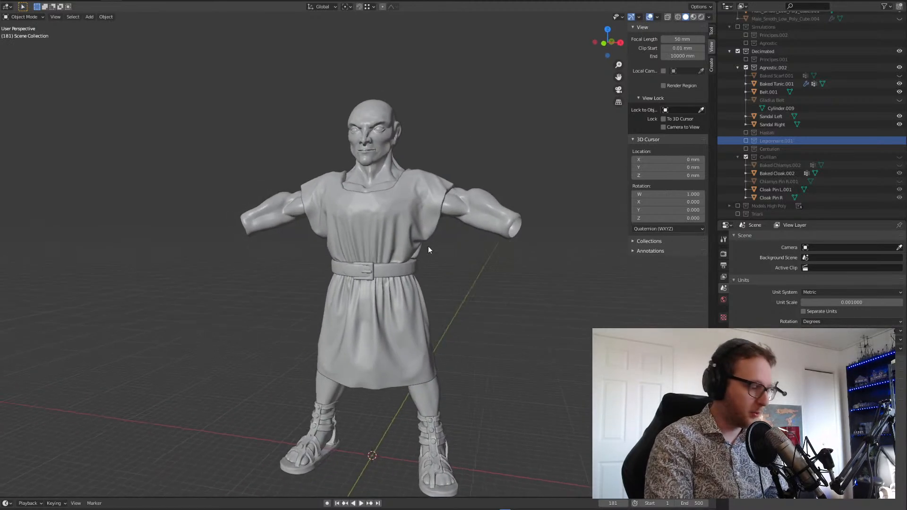
- Add a UV sphere at the world origin between the figure's feet
{"action": "key", "text": "shift+a"}
{"action": "mouse_move", "coordinate": [432, 235]}
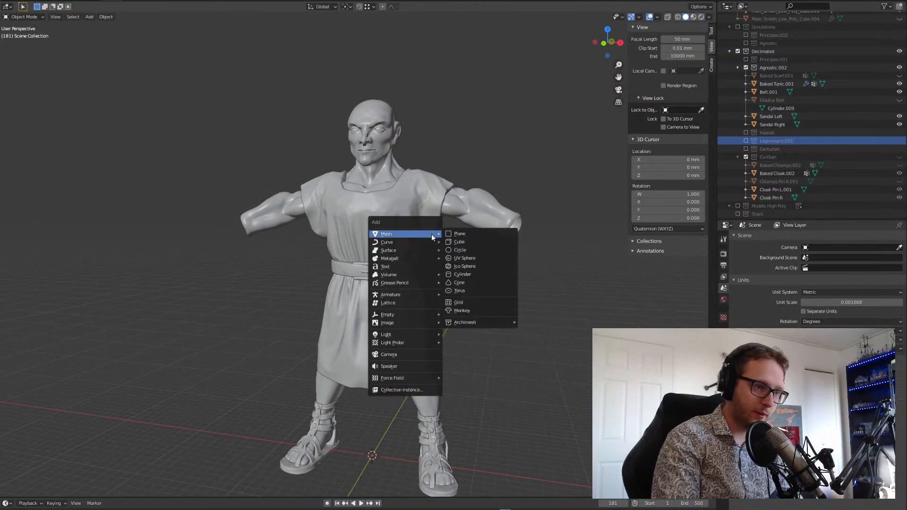
{"action": "left_click", "coordinate": [468, 257]}
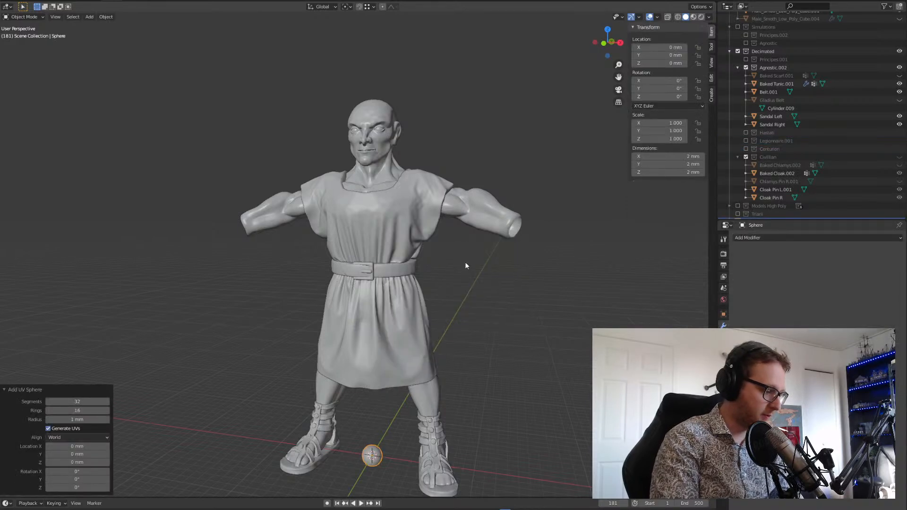
- Enter Edit Mode on the sphere and raise its mesh about 33.9 mm along Z to the top of the figure's head
{"action": "key", "text": "Tab"}
{"action": "key", "text": "g"}
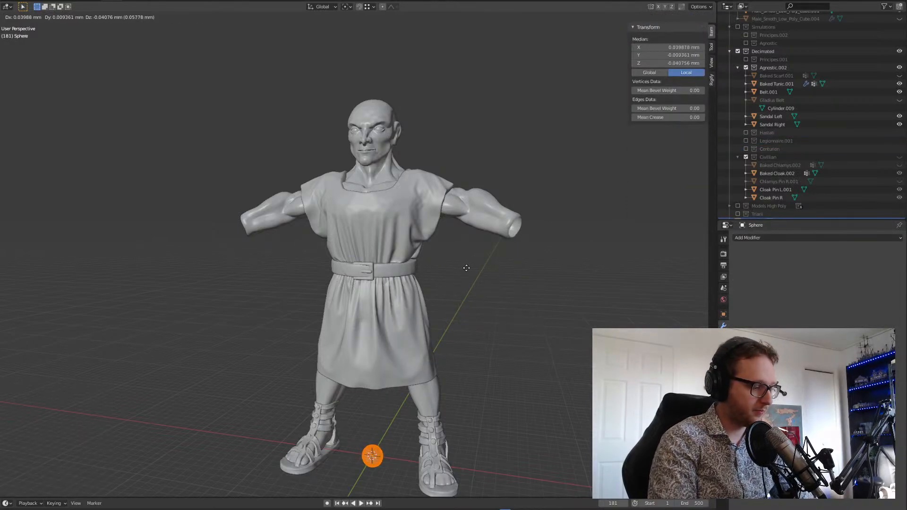
{"action": "key", "text": "z"}
{"action": "left_click", "coordinate": [442, 23]}
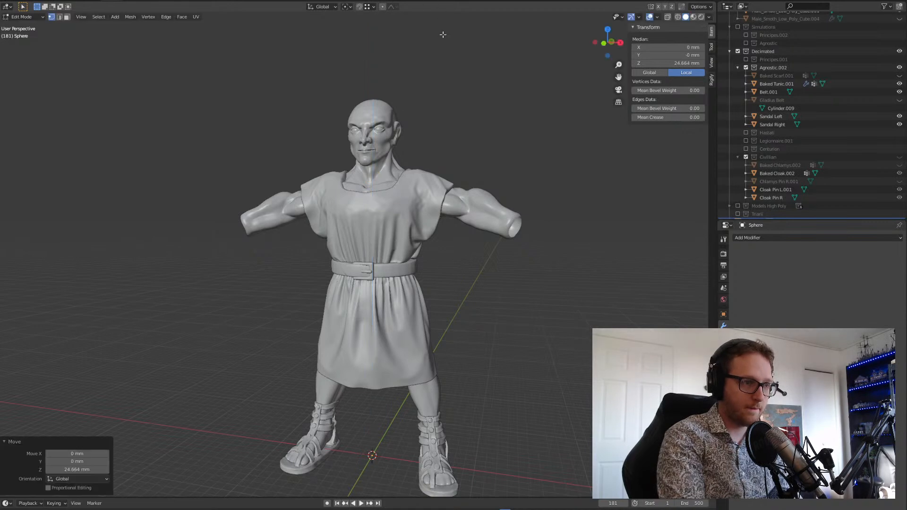
{"action": "key", "text": "g"}
{"action": "key", "text": "z"}
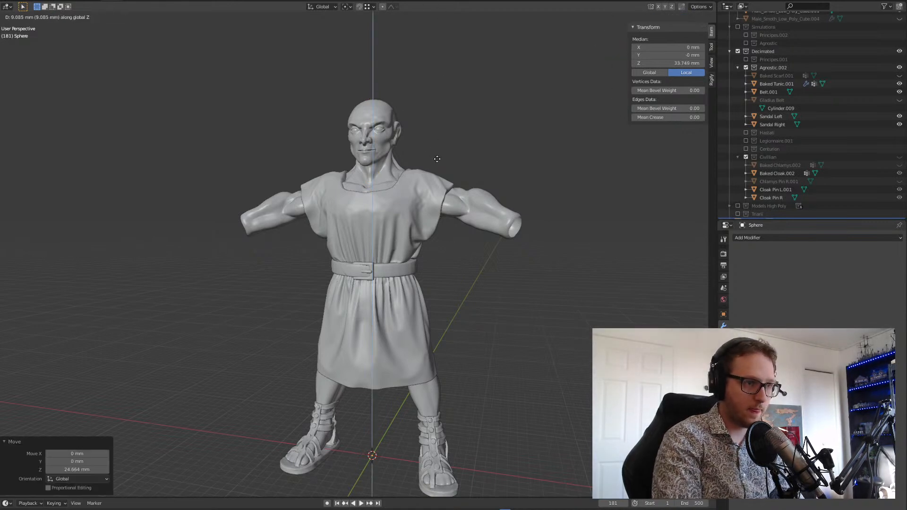
{"action": "left_click", "coordinate": [441, 152]}
- Scale the sphere's mesh up by about 2.83, and by a further 1.13, so it is wider than the head
{"action": "middle_click_drag", "start_coordinate": [442, 152], "coordinate": [437, 226], "text": "shift"}
{"action": "key", "text": "s"}
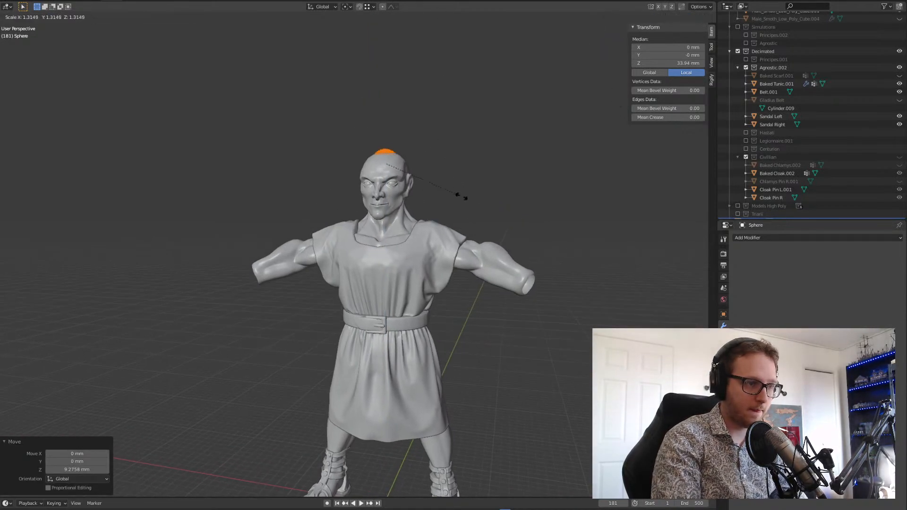
{"action": "left_click", "coordinate": [564, 175]}
{"action": "middle_click_drag", "start_coordinate": [508, 195], "coordinate": [548, 208], "text": "shift"}
{"action": "scroll", "coordinate": [520, 190], "scroll_direction": "up", "scroll_amount": 7}
{"action": "scroll", "coordinate": [520, 190], "scroll_direction": "down", "scroll_amount": 4}
{"action": "middle_click_drag", "start_coordinate": [572, 149], "coordinate": [435, 182], "text": "shift"}
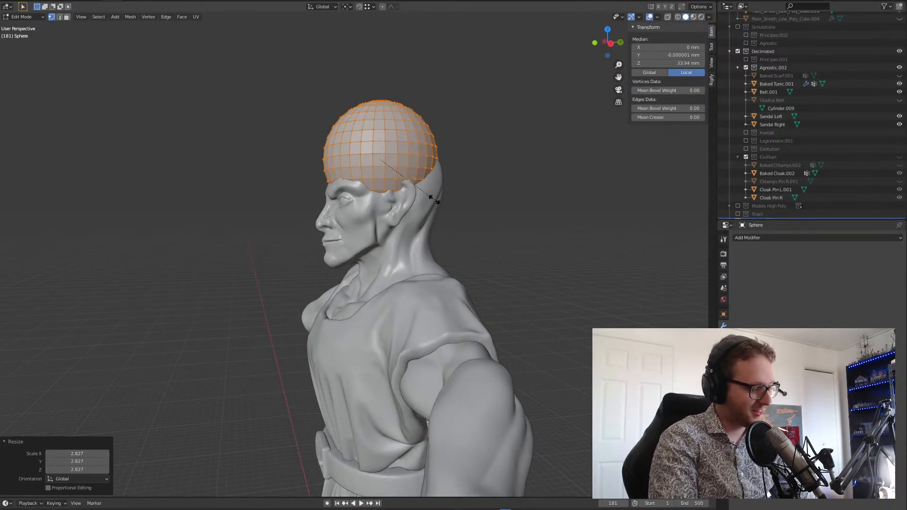
{"action": "key", "text": "s"}
{"action": "left_click", "coordinate": [458, 186]}
- Move the sphere's mesh about 0.71 mm toward the back of the head along Y and about 1.19 mm down along Z
{"action": "middle_click_drag", "start_coordinate": [458, 186], "coordinate": [385, 211]}
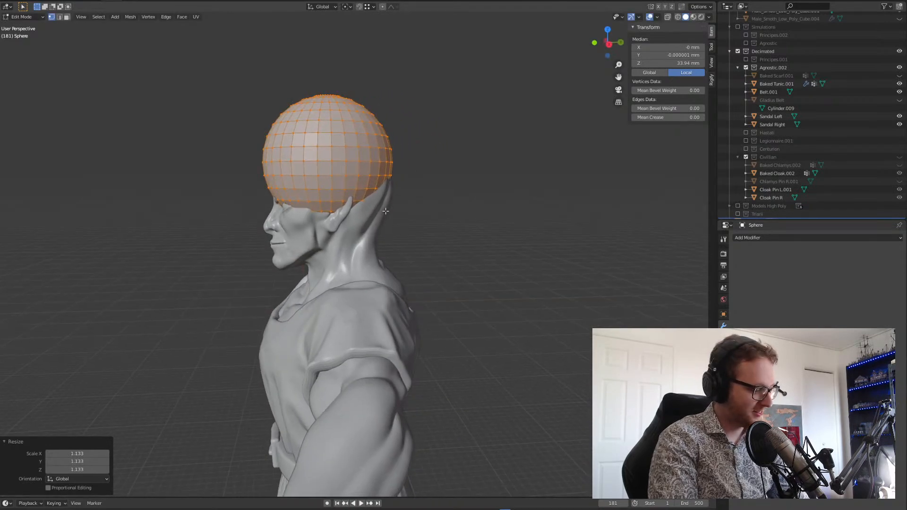
{"action": "key", "text": "g"}
{"action": "key", "text": "y"}
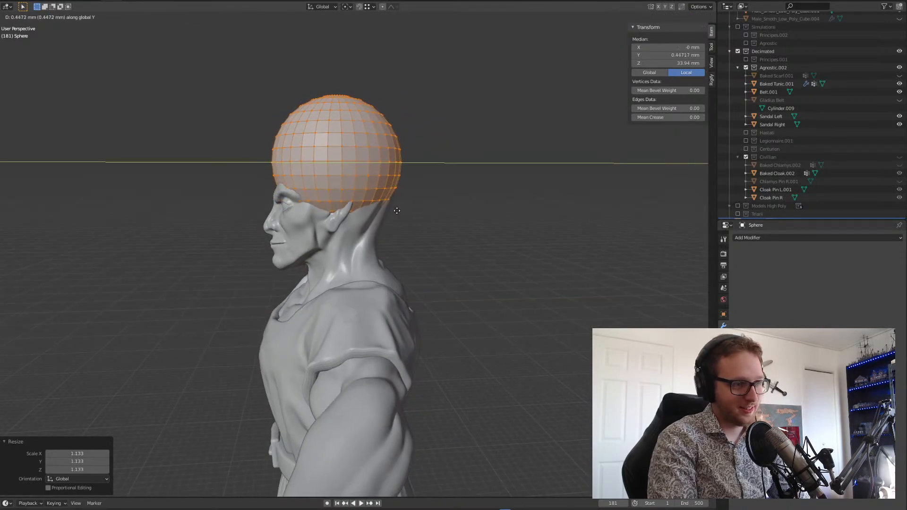
{"action": "left_click", "coordinate": [402, 207]}
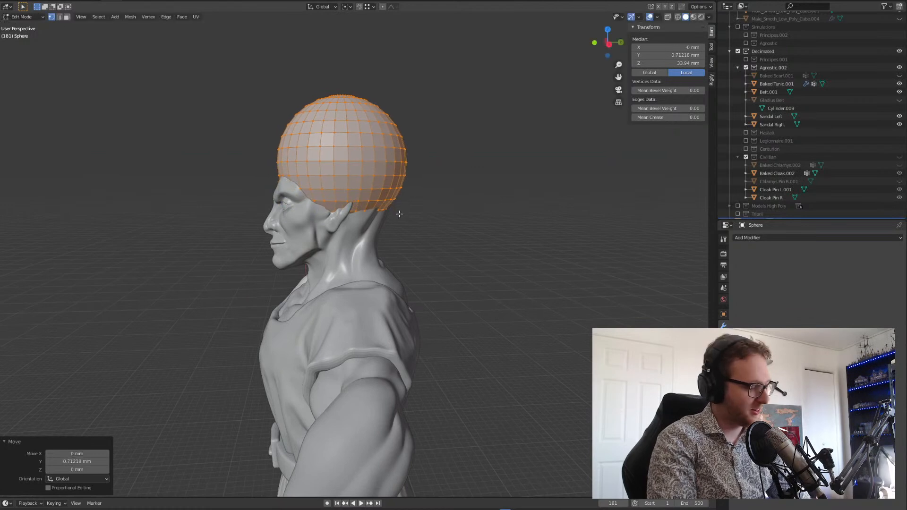
{"action": "key", "text": "g"}
{"action": "key", "text": "z"}
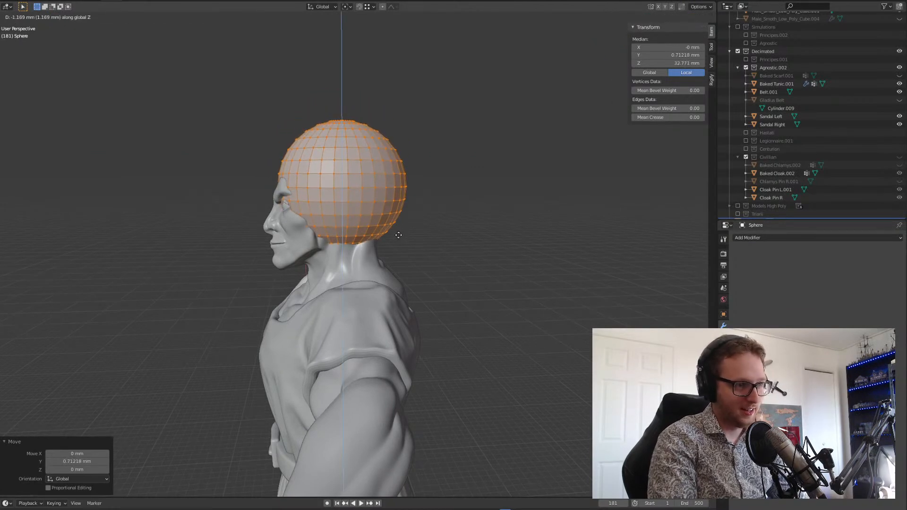
{"action": "left_click", "coordinate": [399, 235]}
- Raise the sphere's mesh about 0.55 mm along Z over the skull
{"action": "mouse_move", "coordinate": [398, 234]}
{"action": "middle_mouse_down"}
{"action": "mouse_move", "coordinate": [400, 222]}
{"action": "mouse_move", "coordinate": [407, 251]}
{"action": "mouse_move", "coordinate": [416, 239]}
{"action": "middle_mouse_up"}
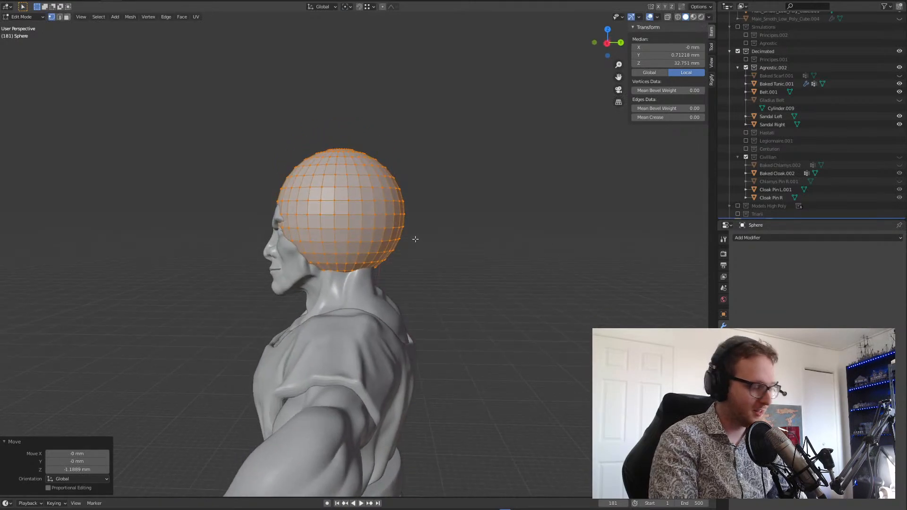
{"action": "key", "text": "g"}
{"action": "key", "text": "z"}
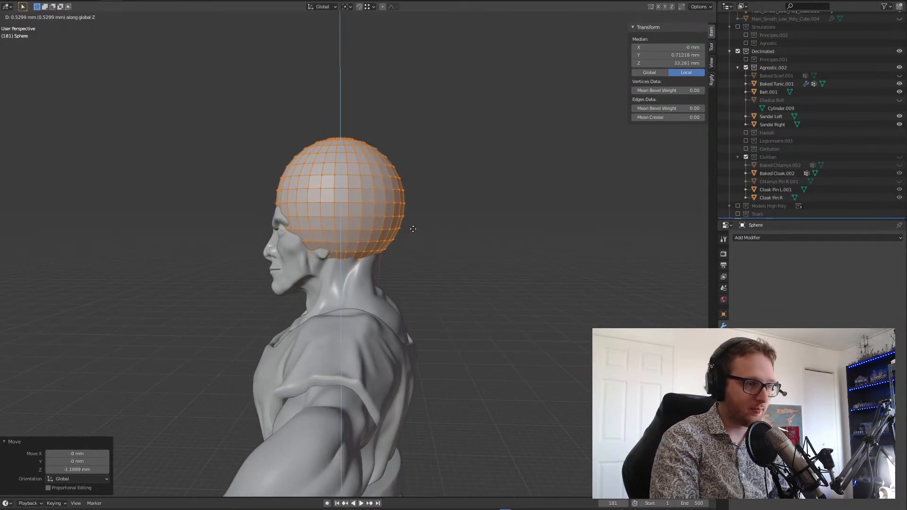
{"action": "left_click", "coordinate": [414, 229]}
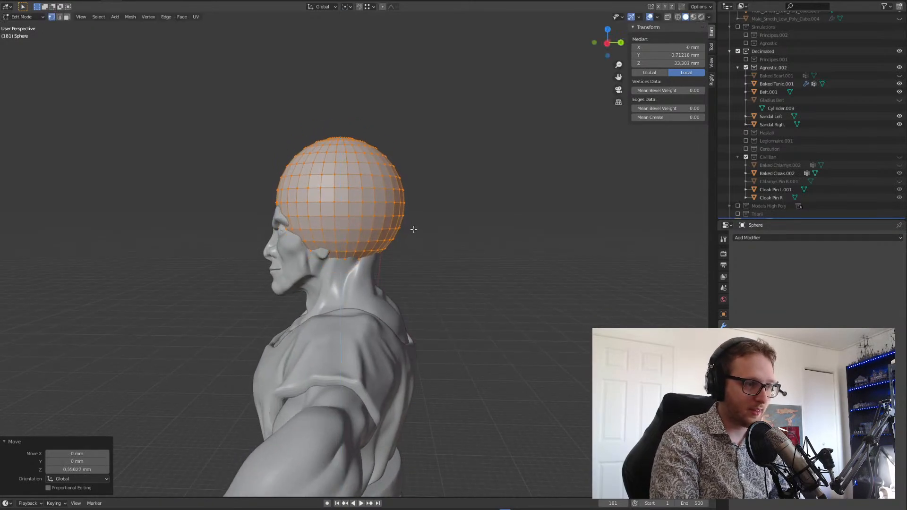
- Delete the vertices of the sphere's lower half in the wireframe right orthographic view, leaving a dome over the head
{"action": "left_click", "coordinate": [607, 43]}
{"action": "left_click", "coordinate": [610, 43]}
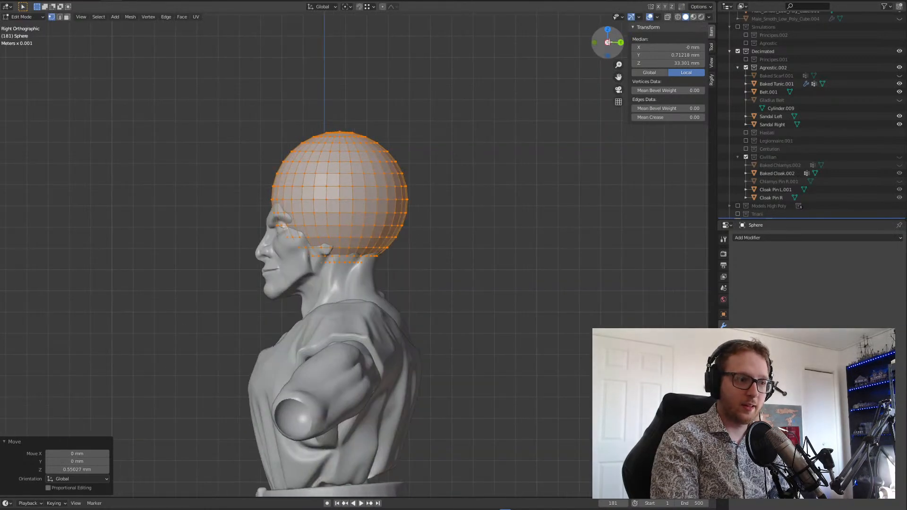
{"action": "left_click", "coordinate": [678, 17]}
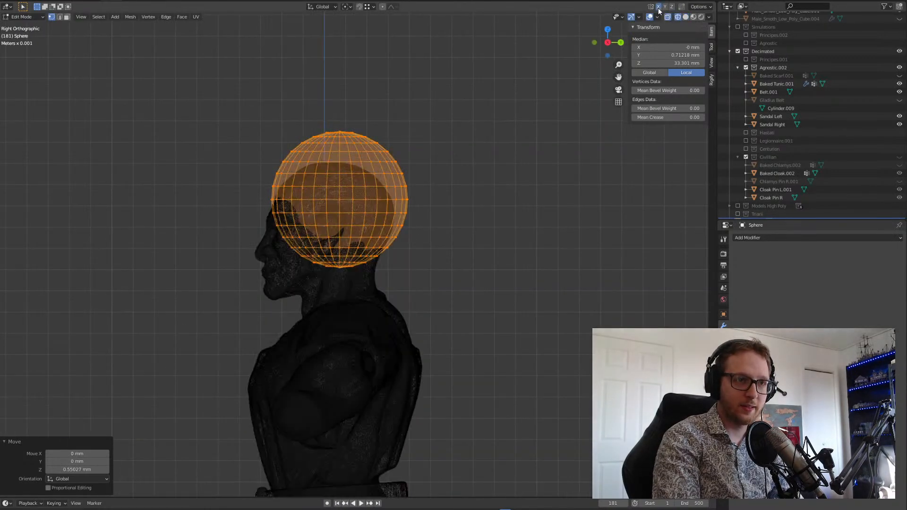
{"action": "left_click", "coordinate": [659, 7]}
{"action": "middle_click_drag", "start_coordinate": [247, 207], "coordinate": [260, 187]}
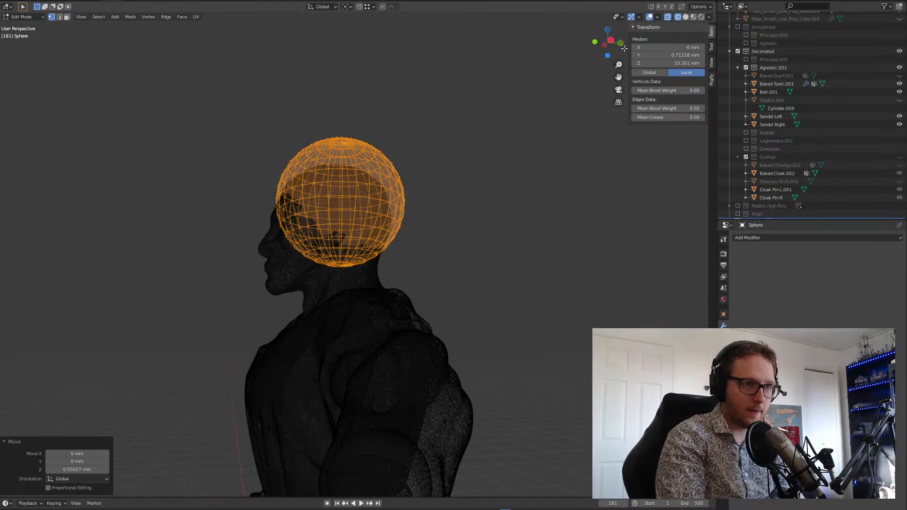
{"action": "left_click", "coordinate": [611, 40]}
{"action": "left_click_drag", "start_coordinate": [269, 213], "coordinate": [473, 289]}
{"action": "left_click_drag", "start_coordinate": [425, 205], "coordinate": [255, 284]}
{"action": "key", "text": "x"}
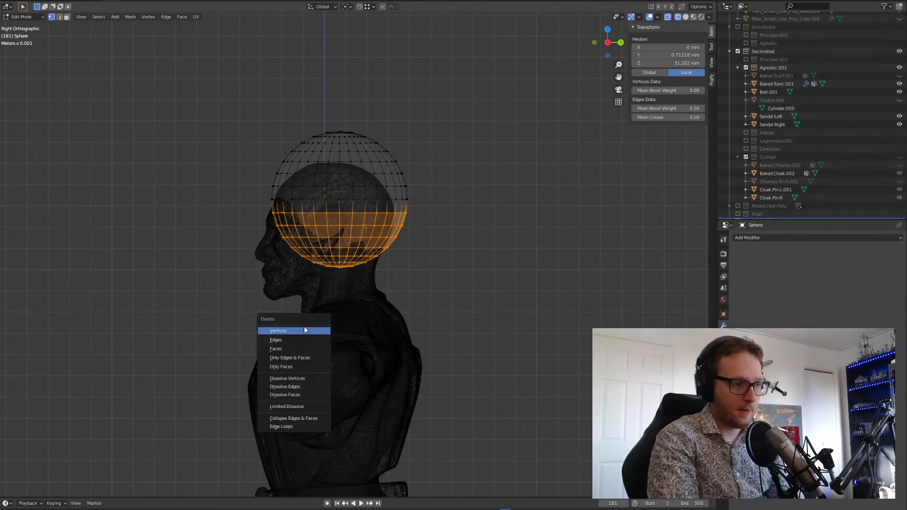
{"action": "left_click", "coordinate": [304, 332]}
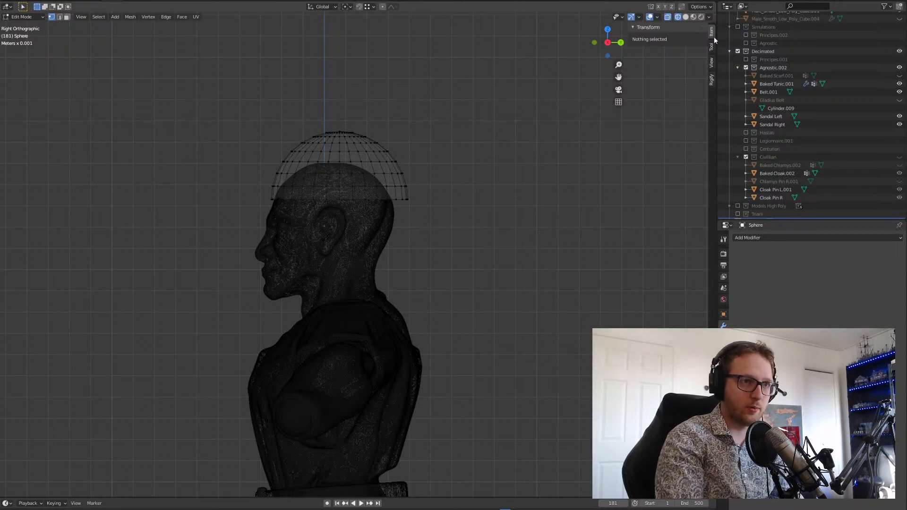
- Try to extrude the rearmost rim vertices of the dome about 1.3 mm down and 0.25 mm back in the side view
{"action": "left_click", "coordinate": [686, 17]}
{"action": "middle_click_drag", "start_coordinate": [440, 176], "coordinate": [419, 170]}
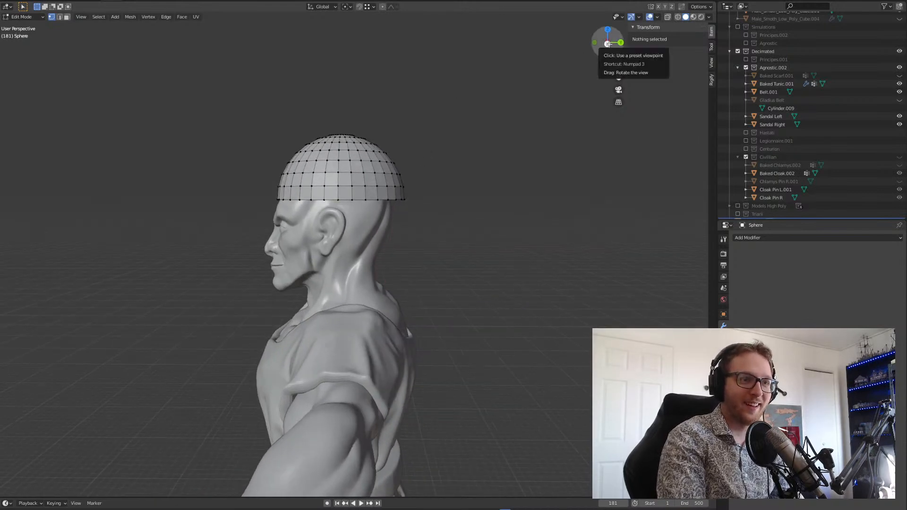
{"action": "left_click", "coordinate": [608, 44]}
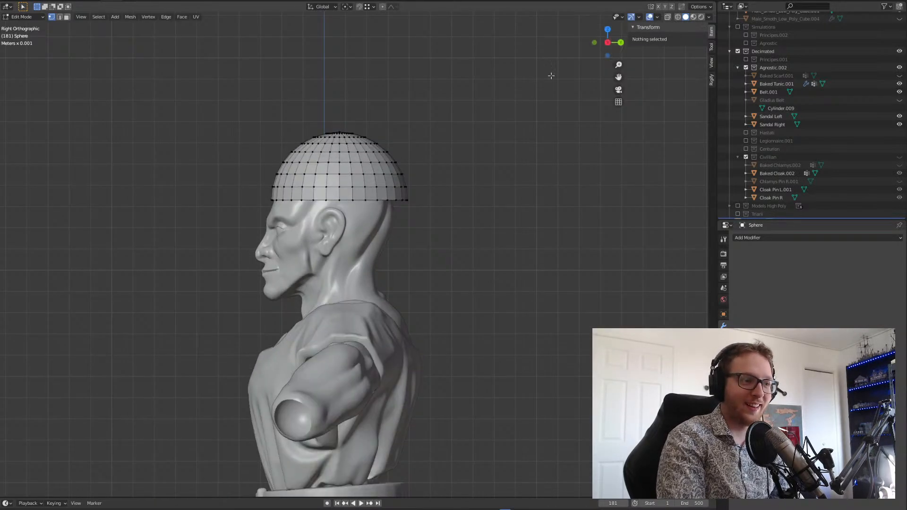
{"action": "left_click", "coordinate": [679, 17]}
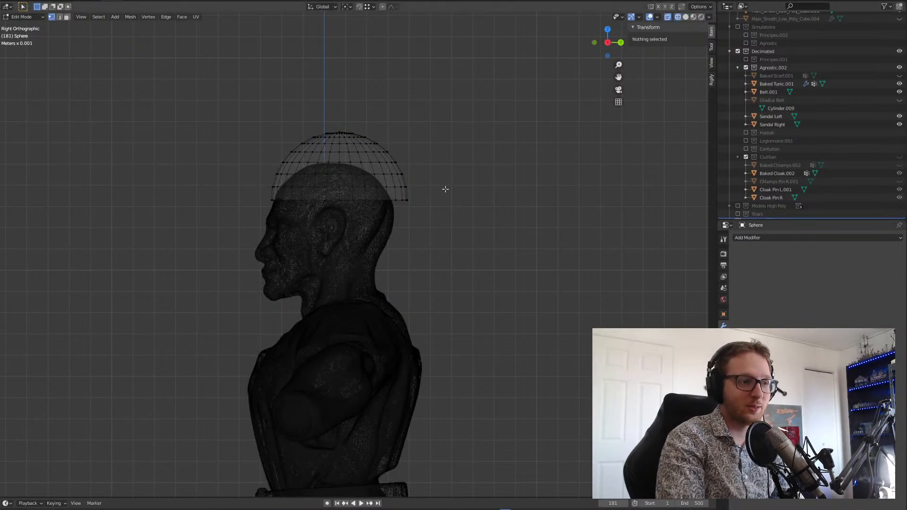
{"action": "left_click_drag", "start_coordinate": [413, 194], "coordinate": [383, 219]}
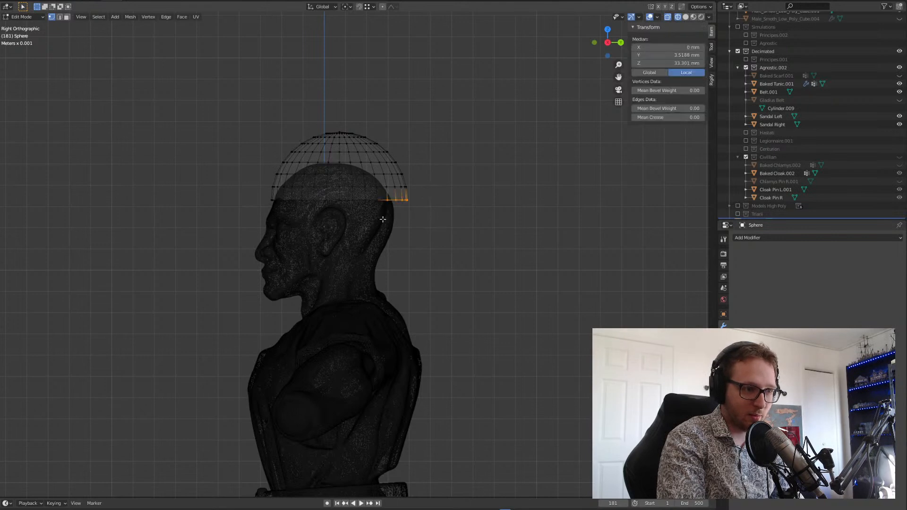
{"action": "key", "text": "g"}
{"action": "key", "text": "z"}
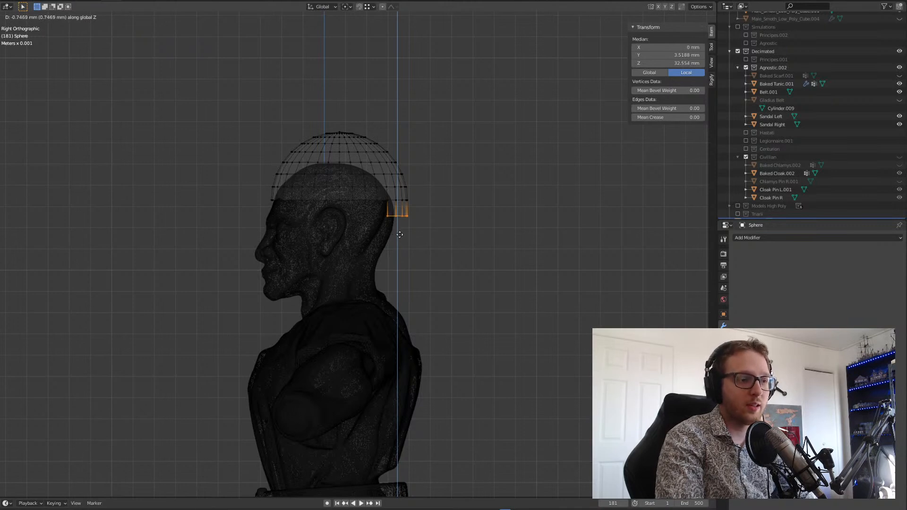
{"action": "left_click", "coordinate": [400, 235]}
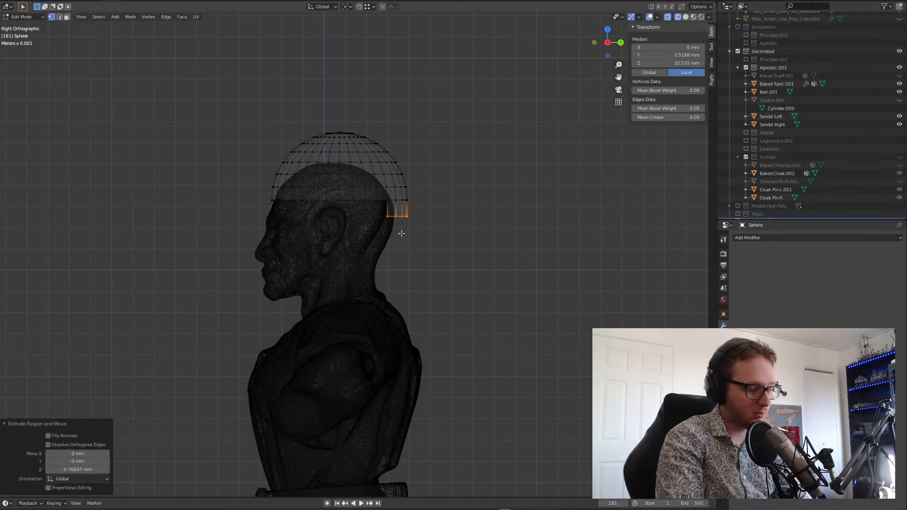
{"action": "key", "text": "g"}
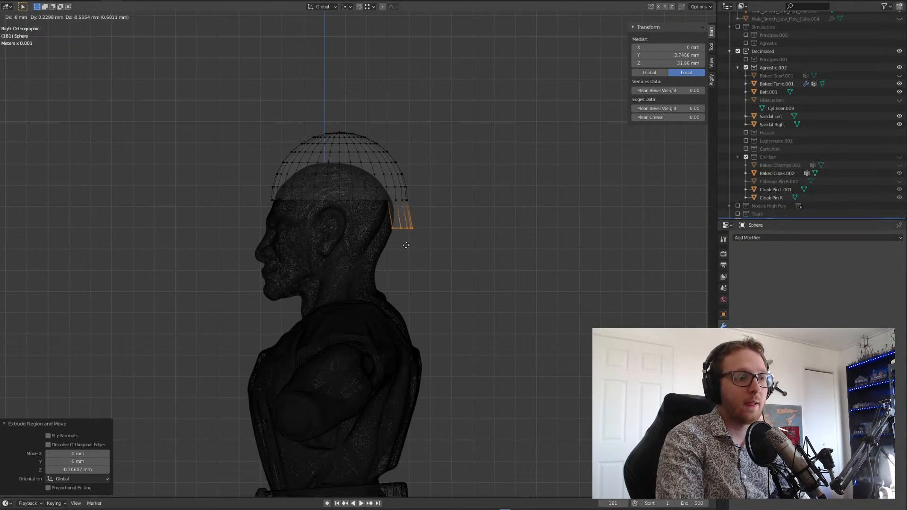
{"action": "left_click", "coordinate": [406, 245]}
- Try to extrude the lowered rear edge about 2.66 mm back and 0.94 mm down as a neck guard, and inspect it in solid shading
{"action": "key", "text": "g"}
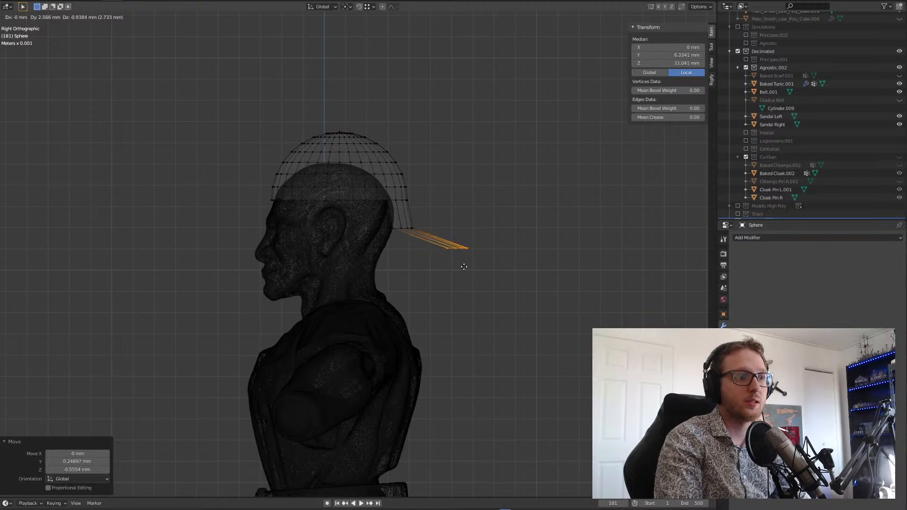
{"action": "left_click", "coordinate": [465, 255]}
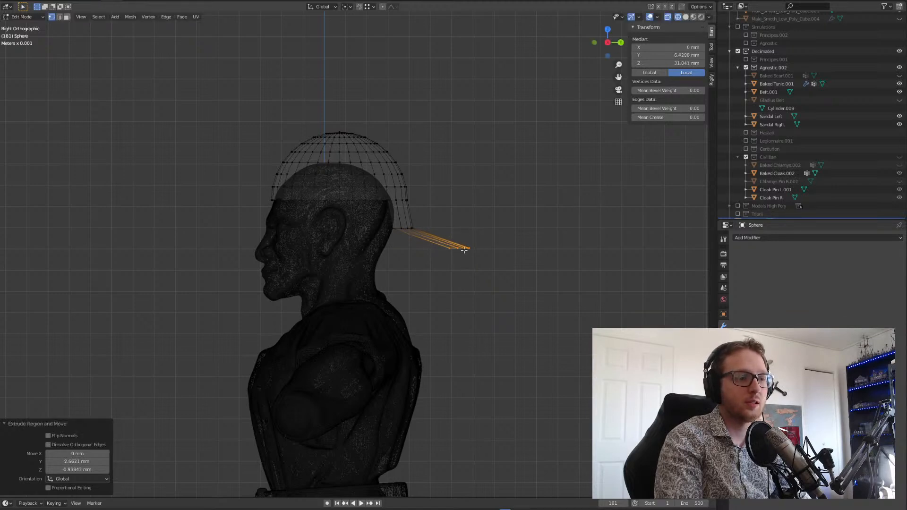
{"action": "left_click", "coordinate": [687, 18]}
{"action": "mouse_move", "coordinate": [570, 110]}
{"action": "middle_mouse_down"}
{"action": "mouse_move", "coordinate": [461, 168]}
{"action": "mouse_move", "coordinate": [500, 145]}
{"action": "mouse_move", "coordinate": [513, 149]}
{"action": "mouse_move", "coordinate": [515, 169]}
{"action": "mouse_move", "coordinate": [512, 156]}
{"action": "mouse_move", "coordinate": [560, 112]}
{"action": "mouse_move", "coordinate": [565, 125]}
{"action": "mouse_move", "coordinate": [541, 138]}
{"action": "mouse_move", "coordinate": [537, 130]}
{"action": "mouse_move", "coordinate": [555, 125]}
{"action": "middle_mouse_up"}
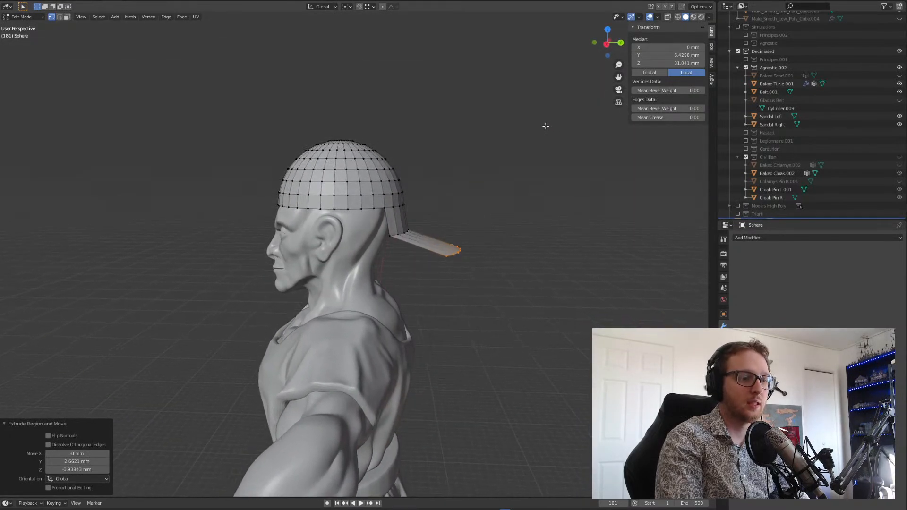
- Undo the neck guard extrusions and the rear rim selection, back to the plain dome
{"action": "key", "text": "ctrl+z"}
{"action": "key", "text": "ctrl+z"}
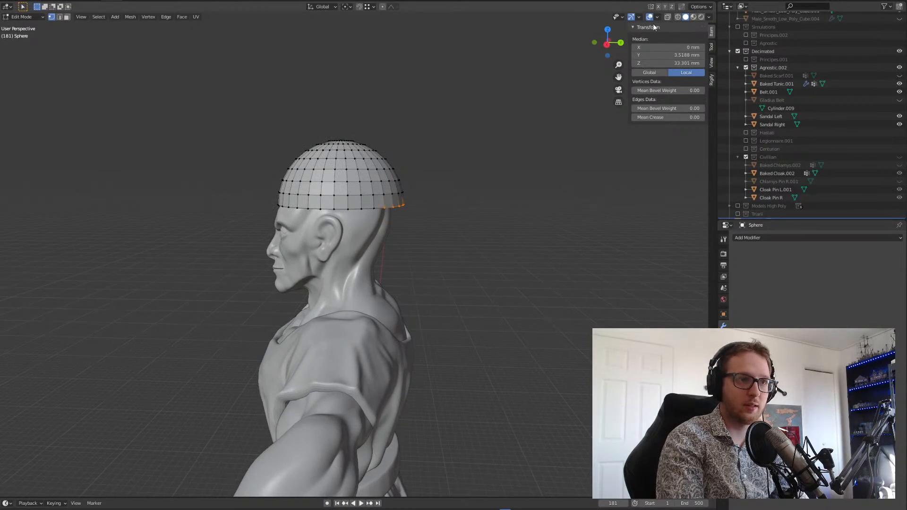
{"action": "key", "text": "ctrl+z"}
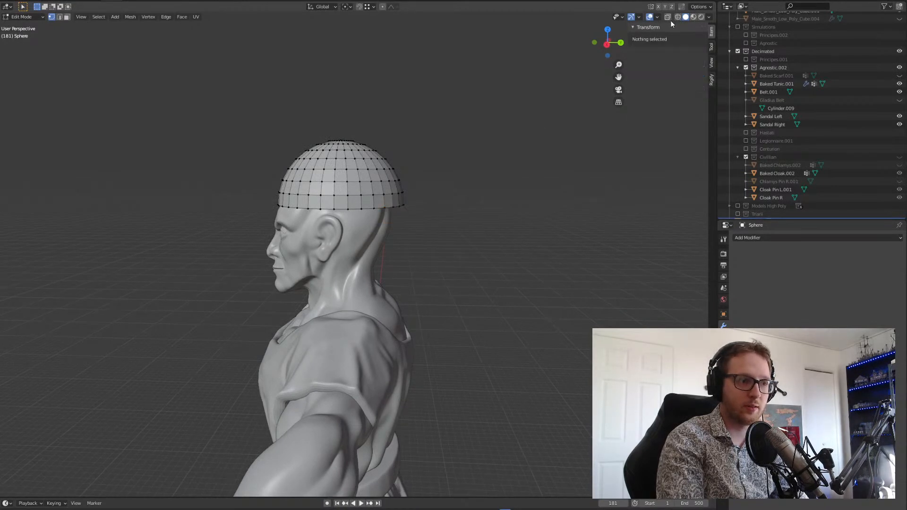
- Extrude a wider section of the dome's rear rim about 2.2 mm down, and extrude its edge about 2.4 mm back as a neck guard
{"action": "left_click", "coordinate": [679, 17]}
{"action": "left_click", "coordinate": [607, 43]}
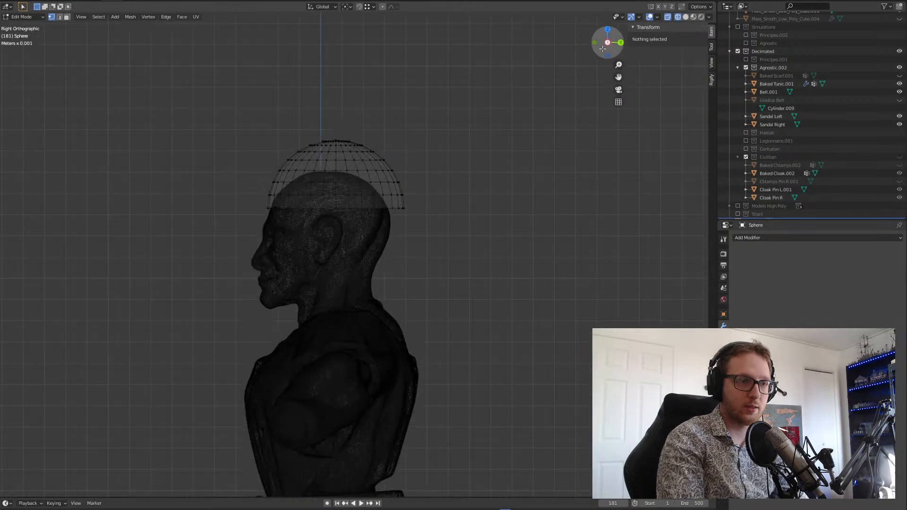
{"action": "left_click_drag", "start_coordinate": [419, 199], "coordinate": [358, 248]}
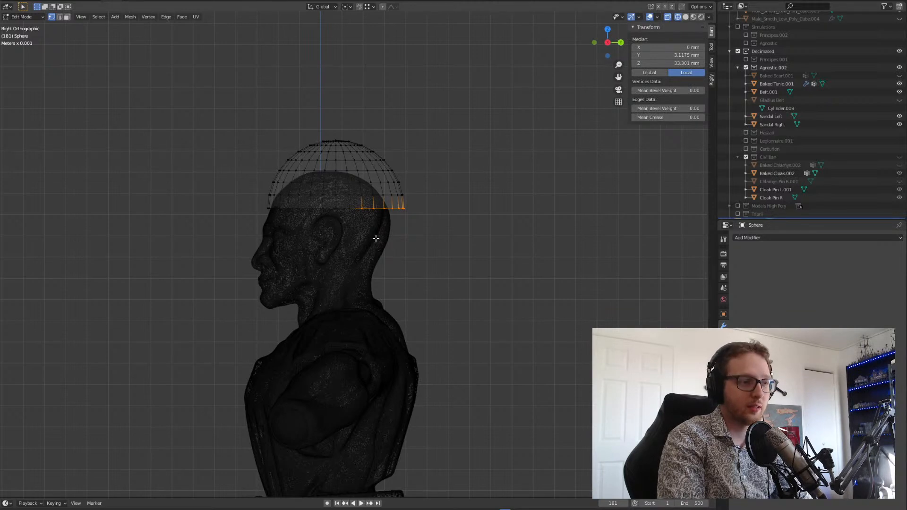
{"action": "key", "text": "e"}
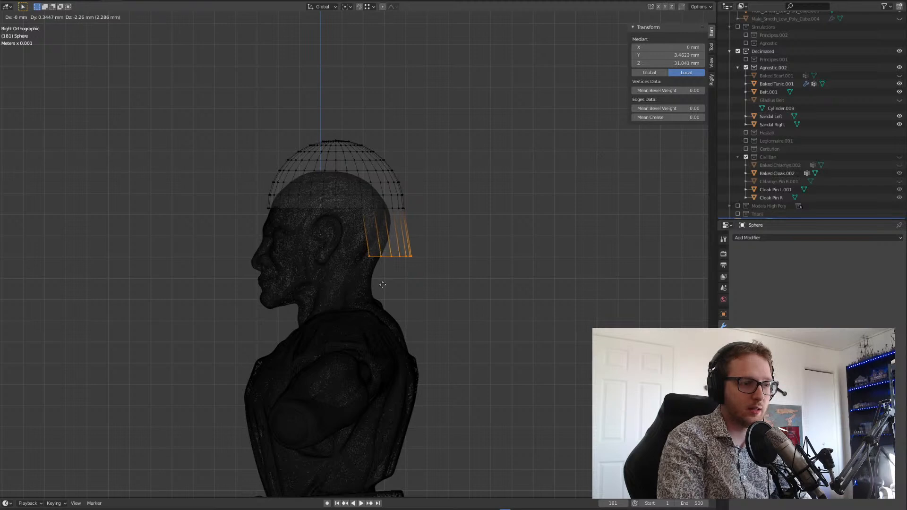
{"action": "left_click", "coordinate": [383, 280]}
{"action": "key", "text": "g"}
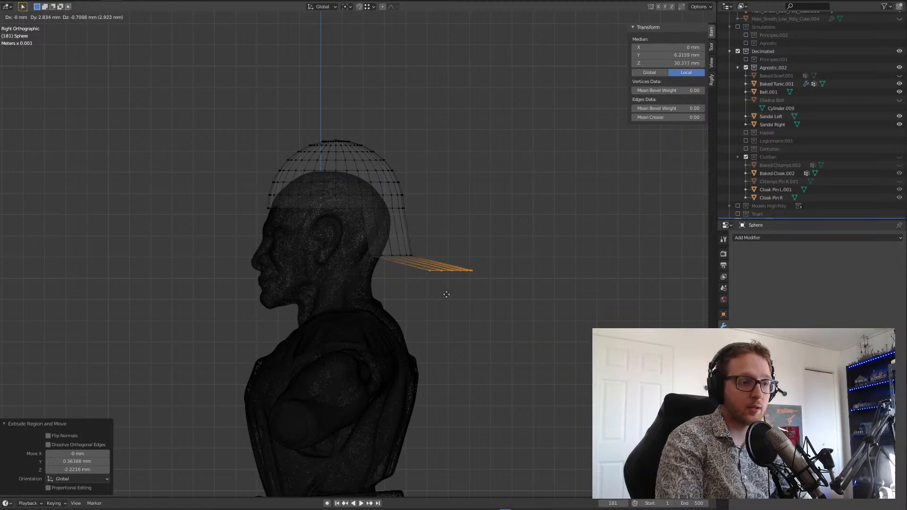
{"action": "middle_click_drag", "start_coordinate": [453, 189], "coordinate": [467, 218]}
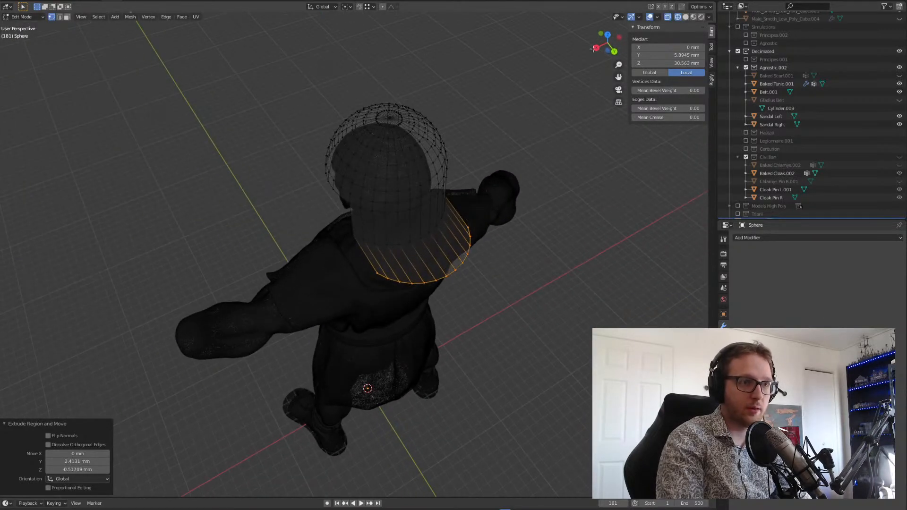
- In solid shading, try to widen the neck guard's outer edge by about 1.57 along X and move it about 0.33 mm back
{"action": "left_click", "coordinate": [685, 17]}
{"action": "mouse_move", "coordinate": [494, 146]}
{"action": "middle_mouse_down"}
{"action": "mouse_move", "coordinate": [480, 146]}
{"action": "mouse_move", "coordinate": [528, 114]}
{"action": "mouse_move", "coordinate": [547, 126]}
{"action": "mouse_move", "coordinate": [489, 125]}
{"action": "mouse_move", "coordinate": [461, 154]}
{"action": "mouse_move", "coordinate": [466, 162]}
{"action": "middle_mouse_up"}
{"action": "key", "text": "s"}
{"action": "key", "text": "x"}
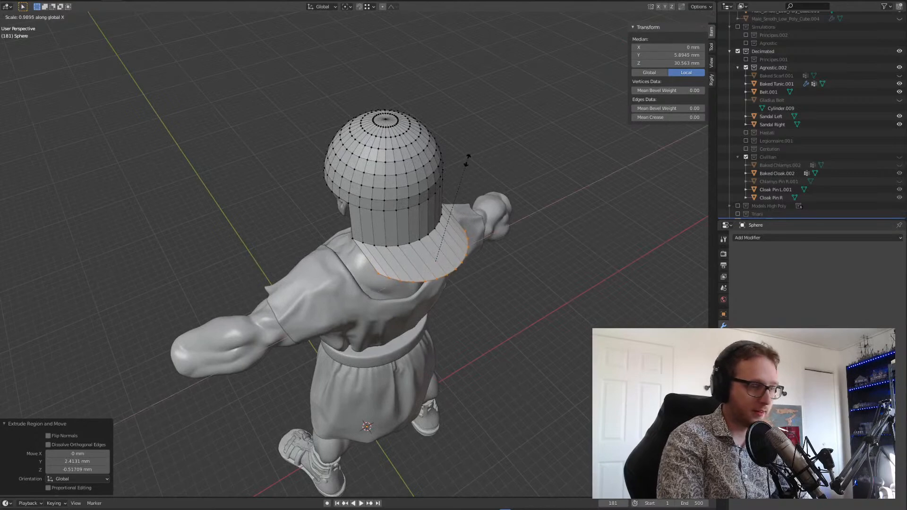
{"action": "left_click", "coordinate": [542, 127]}
{"action": "middle_click_drag", "start_coordinate": [531, 143], "coordinate": [543, 133]}
{"action": "key", "text": "g"}
{"action": "key", "text": "y"}
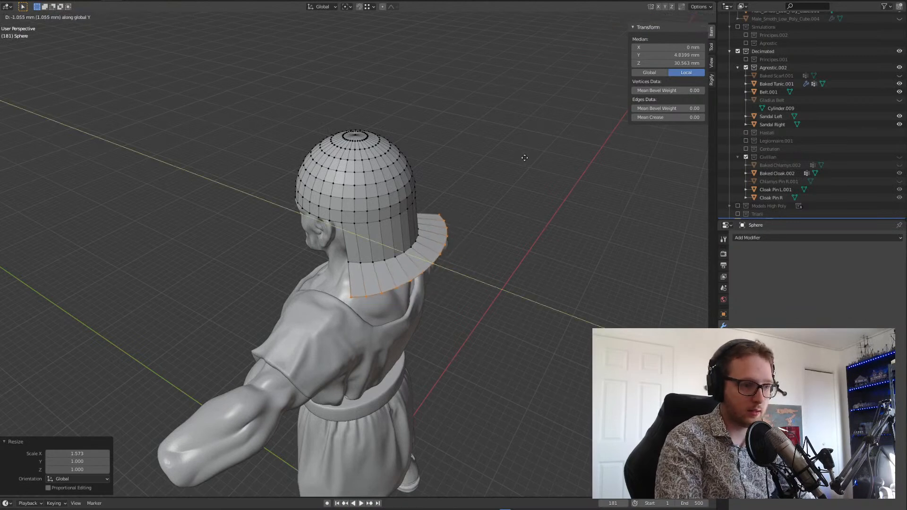
{"action": "left_click", "coordinate": [548, 165]}
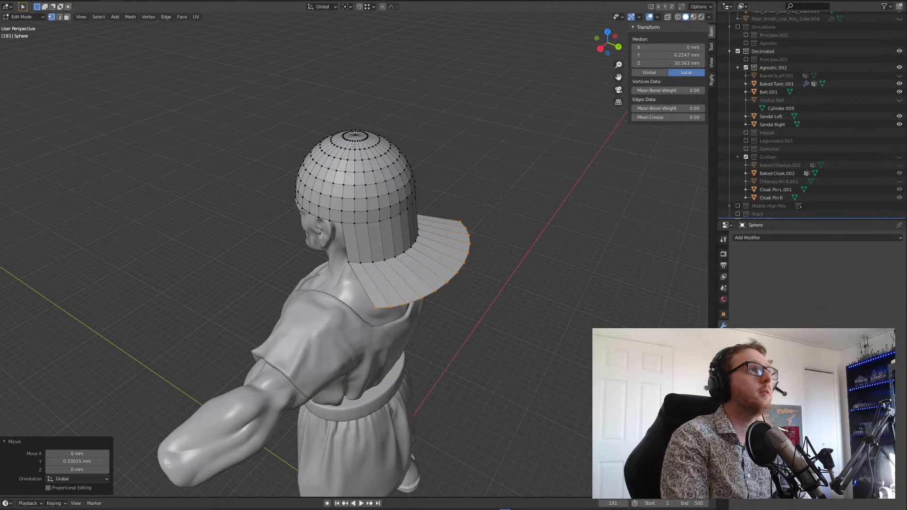
- Try to scale the edge loop where the neck guard meets the dome's rear wall by about 1.13 along X
{"action": "middle_click_drag", "start_coordinate": [357, 145], "coordinate": [373, 151]}
{"action": "middle_click_drag", "start_coordinate": [384, 230], "coordinate": [411, 196]}
{"action": "scroll", "coordinate": [397, 208], "scroll_direction": "up", "scroll_amount": 1}
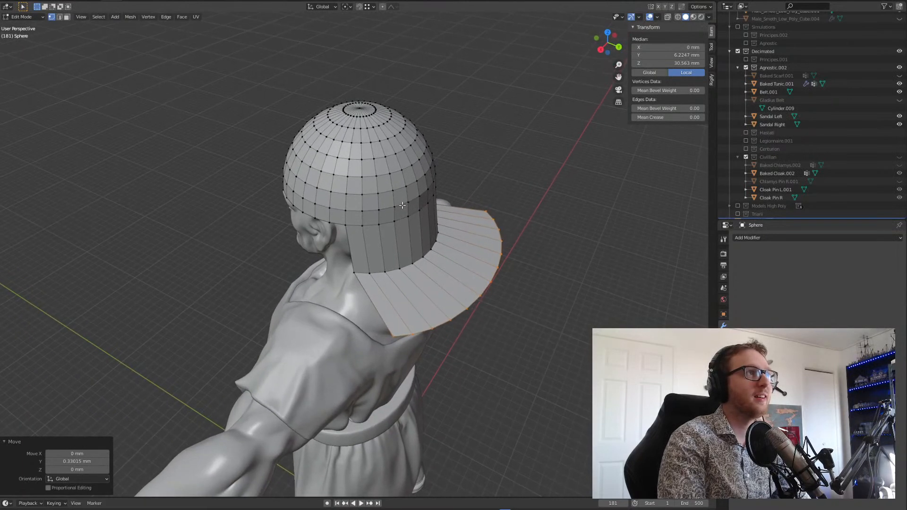
{"action": "middle_click_drag", "start_coordinate": [402, 210], "coordinate": [385, 246]}
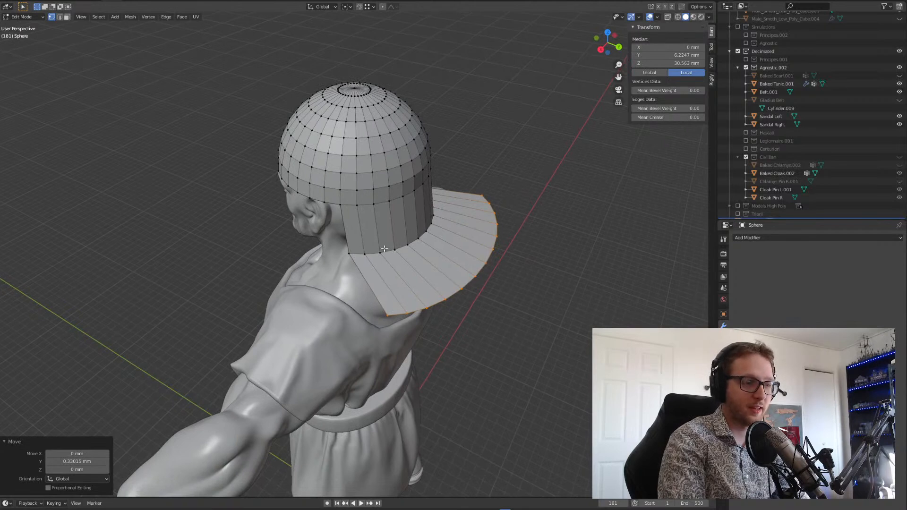
{"action": "left_click", "coordinate": [387, 248], "text": "alt+shift"}
{"action": "left_click", "coordinate": [405, 250]}
{"action": "left_click", "coordinate": [388, 250]}
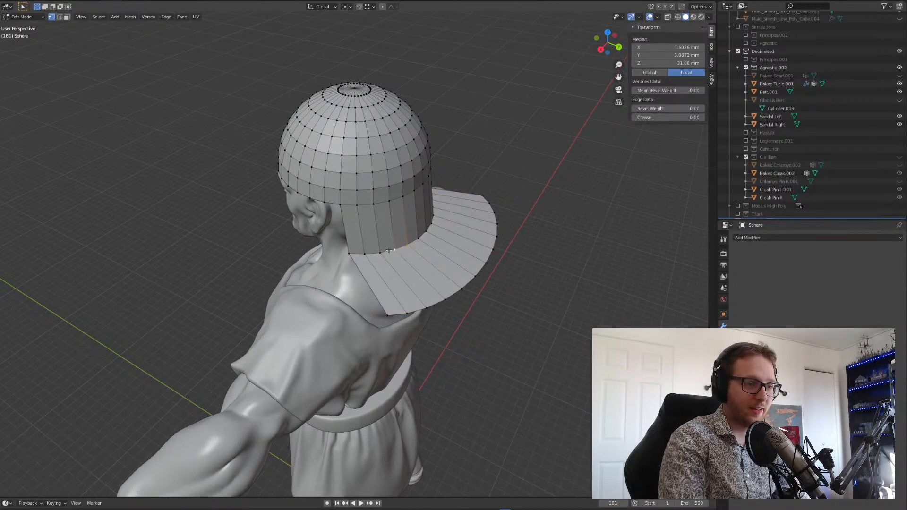
{"action": "left_click", "coordinate": [460, 242]}
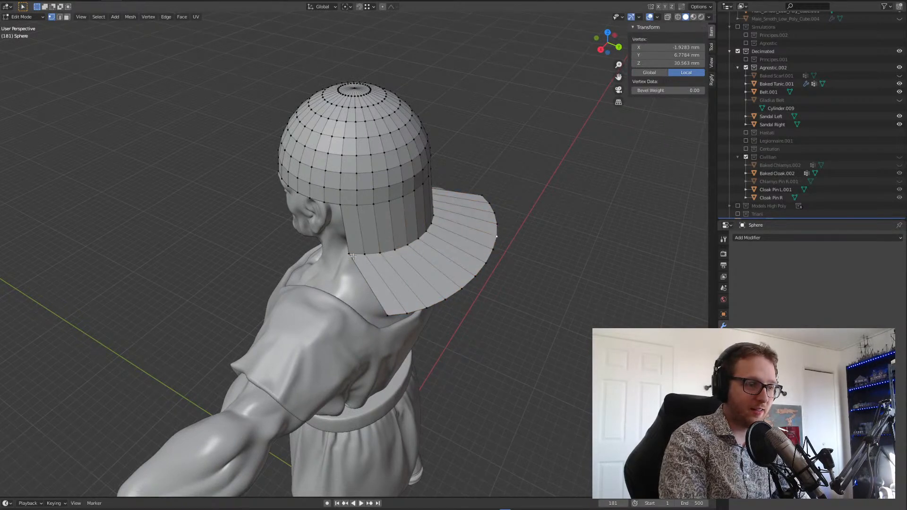
{"action": "left_click", "coordinate": [355, 255], "text": "alt"}
{"action": "left_click", "coordinate": [396, 249], "text": "alt"}
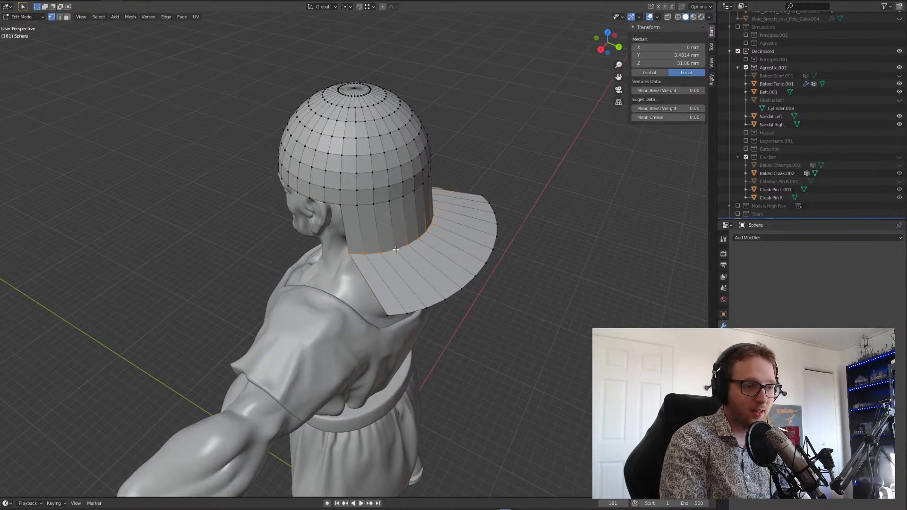
{"action": "middle_click_drag", "start_coordinate": [407, 207], "coordinate": [387, 197]}
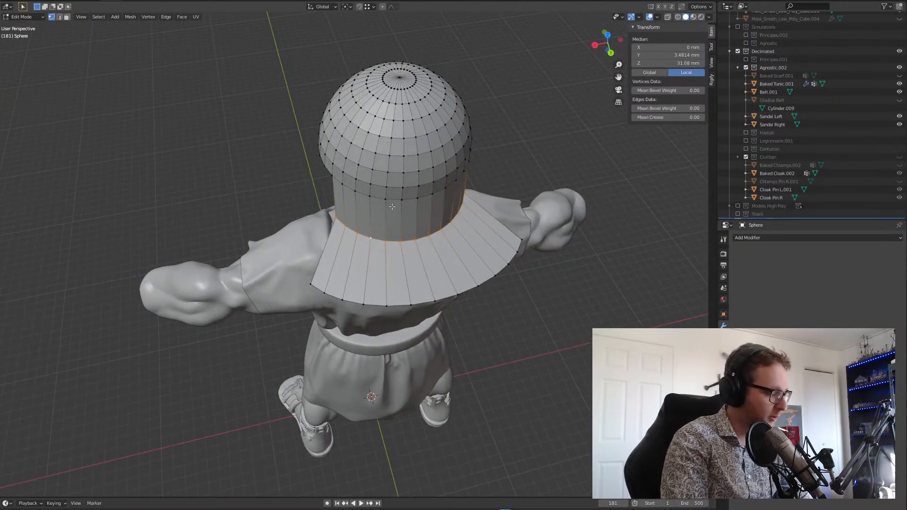
{"action": "key", "text": "s"}
{"action": "key", "text": "x"}
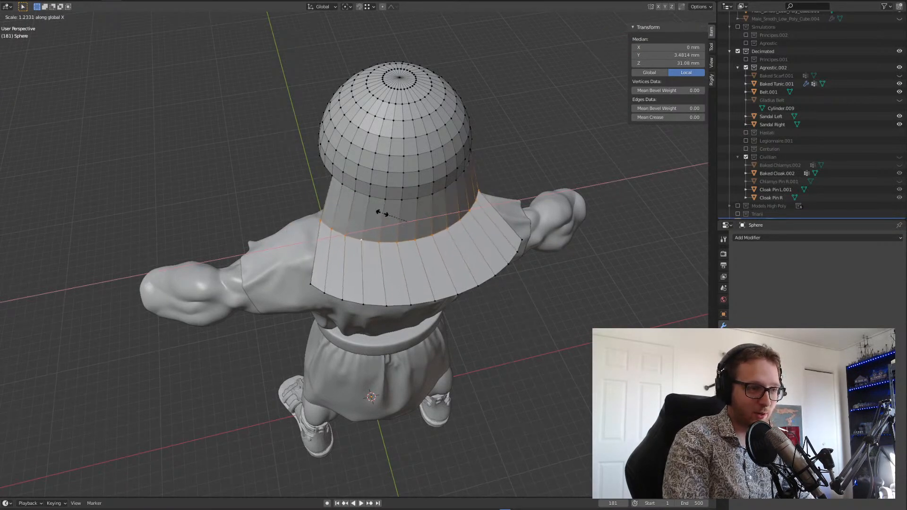
{"action": "left_click", "coordinate": [384, 213]}
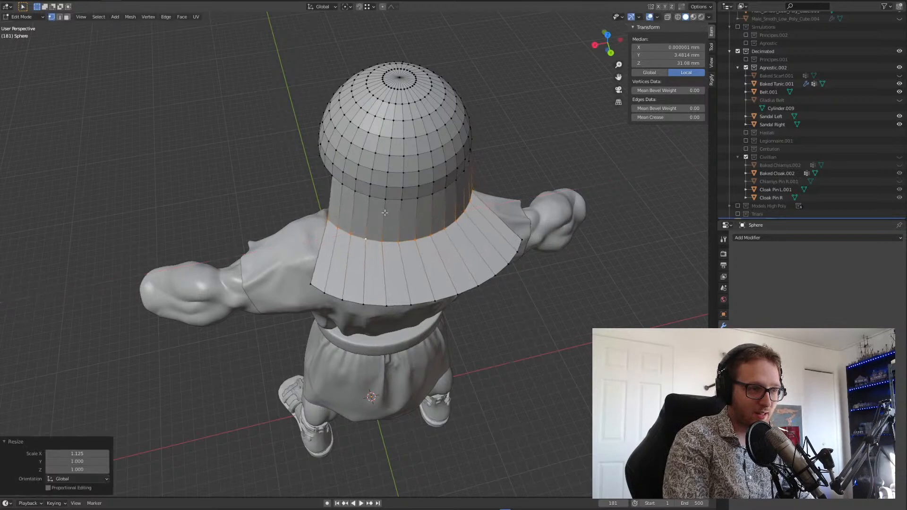
- Try to widen the neck guard's outer edge loop by a further factor of about 1.3 along X
{"action": "left_click", "coordinate": [403, 303], "text": "ctrl"}
{"action": "left_click", "coordinate": [416, 309]}
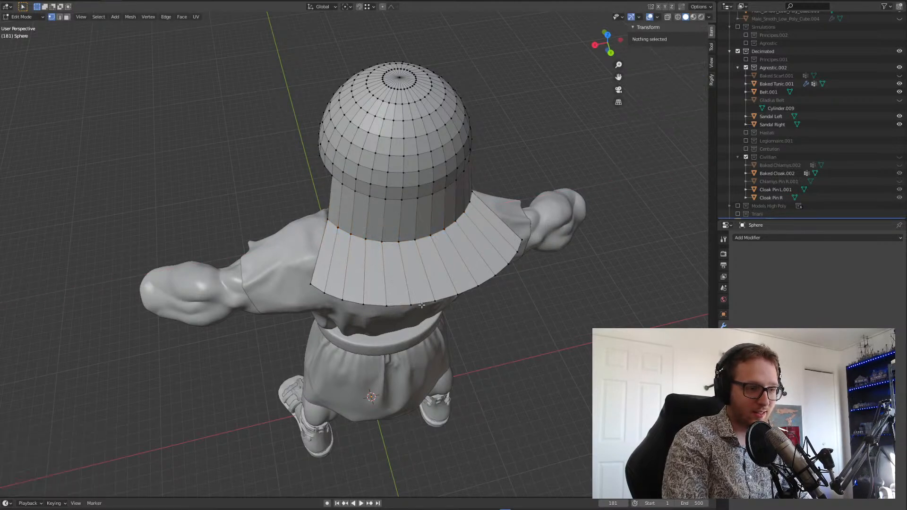
{"action": "left_click", "coordinate": [420, 305], "text": "alt"}
{"action": "key", "text": "s"}
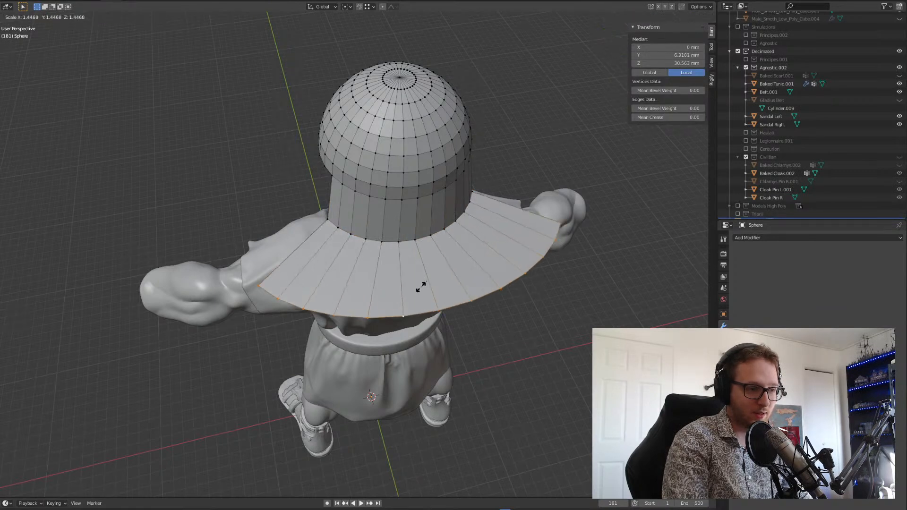
{"action": "key", "text": "x"}
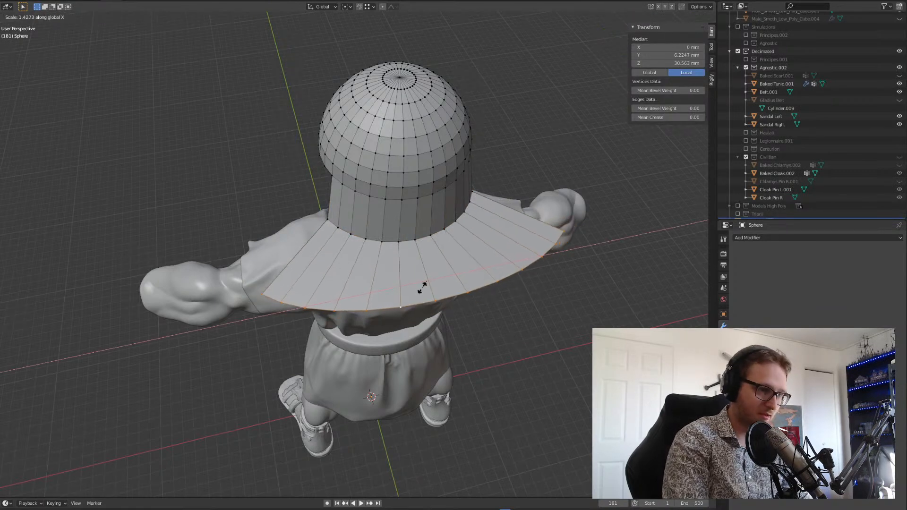
{"action": "left_click", "coordinate": [423, 288]}
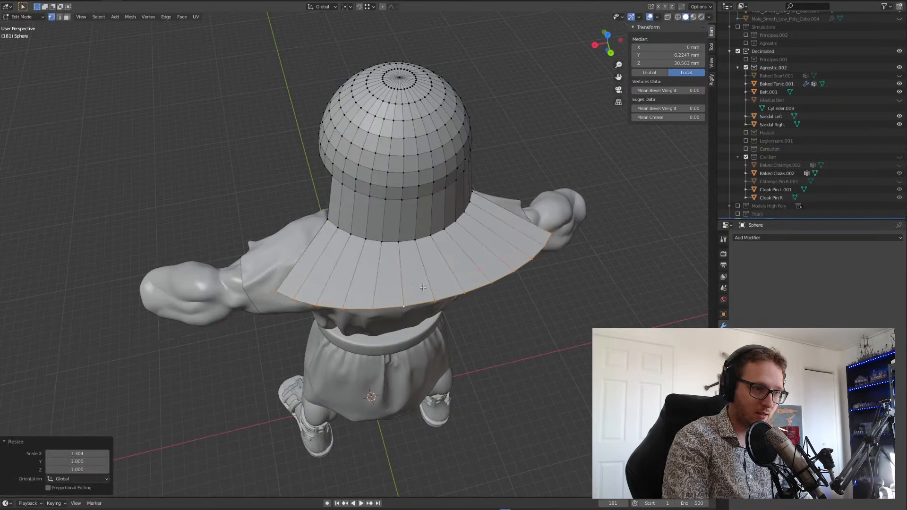
- Try to scale the guard's outer edge by about 2.16 along Y and move it about 1.73 mm forward
{"action": "middle_click_drag", "start_coordinate": [421, 285], "coordinate": [442, 230]}
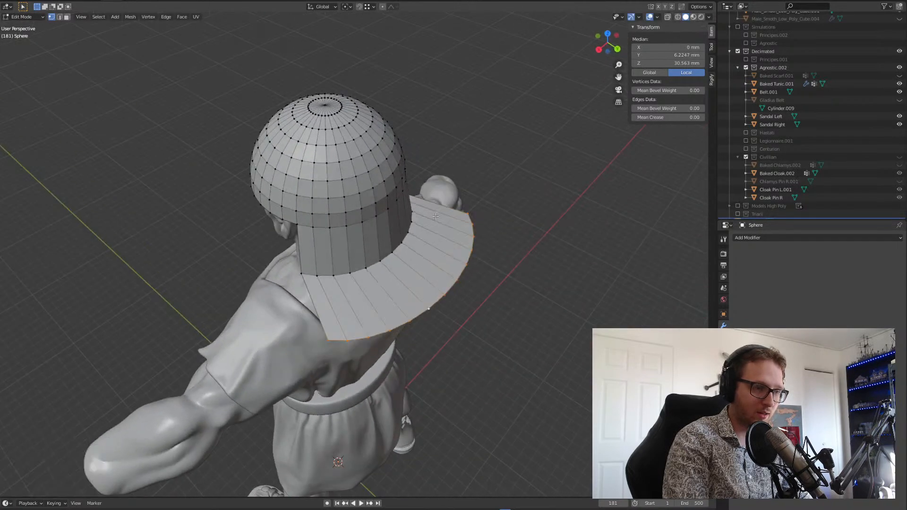
{"action": "key", "text": "s"}
{"action": "key", "text": "y"}
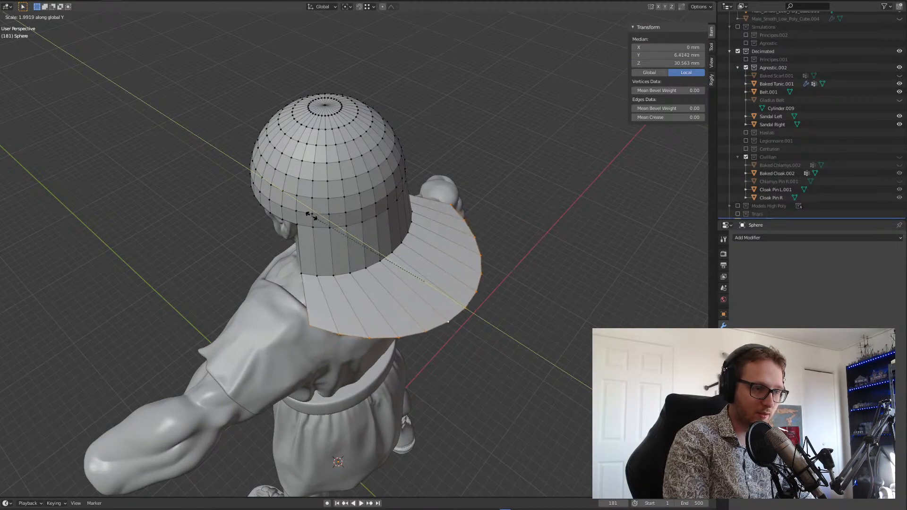
{"action": "left_click", "coordinate": [294, 221]}
{"action": "middle_click_drag", "start_coordinate": [296, 222], "coordinate": [326, 226]}
{"action": "key", "text": "g"}
{"action": "key", "text": "z"}
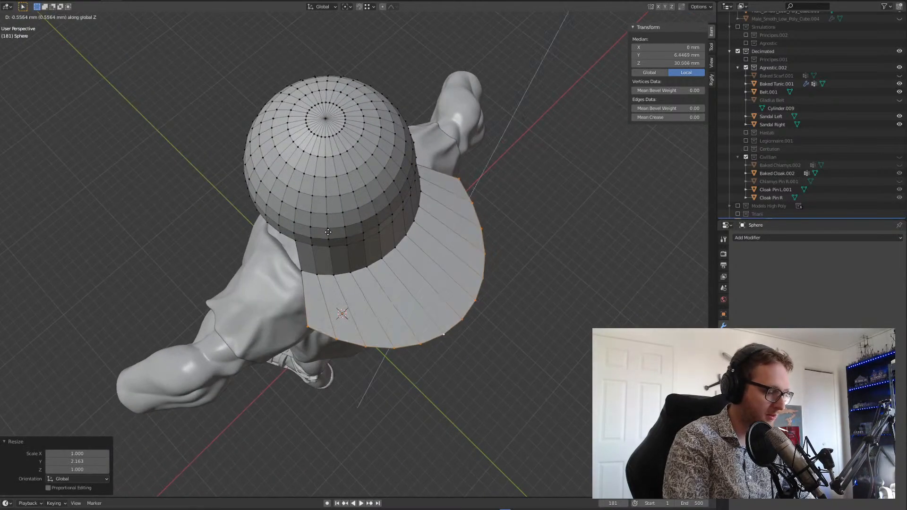
{"action": "key", "text": "y"}
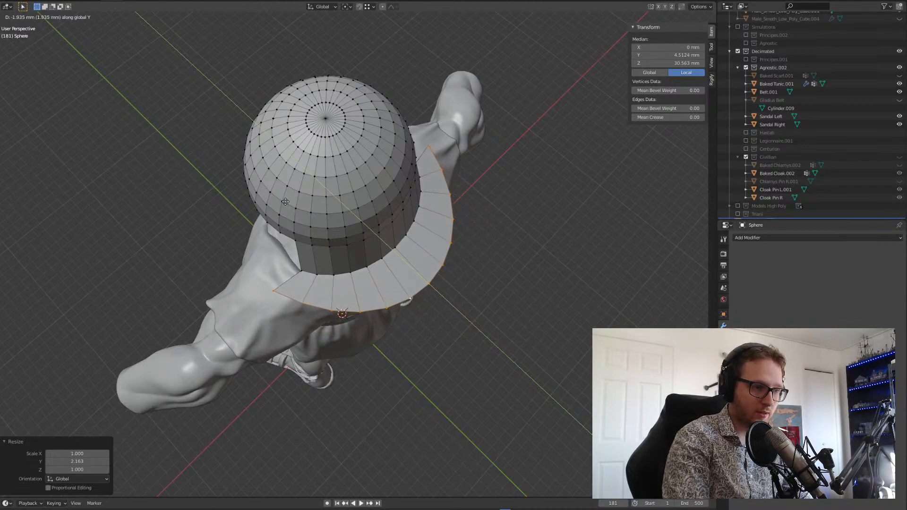
{"action": "left_click", "coordinate": [289, 204]}
- Try to move the guard's outer edge about 1.02 mm back and narrow it slightly along X
{"action": "middle_click_drag", "start_coordinate": [289, 204], "coordinate": [224, 189]}
{"action": "key", "text": "g"}
{"action": "key", "text": "y"}
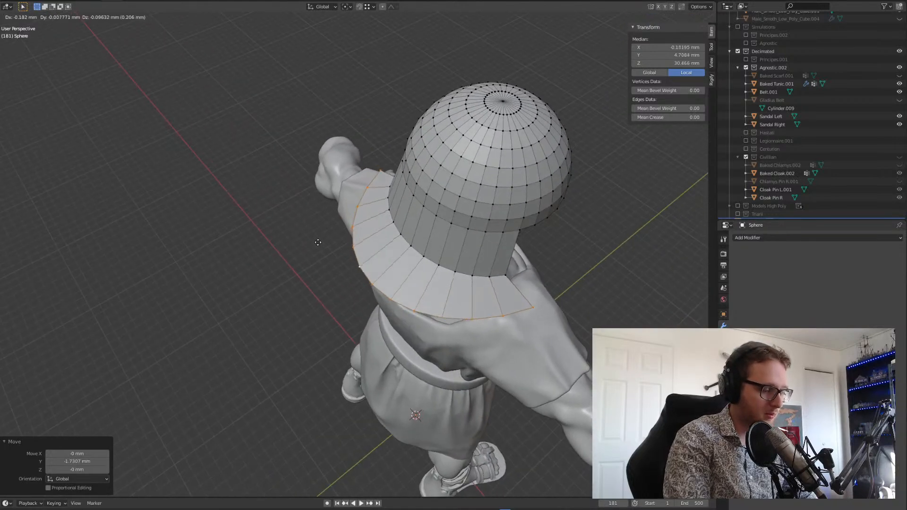
{"action": "left_click", "coordinate": [305, 263]}
{"action": "key", "text": "s"}
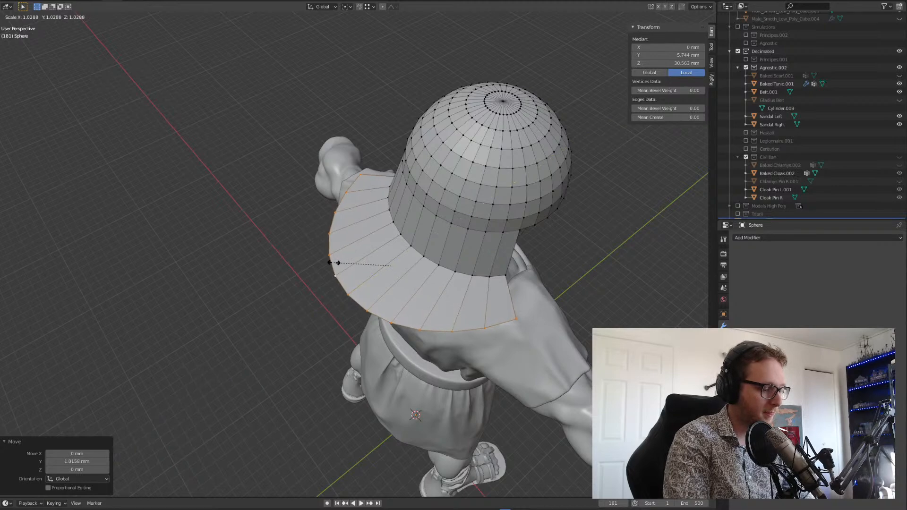
{"action": "key", "text": "x"}
{"action": "left_click", "coordinate": [336, 263]}
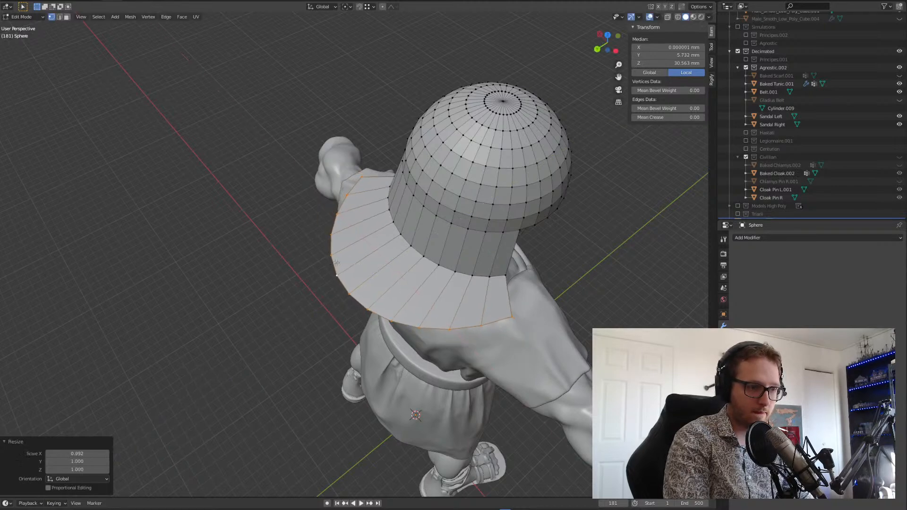
- Try to slope the neck guard by lowering its outer edge about 0.83 mm and raising it about 0.15 mm
{"action": "middle_click_drag", "start_coordinate": [324, 258], "coordinate": [451, 206]}
{"action": "key", "text": "g"}
{"action": "key", "text": "z"}
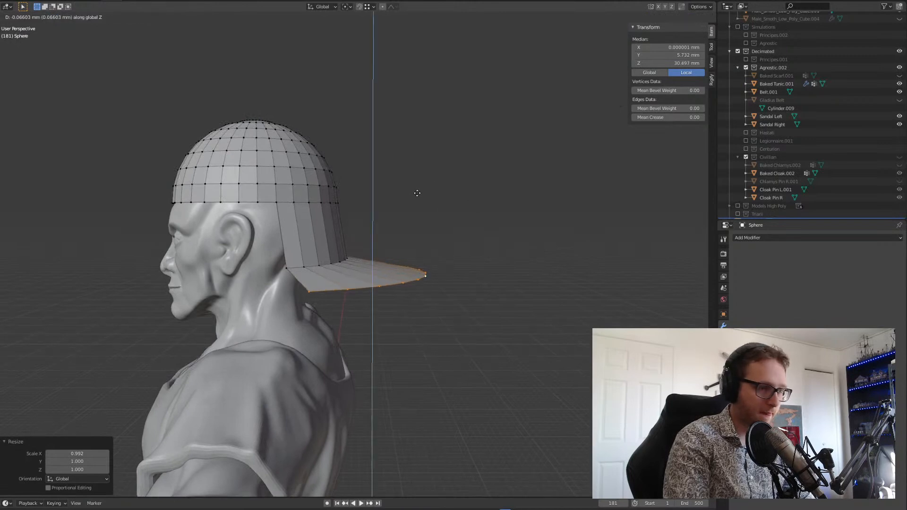
{"action": "left_click", "coordinate": [419, 202]}
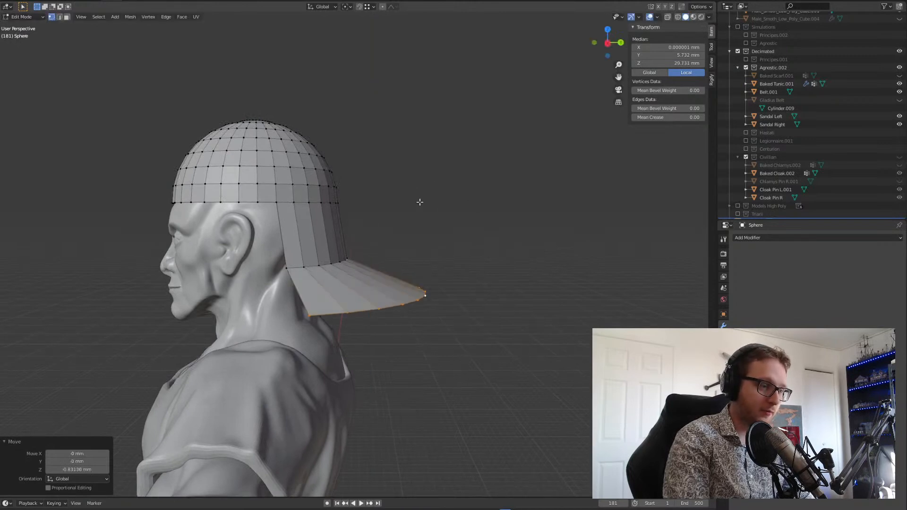
{"action": "key", "text": "g"}
{"action": "key", "text": "z"}
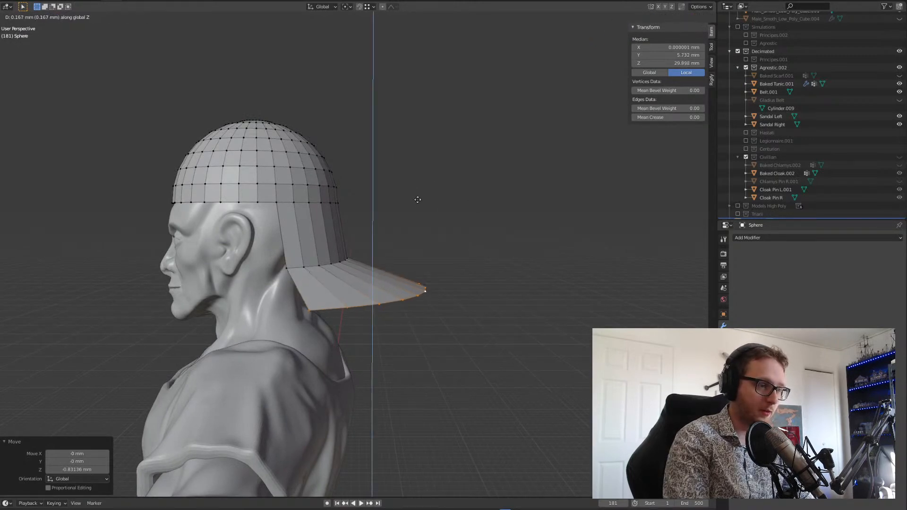
{"action": "left_click", "coordinate": [391, 182]}
- Inspect the helmet's profile and show it in wireframe in the right orthographic view
{"action": "middle_click_drag", "start_coordinate": [391, 181], "coordinate": [395, 161]}
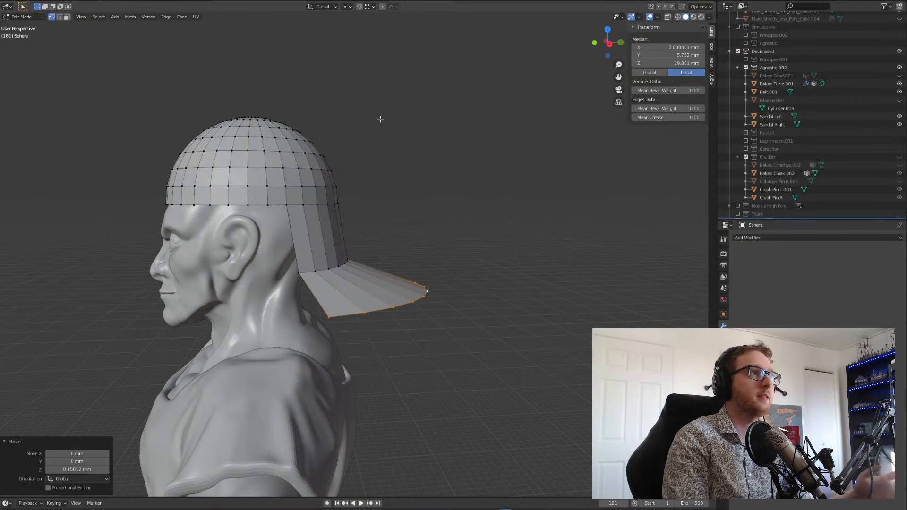
{"action": "middle_click_drag", "start_coordinate": [373, 126], "coordinate": [408, 136]}
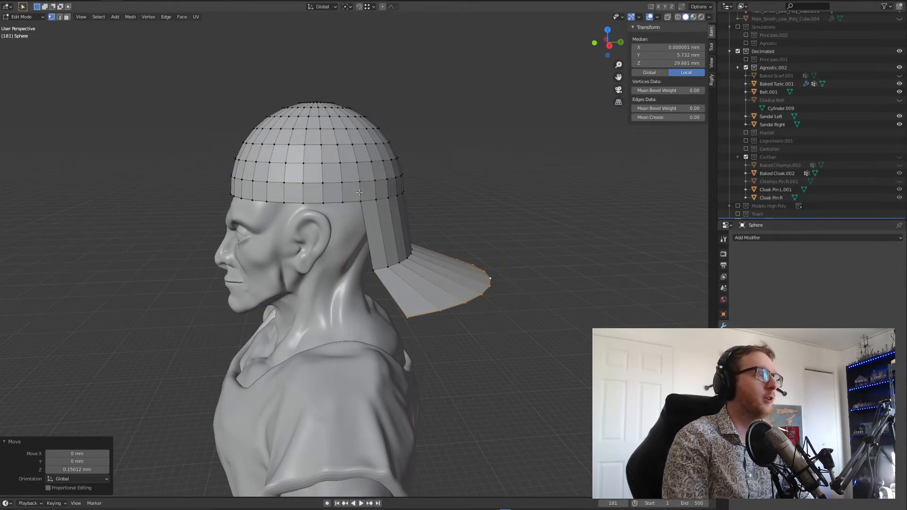
{"action": "left_click", "coordinate": [609, 45]}
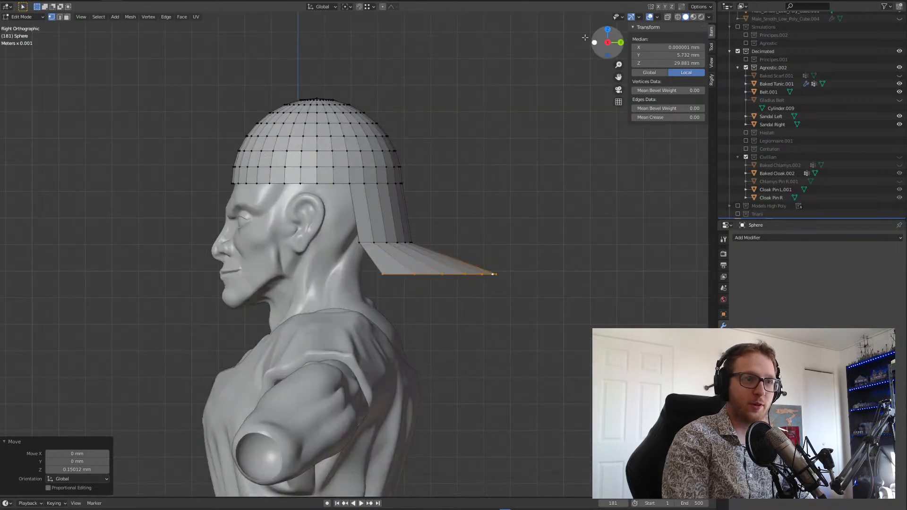
{"action": "left_click", "coordinate": [678, 16]}
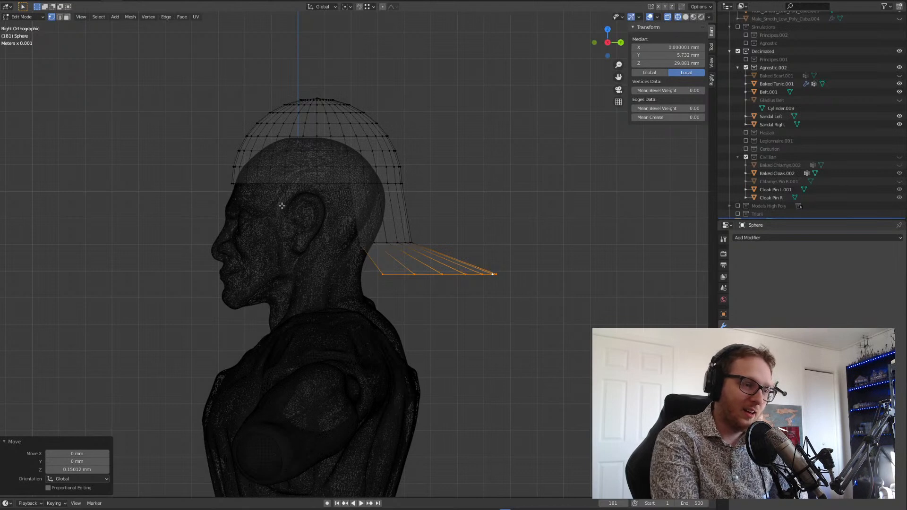
- Undo the neck guard's reshaping, back to the state with all of the guard's vertices selected
{"action": "key", "text": "ctrl+z"}
{"action": "key", "text": "ctrl+z"}
{"action": "key", "text": "ctrl+z"}
{"action": "key", "text": "ctrl+z"}
{"action": "key", "text": "ctrl+z"}
{"action": "key", "text": "ctrl+z"}
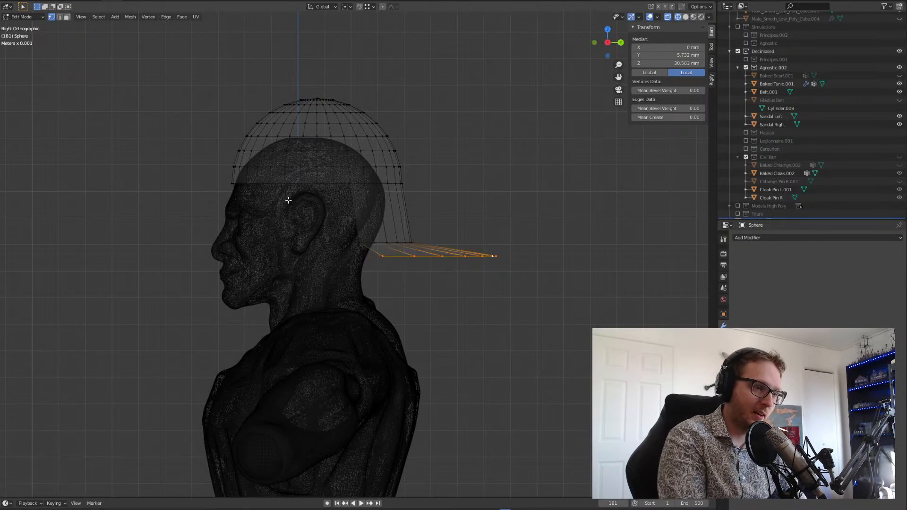
{"action": "key", "text": "ctrl+z"}
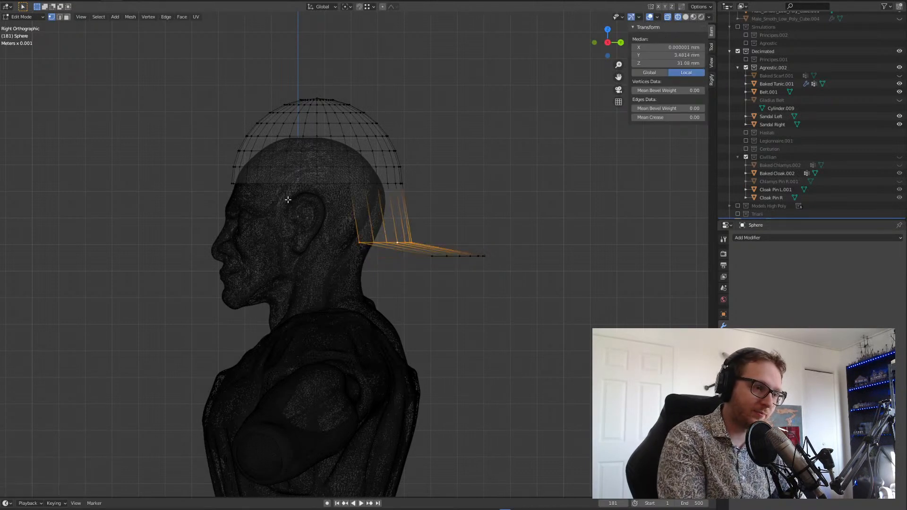
{"action": "key", "text": "ctrl+z"}
{"action": "key", "text": "ctrl+z"}
{"action": "key", "text": "ctrl+z"}
{"action": "key", "text": "ctrl+z"}
{"action": "key", "text": "ctrl+z"}
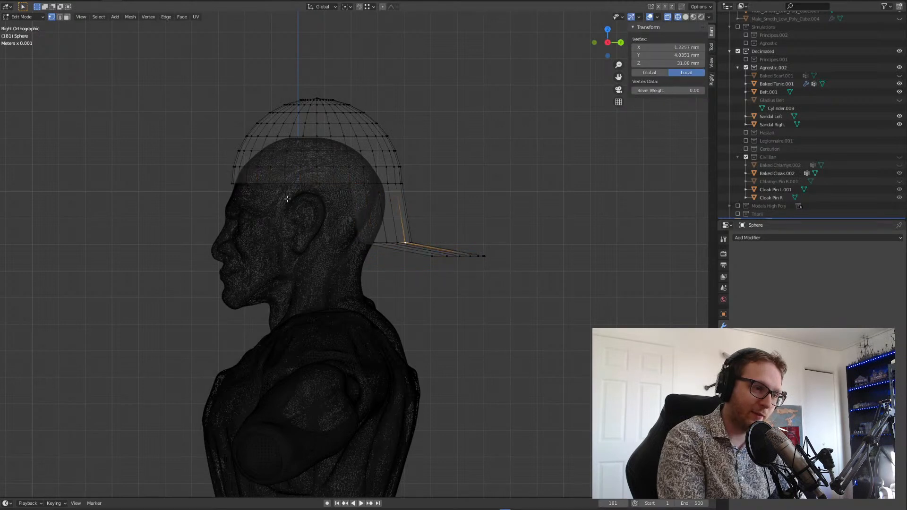
{"action": "key", "text": "ctrl+z"}
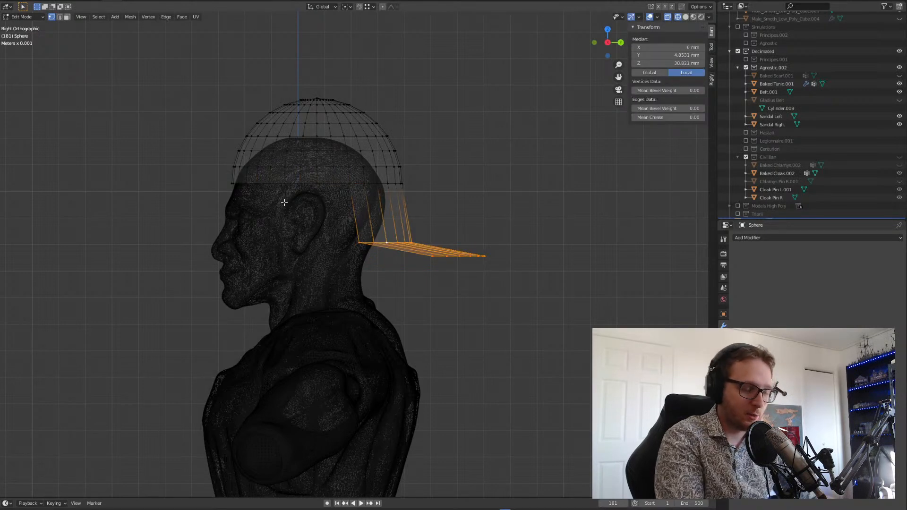
- Delete the neck guard's selected vertices and select a wider rear section of the dome's bottom rim
{"action": "key", "text": "x"}
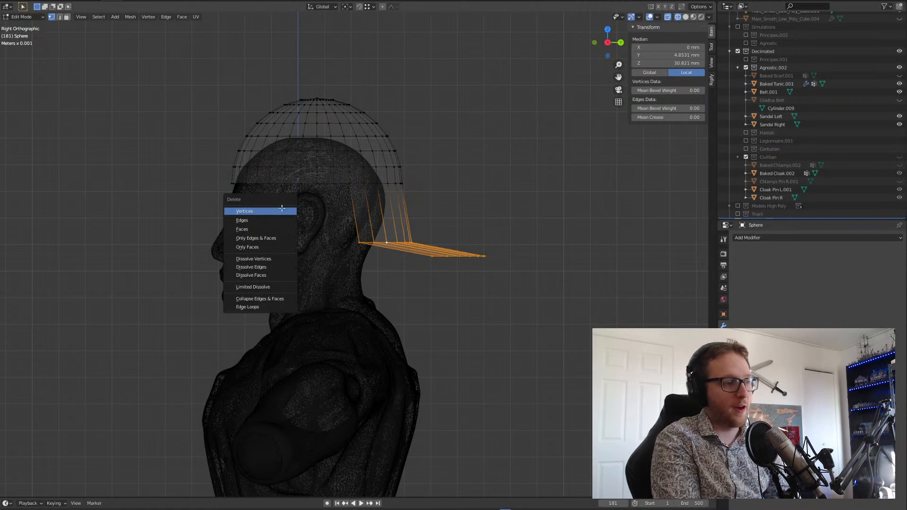
{"action": "left_click", "coordinate": [282, 209]}
{"action": "left_click_drag", "start_coordinate": [419, 172], "coordinate": [321, 222]}
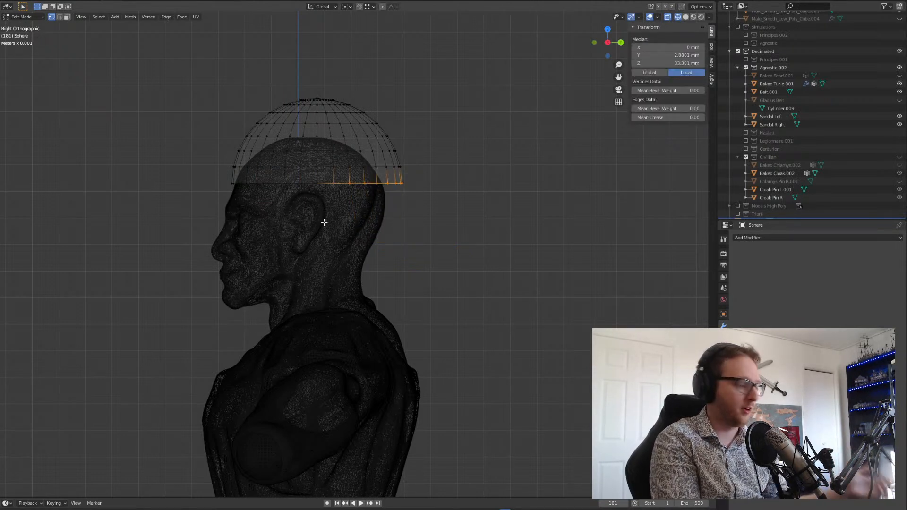
- Extrude the selected rear rim about 2.04 mm down and 0.34 mm back, and extrude a flared brim backward from its lower edge
{"action": "key", "text": "g"}
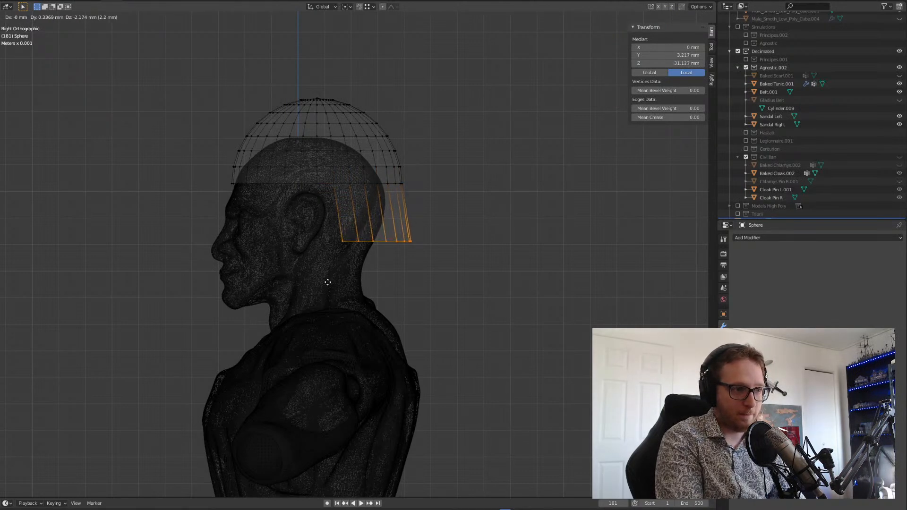
{"action": "left_click", "coordinate": [326, 273]}
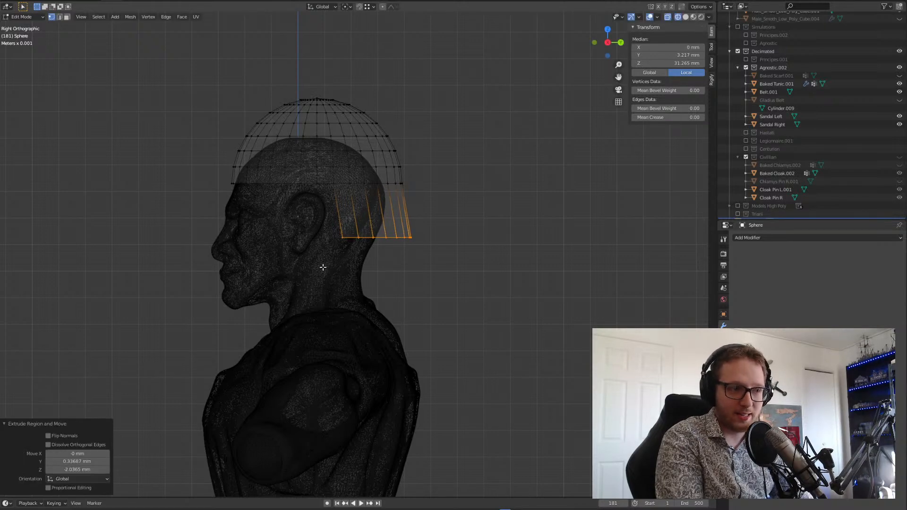
{"action": "key", "text": "e"}
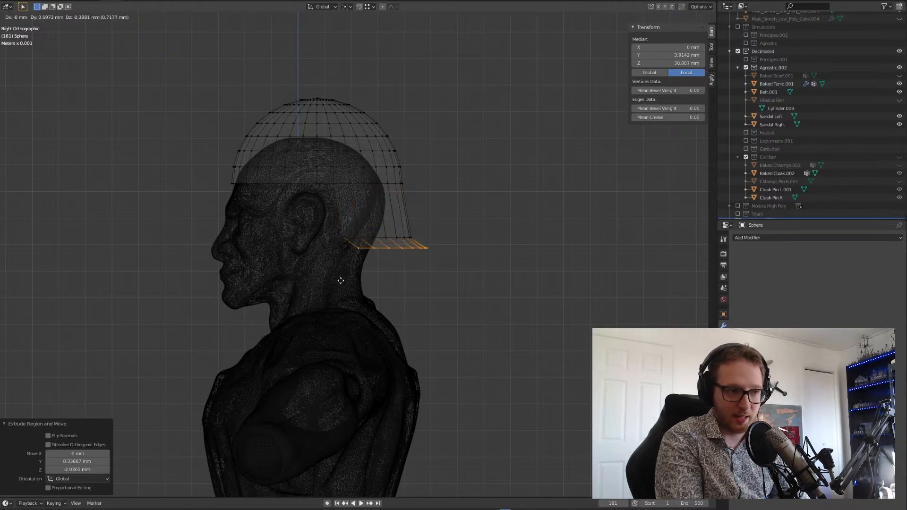
{"action": "left_click", "coordinate": [386, 283]}
{"action": "middle_click_drag", "start_coordinate": [371, 238], "coordinate": [325, 270]}
{"action": "key", "text": "g"}
{"action": "key", "text": "y"}
{"action": "left_click", "coordinate": [320, 267]}
- Widen the flared brim's outer edge along X by a factor of about 1.505 and again by 1.021
{"action": "key", "text": "s"}
{"action": "key", "text": "x"}
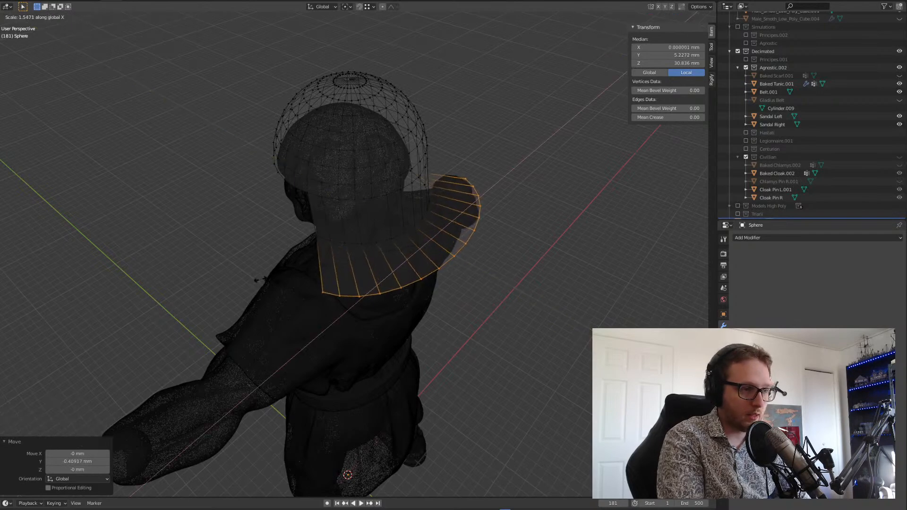
{"action": "left_click", "coordinate": [281, 256]}
{"action": "mouse_move", "coordinate": [281, 256]}
{"action": "middle_mouse_down"}
{"action": "mouse_move", "coordinate": [313, 203]}
{"action": "mouse_move", "coordinate": [336, 202]}
{"action": "mouse_move", "coordinate": [300, 269]}
{"action": "mouse_move", "coordinate": [293, 263]}
{"action": "middle_mouse_up"}
{"action": "key", "text": "s"}
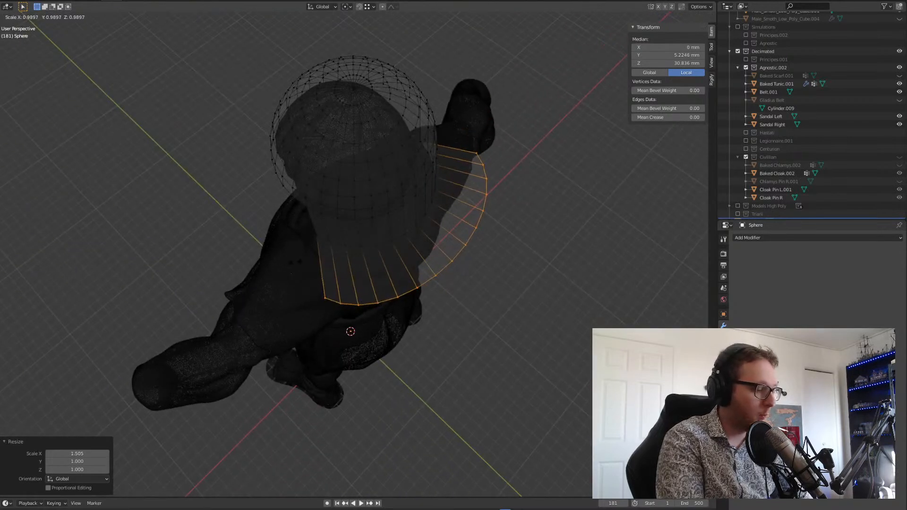
{"action": "key", "text": "x"}
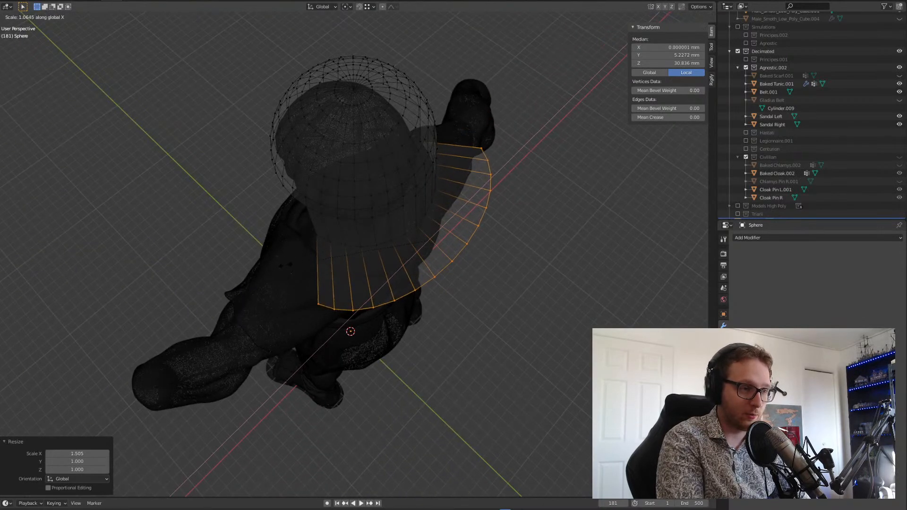
{"action": "left_click", "coordinate": [291, 260]}
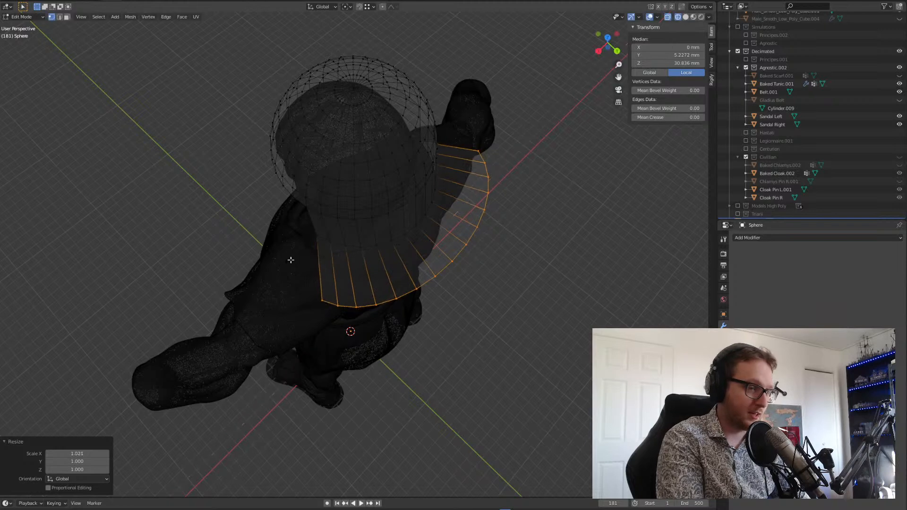
- Scale the brim's outer edge by about 1.447 along Y and 0.949 along X to round its outline
{"action": "key", "text": "s"}
{"action": "key", "text": "y"}
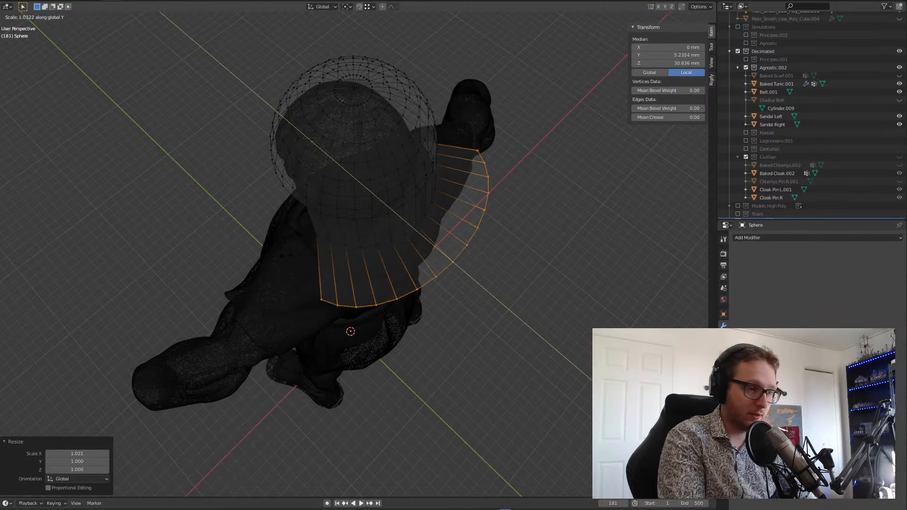
{"action": "left_click", "coordinate": [233, 196]}
{"action": "key", "text": "s"}
{"action": "key", "text": "x"}
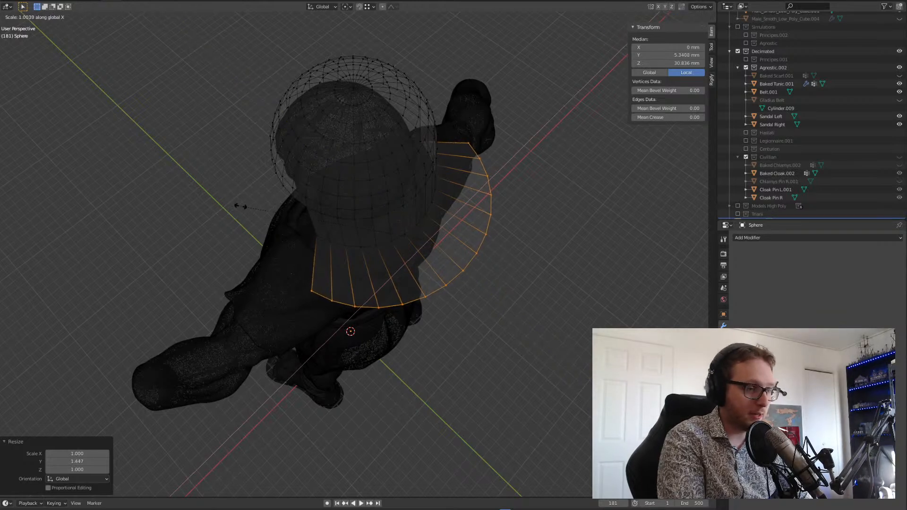
{"action": "left_click", "coordinate": [253, 188]}
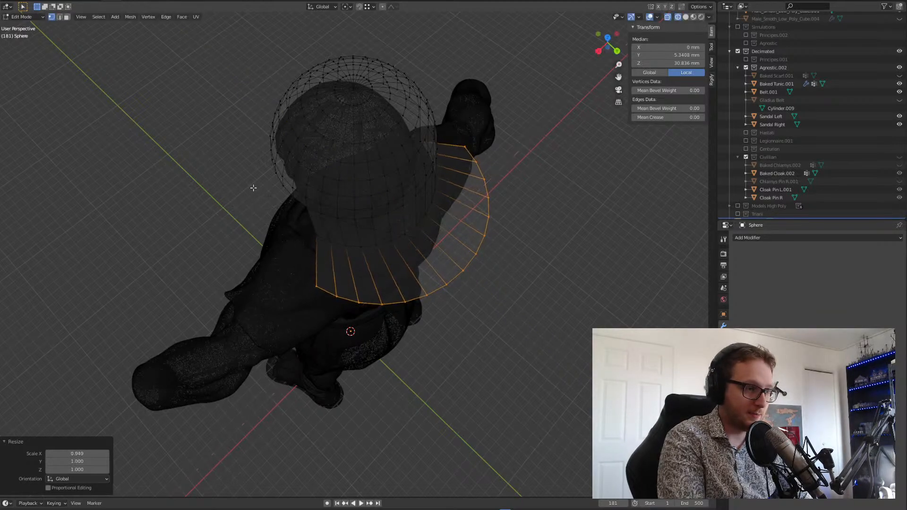
- Move the brim's outer edge about 0.66 mm forward along Y and show the model in solid shading
{"action": "key", "text": "g"}
{"action": "key", "text": "x"}
{"action": "key", "text": "y"}
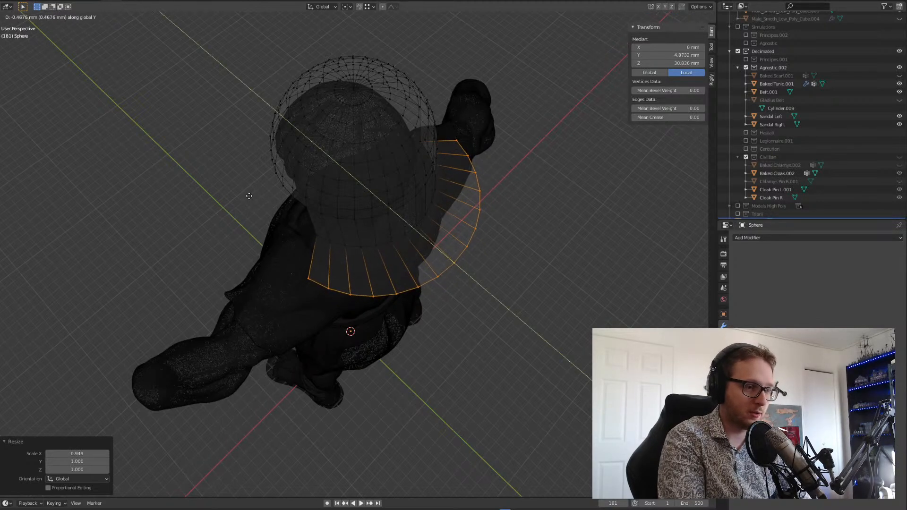
{"action": "left_click", "coordinate": [247, 192]}
{"action": "middle_click_drag", "start_coordinate": [255, 213], "coordinate": [304, 135]}
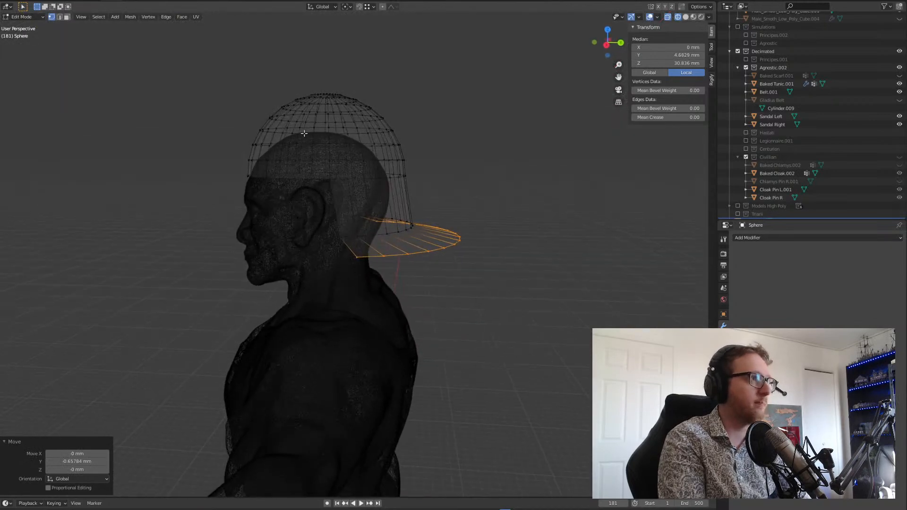
{"action": "middle_click_drag", "start_coordinate": [296, 201], "coordinate": [301, 208]}
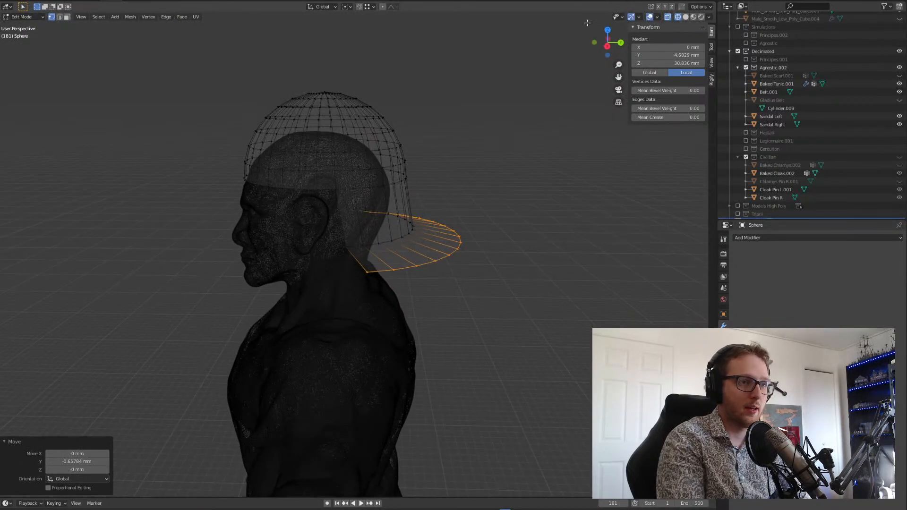
{"action": "left_click", "coordinate": [668, 18]}
{"action": "mouse_move", "coordinate": [454, 137]}
{"action": "middle_mouse_down"}
{"action": "mouse_move", "coordinate": [389, 142]}
{"action": "mouse_move", "coordinate": [456, 111]}
{"action": "mouse_move", "coordinate": [440, 124]}
{"action": "middle_mouse_up"}
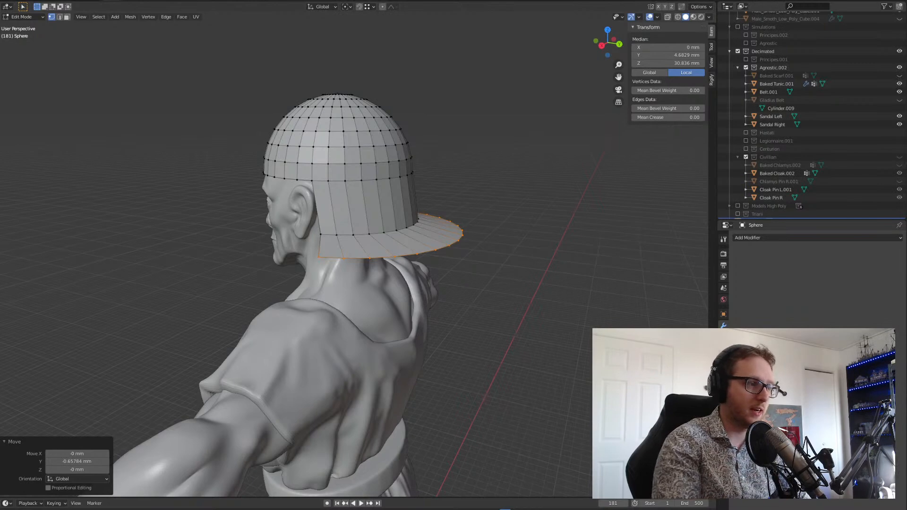
{"action": "middle_click_drag", "start_coordinate": [370, 201], "coordinate": [467, 171]}
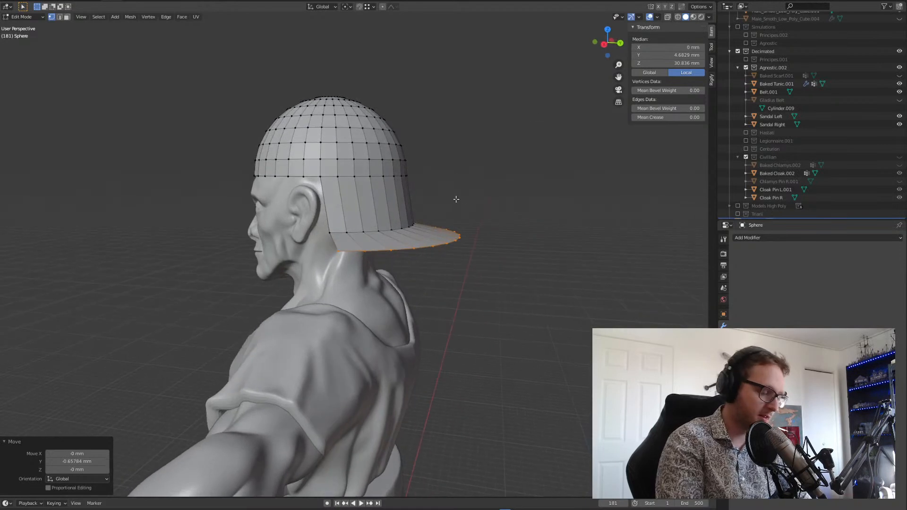
- Move the brim's outer edge about 0.33 mm back along Y and lower it by about 0.22 mm in total
{"action": "key", "text": "g"}
{"action": "key", "text": "y"}
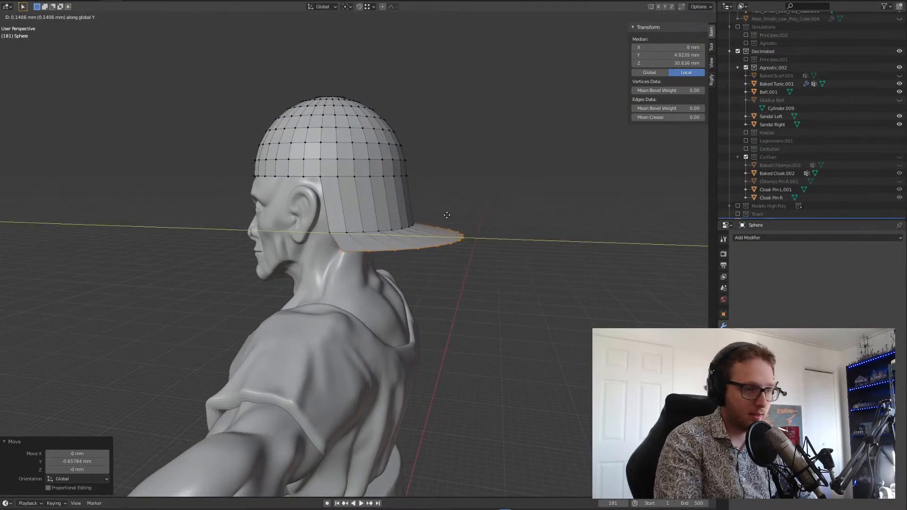
{"action": "left_click", "coordinate": [451, 218]}
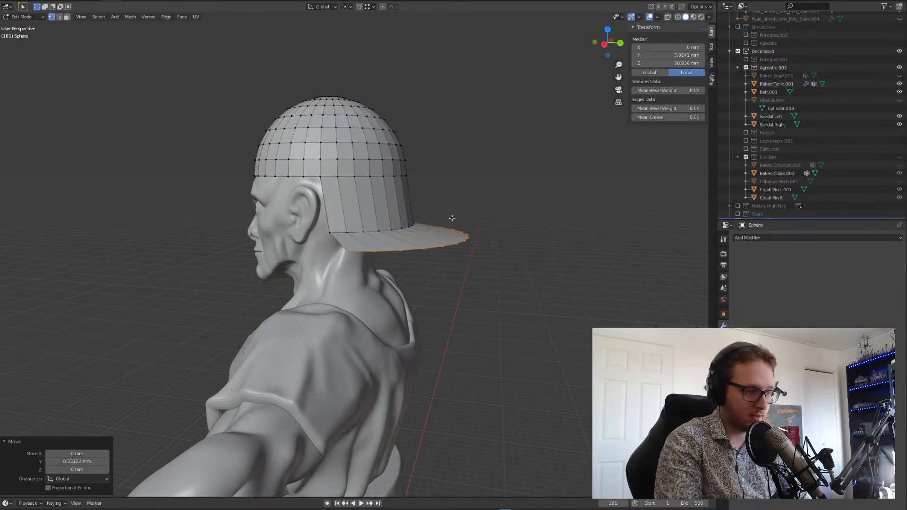
{"action": "key", "text": "g"}
{"action": "key", "text": "z"}
{"action": "left_click", "coordinate": [455, 219]}
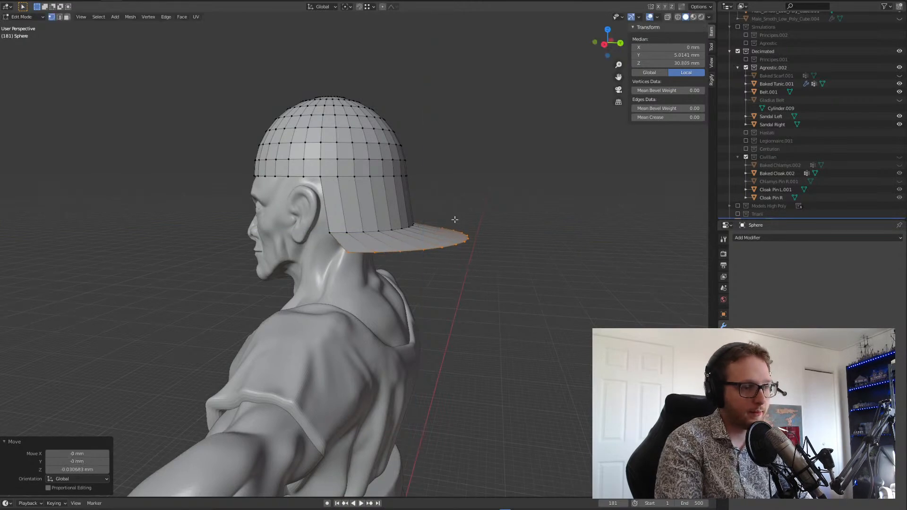
{"action": "mouse_move", "coordinate": [466, 214]}
{"action": "middle_mouse_down"}
{"action": "mouse_move", "coordinate": [480, 212]}
{"action": "mouse_move", "coordinate": [480, 225]}
{"action": "mouse_move", "coordinate": [480, 203]}
{"action": "middle_mouse_up"}
{"action": "key", "text": "g"}
{"action": "key", "text": "z"}
{"action": "left_click", "coordinate": [481, 219]}
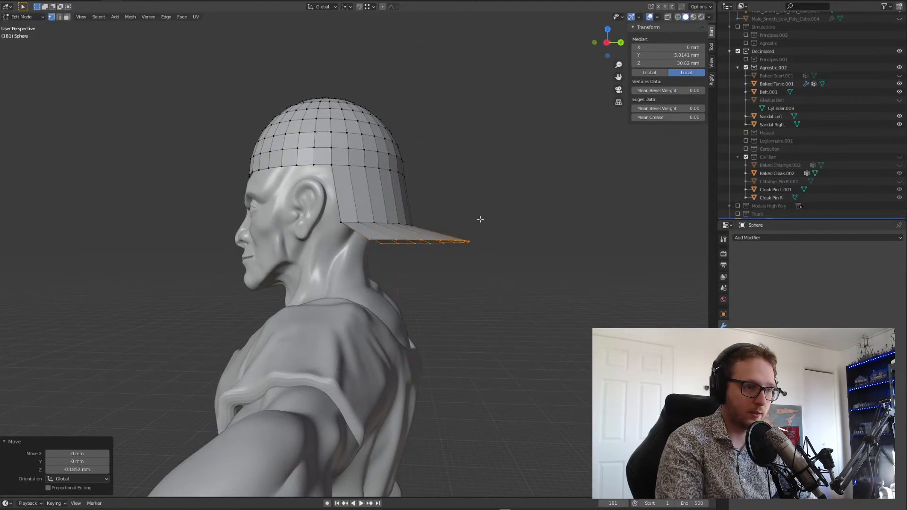
- Move the brim's outer edge about 0.40 mm farther back along Y and scale it by about 1.094 along Y
{"action": "key", "text": "g"}
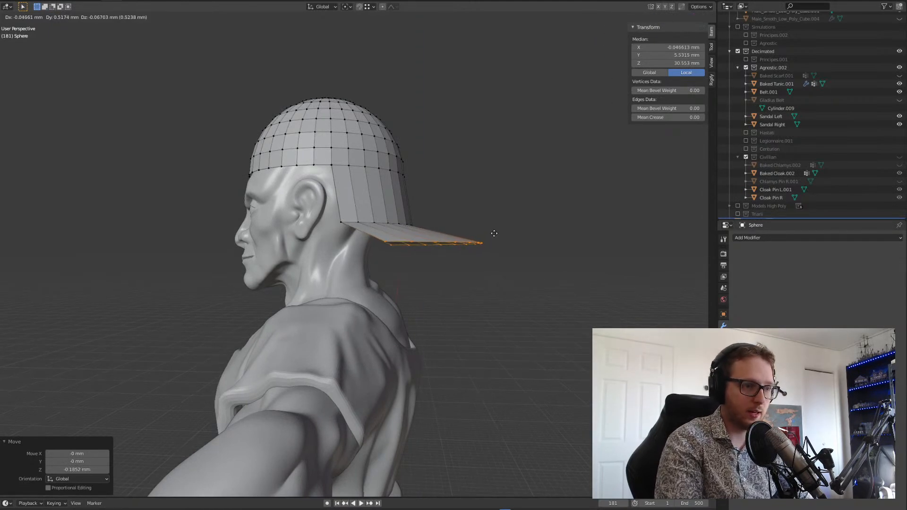
{"action": "key", "text": "y"}
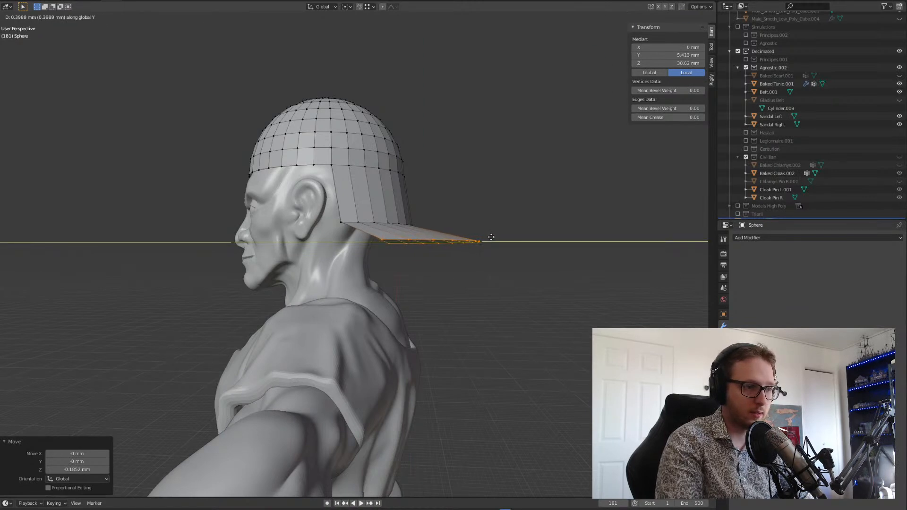
{"action": "left_click", "coordinate": [492, 235]}
{"action": "middle_click_drag", "start_coordinate": [500, 195], "coordinate": [502, 220]}
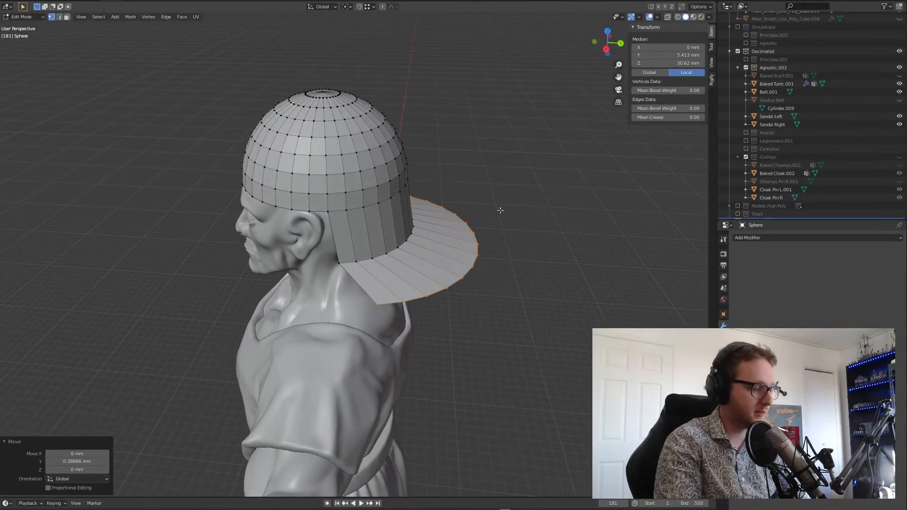
{"action": "key", "text": "s"}
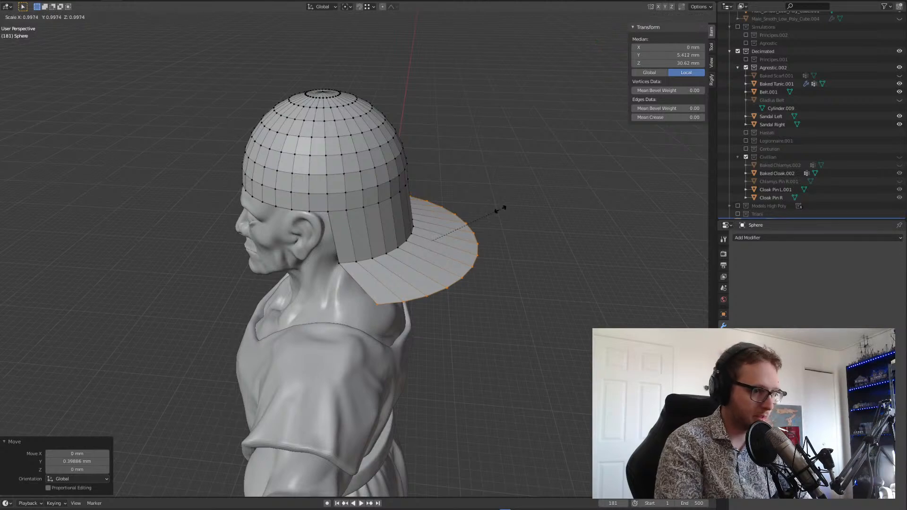
{"action": "key", "text": "y"}
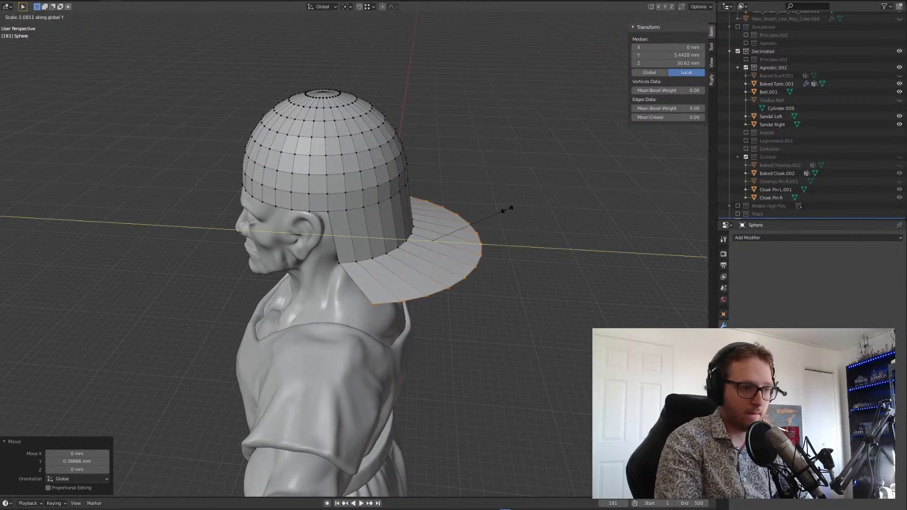
{"action": "left_click", "coordinate": [506, 207]}
- Lower the brim's outer edge about 0.22 mm along Z to steepen its slope
{"action": "middle_click_drag", "start_coordinate": [506, 207], "coordinate": [495, 195]}
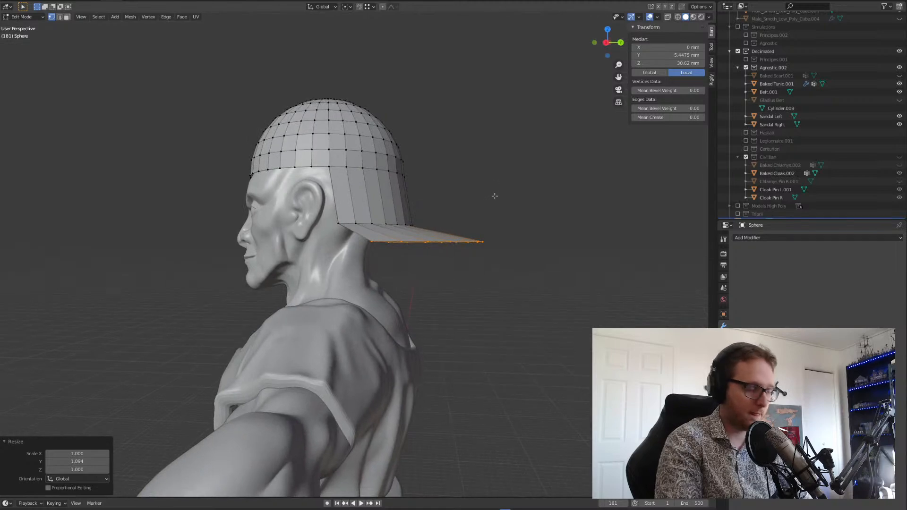
{"action": "key", "text": "g"}
{"action": "key", "text": "z"}
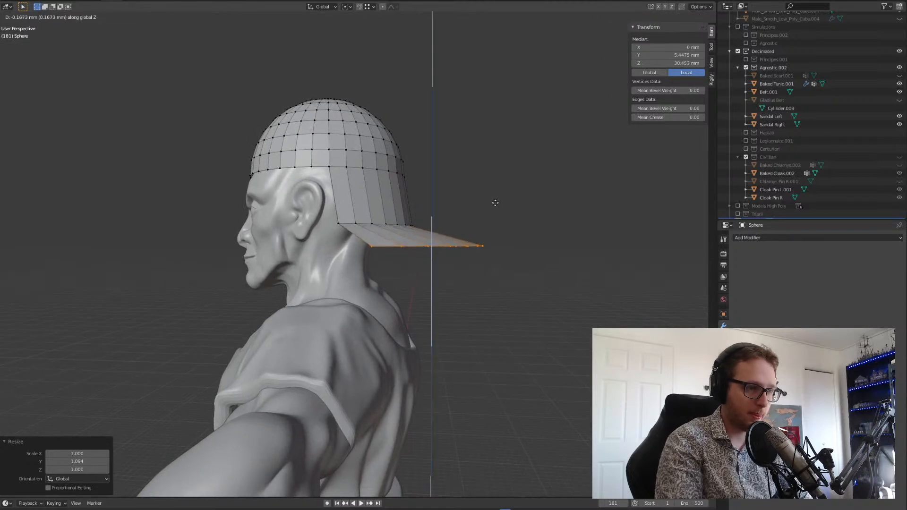
{"action": "left_click", "coordinate": [495, 203]}
{"action": "middle_click_drag", "start_coordinate": [495, 203], "coordinate": [471, 226]}
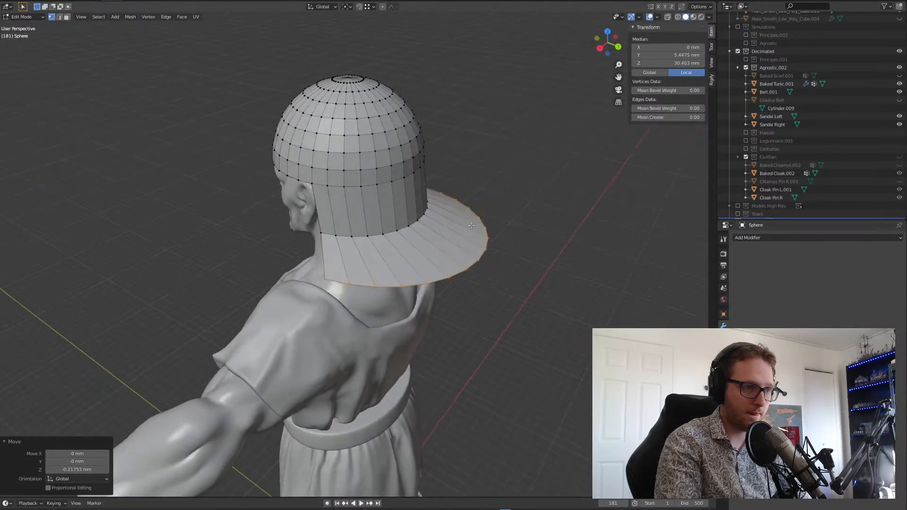
- Select the edge loop where the neck guard's wall meets the brim, scale it about 1.131 along Y and move it about 0.12 mm back
{"action": "left_click", "coordinate": [388, 232], "text": "alt"}
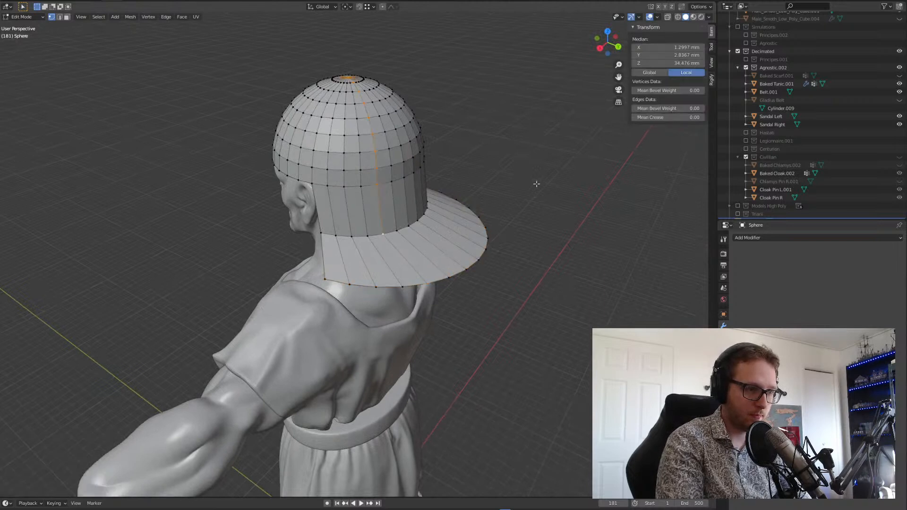
{"action": "key", "text": "alt+a"}
{"action": "left_click", "coordinate": [404, 232], "text": "alt"}
{"action": "key", "text": "alt+a"}
{"action": "left_click", "coordinate": [405, 228], "text": "alt"}
{"action": "key", "text": "s"}
{"action": "key", "text": "y"}
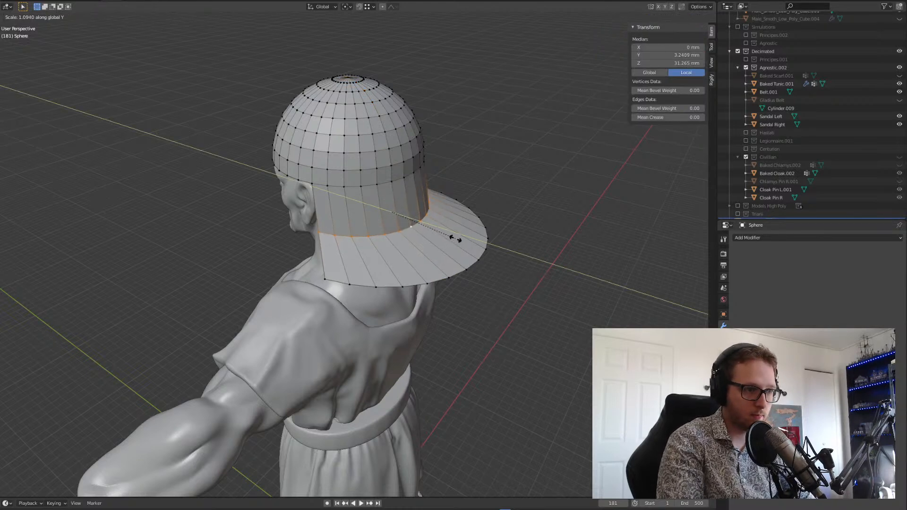
{"action": "left_click", "coordinate": [457, 239]}
{"action": "key", "text": "g"}
{"action": "key", "text": "y"}
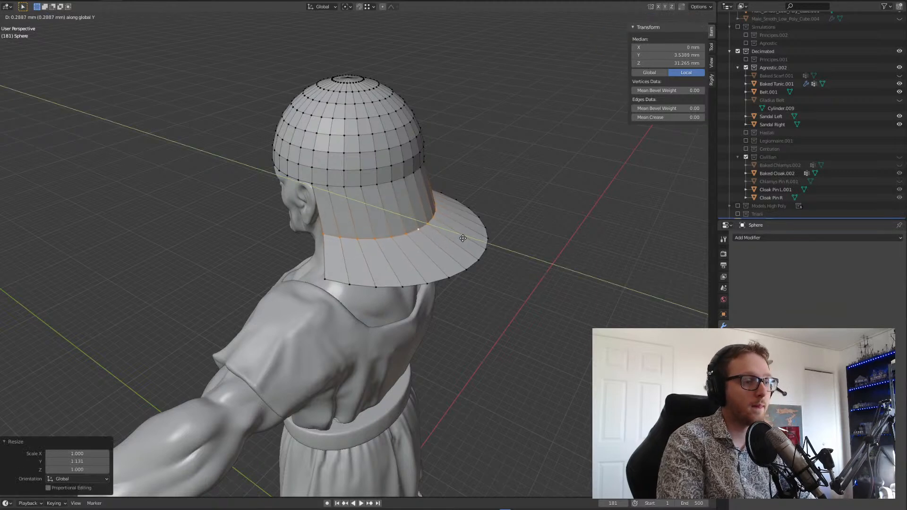
{"action": "left_click", "coordinate": [460, 235]}
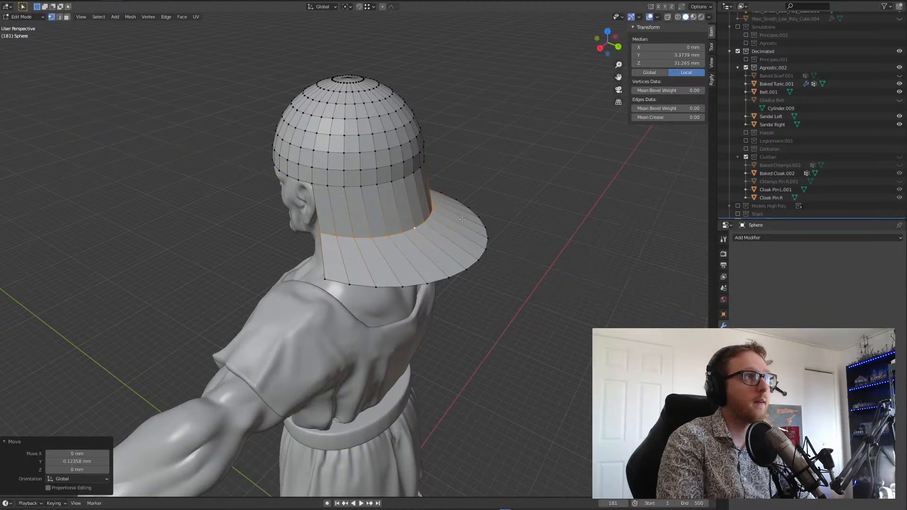
- In a wireframe right side view, select the dome's rim vertices ahead of the ears and extrude them about 1.07 mm down and 0.17 mm forward
{"action": "middle_click_drag", "start_coordinate": [464, 214], "coordinate": [332, 206]}
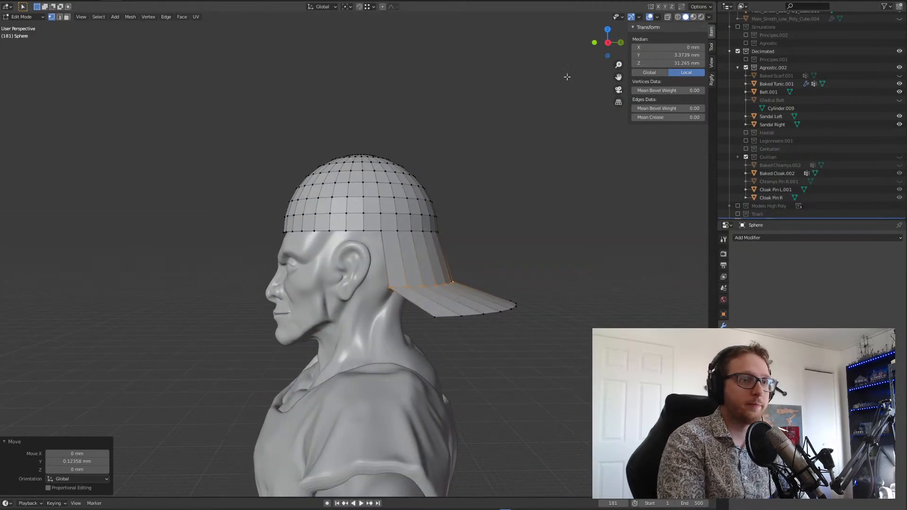
{"action": "left_click", "coordinate": [608, 43]}
{"action": "left_click", "coordinate": [678, 16]}
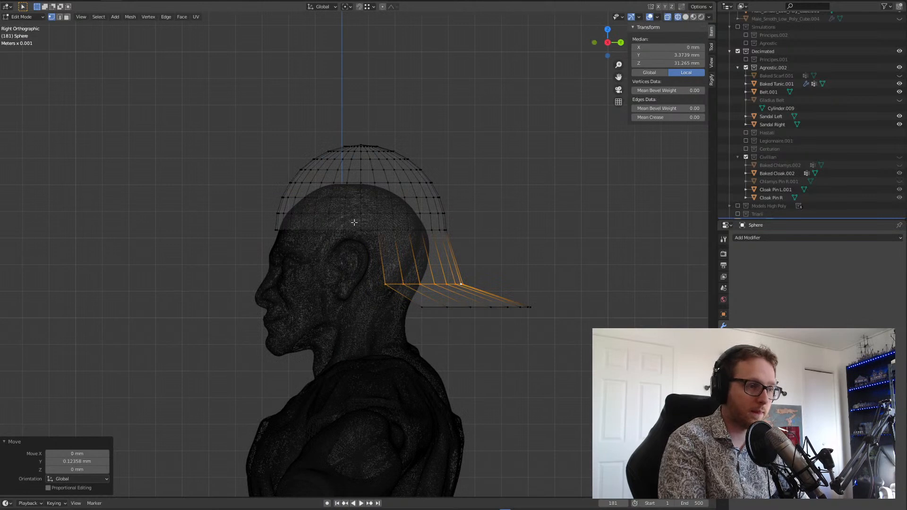
{"action": "left_click_drag", "start_coordinate": [347, 222], "coordinate": [307, 257]}
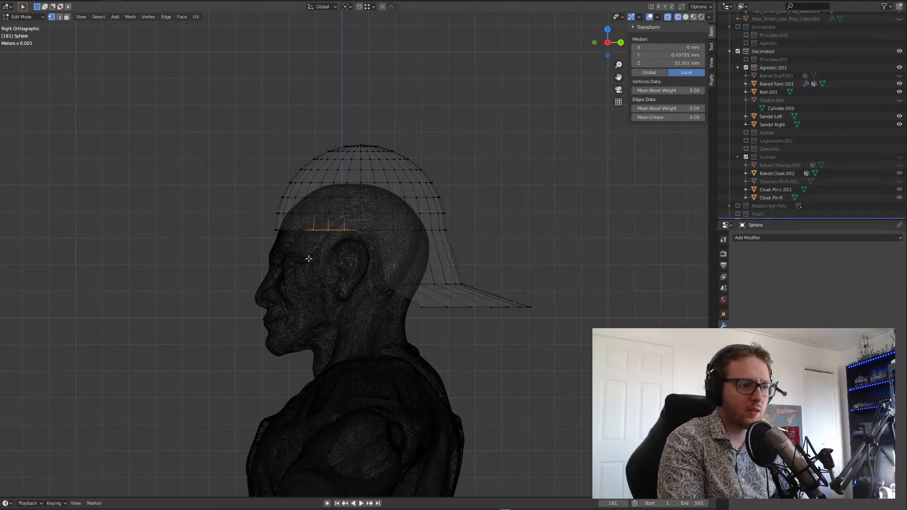
{"action": "key", "text": "g"}
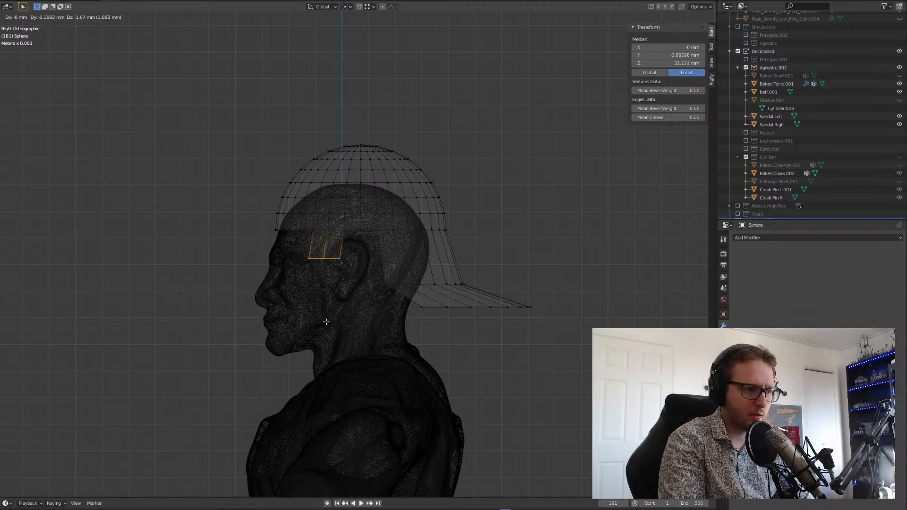
{"action": "left_click", "coordinate": [327, 322]}
- Move the cheek pieces' lower edge about 0.09 mm forward and 0.09 mm up, and return to solid shading
{"action": "key", "text": "s"}
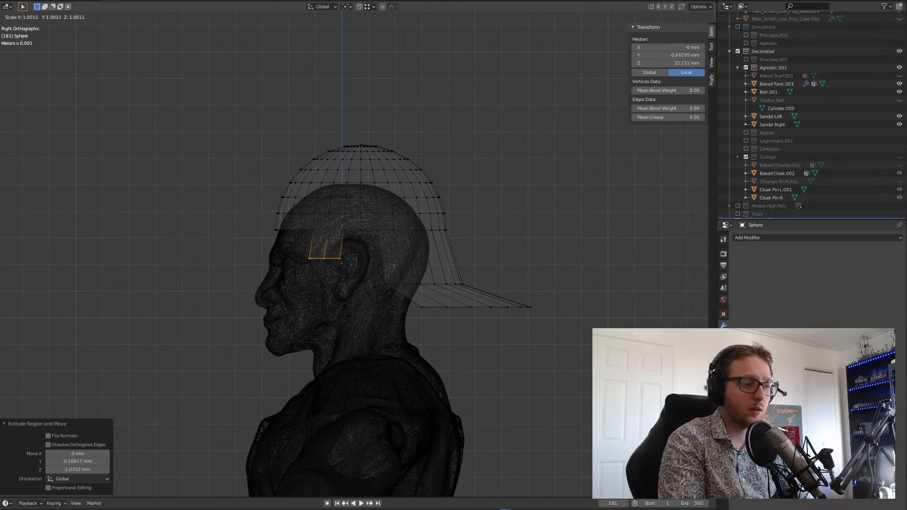
{"action": "left_click", "coordinate": [347, 310]}
{"action": "key", "text": "g"}
{"action": "left_click", "coordinate": [340, 306]}
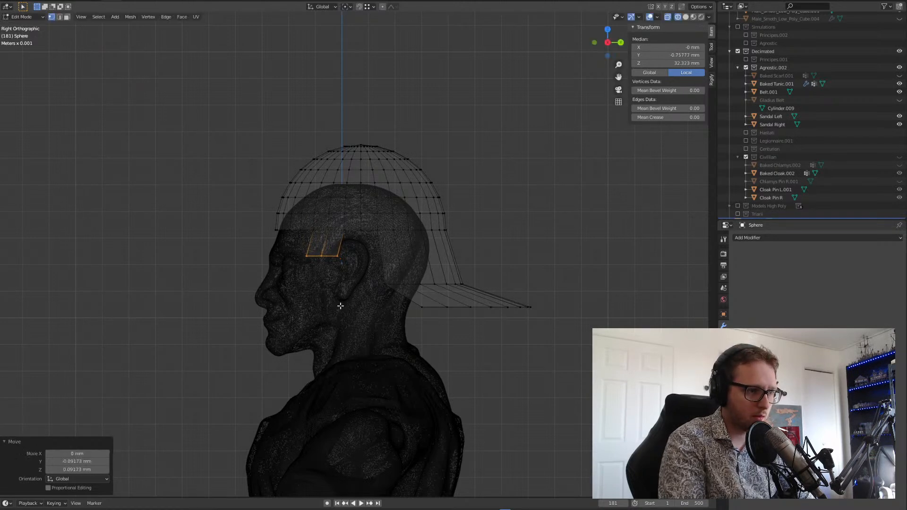
{"action": "left_click", "coordinate": [686, 17]}
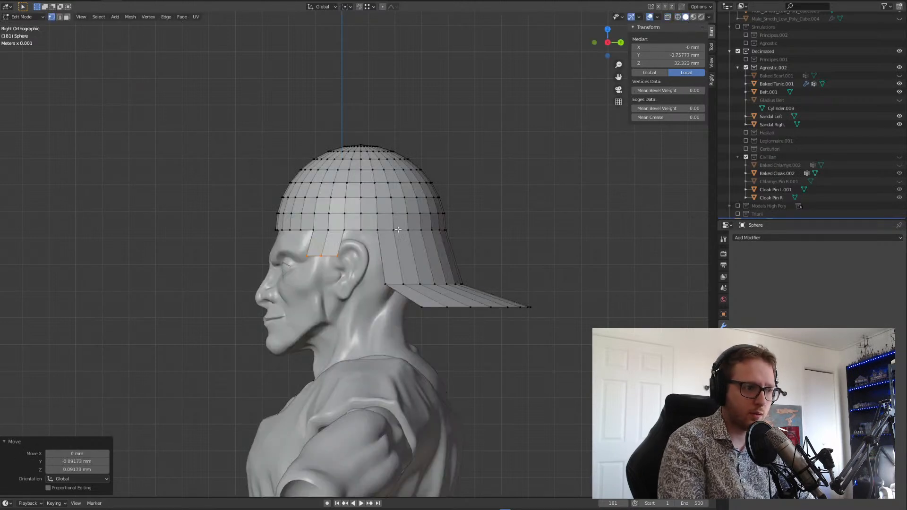
- Extrude the cheek pieces' lower edge about 0.57 mm down and 0.11 mm forward, and scale it by about 1.492 along Y
{"action": "key", "text": "g"}
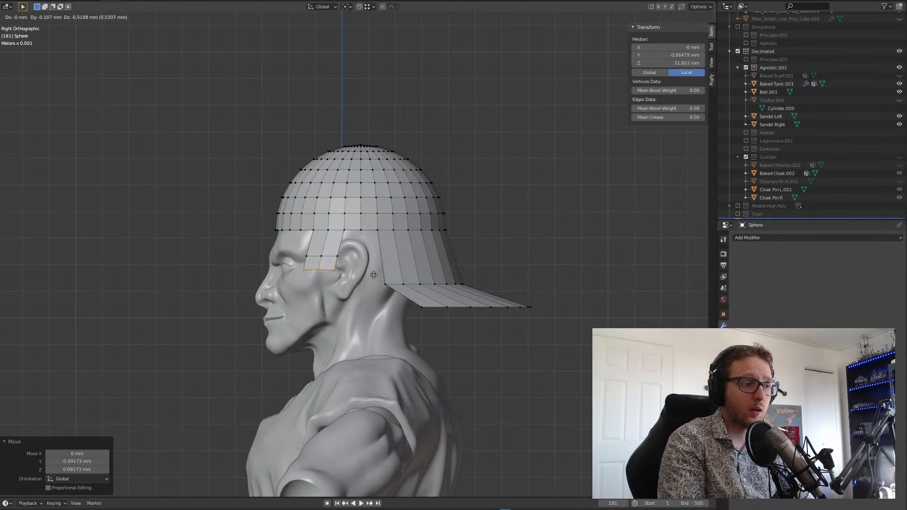
{"action": "left_click", "coordinate": [374, 275]}
{"action": "key", "text": "s"}
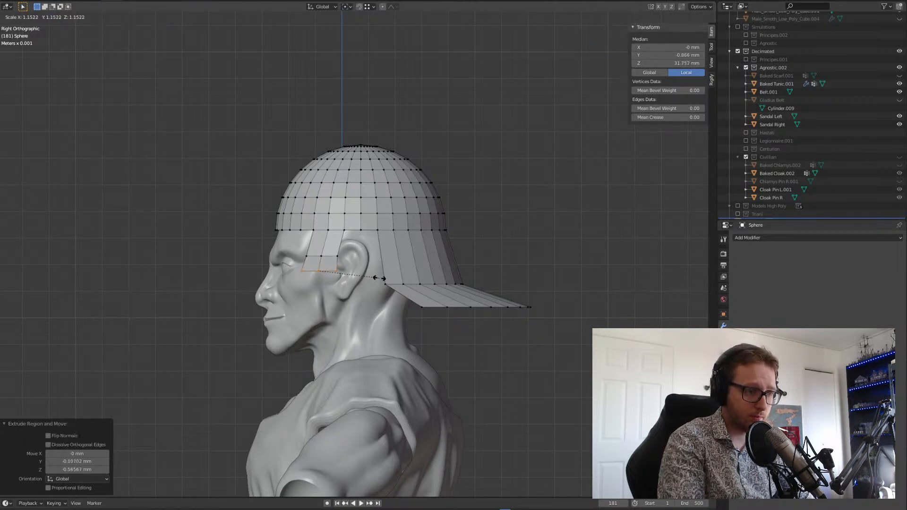
{"action": "key", "text": "y"}
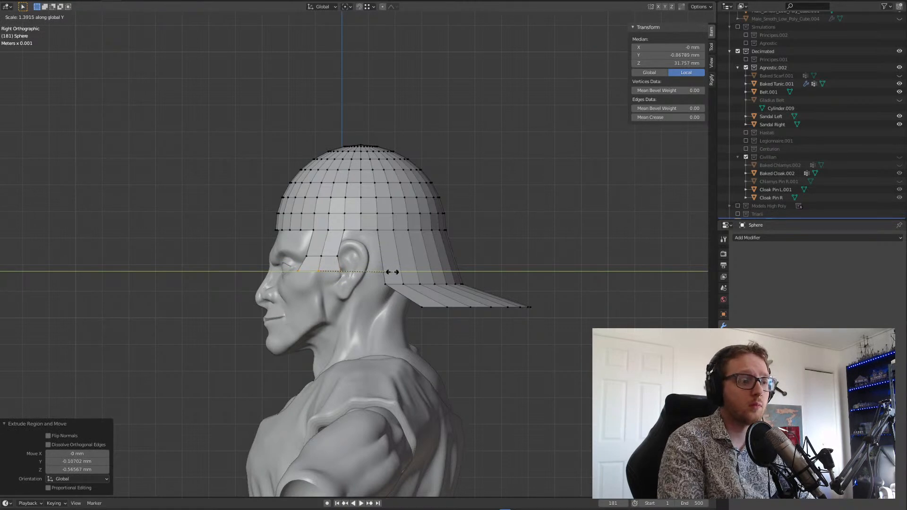
{"action": "left_click", "coordinate": [397, 272]}
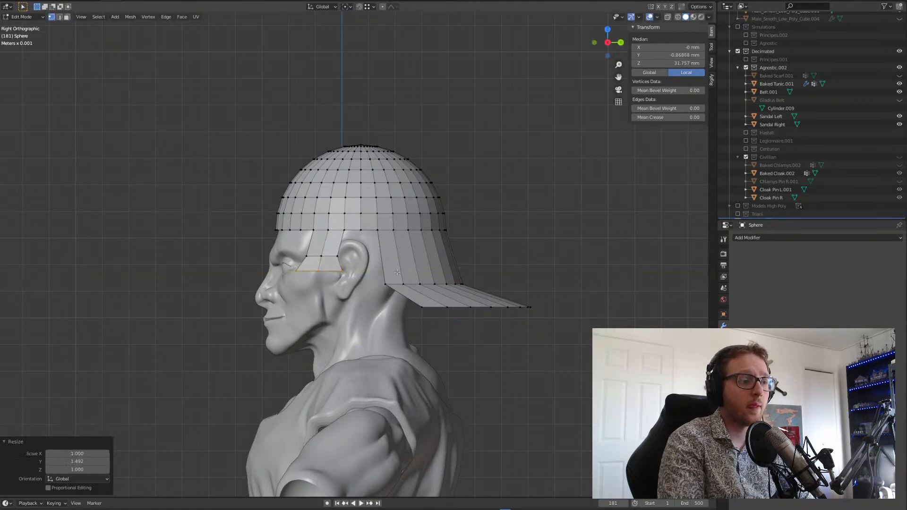
- Extrude the cheek pieces three more times down to the jaw, the last about 0.79 mm down, and scale the end edge 0.818 along Y
{"action": "key", "text": "e"}
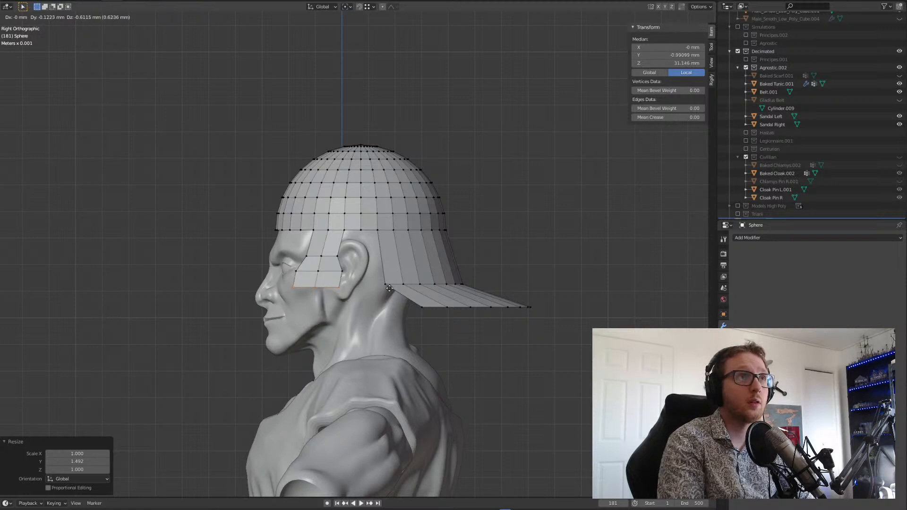
{"action": "left_click", "coordinate": [390, 288]}
{"action": "key", "text": "e"}
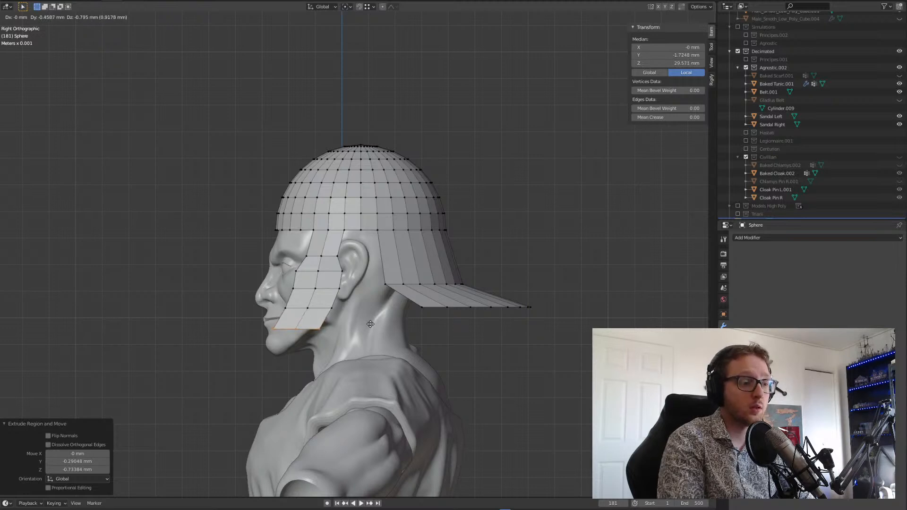
{"action": "left_click", "coordinate": [373, 323]}
{"action": "key", "text": "s"}
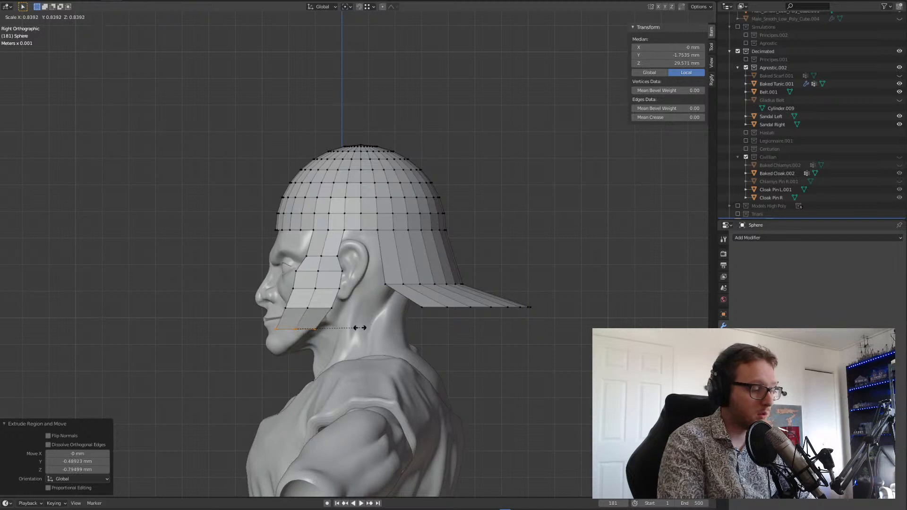
{"action": "key", "text": "y"}
{"action": "left_click", "coordinate": [359, 329]}
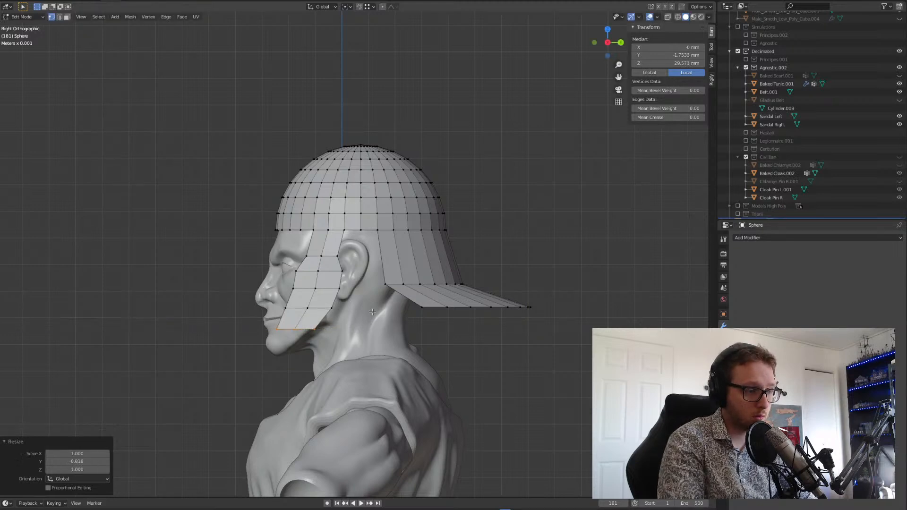
- Extrude the cheek pieces' lower edge about 0.44 mm down and 0.32 mm forward, and scale it by about 0.722 along Y
{"action": "key", "text": "g"}
{"action": "left_click", "coordinate": [363, 324]}
{"action": "key", "text": "s"}
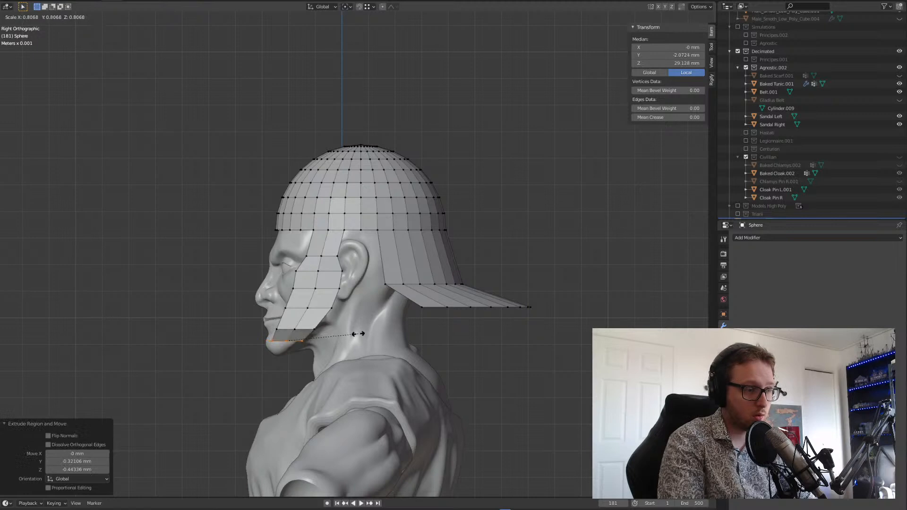
{"action": "key", "text": "y"}
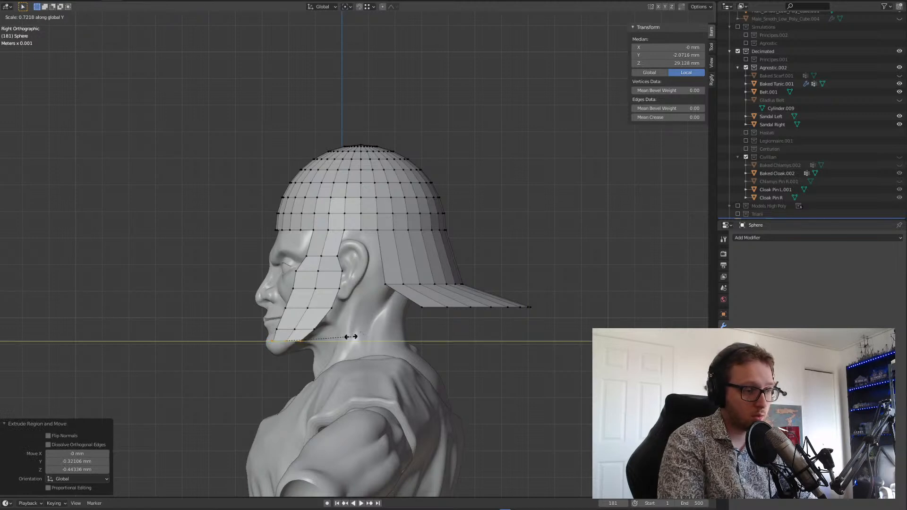
{"action": "left_click", "coordinate": [354, 332]}
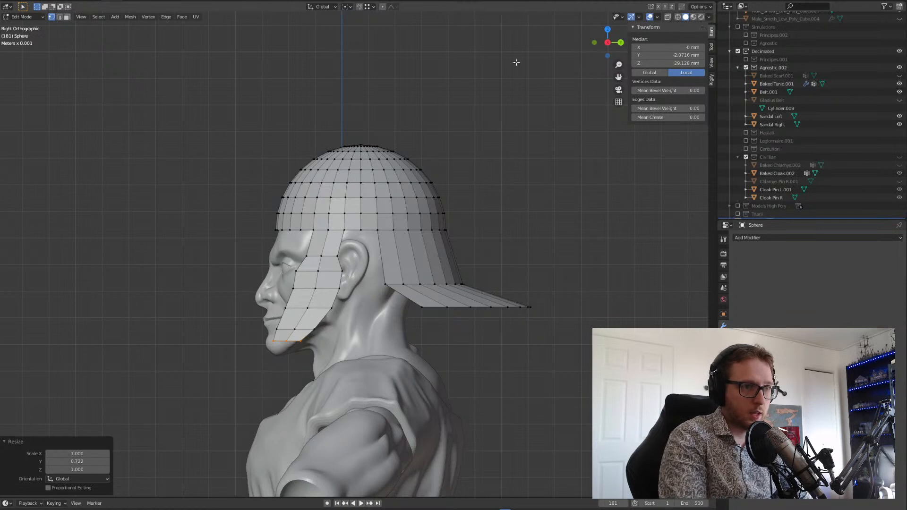
- In wireframe, select the cheek pieces' front-edge vertices from cheekbone to chin and move them about 0.64 mm forward along Y
{"action": "left_click", "coordinate": [678, 17]}
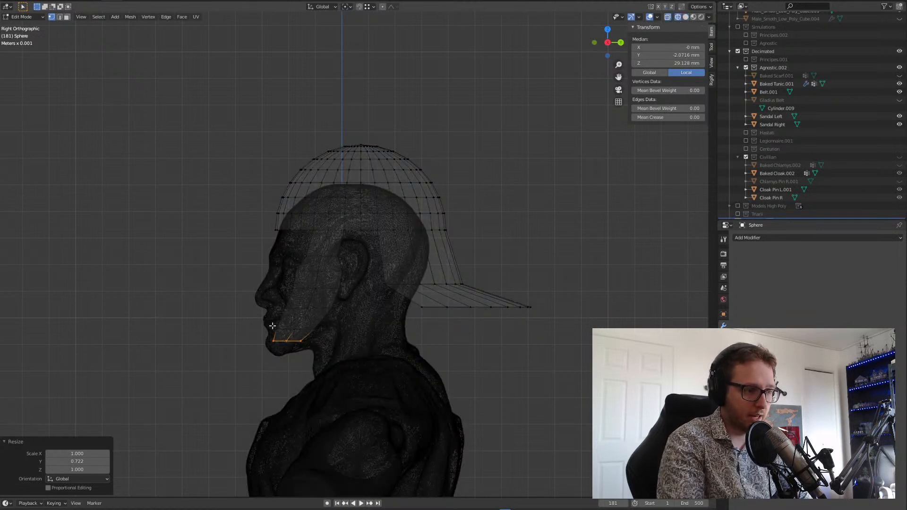
{"action": "left_click_drag", "start_coordinate": [279, 326], "coordinate": [261, 355]}
{"action": "left_click_drag", "start_coordinate": [286, 307], "coordinate": [276, 319], "text": "shift"}
{"action": "left_click_drag", "start_coordinate": [298, 279], "coordinate": [276, 307], "text": "shift"}
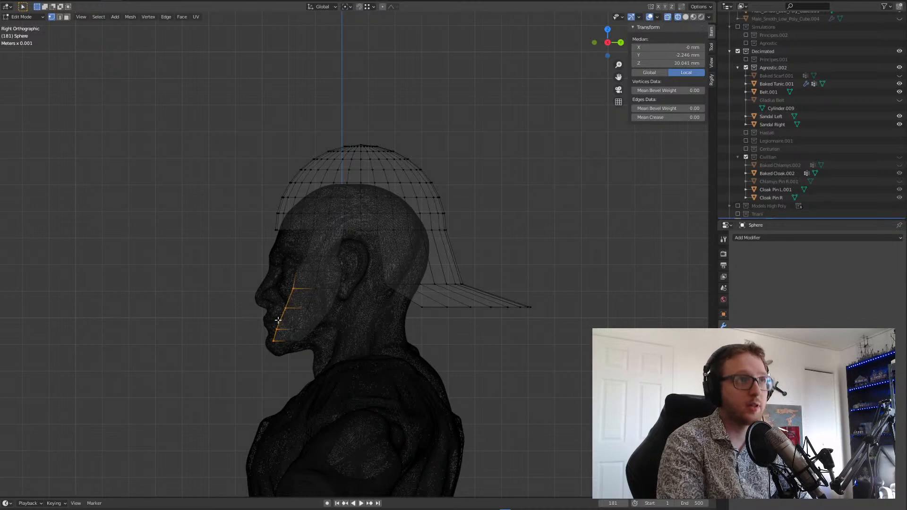
{"action": "left_click_drag", "start_coordinate": [298, 267], "coordinate": [292, 277], "text": "shift"}
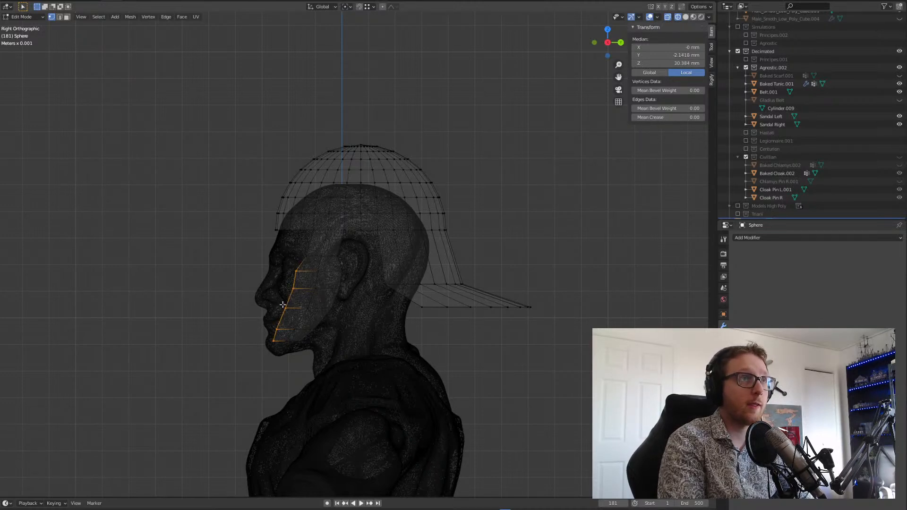
{"action": "key", "text": "g"}
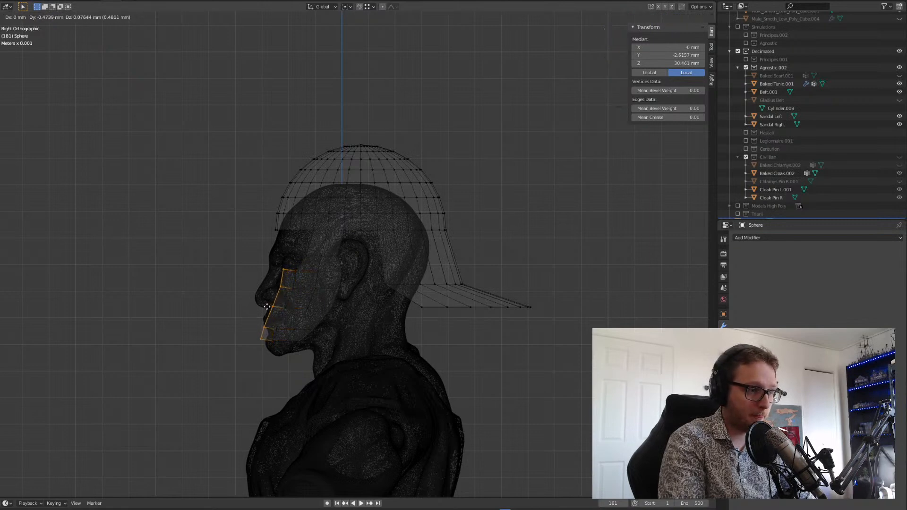
{"action": "key", "text": "y"}
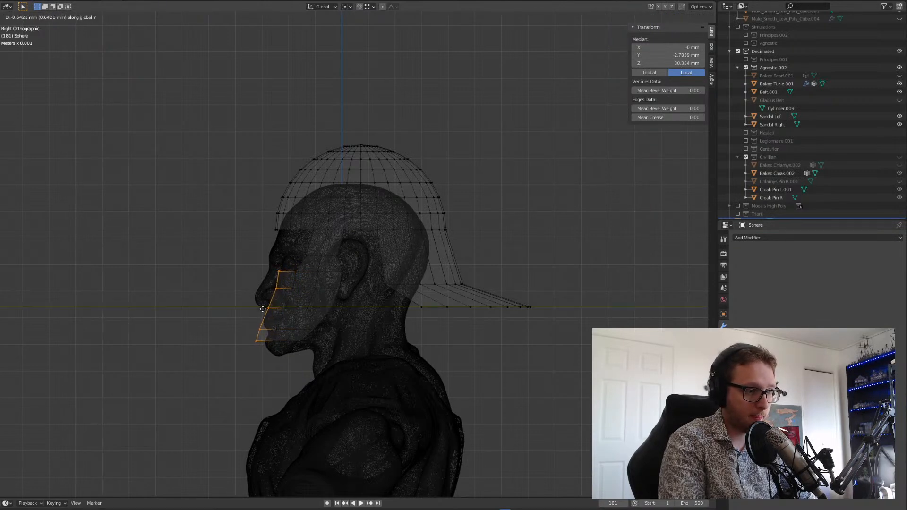
{"action": "left_click", "coordinate": [261, 308]}
- Move the cheek pieces' bottom front corners about 0.24 mm back and 0.18 mm up, and the mouth-level front vertices about 0.32 mm back
{"action": "left_click", "coordinate": [258, 347]}
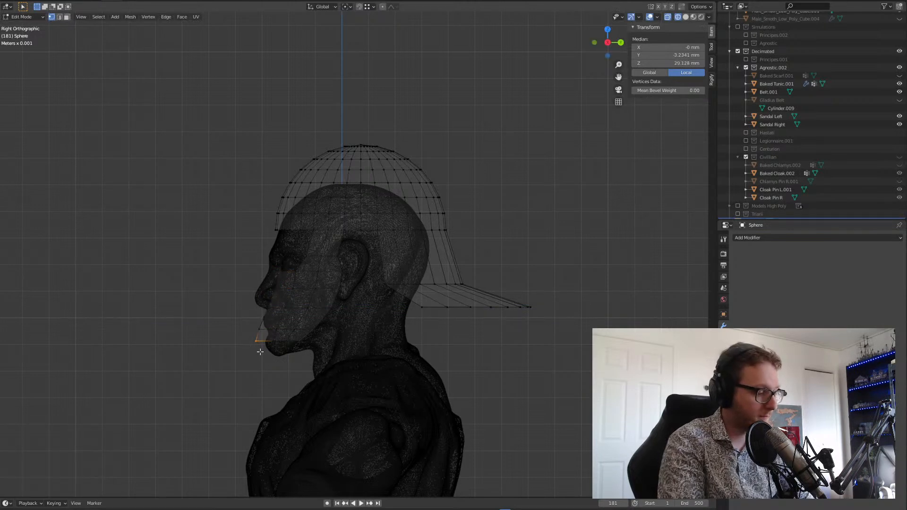
{"action": "key", "text": "g"}
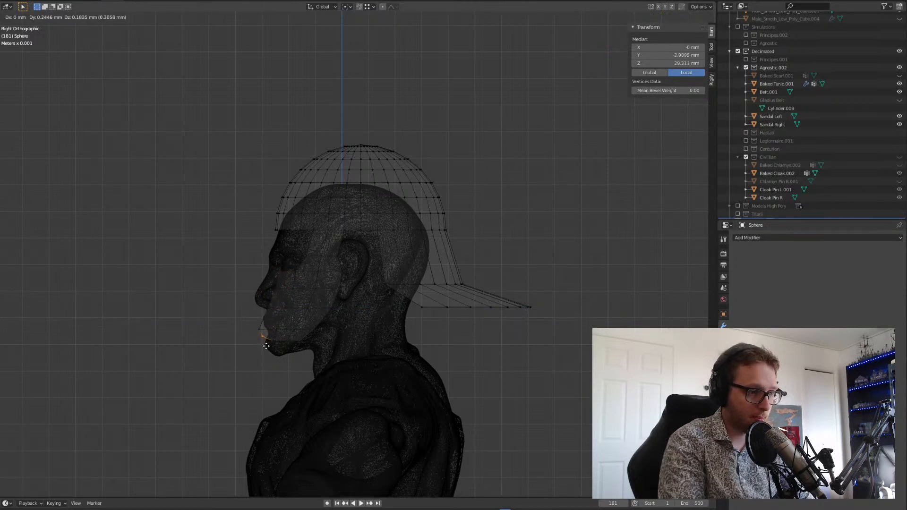
{"action": "left_click", "coordinate": [267, 347]}
{"action": "left_click_drag", "start_coordinate": [275, 302], "coordinate": [264, 316]}
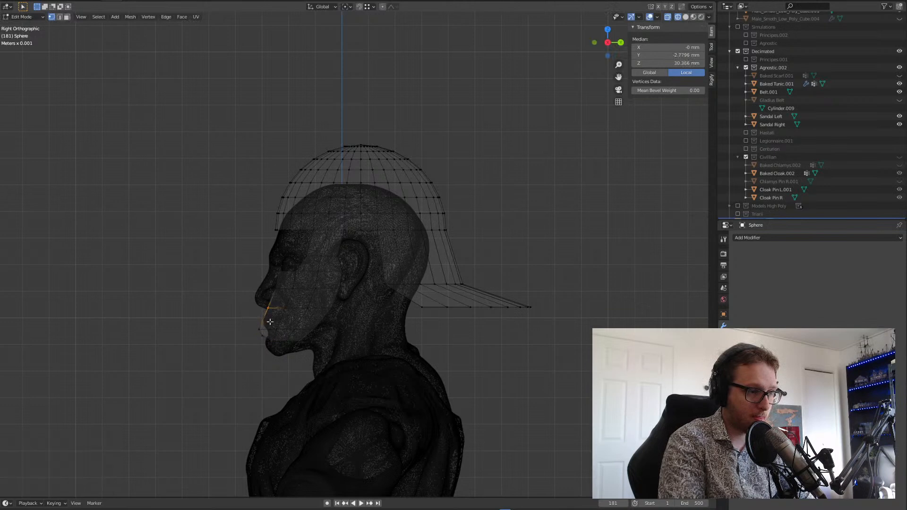
{"action": "key", "text": "g"}
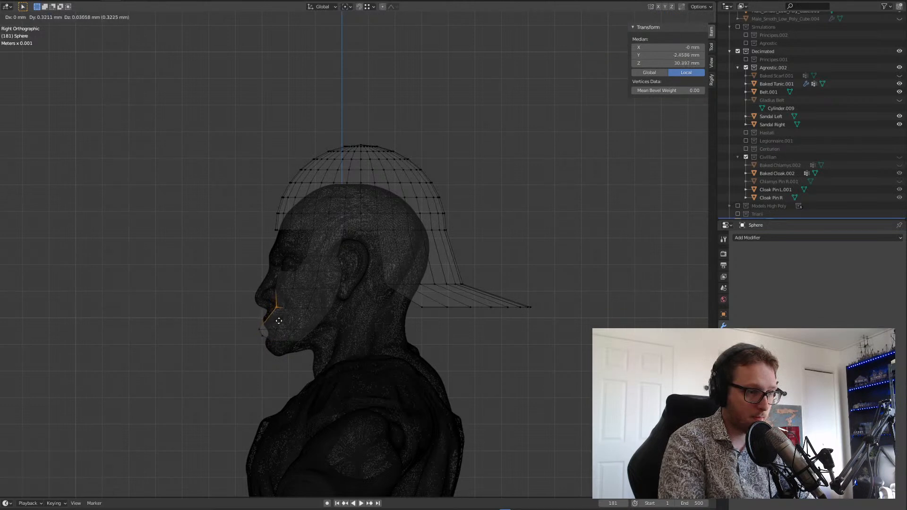
{"action": "left_click", "coordinate": [279, 321]}
- Move the cheek pieces' top front corners about 0.21 mm back and 0.18 mm down, and the front vertices just below about 0.35 mm back
{"action": "left_click_drag", "start_coordinate": [290, 270], "coordinate": [279, 281]}
{"action": "key", "text": "g"}
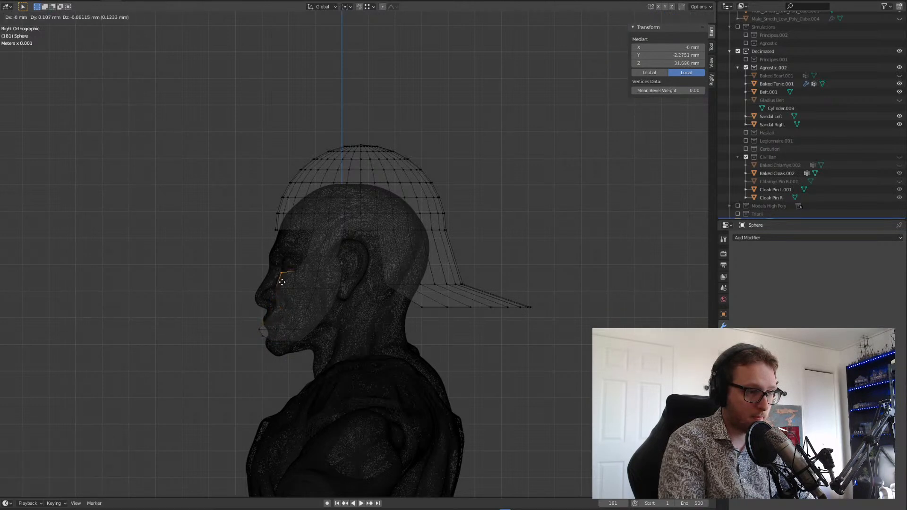
{"action": "left_click", "coordinate": [285, 285]}
{"action": "left_click", "coordinate": [276, 292]}
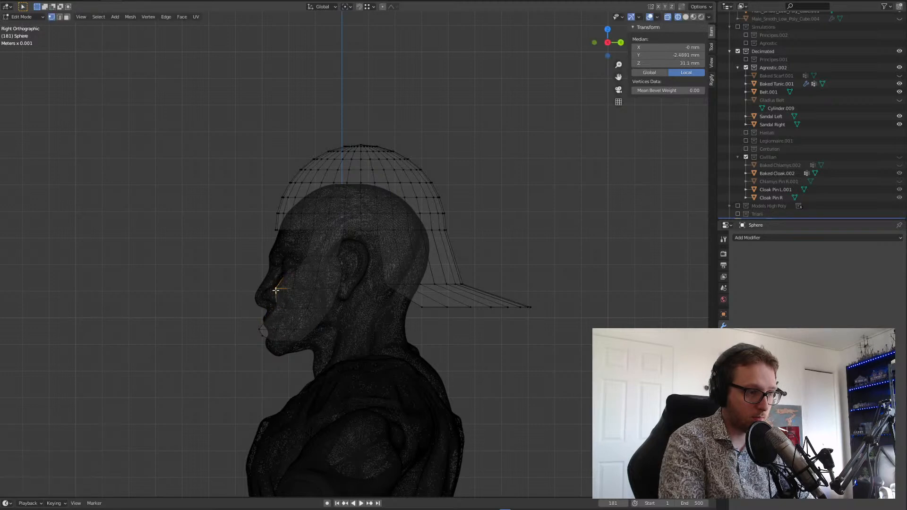
{"action": "key", "text": "g"}
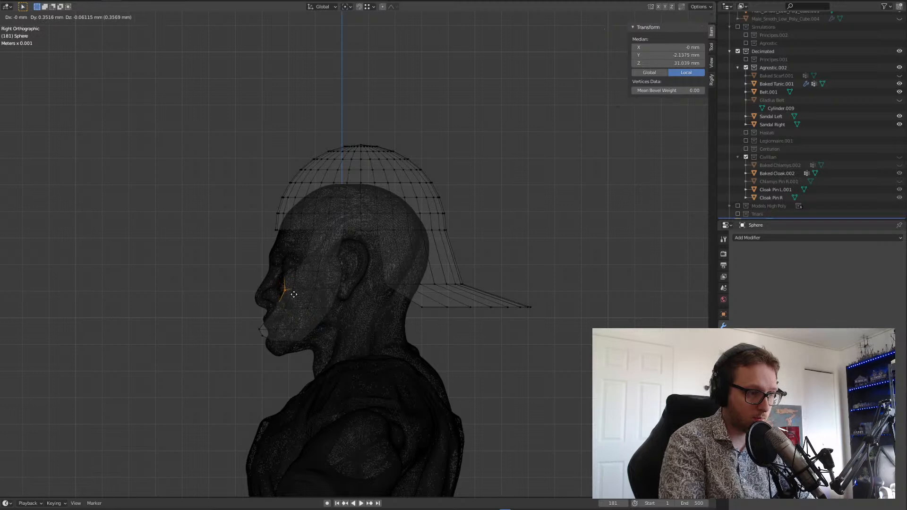
{"action": "left_click", "coordinate": [293, 295]}
- Move the cheek pieces' top front corners about 0.09 mm forward and 0.09 mm up, and check the helmet's profile in solid shading in Object Mode
{"action": "left_click", "coordinate": [286, 275]}
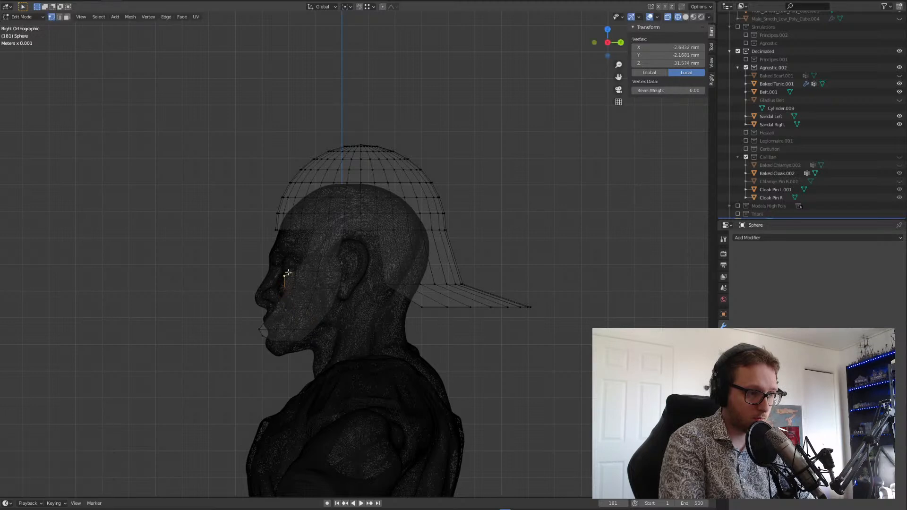
{"action": "left_click", "coordinate": [277, 280], "text": "shift"}
{"action": "key", "text": "g"}
{"action": "left_click", "coordinate": [285, 279]}
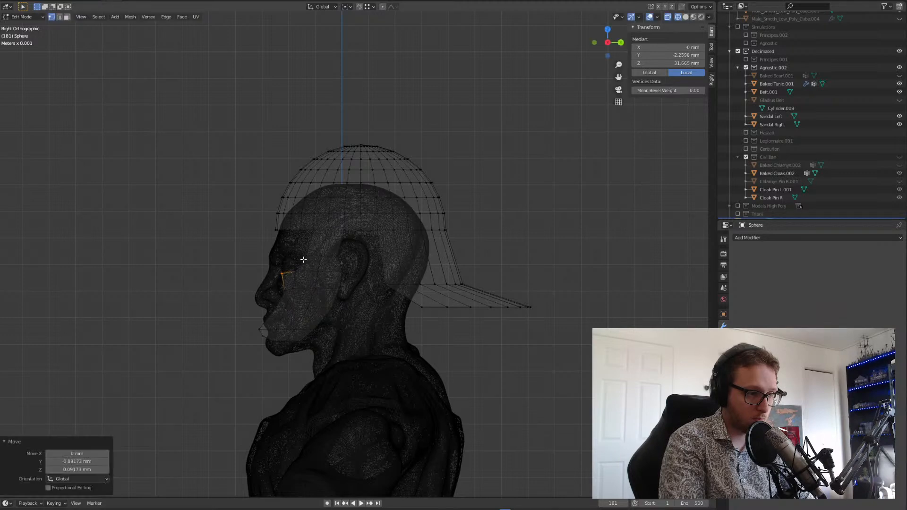
{"action": "key", "text": "Tab"}
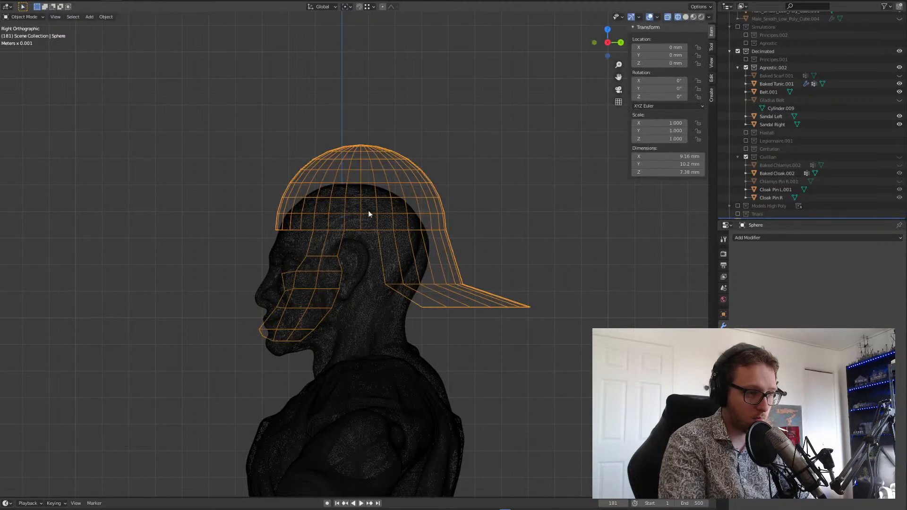
{"action": "left_click", "coordinate": [685, 17]}
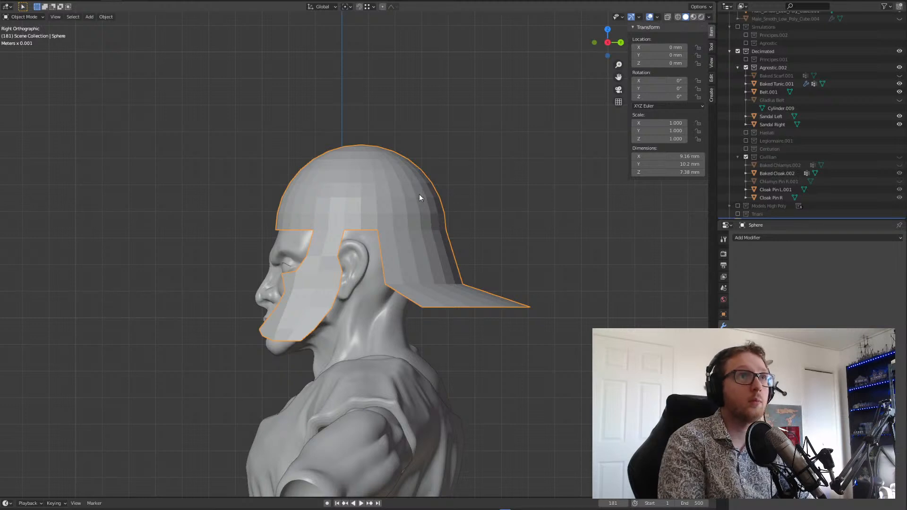
{"action": "key", "text": "Tab"}
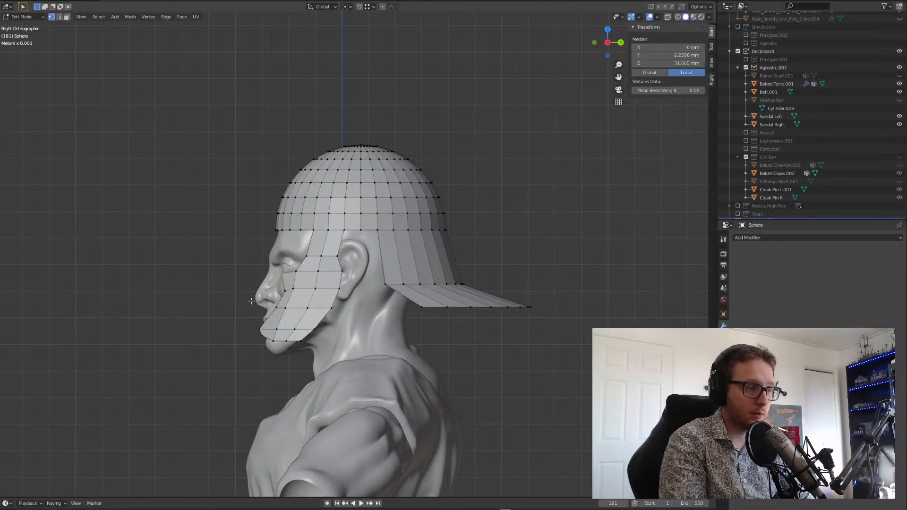
- In wireframe, move the cheek pieces' nose-level front vertices about 0.20 mm forward and 0.15 mm up, and mouth-level ones about 0.11 mm back and 0.20 mm down
{"action": "left_click", "coordinate": [279, 294]}
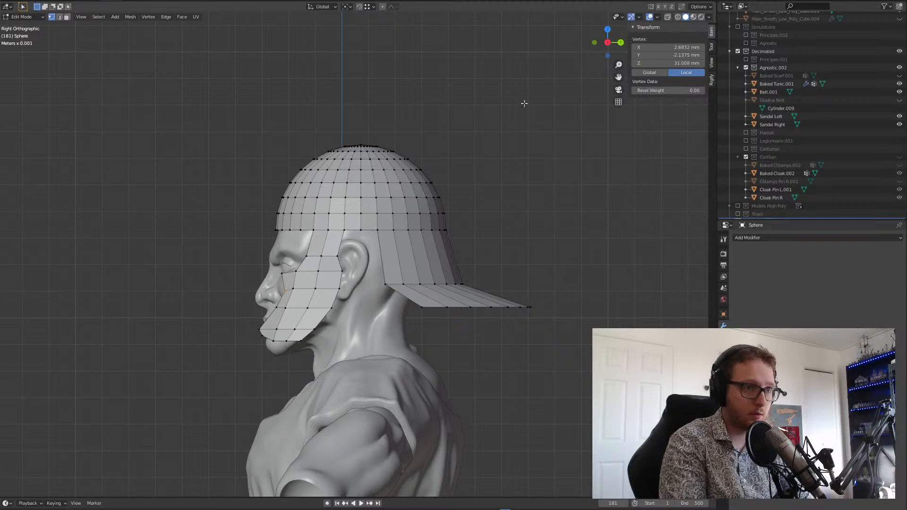
{"action": "left_click", "coordinate": [678, 18]}
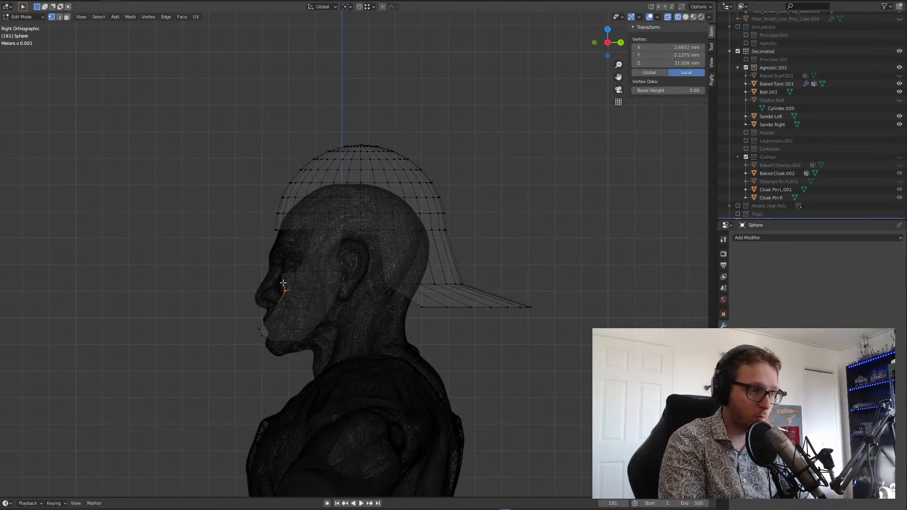
{"action": "left_click_drag", "start_coordinate": [287, 285], "coordinate": [272, 302]}
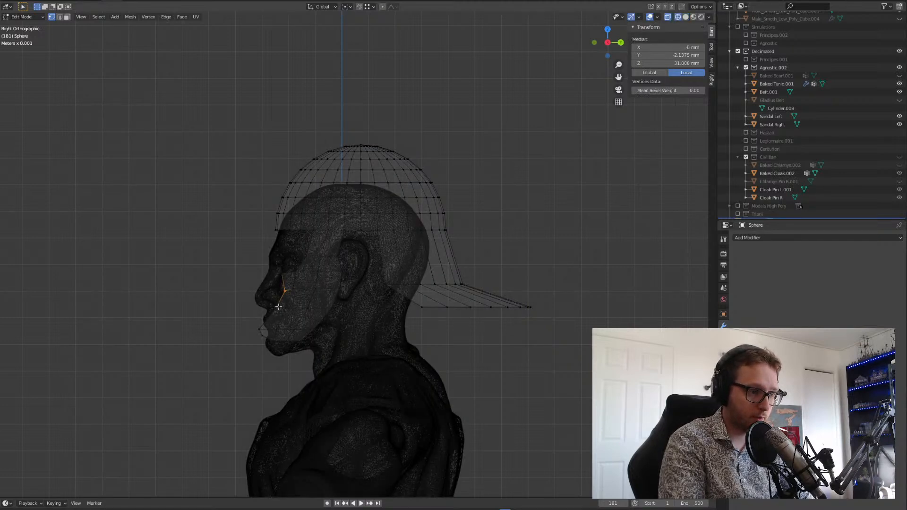
{"action": "key", "text": "g"}
{"action": "left_click", "coordinate": [273, 303]}
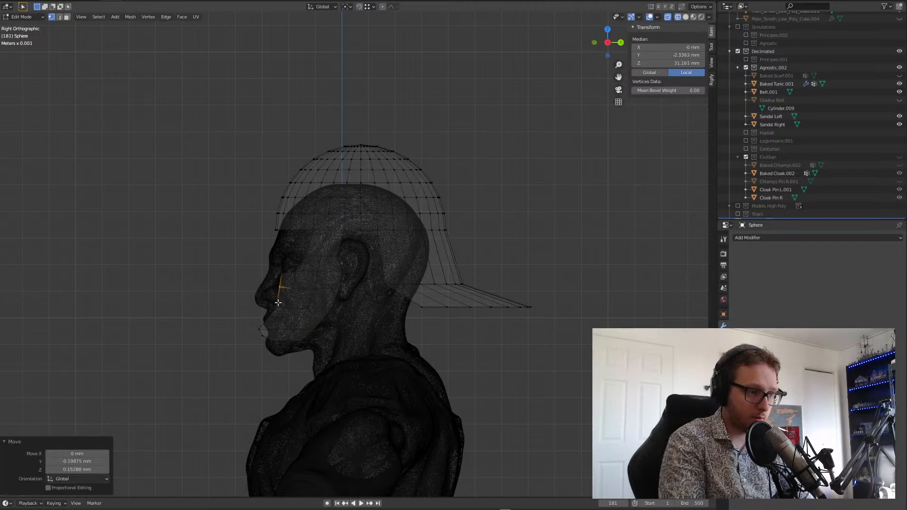
{"action": "key", "text": "g"}
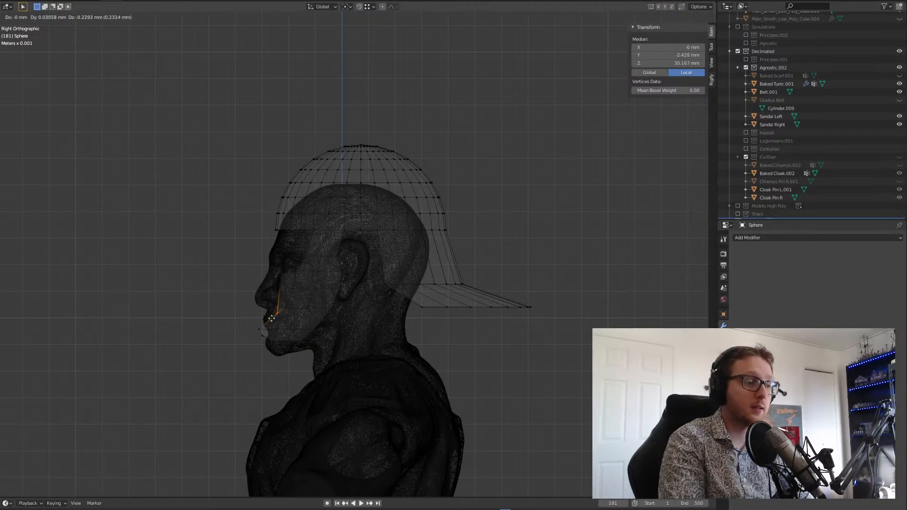
{"action": "left_click", "coordinate": [284, 310]}
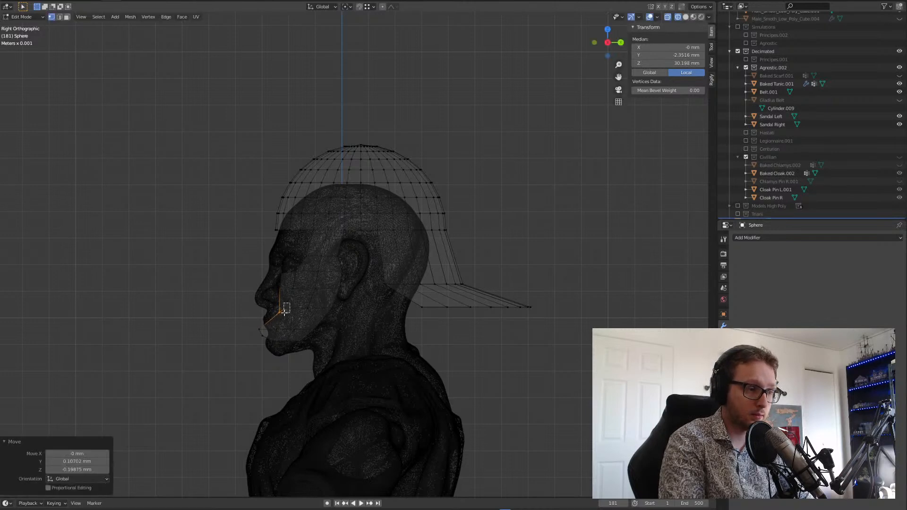
- Move the cheek pieces' second-column mouth-level vertices about 0.21 mm back and 0.11 mm down, and the nose-level front vertices about 0.12 mm back
{"action": "key", "text": "g"}
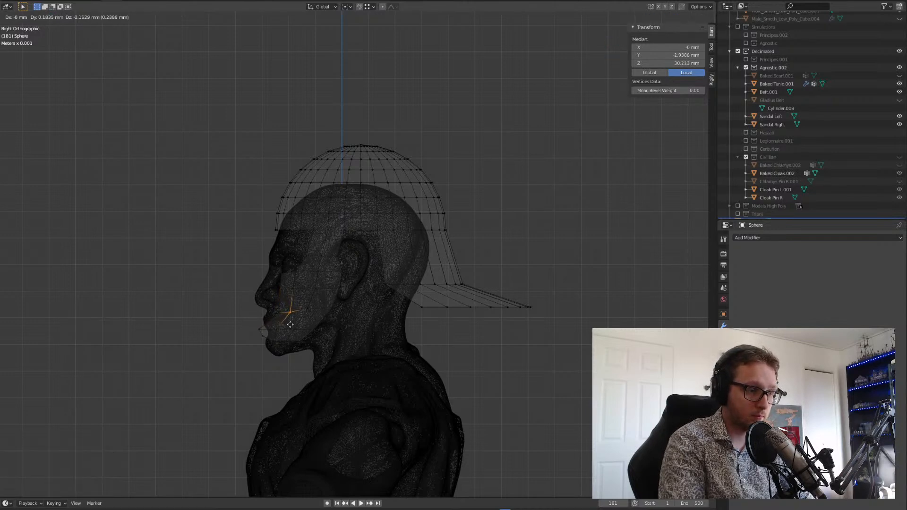
{"action": "left_click", "coordinate": [291, 323]}
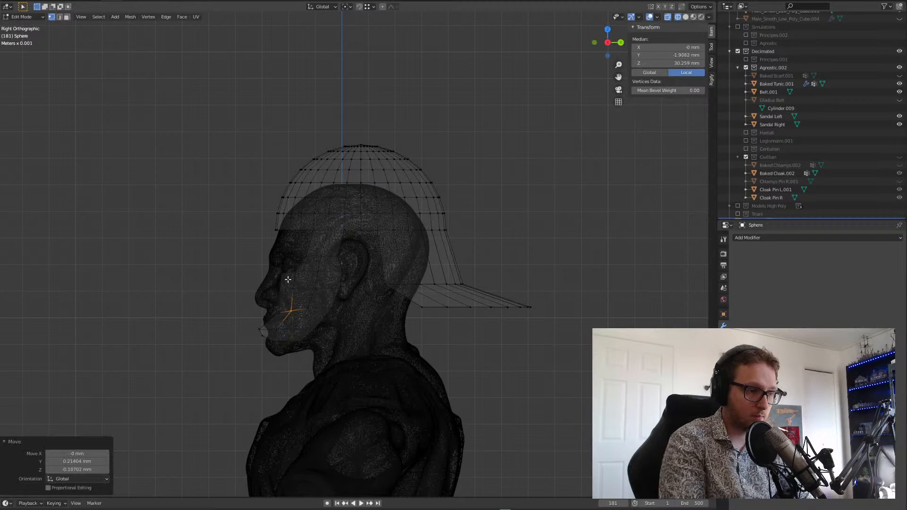
{"action": "key", "text": "g"}
{"action": "left_click", "coordinate": [280, 300]}
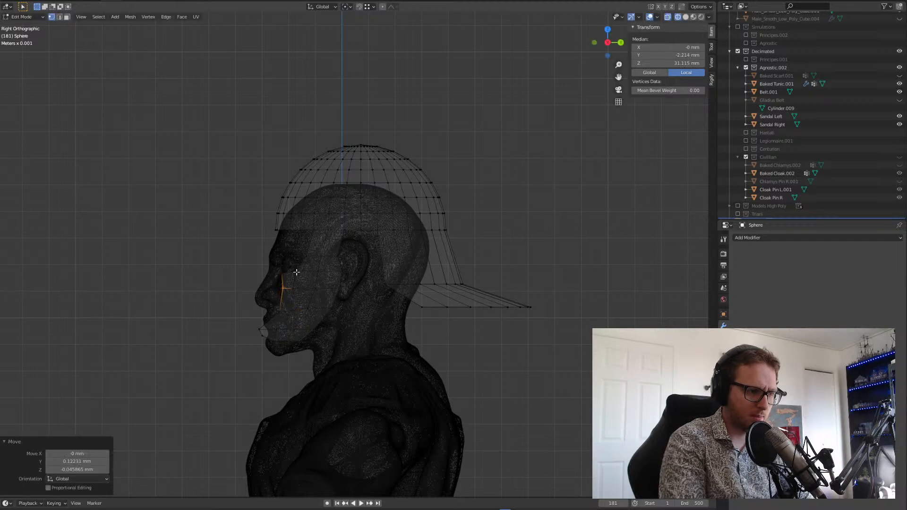
- Raise the cheek pieces' second-column vertices at eye level about 0.11 mm, and shift the nose-level front vertices about 0.09 mm forward
{"action": "key", "text": "g"}
{"action": "left_click", "coordinate": [295, 272]}
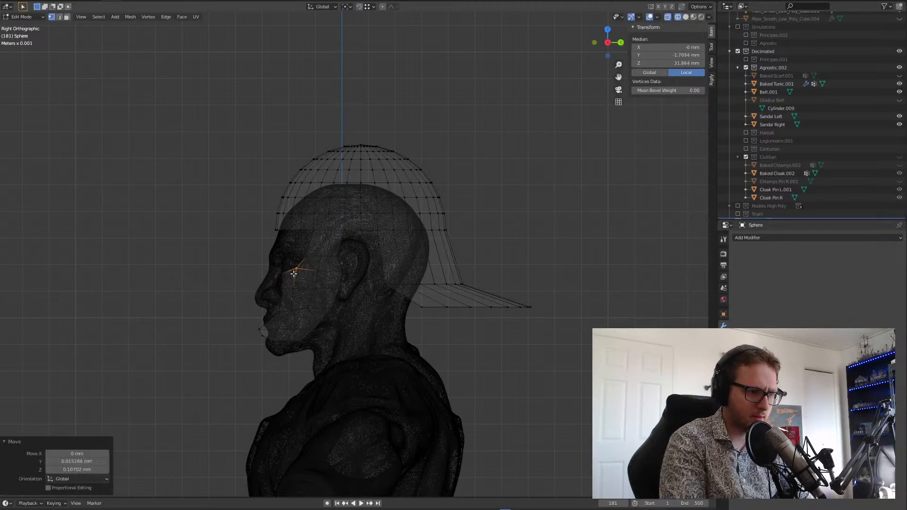
{"action": "key", "text": "g"}
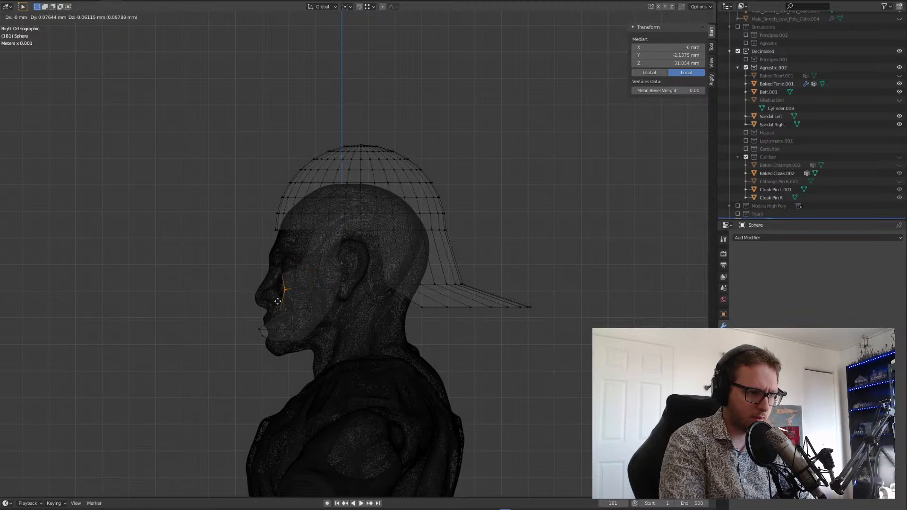
{"action": "left_click", "coordinate": [278, 300]}
{"action": "key", "text": "g"}
{"action": "left_click", "coordinate": [274, 294]}
- Nudge the cheek pieces' mouth-level front vertices, and move the two front columns of nose-level vertices about 0.2 mm forward
{"action": "left_click", "coordinate": [279, 301]}
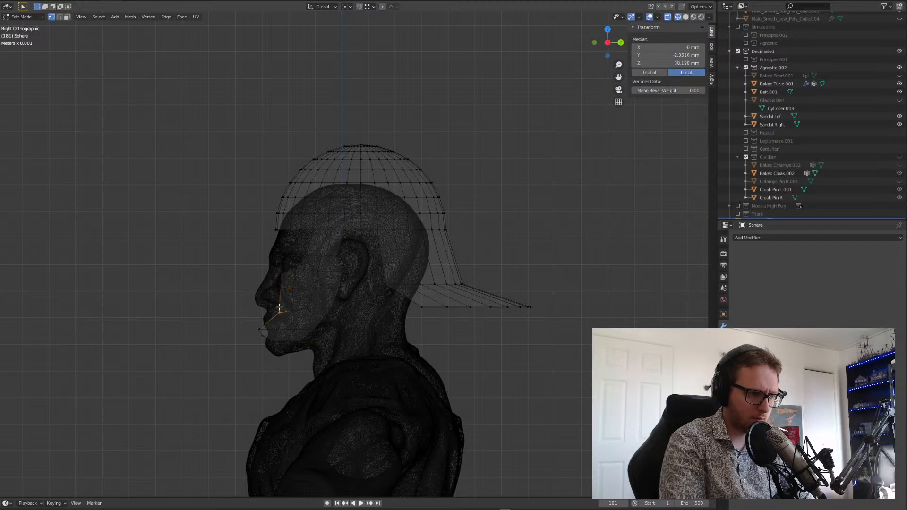
{"action": "key", "text": "g"}
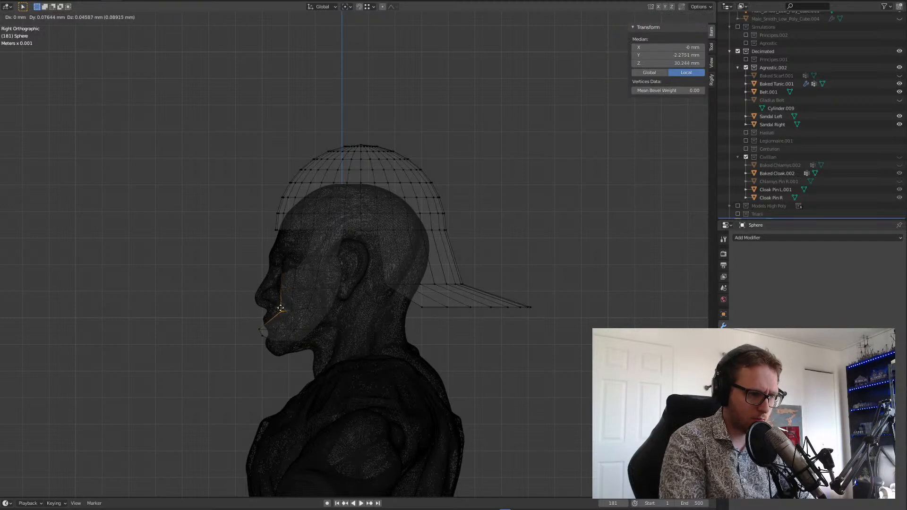
{"action": "left_click", "coordinate": [276, 314]}
{"action": "left_click", "coordinate": [297, 280]}
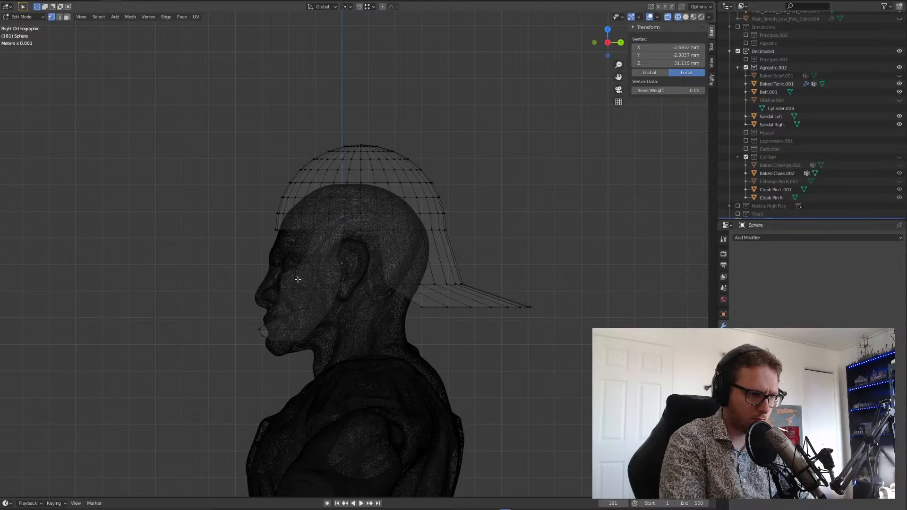
{"action": "left_click_drag", "start_coordinate": [273, 295], "coordinate": [273, 296]}
{"action": "key", "text": "g"}
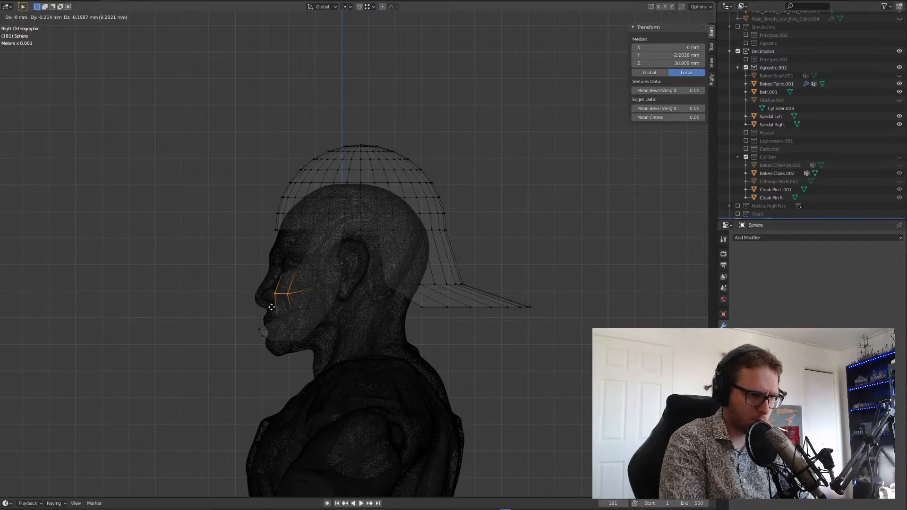
{"action": "left_click", "coordinate": [272, 304]}
- Move the cheek pieces' top front corners about 0.08 mm back and 0.03 mm down, and return to solid shading
{"action": "left_click", "coordinate": [288, 267]}
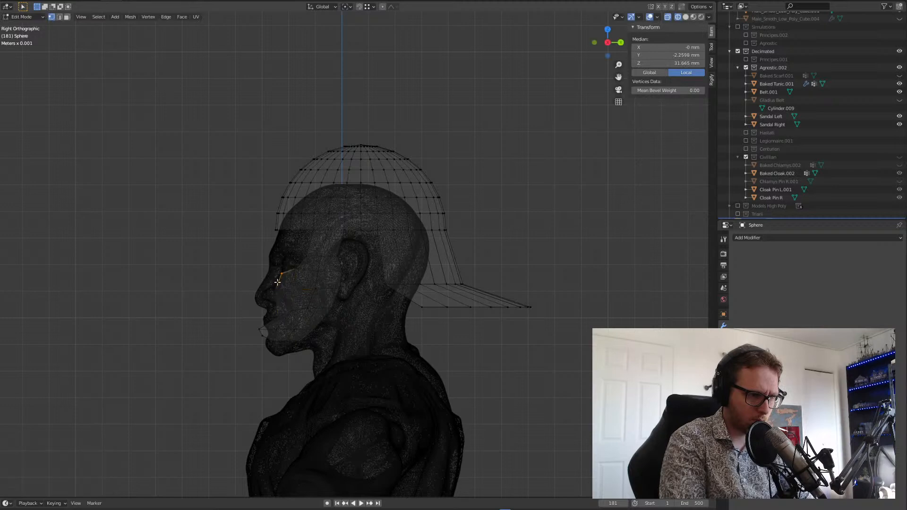
{"action": "key", "text": "g"}
{"action": "left_click", "coordinate": [282, 283]}
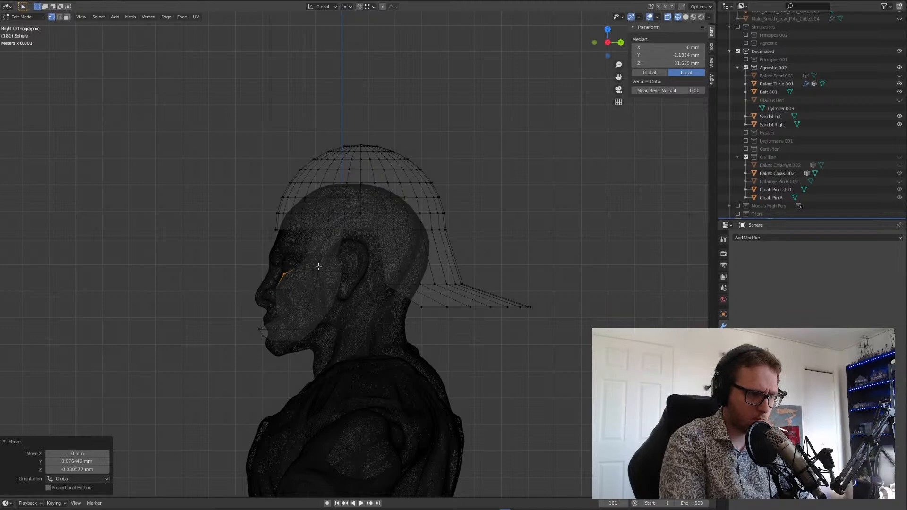
{"action": "left_click", "coordinate": [499, 161]}
{"action": "left_click", "coordinate": [687, 17]}
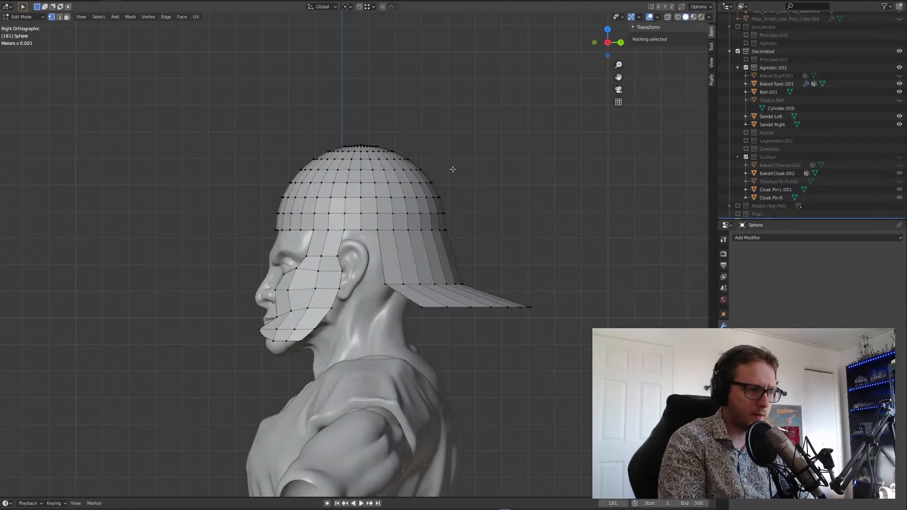
- In wireframe, move the cheek pieces' foremost chin-level corners about 0.23 mm back and 0.21 mm up, and return to solid shading with nothing selected
{"action": "left_click_drag", "start_coordinate": [266, 326], "coordinate": [255, 331]}
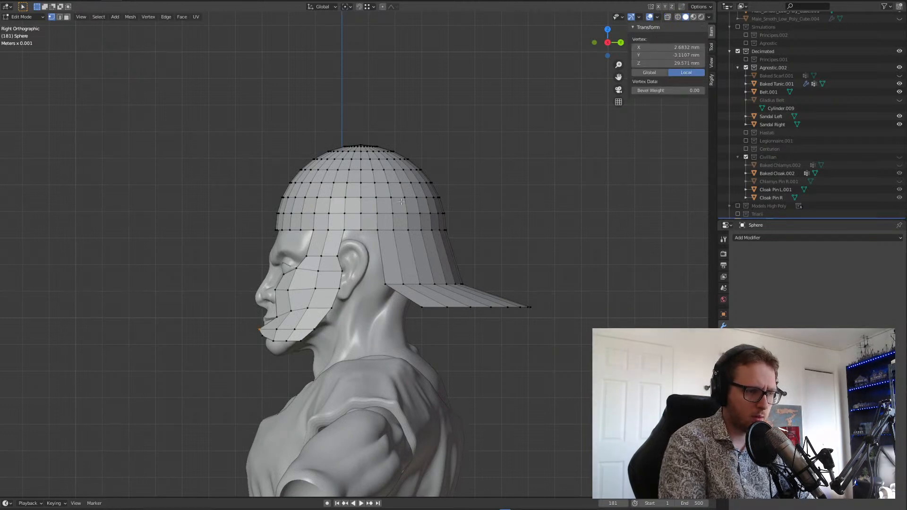
{"action": "left_click", "coordinate": [679, 17]}
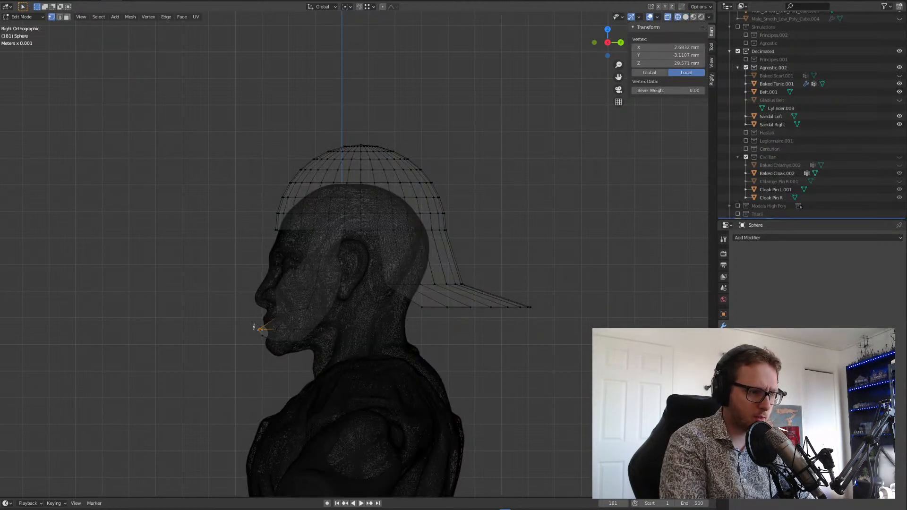
{"action": "key", "text": "g"}
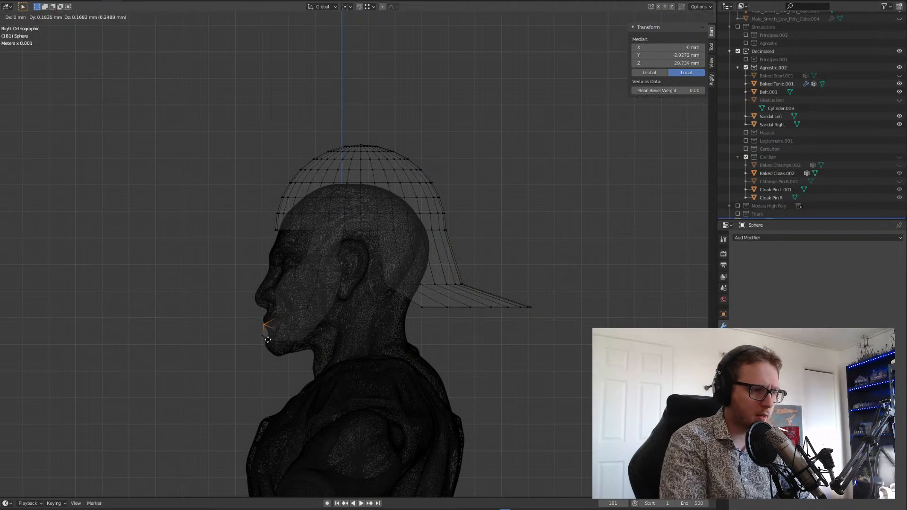
{"action": "left_click", "coordinate": [269, 339]}
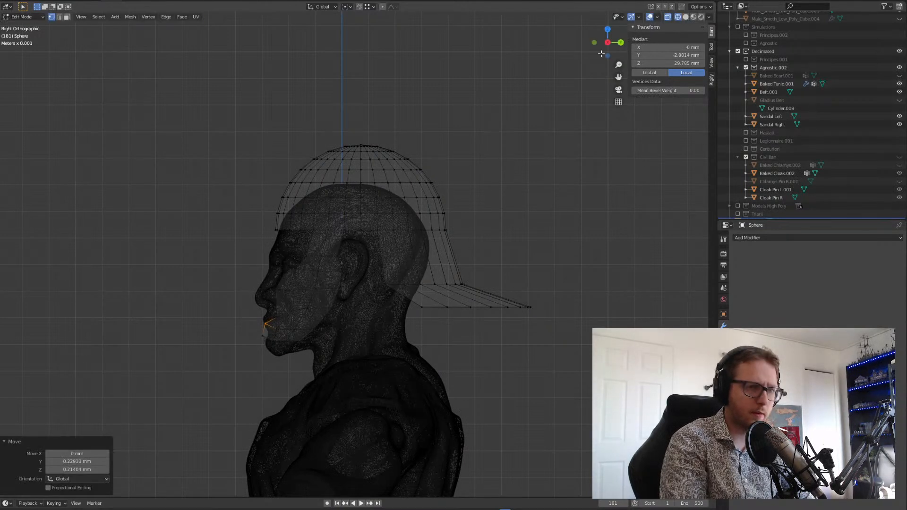
{"action": "left_click", "coordinate": [686, 17]}
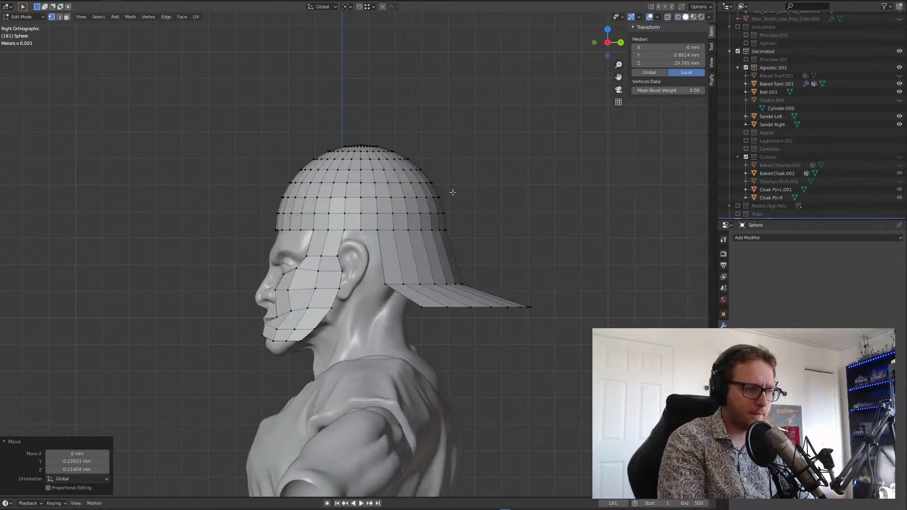
{"action": "key", "text": "alt+a"}
- In the wireframe front view, select all helmet vertices on the negative X side of the centre line and delete them
{"action": "mouse_move", "coordinate": [463, 187]}
{"action": "middle_mouse_down"}
{"action": "mouse_move", "coordinate": [484, 225]}
{"action": "mouse_move", "coordinate": [513, 214]}
{"action": "mouse_move", "coordinate": [425, 219]}
{"action": "mouse_move", "coordinate": [504, 219]}
{"action": "middle_mouse_up"}
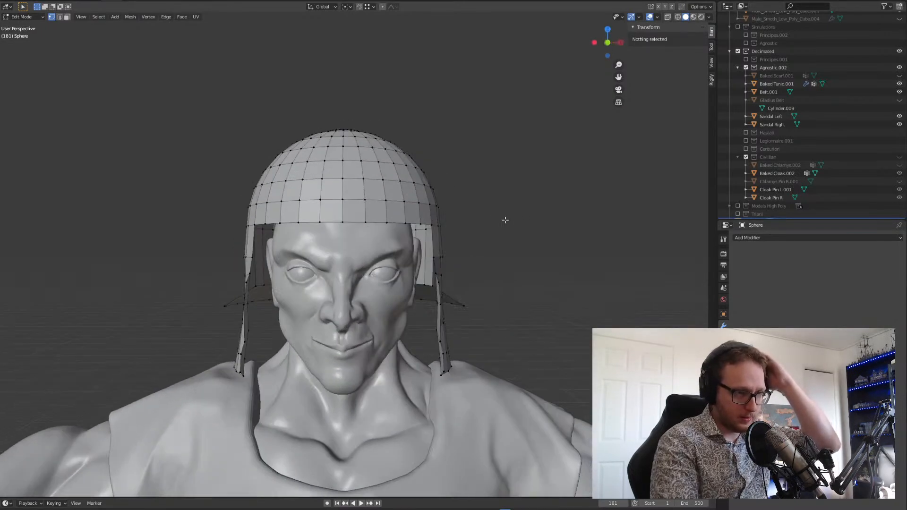
{"action": "left_click", "coordinate": [678, 17]}
{"action": "left_click", "coordinate": [608, 42]}
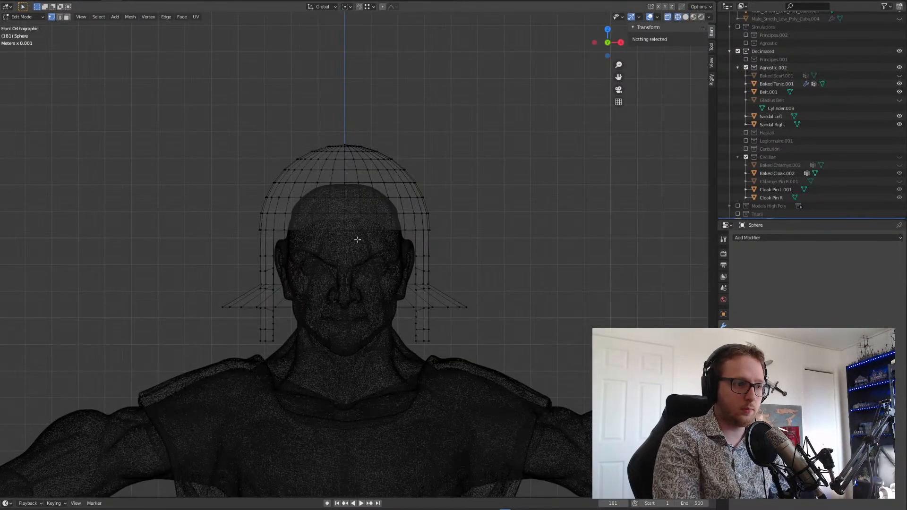
{"action": "left_click", "coordinate": [338, 146]}
{"action": "left_click_drag", "start_coordinate": [187, 114], "coordinate": [343, 428]}
{"action": "key", "text": "x"}
{"action": "left_click", "coordinate": [331, 435]}
{"action": "middle_click_drag", "start_coordinate": [427, 279], "coordinate": [517, 196]}
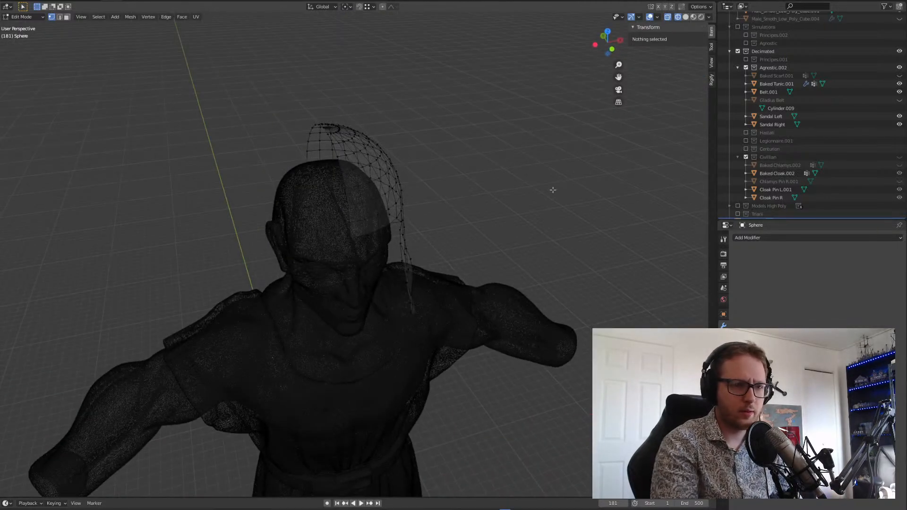
- In solid shading, add a Mirror modifier across the X axis to the half helmet and enable Clipping
{"action": "left_click", "coordinate": [686, 17]}
{"action": "left_click", "coordinate": [779, 239]}
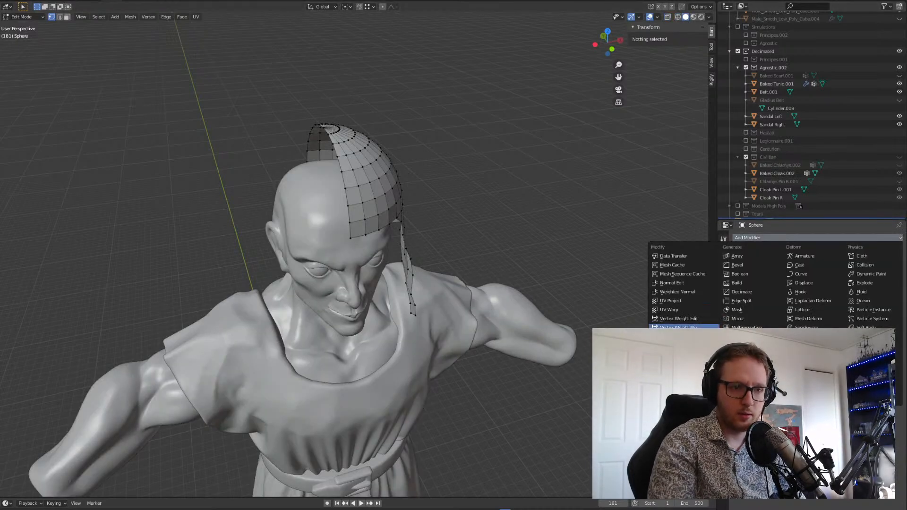
{"action": "left_click", "coordinate": [738, 318]}
{"action": "middle_click_drag", "start_coordinate": [596, 294], "coordinate": [525, 255]}
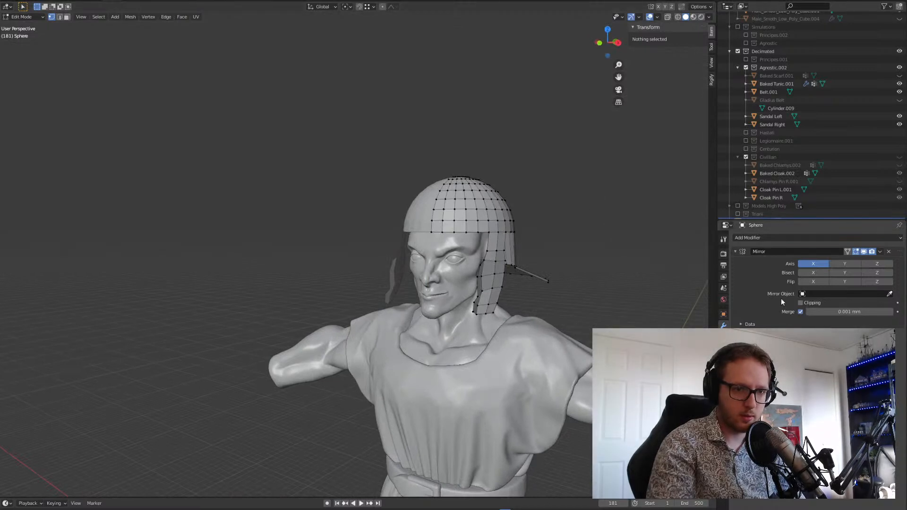
{"action": "middle_click_drag", "start_coordinate": [609, 282], "coordinate": [447, 332]}
{"action": "middle_click_drag", "start_coordinate": [510, 353], "coordinate": [451, 302], "text": "shift"}
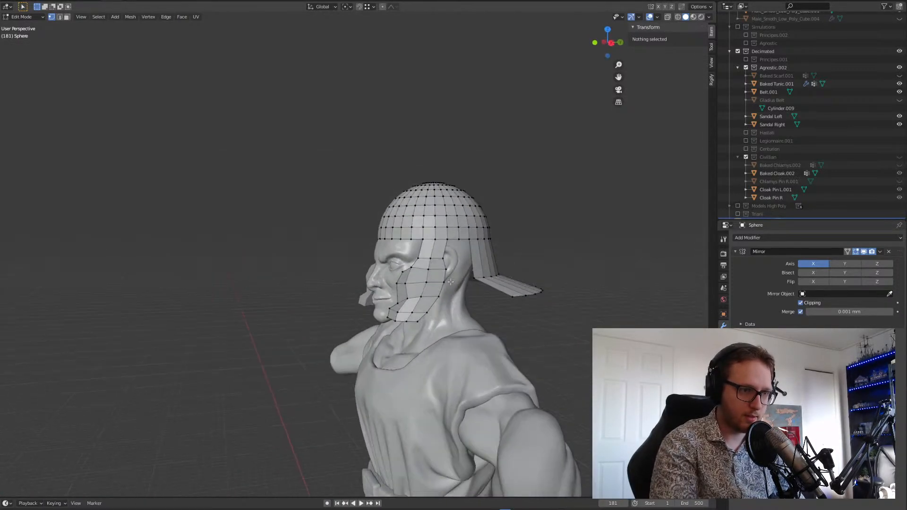
- Move the cheek piece's second-column mouth-level vertex about 0.26 mm outward along X
{"action": "scroll", "coordinate": [509, 232], "scroll_direction": "up", "scroll_amount": 2}
{"action": "middle_click_drag", "start_coordinate": [508, 231], "coordinate": [468, 288]}
{"action": "scroll", "coordinate": [486, 266], "scroll_direction": "up", "scroll_amount": 2}
{"action": "scroll", "coordinate": [538, 262], "scroll_direction": "up", "scroll_amount": 1}
{"action": "scroll", "coordinate": [538, 262], "scroll_direction": "down", "scroll_amount": 2}
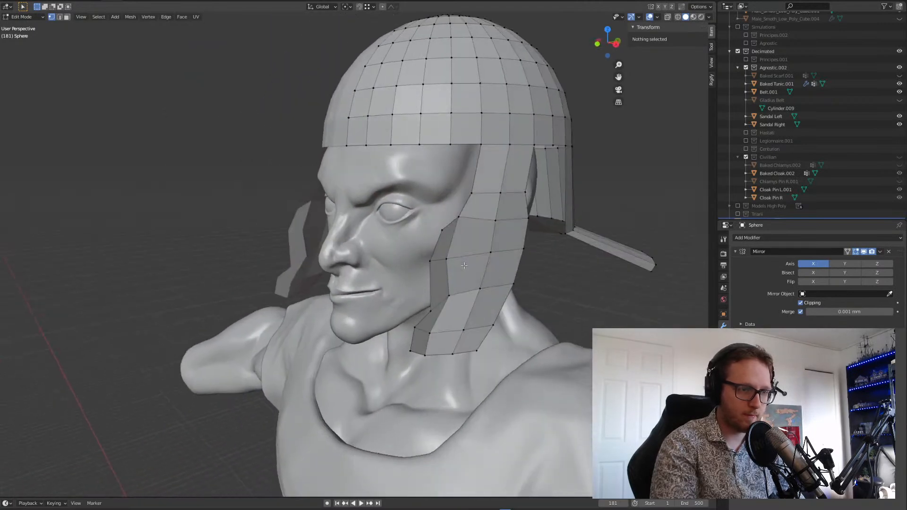
{"action": "left_click", "coordinate": [466, 290]}
{"action": "key", "text": "g"}
{"action": "key", "text": "x"}
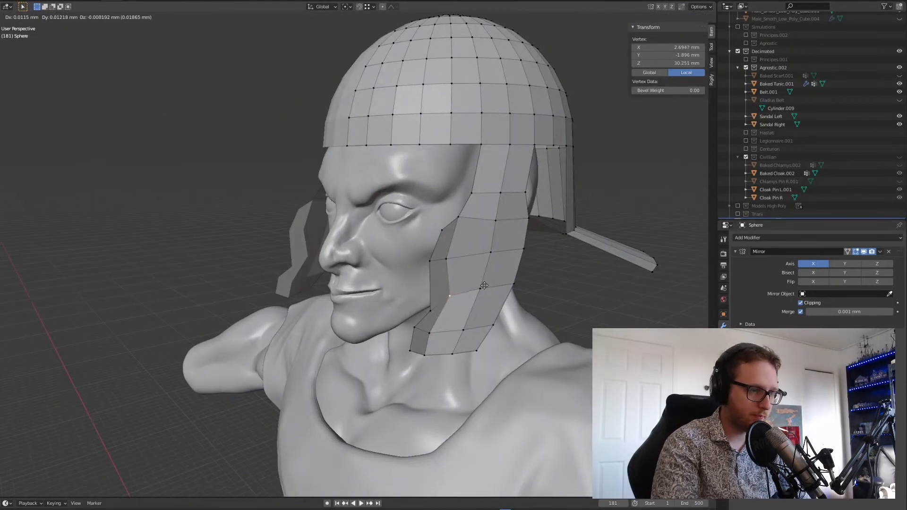
{"action": "left_click", "coordinate": [493, 291]}
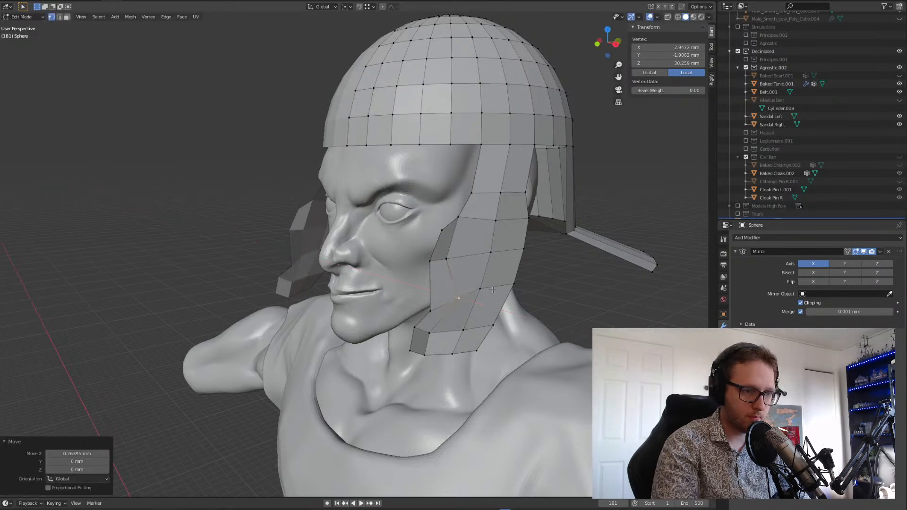
- Move the cheek piece's second-column nose-level vertex about 0.31 mm outward along X
{"action": "left_click", "coordinate": [444, 266]}
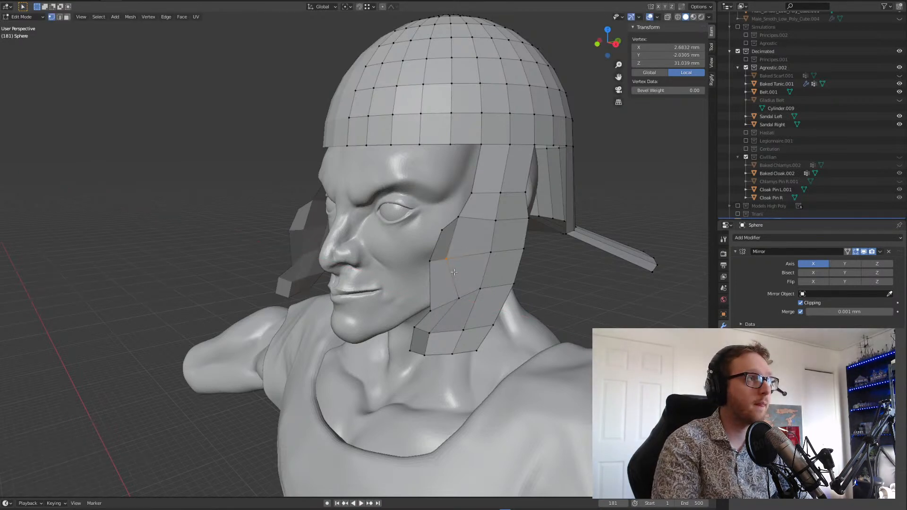
{"action": "key", "text": "g"}
{"action": "key", "text": "z"}
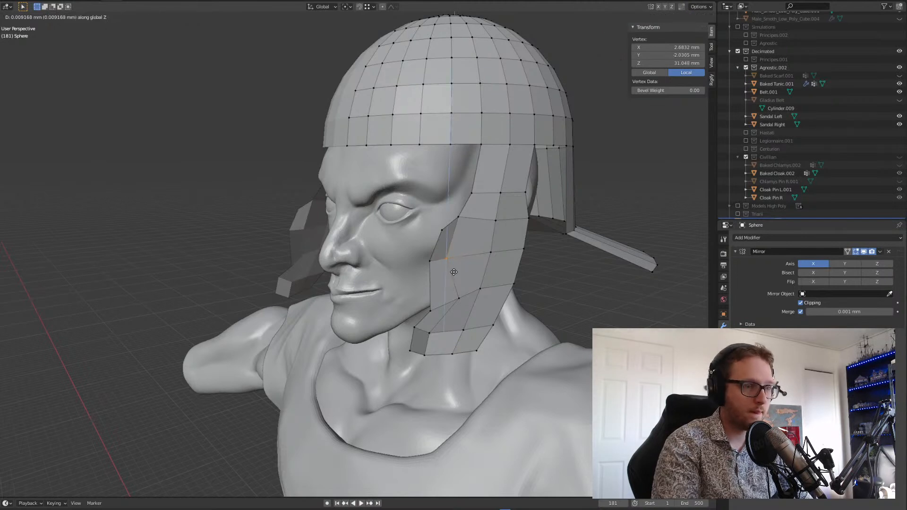
{"action": "key", "text": "x"}
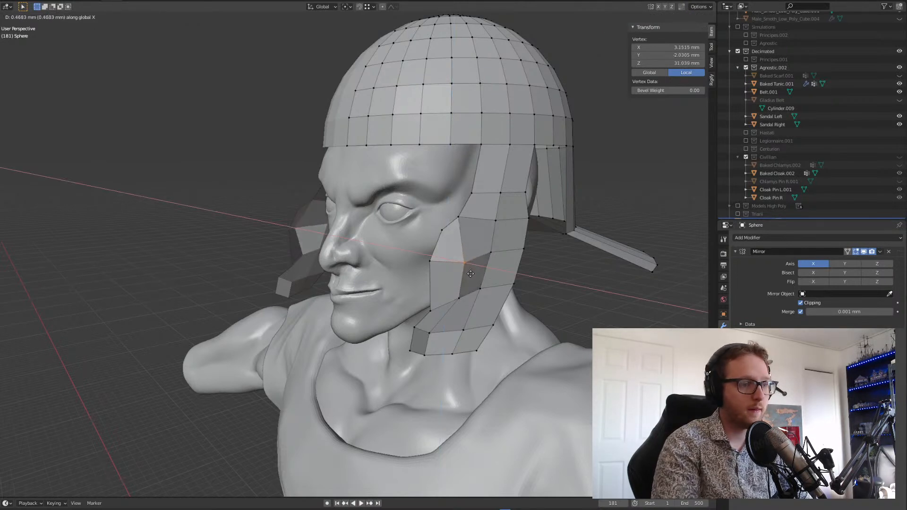
{"action": "left_click", "coordinate": [466, 268]}
{"action": "middle_click_drag", "start_coordinate": [466, 267], "coordinate": [456, 310]}
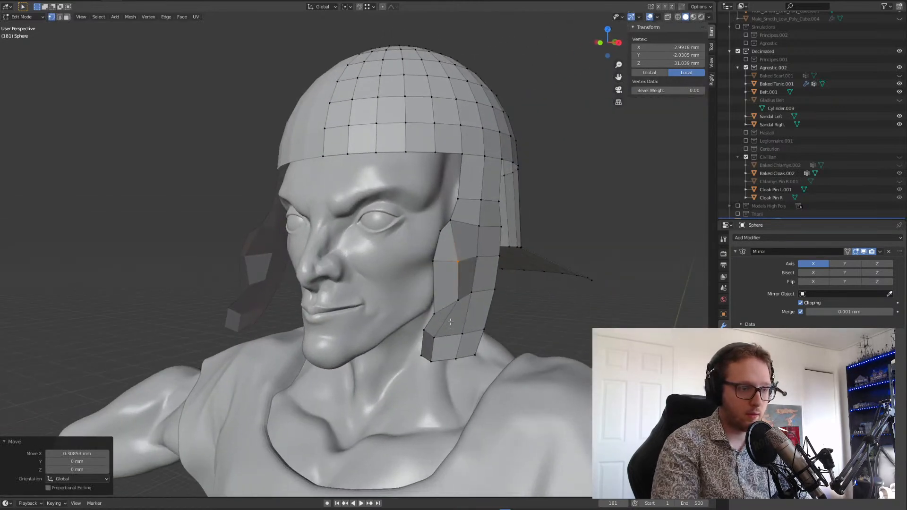
- Move the cheek piece's second-column chin-level vertex about 0.14 mm outward along X
{"action": "left_click", "coordinate": [434, 335]}
{"action": "key", "text": "g"}
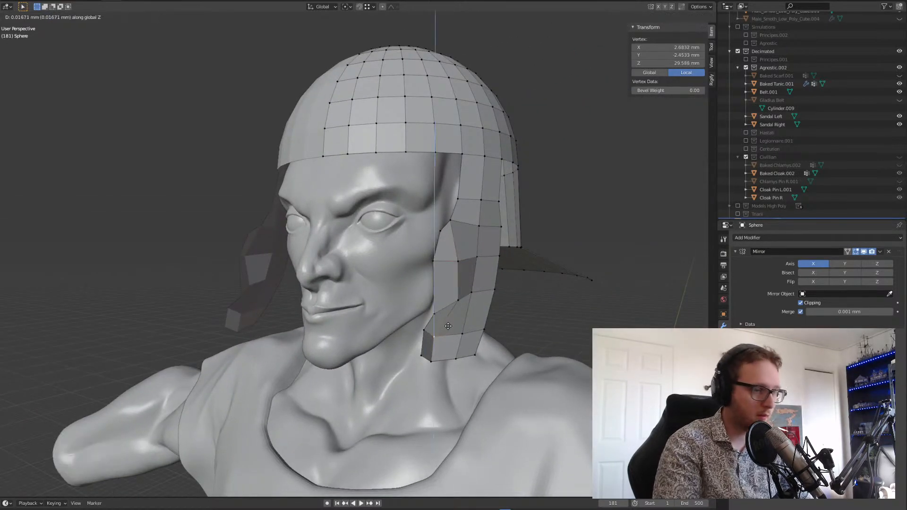
{"action": "key", "text": "x"}
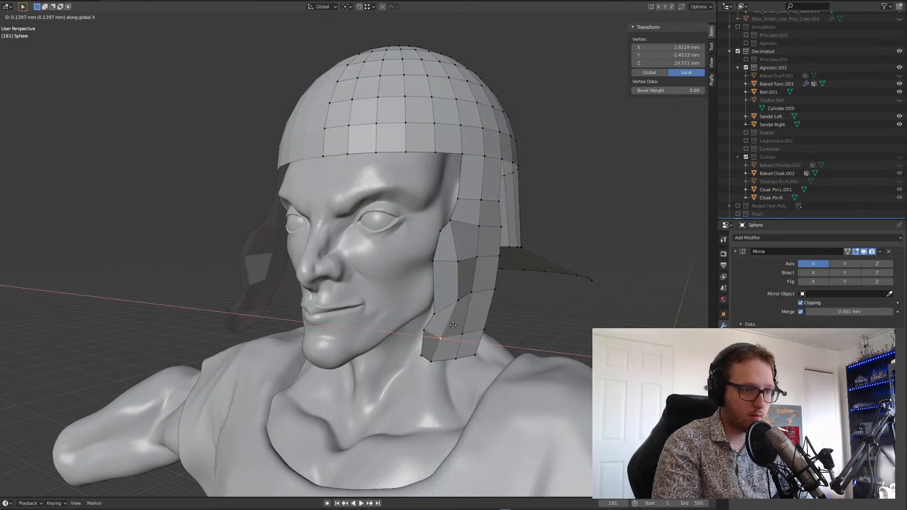
{"action": "left_click", "coordinate": [454, 325]}
- Move the cheek piece's foremost bottom corner vertex about 0.25 mm inward along X
{"action": "left_click_drag", "start_coordinate": [410, 360], "coordinate": [409, 360]}
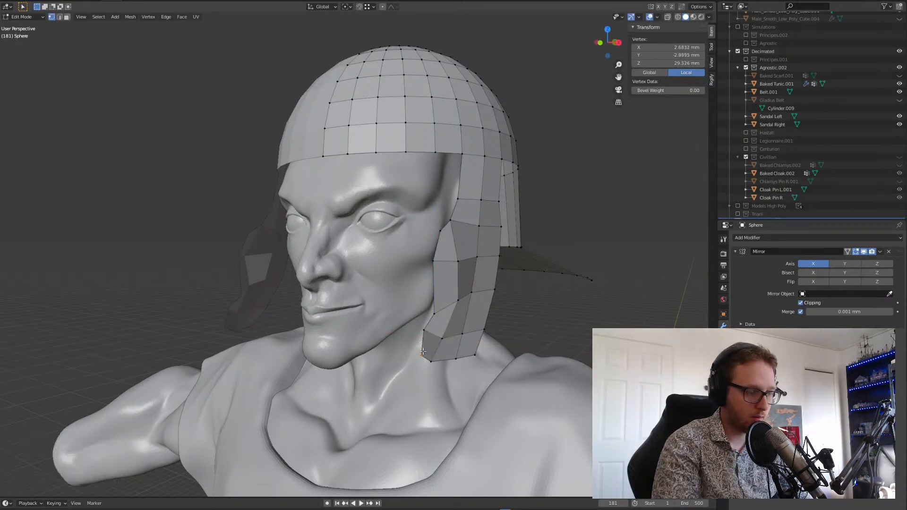
{"action": "key", "text": "g"}
{"action": "key", "text": "x"}
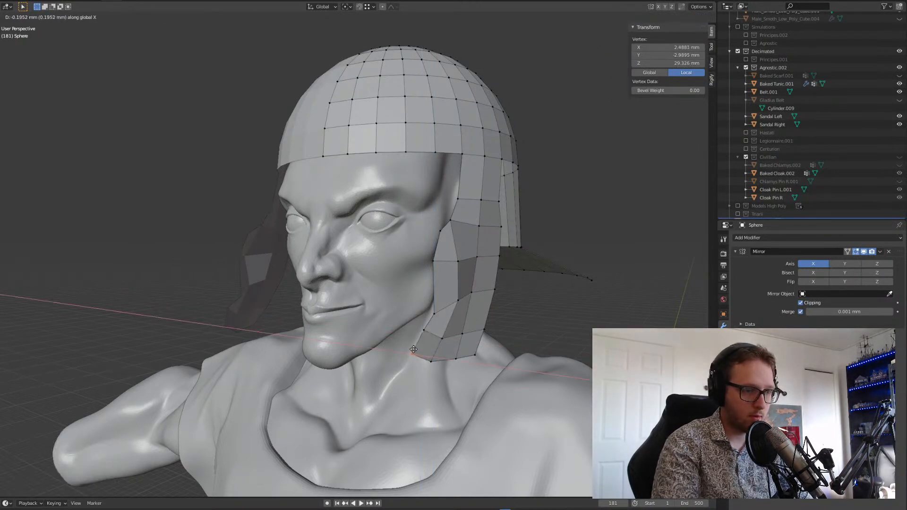
{"action": "left_click", "coordinate": [414, 350]}
{"action": "middle_click_drag", "start_coordinate": [416, 343], "coordinate": [361, 336]}
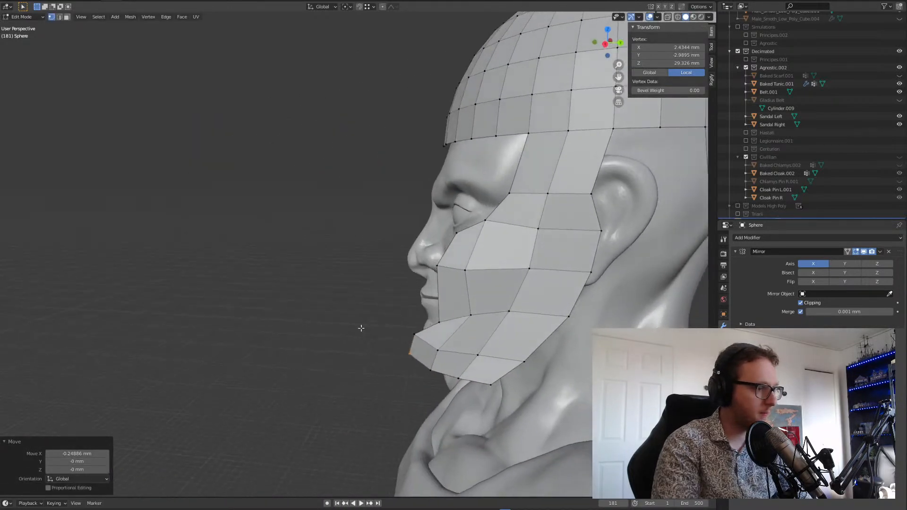
- Move the cheek piece's front-edge mouth-level vertex slightly up along Z
{"action": "left_click_drag", "start_coordinate": [443, 321], "coordinate": [436, 325]}
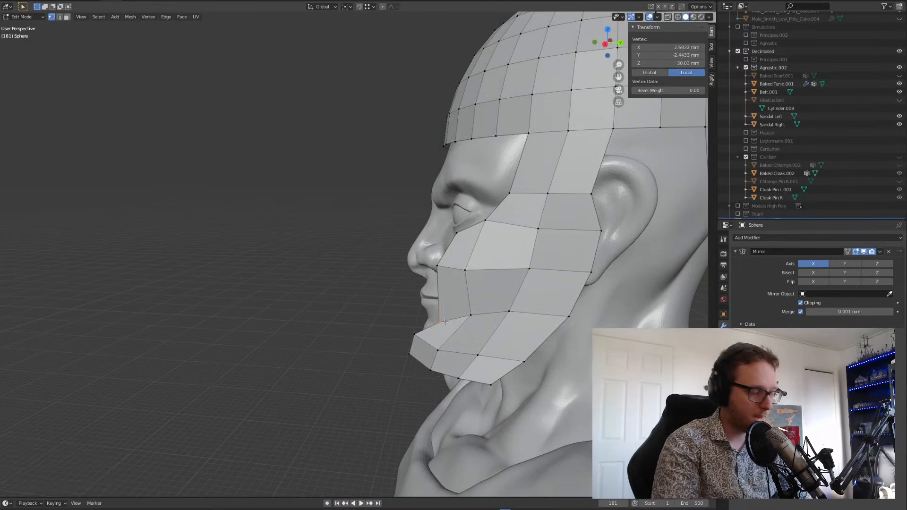
{"action": "key", "text": "g"}
{"action": "key", "text": "z"}
{"action": "left_click", "coordinate": [446, 315]}
- Select the cheek piece's vertices below eye level and flatten them along X with a scale of 0
{"action": "middle_click_drag", "start_coordinate": [446, 315], "coordinate": [522, 296]}
{"action": "middle_click_drag", "start_coordinate": [512, 328], "coordinate": [436, 336]}
{"action": "left_click_drag", "start_coordinate": [390, 209], "coordinate": [521, 310]}
{"action": "left_click_drag", "start_coordinate": [568, 385], "coordinate": [567, 386]}
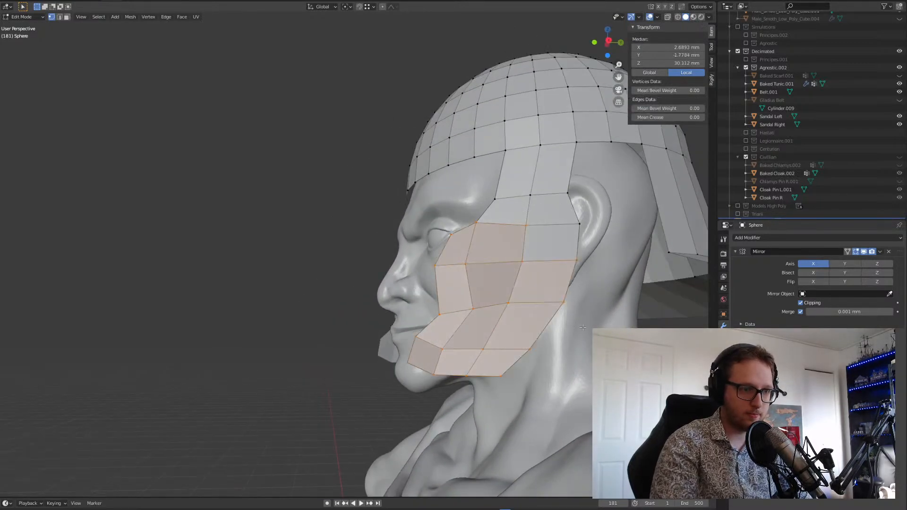
{"action": "key", "text": "s"}
{"action": "key", "text": "z"}
{"action": "key", "text": "x"}
{"action": "key", "text": "0"}
{"action": "key", "text": "Return"}
- Rotate the flattened cheek piece about -27.4° around the global Z axis
{"action": "middle_click_drag", "start_coordinate": [544, 260], "coordinate": [574, 285]}
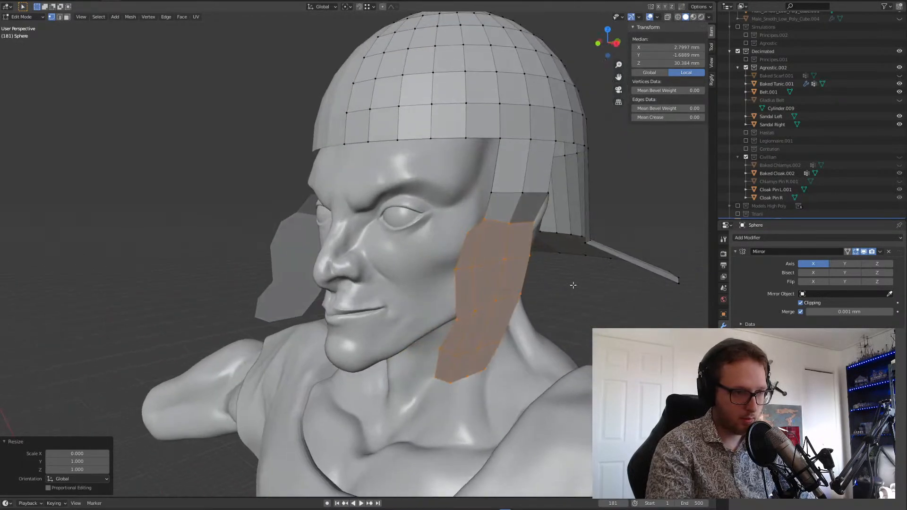
{"action": "key", "text": "r"}
{"action": "key", "text": "z"}
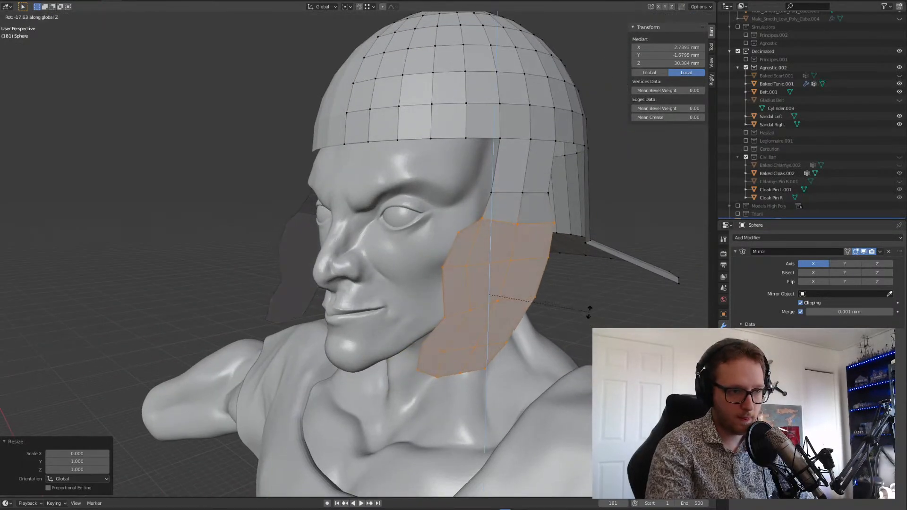
{"action": "left_click", "coordinate": [594, 330]}
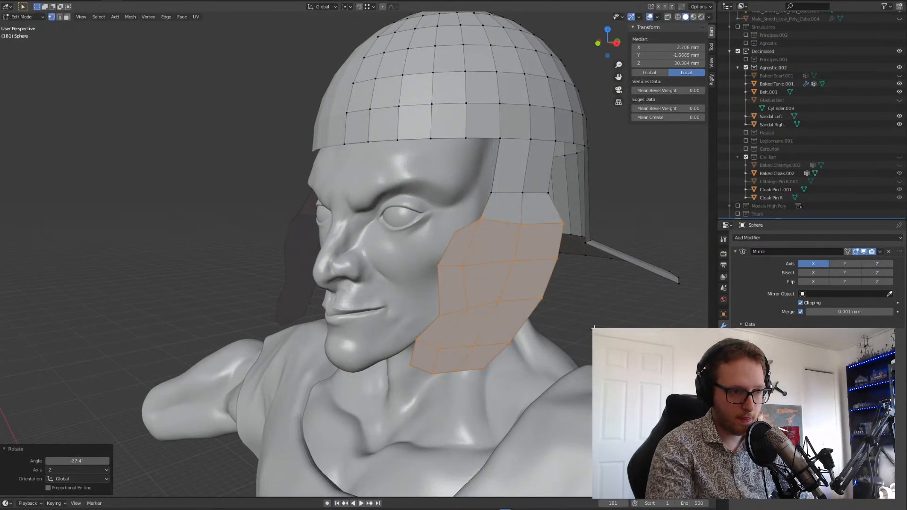
- From the front, tilt the cheek piece about 13.2° toward the jaw and move it about 0.5 mm inward
{"action": "middle_click_drag", "start_coordinate": [572, 321], "coordinate": [589, 304]}
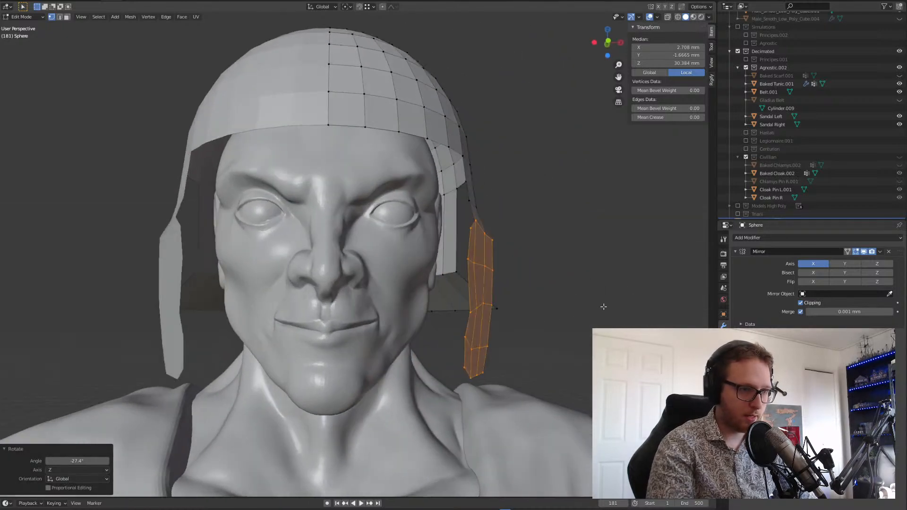
{"action": "key", "text": "r"}
{"action": "left_click", "coordinate": [584, 318]}
{"action": "key", "text": "g"}
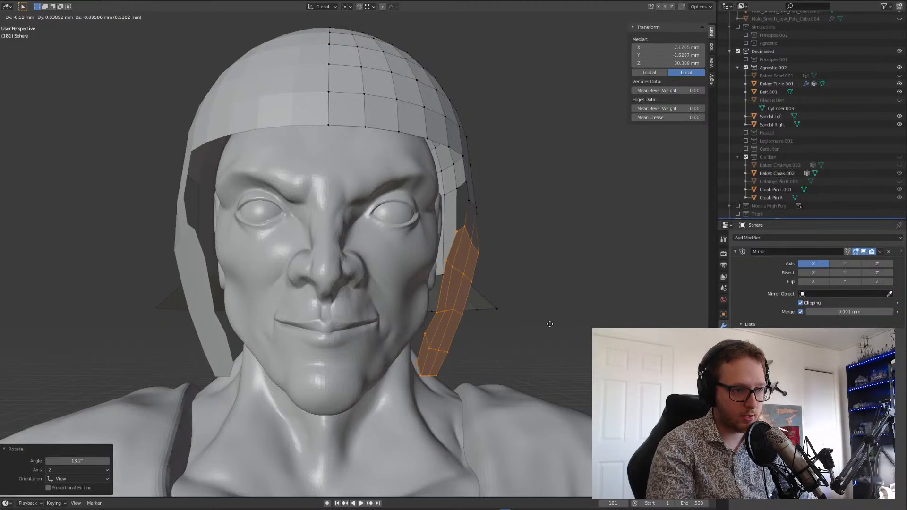
{"action": "left_click", "coordinate": [552, 322]}
- With connected linear proportional editing at size 1.33, raise the cheek piece's two lowest face rows about 0.04 mm and rotate them about 4.95°
{"action": "middle_click_drag", "start_coordinate": [555, 318], "coordinate": [537, 322]}
{"action": "middle_click_drag", "start_coordinate": [482, 318], "coordinate": [472, 331]}
{"action": "left_click_drag", "start_coordinate": [509, 297], "coordinate": [405, 378]}
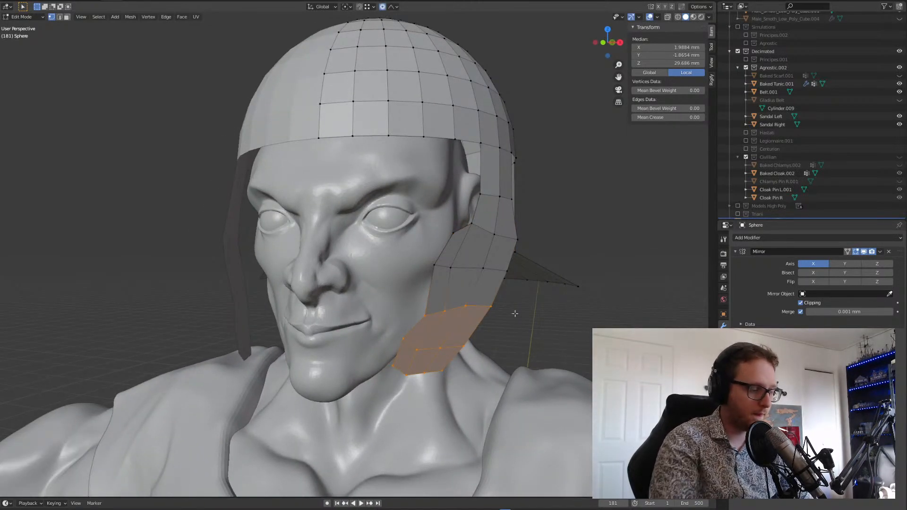
{"action": "key", "text": "g"}
{"action": "scroll", "coordinate": [521, 350], "scroll_direction": "down", "scroll_amount": 1}
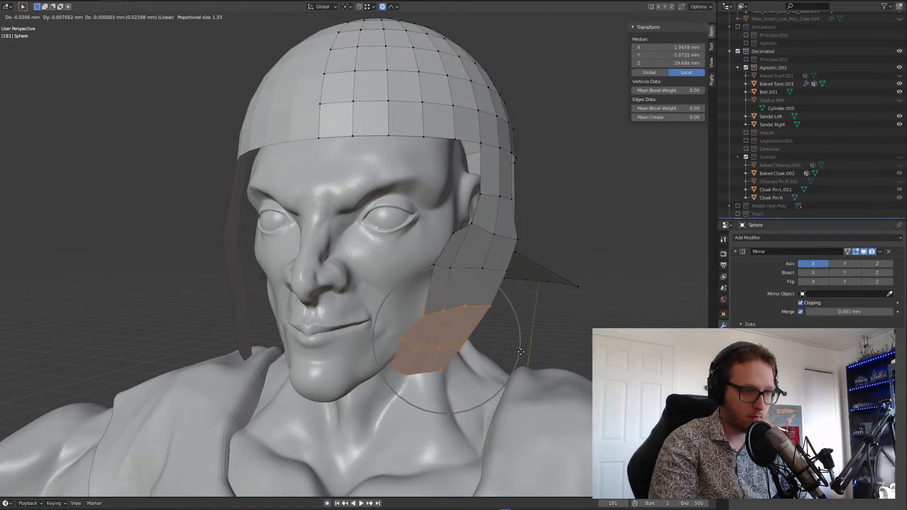
{"action": "left_click", "coordinate": [521, 349]}
{"action": "key", "text": "r"}
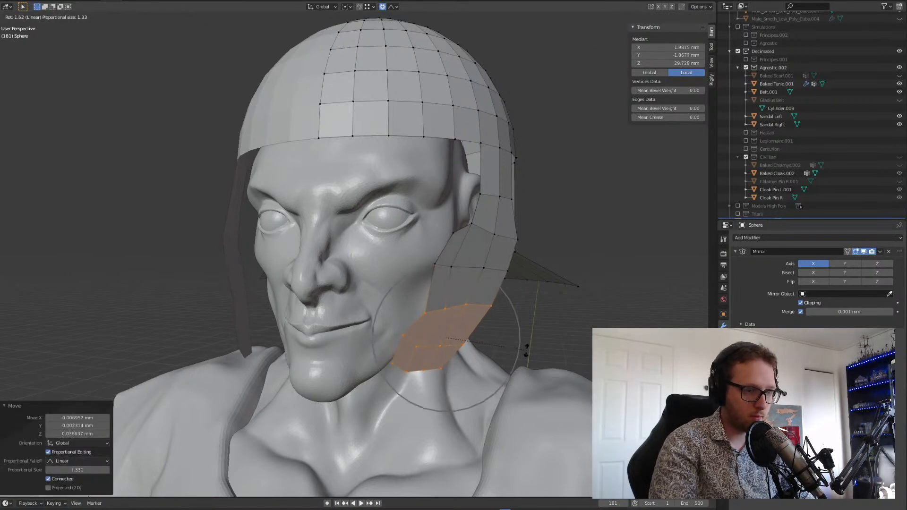
{"action": "left_click", "coordinate": [526, 354]}
- From the front, rotate the cheek piece's two lowest face rows about 13.7° toward the jaw and move them about 0.22 mm inward
{"action": "middle_click_drag", "start_coordinate": [548, 341], "coordinate": [533, 361]}
{"action": "key", "text": "t"}
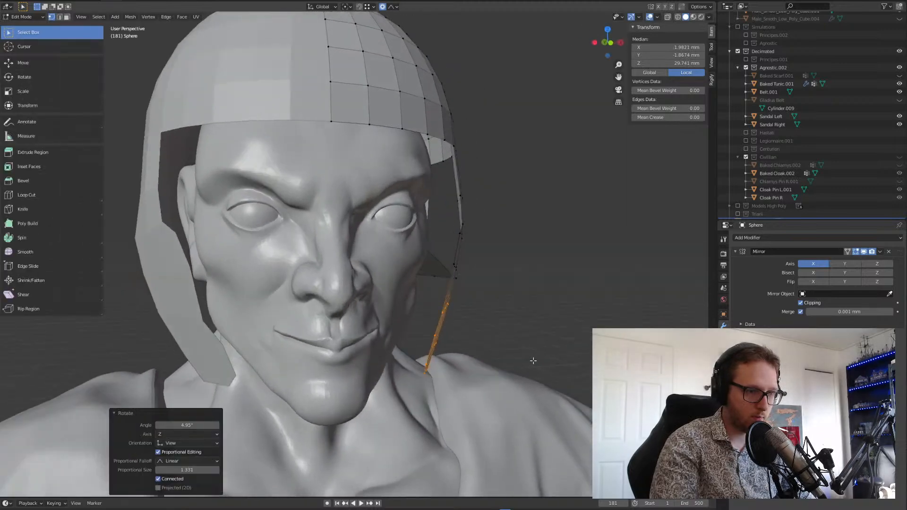
{"action": "left_click", "coordinate": [511, 345]}
{"action": "left_click_drag", "start_coordinate": [483, 293], "coordinate": [411, 368]}
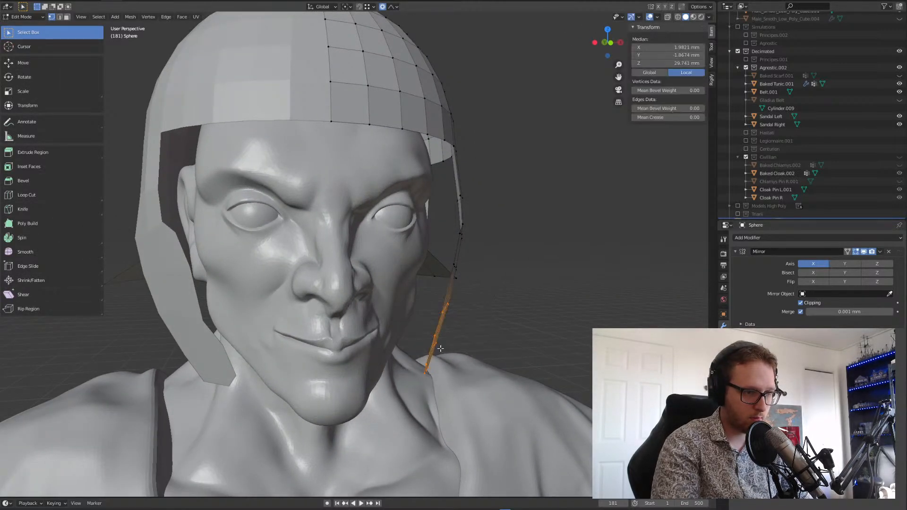
{"action": "key", "text": "r"}
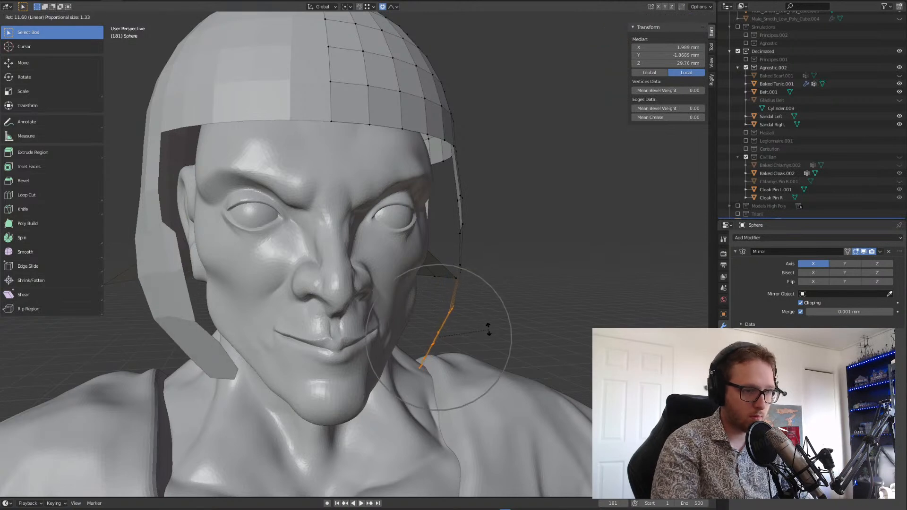
{"action": "left_click", "coordinate": [487, 331]}
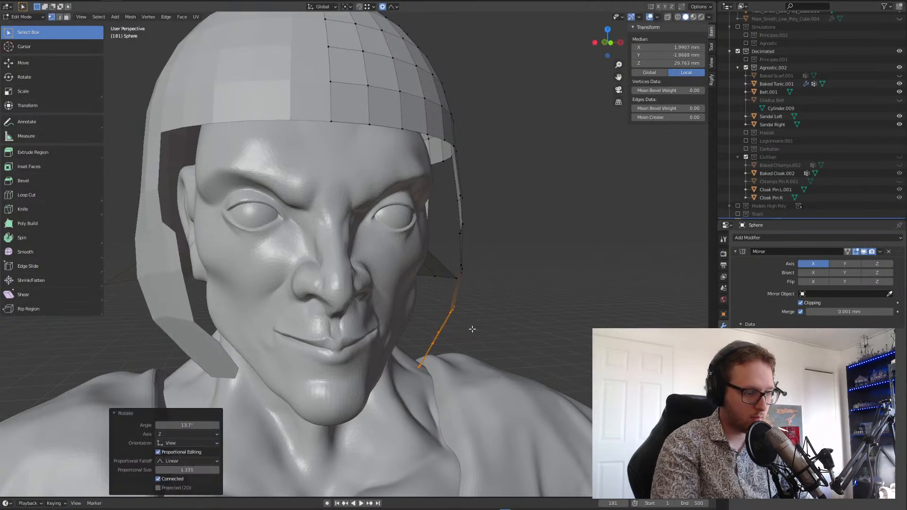
{"action": "key", "text": "g"}
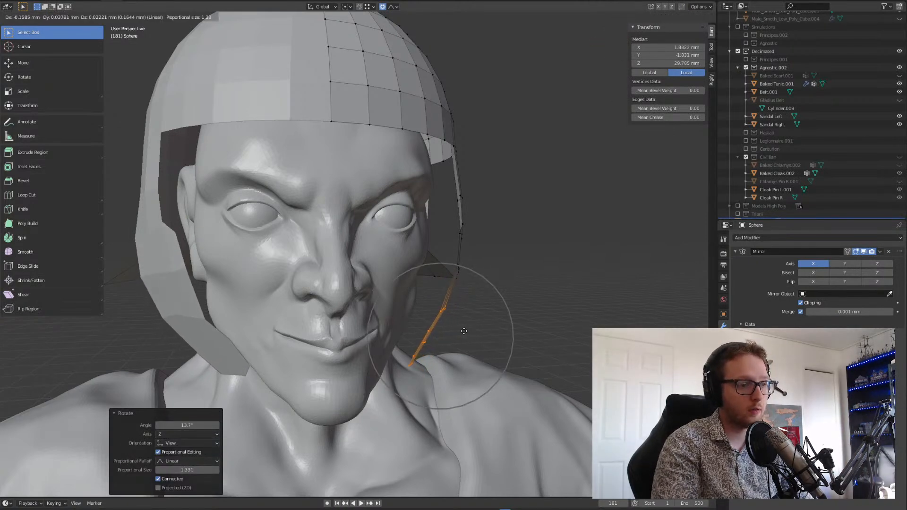
{"action": "left_click", "coordinate": [461, 331]}
- Switch the helmet to Object Mode and try to set its origin to its geometry
{"action": "middle_click_drag", "start_coordinate": [461, 332], "coordinate": [480, 217]}
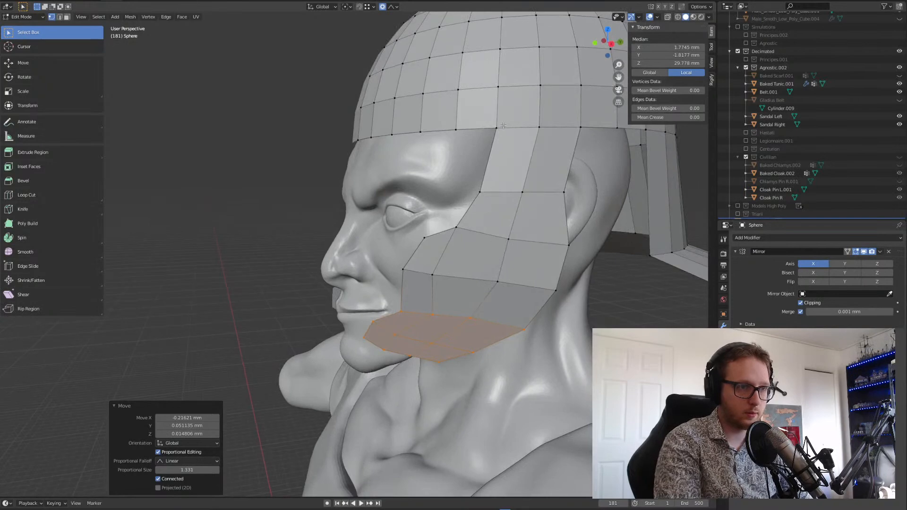
{"action": "left_click", "coordinate": [487, 129]}
{"action": "scroll", "coordinate": [448, 270], "scroll_direction": "down", "scroll_amount": 5}
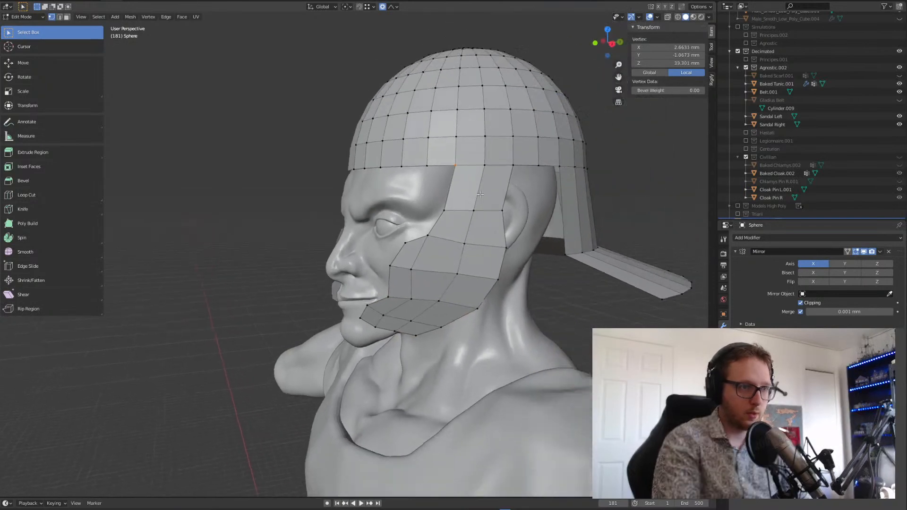
{"action": "middle_click_drag", "start_coordinate": [448, 270], "coordinate": [460, 231]}
{"action": "key", "text": "Tab"}
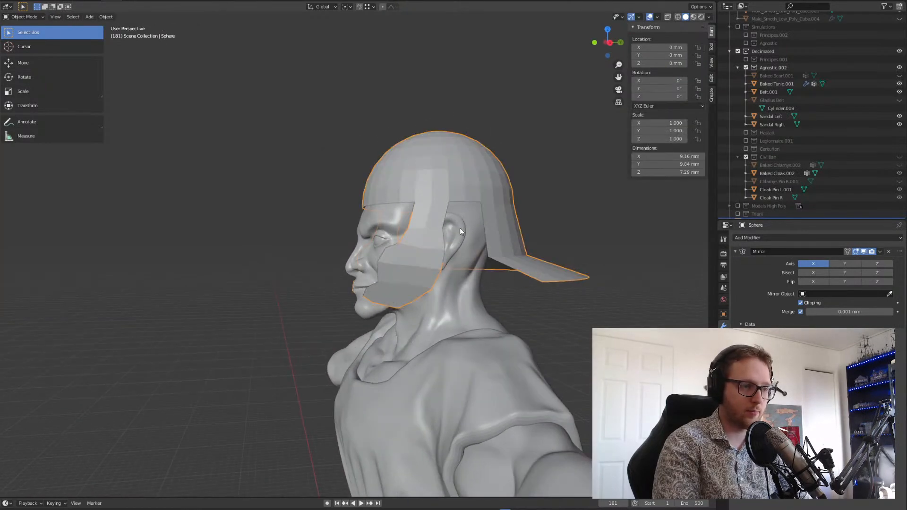
{"action": "left_click", "coordinate": [103, 17]}
{"action": "mouse_move", "coordinate": [121, 36]}
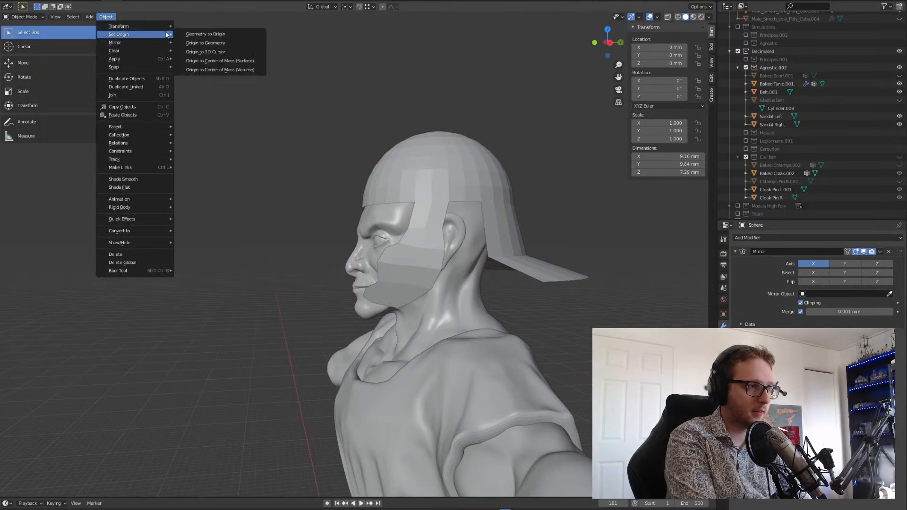
{"action": "left_click", "coordinate": [215, 43]}
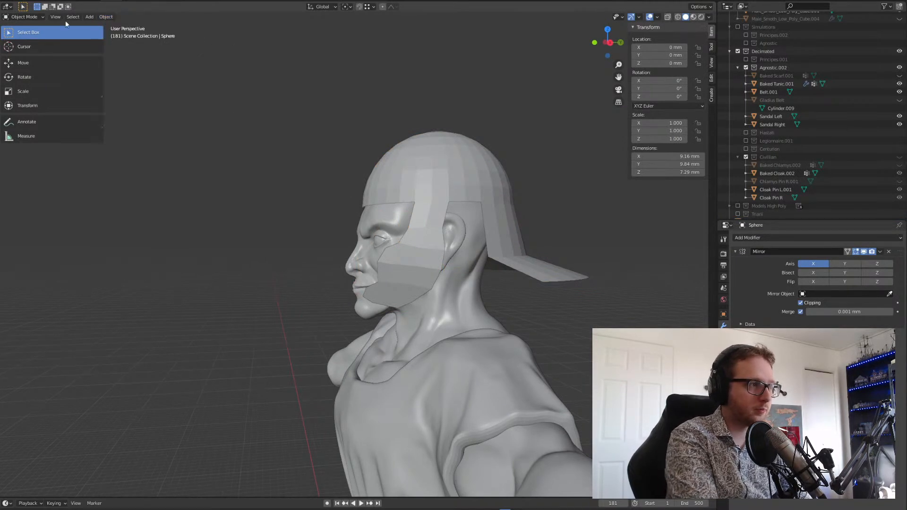
- Select the helmet, set its origin to geometry, and undo that origin change
{"action": "left_click", "coordinate": [491, 204]}
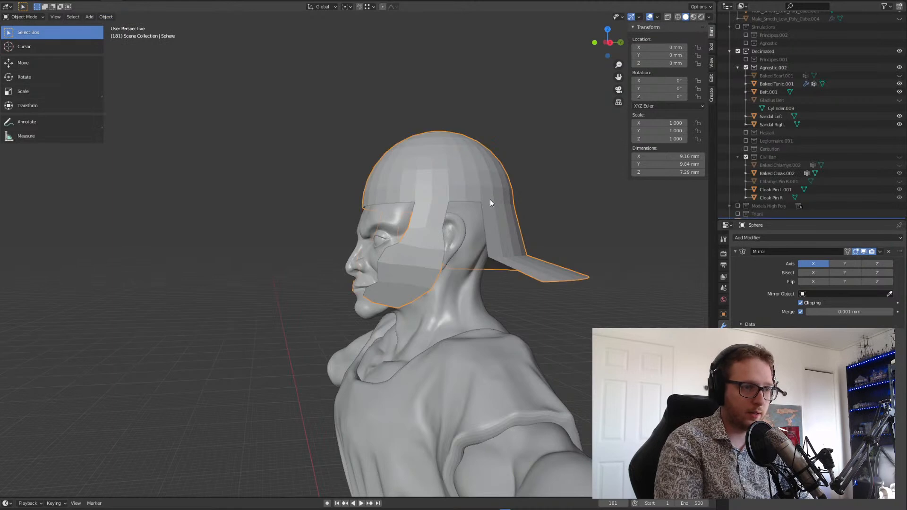
{"action": "left_click", "coordinate": [115, 17]}
{"action": "mouse_move", "coordinate": [126, 35]}
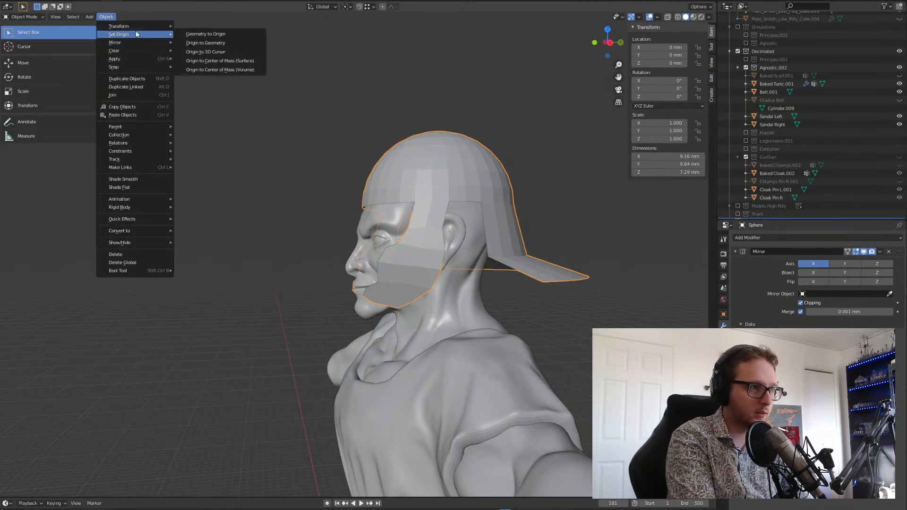
{"action": "left_click", "coordinate": [204, 42]}
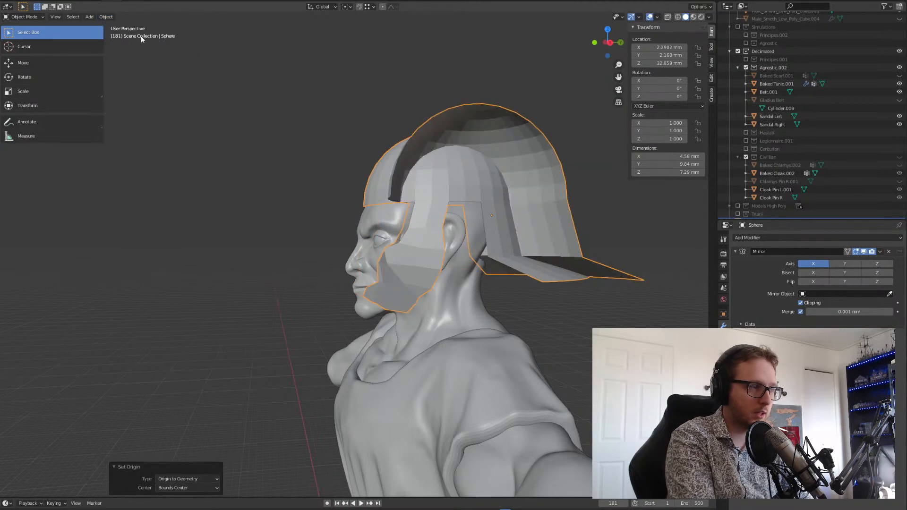
{"action": "key", "text": "alt+g"}
- In Edit Mode, select all helmet vertices and move them about 33.5 mm down along Z to the figure's feet
{"action": "middle_click_drag", "start_coordinate": [243, 136], "coordinate": [258, 0]}
{"action": "scroll", "coordinate": [331, 307], "scroll_direction": "down", "scroll_amount": 5}
{"action": "scroll", "coordinate": [339, 279], "scroll_direction": "up", "scroll_amount": 1}
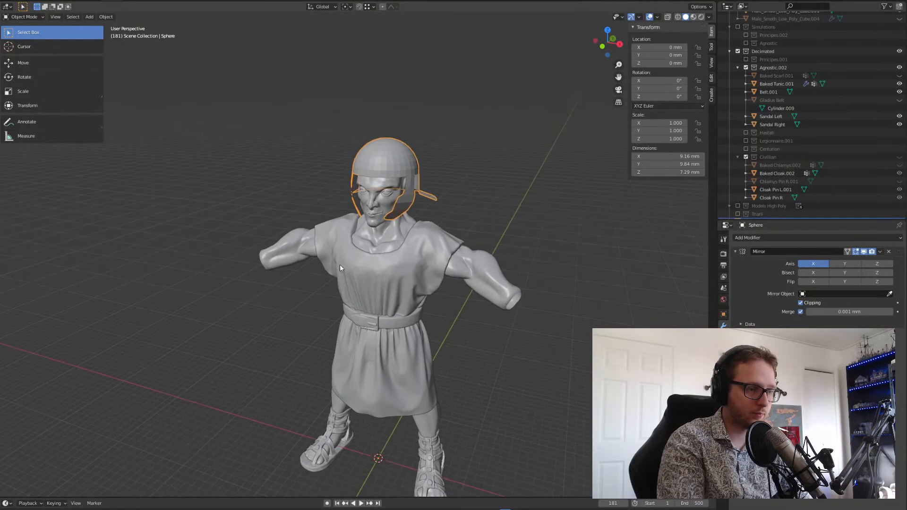
{"action": "key", "text": "Tab"}
{"action": "key", "text": "a"}
{"action": "key", "text": "g"}
{"action": "key", "text": "z"}
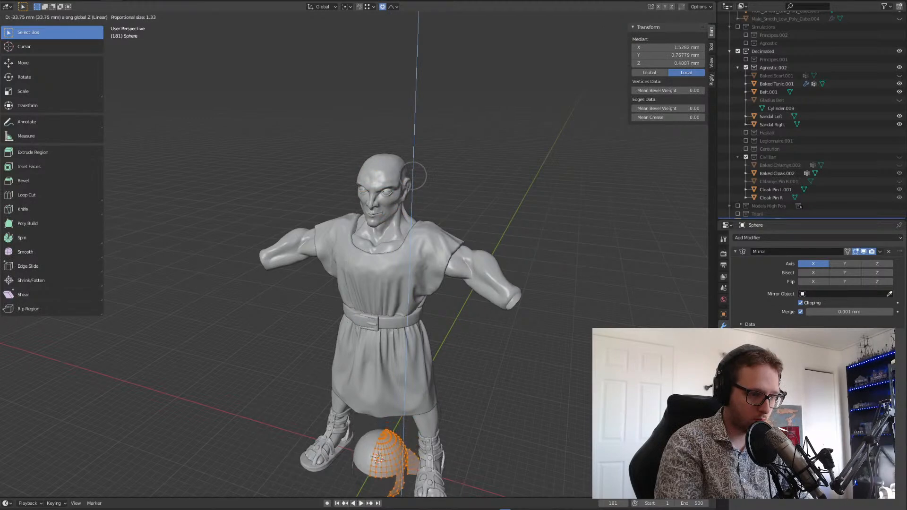
{"action": "left_click", "coordinate": [413, 176]}
{"action": "middle_click_drag", "start_coordinate": [361, 444], "coordinate": [356, 391]}
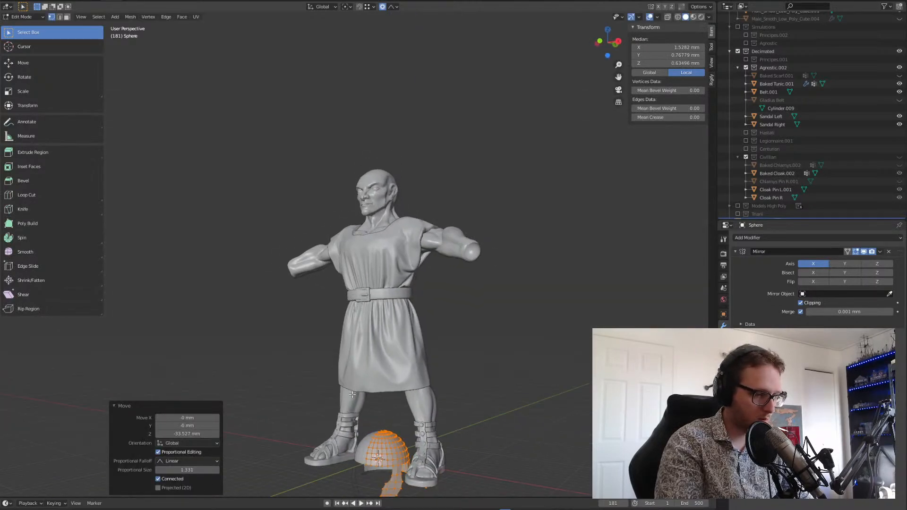
- Return the helmet to Object Mode and move it 33.67 mm up along global Z onto the figure's head
{"action": "key", "text": "Tab"}
{"action": "key", "text": "g"}
{"action": "key", "text": "z"}
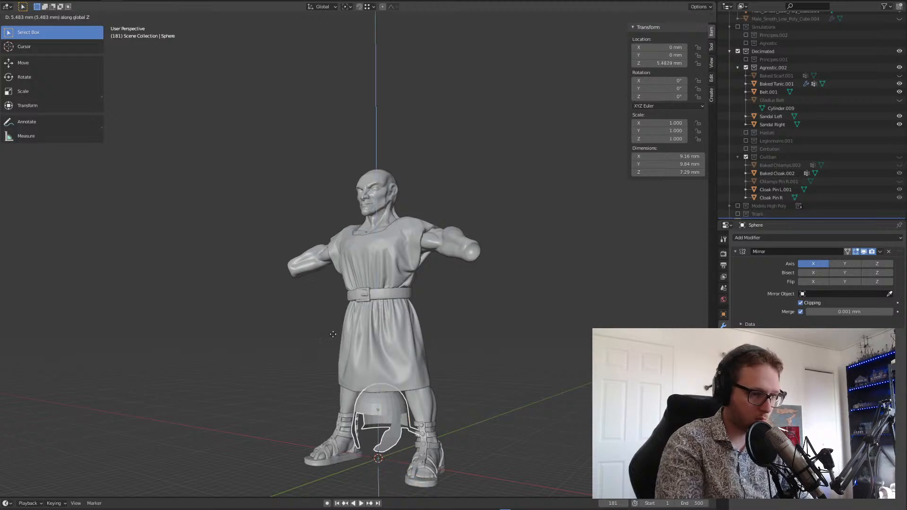
{"action": "left_click", "coordinate": [298, 119]}
{"action": "middle_click_drag", "start_coordinate": [300, 121], "coordinate": [342, 203]}
{"action": "scroll", "coordinate": [397, 141], "scroll_direction": "up", "scroll_amount": 6}
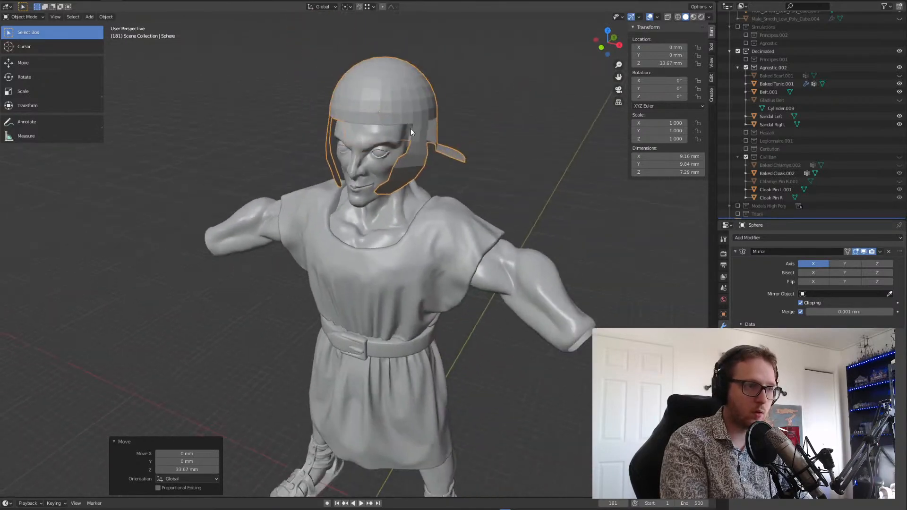
- Rotate the helmet -9.6° about the global X axis and lower it about 0.13 mm on the head
{"action": "middle_click_drag", "start_coordinate": [419, 112], "coordinate": [392, 231]}
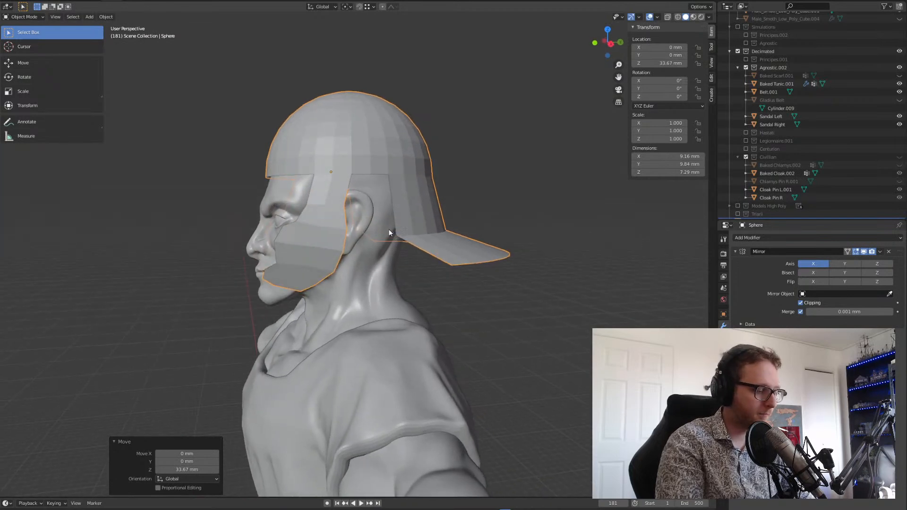
{"action": "key", "text": "r"}
{"action": "key", "text": "z"}
{"action": "key", "text": "x"}
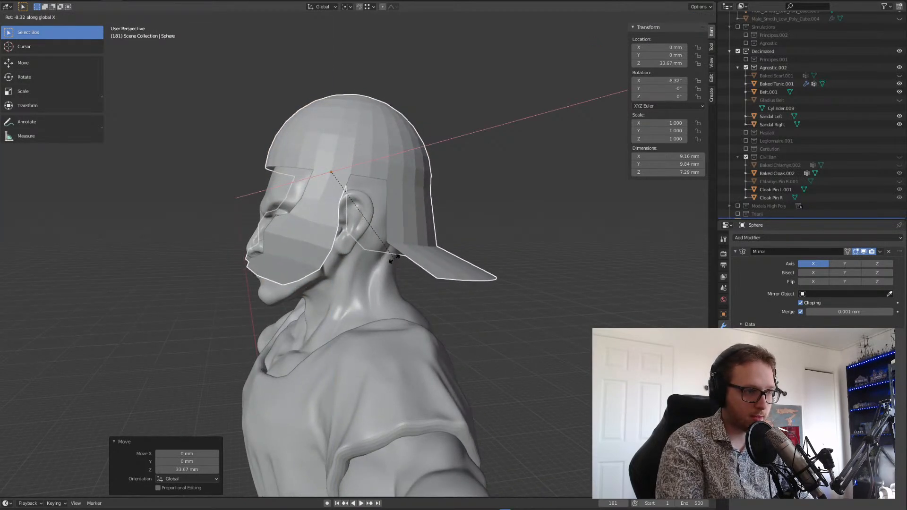
{"action": "left_click", "coordinate": [393, 262]}
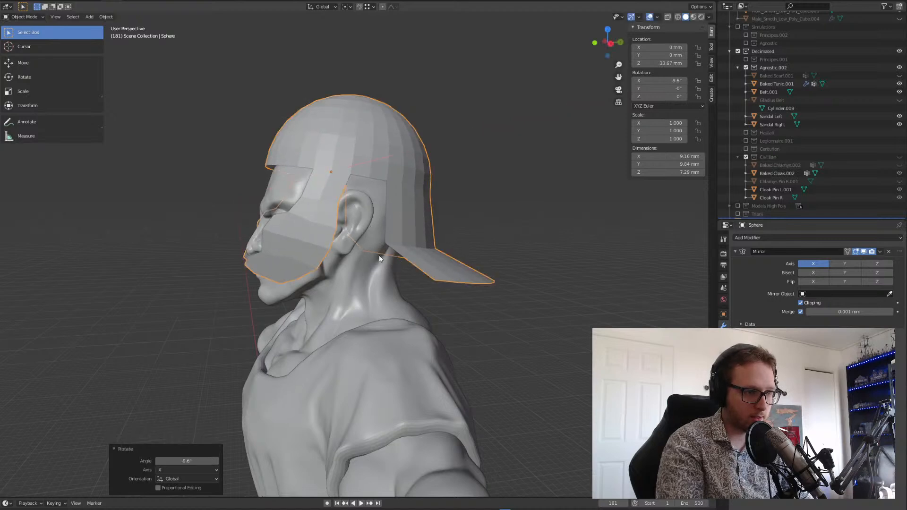
{"action": "mouse_move", "coordinate": [374, 259]}
{"action": "middle_mouse_down"}
{"action": "mouse_move", "coordinate": [342, 268]}
{"action": "mouse_move", "coordinate": [363, 261]}
{"action": "middle_mouse_up"}
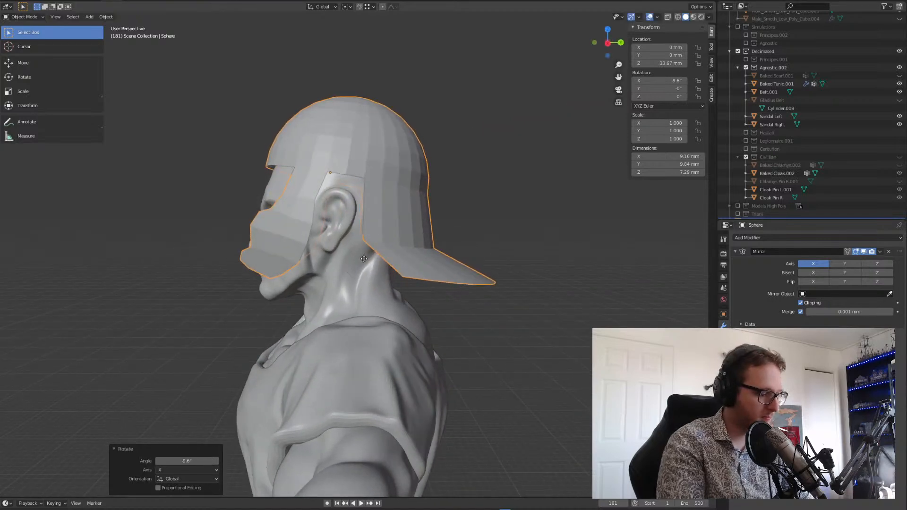
{"action": "key", "text": "g"}
{"action": "left_click", "coordinate": [367, 263]}
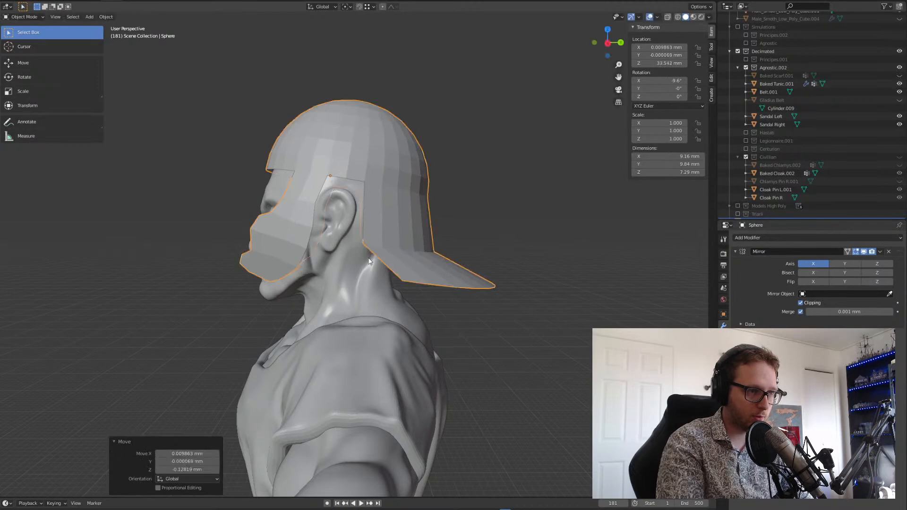
- Try moving the helmet farther down and forward over the face, and undo that move
{"action": "middle_click_drag", "start_coordinate": [371, 258], "coordinate": [348, 268]}
{"action": "key", "text": "g"}
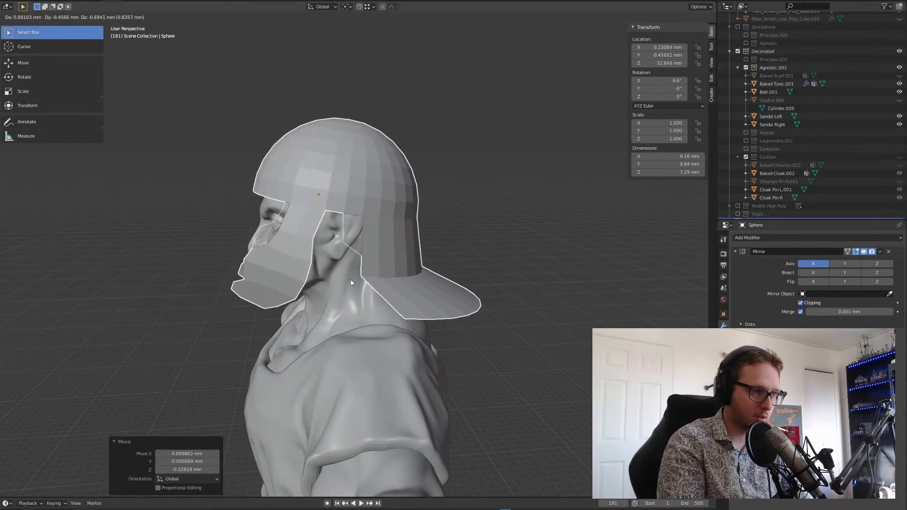
{"action": "left_click", "coordinate": [351, 280]}
{"action": "middle_click_drag", "start_coordinate": [344, 288], "coordinate": [416, 285]}
{"action": "key", "text": "ctrl+z"}
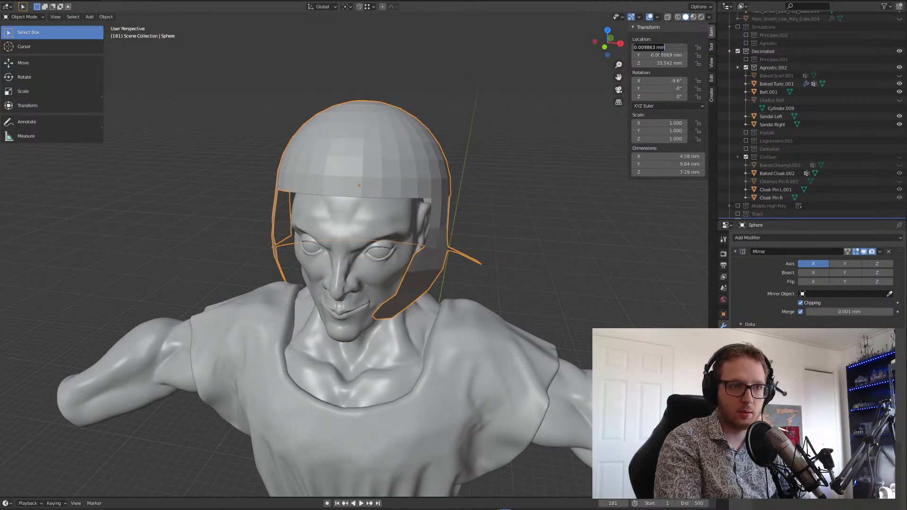
- Set the helmet's X and Y location to 0 mm, and lower it about 0.81 mm along its local Z axis
{"action": "key", "text": "Return"}
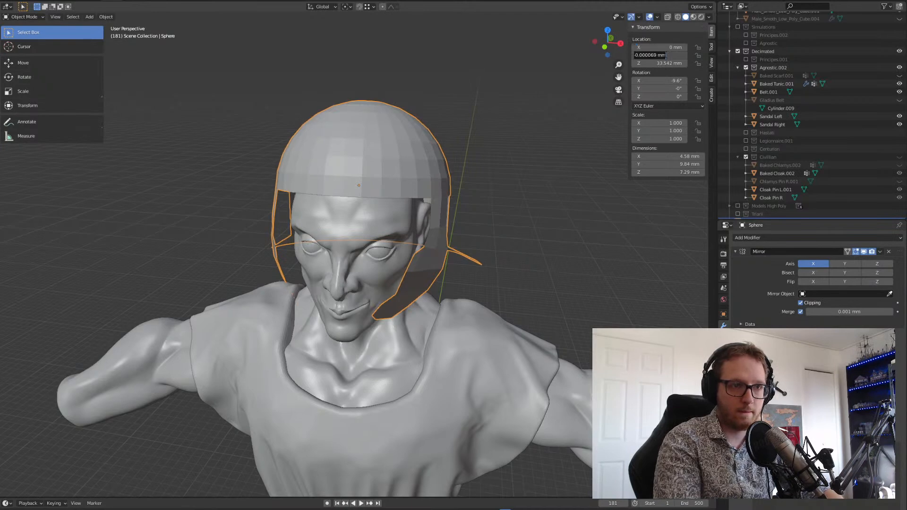
{"action": "middle_click_drag", "start_coordinate": [561, 149], "coordinate": [460, 163]}
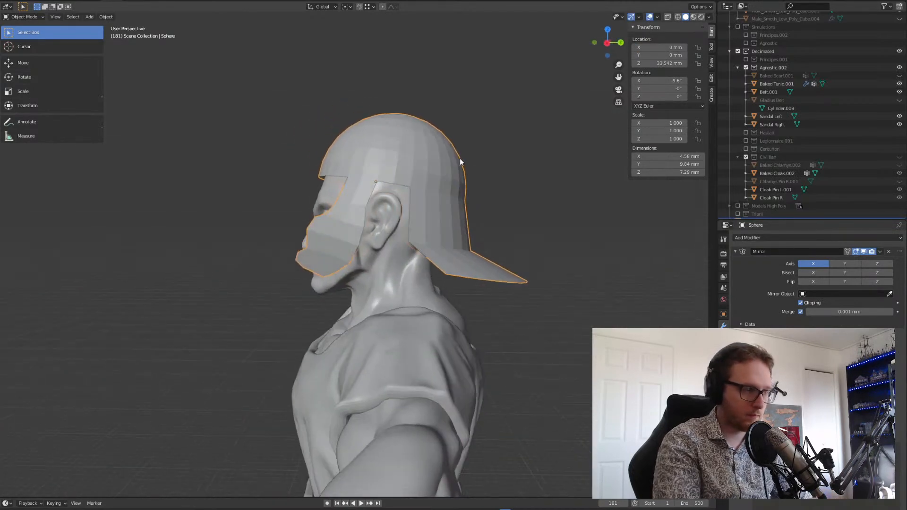
{"action": "key", "text": "g"}
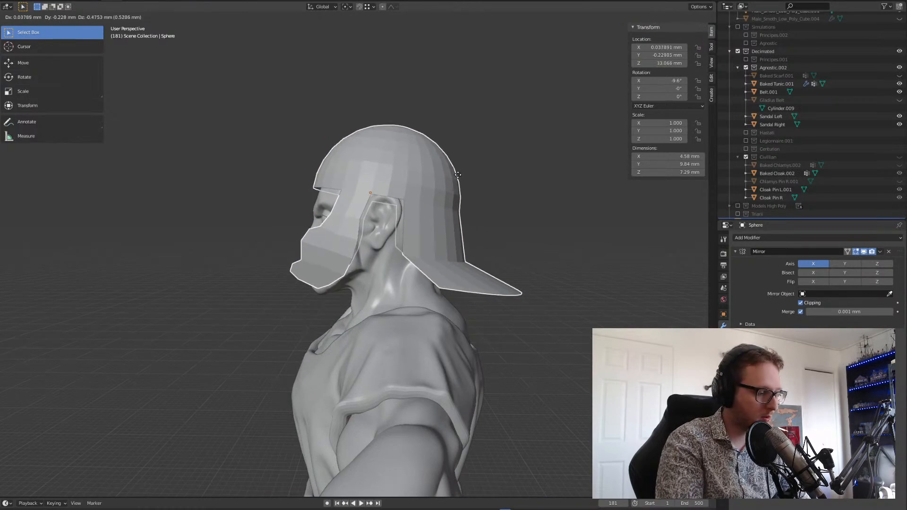
{"action": "key", "text": "shift+z"}
{"action": "mouse_move", "coordinate": [458, 175]}
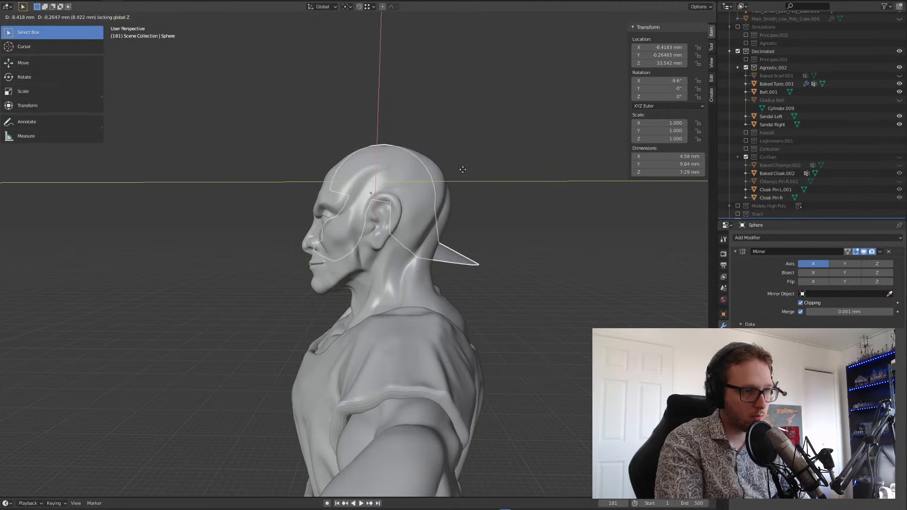
{"action": "key", "text": "z"}
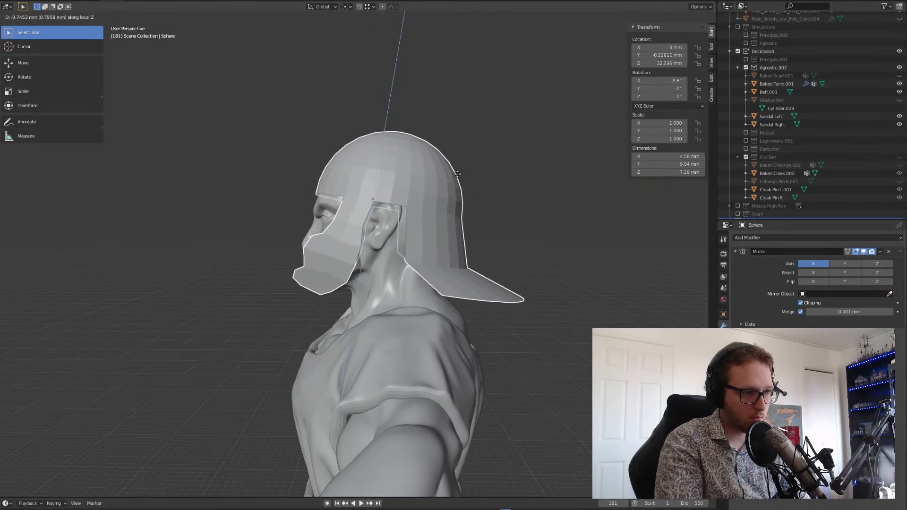
{"action": "left_click", "coordinate": [456, 174]}
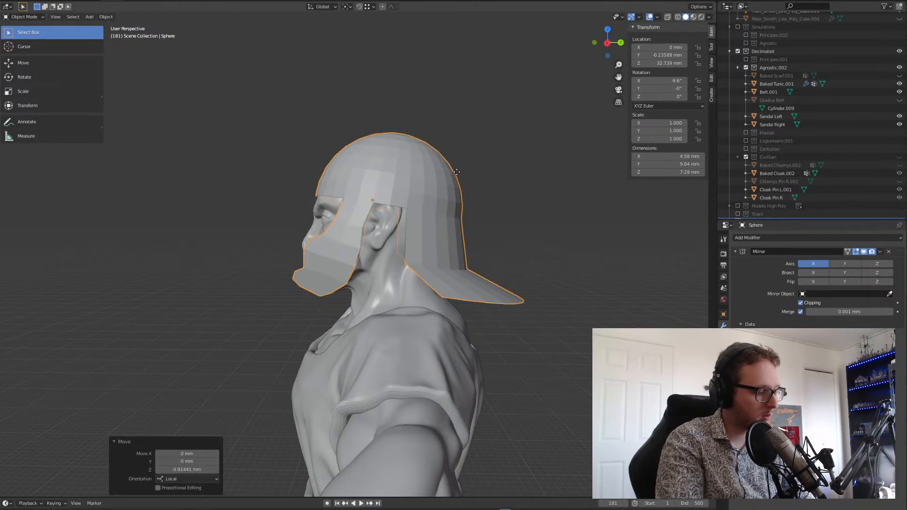
- Move the helmet about 0.32 mm forward along global Y and raise it about 0.19 mm along global Z
{"action": "key", "text": "g"}
{"action": "key", "text": "y"}
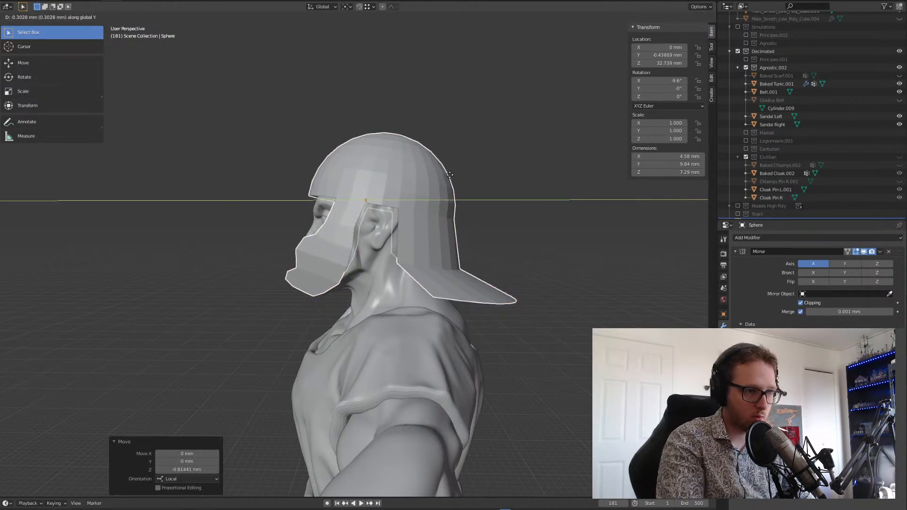
{"action": "left_click", "coordinate": [450, 174]}
{"action": "key", "text": "g"}
{"action": "key", "text": "z"}
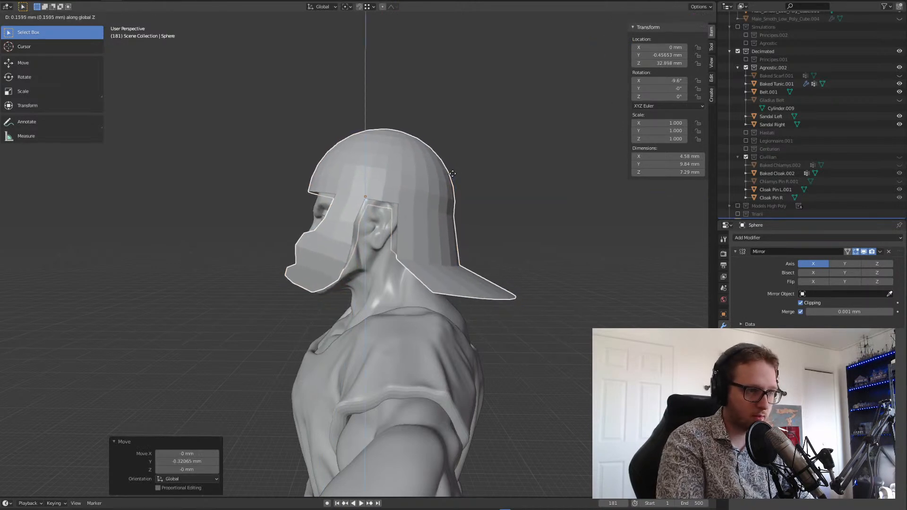
{"action": "left_click", "coordinate": [454, 176]}
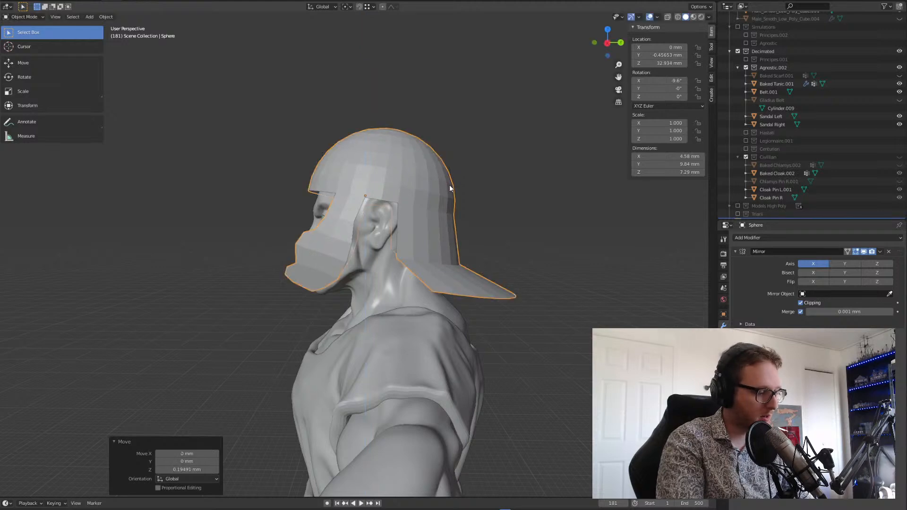
- Rotate the helmet about -0.065° around global X and move it about 0.11 mm backward along Y
{"action": "key", "text": "g"}
{"action": "key", "text": "x"}
{"action": "key", "text": "r"}
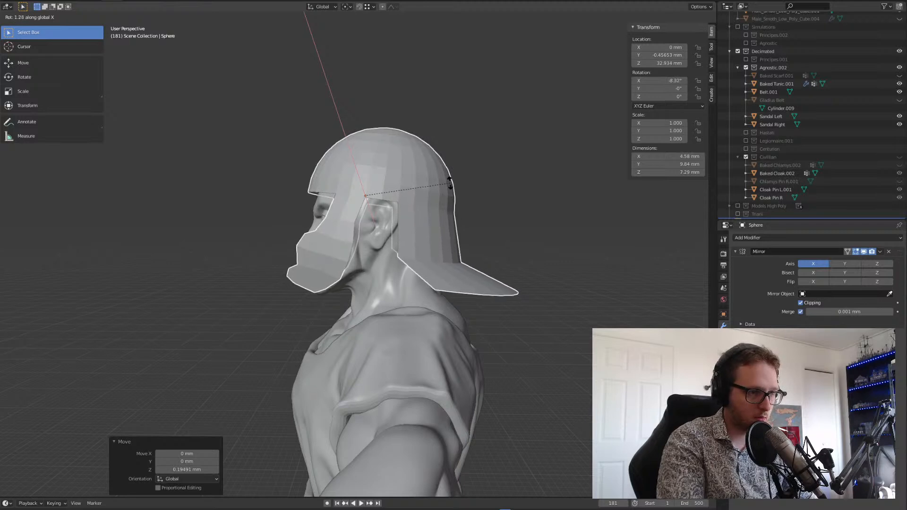
{"action": "left_click", "coordinate": [451, 185]}
{"action": "key", "text": "g"}
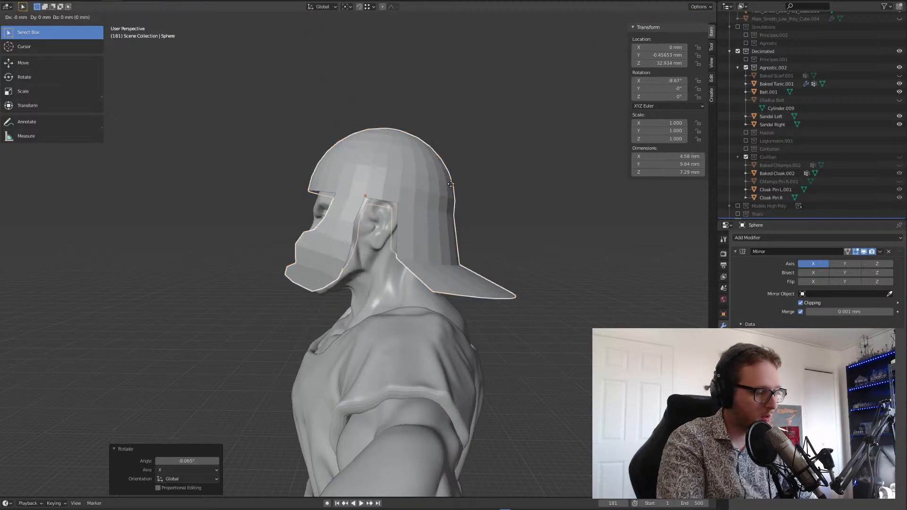
{"action": "key", "text": "y"}
{"action": "left_click", "coordinate": [453, 187]}
{"action": "middle_click_drag", "start_coordinate": [463, 198], "coordinate": [485, 197]}
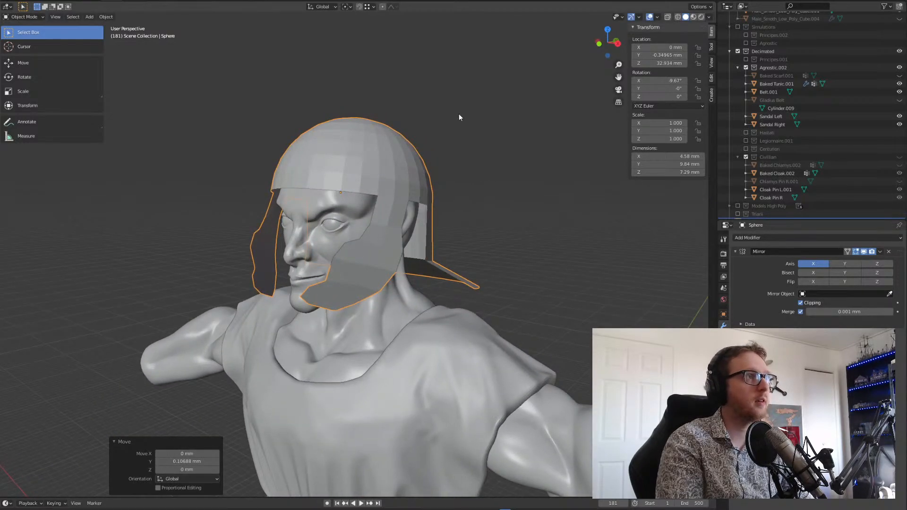
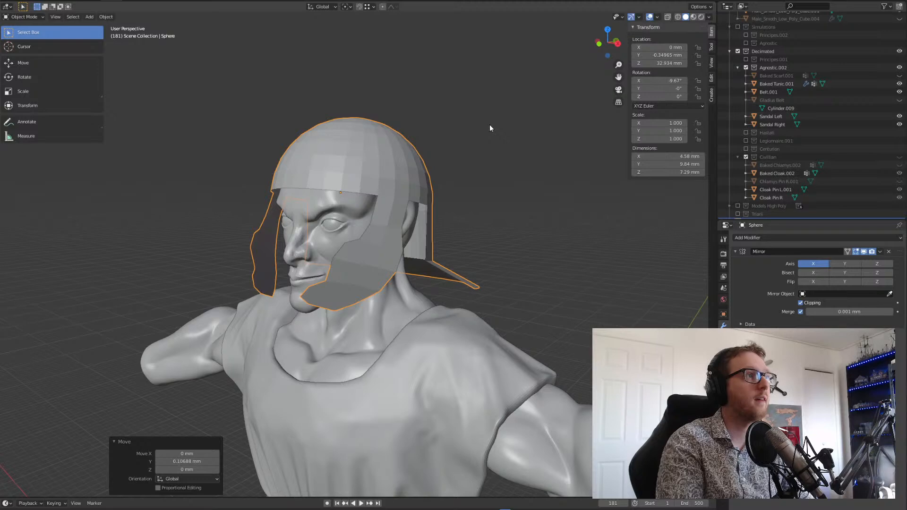
- Switch the helmet to Edit Mode to work on its neck guard from behind
{"action": "middle_click_drag", "start_coordinate": [488, 129], "coordinate": [407, 163]}
{"action": "left_click", "coordinate": [448, 267]}
{"action": "left_click", "coordinate": [464, 271]}
{"action": "key", "text": "Tab"}
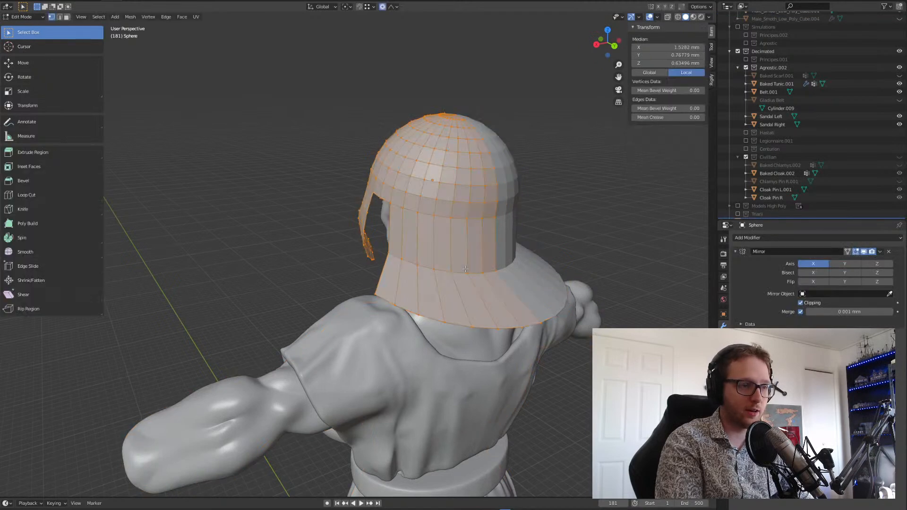
- Try to widen the edge loop where the neck guard meets the helmet by scaling it along X
{"action": "left_click", "coordinate": [399, 256], "text": "alt"}
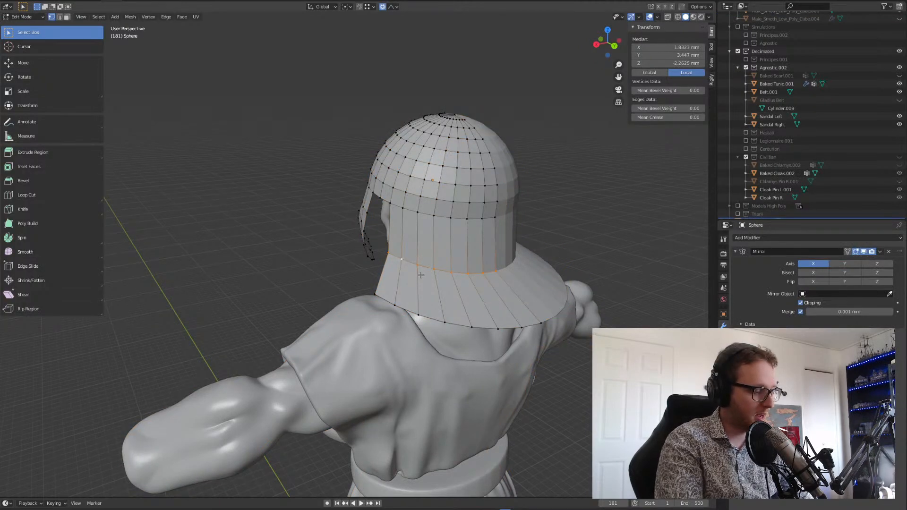
{"action": "key", "text": "s"}
{"action": "key", "text": "x"}
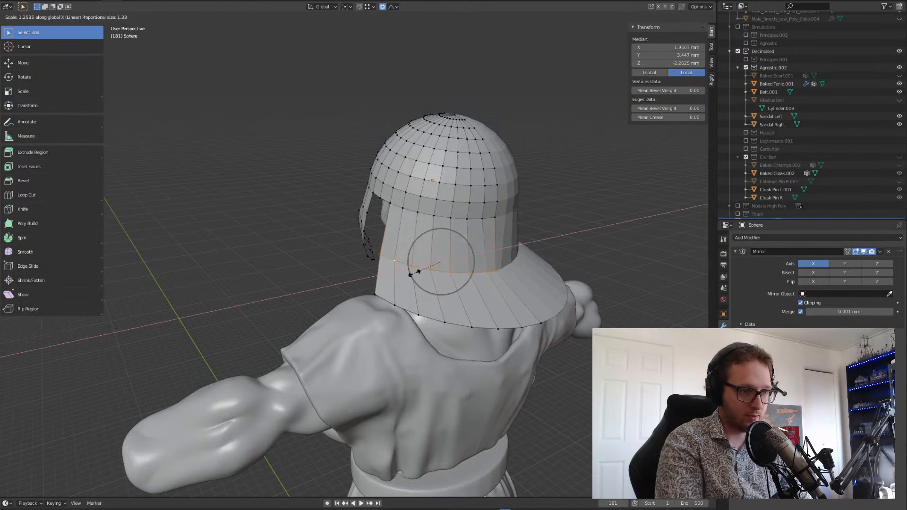
{"action": "left_click", "coordinate": [417, 277]}
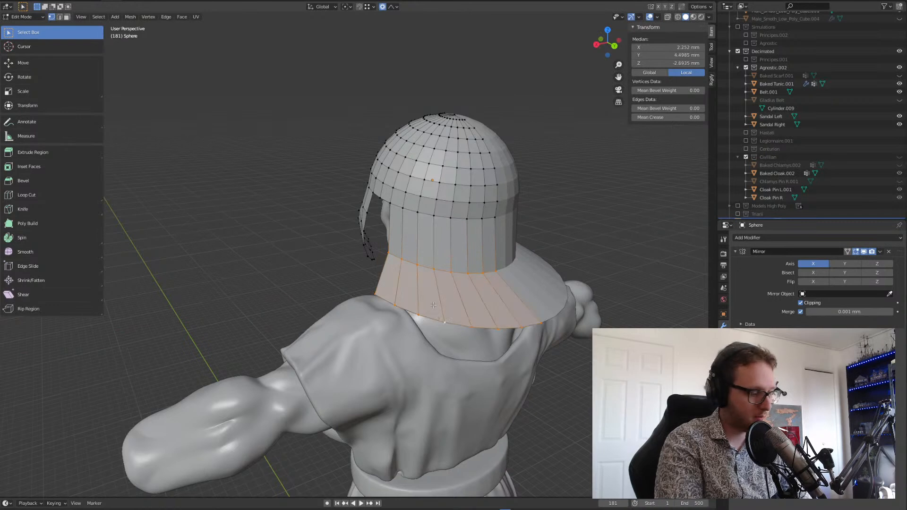
- Try scaling the neck guard faces by 1.24 along X and moving them about 0.43 mm outward, and undo the changes
{"action": "key", "text": "s"}
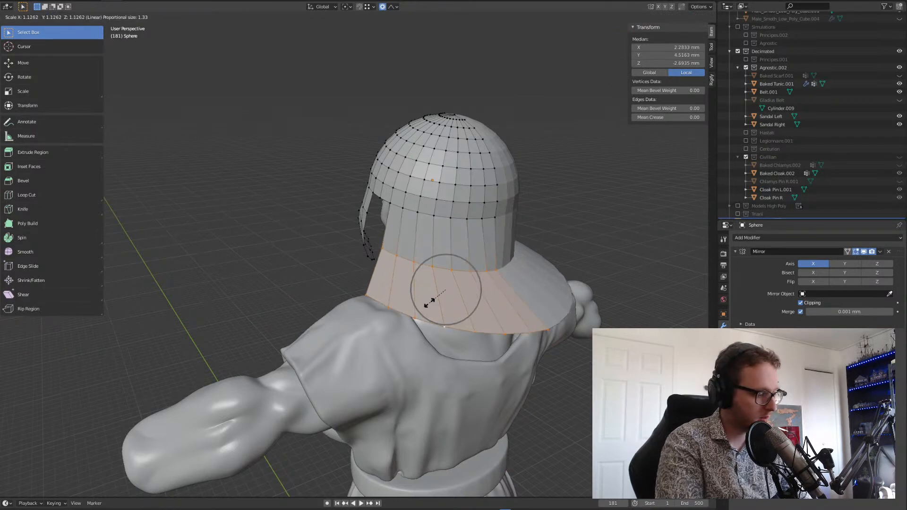
{"action": "key", "text": "x"}
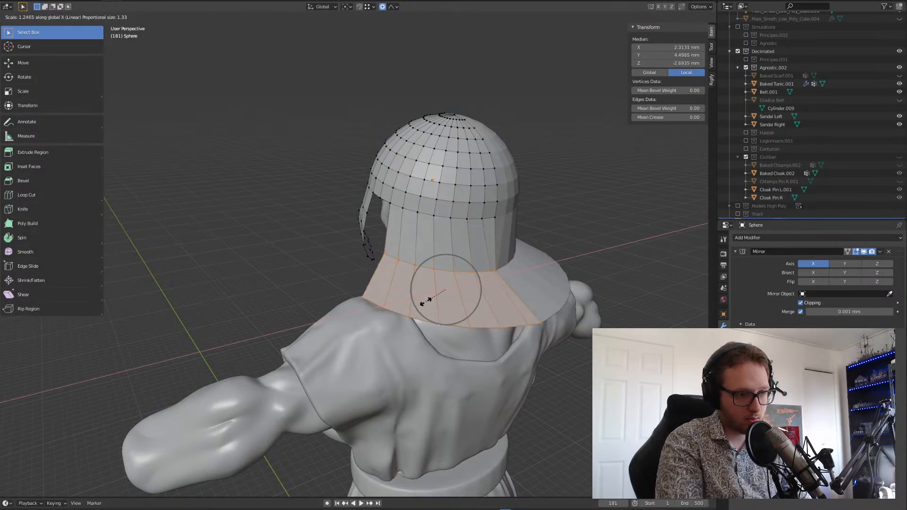
{"action": "left_click", "coordinate": [428, 300]}
{"action": "key", "text": "g"}
{"action": "key", "text": "x"}
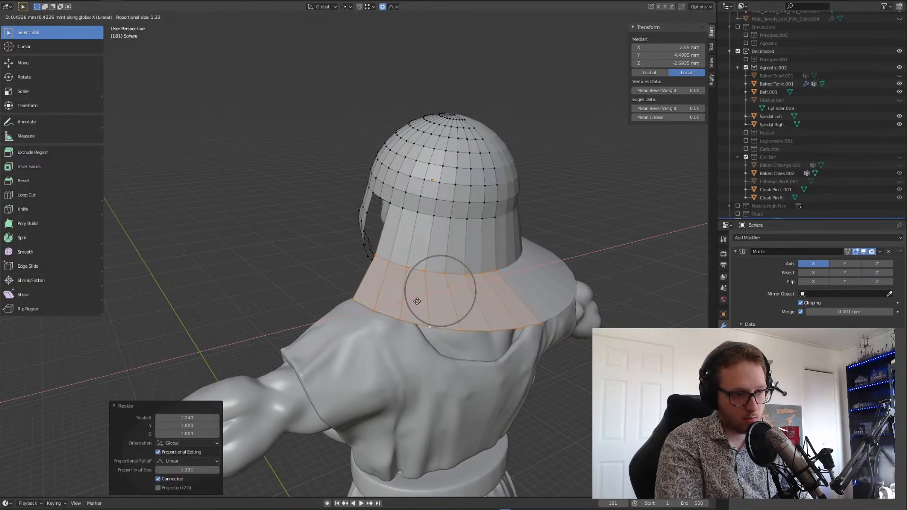
{"action": "left_click", "coordinate": [419, 302]}
{"action": "key", "text": "ctrl+z"}
{"action": "key", "text": "ctrl+z"}
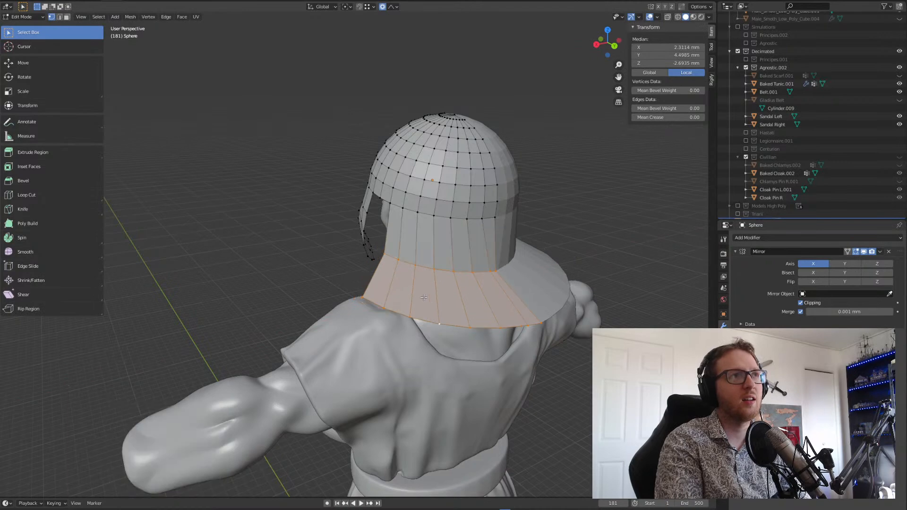
{"action": "middle_click_drag", "start_coordinate": [422, 264], "coordinate": [442, 227]}
{"action": "key", "text": "s"}
{"action": "key", "text": "x"}
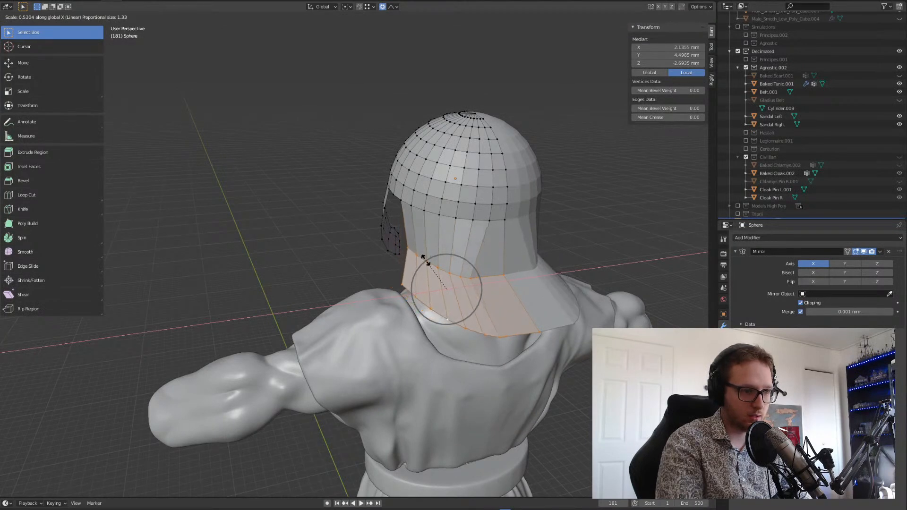
{"action": "key", "text": "Escape"}
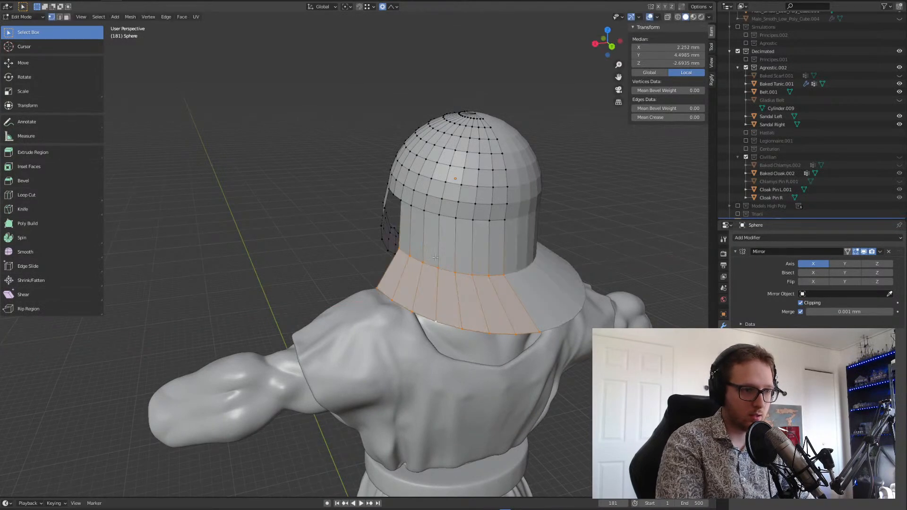
- Select the edge loop where the neck guard joins the back of the helmet for scaling
{"action": "left_click", "coordinate": [483, 277]}
{"action": "left_click", "coordinate": [481, 274], "text": "alt"}
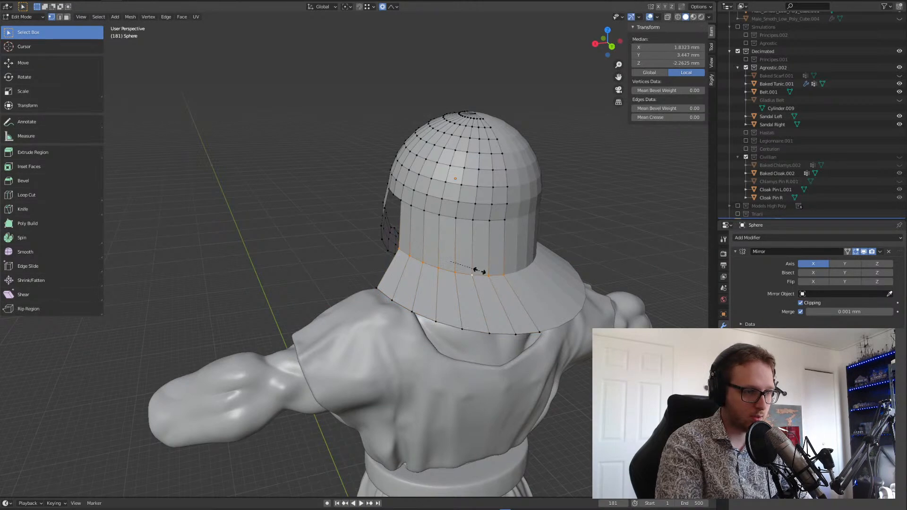
- Narrow the edge loop where the helmet's neck guard begins by scaling it to about 0.86 along X
{"action": "key", "text": "s"}
{"action": "key", "text": "x"}
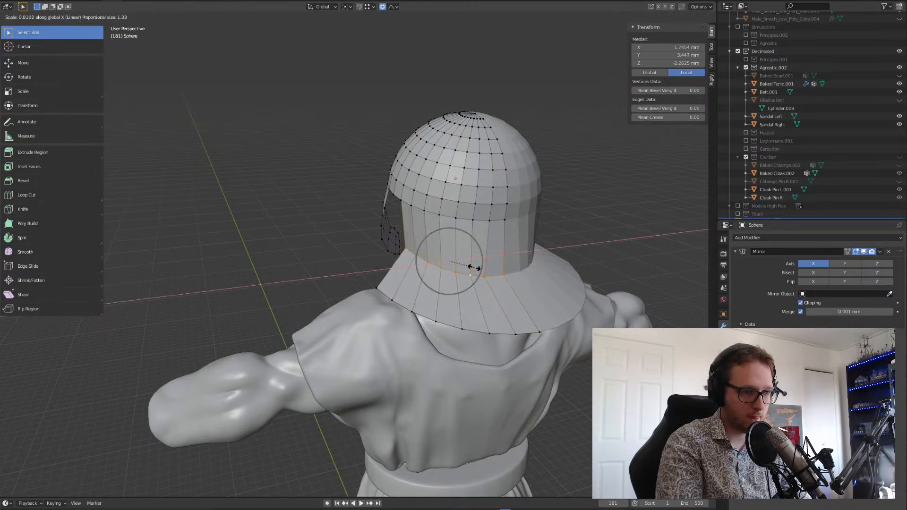
{"action": "left_click", "coordinate": [472, 271]}
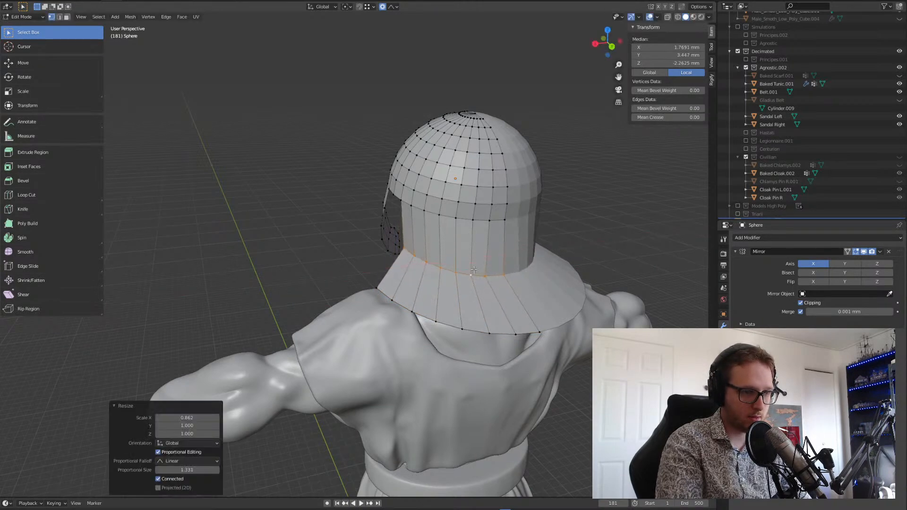
- Try moving the neck guard's upper edge loop about -0.26 mm along X with proportional editing
{"action": "key", "text": "g"}
{"action": "key", "text": "x"}
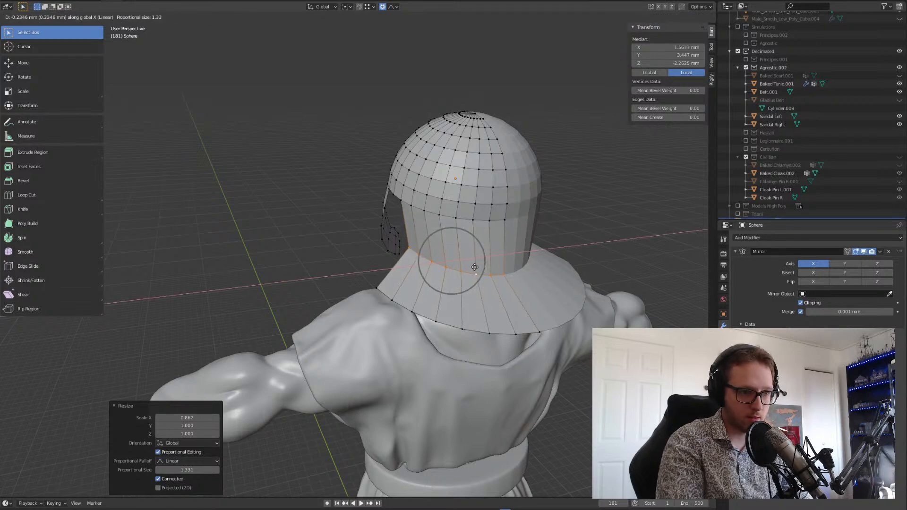
{"action": "left_click", "coordinate": [475, 269]}
- Try scaling the neck guard's upper edge loop to about 0.84 along Y and moving it about 0.11 mm along Y
{"action": "middle_click_drag", "start_coordinate": [477, 268], "coordinate": [549, 247]}
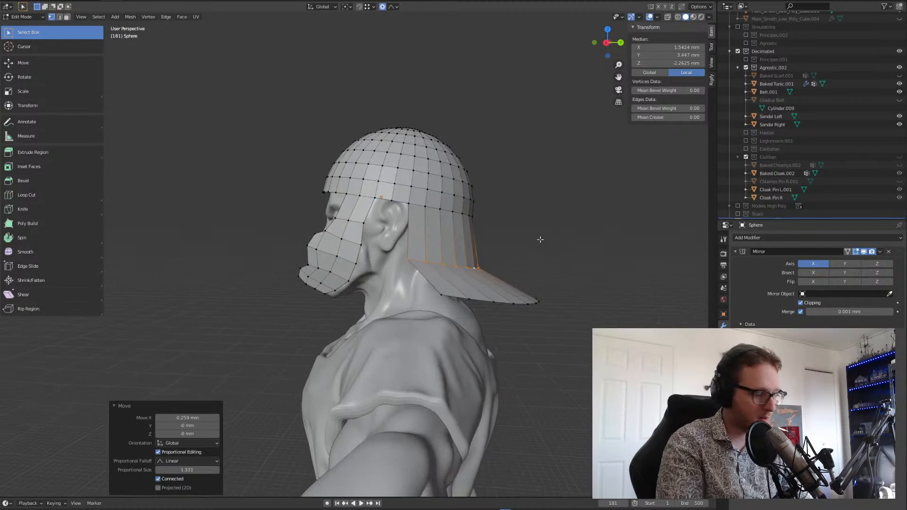
{"action": "key", "text": "g"}
{"action": "key", "text": "y"}
{"action": "key", "text": "s"}
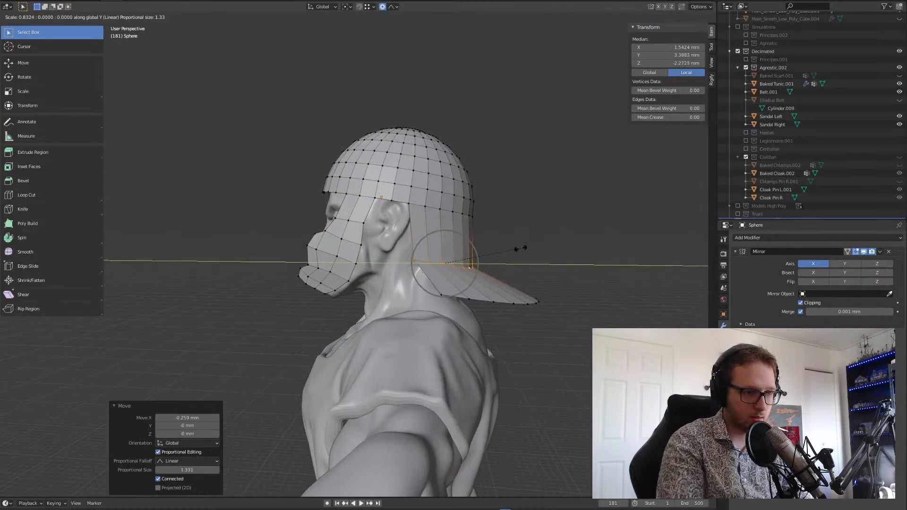
{"action": "left_click", "coordinate": [522, 248]}
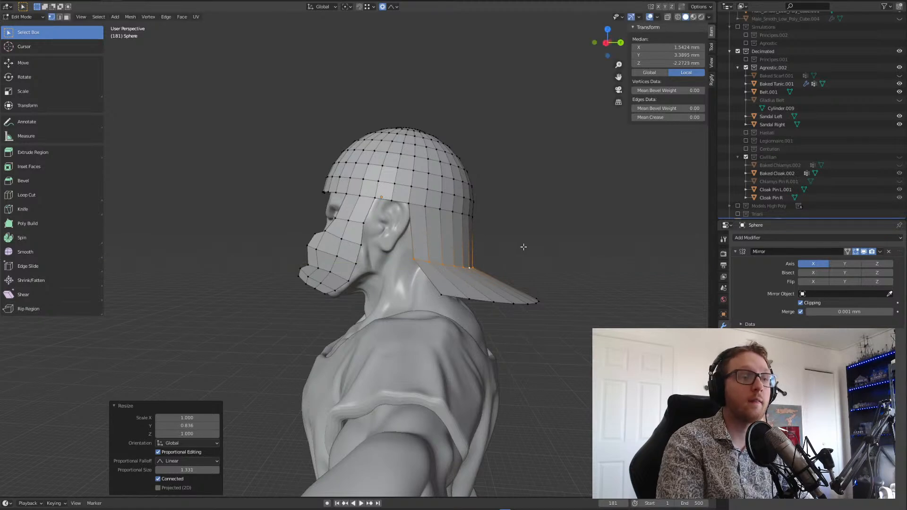
{"action": "key", "text": "g"}
{"action": "key", "text": "y"}
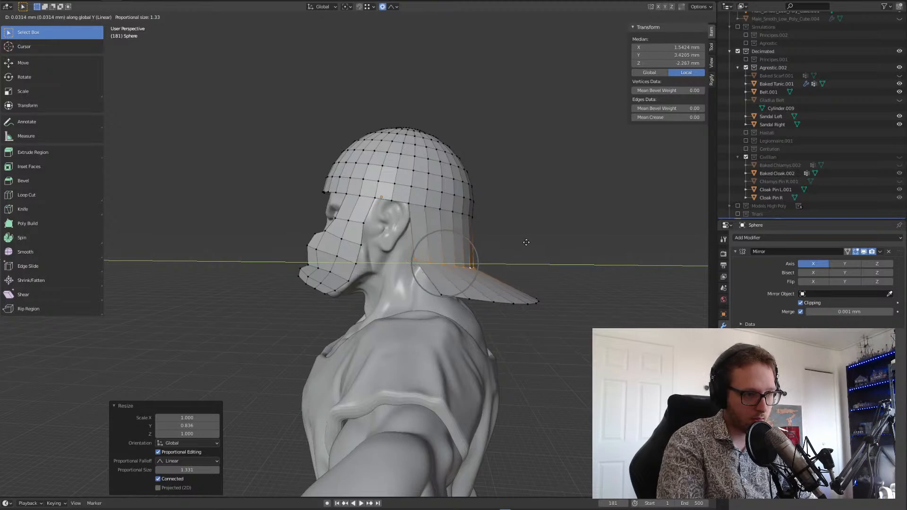
{"action": "left_click", "coordinate": [527, 241]}
- Try scaling the neck guard's outer rim uniformly to about 0.9, and undo it
{"action": "middle_click_drag", "start_coordinate": [531, 222], "coordinate": [503, 260]}
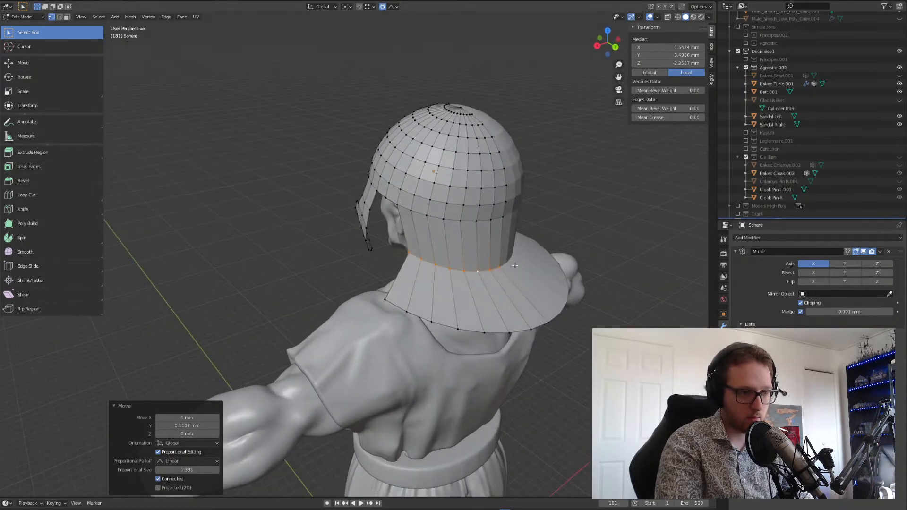
{"action": "left_click", "coordinate": [408, 313], "text": "alt+shift"}
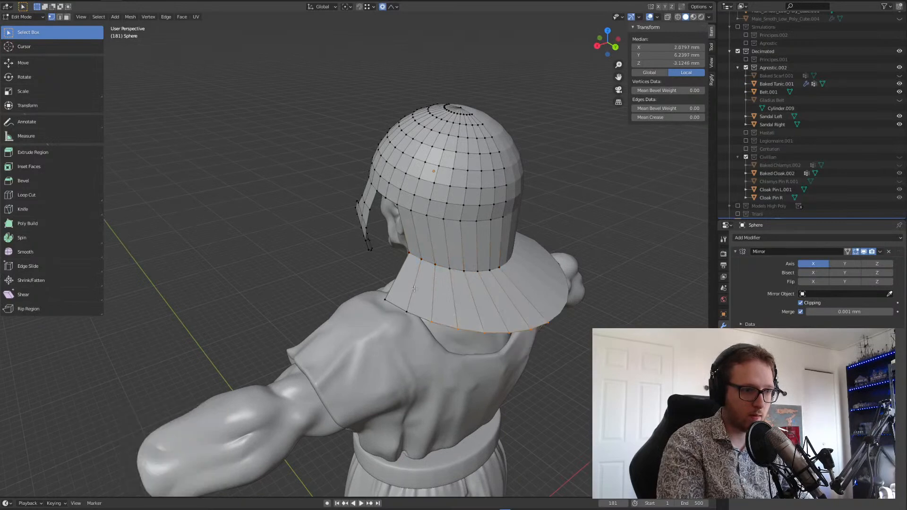
{"action": "key", "text": "s"}
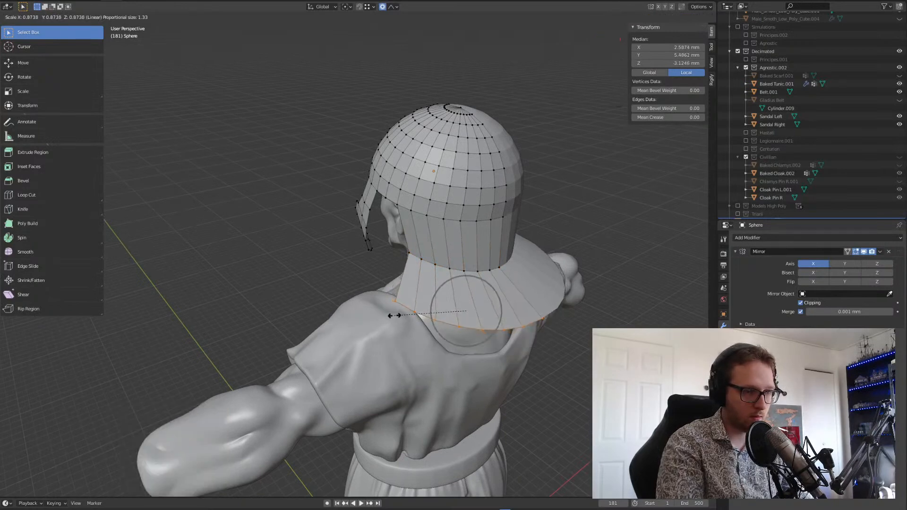
{"action": "left_click", "coordinate": [393, 320]}
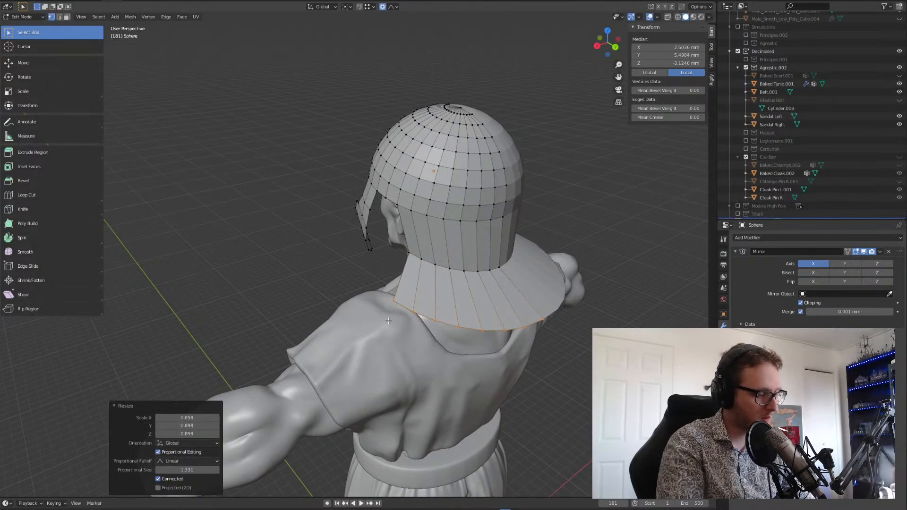
{"action": "key", "text": "ctrl+z"}
- Try scaling the neck guard's outer rim to about 0.8 along Y and moving it about -0.54 mm along Y
{"action": "key", "text": "s"}
{"action": "key", "text": "y"}
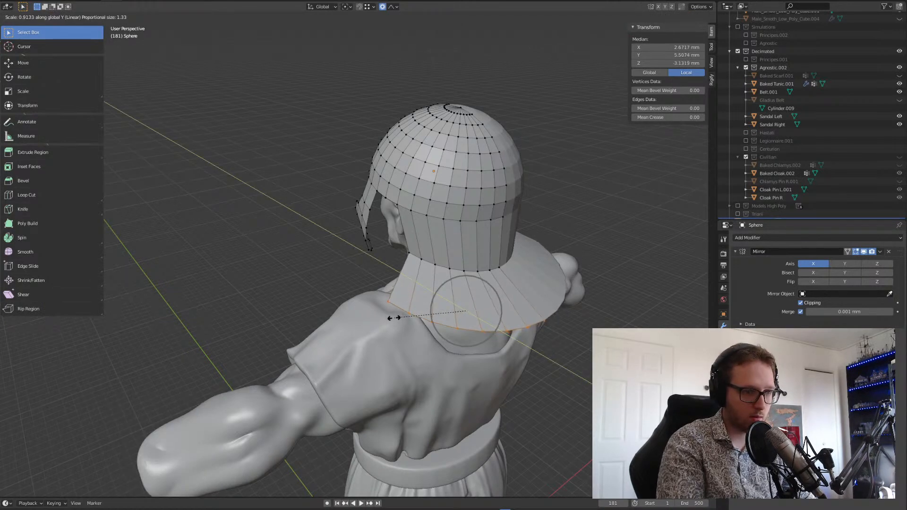
{"action": "left_click", "coordinate": [403, 322]}
{"action": "key", "text": "g"}
{"action": "key", "text": "y"}
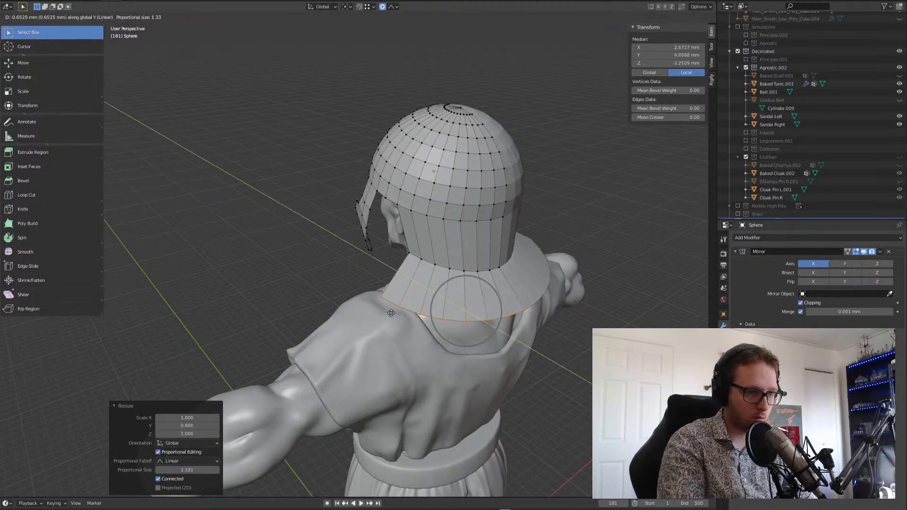
{"action": "left_click", "coordinate": [393, 316]}
- Try enlarging the neck guard's outer rim uniformly by a factor of about 1.13
{"action": "key", "text": "s"}
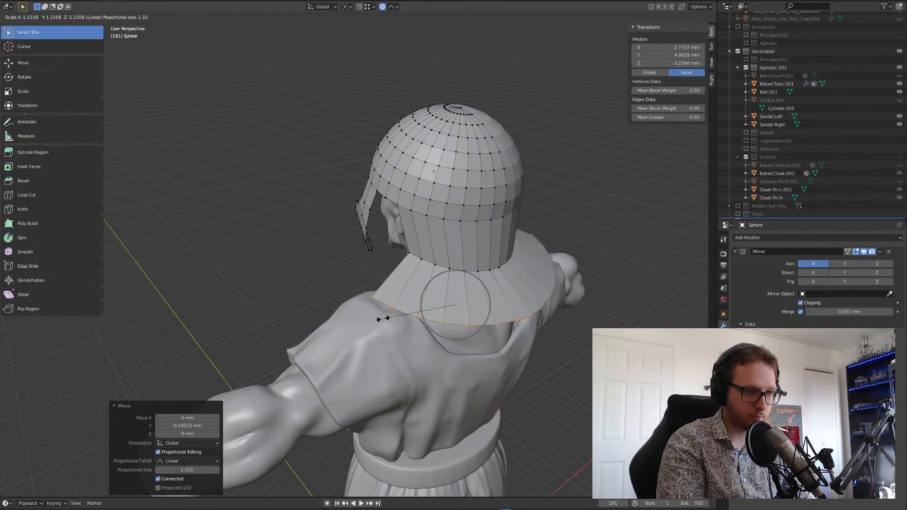
{"action": "left_click", "coordinate": [384, 321]}
{"action": "middle_click_drag", "start_coordinate": [419, 289], "coordinate": [442, 276]}
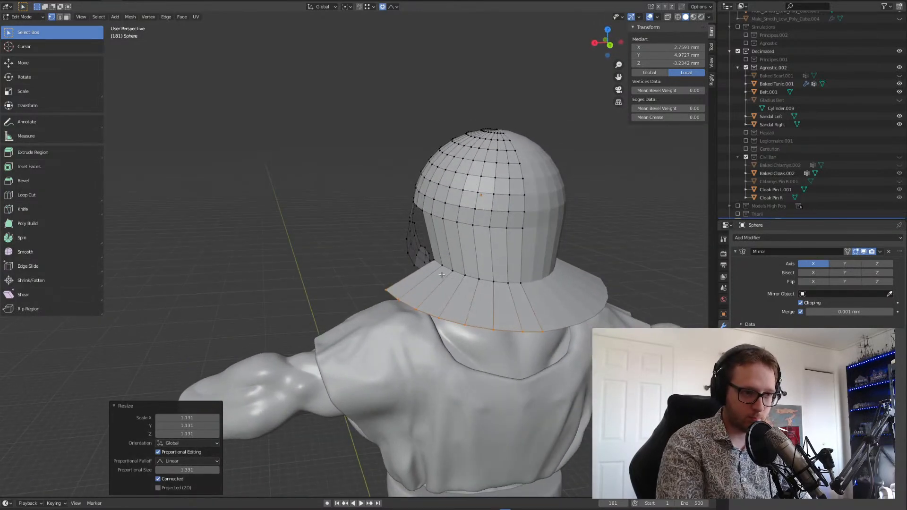
- Undo the outer rim edits and the upper loop's moves and Y scaling, back to its first X scaling
{"action": "key", "text": "ctrl+z"}
{"action": "key", "text": "ctrl+z"}
{"action": "key", "text": "ctrl+z"}
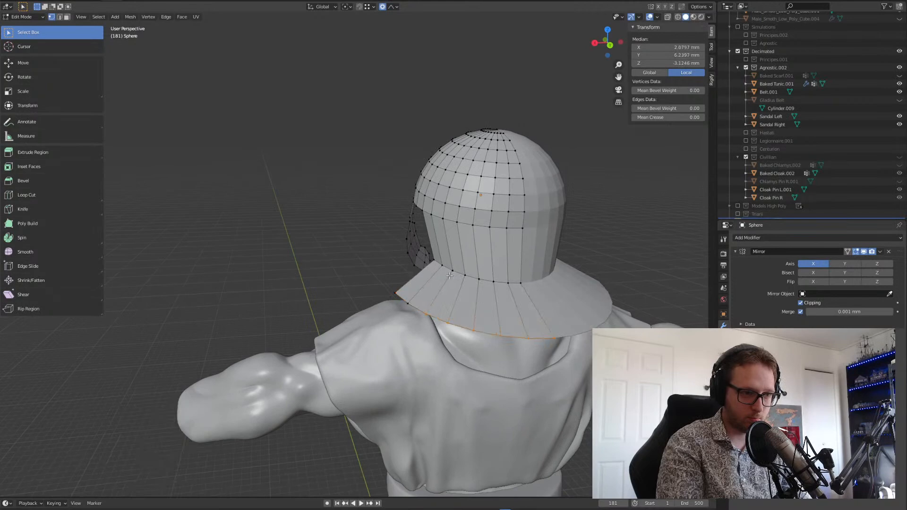
{"action": "key", "text": "ctrl+z"}
{"action": "key", "text": "ctrl+z"}
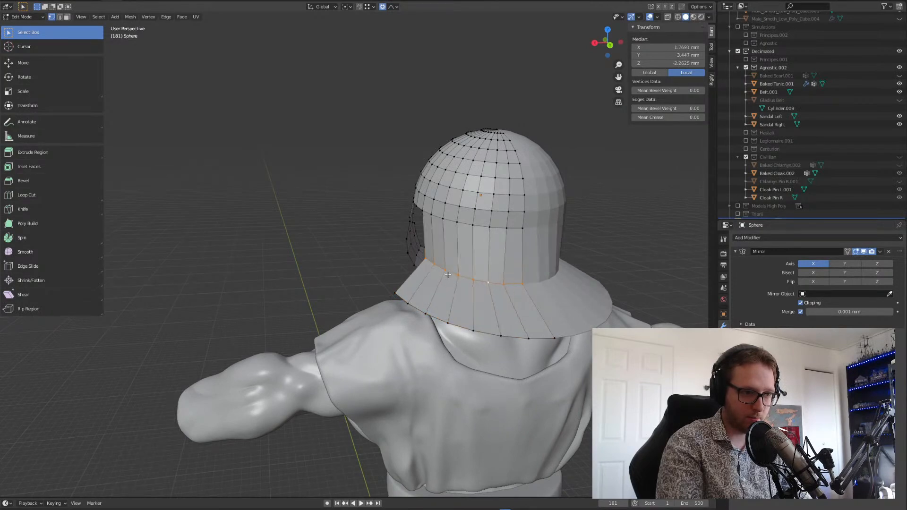
- Scale the neck guard's upper edge loop to about 0.94 along X and move it about -0.21 mm along X
{"action": "mouse_move", "coordinate": [448, 275]}
{"action": "middle_mouse_down"}
{"action": "mouse_move", "coordinate": [522, 260]}
{"action": "mouse_move", "coordinate": [444, 273]}
{"action": "middle_mouse_up"}
{"action": "key", "text": "s"}
{"action": "key", "text": "x"}
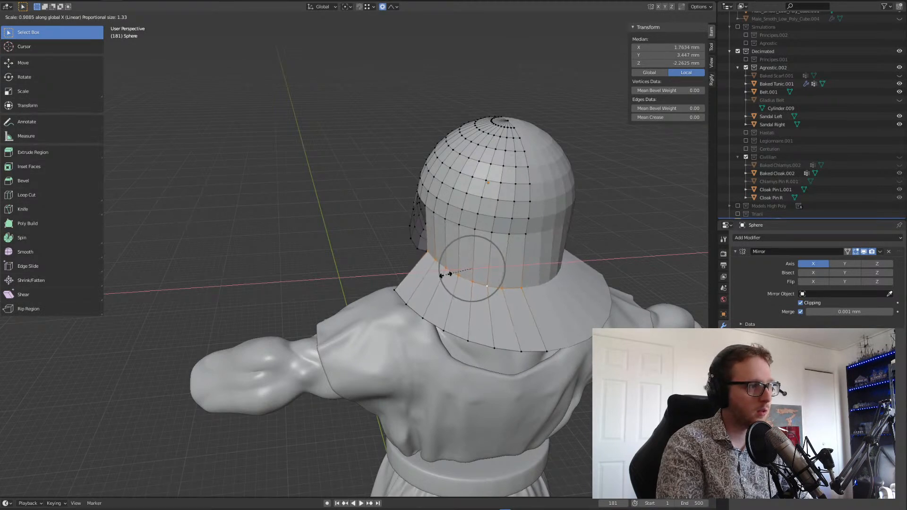
{"action": "left_click", "coordinate": [448, 274]}
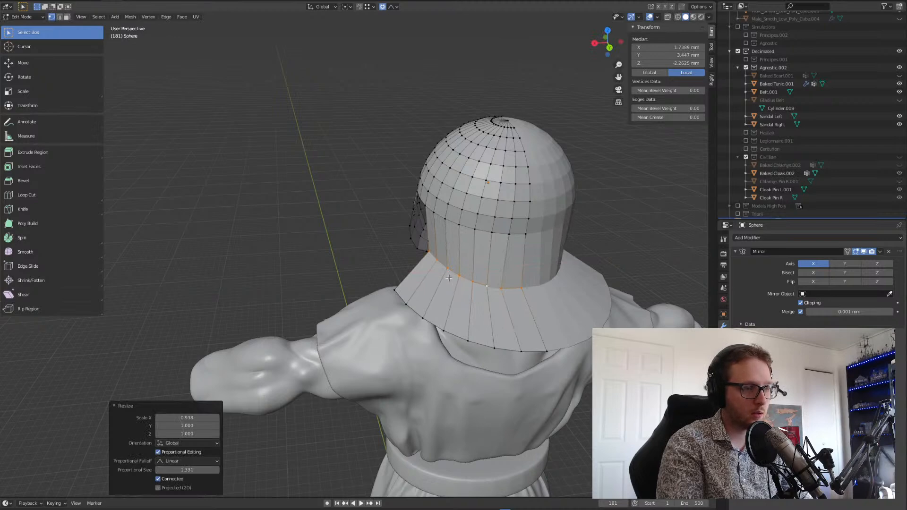
{"action": "key", "text": "g"}
{"action": "key", "text": "x"}
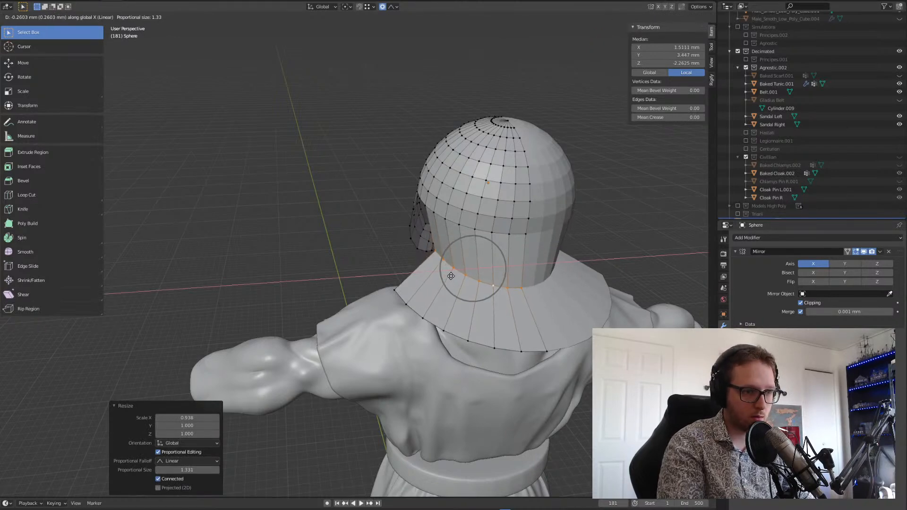
{"action": "left_click", "coordinate": [451, 275]}
- Add the outer rim to the selection and move the whole flared neck guard about -0.18 mm along Y
{"action": "middle_click_drag", "start_coordinate": [450, 275], "coordinate": [519, 257]}
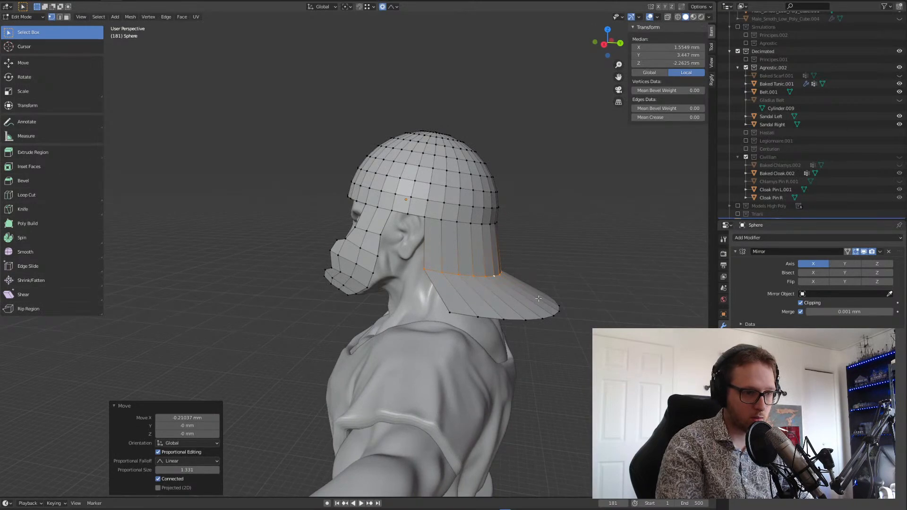
{"action": "left_click", "coordinate": [534, 319], "text": "alt+shift"}
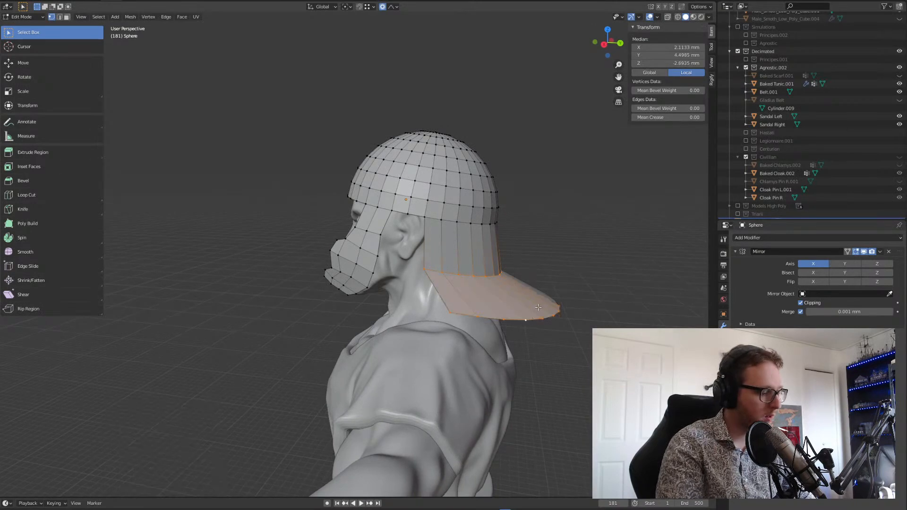
{"action": "key", "text": "g"}
{"action": "key", "text": "y"}
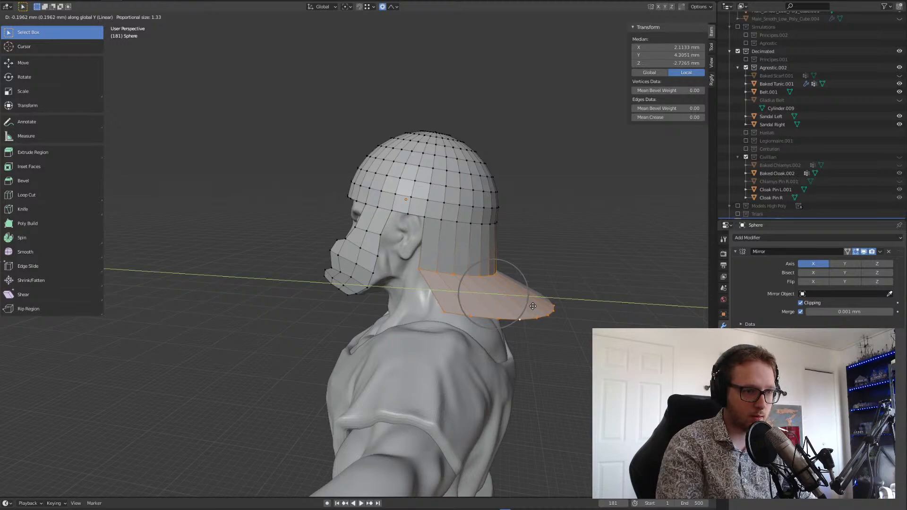
{"action": "left_click", "coordinate": [533, 307]}
- Move only the neck guard's outer rim about -0.29 mm along X and about -0.53 mm along Y
{"action": "middle_click_drag", "start_coordinate": [492, 259], "coordinate": [507, 280]}
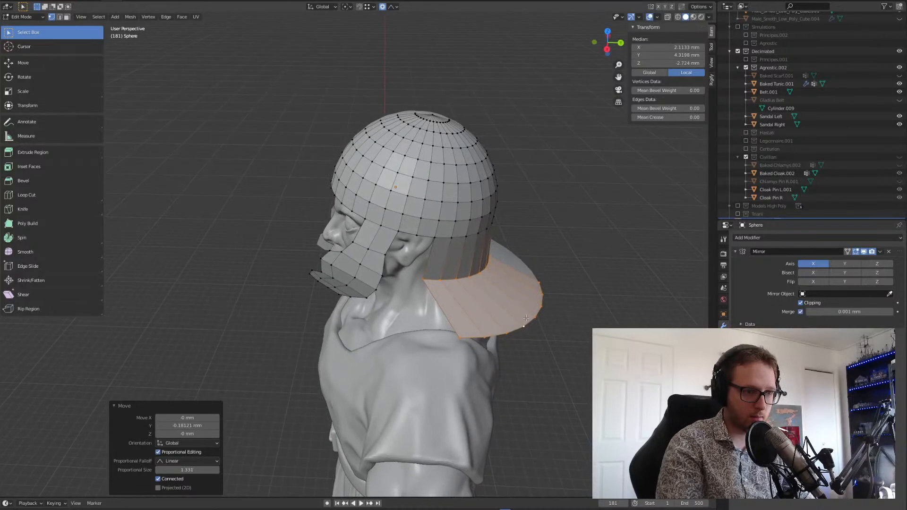
{"action": "left_click", "coordinate": [543, 338]}
{"action": "left_click", "coordinate": [533, 318], "text": "alt"}
{"action": "left_click", "coordinate": [545, 311]}
{"action": "left_click", "coordinate": [533, 321], "text": "alt"}
{"action": "key", "text": "g"}
{"action": "key", "text": "x"}
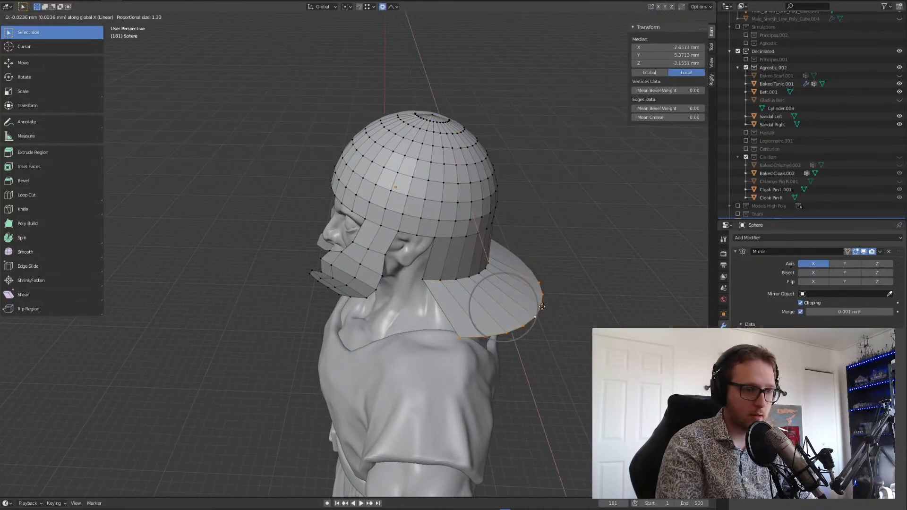
{"action": "left_click", "coordinate": [537, 304]}
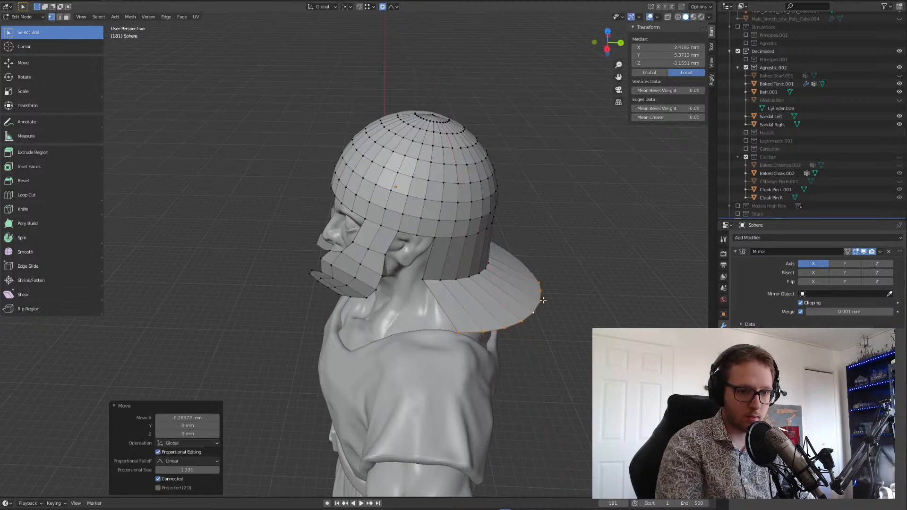
{"action": "key", "text": "g"}
{"action": "key", "text": "y"}
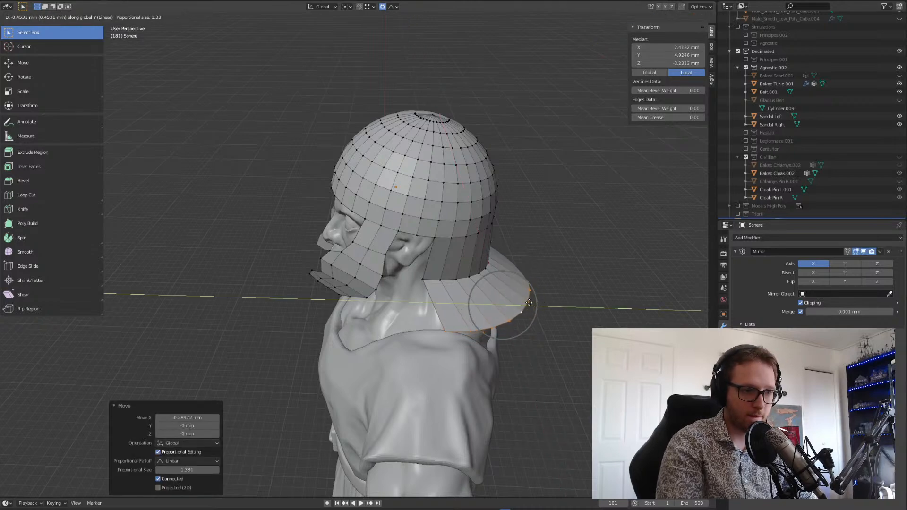
{"action": "left_click", "coordinate": [528, 303]}
- Rotate the neck guard's outer rim about -6.2° around Z and move it about 0.27 mm along X
{"action": "middle_click_drag", "start_coordinate": [528, 303], "coordinate": [407, 292]}
{"action": "key", "text": "r"}
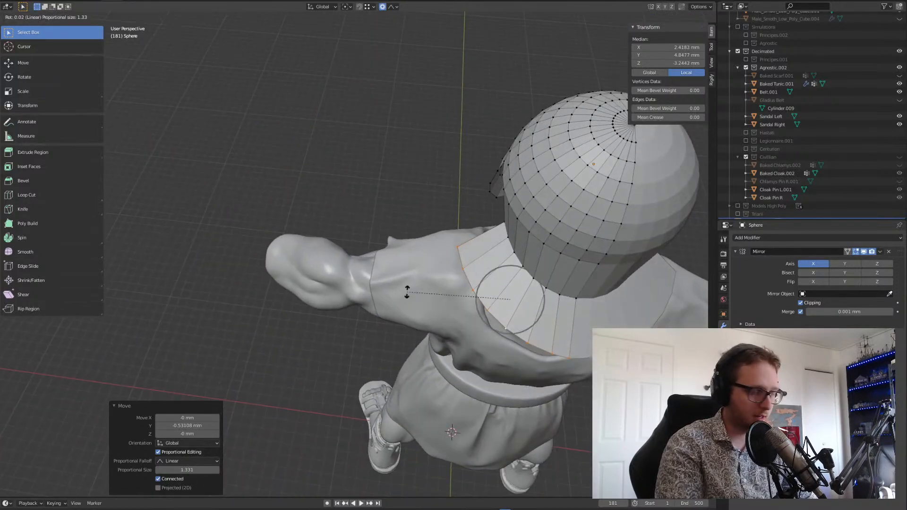
{"action": "key", "text": "z"}
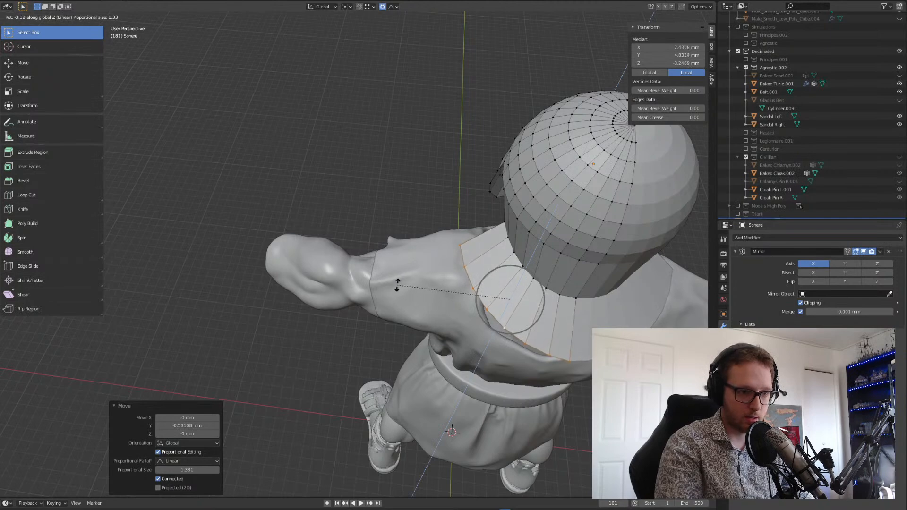
{"action": "left_click", "coordinate": [402, 280]}
{"action": "middle_click_drag", "start_coordinate": [401, 279], "coordinate": [473, 251]}
{"action": "key", "text": "g"}
{"action": "key", "text": "x"}
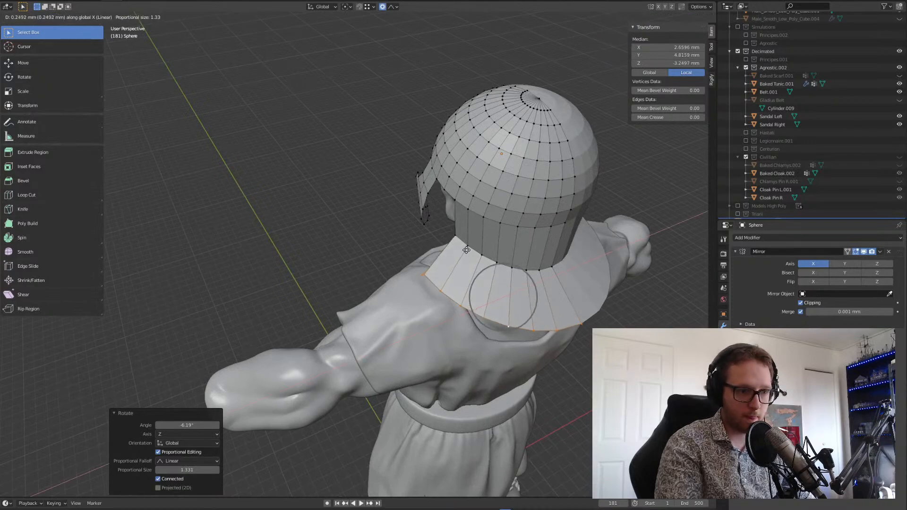
{"action": "left_click", "coordinate": [468, 252]}
- Select the cheek guard's lower faces, move them about -0.52 mm along X with proportional editing, and rotate them about 6.3° in the front view
{"action": "middle_click_drag", "start_coordinate": [467, 252], "coordinate": [540, 214]}
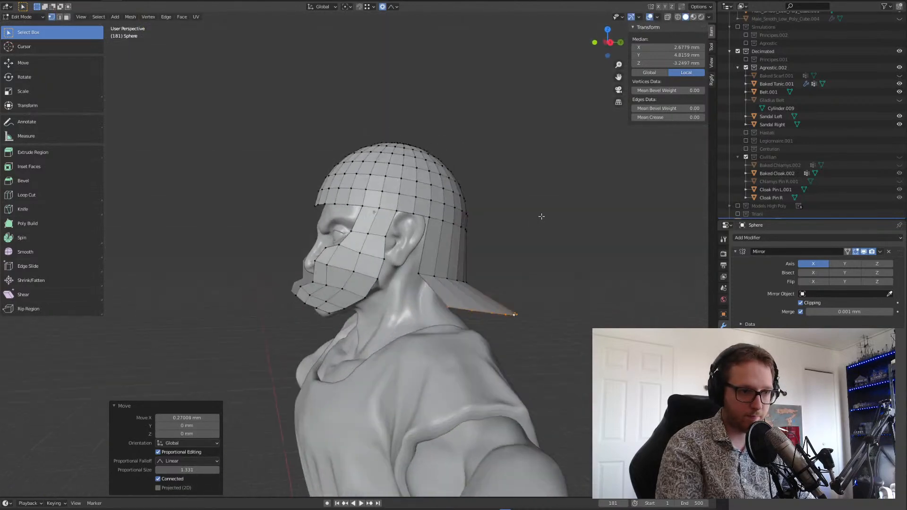
{"action": "left_click", "coordinate": [523, 324]}
{"action": "middle_click_drag", "start_coordinate": [492, 268], "coordinate": [552, 258]}
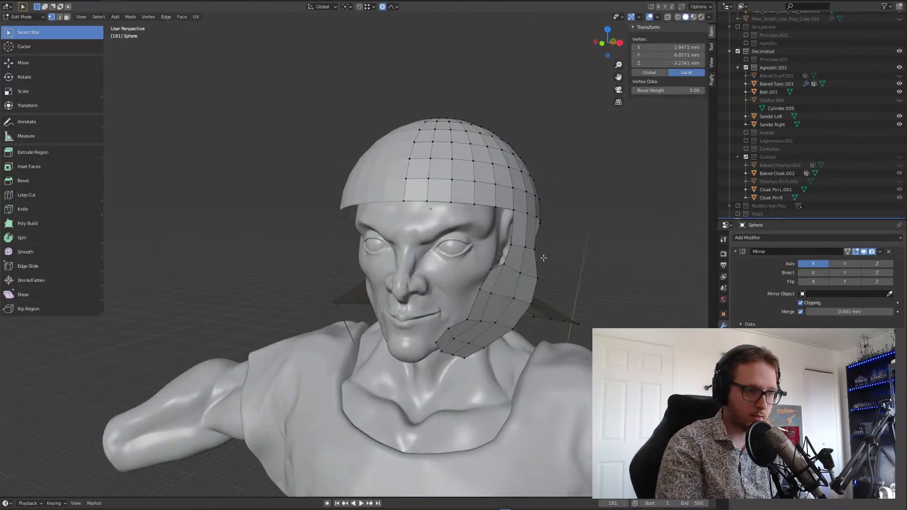
{"action": "middle_click_drag", "start_coordinate": [501, 280], "coordinate": [445, 272]}
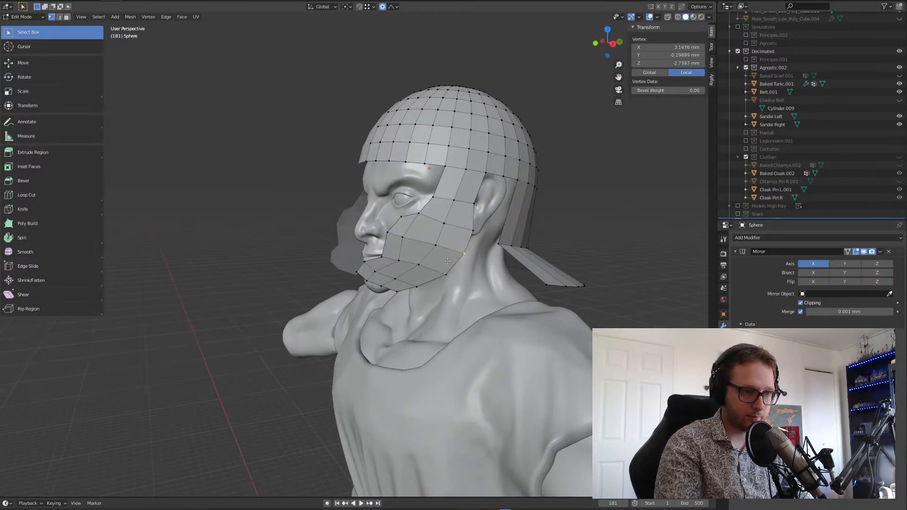
{"action": "left_click_drag", "start_coordinate": [361, 276], "coordinate": [355, 286]}
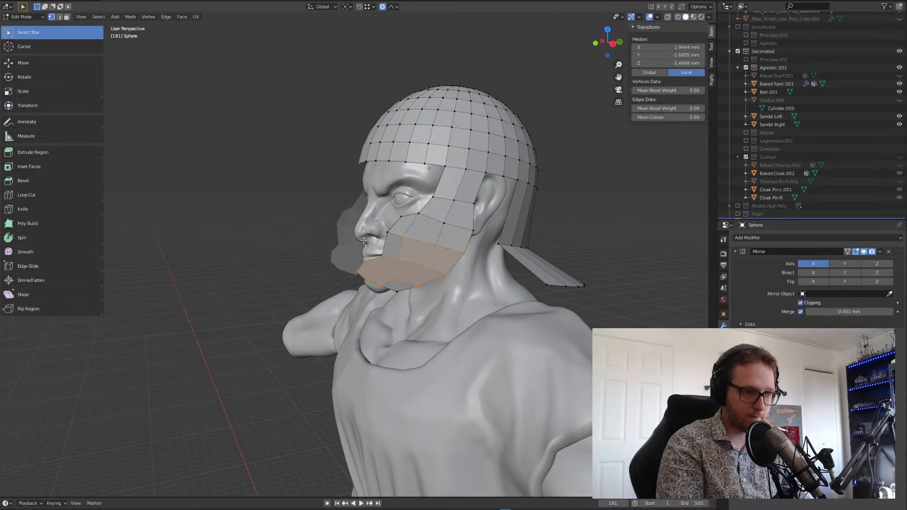
{"action": "left_click", "coordinate": [364, 223]}
{"action": "left_click_drag", "start_coordinate": [345, 235], "coordinate": [441, 272]}
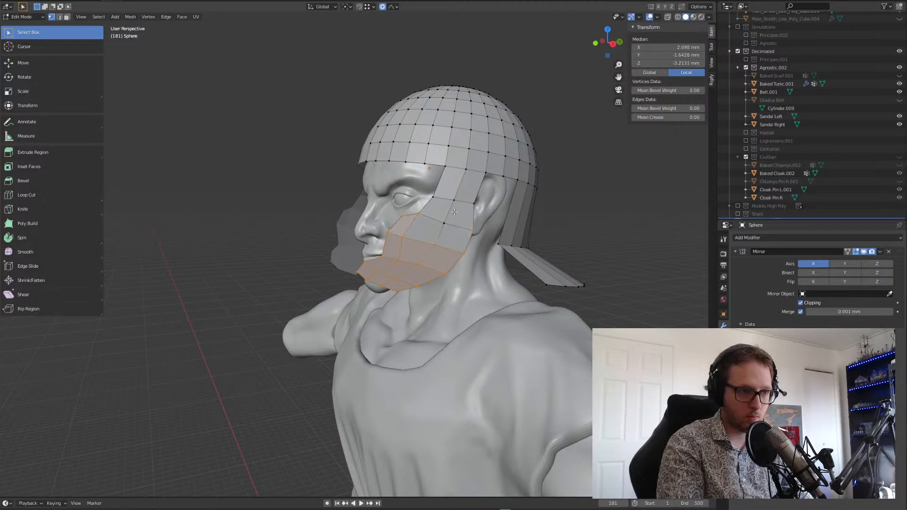
{"action": "middle_click_drag", "start_coordinate": [425, 245], "coordinate": [492, 226]}
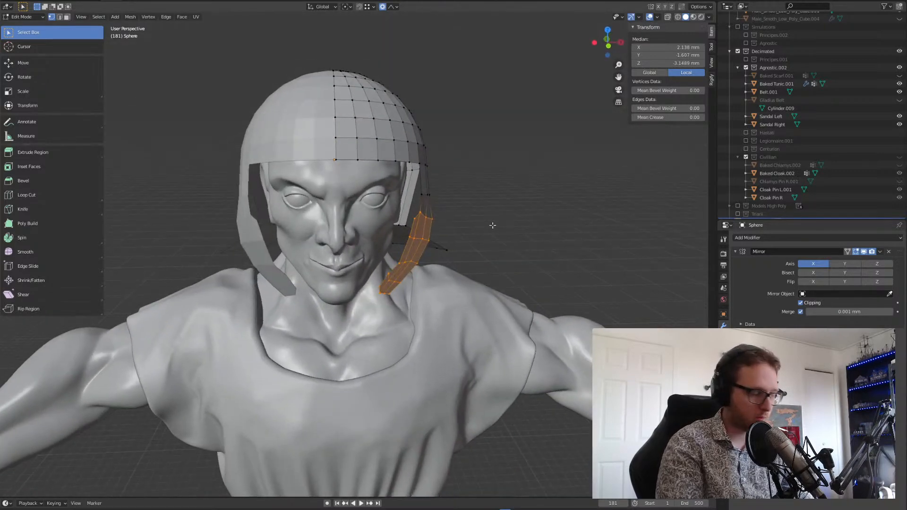
{"action": "key", "text": "g"}
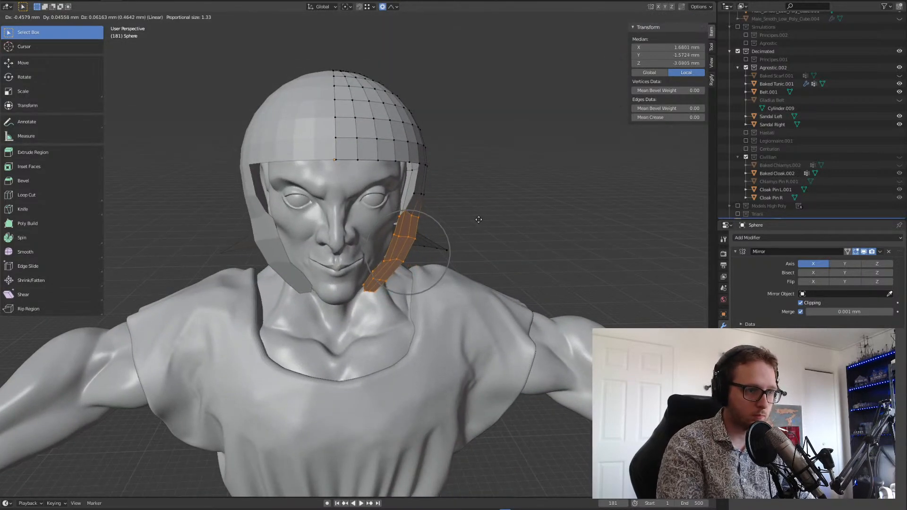
{"action": "left_click", "coordinate": [475, 220]}
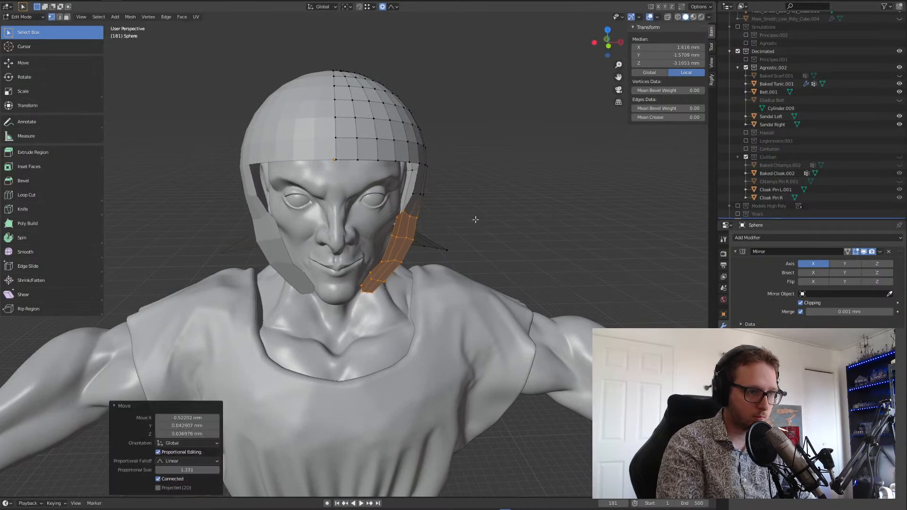
{"action": "key", "text": "r"}
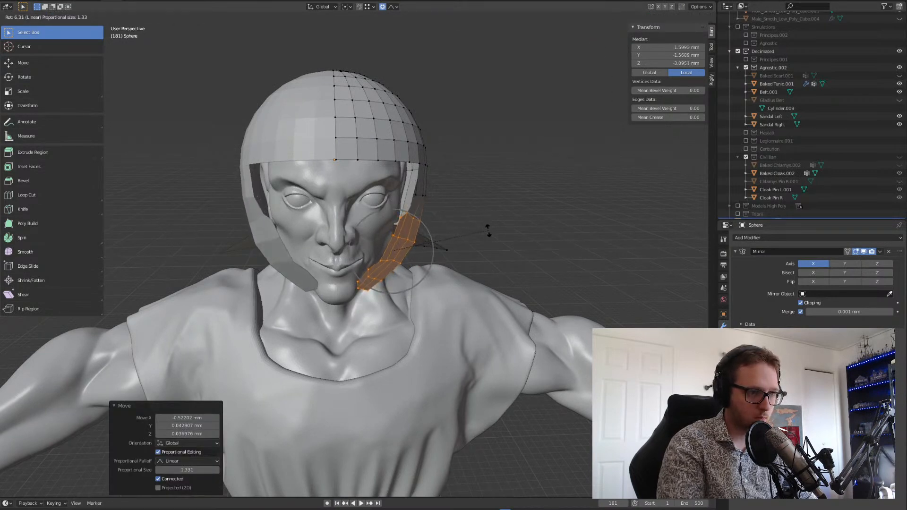
{"action": "left_click", "coordinate": [488, 230]}
- Select the cheek guard's edge row near eye level and move it about -0.1 mm along X
{"action": "middle_click_drag", "start_coordinate": [488, 204], "coordinate": [428, 237]}
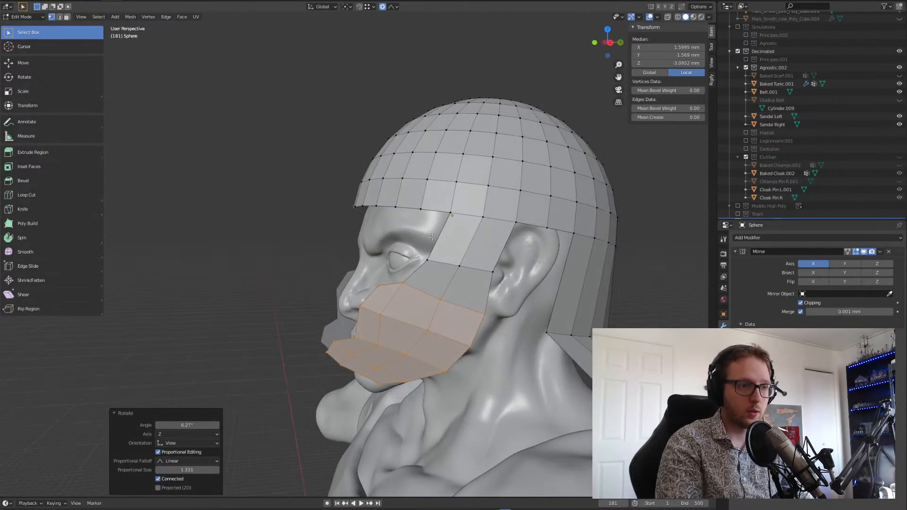
{"action": "left_click_drag", "start_coordinate": [399, 276], "coordinate": [400, 277]}
{"action": "middle_click_drag", "start_coordinate": [399, 277], "coordinate": [540, 254]}
{"action": "key", "text": "g"}
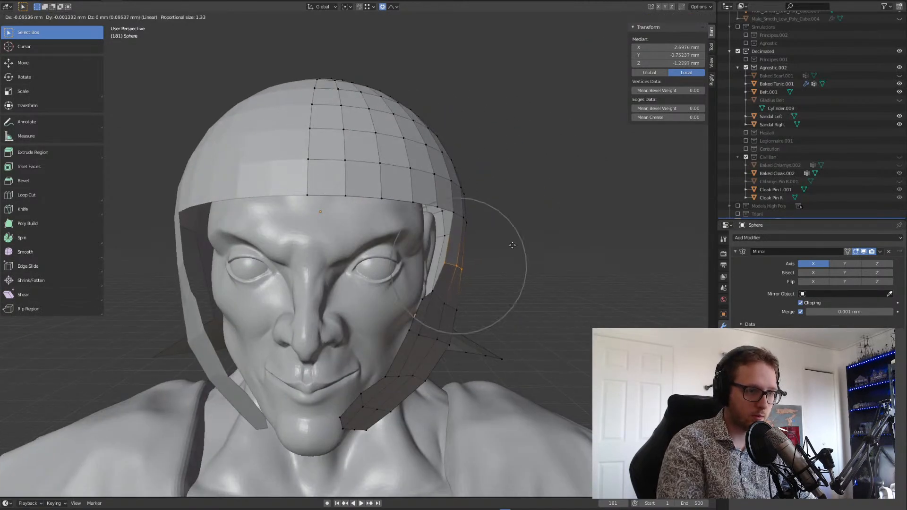
{"action": "left_click", "coordinate": [513, 243]}
{"action": "middle_click_drag", "start_coordinate": [508, 231], "coordinate": [466, 268]}
{"action": "key", "text": "g"}
{"action": "left_click", "coordinate": [408, 279]}
- Select the cheek guard's next edge row down and move it about 0.07 mm along X and -0.05 mm along Y
{"action": "left_click", "coordinate": [448, 296]}
{"action": "left_click", "coordinate": [425, 281], "text": "shift"}
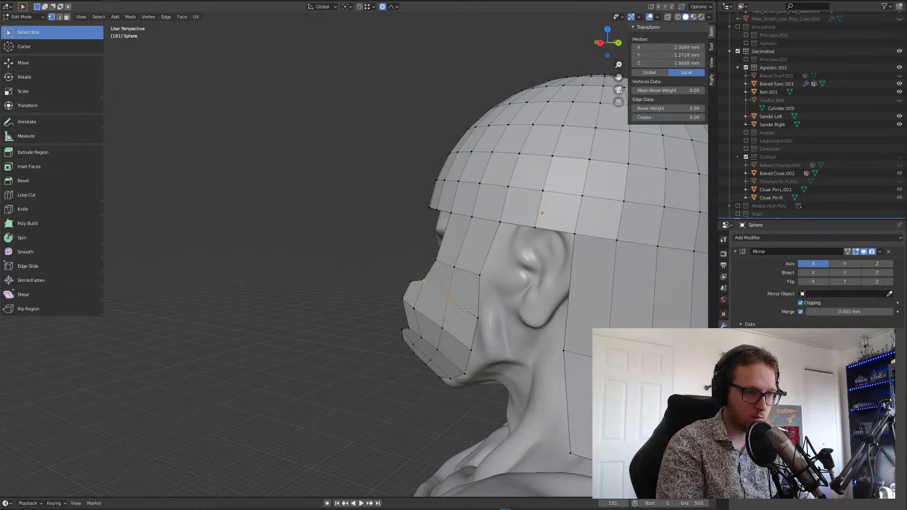
{"action": "middle_click_drag", "start_coordinate": [423, 290], "coordinate": [385, 283]}
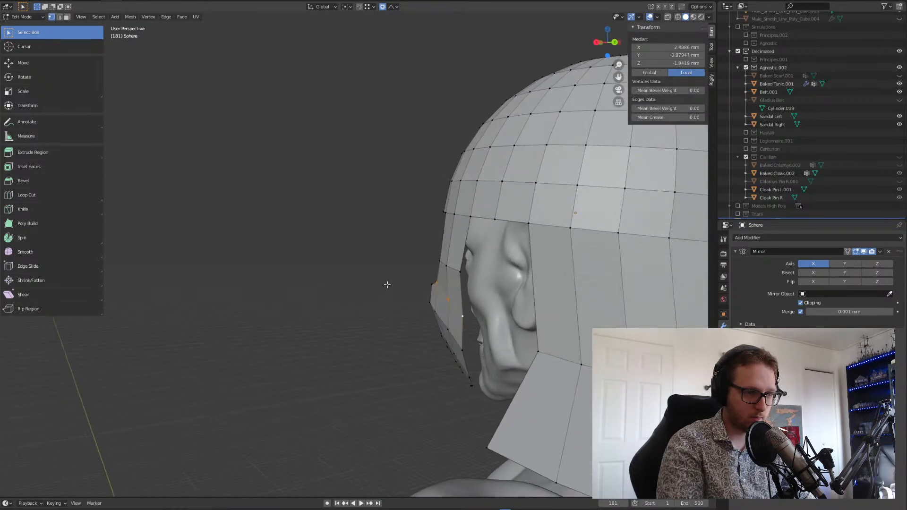
{"action": "key", "text": "s"}
{"action": "left_click", "coordinate": [437, 292]}
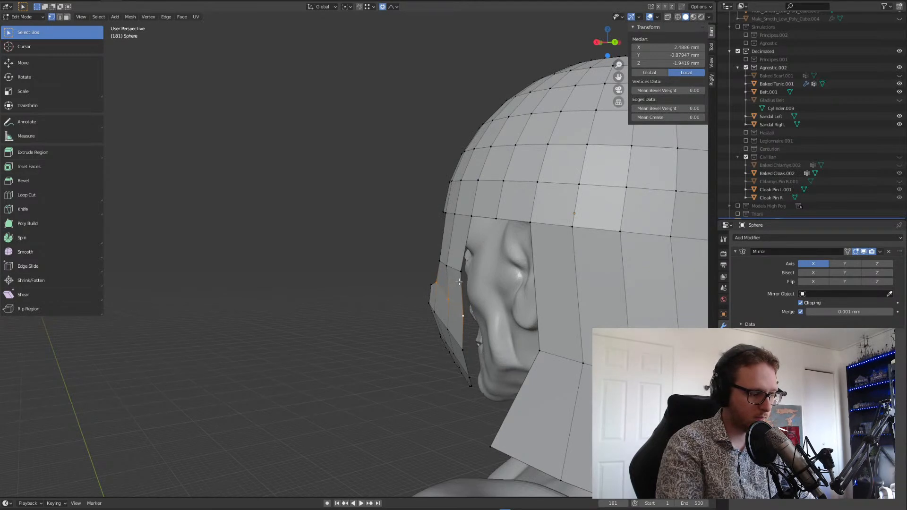
{"action": "key", "text": "g"}
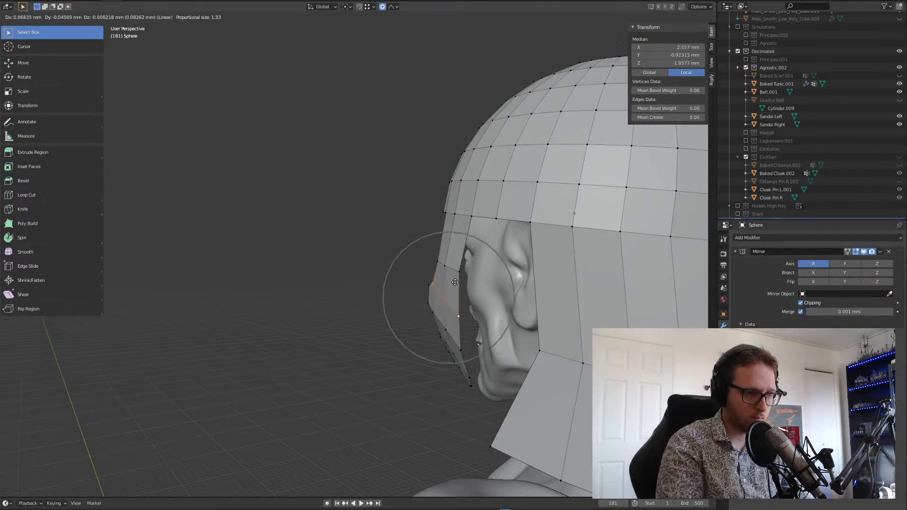
{"action": "left_click", "coordinate": [455, 283]}
{"action": "middle_click_drag", "start_coordinate": [455, 283], "coordinate": [458, 255]}
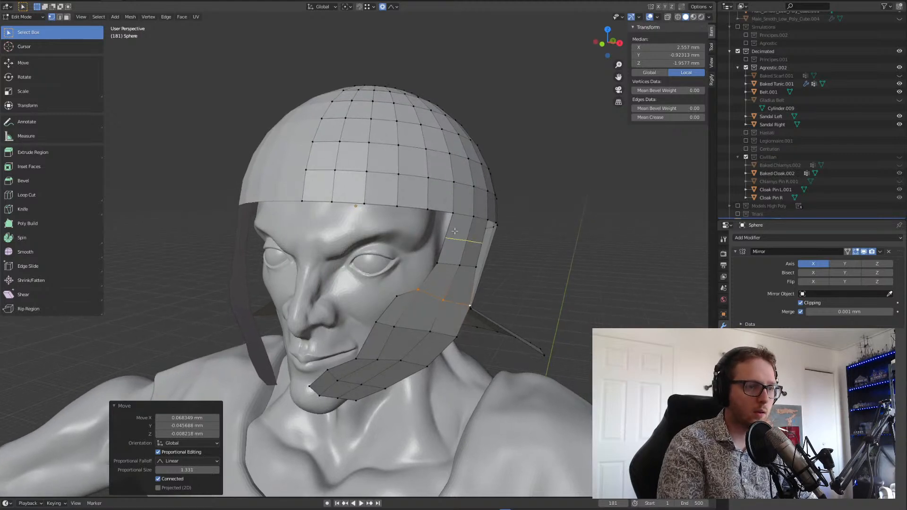
- Cut an edge loop across the cheek guard's uppermost faces, sliding it toward the helmet bowl with a factor of about 0.62
{"action": "key", "text": "g"}
{"action": "key", "text": "g"}
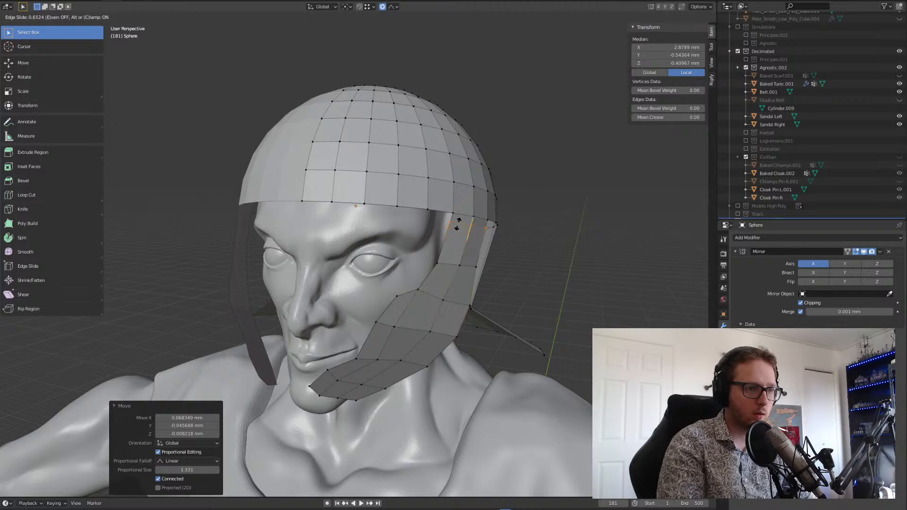
{"action": "left_click", "coordinate": [457, 230]}
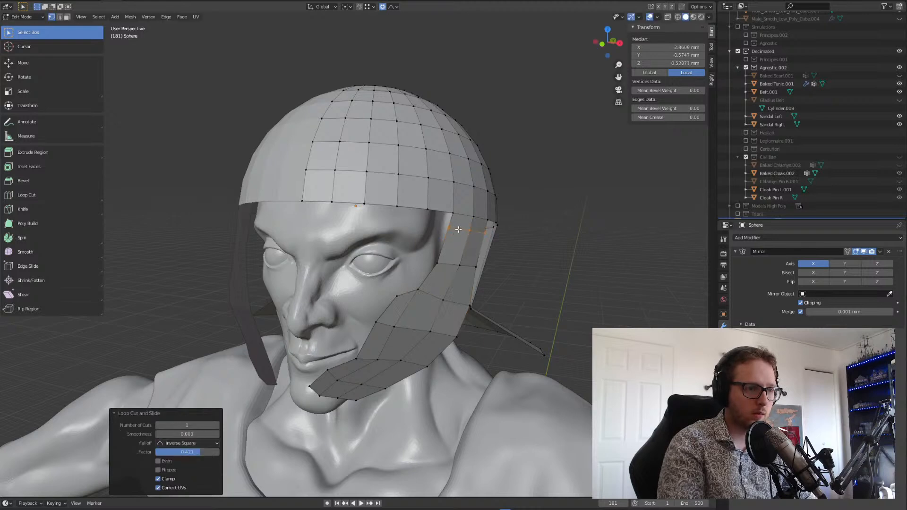
{"action": "key", "text": "g"}
{"action": "left_click", "coordinate": [491, 228]}
{"action": "key", "text": "ctrl+z"}
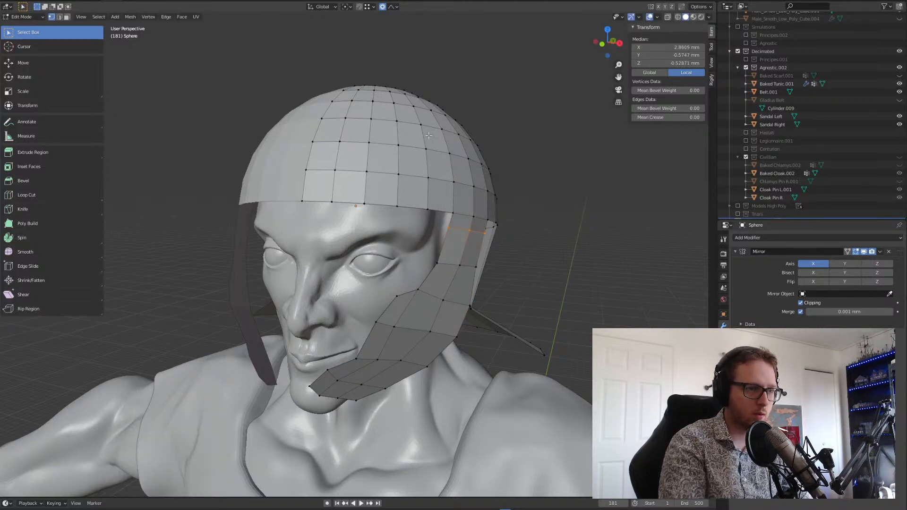
- Move the new edge loop about -0.16 mm along X with proportional editing off
{"action": "key", "text": "g"}
{"action": "key", "text": "x"}
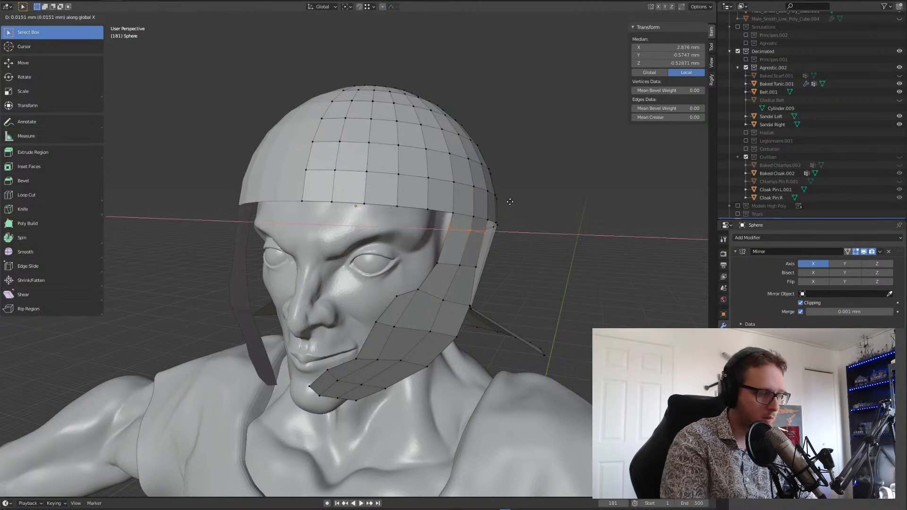
{"action": "left_click", "coordinate": [501, 199]}
{"action": "middle_click_drag", "start_coordinate": [500, 199], "coordinate": [474, 260]}
- Select the whole cheek guard from the new edge loop downward and try scaling it uniformly to about 0.94
{"action": "left_click", "coordinate": [500, 239]}
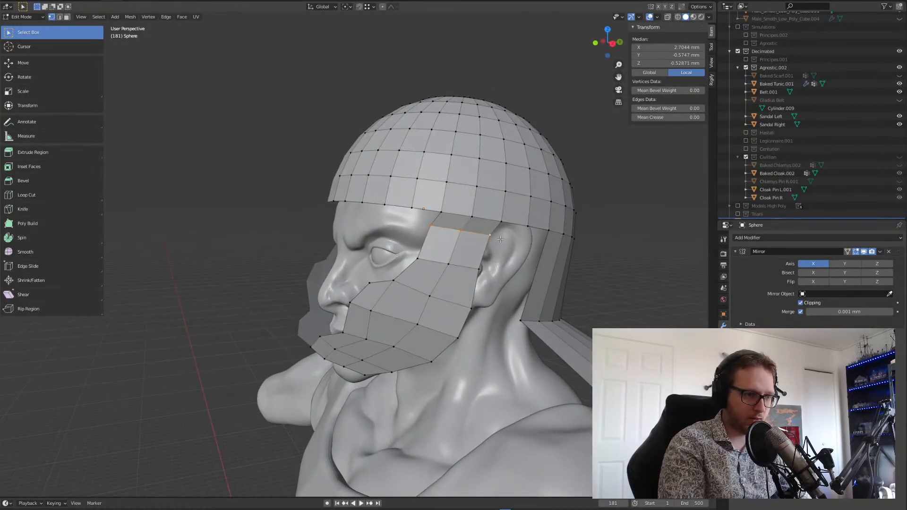
{"action": "left_click_drag", "start_coordinate": [505, 252], "coordinate": [273, 377]}
{"action": "middle_click_drag", "start_coordinate": [355, 366], "coordinate": [472, 343]}
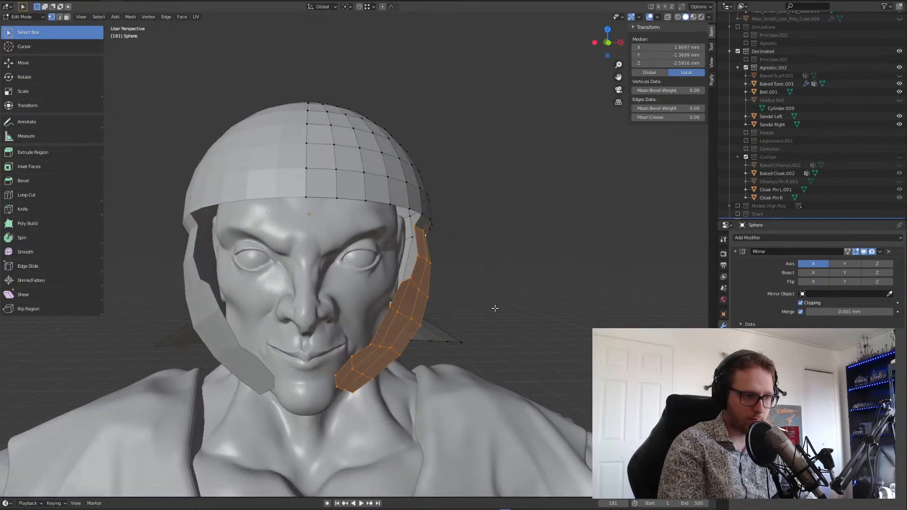
{"action": "middle_click_drag", "start_coordinate": [493, 308], "coordinate": [508, 317]}
{"action": "middle_click_drag", "start_coordinate": [513, 286], "coordinate": [516, 293]}
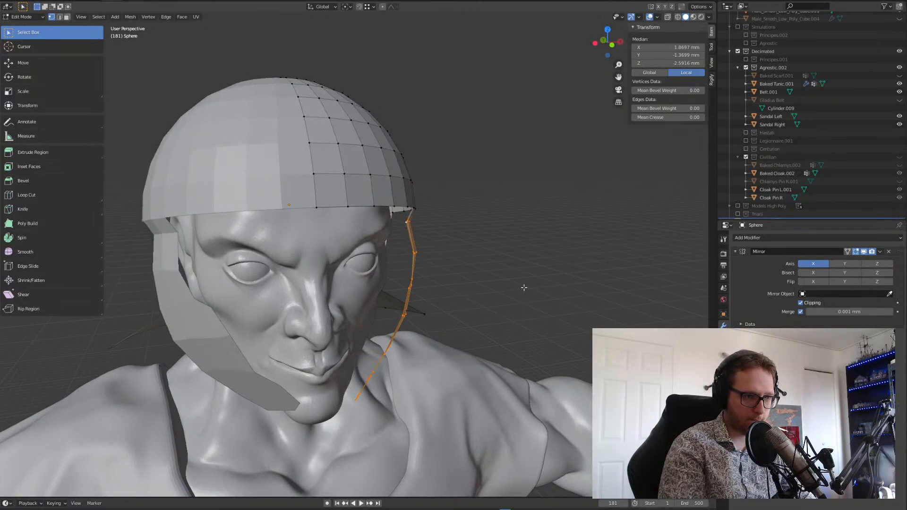
{"action": "key", "text": "s"}
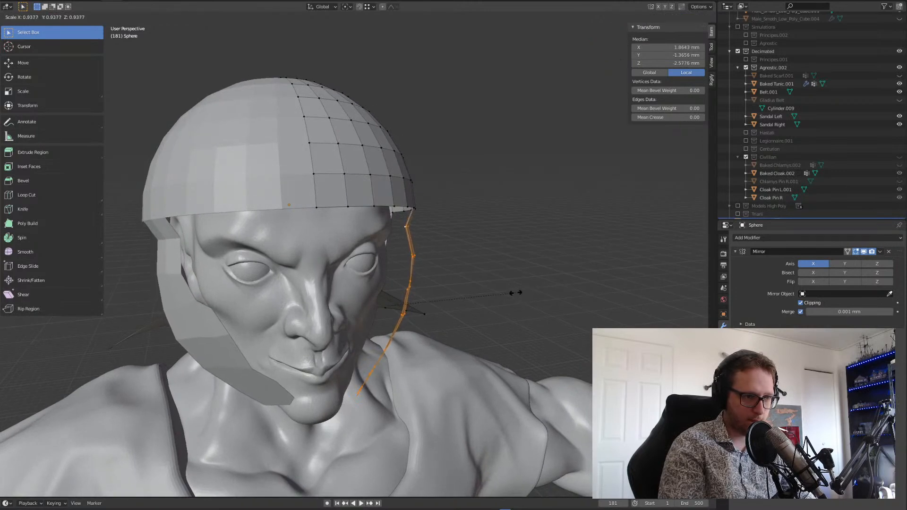
{"action": "left_click", "coordinate": [515, 291]}
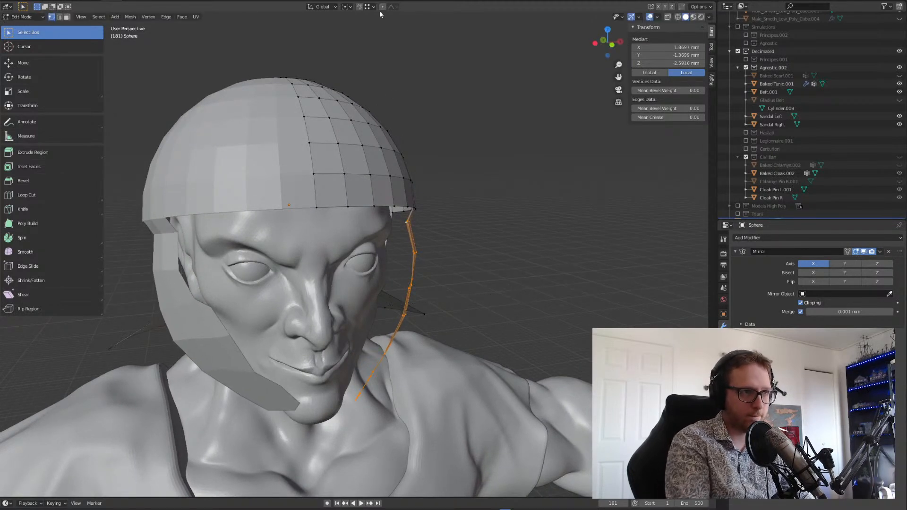
- Set the transform orientation to Normal and scale the selected cheek guard to about 0.81 along its normal Z axis
{"action": "left_click", "coordinate": [346, 7]}
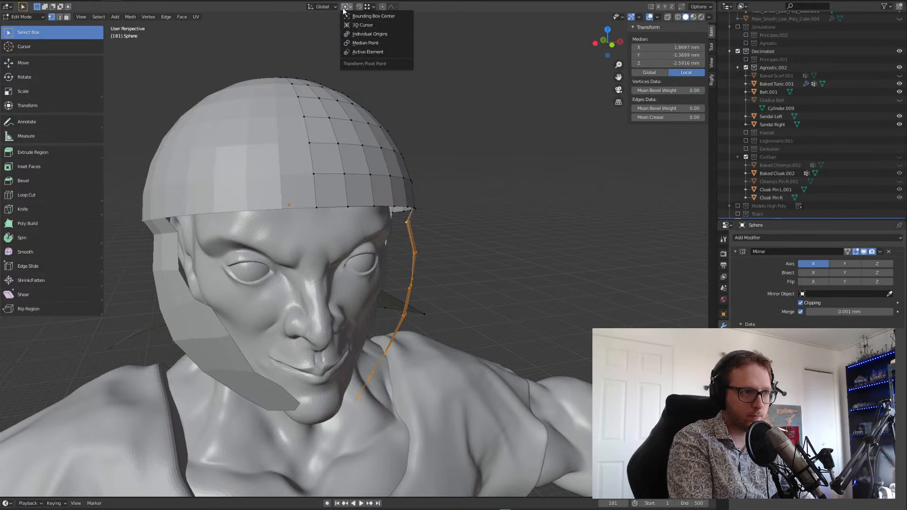
{"action": "left_click", "coordinate": [332, 9]}
{"action": "left_click", "coordinate": [332, 8]}
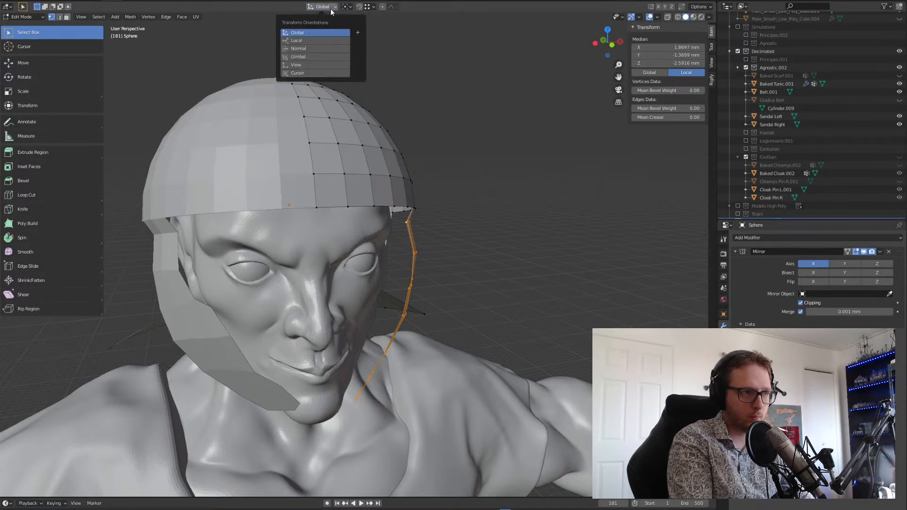
{"action": "left_click", "coordinate": [308, 48]}
{"action": "key", "text": "s"}
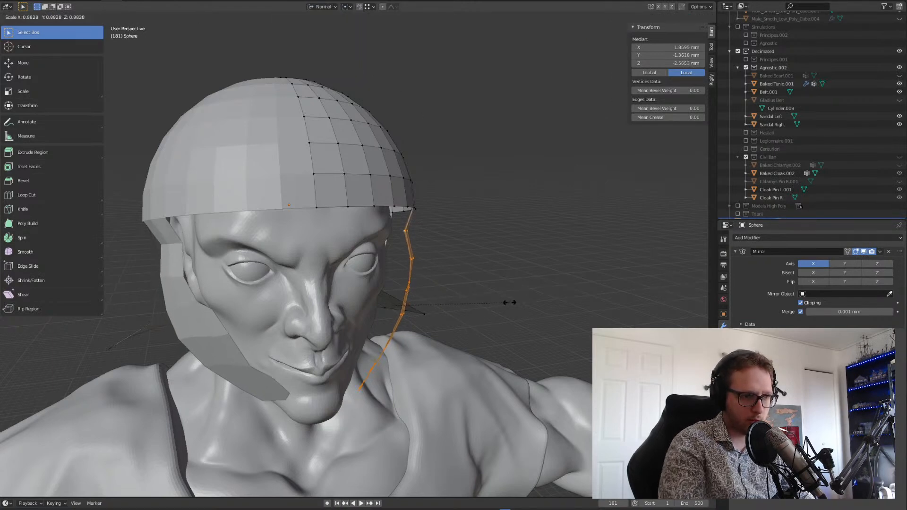
{"action": "key", "text": "z"}
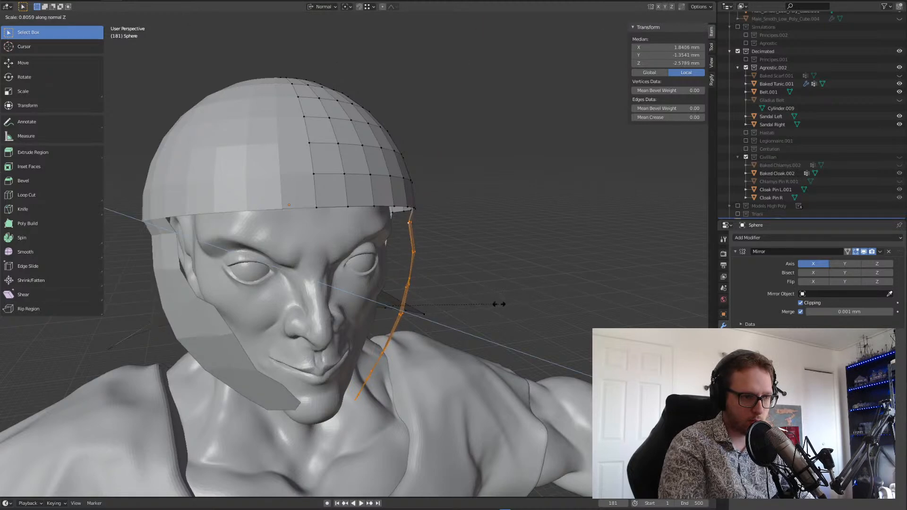
{"action": "left_click", "coordinate": [499, 303]}
- Rotate the selected cheek guard about 2.8° around the global Z axis
{"action": "middle_click_drag", "start_coordinate": [500, 304], "coordinate": [440, 264]}
{"action": "middle_click_drag", "start_coordinate": [405, 268], "coordinate": [494, 272]}
{"action": "key", "text": "r"}
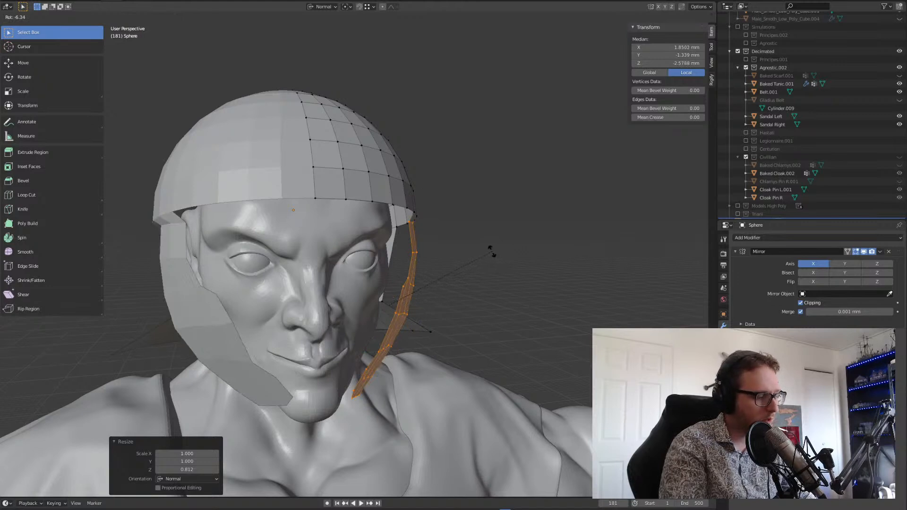
{"action": "key", "text": "y"}
{"action": "key", "text": "z"}
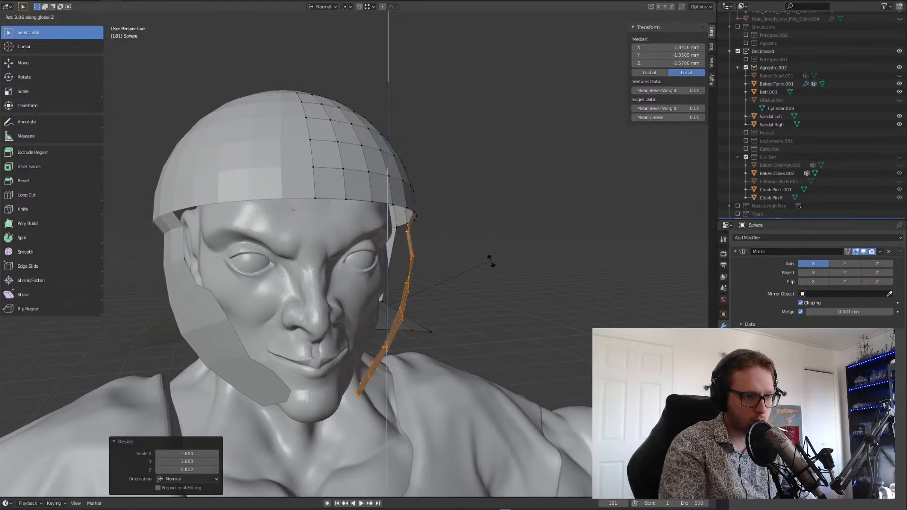
{"action": "left_click", "coordinate": [490, 261]}
- Move the selected cheek guard backward about 0.14 mm along Y and 0.05 mm along X
{"action": "middle_click_drag", "start_coordinate": [492, 257], "coordinate": [401, 248]}
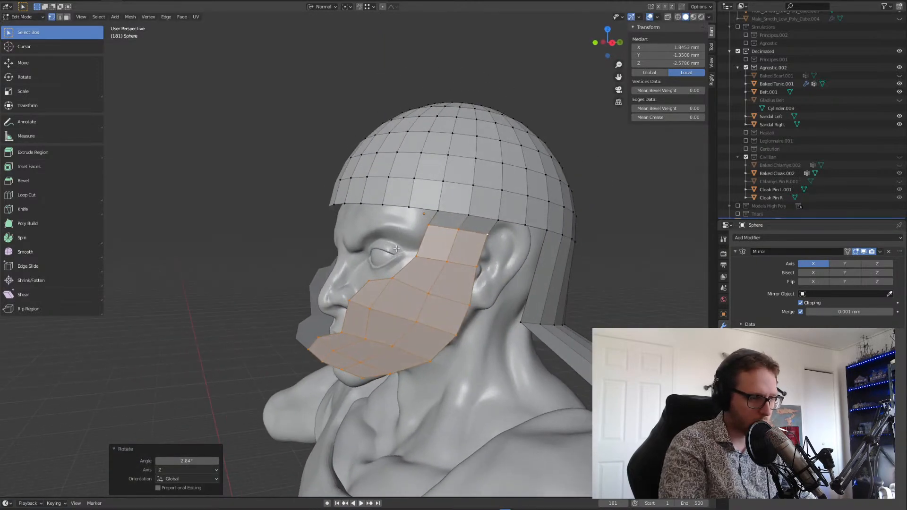
{"action": "key", "text": "g"}
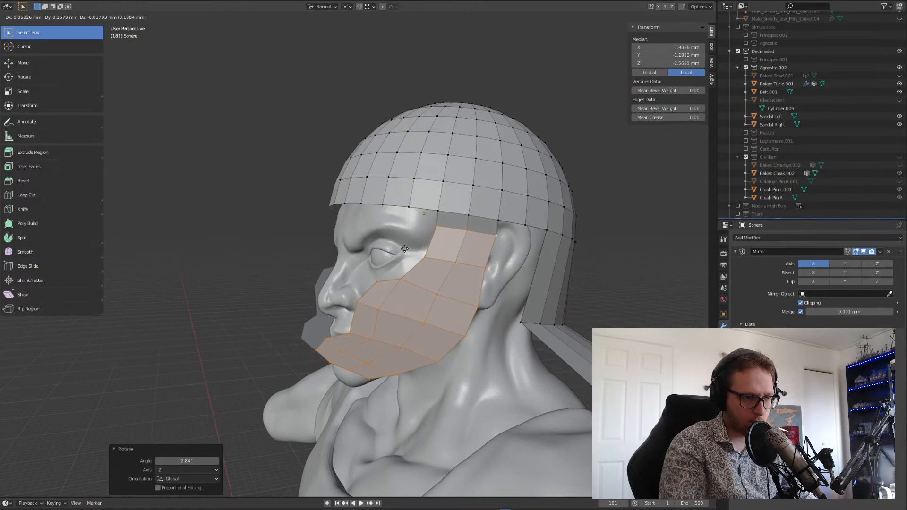
{"action": "left_click", "coordinate": [405, 248]}
- Rotate the selected cheek guard about -4.5° around the view axis, and move it about 0.23 mm down and 0.08 mm backward along Y
{"action": "middle_click_drag", "start_coordinate": [405, 249], "coordinate": [423, 263]}
{"action": "middle_click_drag", "start_coordinate": [485, 251], "coordinate": [534, 253]}
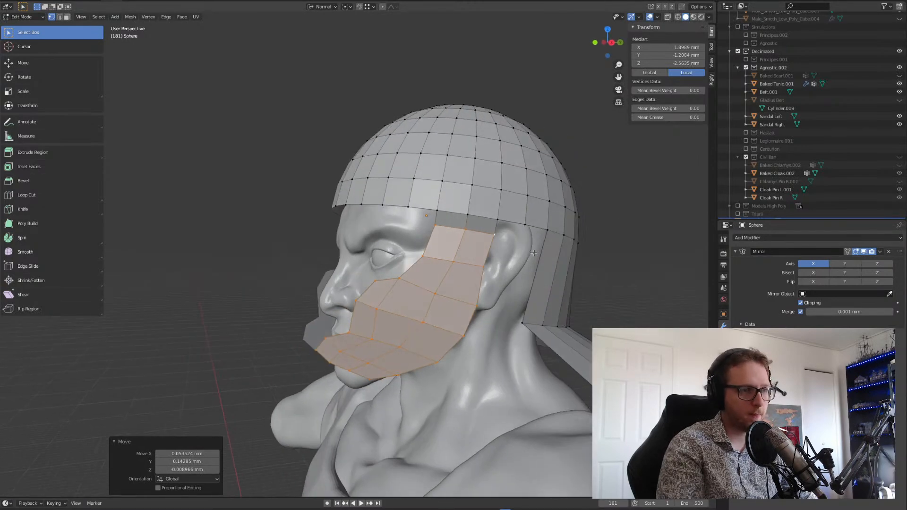
{"action": "key", "text": "r"}
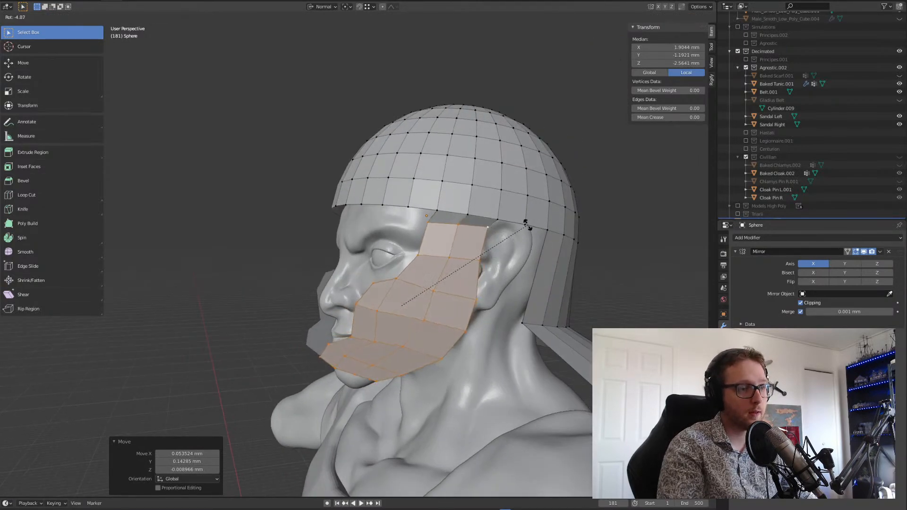
{"action": "left_click", "coordinate": [526, 228]}
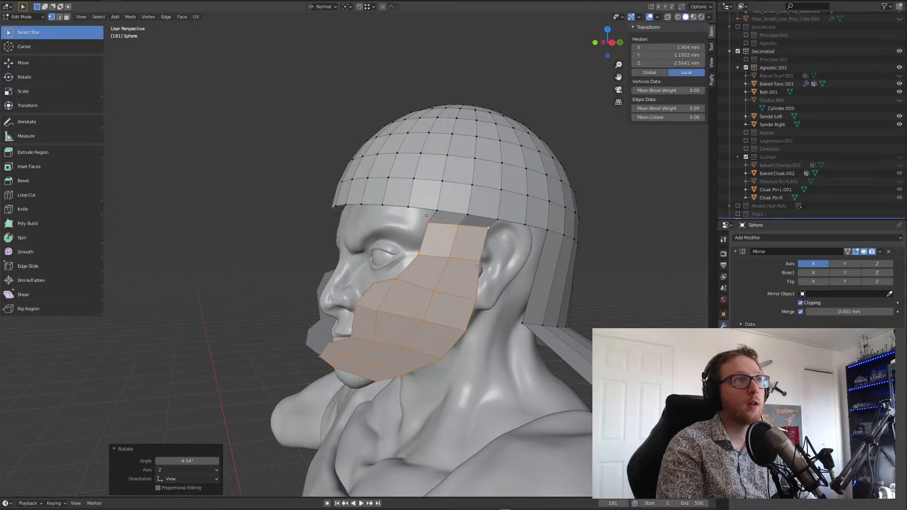
{"action": "key", "text": "g"}
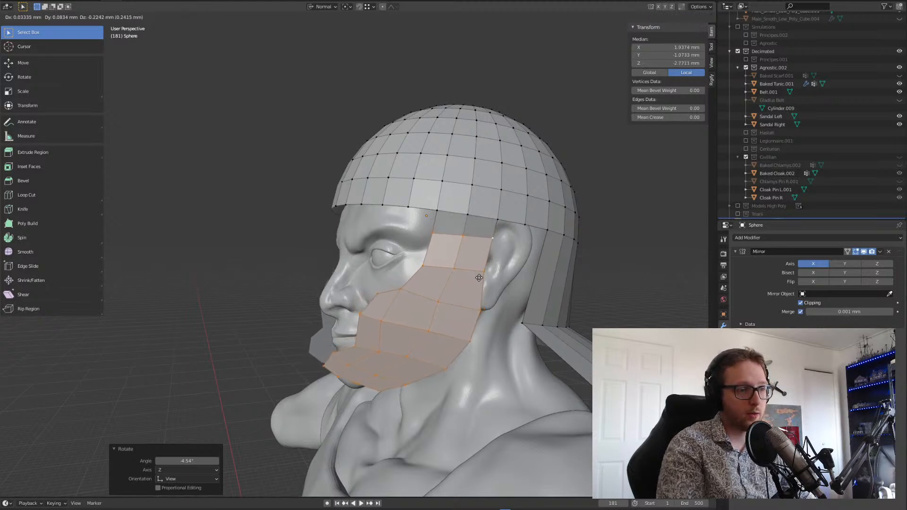
{"action": "left_click", "coordinate": [479, 277]}
- Rotate the selected cheek guard about -2° around the view axis, and move it about 0.11 mm backward along Y and 0.06 mm down
{"action": "middle_click_drag", "start_coordinate": [480, 278], "coordinate": [404, 334]}
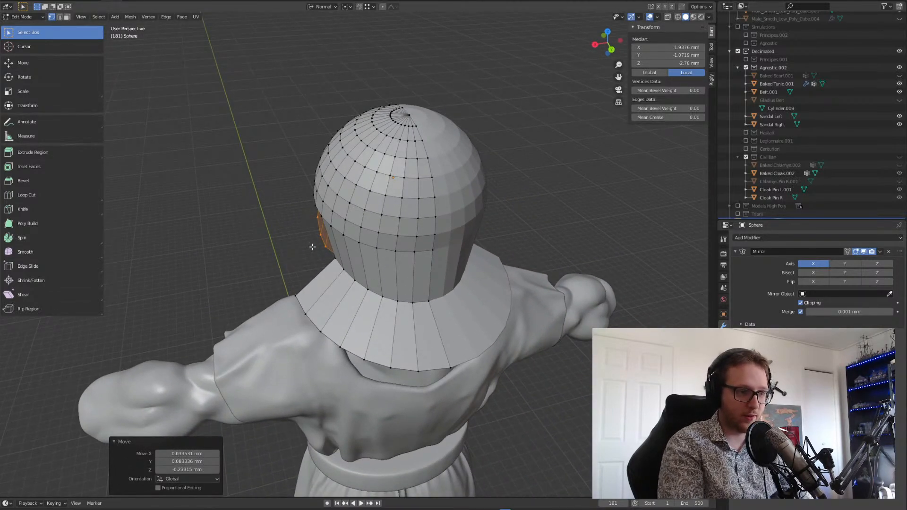
{"action": "middle_click_drag", "start_coordinate": [347, 281], "coordinate": [405, 292]}
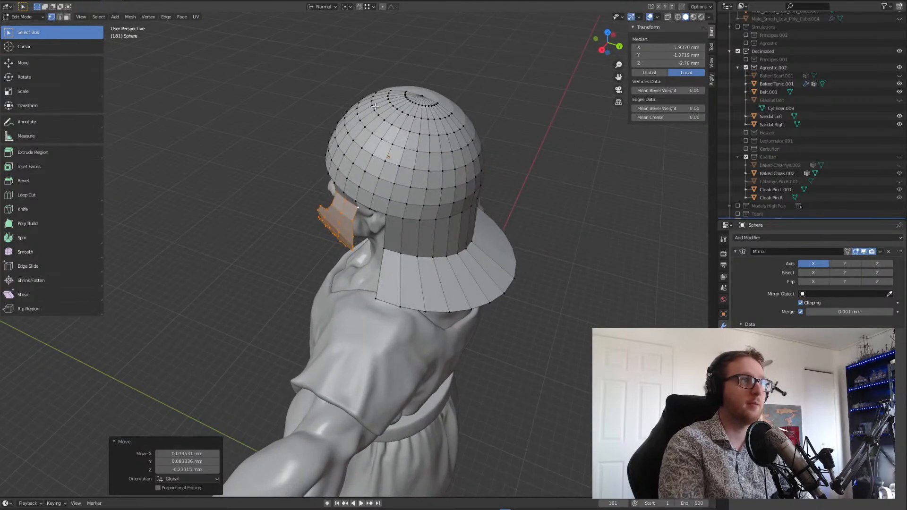
{"action": "middle_click_drag", "start_coordinate": [392, 136], "coordinate": [447, 148]}
{"action": "scroll", "coordinate": [397, 168], "scroll_direction": "up", "scroll_amount": 2}
{"action": "scroll", "coordinate": [397, 169], "scroll_direction": "up", "scroll_amount": 3}
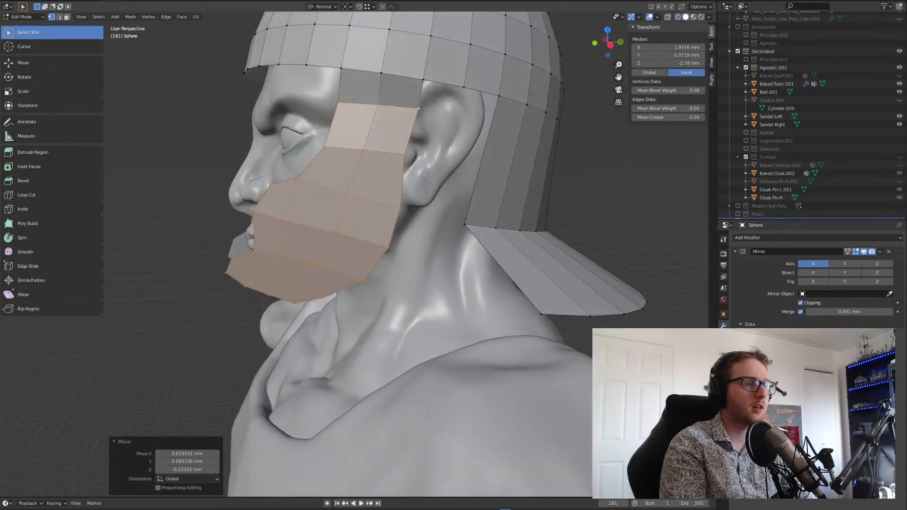
{"action": "key", "text": "r"}
{"action": "left_click", "coordinate": [447, 149]}
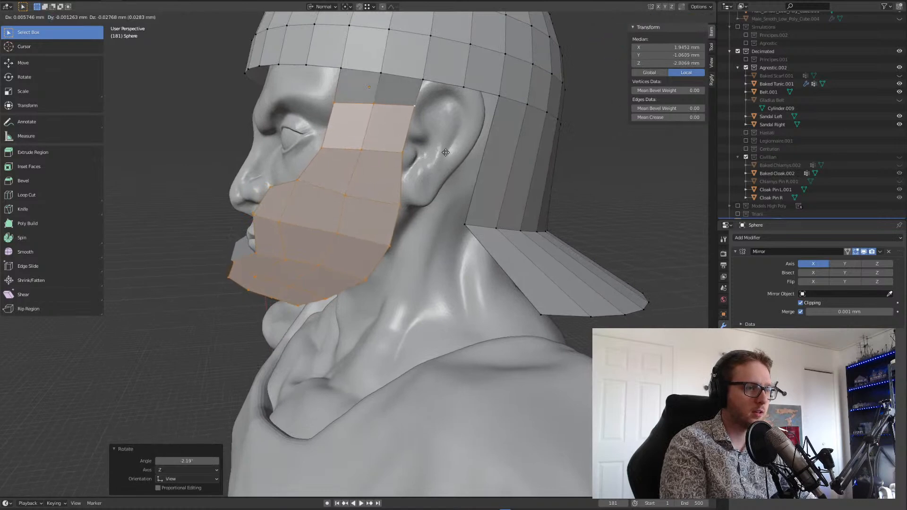
{"action": "key", "text": "g"}
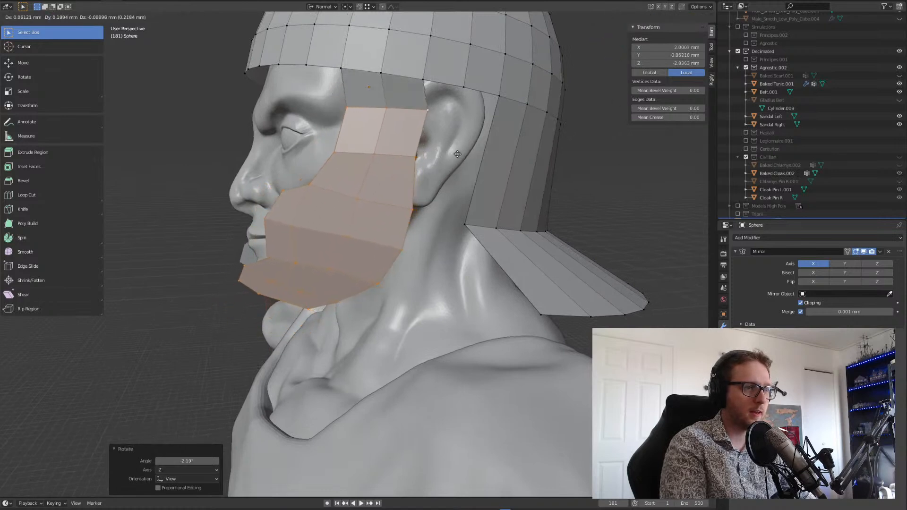
{"action": "left_click", "coordinate": [455, 153]}
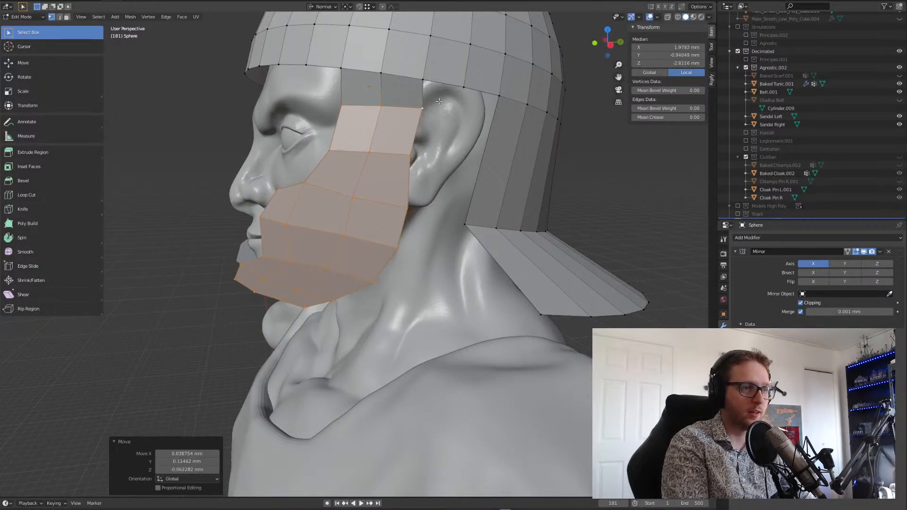
- Move the rear vertices of the cheek guard's upper edge about 0.20 mm forward along Y, and the front vertex about 0.04 mm forward
{"action": "left_click_drag", "start_coordinate": [368, 115], "coordinate": [368, 115]}
{"action": "key", "text": "g"}
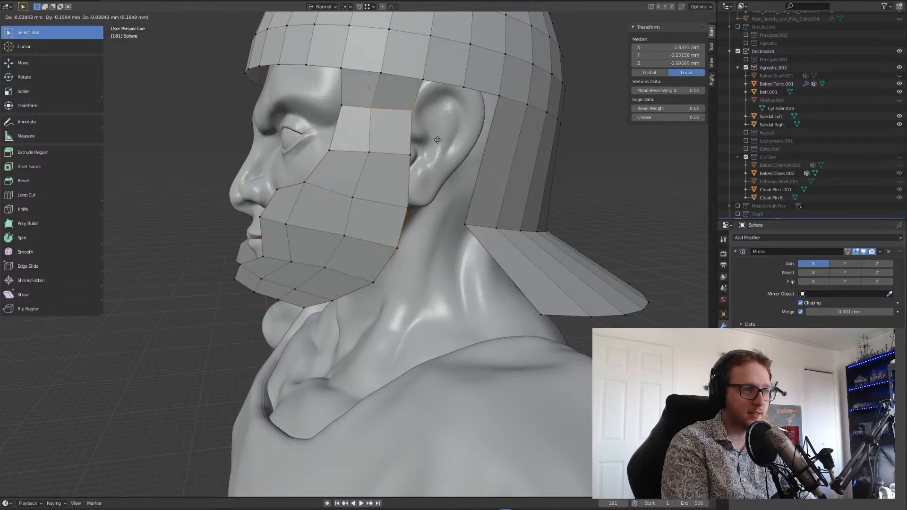
{"action": "left_click", "coordinate": [401, 135]}
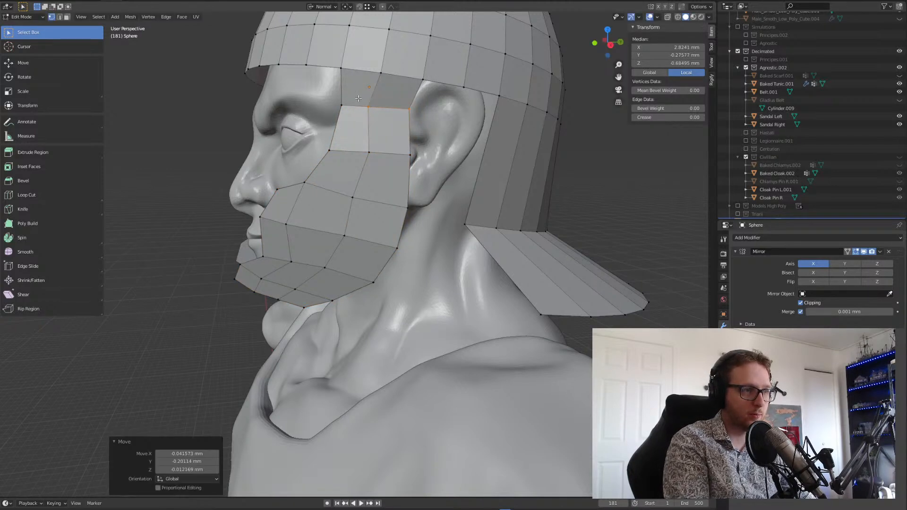
{"action": "left_click_drag", "start_coordinate": [322, 119], "coordinate": [322, 119]}
{"action": "key", "text": "g"}
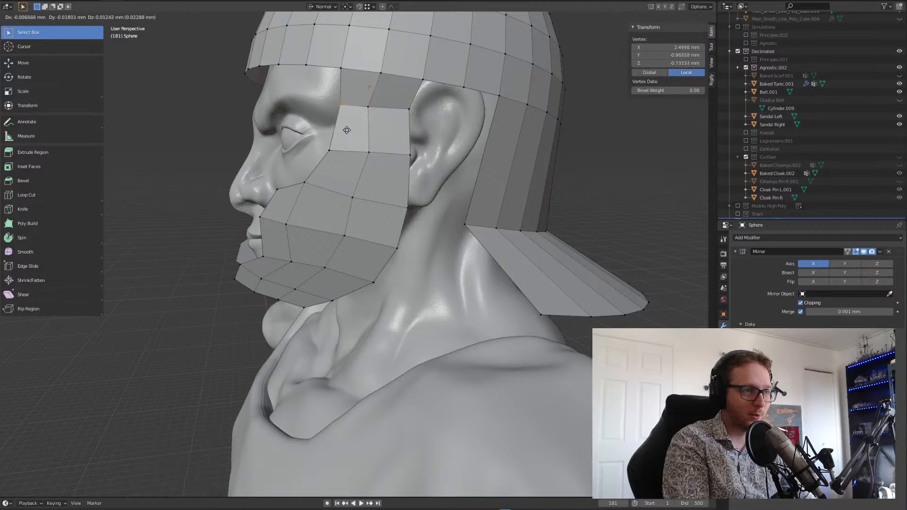
{"action": "left_click", "coordinate": [348, 130]}
- Select the vertices along the cheek guard's upper edge and raise them about 0.12 mm along Z toward the helmet rim
{"action": "middle_click_drag", "start_coordinate": [347, 130], "coordinate": [364, 191]}
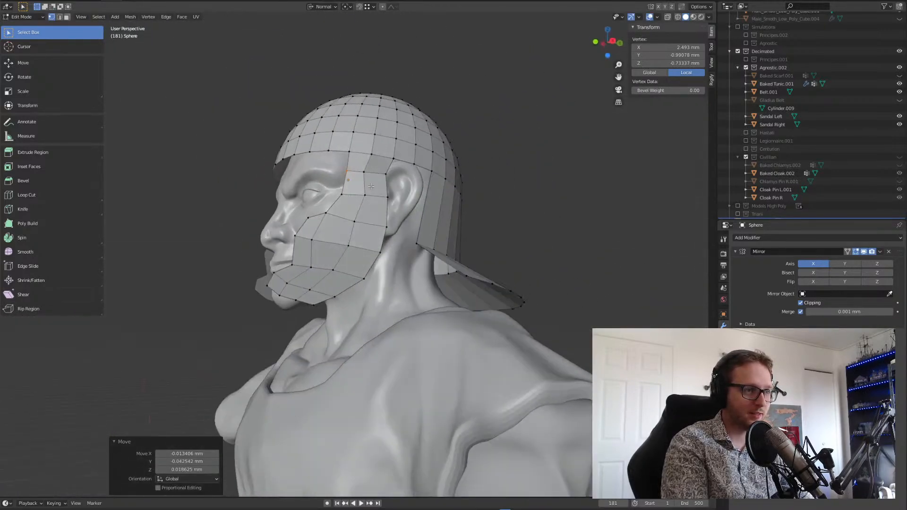
{"action": "left_click_drag", "start_coordinate": [326, 187], "coordinate": [327, 187]}
{"action": "middle_click_drag", "start_coordinate": [357, 215], "coordinate": [371, 201]}
{"action": "key", "text": "g"}
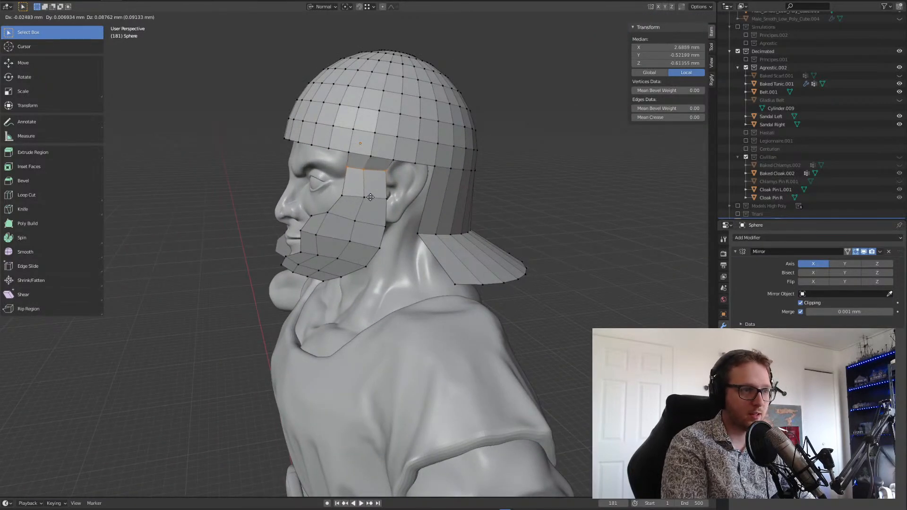
{"action": "left_click", "coordinate": [369, 197]}
{"action": "middle_click_drag", "start_coordinate": [434, 145], "coordinate": [421, 175]}
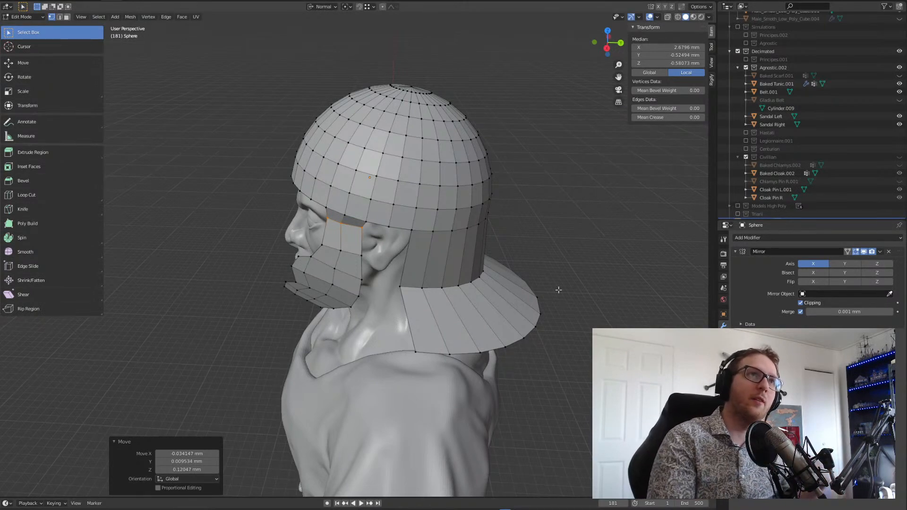
- Show the model as wireframe in front orthographic view and select the helmet's dome down to the cheek guard's upper edge
{"action": "middle_click_drag", "start_coordinate": [400, 196], "coordinate": [512, 135]}
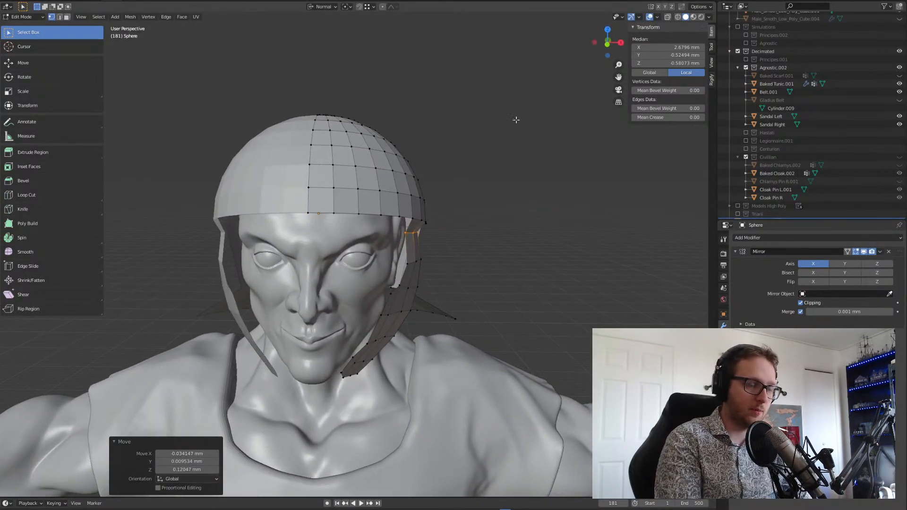
{"action": "left_click", "coordinate": [679, 17]}
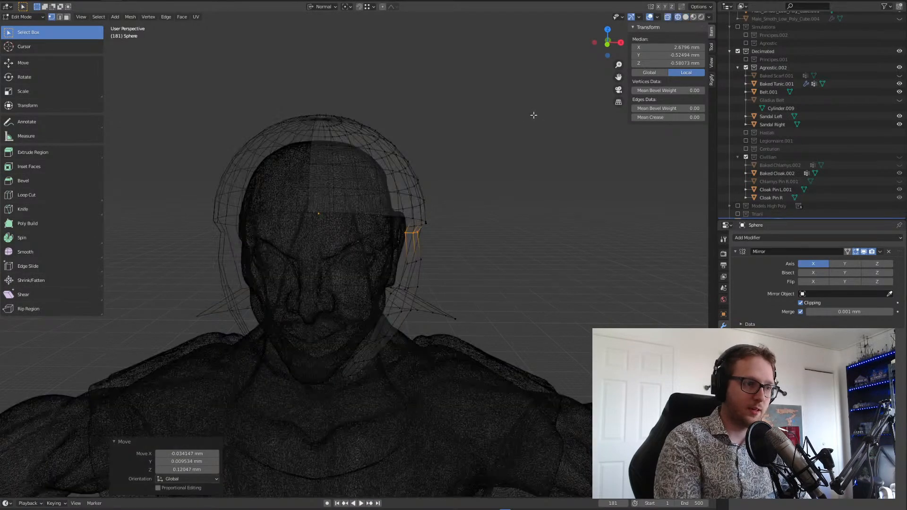
{"action": "left_click", "coordinate": [608, 43]}
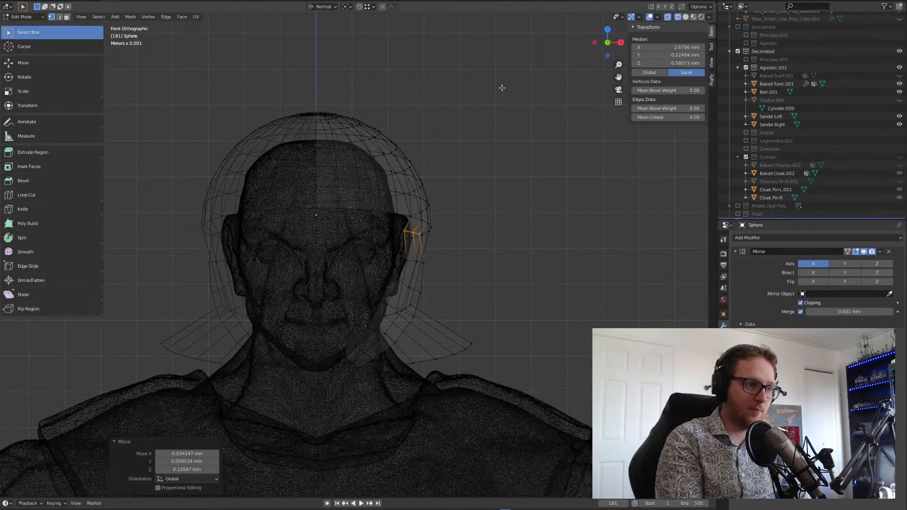
{"action": "left_click_drag", "start_coordinate": [498, 84], "coordinate": [305, 235]}
{"action": "key", "text": "s"}
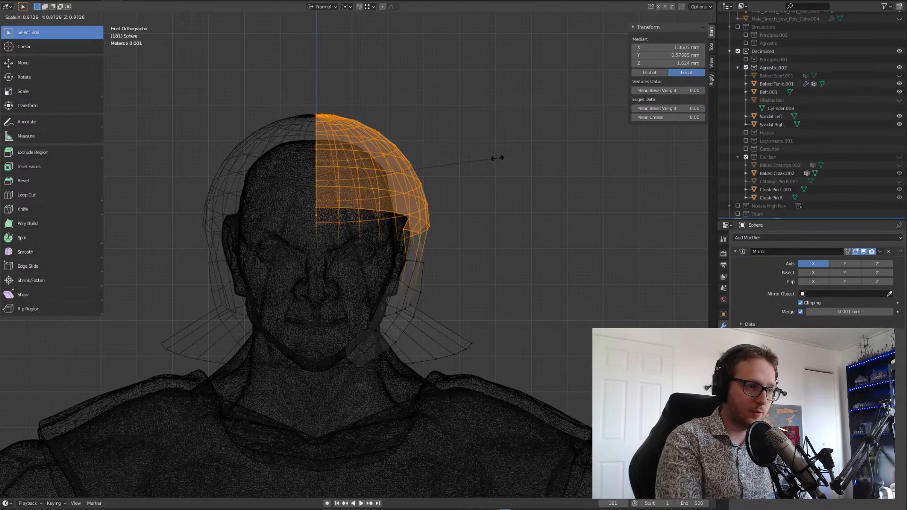
{"action": "key", "text": "x"}
{"action": "left_click", "coordinate": [499, 156]}
{"action": "left_click", "coordinate": [334, 1]}
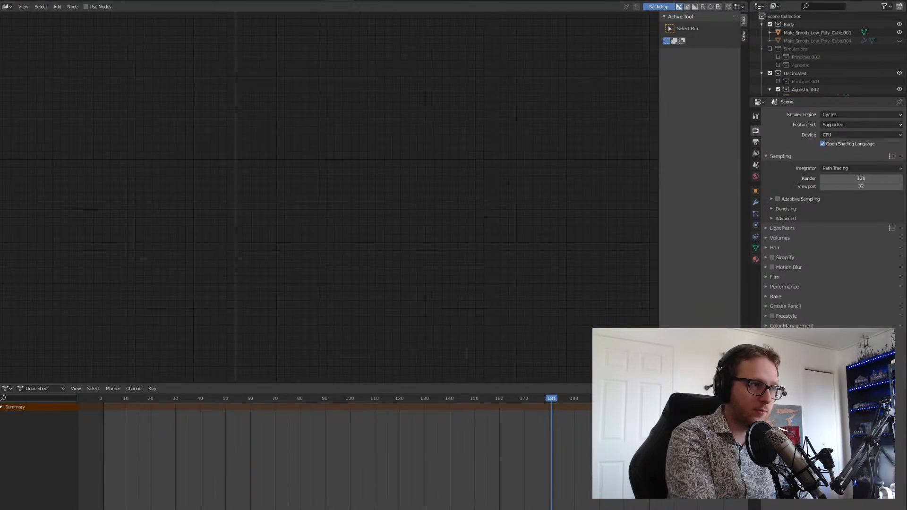
{"action": "left_click", "coordinate": [112, 1]}
- Set the transform orientation to Global and try scaling the selected helmet dome to about 0.81 along X
{"action": "left_click", "coordinate": [329, 8]}
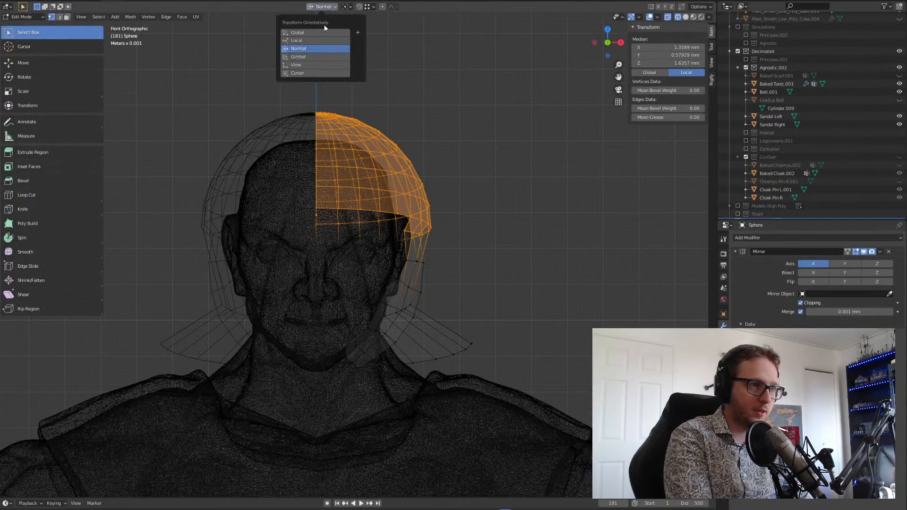
{"action": "left_click", "coordinate": [325, 32]}
{"action": "key", "text": "s"}
{"action": "key", "text": "x"}
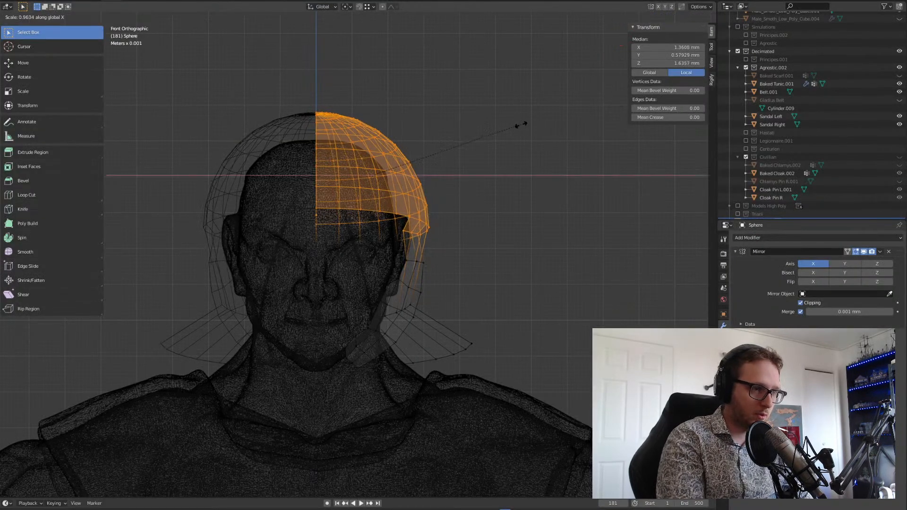
{"action": "left_click", "coordinate": [500, 137]}
- Try moving the selected dome inward along X, and undo the dome's narrowing
{"action": "key", "text": "g"}
{"action": "key", "text": "x"}
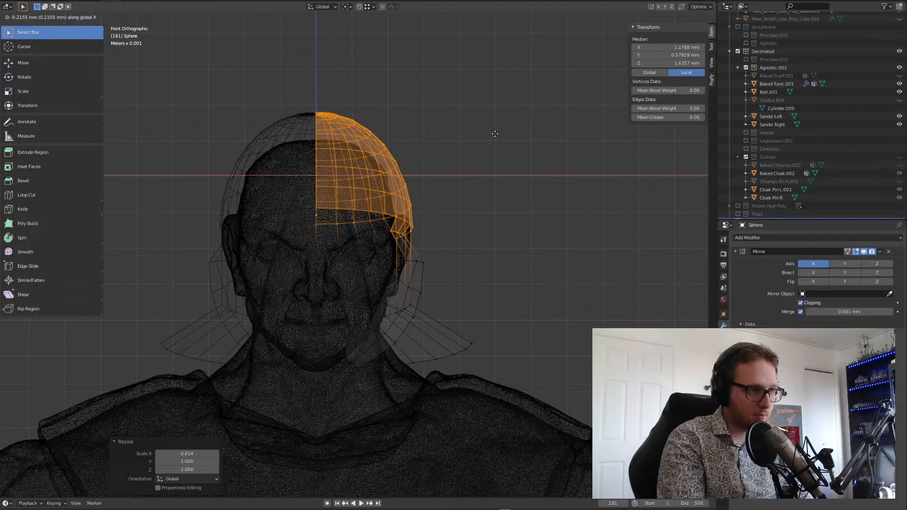
{"action": "left_click", "coordinate": [500, 131]}
{"action": "middle_click_drag", "start_coordinate": [423, 124], "coordinate": [357, 127]}
{"action": "key", "text": "z"}
{"action": "left_click", "coordinate": [453, 95]}
{"action": "key", "text": "ctrl+z"}
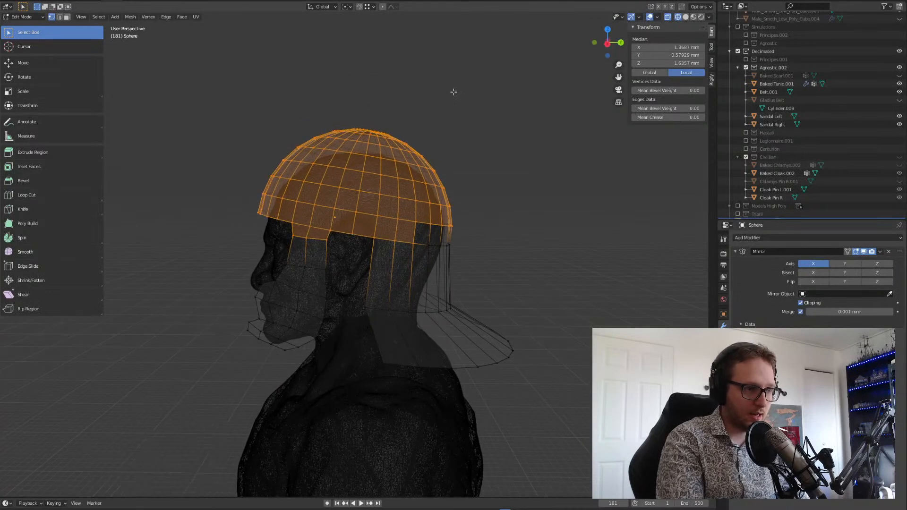
- Enable proportional editing, add the next rear vertices to the dome selection, and scale the selection to about 0.89 along global X
{"action": "key", "text": "o"}
{"action": "middle_click_drag", "start_coordinate": [468, 163], "coordinate": [510, 208]}
{"action": "middle_click_drag", "start_coordinate": [417, 210], "coordinate": [491, 222]}
{"action": "left_click_drag", "start_coordinate": [495, 224], "coordinate": [440, 259]}
{"action": "middle_click_drag", "start_coordinate": [440, 259], "coordinate": [536, 169]}
{"action": "key", "text": "s"}
{"action": "key", "text": "x"}
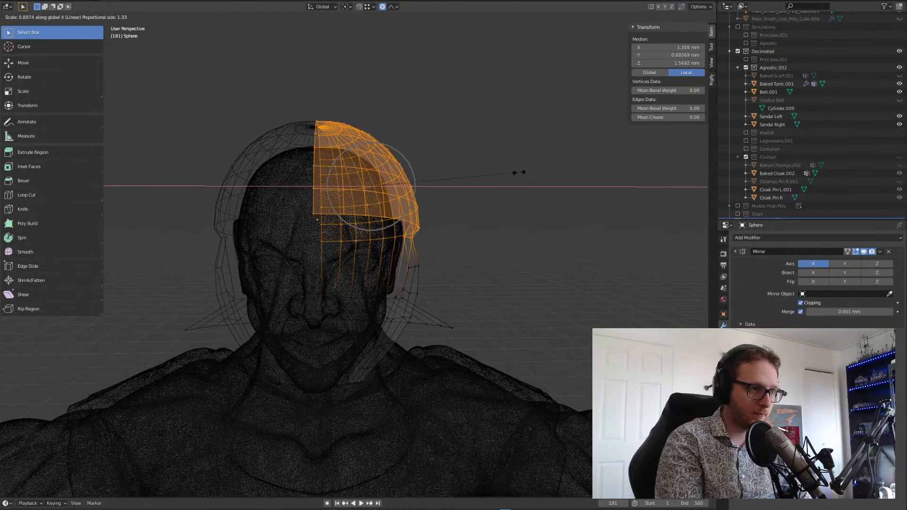
{"action": "left_click", "coordinate": [519, 172]}
- Move the selected dome vertices about 0.18 mm inward along global X with proportional editing
{"action": "key", "text": "g"}
{"action": "key", "text": "x"}
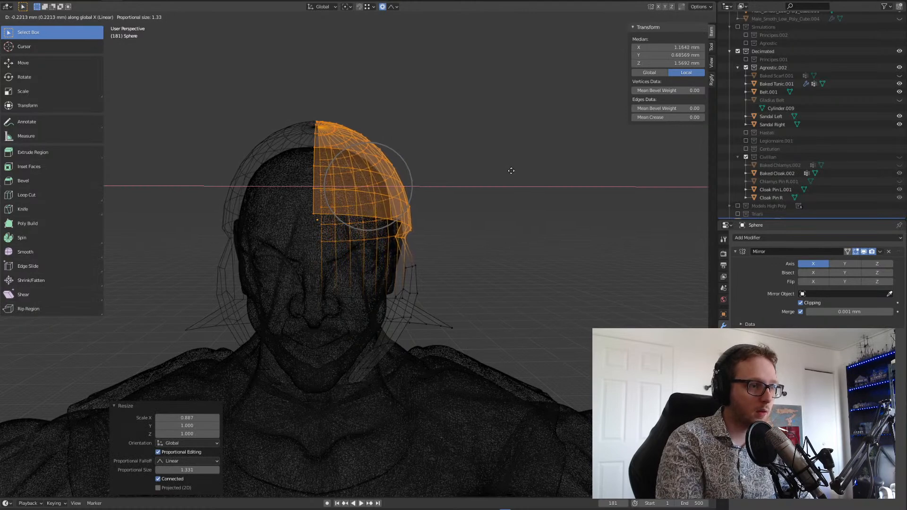
{"action": "left_click", "coordinate": [513, 170]}
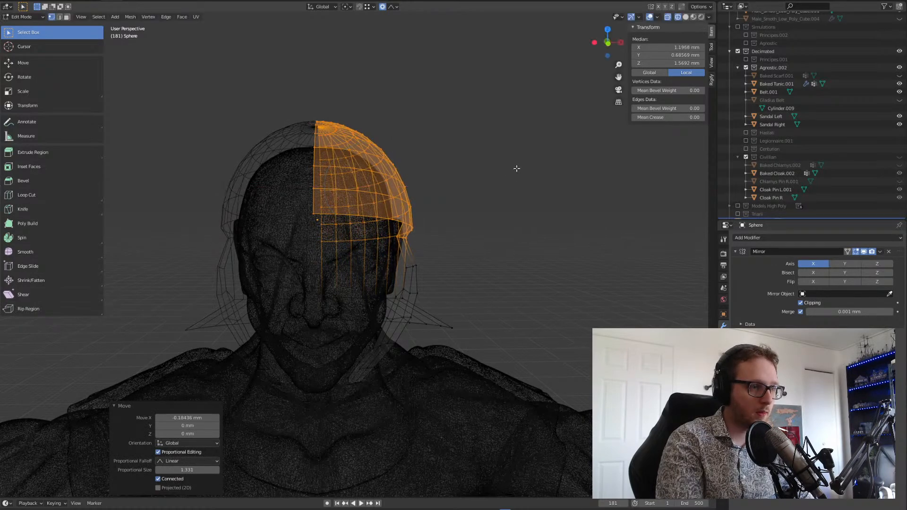
- Return to Object Mode with solid shading and examine the helmet's fit around the head from several sides
{"action": "key", "text": "Tab"}
{"action": "middle_click_drag", "start_coordinate": [509, 172], "coordinate": [498, 136]}
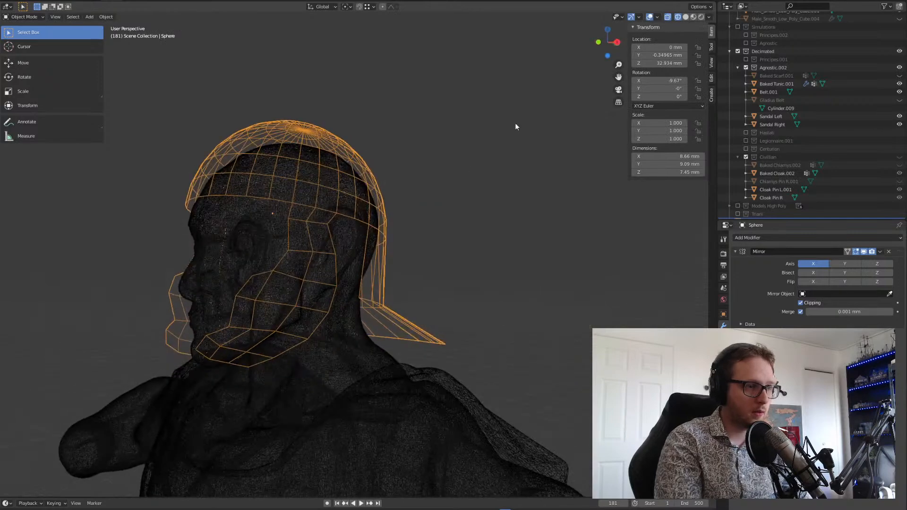
{"action": "left_click", "coordinate": [686, 17]}
{"action": "middle_click_drag", "start_coordinate": [435, 178], "coordinate": [448, 186]}
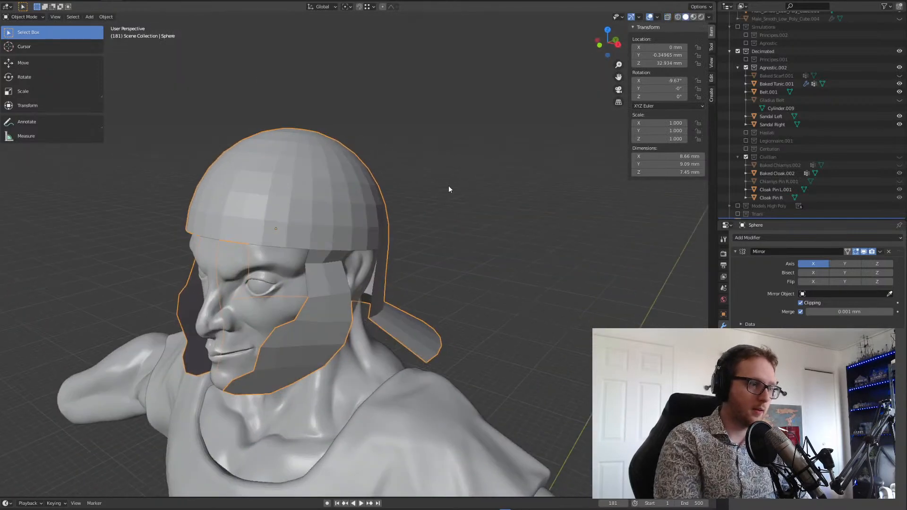
{"action": "scroll", "coordinate": [447, 186], "scroll_direction": "down", "scroll_amount": 5}
{"action": "middle_click_drag", "start_coordinate": [395, 325], "coordinate": [365, 238]}
{"action": "scroll", "coordinate": [399, 200], "scroll_direction": "up", "scroll_amount": 3}
{"action": "mouse_move", "coordinate": [399, 200]}
{"action": "middle_mouse_down"}
{"action": "mouse_move", "coordinate": [390, 217]}
{"action": "mouse_move", "coordinate": [417, 211]}
{"action": "mouse_move", "coordinate": [398, 216]}
{"action": "middle_mouse_up"}
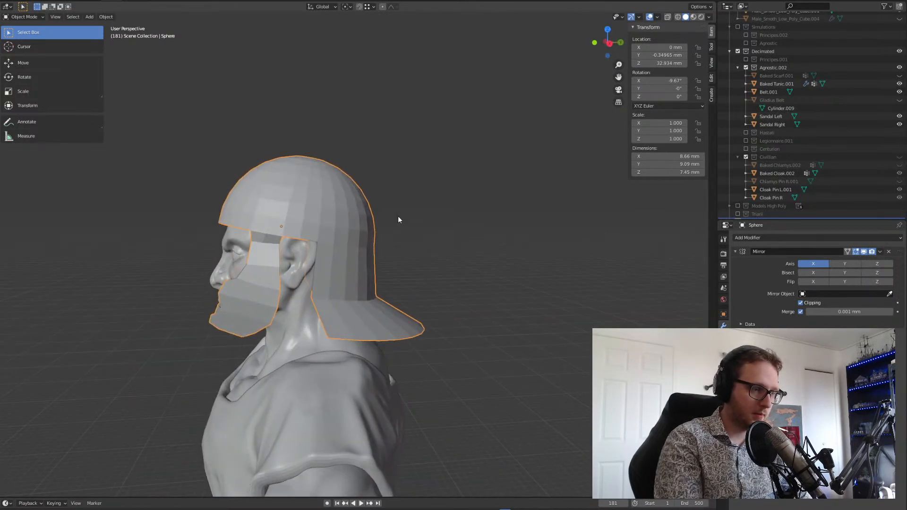
{"action": "key", "text": "Tab"}
{"action": "key", "text": "a"}
{"action": "key", "text": "r"}
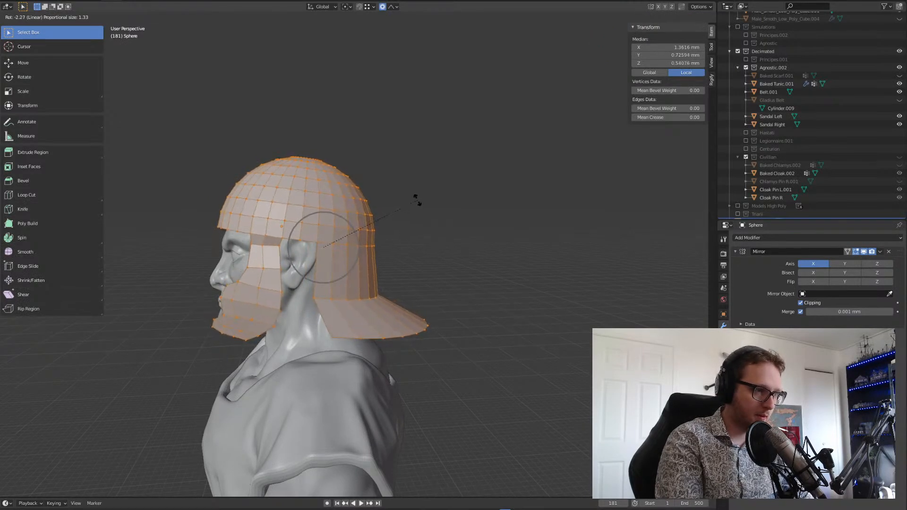
{"action": "left_click", "coordinate": [418, 200]}
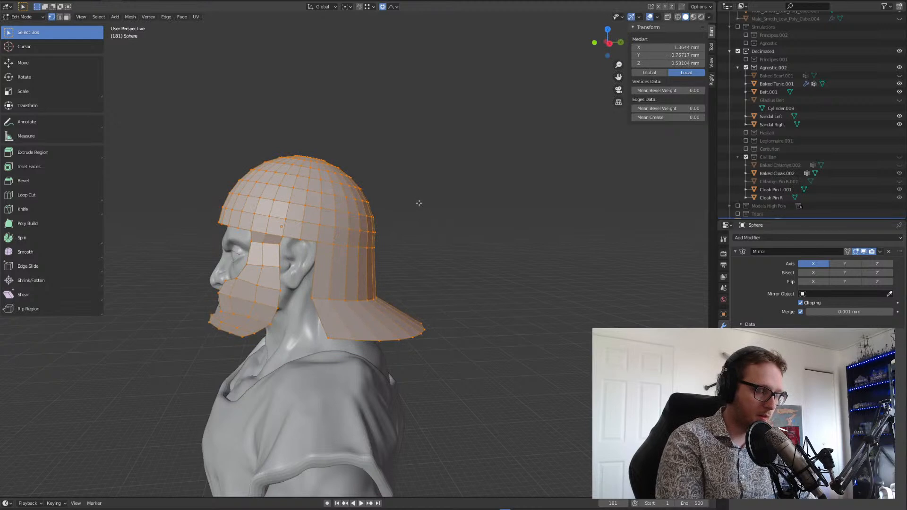
{"action": "key", "text": "Tab"}
- Rotate the whole helmet object about 3° around the global X axis
{"action": "key", "text": "r"}
{"action": "key", "text": "x"}
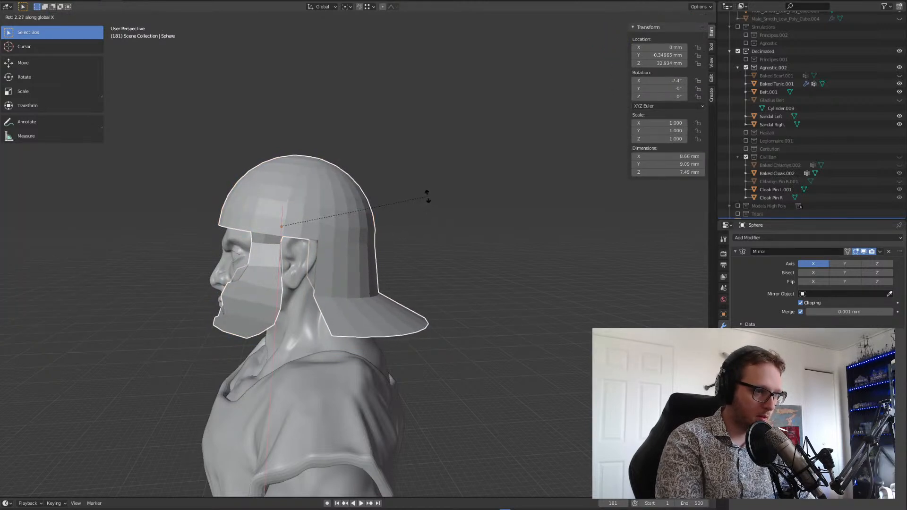
{"action": "left_click", "coordinate": [430, 194]}
{"action": "middle_click_drag", "start_coordinate": [430, 192], "coordinate": [403, 196]}
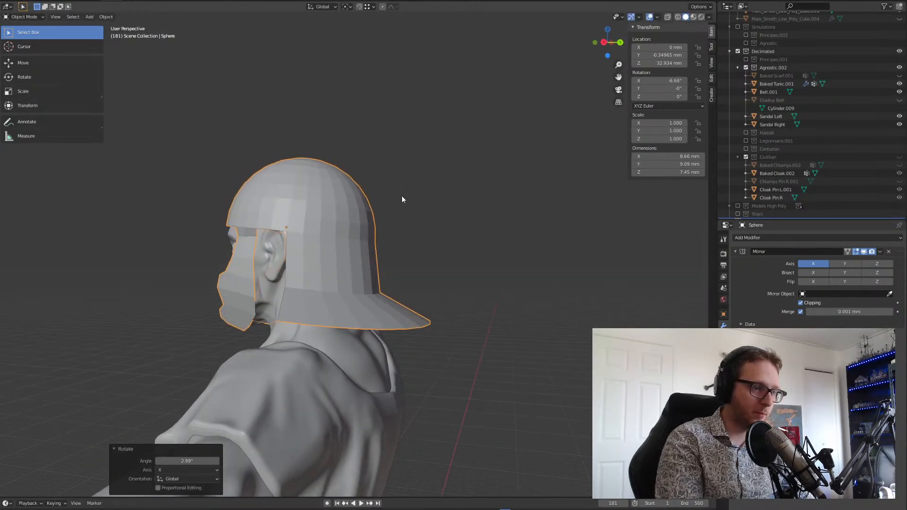
- In Edit Mode, select the neck guard's outer edge loop and lower it about 0.09 mm along global Z with proportional editing
{"action": "key", "text": "Tab"}
{"action": "left_click", "coordinate": [478, 338]}
{"action": "left_click", "coordinate": [410, 319], "text": "alt"}
{"action": "left_click", "coordinate": [417, 327], "text": "alt"}
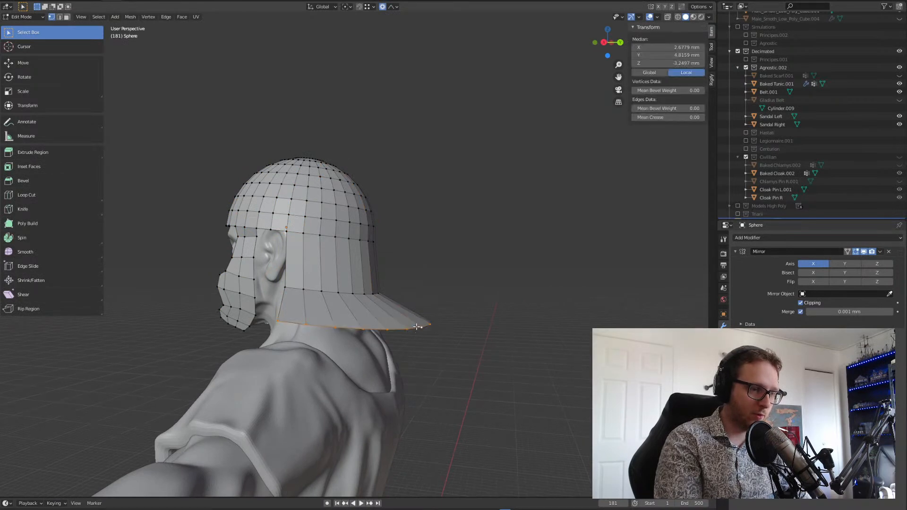
{"action": "key", "text": "g"}
{"action": "key", "text": "z"}
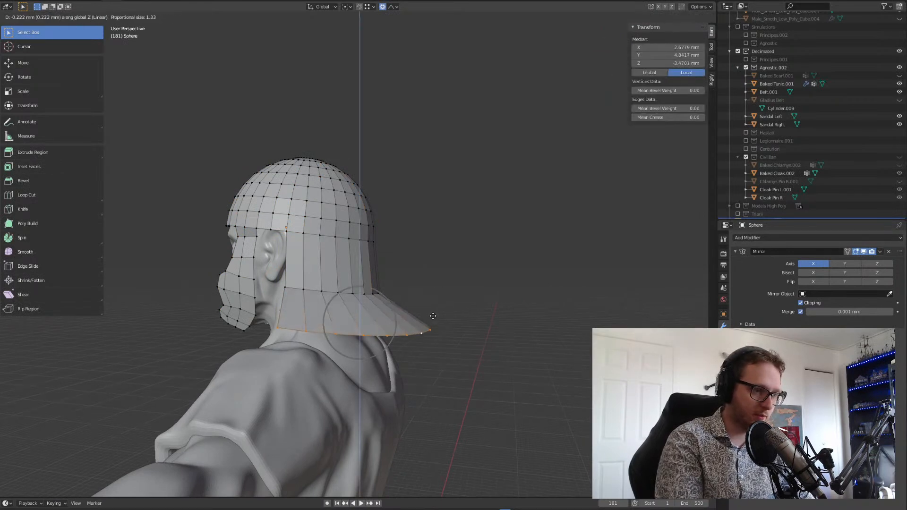
{"action": "left_click", "coordinate": [434, 312]}
{"action": "middle_click_drag", "start_coordinate": [434, 312], "coordinate": [442, 389]}
{"action": "middle_click_drag", "start_coordinate": [447, 357], "coordinate": [395, 232]}
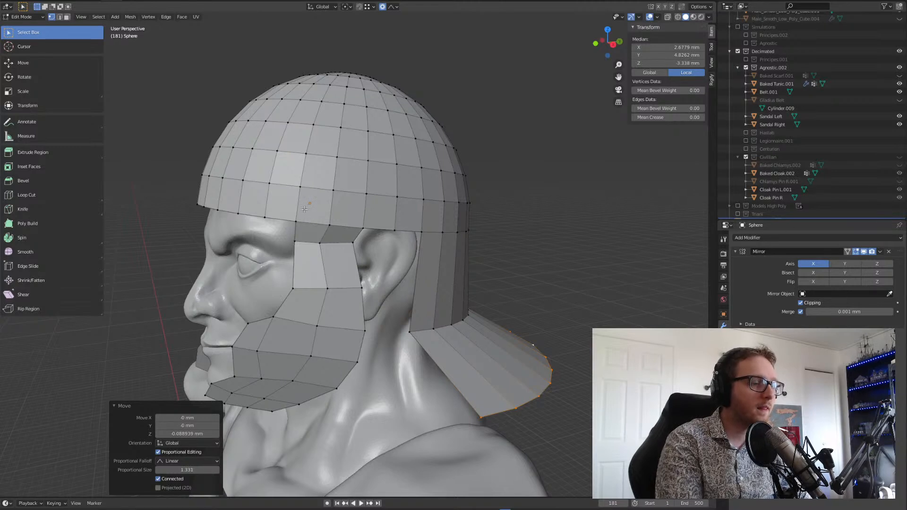
- Turn off proportional editing and move the row of cheek guard vertices just below the dome rim about 0.14 mm rearward
{"action": "left_click_drag", "start_coordinate": [373, 255], "coordinate": [373, 256]}
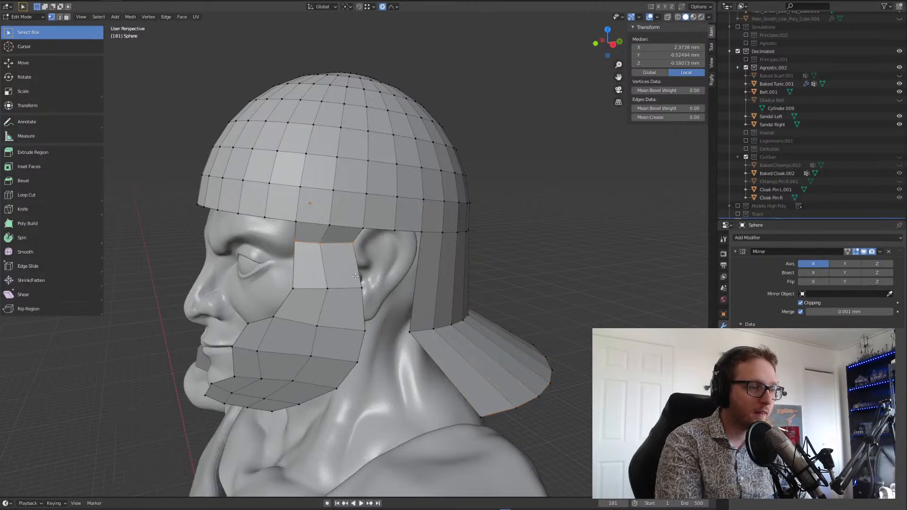
{"action": "key", "text": "g"}
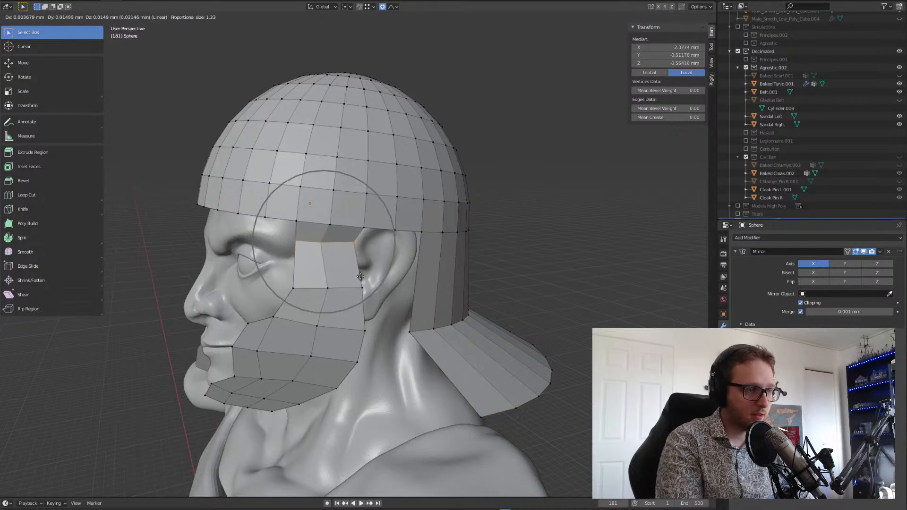
{"action": "right_click", "coordinate": [360, 276]}
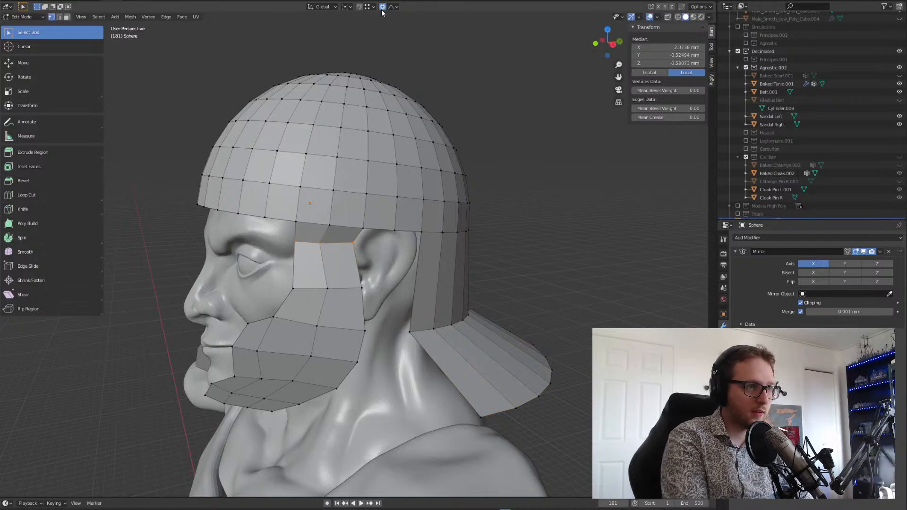
{"action": "key", "text": "g"}
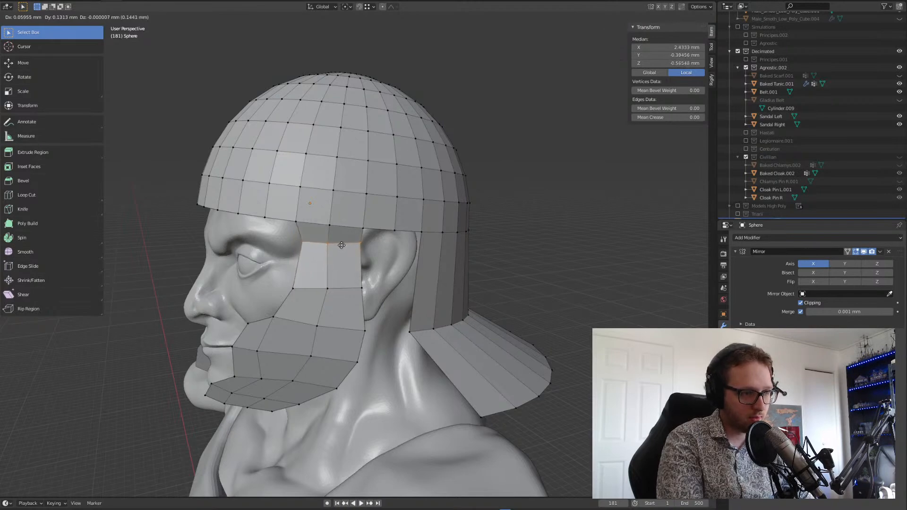
{"action": "left_click", "coordinate": [340, 247]}
- From the front, move the same upper cheek guard row about 0.06 mm upward and slightly outward
{"action": "middle_click_drag", "start_coordinate": [324, 246], "coordinate": [384, 236]}
{"action": "scroll", "coordinate": [369, 270], "scroll_direction": "down", "scroll_amount": 4}
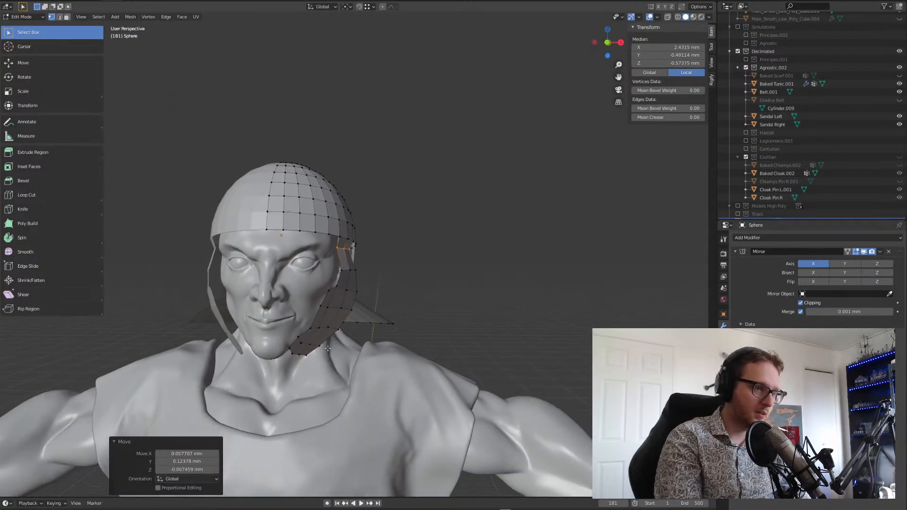
{"action": "scroll", "coordinate": [325, 352], "scroll_direction": "up", "scroll_amount": 1}
{"action": "middle_click_drag", "start_coordinate": [356, 314], "coordinate": [369, 305]}
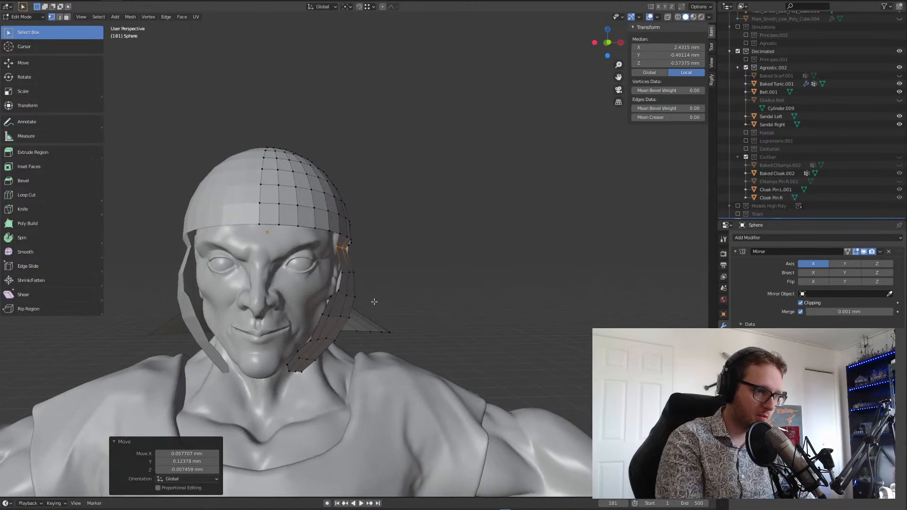
{"action": "key", "text": "g"}
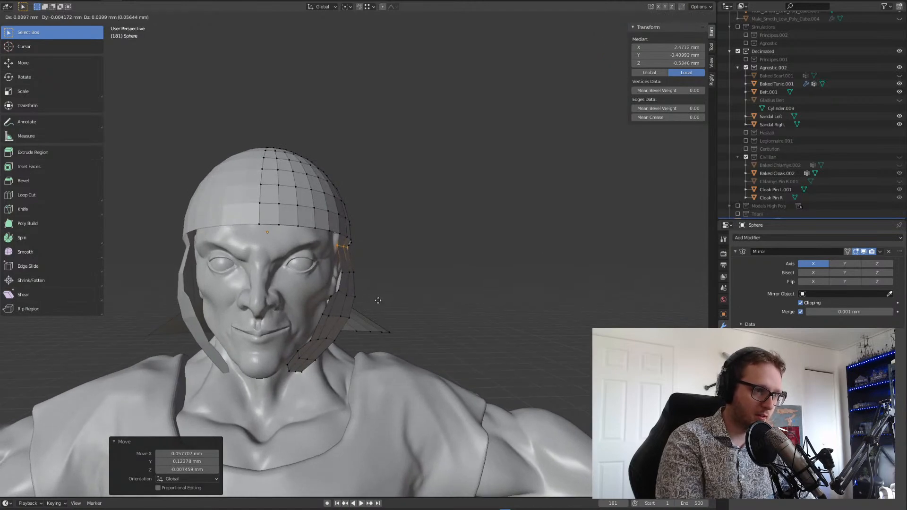
{"action": "left_click", "coordinate": [378, 300]}
{"action": "middle_click_drag", "start_coordinate": [376, 300], "coordinate": [358, 264]}
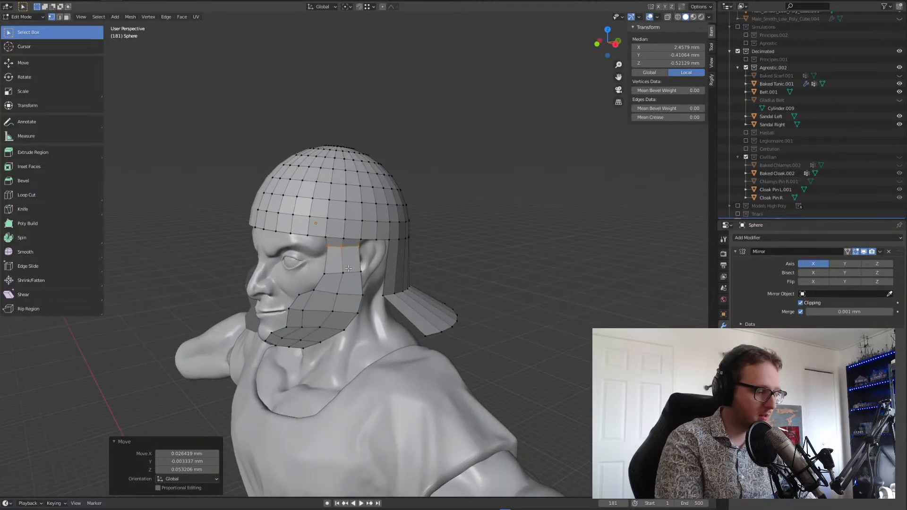
- Add one loop cut across the upper cheek guard in front of the ear, slid to a factor of about 0.13
{"action": "key", "text": "g"}
{"action": "key", "text": "g"}
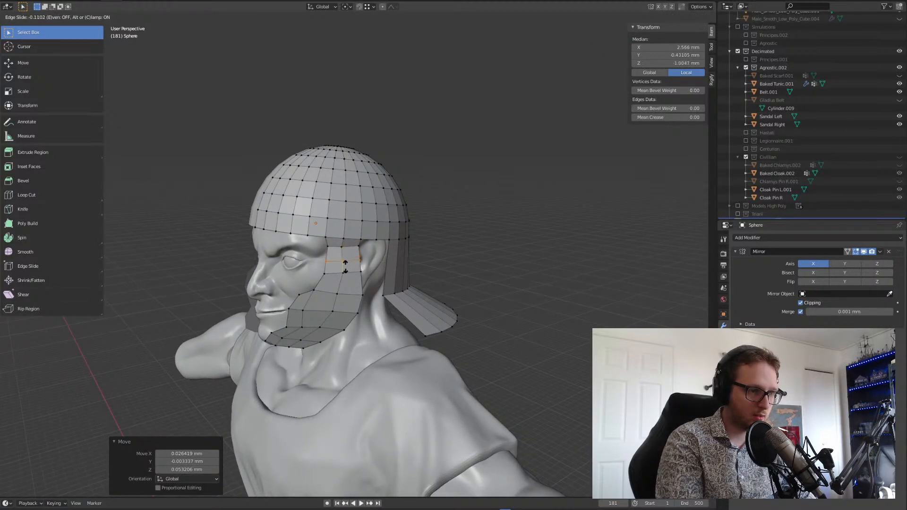
{"action": "left_click", "coordinate": [348, 263]}
- Add two evenly spaced loop cuts around the vertical rear section of the helmet behind the ears, without sliding them
{"action": "middle_click_drag", "start_coordinate": [383, 253], "coordinate": [431, 278]}
{"action": "key", "text": "ctrl+f"}
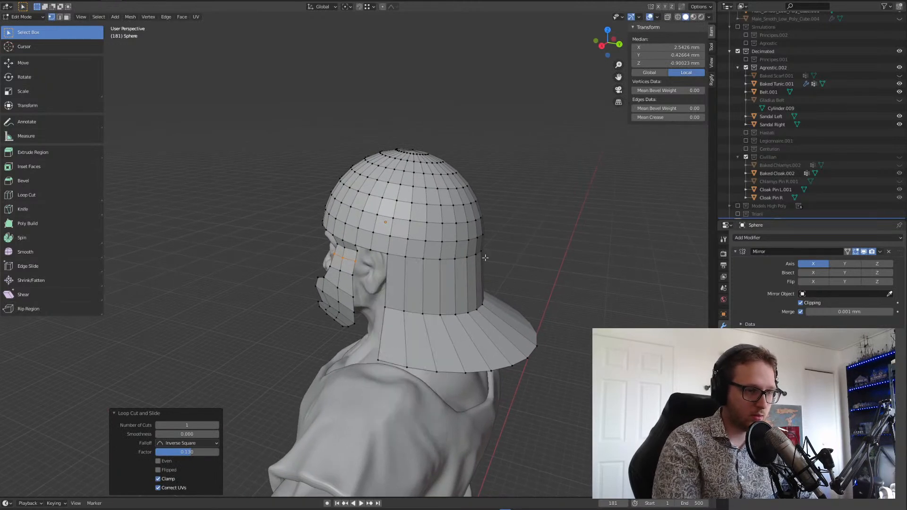
{"action": "key", "text": "ctrl+r"}
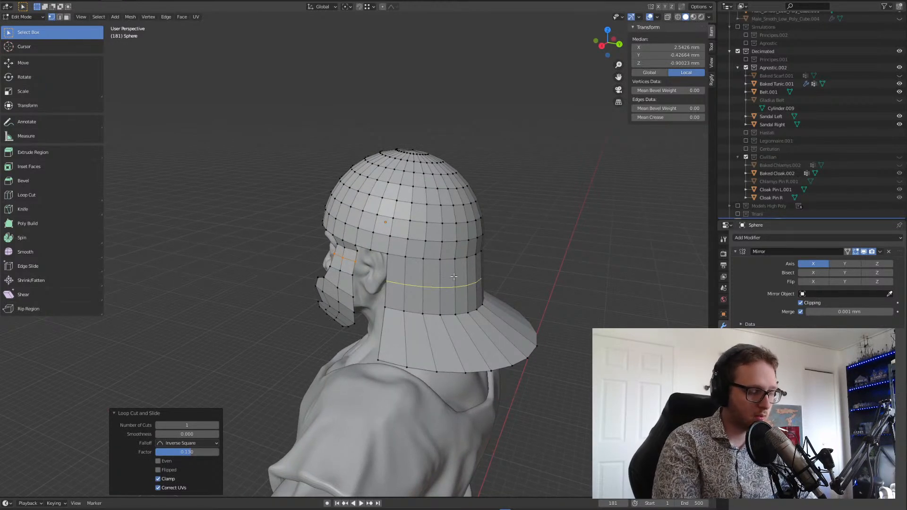
{"action": "scroll", "coordinate": [455, 268], "scroll_direction": "up", "scroll_amount": 1}
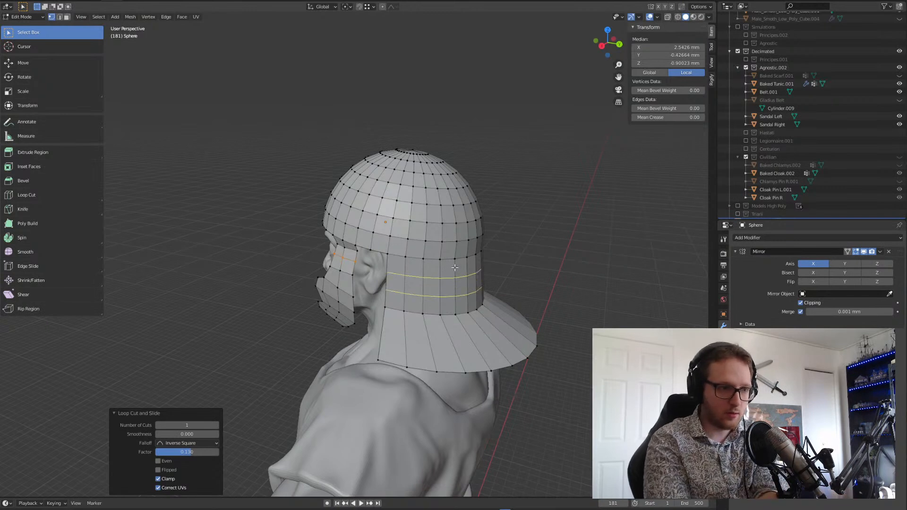
{"action": "left_click", "coordinate": [454, 268]}
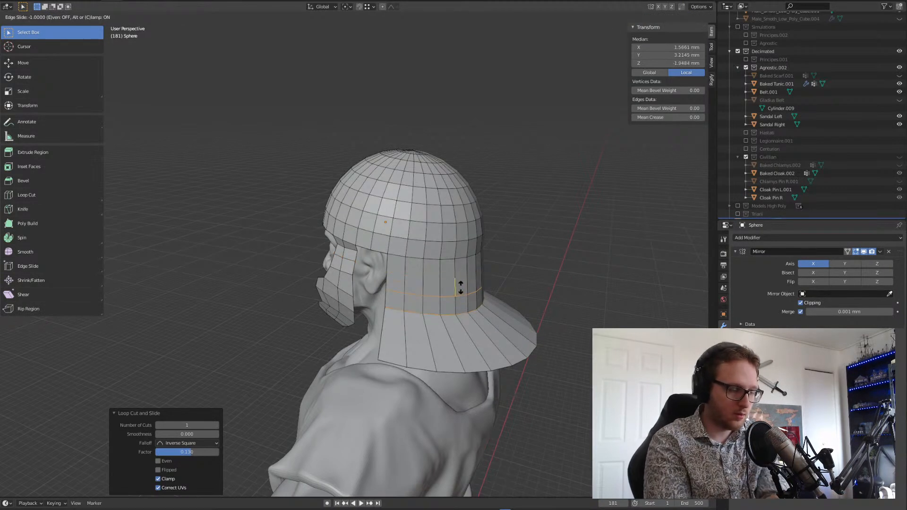
{"action": "right_click", "coordinate": [459, 283]}
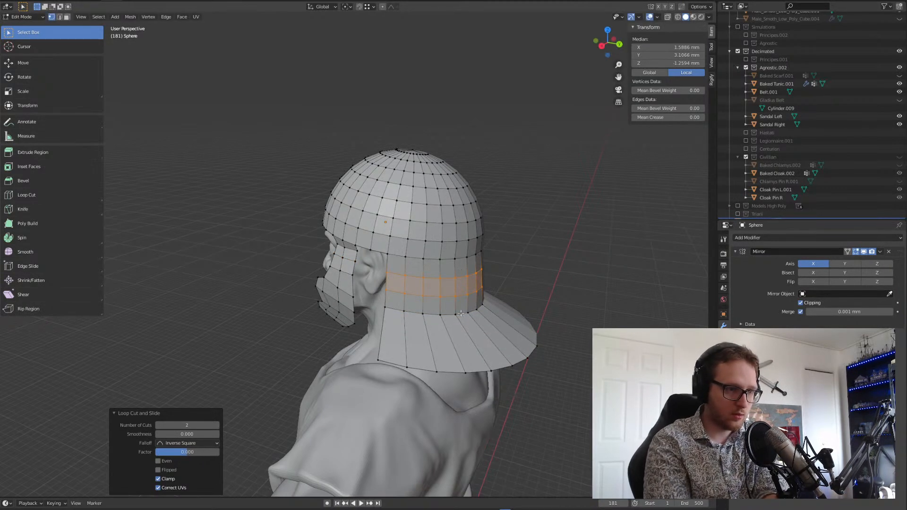
- Loop cut the flared neck guard without sliding the new edges, and deselect everything
{"action": "key", "text": "ctrl+r"}
{"action": "left_click", "coordinate": [456, 343]}
{"action": "right_click", "coordinate": [457, 345]}
{"action": "middle_click_drag", "start_coordinate": [457, 346], "coordinate": [445, 385]}
{"action": "key", "text": "alt+a"}
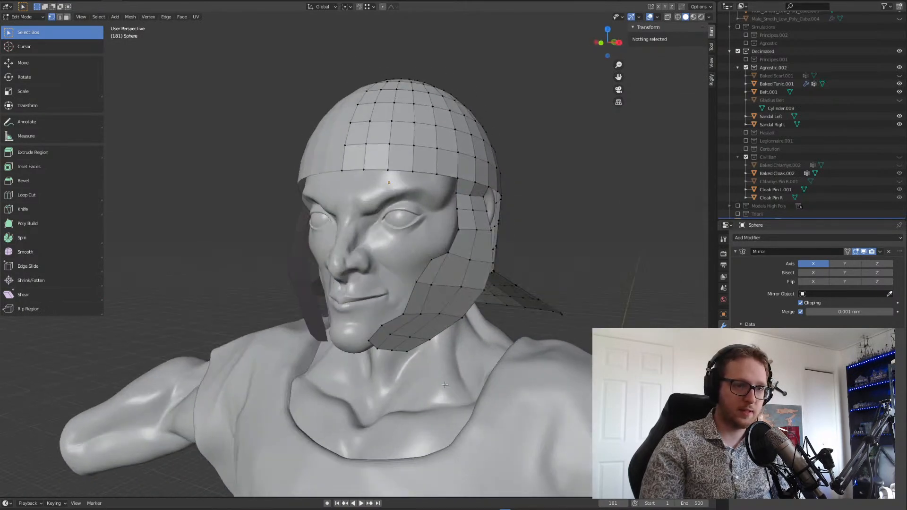
- Add a Subdivision Surface modifier to the helmet and examine the smoothed shape from several sides in Object Mode
{"action": "left_click", "coordinate": [844, 237]}
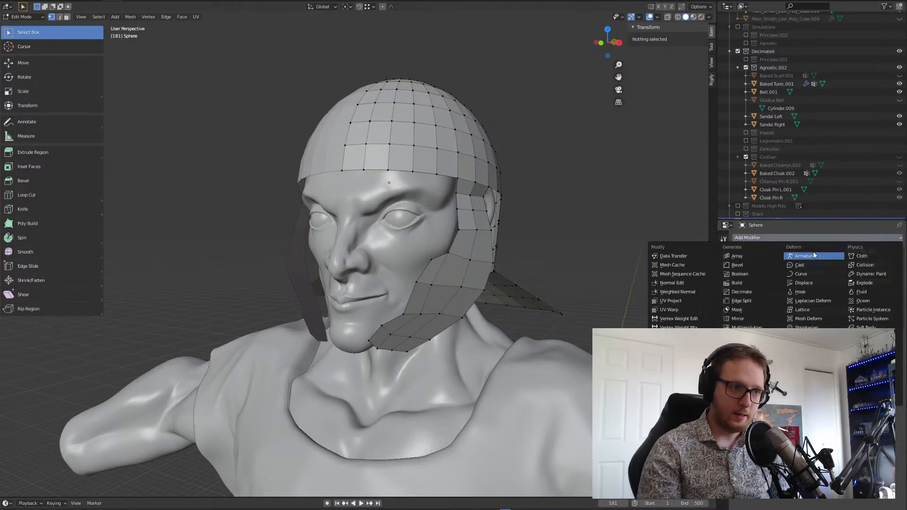
{"action": "left_click", "coordinate": [738, 318]}
{"action": "middle_click_drag", "start_coordinate": [573, 254], "coordinate": [520, 290]}
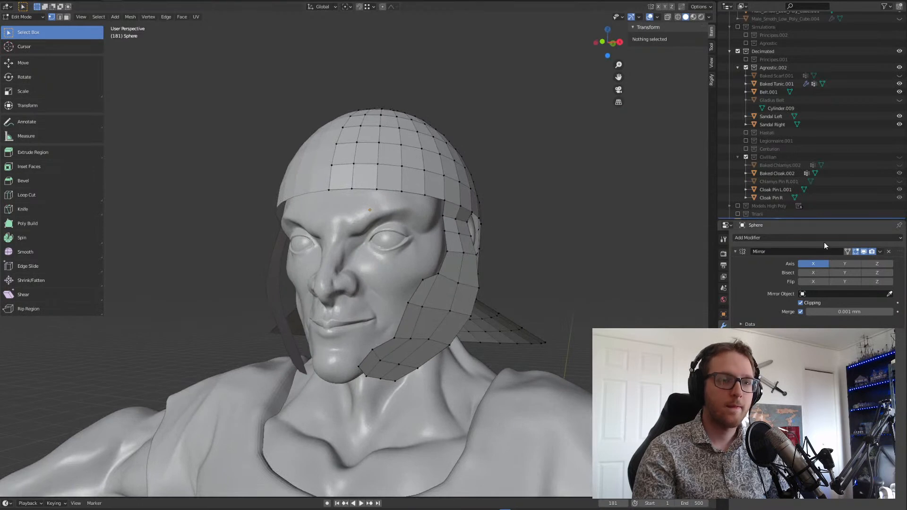
{"action": "left_click", "coordinate": [840, 238]}
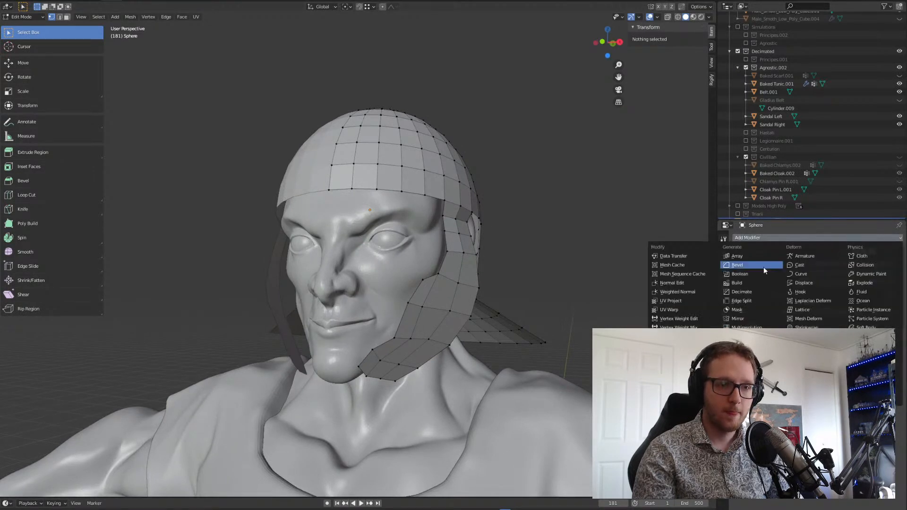
{"action": "left_click", "coordinate": [738, 319]}
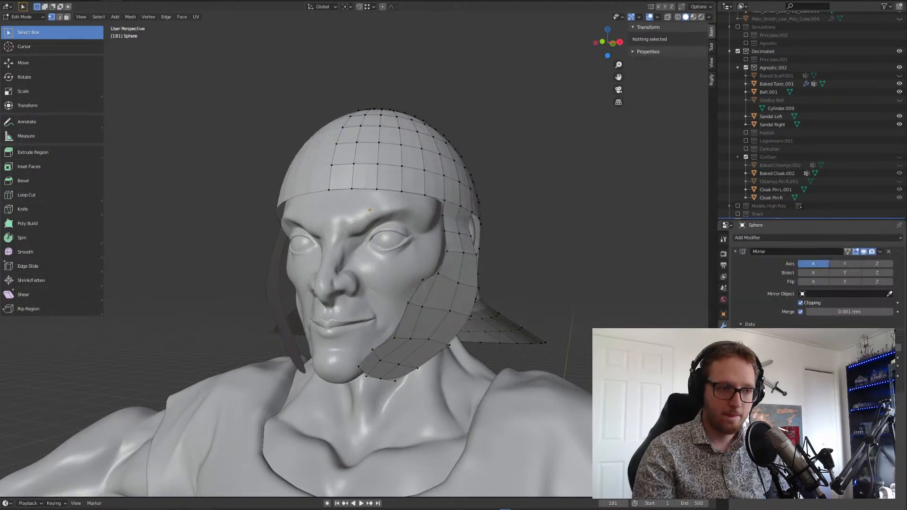
{"action": "middle_click_drag", "start_coordinate": [629, 333], "coordinate": [592, 336]}
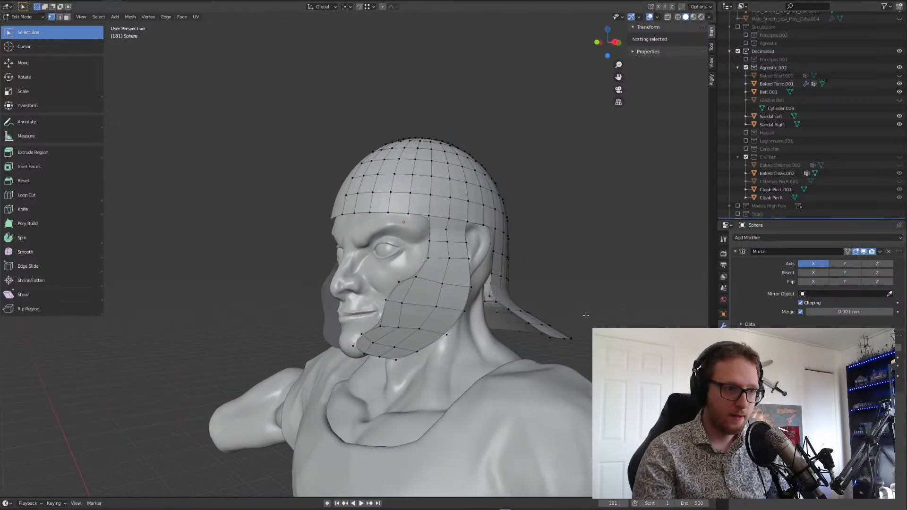
{"action": "key", "text": "Tab"}
{"action": "middle_click_drag", "start_coordinate": [588, 311], "coordinate": [536, 337]}
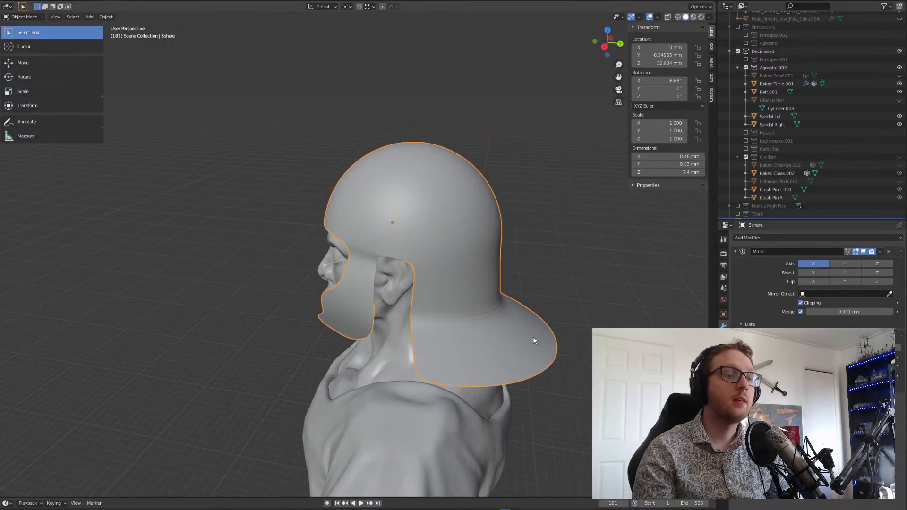
{"action": "scroll", "coordinate": [475, 338], "scroll_direction": "up", "scroll_amount": 2}
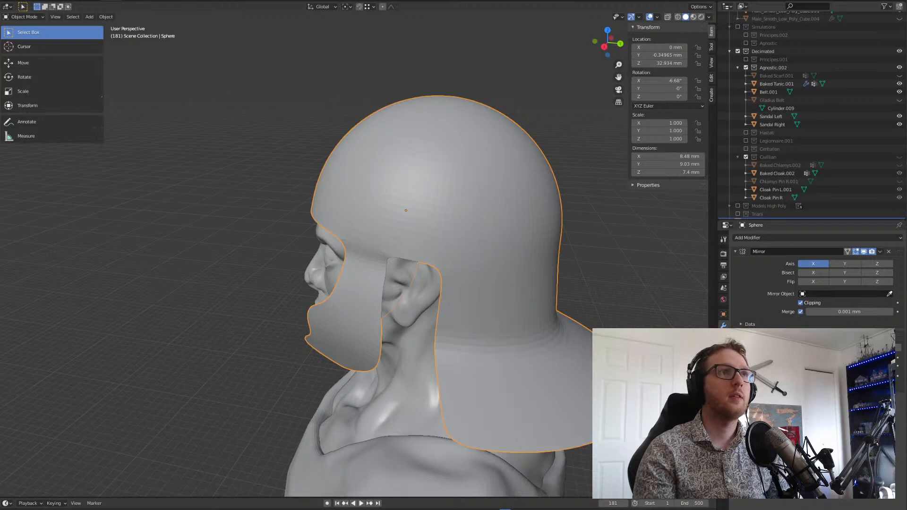
{"action": "middle_click_drag", "start_coordinate": [364, 359], "coordinate": [399, 325]}
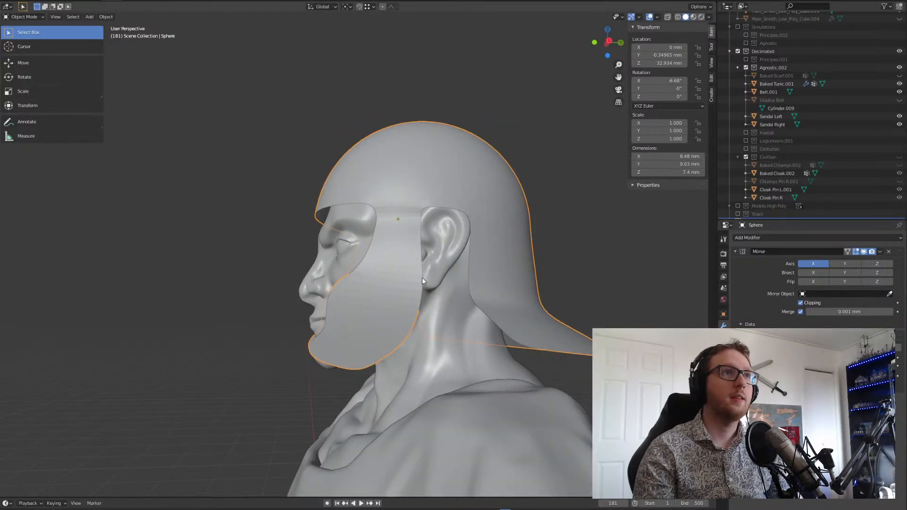
{"action": "mouse_move", "coordinate": [401, 329]}
{"action": "middle_mouse_down"}
{"action": "mouse_move", "coordinate": [428, 331]}
{"action": "mouse_move", "coordinate": [442, 345]}
{"action": "mouse_move", "coordinate": [413, 337]}
{"action": "middle_mouse_up"}
- In Edit Mode, select the cheek guard's front edge vertices down to the chin and move them about 0.2 mm forward
{"action": "key", "text": "Tab"}
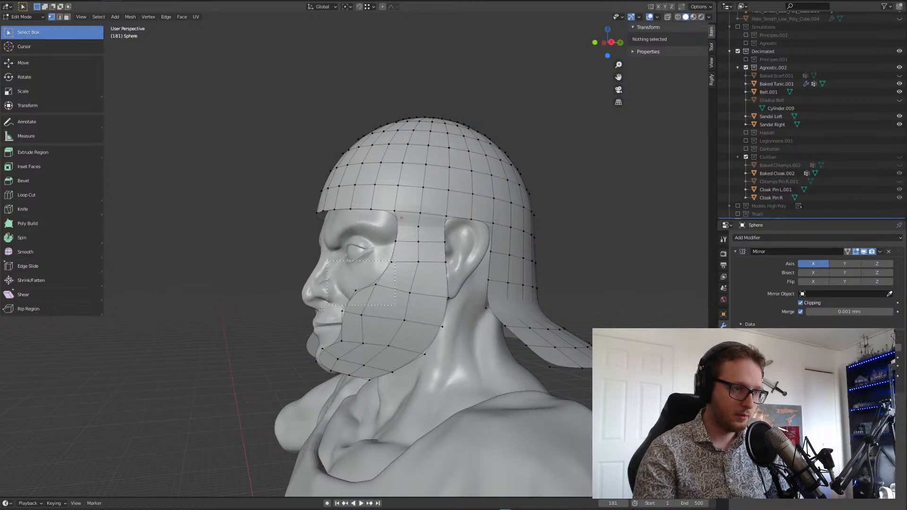
{"action": "left_click_drag", "start_coordinate": [322, 313], "coordinate": [321, 314]}
{"action": "middle_click_drag", "start_coordinate": [321, 314], "coordinate": [364, 329]}
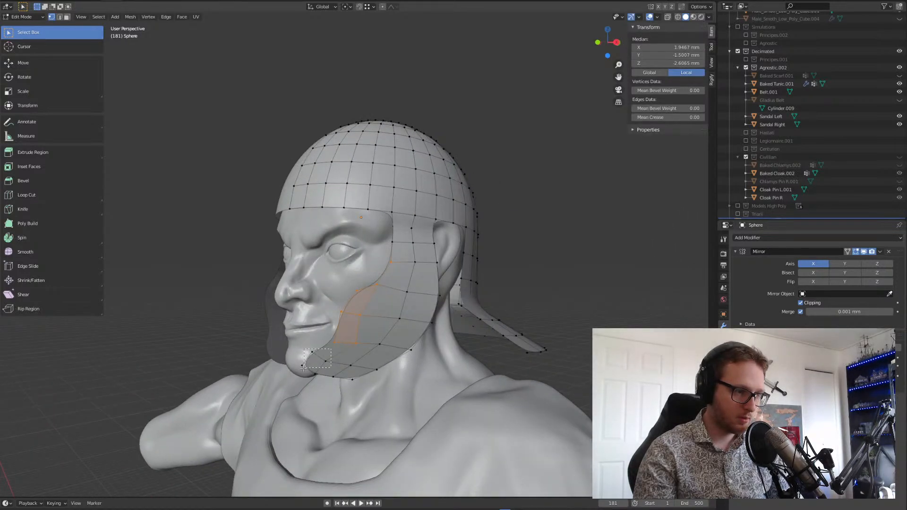
{"action": "middle_click_drag", "start_coordinate": [310, 367], "coordinate": [278, 353]}
{"action": "key", "text": "g"}
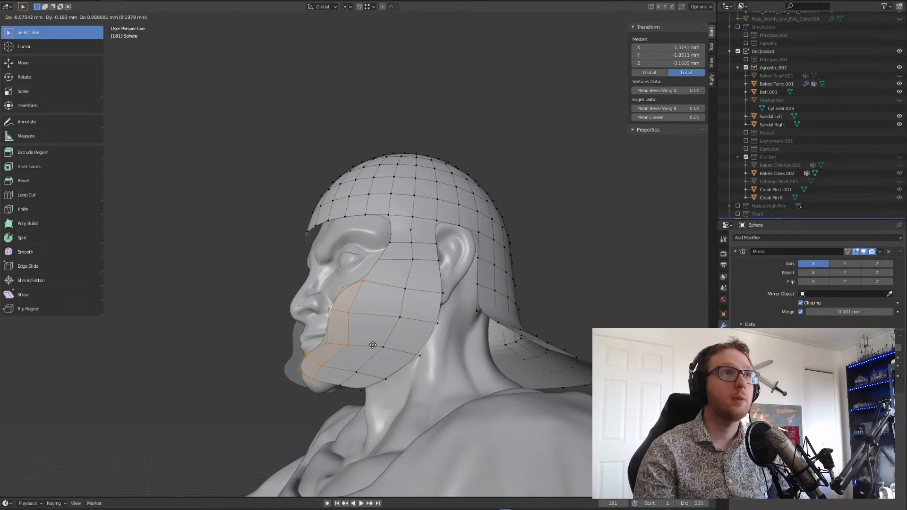
{"action": "left_click", "coordinate": [375, 342]}
{"action": "middle_click_drag", "start_coordinate": [375, 342], "coordinate": [398, 304]}
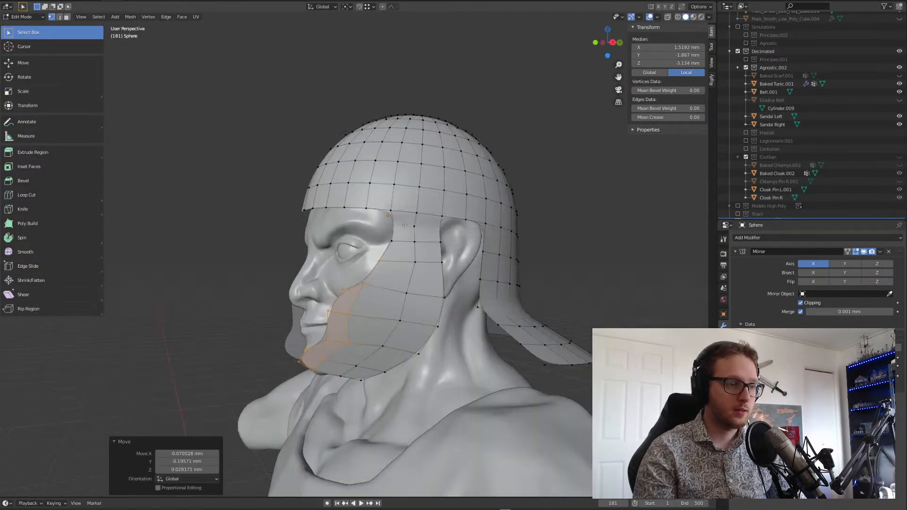
- Select the upper front vertices of the cheek guard beside the eye and move them about 0.1 mm forward
{"action": "left_click_drag", "start_coordinate": [374, 243], "coordinate": [364, 242]}
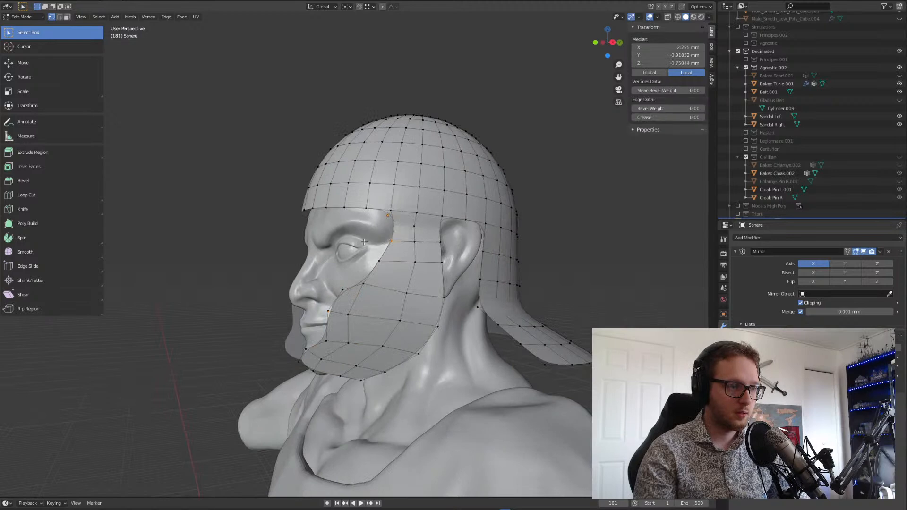
{"action": "key", "text": "g"}
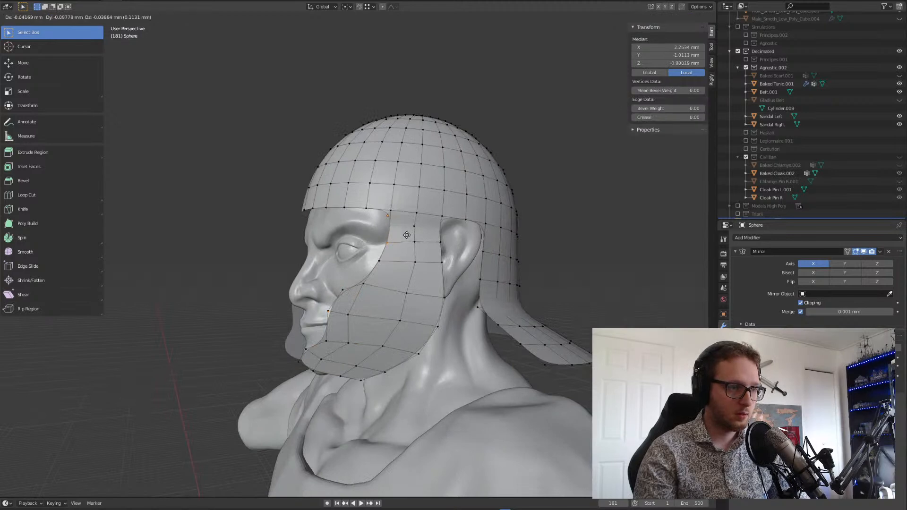
{"action": "left_click", "coordinate": [407, 233]}
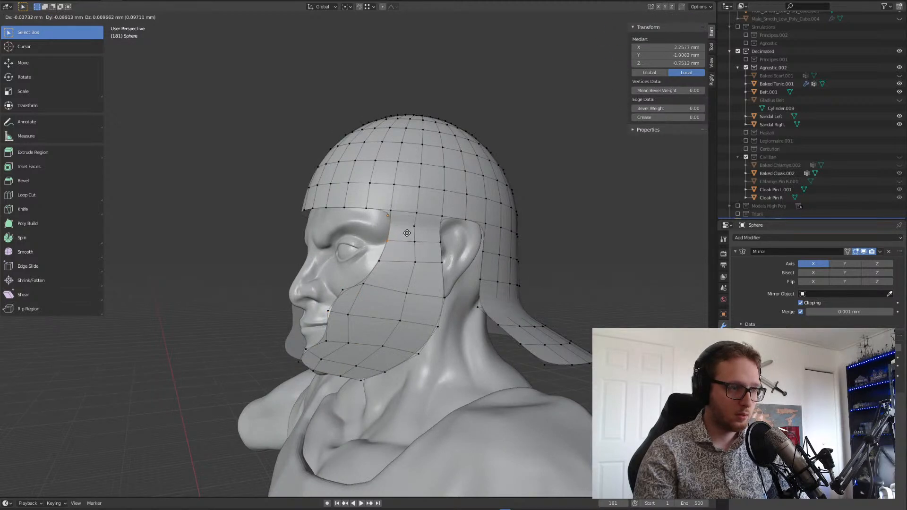
{"action": "middle_click_drag", "start_coordinate": [407, 232], "coordinate": [417, 268]}
- Select the cheek guard's front edge vertices from the cheek to the chin and move them about 0.12 mm inward and 0.13 mm up
{"action": "left_click", "coordinate": [367, 290]}
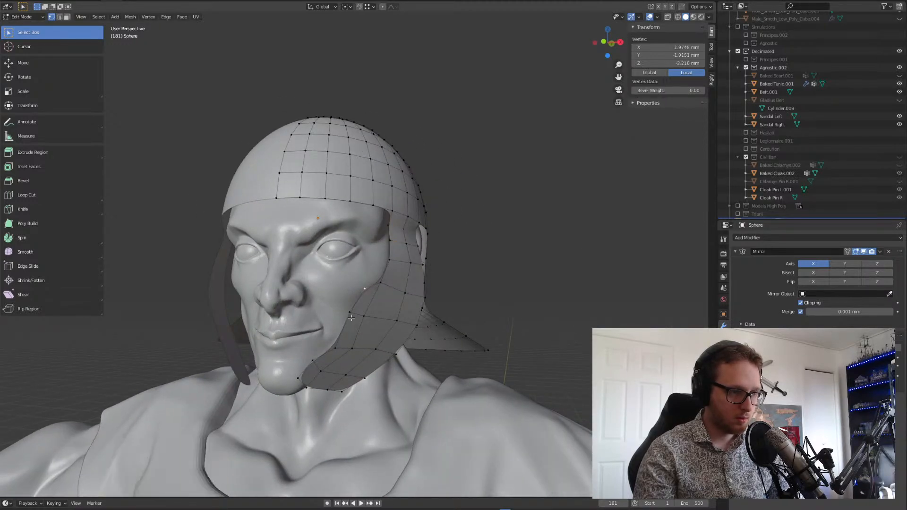
{"action": "left_click", "coordinate": [303, 379], "text": "ctrl"}
{"action": "middle_click_drag", "start_coordinate": [303, 379], "coordinate": [366, 379]}
{"action": "key", "text": "g"}
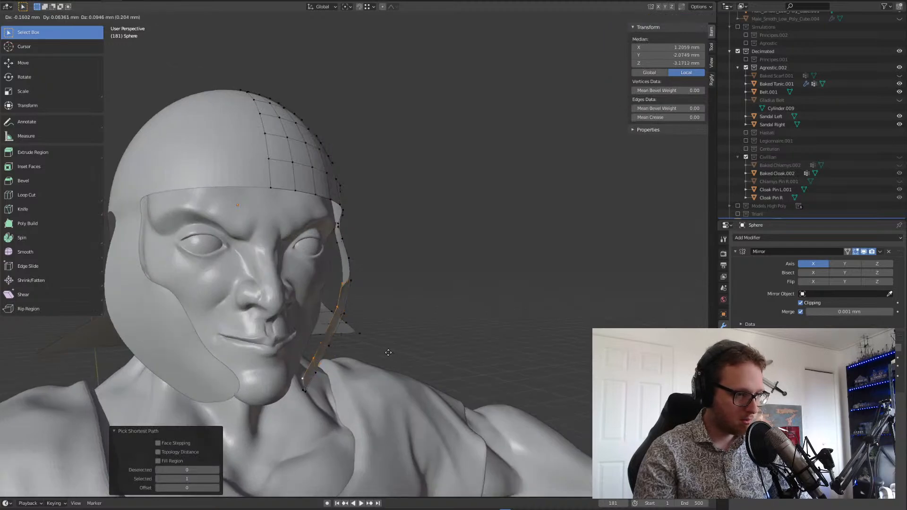
{"action": "left_click", "coordinate": [388, 352]}
{"action": "middle_click_drag", "start_coordinate": [389, 352], "coordinate": [310, 383]}
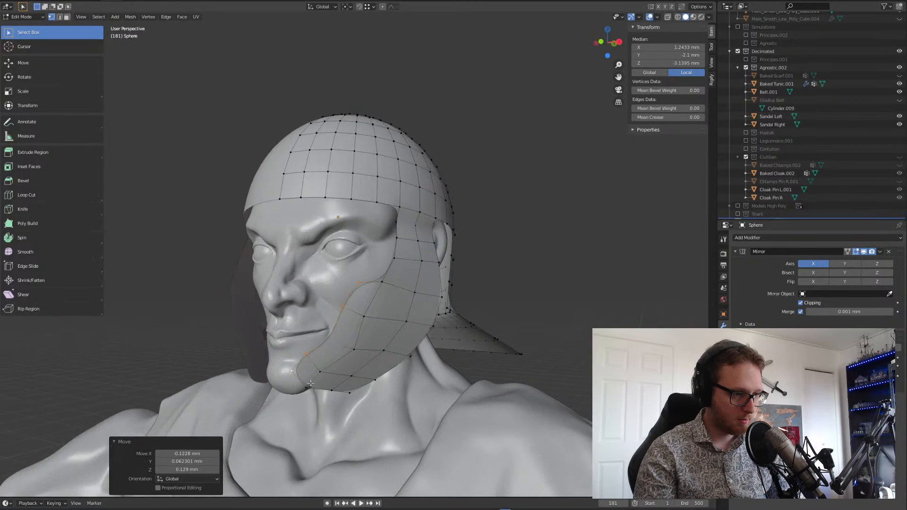
- Extend the selection to the cheek guard's front strip of faces and move it about 0.19 mm inward and 0.1 mm backward
{"action": "left_click", "coordinate": [309, 384], "text": "ctrl"}
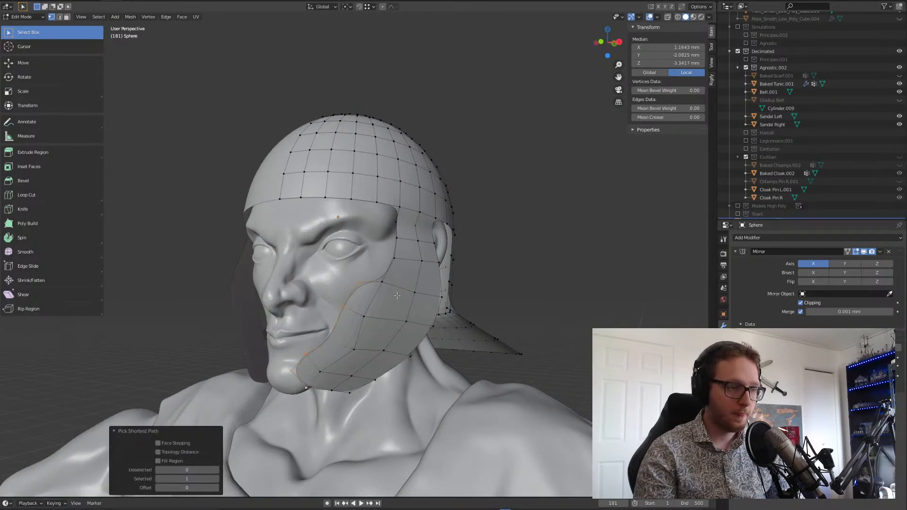
{"action": "left_click", "coordinate": [386, 279], "text": "ctrl"}
{"action": "middle_click_drag", "start_coordinate": [386, 279], "coordinate": [446, 321]}
{"action": "key", "text": "g"}
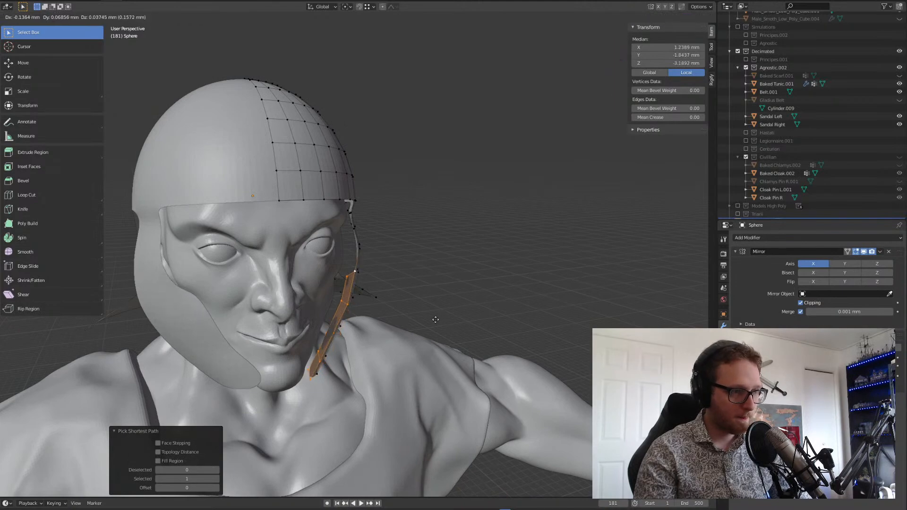
{"action": "left_click", "coordinate": [433, 319]}
{"action": "middle_click_drag", "start_coordinate": [434, 319], "coordinate": [321, 270]}
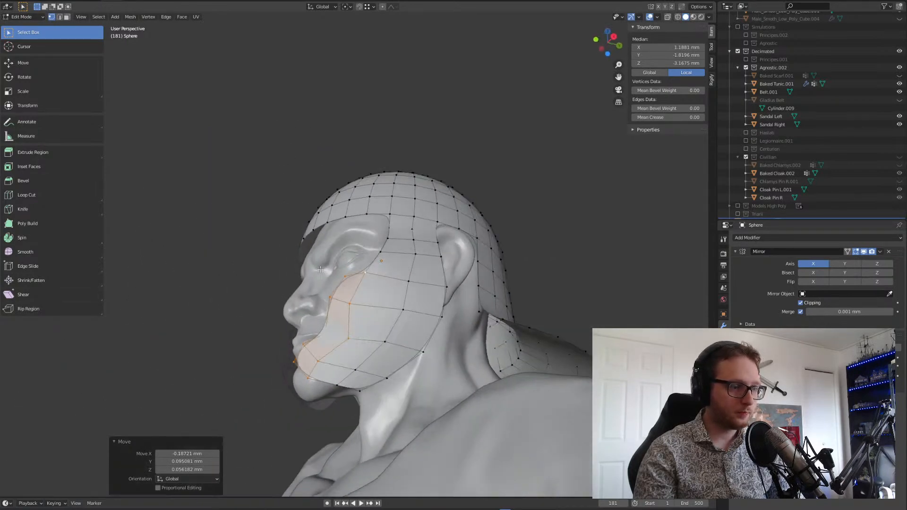
- Move the cheek guard's lower edge vertex under the jaw about 0.1 mm outward, back and up, and check the shape in Object Mode
{"action": "left_click", "coordinate": [365, 388]}
{"action": "key", "text": "g"}
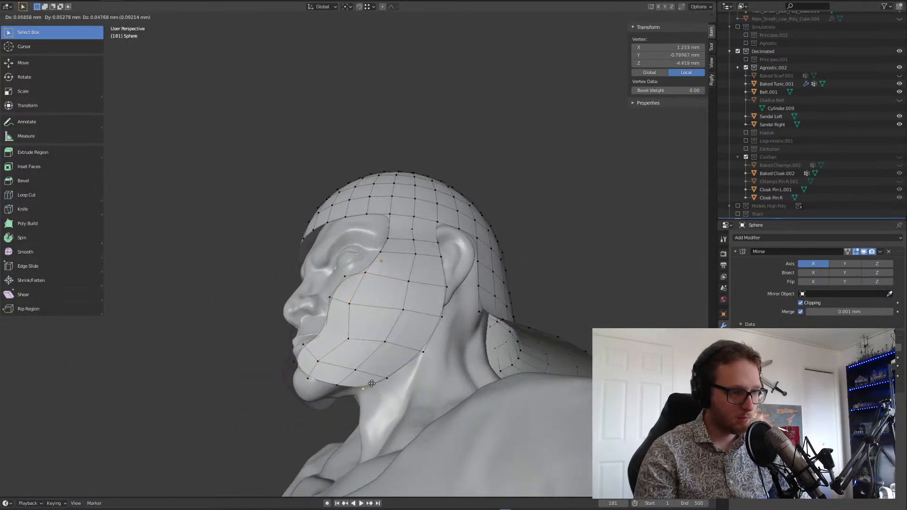
{"action": "left_click", "coordinate": [372, 383]}
{"action": "middle_click_drag", "start_coordinate": [371, 383], "coordinate": [417, 375]}
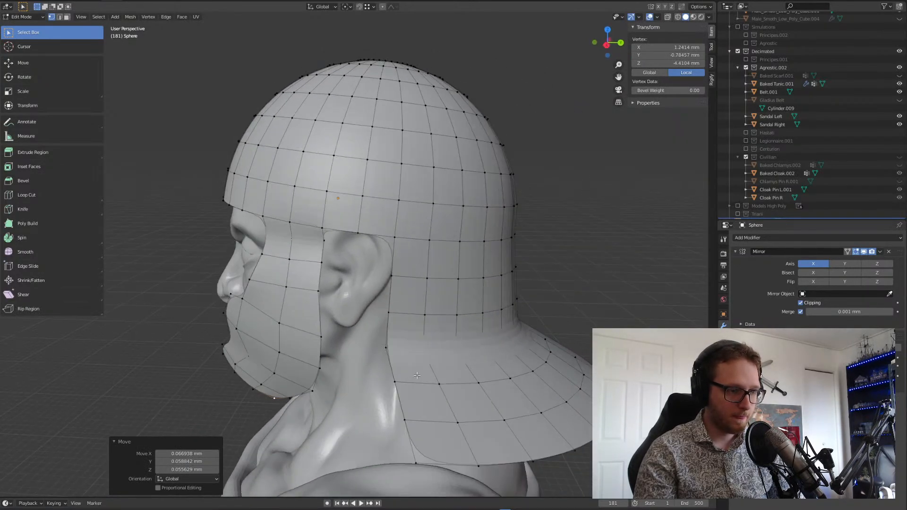
{"action": "key", "text": "Tab"}
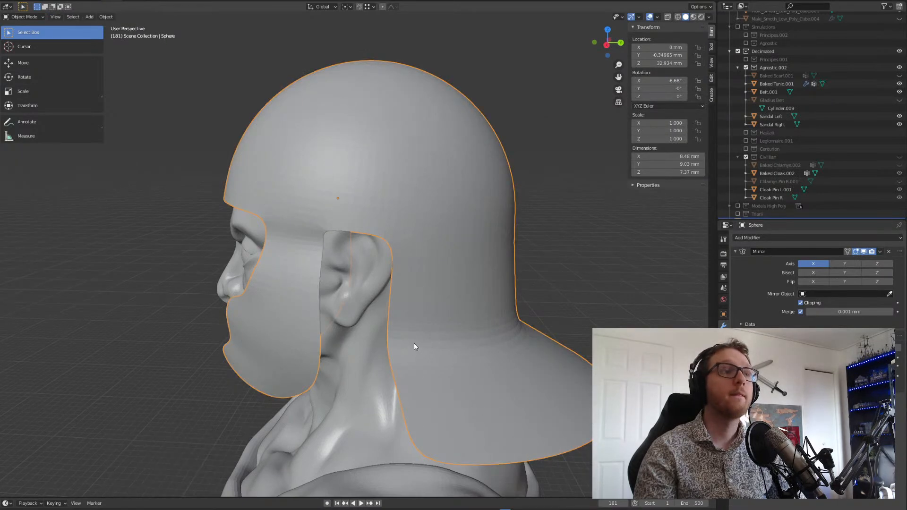
- In Edit Mode, select the edge loop where the neck guard starts to flare, scale it slightly, and check the result in Object Mode
{"action": "key", "text": "Tab"}
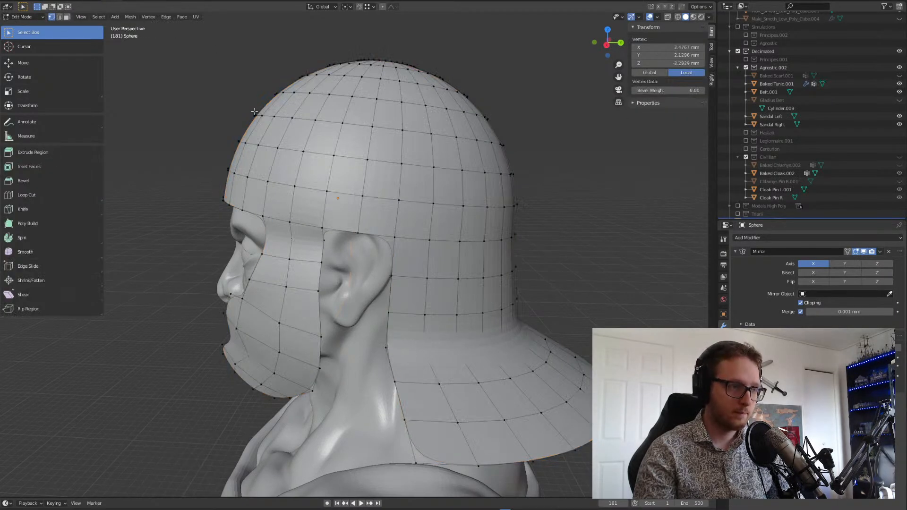
{"action": "left_click", "coordinate": [388, 346], "text": "ctrl"}
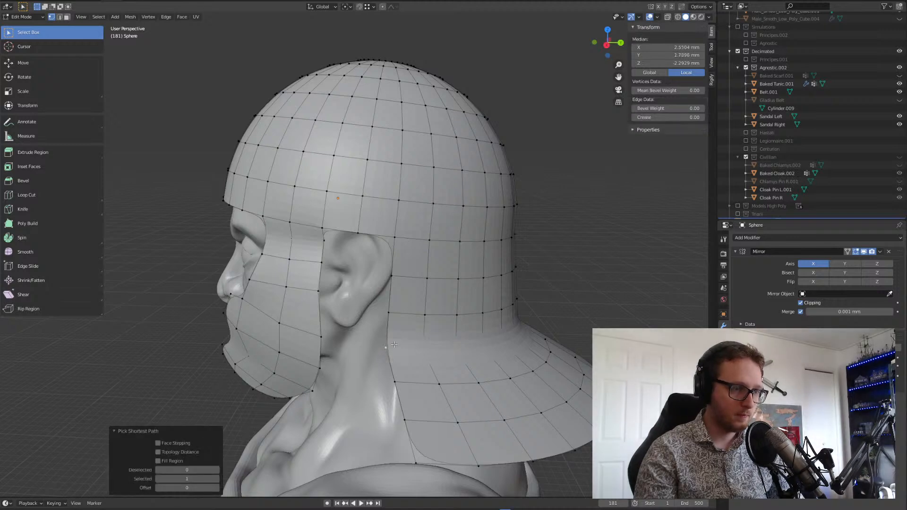
{"action": "key", "text": "alt+a"}
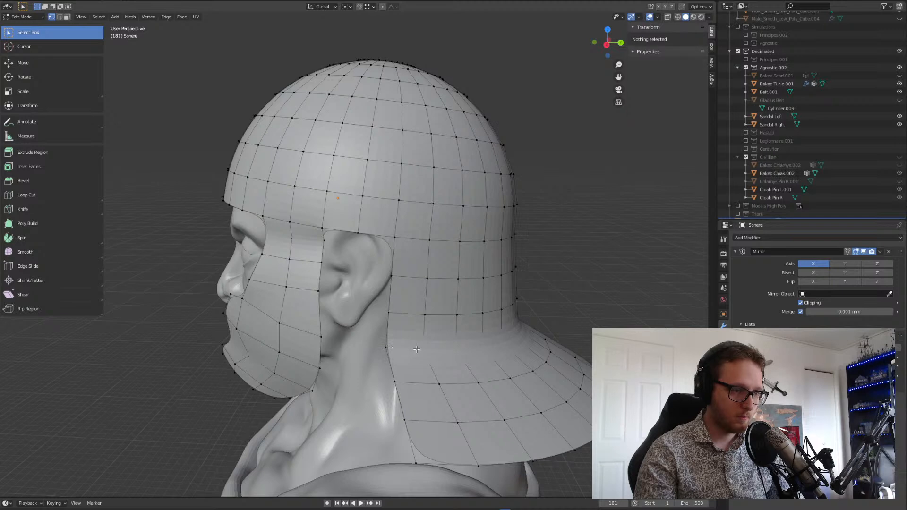
{"action": "left_click", "coordinate": [406, 350], "text": "alt"}
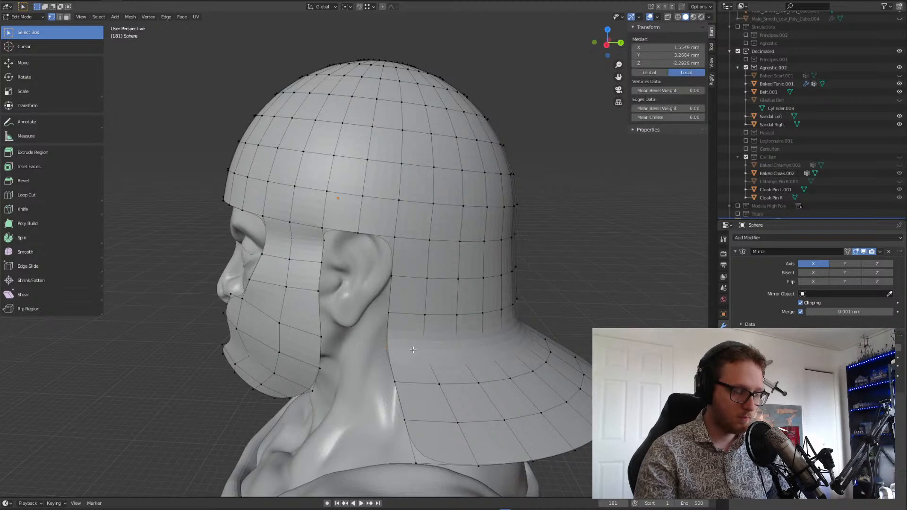
{"action": "key", "text": "s"}
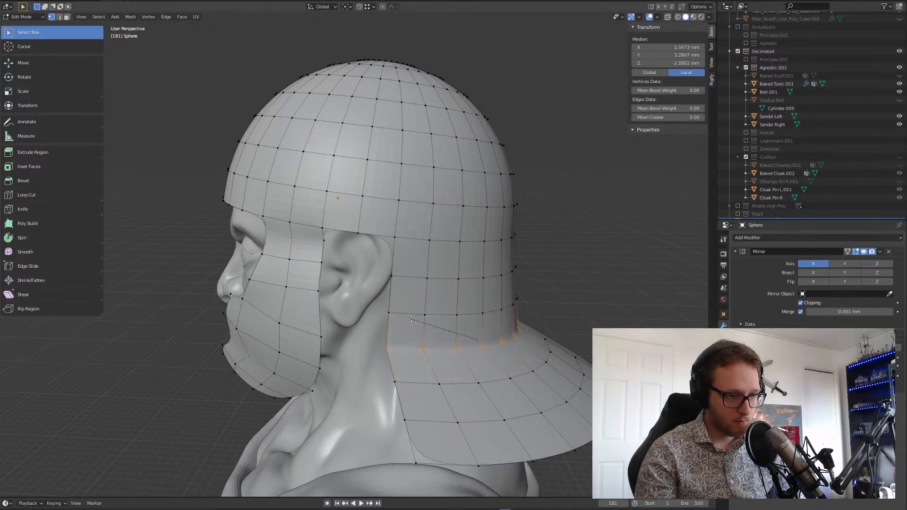
{"action": "left_click", "coordinate": [411, 319]}
{"action": "mouse_move", "coordinate": [412, 319]}
{"action": "middle_mouse_down"}
{"action": "mouse_move", "coordinate": [314, 314]}
{"action": "mouse_move", "coordinate": [381, 328]}
{"action": "mouse_move", "coordinate": [422, 328]}
{"action": "mouse_move", "coordinate": [387, 320]}
{"action": "mouse_move", "coordinate": [415, 317]}
{"action": "mouse_move", "coordinate": [433, 323]}
{"action": "mouse_move", "coordinate": [409, 321]}
{"action": "middle_mouse_up"}
{"action": "key", "text": "Tab"}
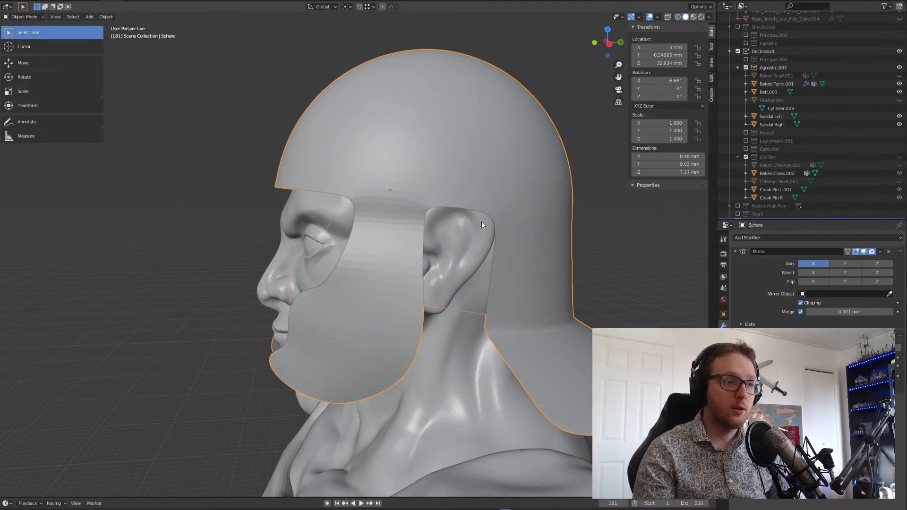
- In Edit Mode, raise the vertex above the ear about 0.34 mm along Z and move it freely about 0.17 mm farther up
{"action": "key", "text": "Tab"}
{"action": "key", "text": "g"}
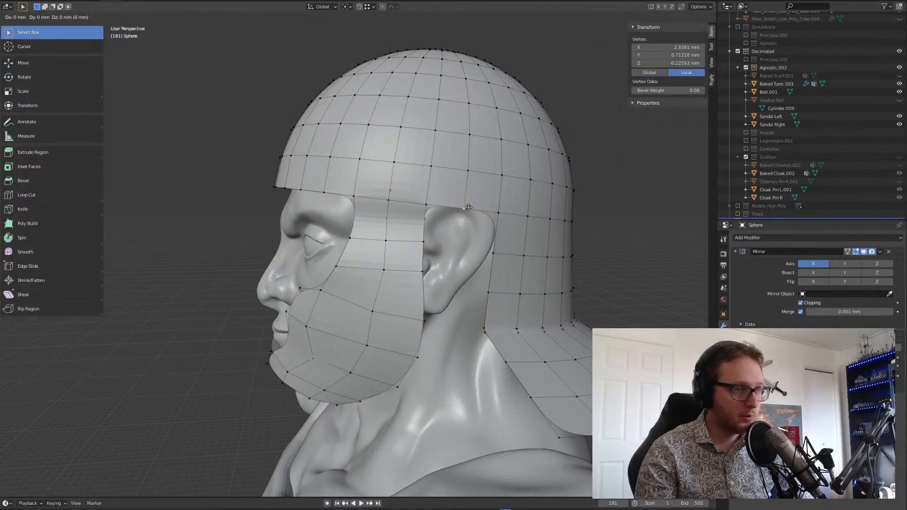
{"action": "key", "text": "z"}
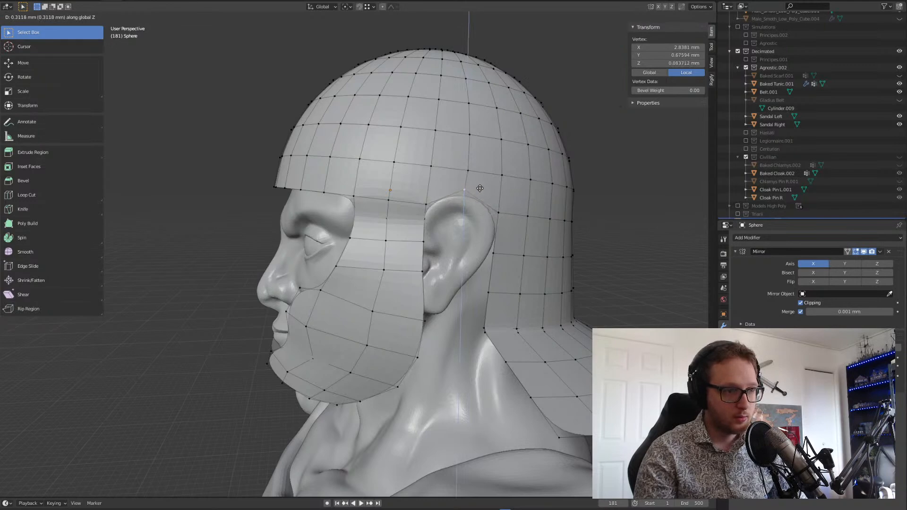
{"action": "left_click", "coordinate": [480, 188]}
{"action": "mouse_move", "coordinate": [480, 188]}
{"action": "middle_mouse_down"}
{"action": "mouse_move", "coordinate": [468, 172]}
{"action": "mouse_move", "coordinate": [481, 166]}
{"action": "mouse_move", "coordinate": [543, 204]}
{"action": "mouse_move", "coordinate": [471, 198]}
{"action": "middle_mouse_up"}
{"action": "key", "text": "g"}
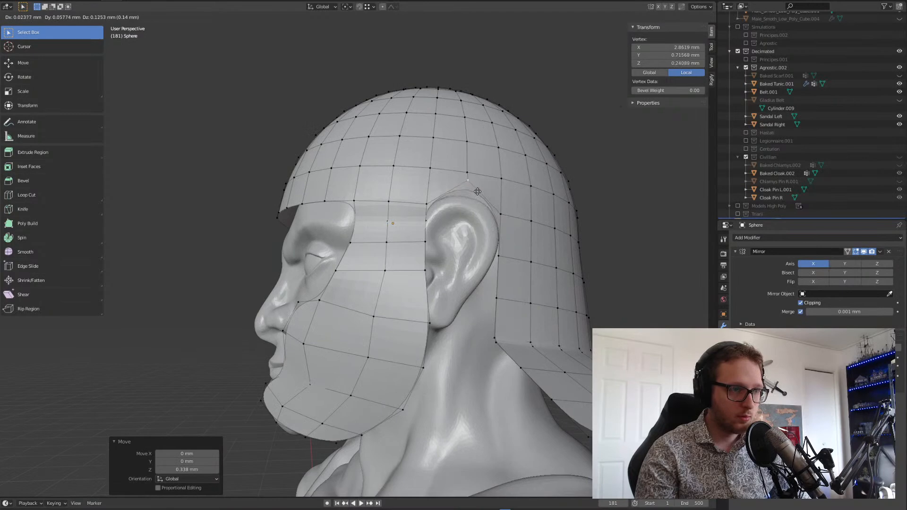
{"action": "left_click", "coordinate": [476, 191]}
{"action": "middle_click_drag", "start_coordinate": [476, 191], "coordinate": [436, 204]}
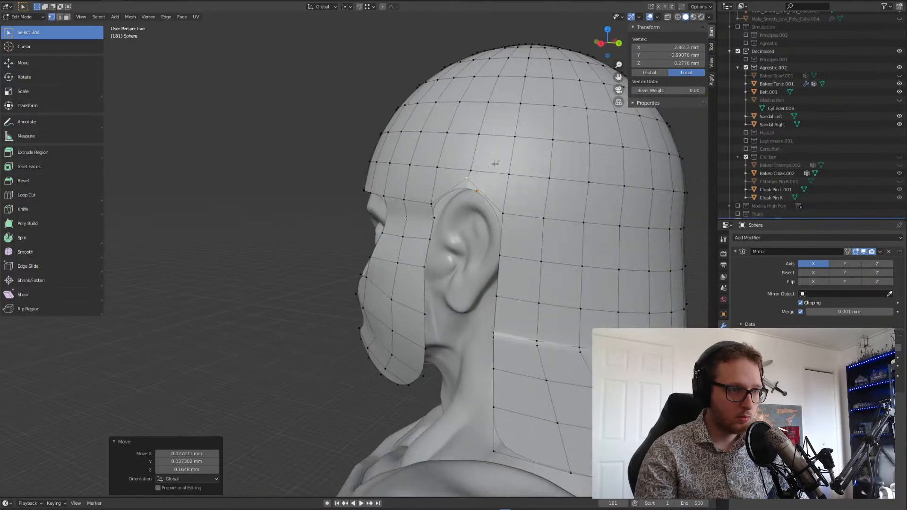
- Try to merge the raised vertex above the ear with its upper neighbour at center and reposition the merged vertex
{"action": "left_click_drag", "start_coordinate": [444, 203], "coordinate": [445, 204]}
{"action": "key", "text": "m"}
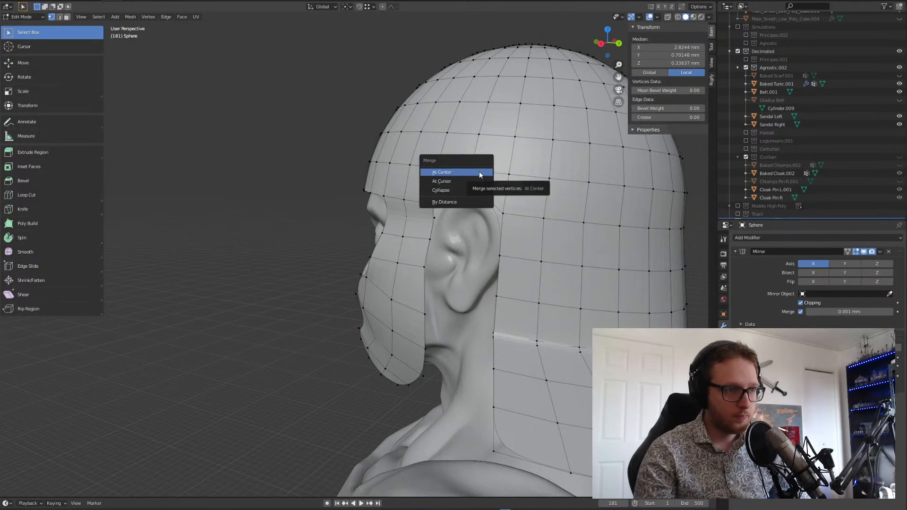
{"action": "left_click", "coordinate": [479, 173]}
{"action": "key", "text": "g"}
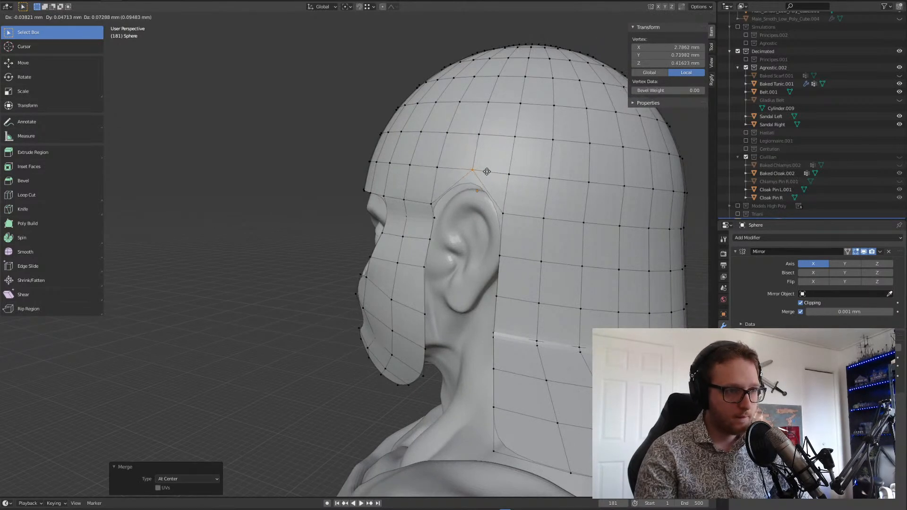
{"action": "left_click", "coordinate": [486, 173]}
{"action": "middle_click_drag", "start_coordinate": [486, 172], "coordinate": [535, 177]}
{"action": "key", "text": "g"}
{"action": "key", "text": "ctrl+z"}
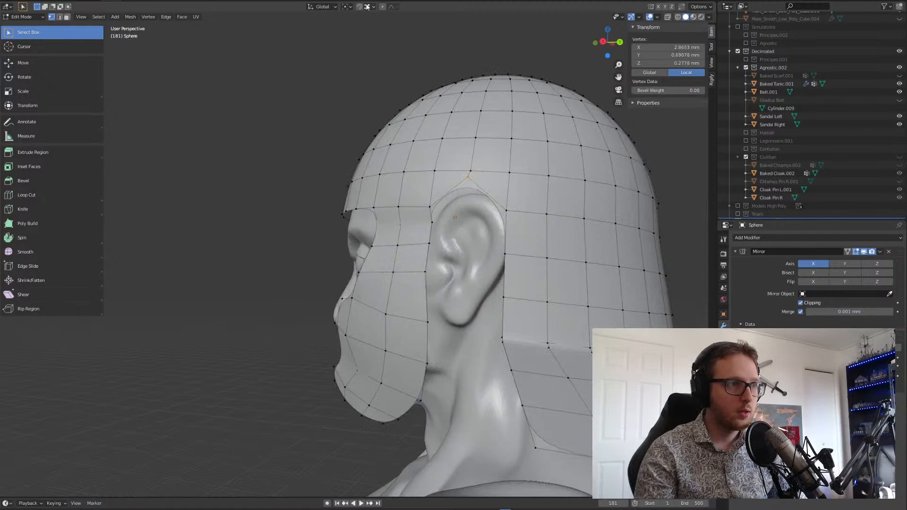
- Turn on Auto Merge, snap the vertex above the ear onto the vertex directly above it, and check the opening in Object Mode
{"action": "left_click", "coordinate": [699, 7]}
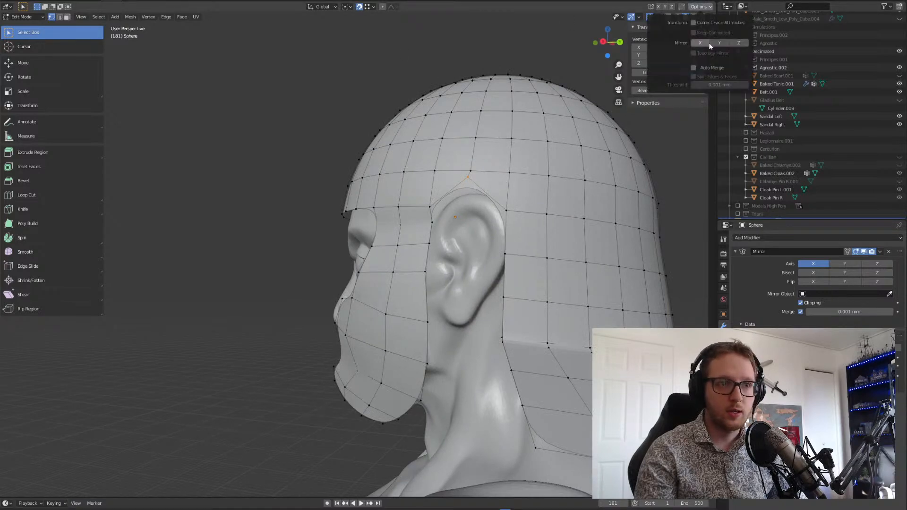
{"action": "left_click", "coordinate": [695, 68]}
{"action": "key", "text": "g"}
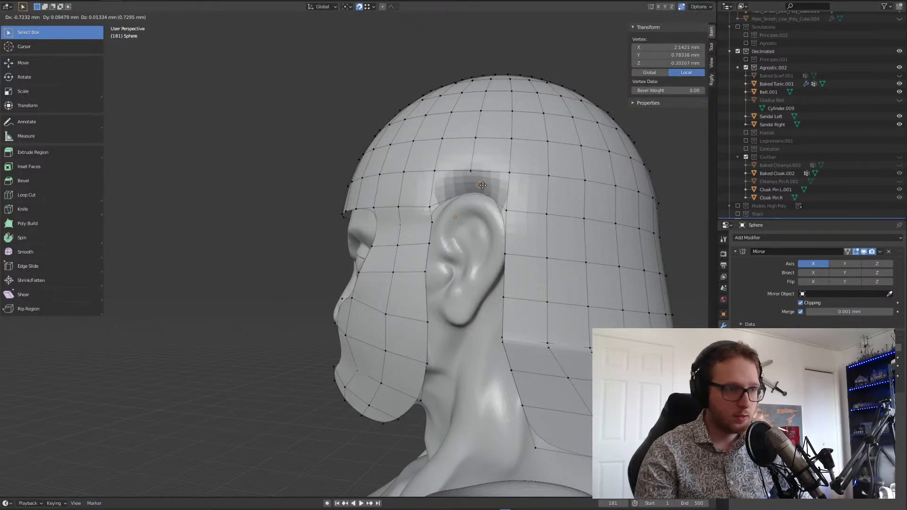
{"action": "left_click", "coordinate": [473, 169]}
{"action": "middle_click_drag", "start_coordinate": [474, 169], "coordinate": [533, 196]}
{"action": "key", "text": "Tab"}
{"action": "middle_click_drag", "start_coordinate": [469, 234], "coordinate": [430, 248]}
{"action": "key", "text": "Tab"}
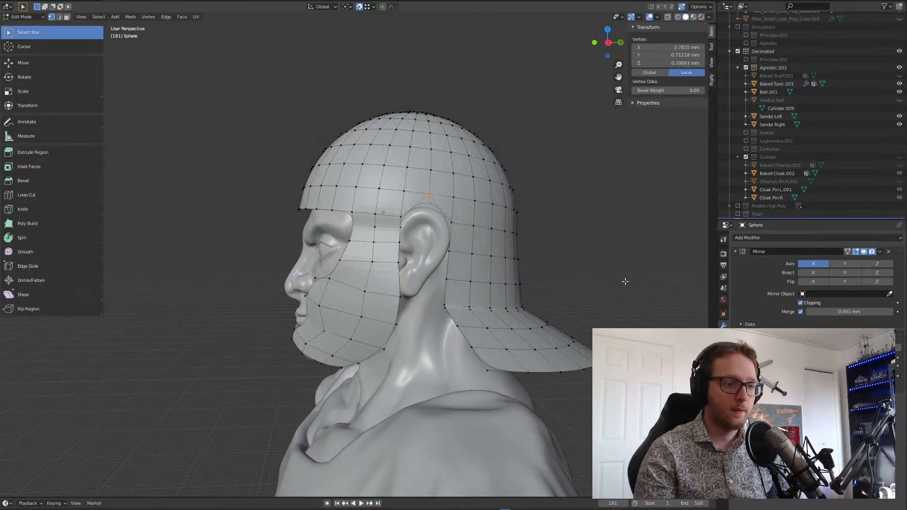
- Select the whole flared neck guard, including its hidden vertices, in the right orthographic wireframe view
{"action": "middle_click_drag", "start_coordinate": [632, 290], "coordinate": [561, 268], "text": "shift"}
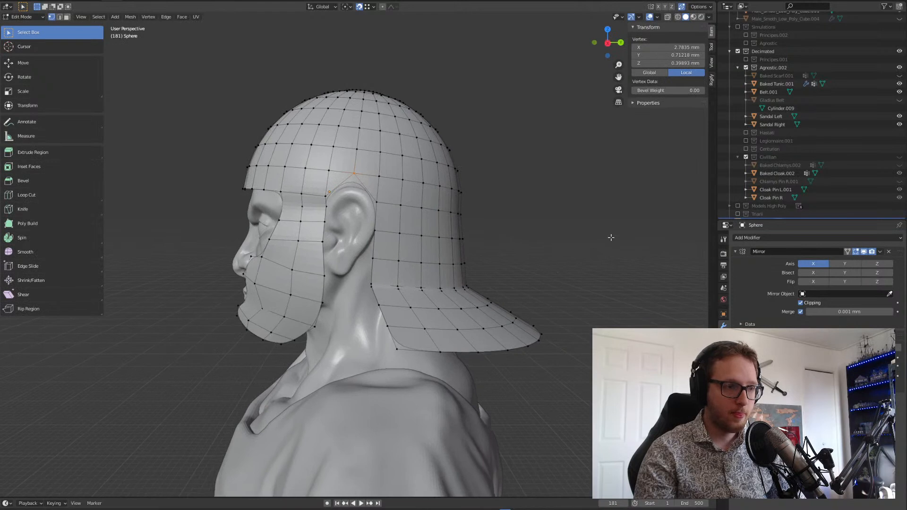
{"action": "left_click_drag", "start_coordinate": [599, 263], "coordinate": [370, 383]}
{"action": "left_click", "coordinate": [608, 42]}
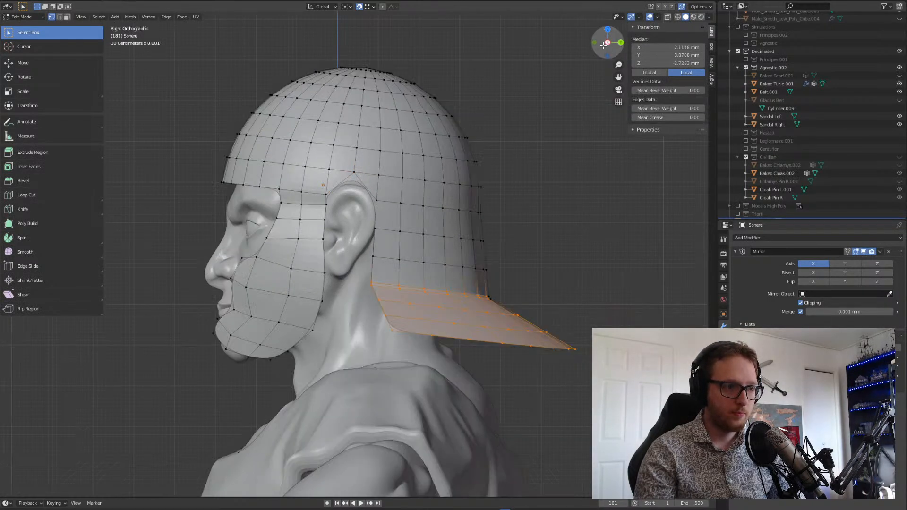
{"action": "left_click", "coordinate": [679, 17]}
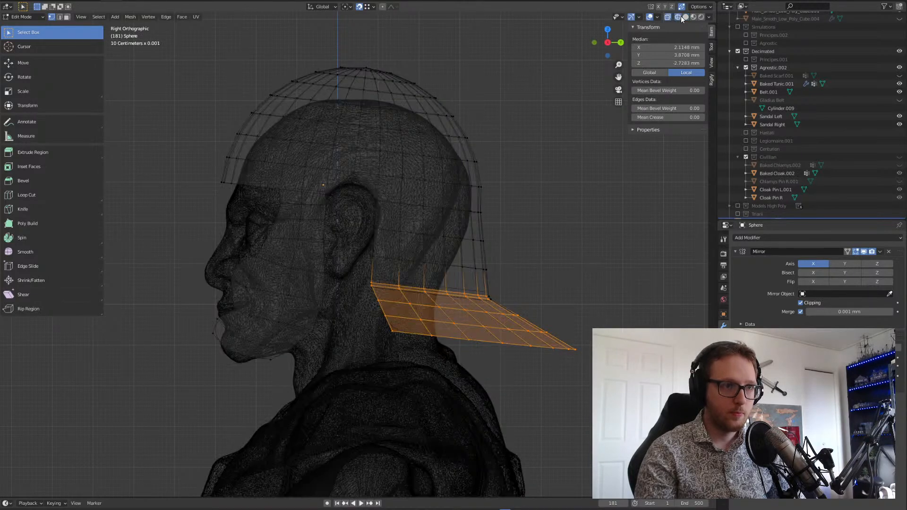
{"action": "left_click_drag", "start_coordinate": [598, 274], "coordinate": [416, 379]}
{"action": "key", "text": "g"}
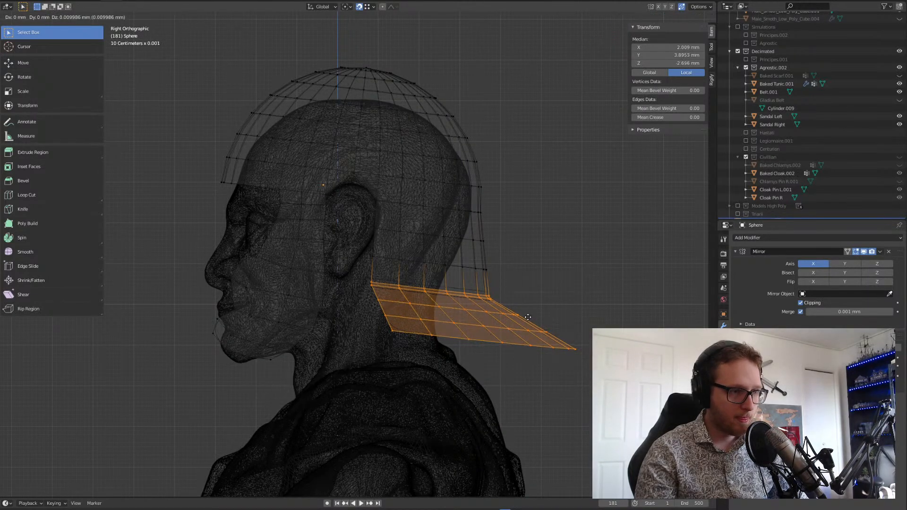
{"action": "right_click", "coordinate": [528, 307]}
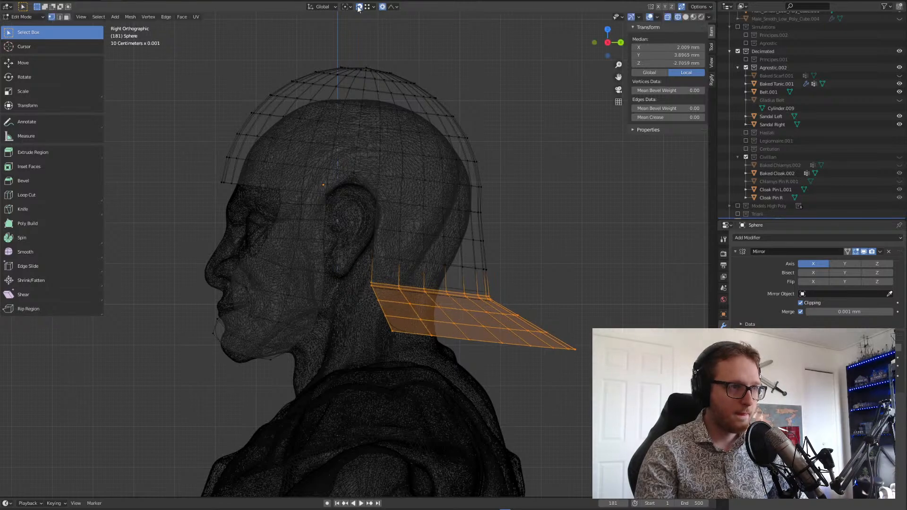
- Move the neck guard about 0.66 mm up and 0.18 mm back with connected linear proportional editing, size about 2.36, and inspect it in Object Mode
{"action": "key", "text": "g"}
{"action": "scroll", "coordinate": [543, 220], "scroll_direction": "down", "scroll_amount": 6}
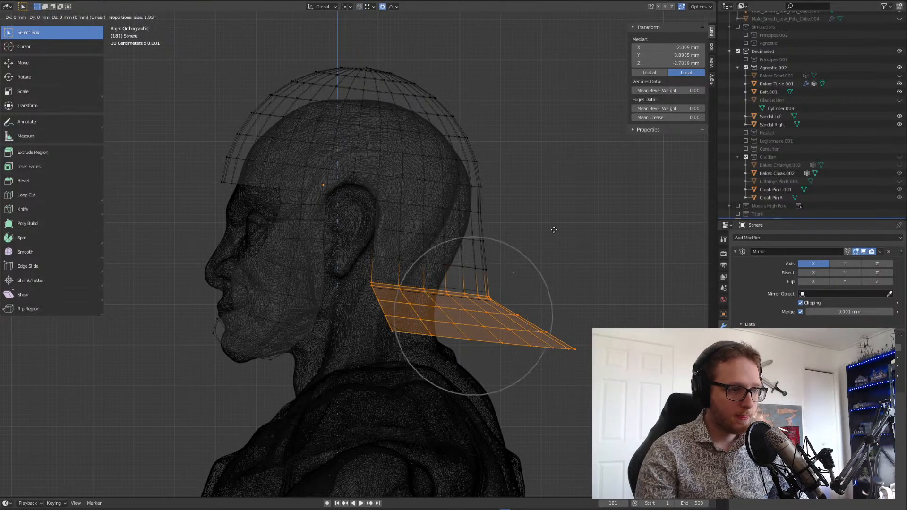
{"action": "scroll", "coordinate": [554, 230], "scroll_direction": "up", "scroll_amount": 2}
{"action": "scroll", "coordinate": [554, 230], "scroll_direction": "down", "scroll_amount": 3}
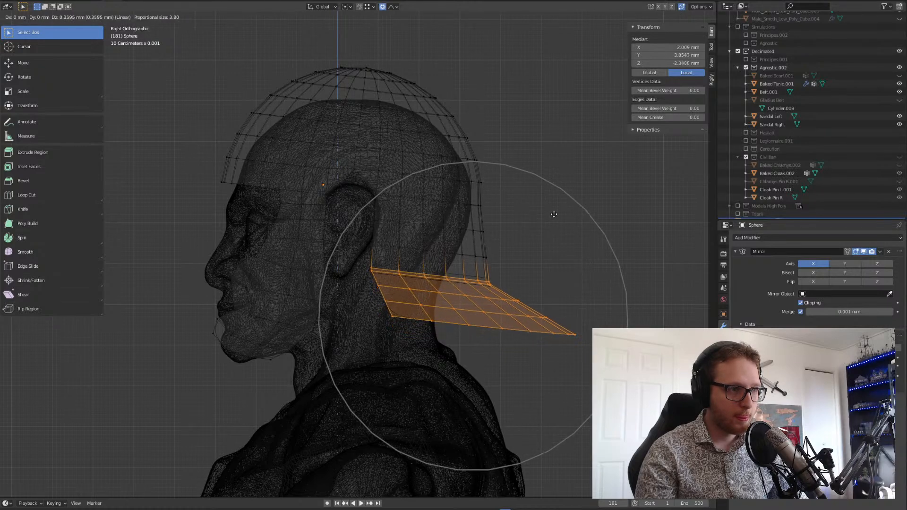
{"action": "scroll", "coordinate": [555, 206], "scroll_direction": "up", "scroll_amount": 5}
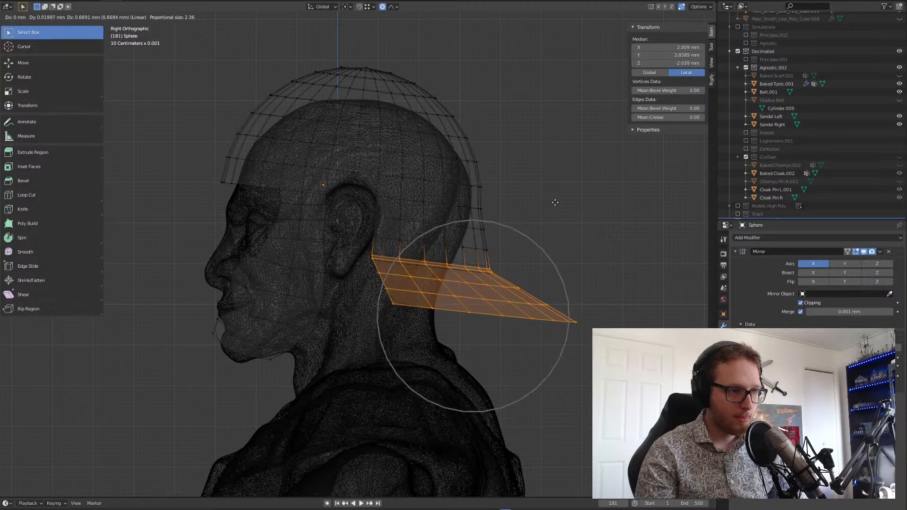
{"action": "left_click", "coordinate": [561, 203]}
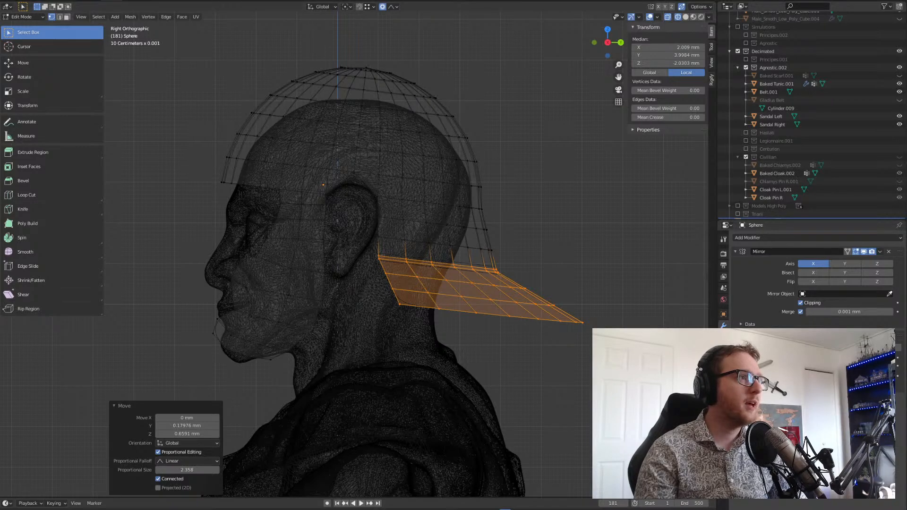
{"action": "left_click", "coordinate": [541, 107]}
{"action": "middle_click_drag", "start_coordinate": [540, 107], "coordinate": [507, 132]}
{"action": "key", "text": "Tab"}
{"action": "scroll", "coordinate": [498, 138], "scroll_direction": "up", "scroll_amount": 1}
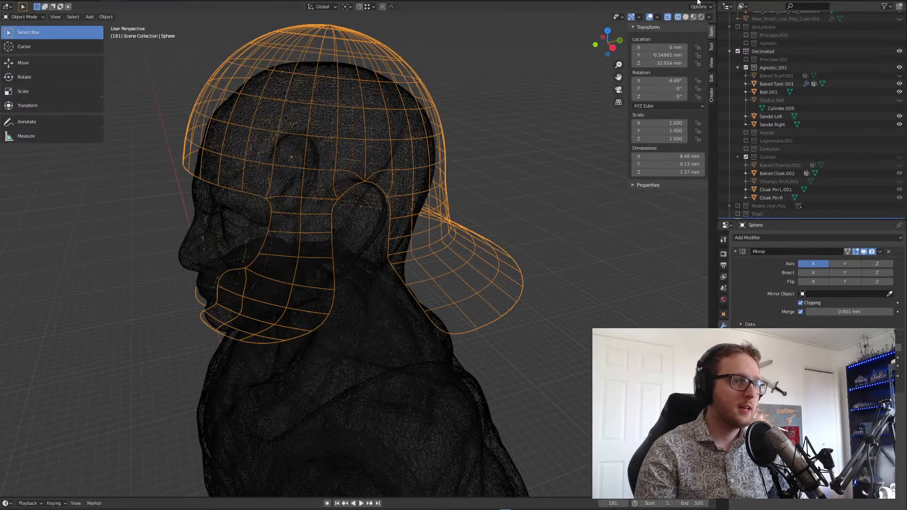
- Show the helmet in solid shading and, in Edit Mode, add an edge loop just above the brow rim, slid by about -0.049
{"action": "left_click", "coordinate": [685, 16]}
{"action": "mouse_move", "coordinate": [387, 171]}
{"action": "middle_mouse_down"}
{"action": "mouse_move", "coordinate": [414, 145]}
{"action": "mouse_move", "coordinate": [438, 161]}
{"action": "mouse_move", "coordinate": [343, 157]}
{"action": "mouse_move", "coordinate": [427, 165]}
{"action": "mouse_move", "coordinate": [382, 144]}
{"action": "middle_mouse_up"}
{"action": "scroll", "coordinate": [383, 151], "scroll_direction": "up", "scroll_amount": 3}
{"action": "scroll", "coordinate": [351, 218], "scroll_direction": "up", "scroll_amount": 2}
{"action": "scroll", "coordinate": [347, 198], "scroll_direction": "down", "scroll_amount": 1}
{"action": "key", "text": "Tab"}
{"action": "scroll", "coordinate": [348, 166], "scroll_direction": "down", "scroll_amount": 4}
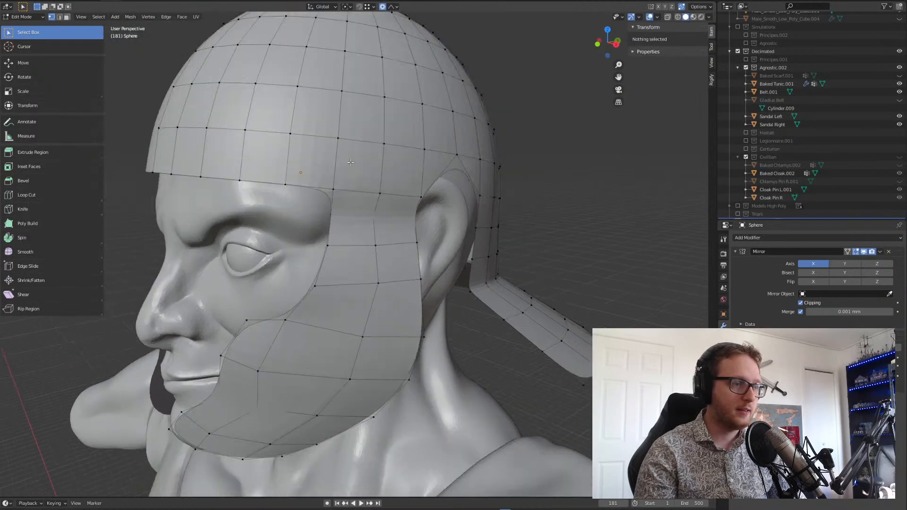
{"action": "scroll", "coordinate": [348, 168], "scroll_direction": "up", "scroll_amount": 2}
{"action": "mouse_move", "coordinate": [309, 188]}
{"action": "middle_mouse_down"}
{"action": "mouse_move", "coordinate": [275, 191]}
{"action": "mouse_move", "coordinate": [302, 193]}
{"action": "middle_mouse_up"}
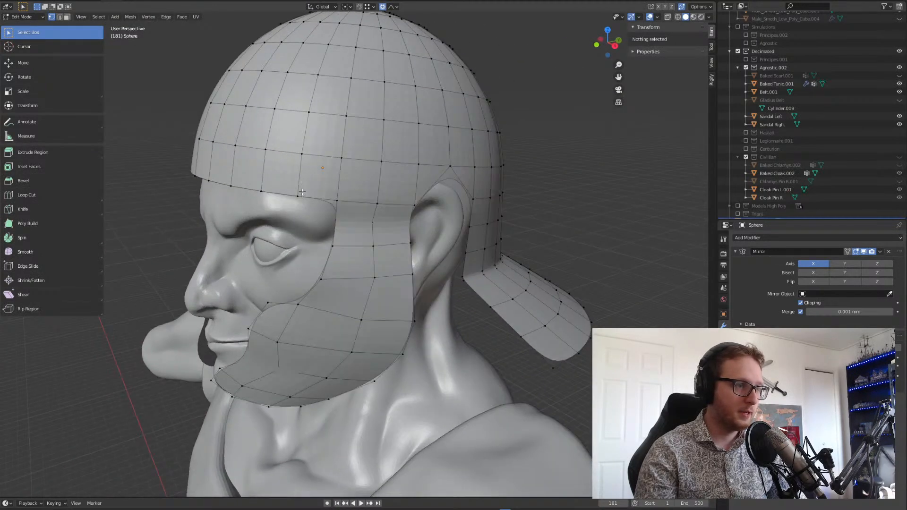
{"action": "left_click", "coordinate": [298, 164]}
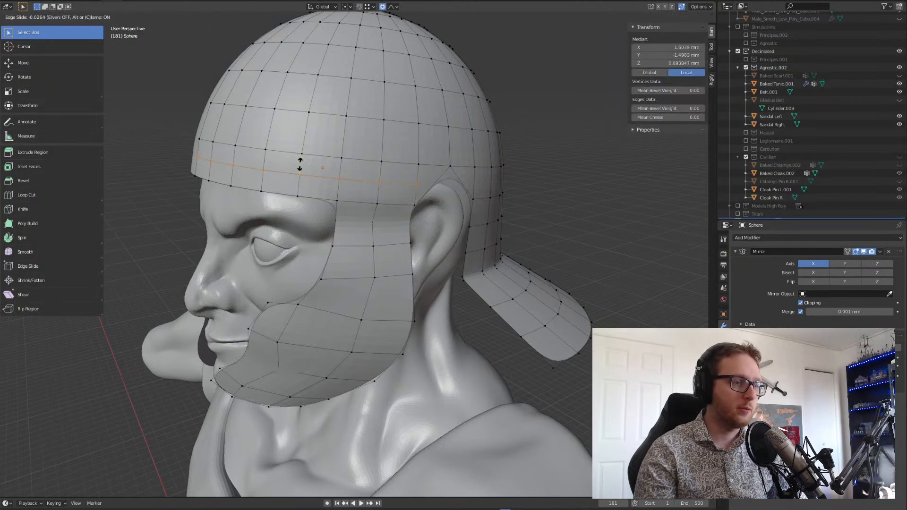
{"action": "left_click", "coordinate": [300, 166]}
- Add a centred edge loop along the outermost row of faces on the flared neck guard
{"action": "middle_click_drag", "start_coordinate": [300, 165], "coordinate": [438, 300]}
{"action": "middle_click_drag", "start_coordinate": [438, 300], "coordinate": [361, 208], "text": "shift"}
{"action": "scroll", "coordinate": [361, 208], "scroll_direction": "up", "scroll_amount": 3}
{"action": "middle_click_drag", "start_coordinate": [371, 367], "coordinate": [404, 343]}
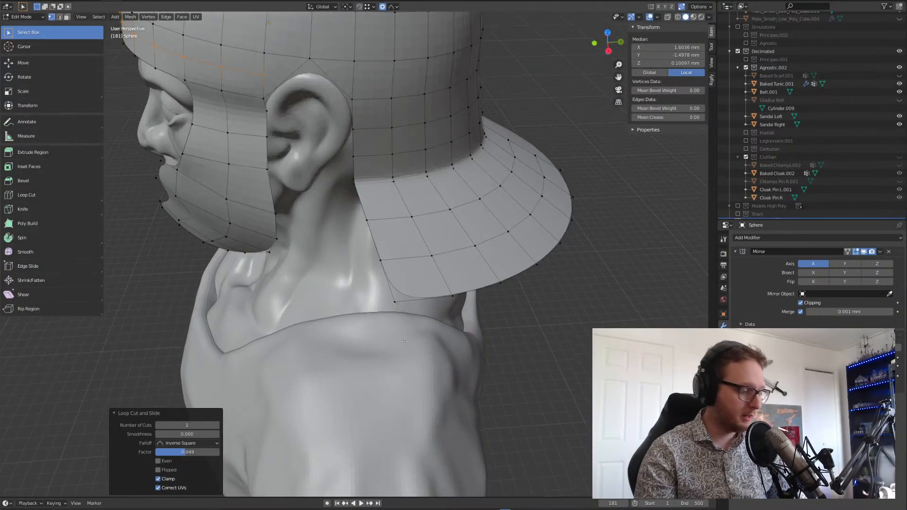
{"action": "key", "text": "ctrl+r"}
{"action": "left_click", "coordinate": [405, 284]}
{"action": "right_click", "coordinate": [471, 300]}
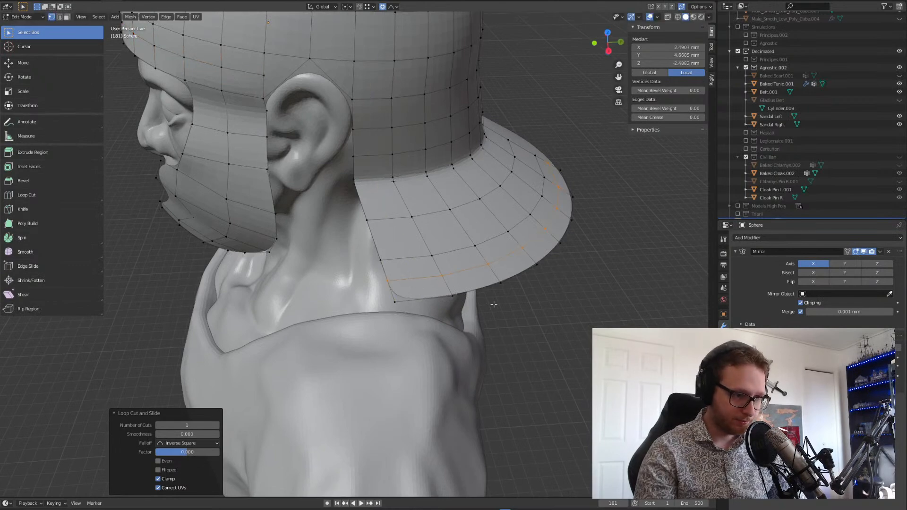
- Add two centred edge loops around the middle rows of the helmet dome
{"action": "middle_click_drag", "start_coordinate": [518, 287], "coordinate": [419, 262]}
{"action": "middle_click_drag", "start_coordinate": [373, 244], "coordinate": [402, 255]}
{"action": "middle_click_drag", "start_coordinate": [277, 151], "coordinate": [221, 140]}
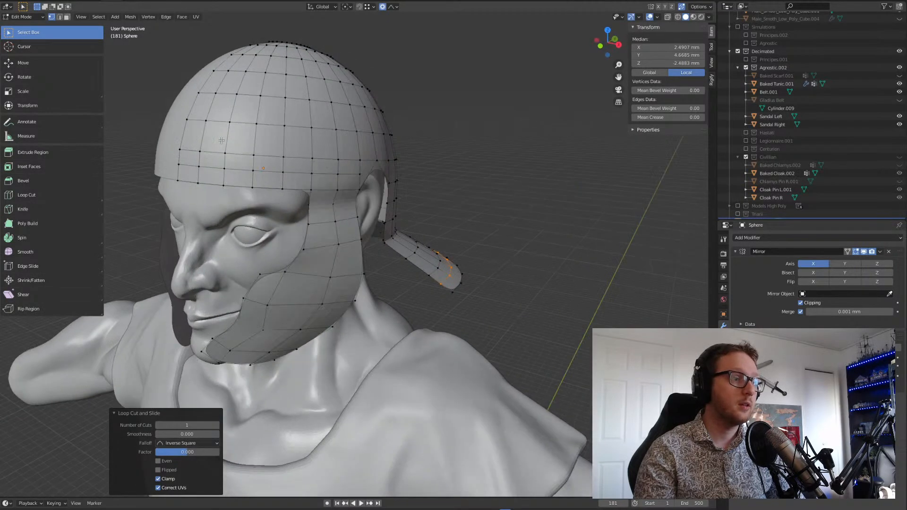
{"action": "left_click", "coordinate": [225, 140], "text": "alt"}
{"action": "key", "text": "g"}
{"action": "key", "text": "g"}
{"action": "key", "text": "Escape"}
{"action": "left_click", "coordinate": [232, 107]}
{"action": "right_click", "coordinate": [232, 107]}
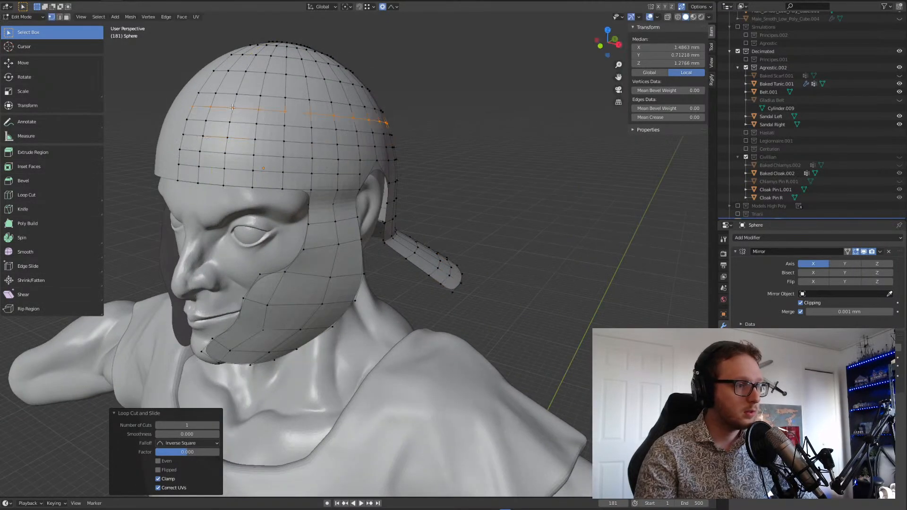
- Add two more centred edge loops around the upper rows of the helmet dome, near the crown
{"action": "key", "text": "ctrl+r"}
{"action": "left_click", "coordinate": [241, 77]}
{"action": "right_click", "coordinate": [242, 77]}
{"action": "left_click", "coordinate": [251, 61]}
{"action": "right_click", "coordinate": [251, 60]}
- Add centred edge loops across the cheek guard's rows, from beside the ear opening down to the chin
{"action": "middle_click_drag", "start_coordinate": [321, 108], "coordinate": [281, 218]}
{"action": "key", "text": "ctrl+t"}
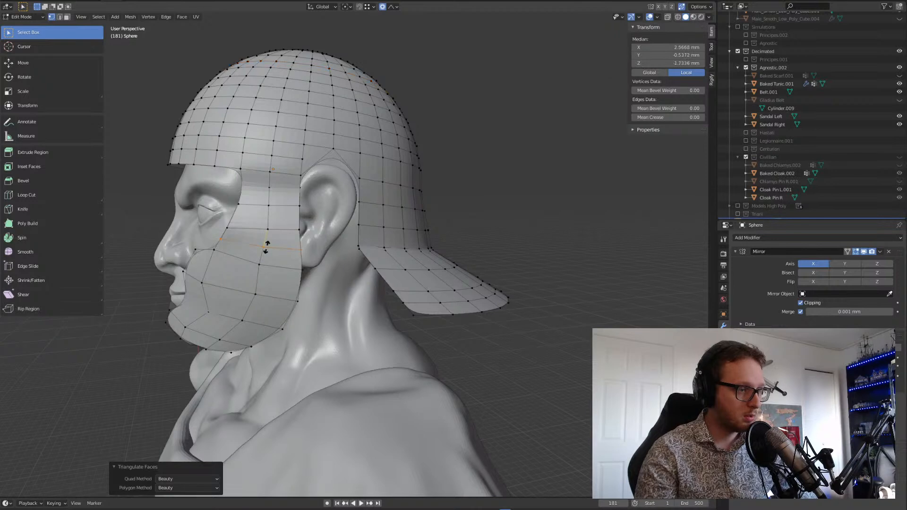
{"action": "left_click", "coordinate": [268, 233]}
{"action": "right_click", "coordinate": [268, 233]}
{"action": "key", "text": "ctrl+r"}
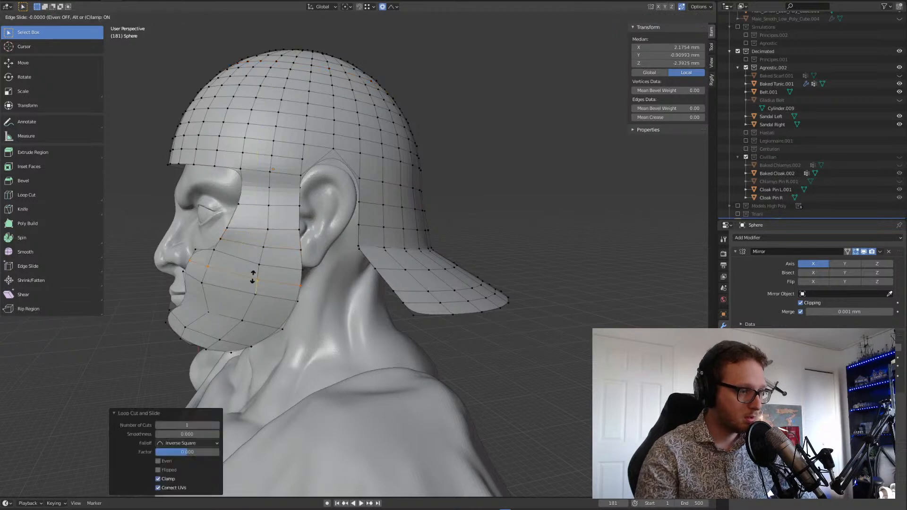
{"action": "left_click", "coordinate": [245, 304]}
{"action": "right_click", "coordinate": [244, 306]}
{"action": "left_click", "coordinate": [231, 332]}
{"action": "right_click", "coordinate": [231, 332]}
{"action": "middle_click_drag", "start_coordinate": [230, 329], "coordinate": [487, 314]}
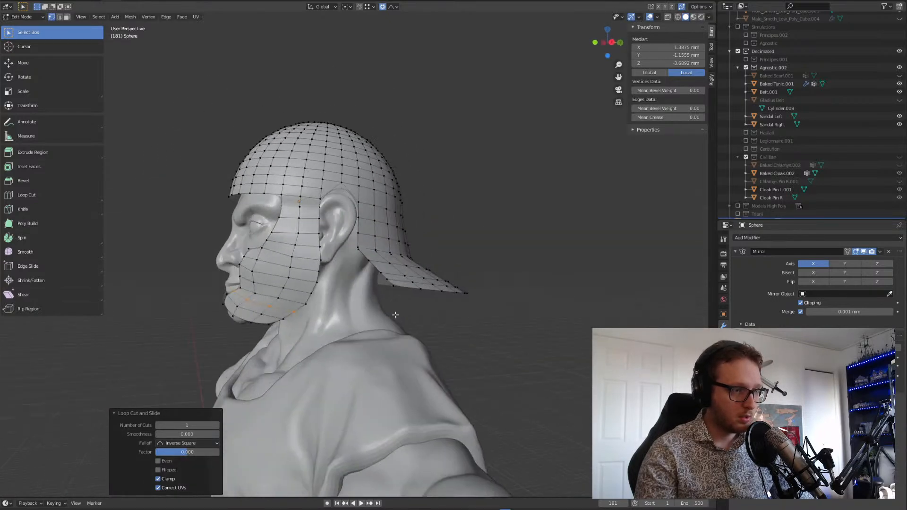
{"action": "key", "text": "a"}
{"action": "key", "text": "e"}
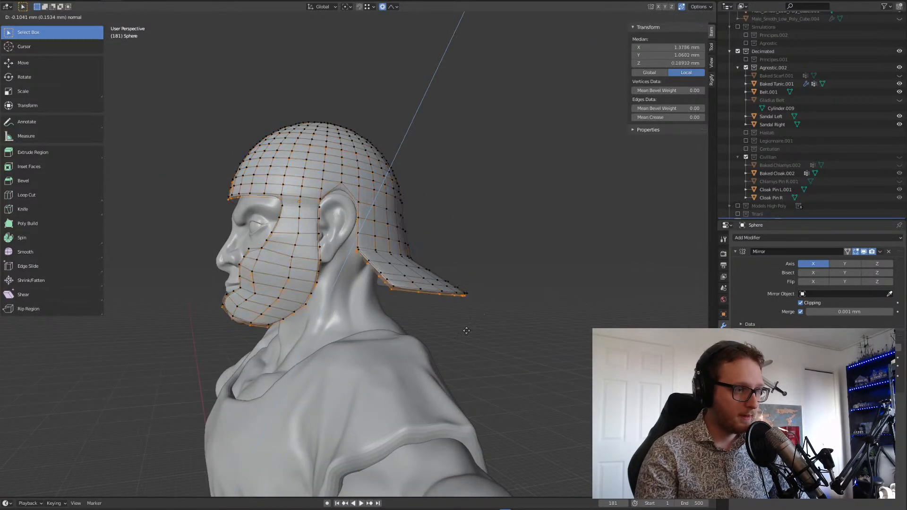
{"action": "right_click", "coordinate": [485, 313]}
{"action": "key", "text": "s"}
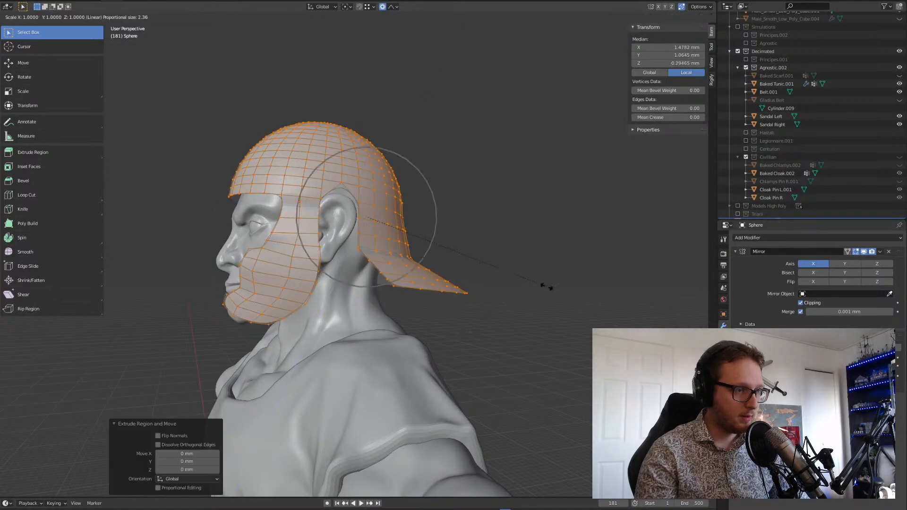
{"action": "right_click", "coordinate": [531, 286]}
{"action": "key", "text": "alt+a"}
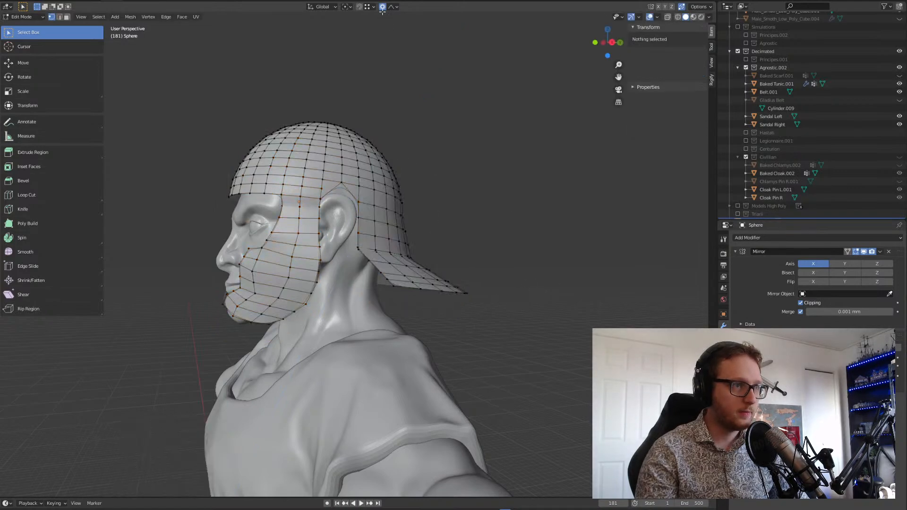
- Extrude the whole helmet mesh and scale the extruded shell uniformly to about 0.558
{"action": "key", "text": "a"}
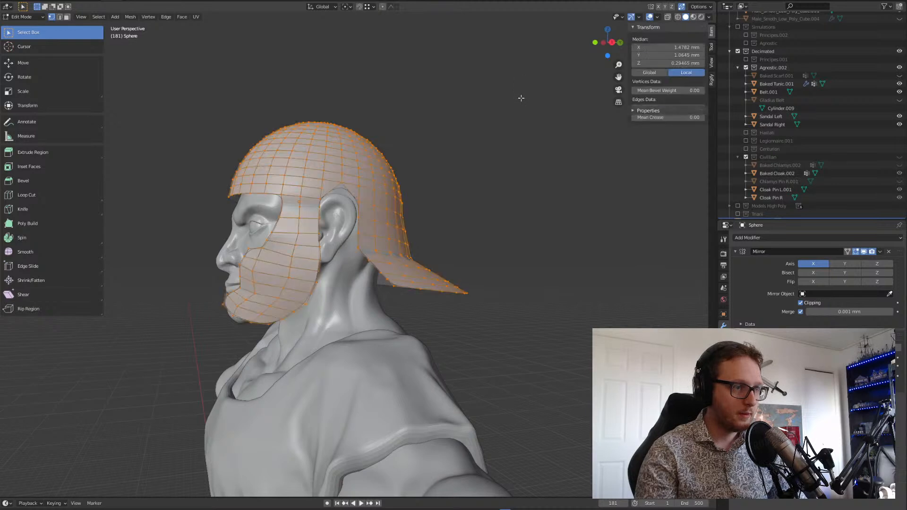
{"action": "key", "text": "e"}
{"action": "key", "text": "s"}
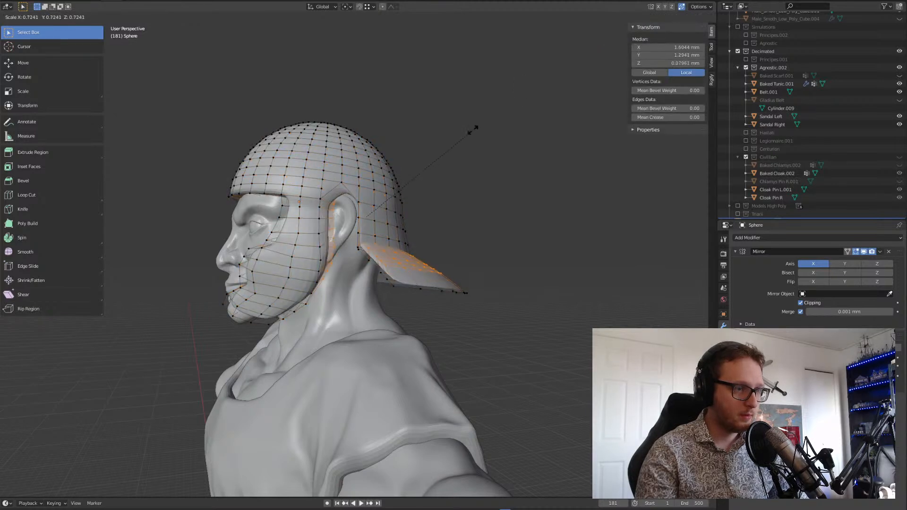
{"action": "left_click", "coordinate": [453, 149]}
- Hide the visible low-poly body mesh and view the helmet's inner shell from the side
{"action": "middle_click_drag", "start_coordinate": [453, 149], "coordinate": [492, 156]}
{"action": "scroll", "coordinate": [843, 38], "scroll_direction": "up", "scroll_amount": 2}
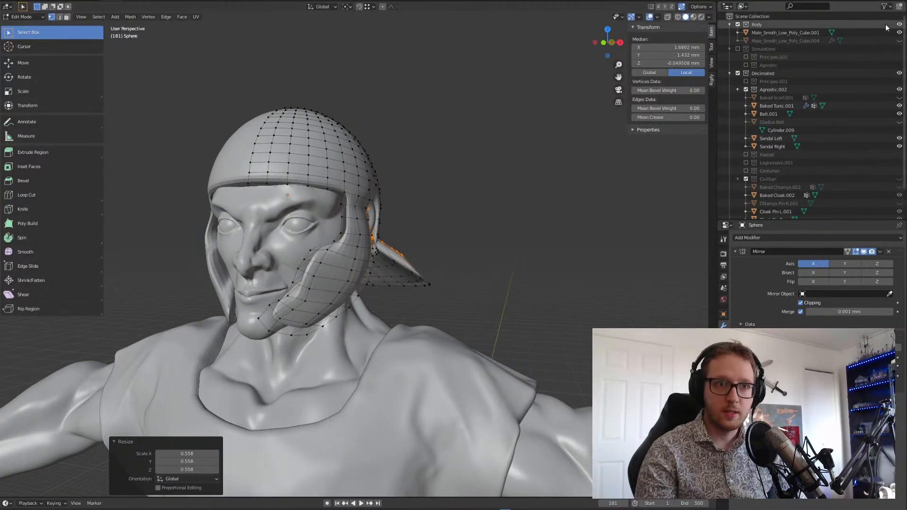
{"action": "left_click", "coordinate": [899, 33]}
{"action": "middle_click_drag", "start_coordinate": [500, 161], "coordinate": [382, 197]}
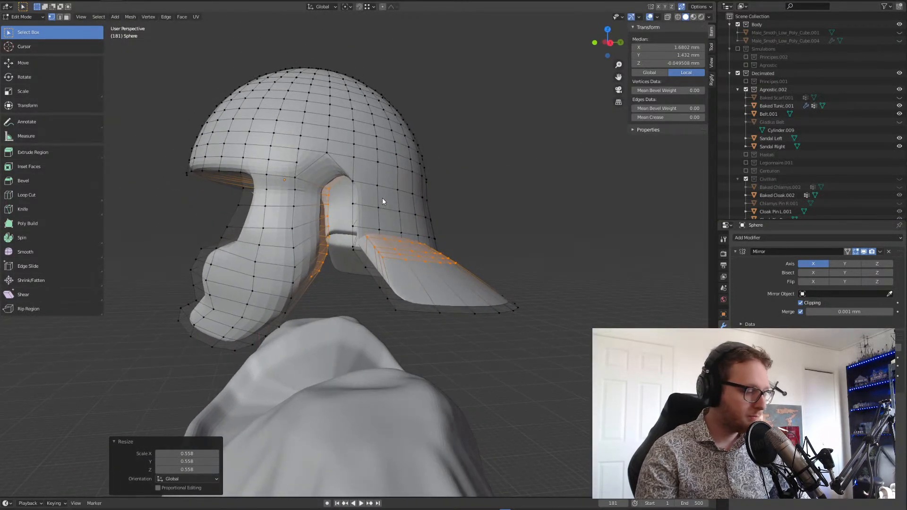
- Try moving the extruded inner shell down and forward, and undo the shell's scaling and extrusion
{"action": "key", "text": "g"}
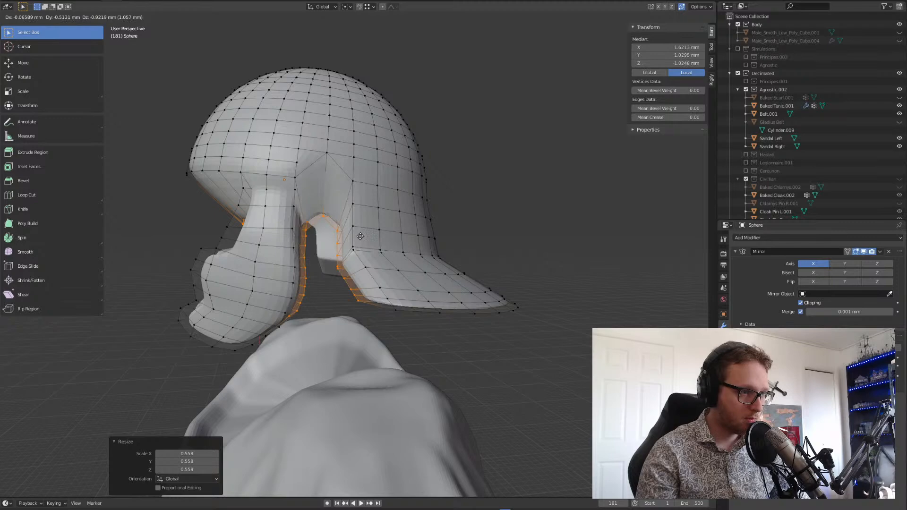
{"action": "right_click", "coordinate": [363, 235]}
{"action": "key", "text": "ctrl+z"}
{"action": "key", "text": "ctrl+z"}
{"action": "key", "text": "ctrl+z"}
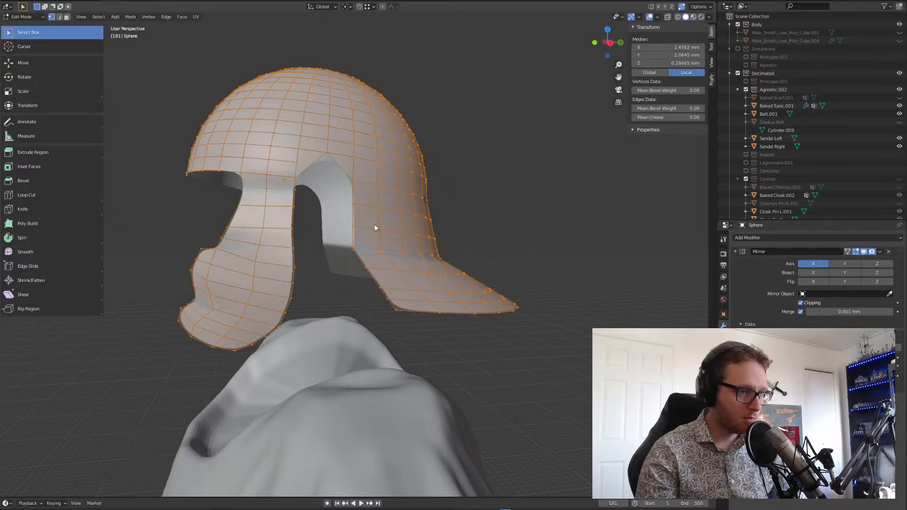
- Try extruding the helmet in place and scaling it along Z or with Z locked, and undo the extrusion
{"action": "middle_click_drag", "start_coordinate": [433, 206], "coordinate": [492, 213]}
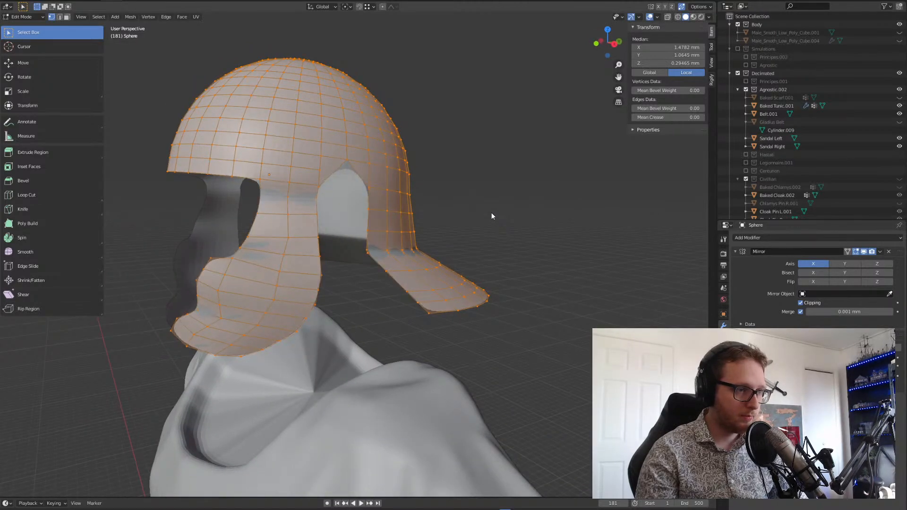
{"action": "key", "text": "e"}
{"action": "right_click", "coordinate": [512, 185]}
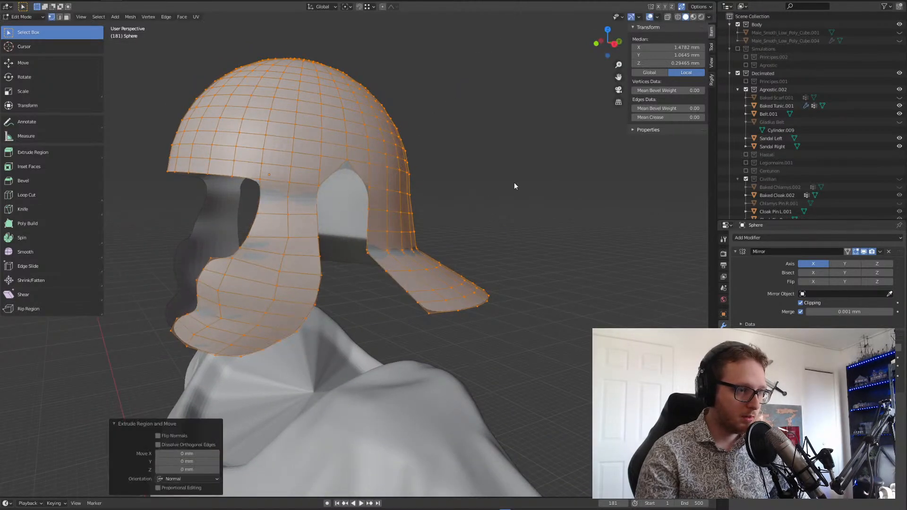
{"action": "key", "text": "s"}
{"action": "key", "text": "z"}
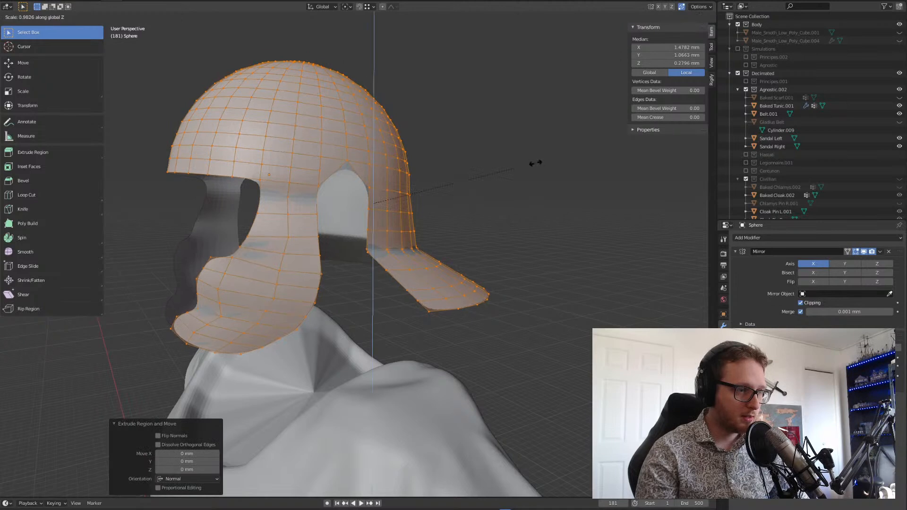
{"action": "key", "text": "shift+z"}
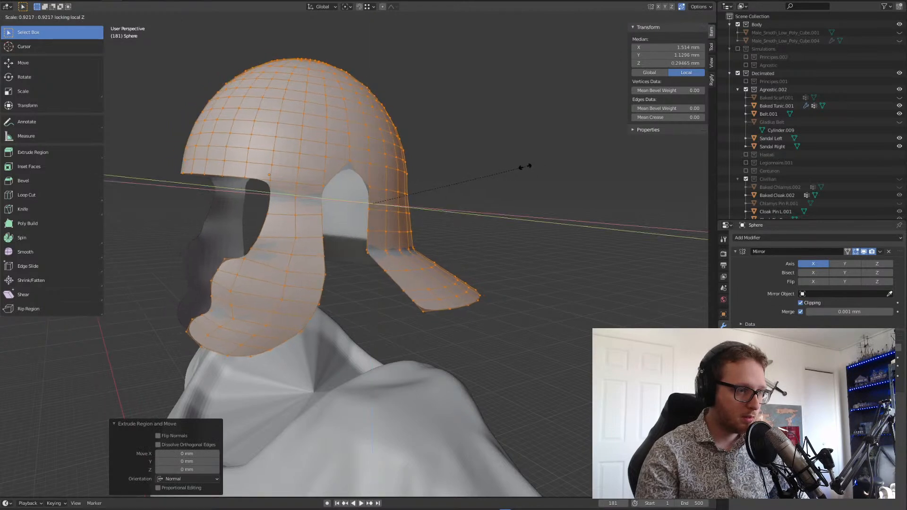
{"action": "right_click", "coordinate": [514, 175]}
{"action": "key", "text": "ctrl+z"}
{"action": "key", "text": "ctrl+z"}
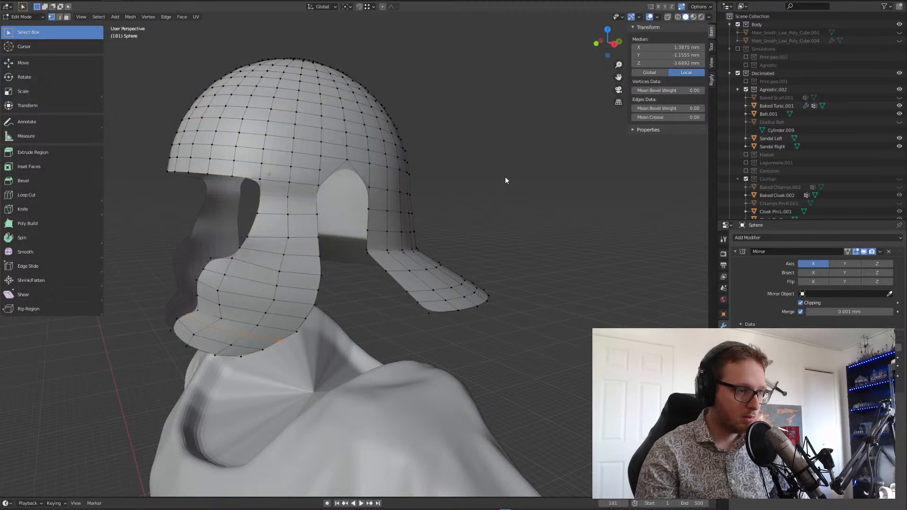
- Select the whole helmet mesh and extrude it about 0.041 mm along its normals
{"action": "key", "text": "a"}
{"action": "key", "text": "e"}
{"action": "right_click", "coordinate": [506, 177]}
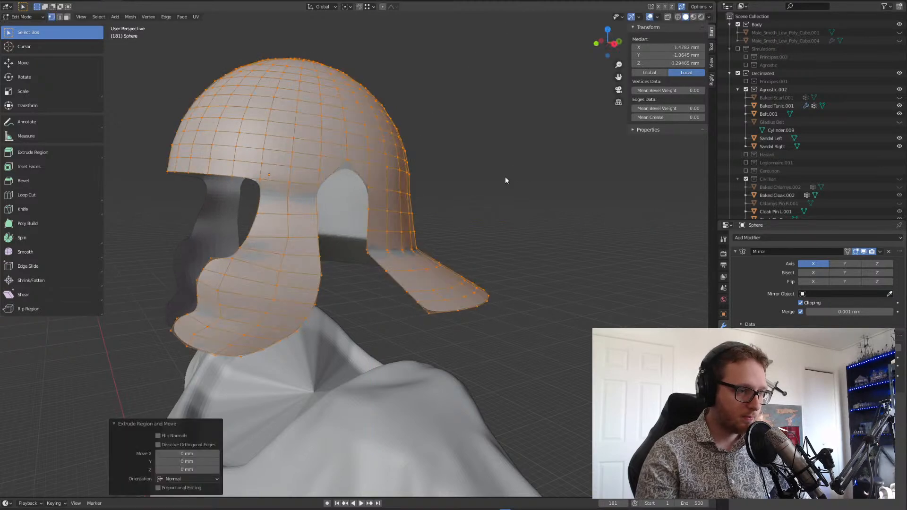
{"action": "key", "text": "s"}
{"action": "right_click", "coordinate": [487, 190]}
{"action": "key", "text": "e"}
{"action": "left_click", "coordinate": [494, 183]}
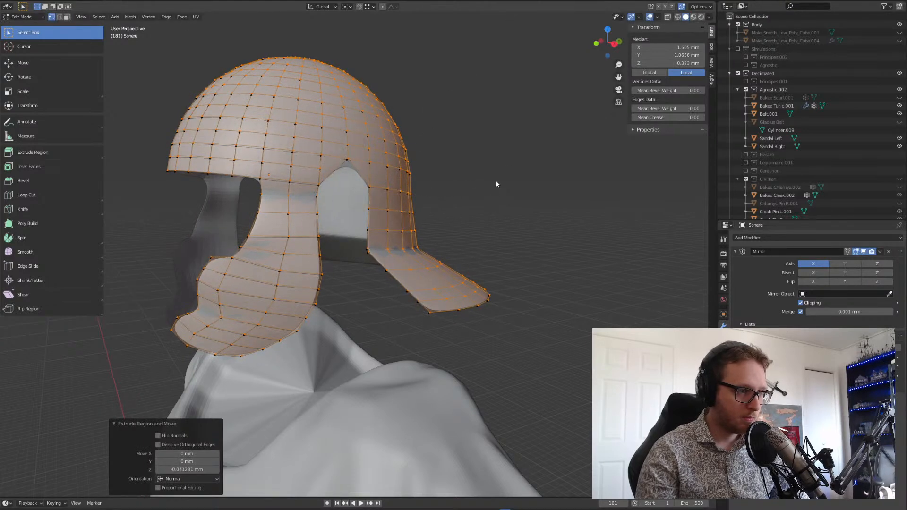
- Try scaling the extruded shell with Z locked and with Y locked, and undo the scaling
{"action": "key", "text": "s"}
{"action": "key", "text": "shift+z"}
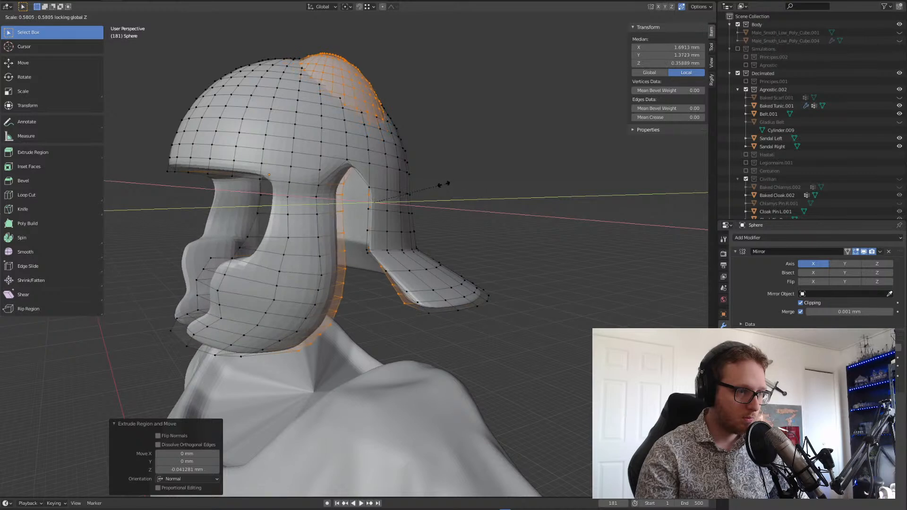
{"action": "key", "text": "shift+y"}
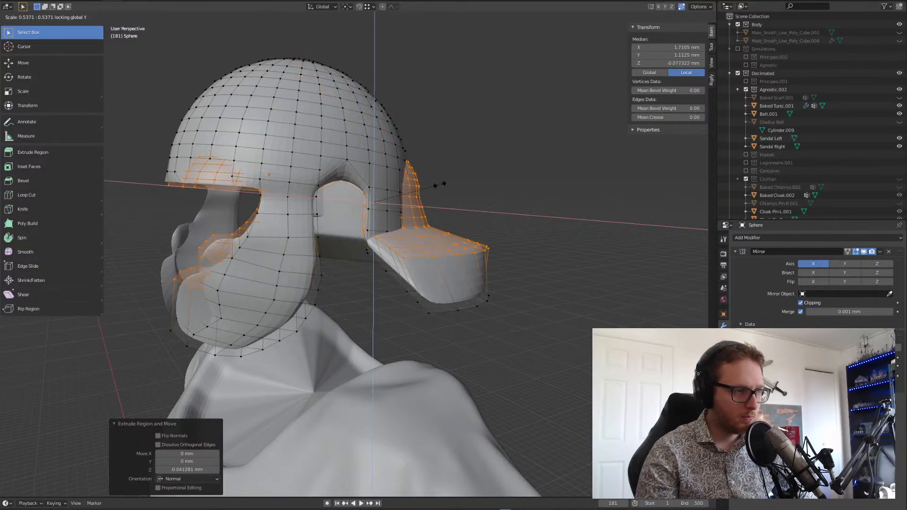
{"action": "left_click", "coordinate": [472, 187]}
{"action": "middle_click_drag", "start_coordinate": [435, 177], "coordinate": [460, 198]}
{"action": "key", "text": "ctrl+z"}
- Scale the extruded shell uniformly to about 0.727 and move it about -0.31 mm X, -0.53 mm Y and -1.25 mm Z
{"action": "key", "text": "s"}
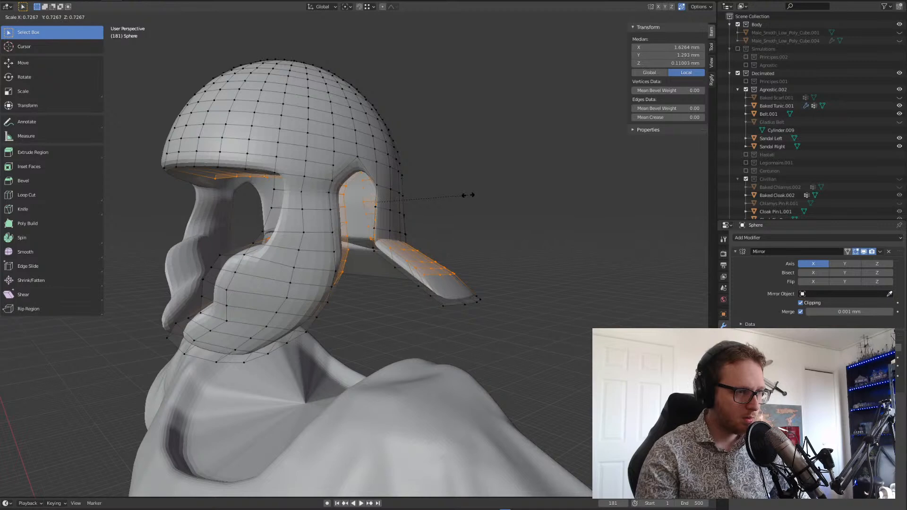
{"action": "left_click", "coordinate": [469, 194]}
{"action": "key", "text": "g"}
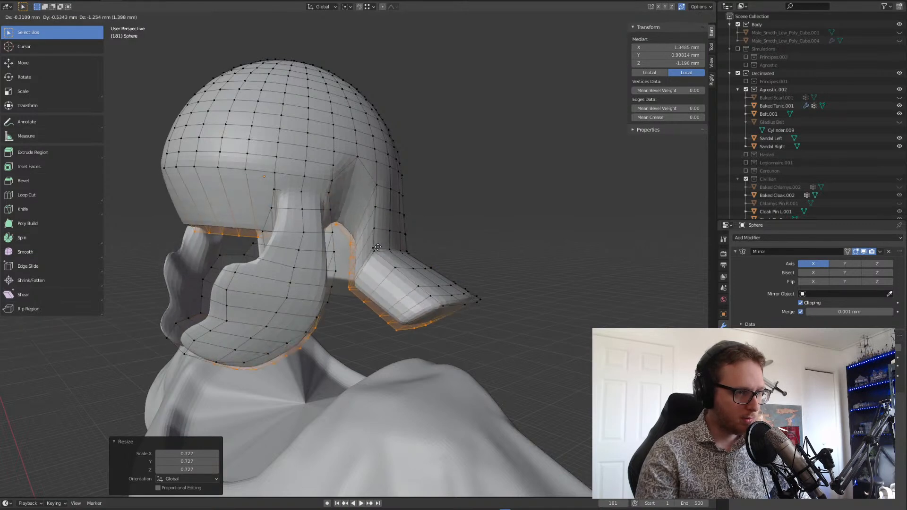
{"action": "left_click", "coordinate": [373, 248]}
{"action": "middle_click_drag", "start_coordinate": [374, 249], "coordinate": [451, 251]}
{"action": "key", "text": "s"}
{"action": "key", "text": "x"}
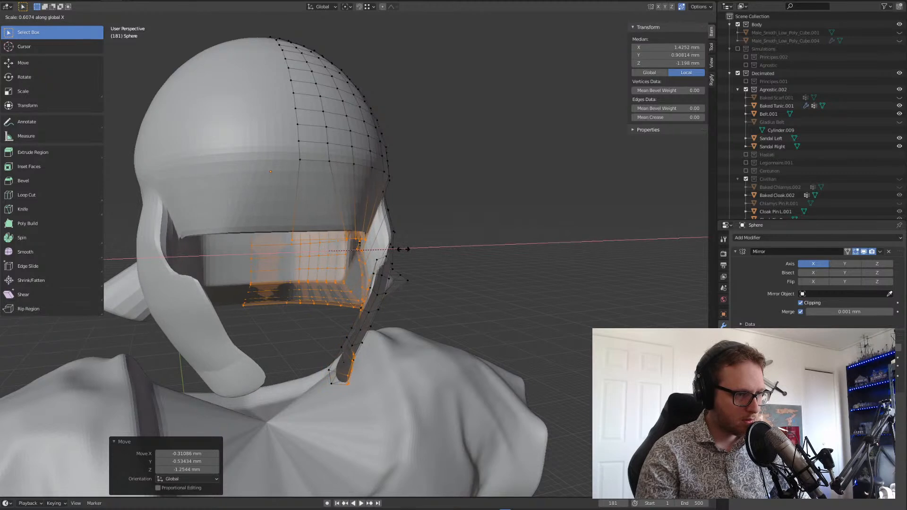
{"action": "key", "text": "Escape"}
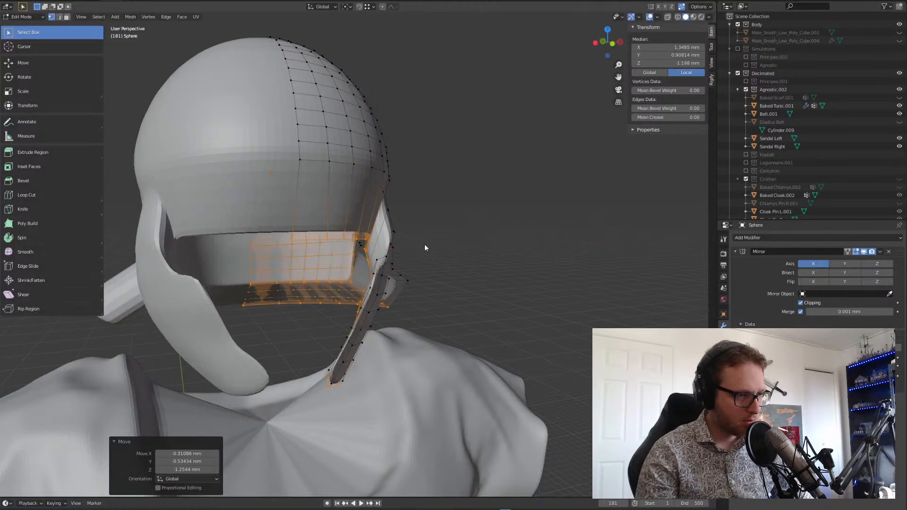
- Move the selected inner shell about -0.52 mm along the X axis
{"action": "key", "text": "g"}
{"action": "key", "text": "x"}
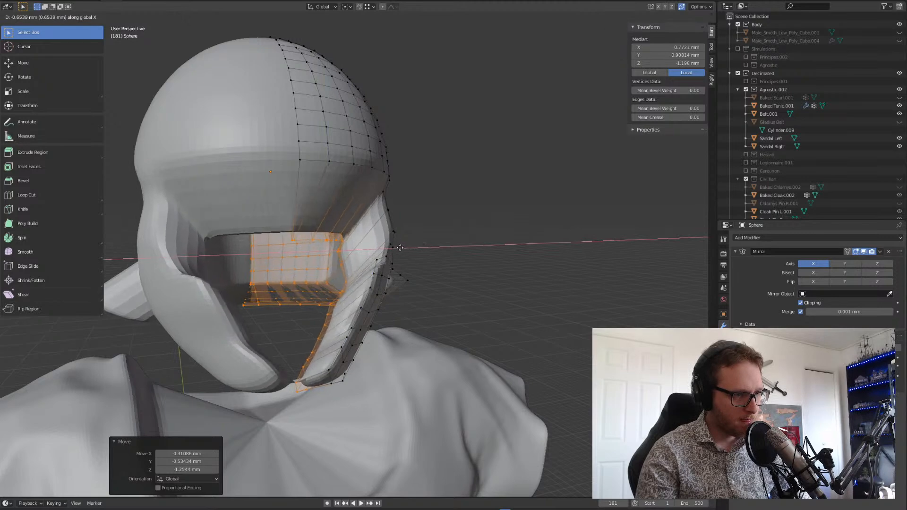
{"action": "left_click", "coordinate": [405, 246]}
- Examine the extruded inner shell around the face opening, cheek guards and underside of the neck guard
{"action": "middle_click_drag", "start_coordinate": [399, 236], "coordinate": [152, 209]}
{"action": "middle_click_drag", "start_coordinate": [97, 220], "coordinate": [103, 310]}
{"action": "middle_click_drag", "start_coordinate": [233, 293], "coordinate": [217, 279]}
{"action": "middle_click_drag", "start_coordinate": [294, 284], "coordinate": [257, 300]}
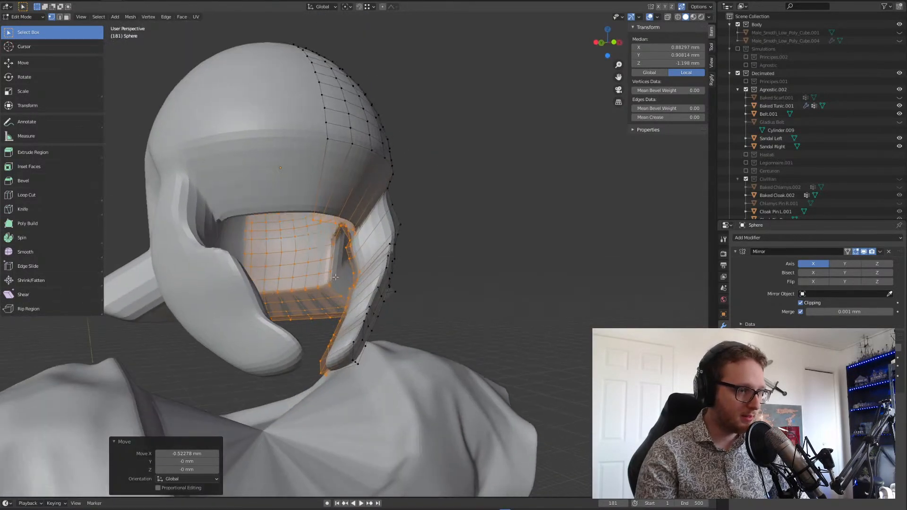
{"action": "middle_click_drag", "start_coordinate": [386, 262], "coordinate": [215, 334]}
{"action": "scroll", "coordinate": [222, 334], "scroll_direction": "up", "scroll_amount": 2}
{"action": "middle_click_drag", "start_coordinate": [389, 347], "coordinate": [377, 321]}
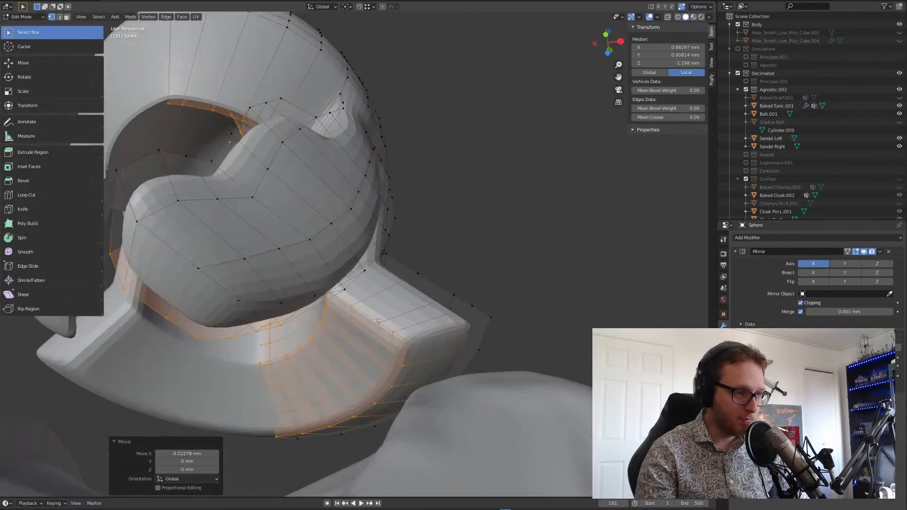
- Deselect the neck guard's inner vertices and move the remaining inner shell up about 0.88 mm along Z
{"action": "left_click", "coordinate": [283, 362], "text": "shift"}
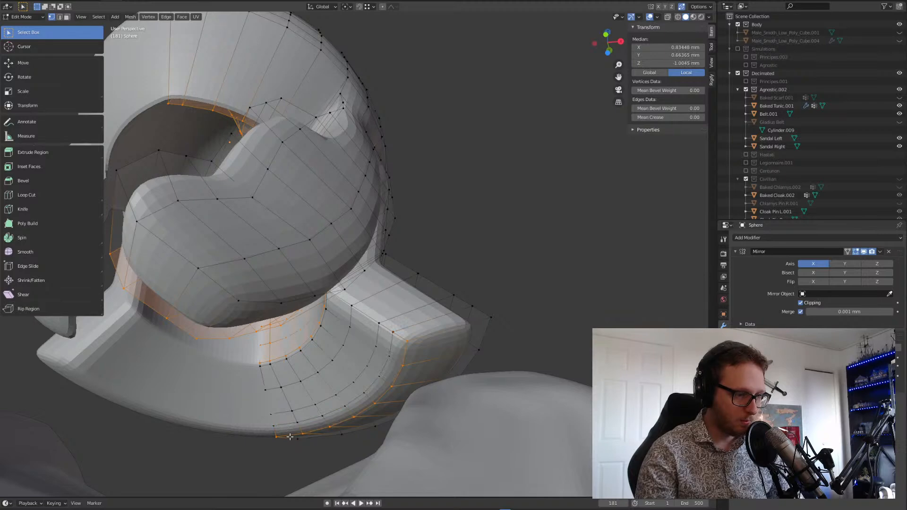
{"action": "middle_click_drag", "start_coordinate": [330, 418], "coordinate": [358, 450]}
{"action": "key", "text": "g"}
{"action": "key", "text": "z"}
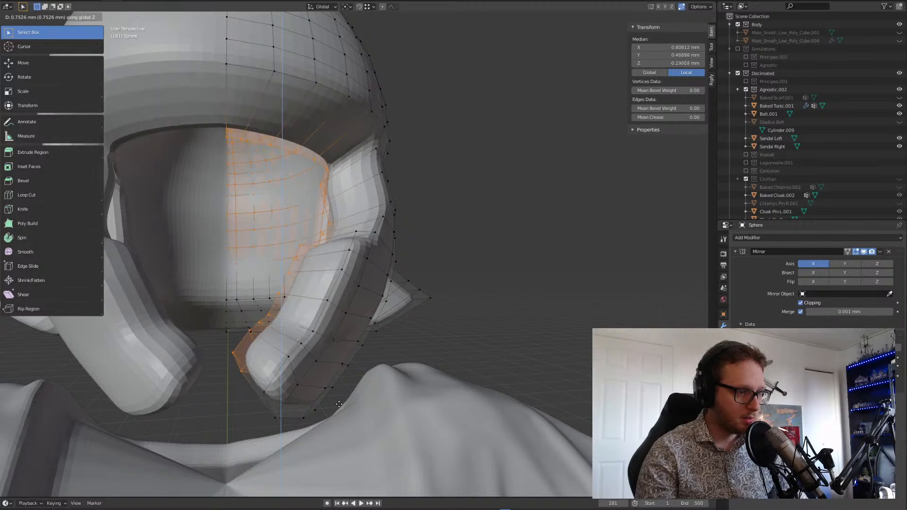
{"action": "left_click", "coordinate": [418, 347]}
- Scale the selected inner shell uniformly to 0.918 and move it about -0.17 mm in Z
{"action": "key", "text": "s"}
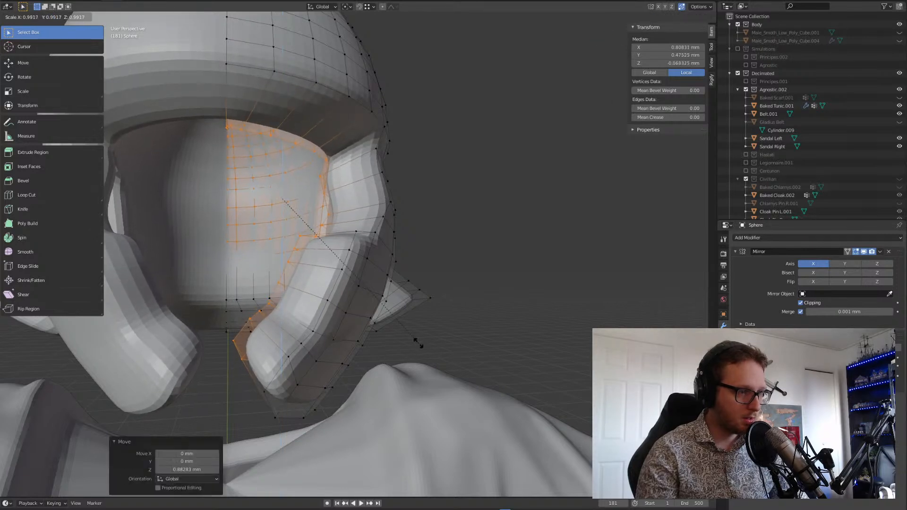
{"action": "left_click", "coordinate": [391, 352]}
{"action": "key", "text": "g"}
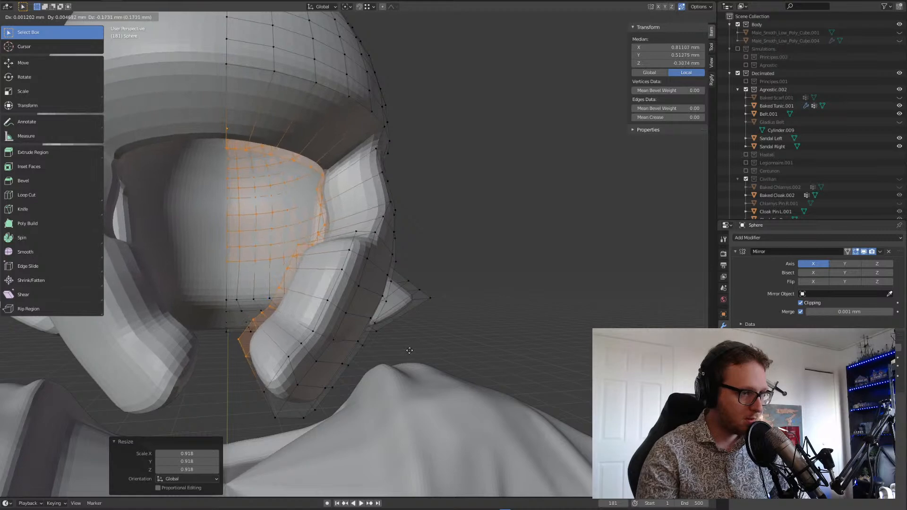
{"action": "left_click", "coordinate": [409, 350]}
{"action": "middle_click_drag", "start_coordinate": [411, 354], "coordinate": [425, 303]}
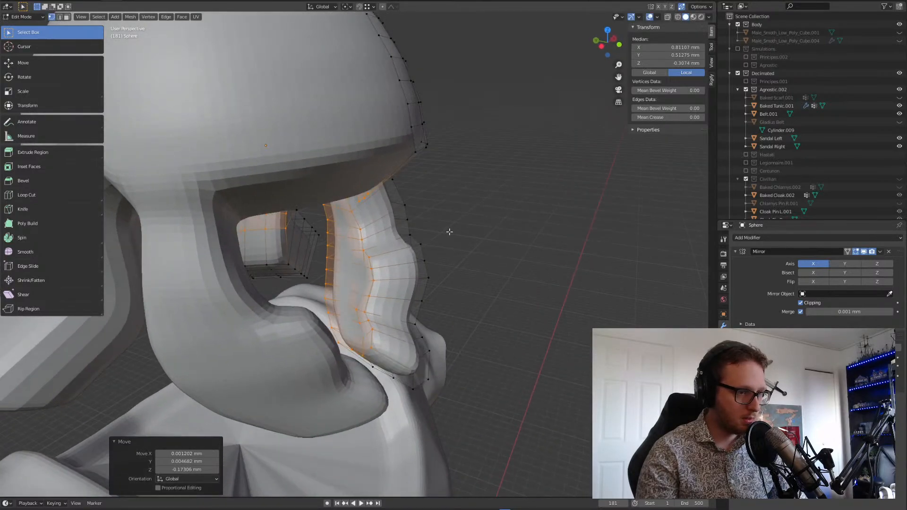
- Deselect the lower inner vertices and raise the remaining upper part of the inner shell about 0.55 mm along Z
{"action": "left_click_drag", "start_coordinate": [459, 227], "coordinate": [324, 390]}
{"action": "middle_click_drag", "start_coordinate": [323, 390], "coordinate": [361, 226]}
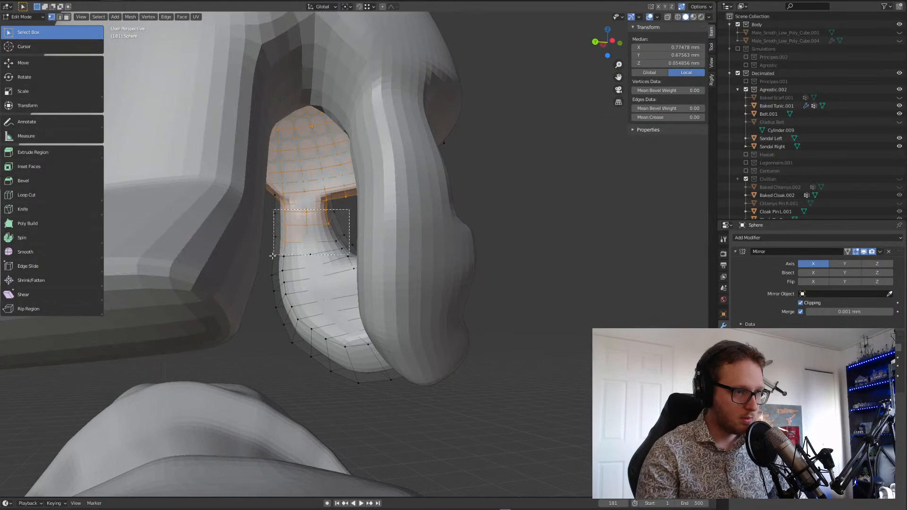
{"action": "middle_click_drag", "start_coordinate": [339, 269], "coordinate": [382, 327]}
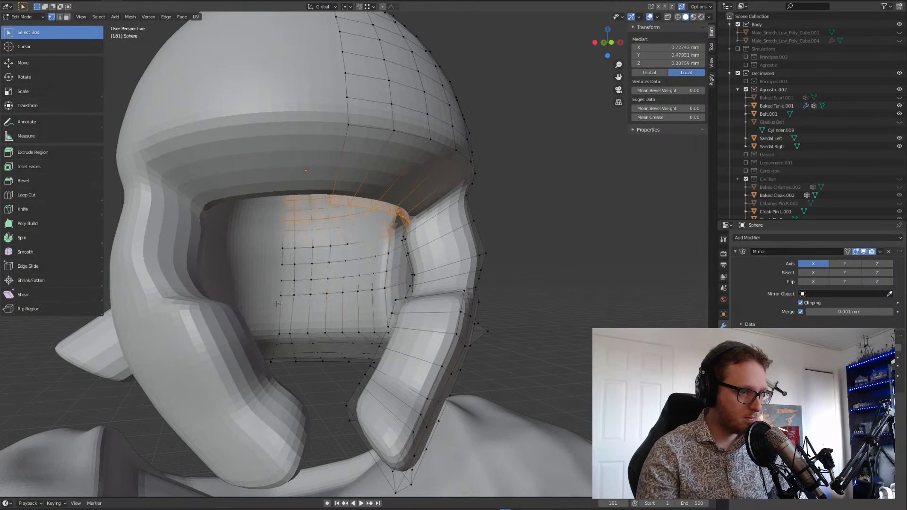
{"action": "key", "text": "g"}
{"action": "key", "text": "z"}
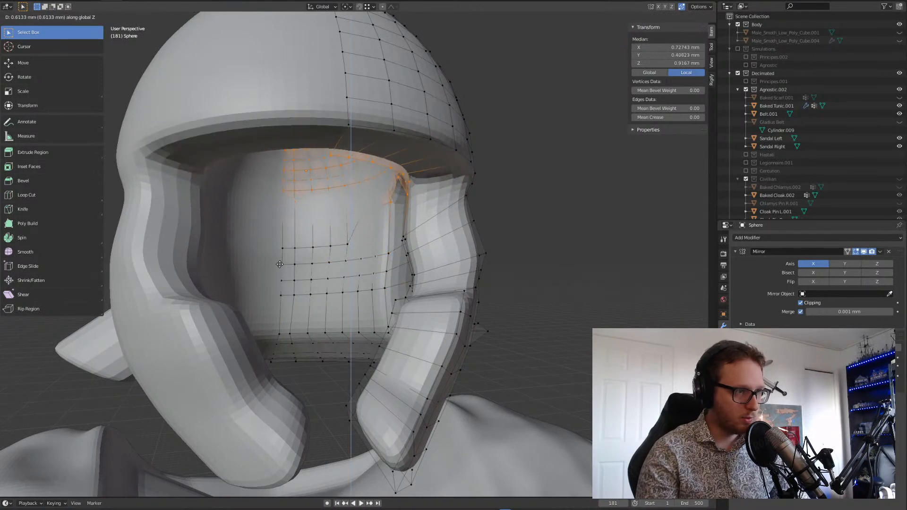
{"action": "left_click", "coordinate": [275, 268]}
- Leave mesh editing, show the body object Male_Smoth_Low_Poly_Cube.001 and check how the helmet fits around the head and ear
{"action": "middle_click_drag", "start_coordinate": [313, 273], "coordinate": [260, 298]}
{"action": "scroll", "coordinate": [271, 283], "scroll_direction": "down", "scroll_amount": 4}
{"action": "key", "text": "Tab"}
{"action": "mouse_move", "coordinate": [348, 330]}
{"action": "middle_mouse_down"}
{"action": "mouse_move", "coordinate": [285, 321]}
{"action": "mouse_move", "coordinate": [355, 320]}
{"action": "middle_mouse_up"}
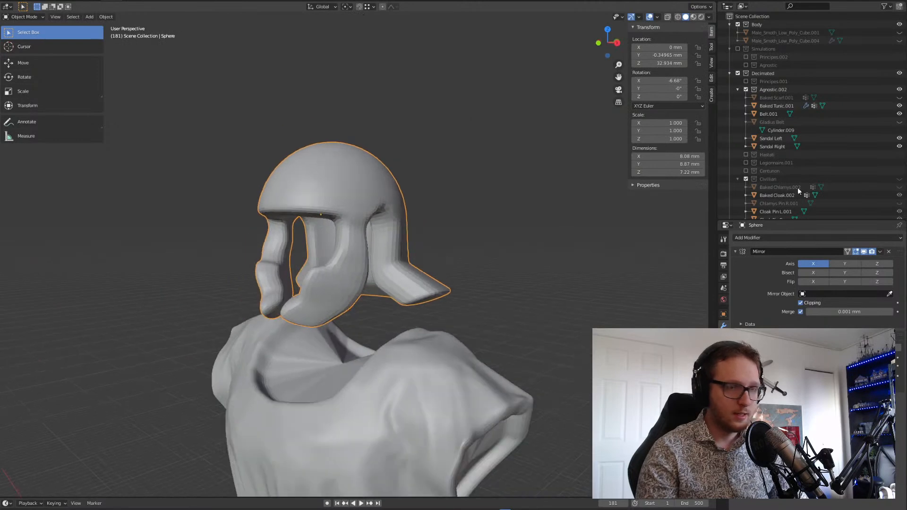
{"action": "left_click", "coordinate": [900, 32]}
{"action": "scroll", "coordinate": [421, 222], "scroll_direction": "up", "scroll_amount": 3}
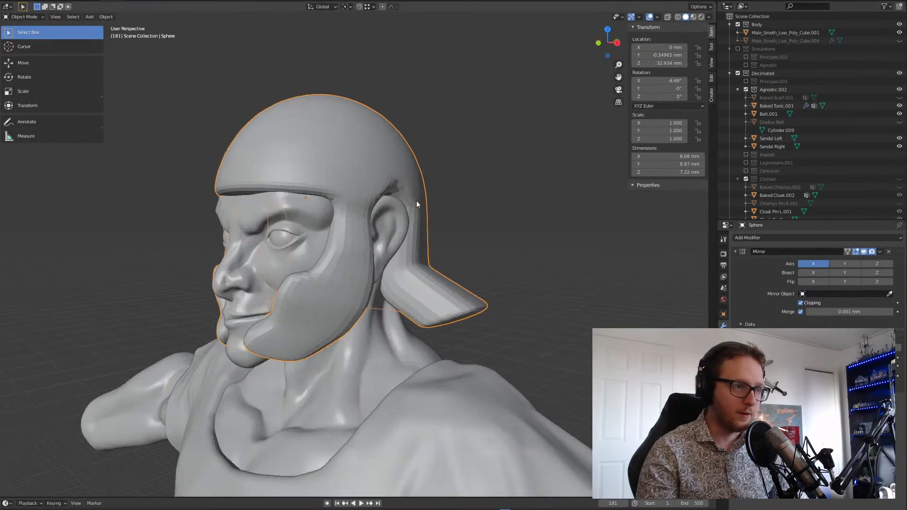
{"action": "middle_click_drag", "start_coordinate": [422, 222], "coordinate": [358, 237]}
{"action": "scroll", "coordinate": [269, 195], "scroll_direction": "up", "scroll_amount": 3}
{"action": "scroll", "coordinate": [318, 231], "scroll_direction": "up", "scroll_amount": 1}
- Select the face loop running around the helmet's rim and inset it by a thickness of about 0.08
{"action": "key", "text": "Tab"}
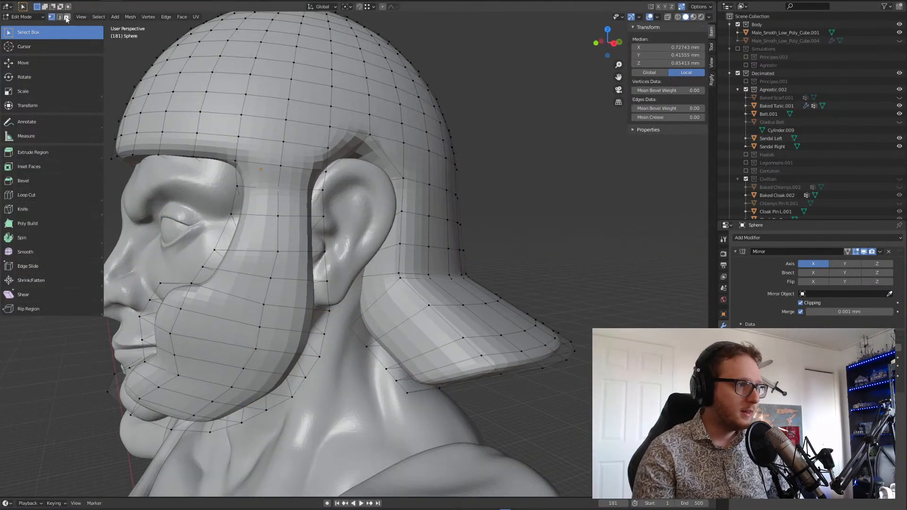
{"action": "left_click", "coordinate": [545, 429]}
{"action": "left_click", "coordinate": [440, 366], "text": "alt"}
{"action": "middle_click_drag", "start_coordinate": [454, 323], "coordinate": [422, 321]}
{"action": "key", "text": "i"}
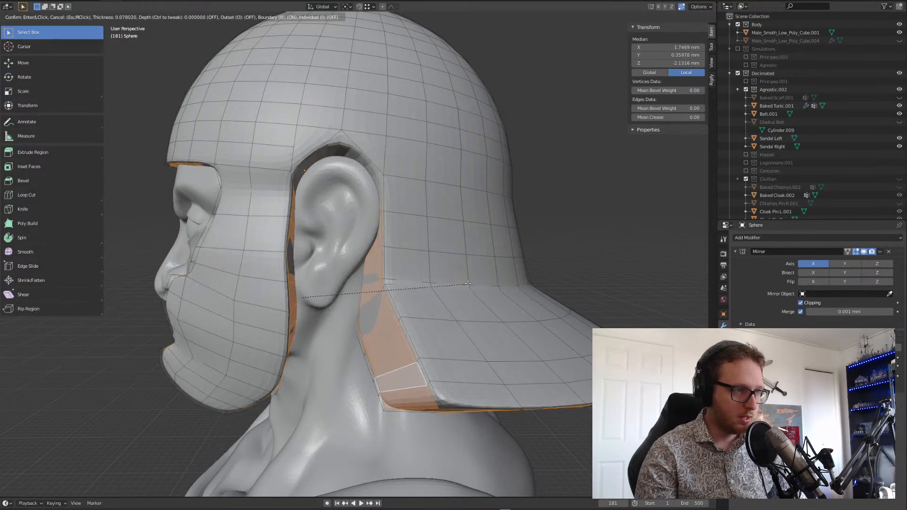
{"action": "left_click", "coordinate": [473, 285]}
- Select the inset edge beside the mirror centreline on the neck guard's rear rim, using edge selection
{"action": "middle_click_drag", "start_coordinate": [418, 288], "coordinate": [300, 251]}
{"action": "key", "text": "Tab"}
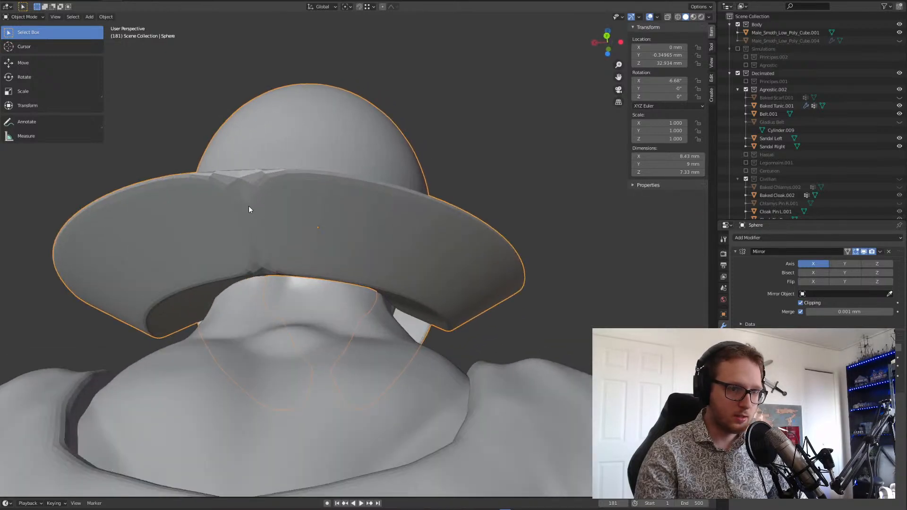
{"action": "key", "text": "Tab"}
{"action": "middle_click_drag", "start_coordinate": [240, 200], "coordinate": [255, 206]}
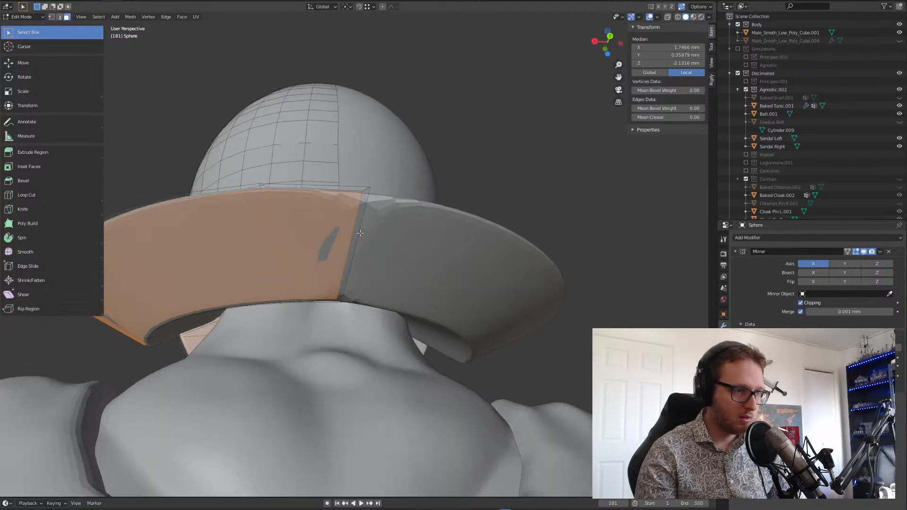
{"action": "middle_click_drag", "start_coordinate": [362, 235], "coordinate": [360, 232]}
{"action": "left_click", "coordinate": [319, 217]}
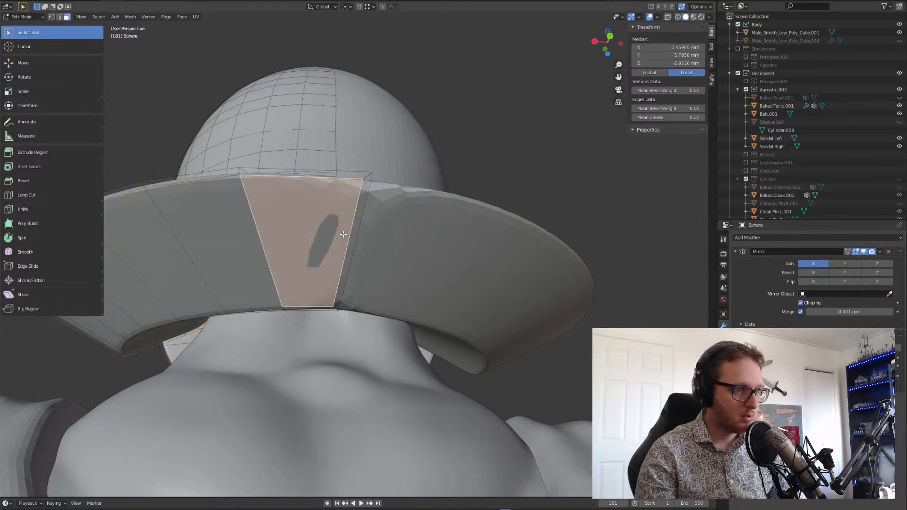
{"action": "left_click", "coordinate": [52, 16]}
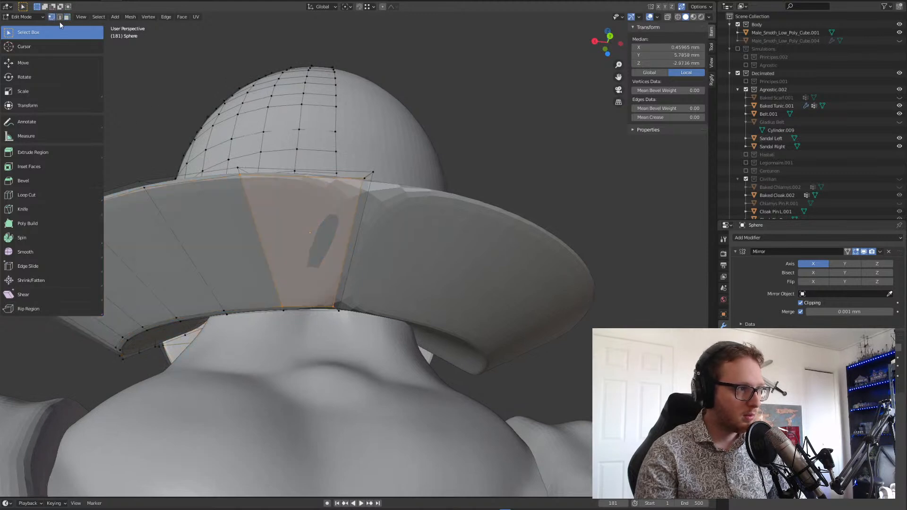
{"action": "key", "text": "alt+a"}
{"action": "left_click", "coordinate": [59, 17]}
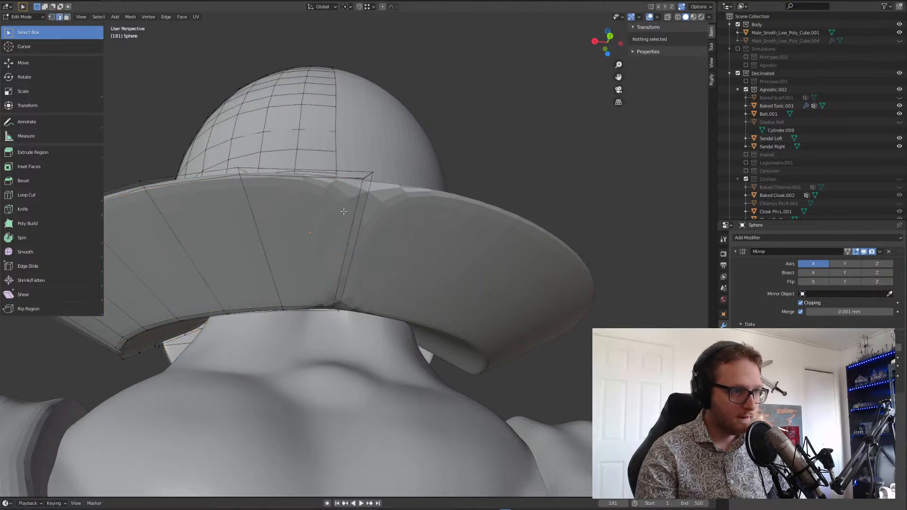
{"action": "left_click", "coordinate": [356, 214]}
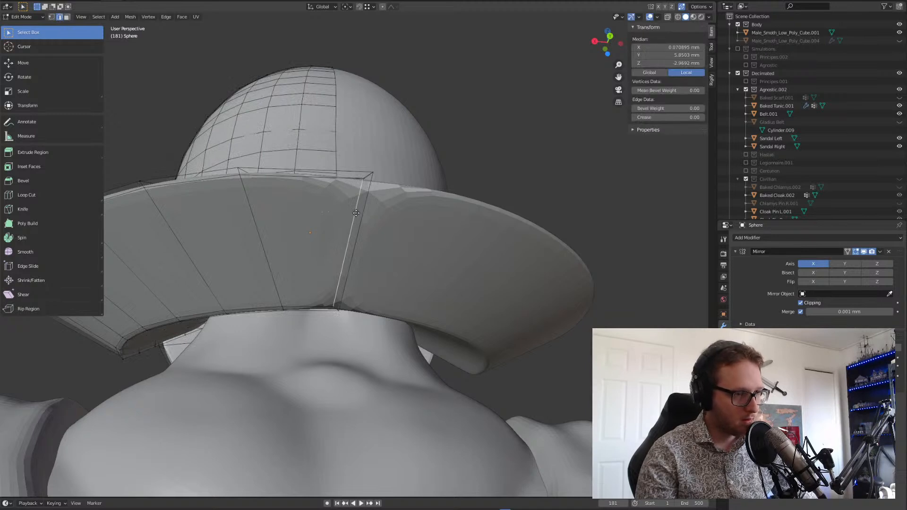
- Try sliding the selected rear rim edge onto the mirror centreline with Edge Slide
{"action": "key", "text": "g"}
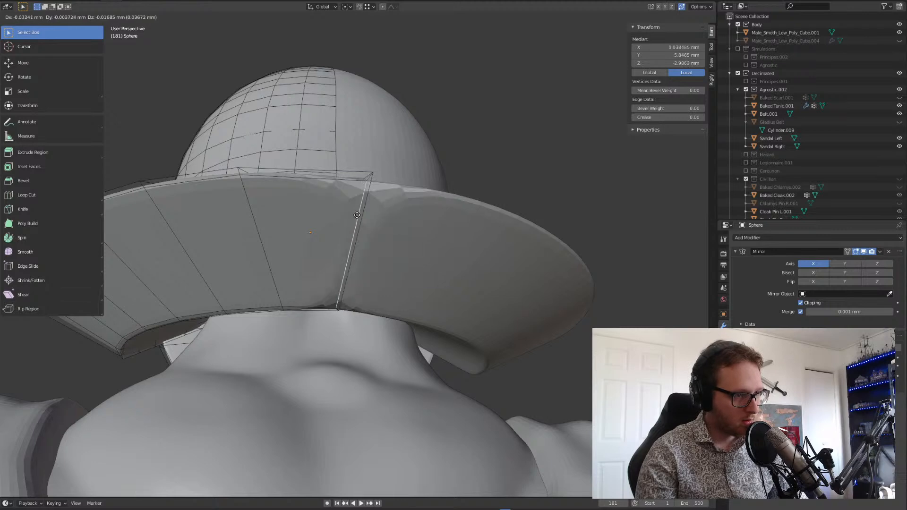
{"action": "key", "text": "g"}
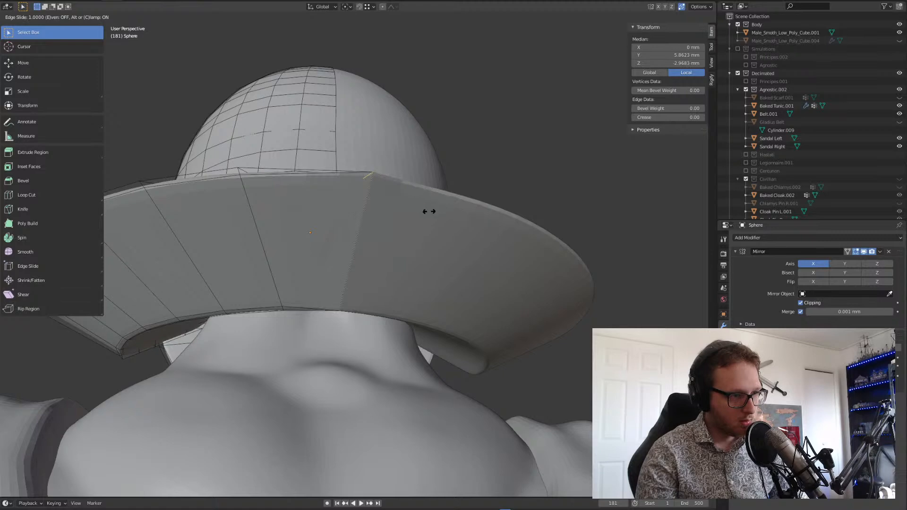
{"action": "left_click", "coordinate": [407, 219]}
- Move the neck guard's inset rim edge along X onto the mirror centreline to close the seam
{"action": "middle_click_drag", "start_coordinate": [359, 222], "coordinate": [324, 223]}
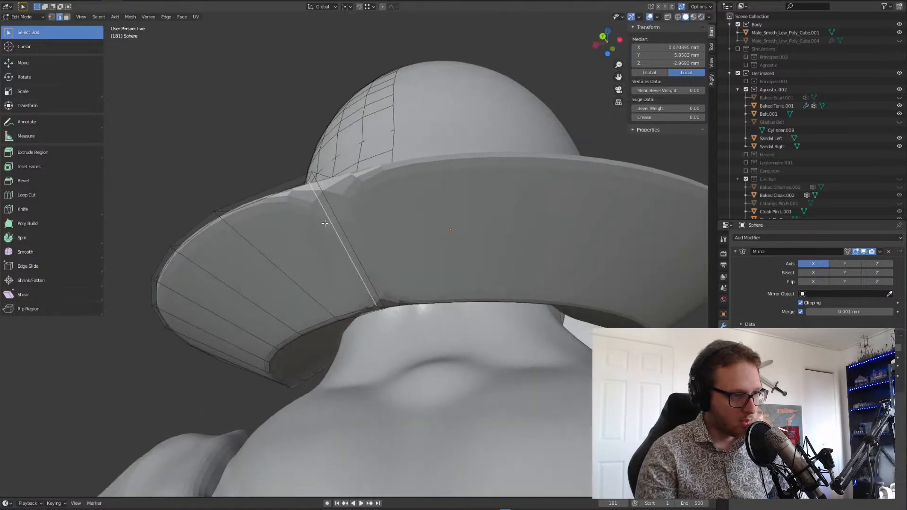
{"action": "key", "text": "g"}
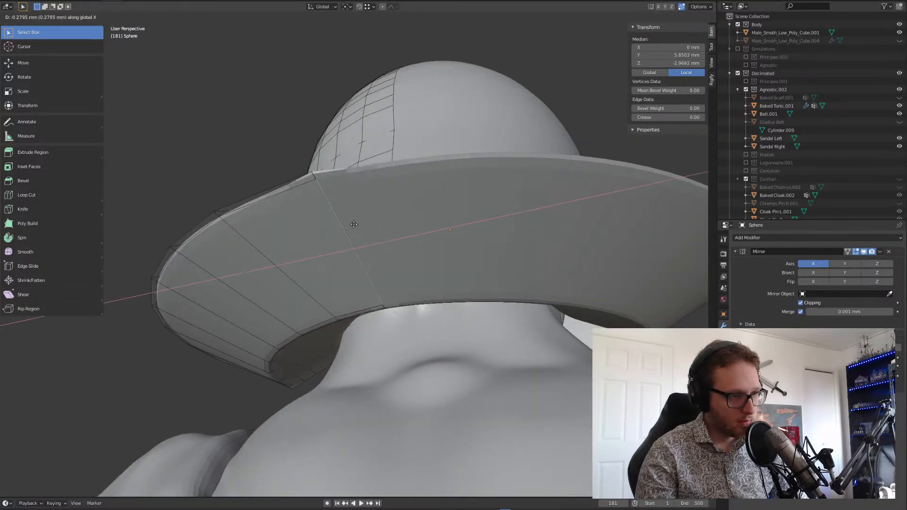
{"action": "left_click", "coordinate": [355, 225]}
{"action": "middle_click_drag", "start_coordinate": [354, 222], "coordinate": [336, 217]}
{"action": "scroll", "coordinate": [413, 255], "scroll_direction": "down", "scroll_amount": 3}
{"action": "key", "text": "Tab"}
{"action": "scroll", "coordinate": [354, 269], "scroll_direction": "up", "scroll_amount": 5}
{"action": "left_click", "coordinate": [330, 83]}
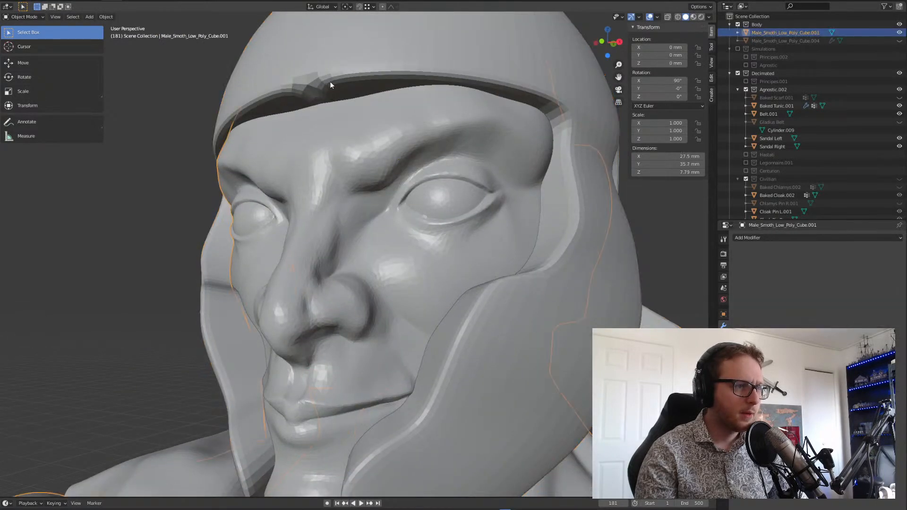
{"action": "key", "text": "Tab"}
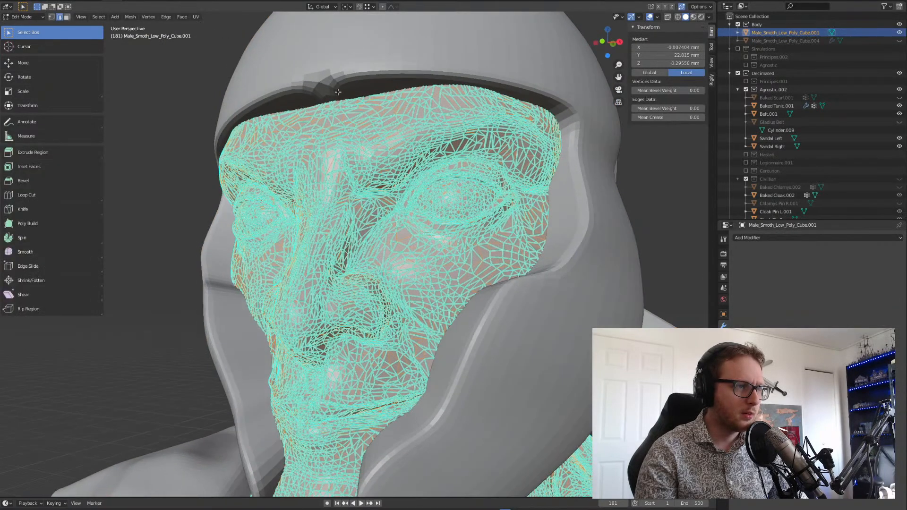
{"action": "key", "text": "Tab"}
- Move the helmet's inset edge at the middle of the brow about -0.48 mm along X onto the mirror centreline
{"action": "left_click", "coordinate": [341, 77]}
{"action": "key", "text": "Tab"}
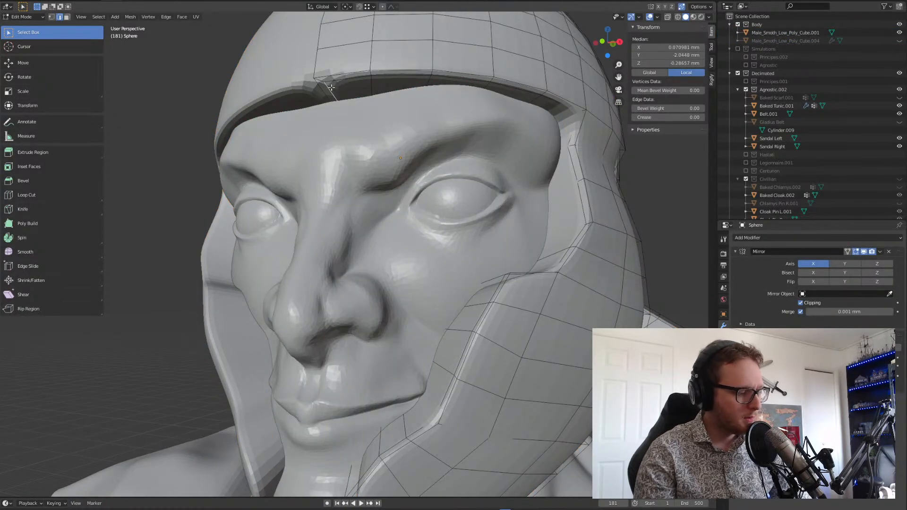
{"action": "key", "text": "g"}
{"action": "key", "text": "x"}
{"action": "scroll", "coordinate": [292, 101], "scroll_direction": "down", "scroll_amount": 6}
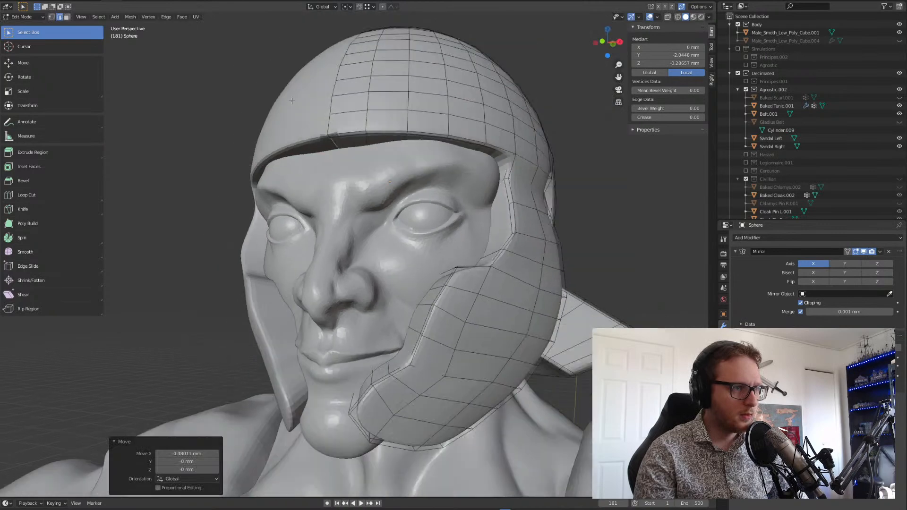
{"action": "key", "text": "Tab"}
{"action": "middle_click_drag", "start_coordinate": [333, 188], "coordinate": [301, 215]}
{"action": "scroll", "coordinate": [355, 199], "scroll_direction": "up", "scroll_amount": 3}
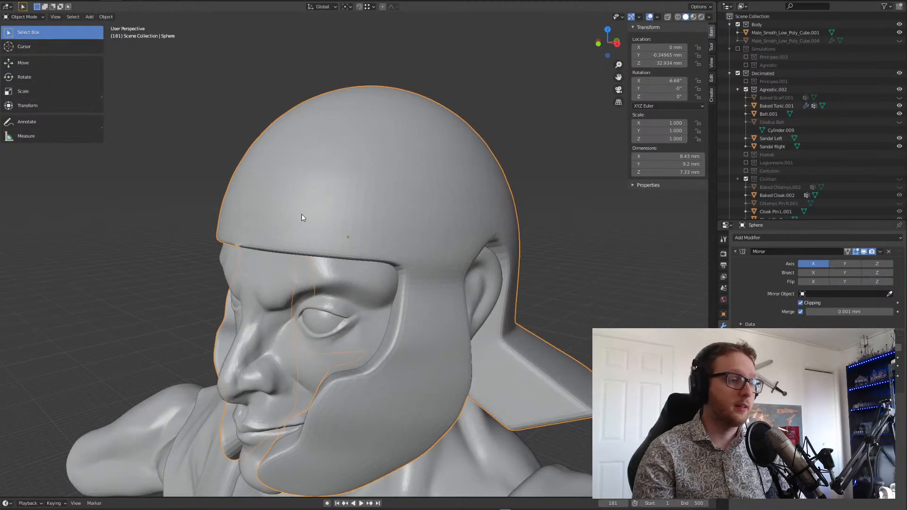
- Select the strip of outer faces along the brow edge from the centreline to the temple, using face selection
{"action": "key", "text": "Tab"}
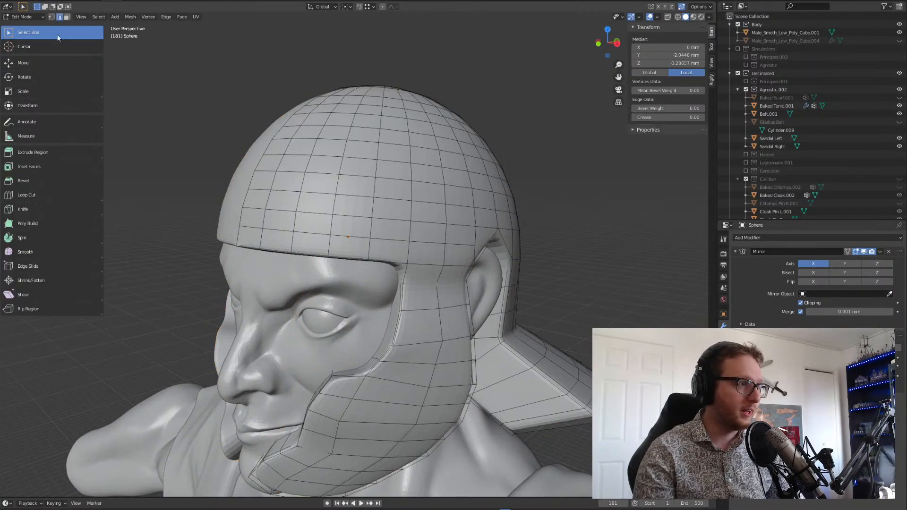
{"action": "left_click", "coordinate": [67, 16]}
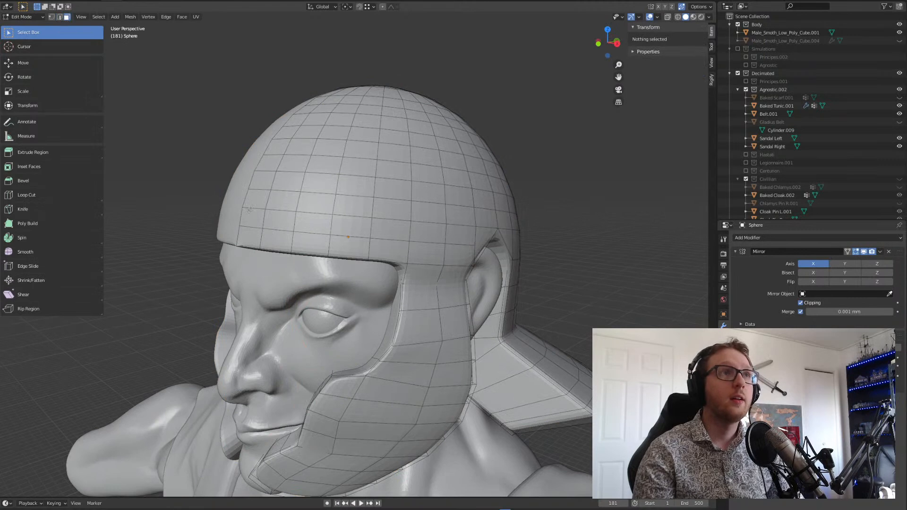
{"action": "left_click", "coordinate": [249, 231]}
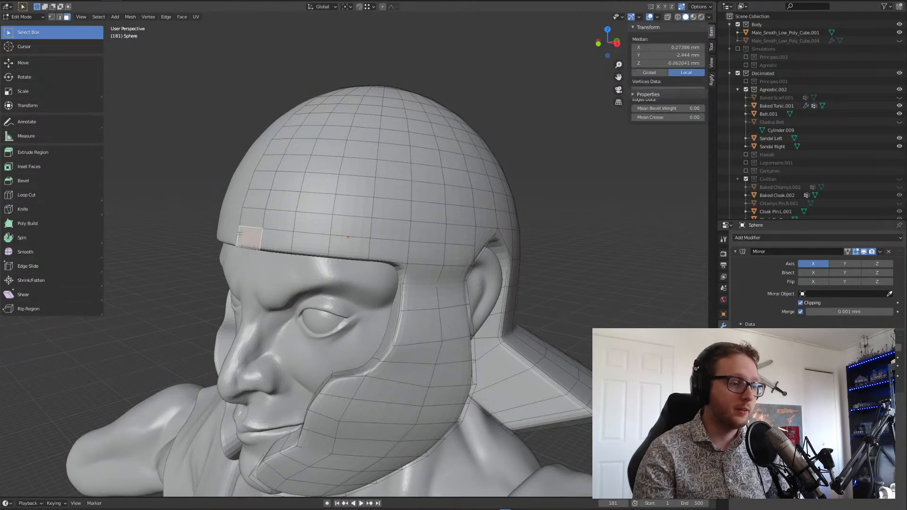
{"action": "left_click", "coordinate": [398, 252], "text": "shift"}
{"action": "left_click", "coordinate": [262, 295]}
{"action": "left_click", "coordinate": [251, 239]}
{"action": "left_click", "coordinate": [390, 253], "text": "ctrl"}
- Try extending the brow face selection to the neck guard's outer edge and undo the added faces
{"action": "scroll", "coordinate": [408, 269], "scroll_direction": "down", "scroll_amount": 3}
{"action": "middle_click_drag", "start_coordinate": [409, 269], "coordinate": [373, 382]}
{"action": "left_click", "coordinate": [373, 383], "text": "ctrl"}
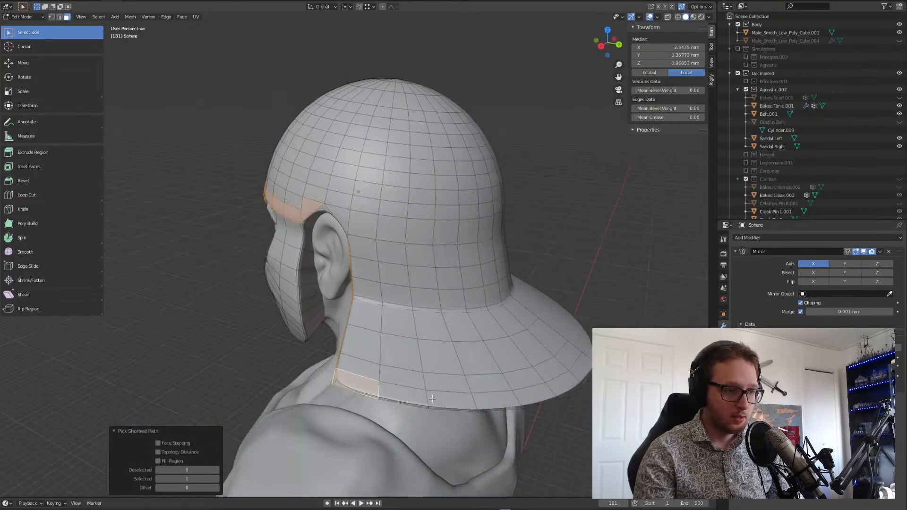
{"action": "left_click", "coordinate": [357, 387]}
{"action": "middle_click_drag", "start_coordinate": [577, 394], "coordinate": [507, 325]}
{"action": "left_click", "coordinate": [528, 394], "text": "ctrl"}
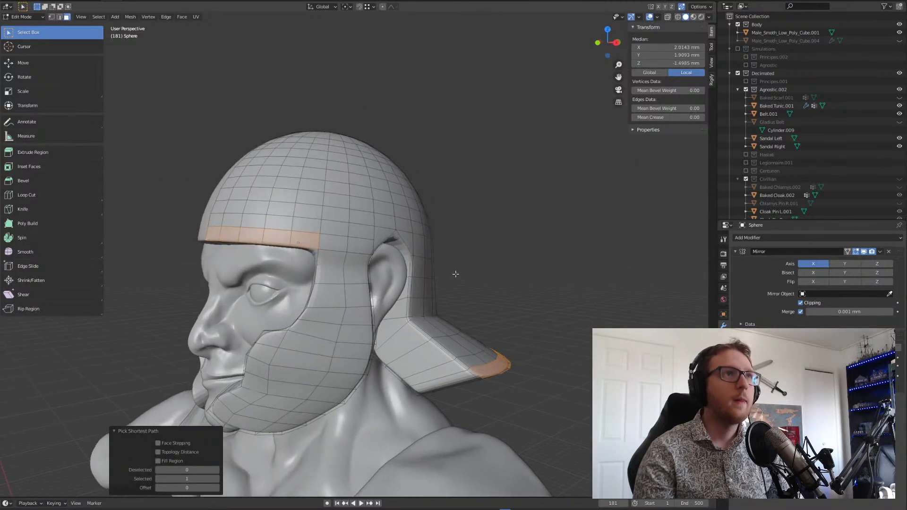
{"action": "key", "text": "ctrl+z"}
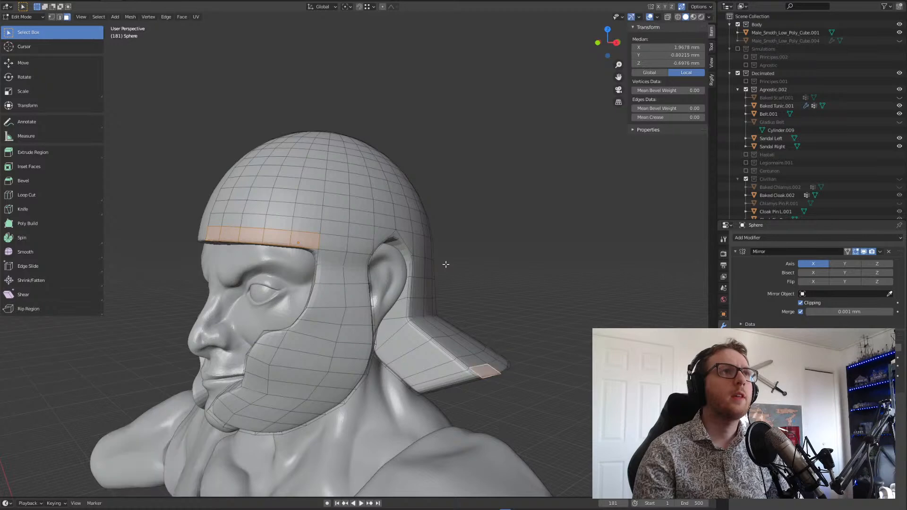
{"action": "scroll", "coordinate": [445, 265], "scroll_direction": "up", "scroll_amount": 2}
{"action": "middle_click_drag", "start_coordinate": [446, 264], "coordinate": [365, 230]}
{"action": "scroll", "coordinate": [376, 226], "scroll_direction": "down", "scroll_amount": 1}
{"action": "left_click", "coordinate": [386, 234], "text": "shift"}
{"action": "key", "text": "ctrl+z"}
- Extrude the selected brow faces in place and scale them up to 1.138 to raise a band
{"action": "middle_click_drag", "start_coordinate": [334, 267], "coordinate": [397, 269]}
{"action": "scroll", "coordinate": [392, 264], "scroll_direction": "up", "scroll_amount": 2}
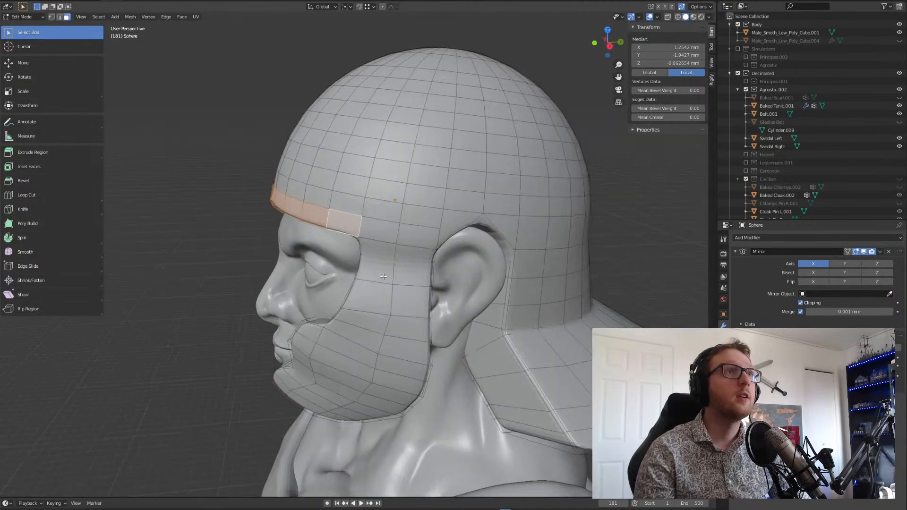
{"action": "middle_click_drag", "start_coordinate": [431, 238], "coordinate": [397, 247]}
{"action": "key", "text": "e"}
{"action": "right_click", "coordinate": [398, 247]}
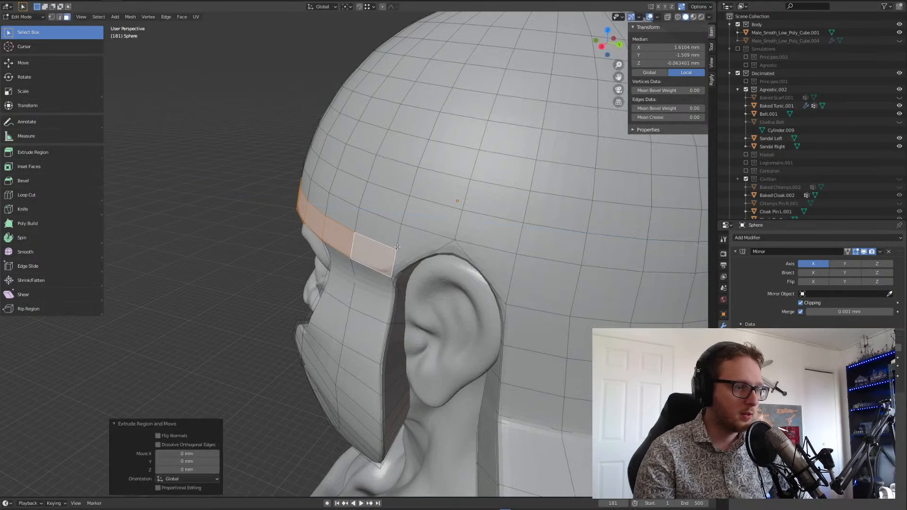
{"action": "key", "text": "s"}
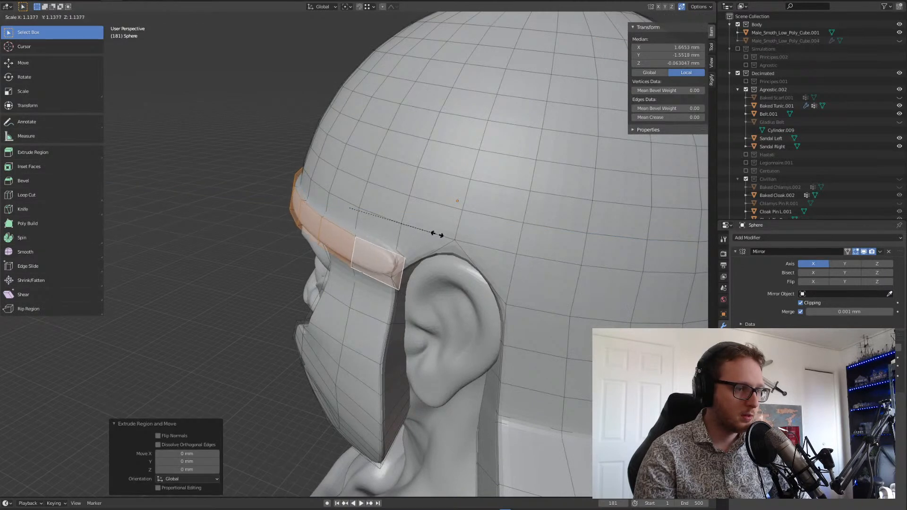
{"action": "left_click", "coordinate": [437, 234]}
- Move the raised brow band about -0.057 mm along Y and about 0.1 mm outward along X
{"action": "middle_click_drag", "start_coordinate": [438, 234], "coordinate": [487, 291]}
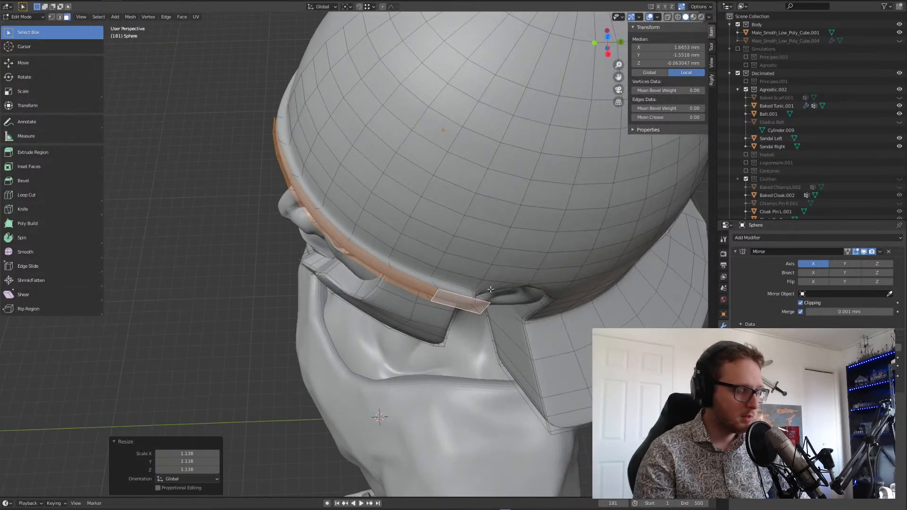
{"action": "key", "text": "g"}
{"action": "key", "text": "x"}
{"action": "key", "text": "y"}
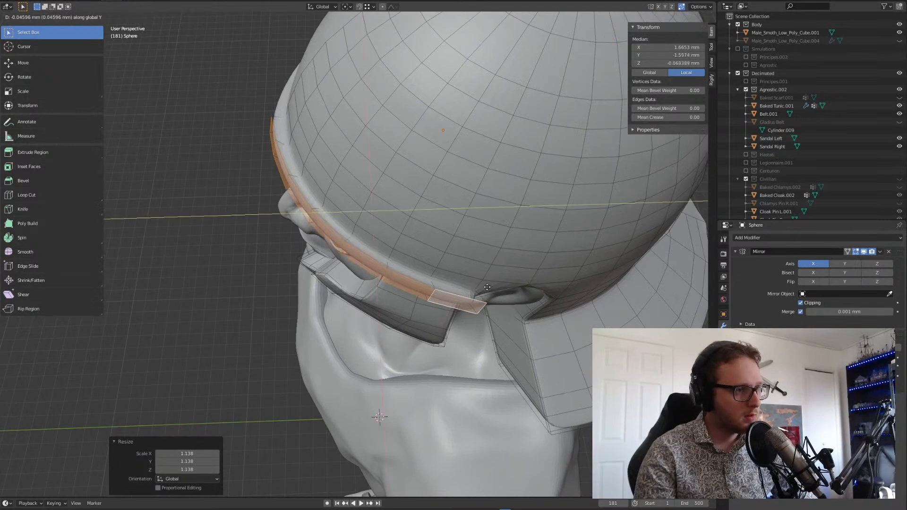
{"action": "left_click", "coordinate": [486, 286]}
{"action": "key", "text": "g"}
{"action": "key", "text": "z"}
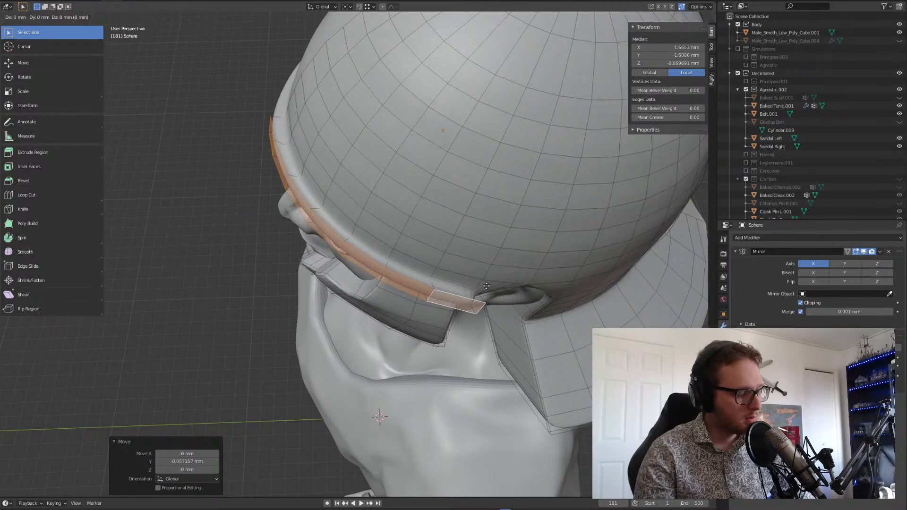
{"action": "key", "text": "x"}
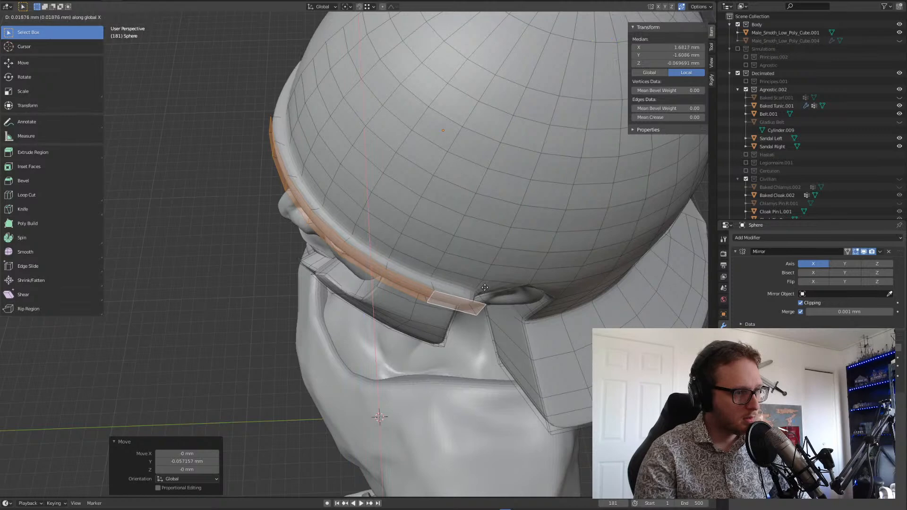
{"action": "left_click", "coordinate": [481, 294]}
- Examine the raised brow band on the helmet in Object Mode and return to editing the helmet mesh
{"action": "middle_click_drag", "start_coordinate": [480, 294], "coordinate": [351, 261]}
{"action": "key", "text": "Tab"}
{"action": "scroll", "coordinate": [552, 232], "scroll_direction": "down", "scroll_amount": 4}
{"action": "scroll", "coordinate": [458, 241], "scroll_direction": "down", "scroll_amount": 2}
{"action": "scroll", "coordinate": [345, 240], "scroll_direction": "up", "scroll_amount": 3}
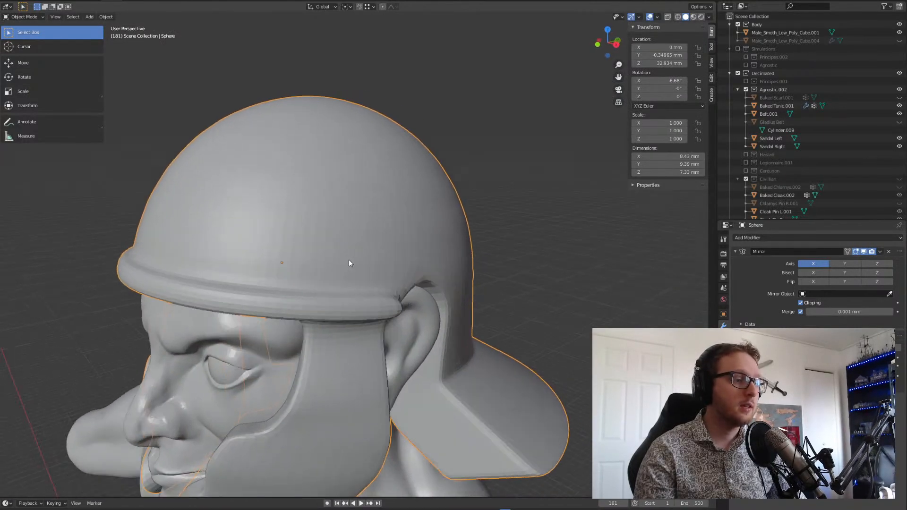
{"action": "scroll", "coordinate": [254, 209], "scroll_direction": "up", "scroll_amount": 2}
{"action": "left_click", "coordinate": [254, 209]}
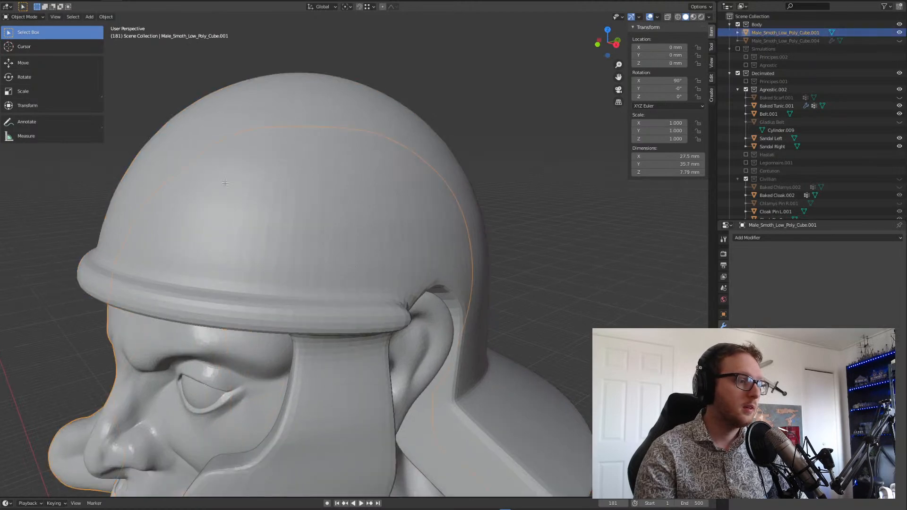
{"action": "key", "text": "Tab"}
{"action": "key", "text": "Tab"}
{"action": "left_click", "coordinate": [336, 124]}
{"action": "key", "text": "Tab"}
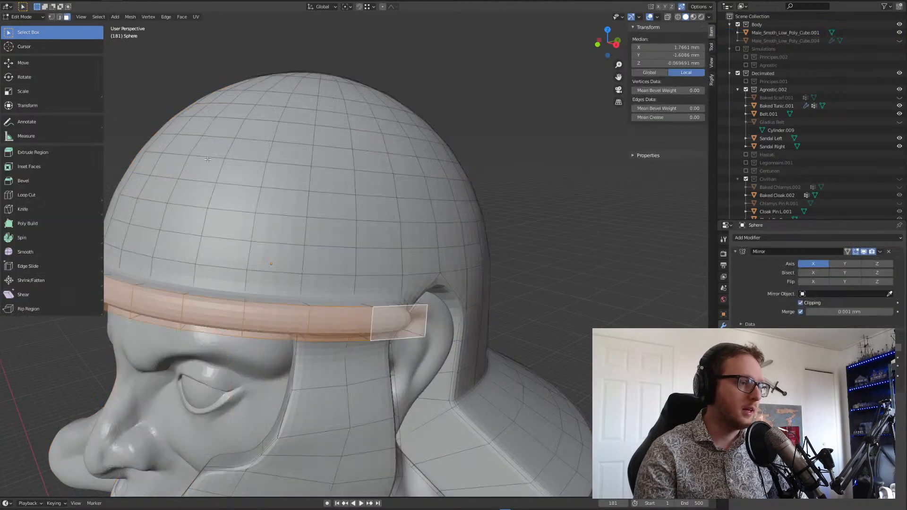
- Select a horizontal row of dome faces above the brow band, from the front centreline to above the ear
{"action": "left_click", "coordinate": [140, 170]}
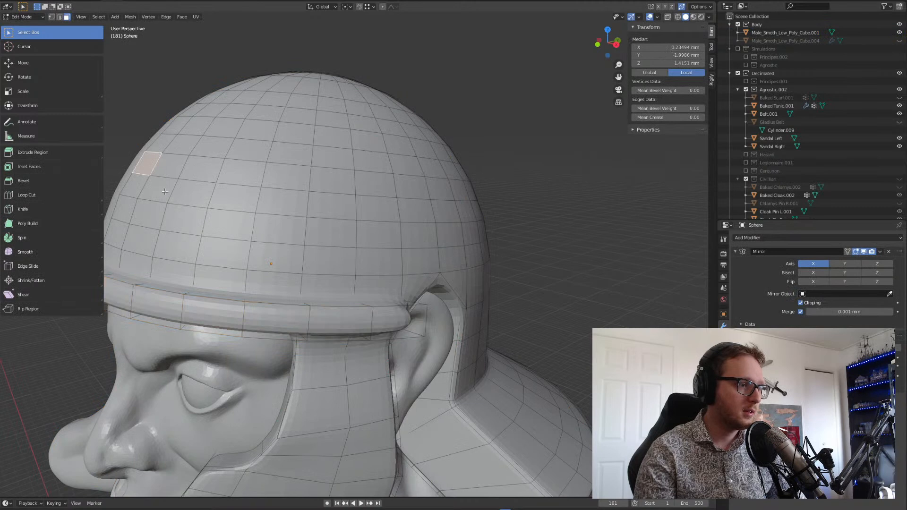
{"action": "left_click", "coordinate": [133, 191]}
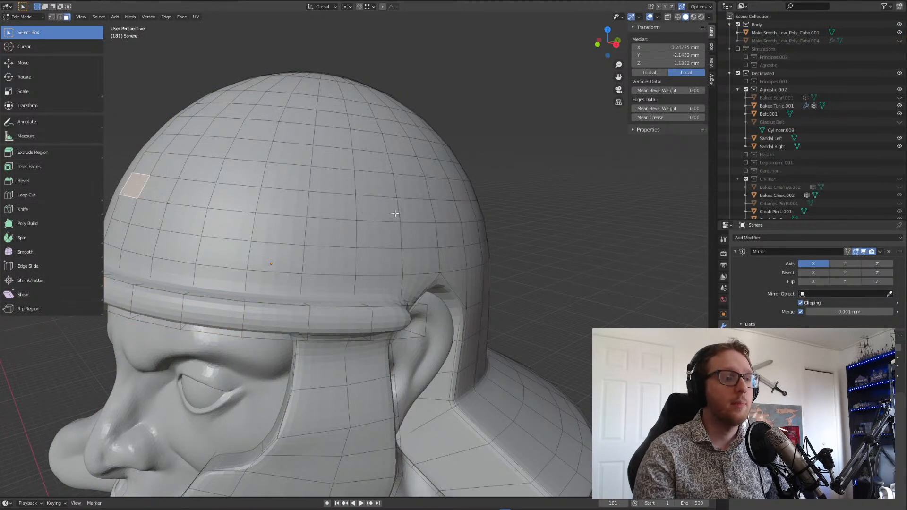
{"action": "left_click", "coordinate": [429, 211]}
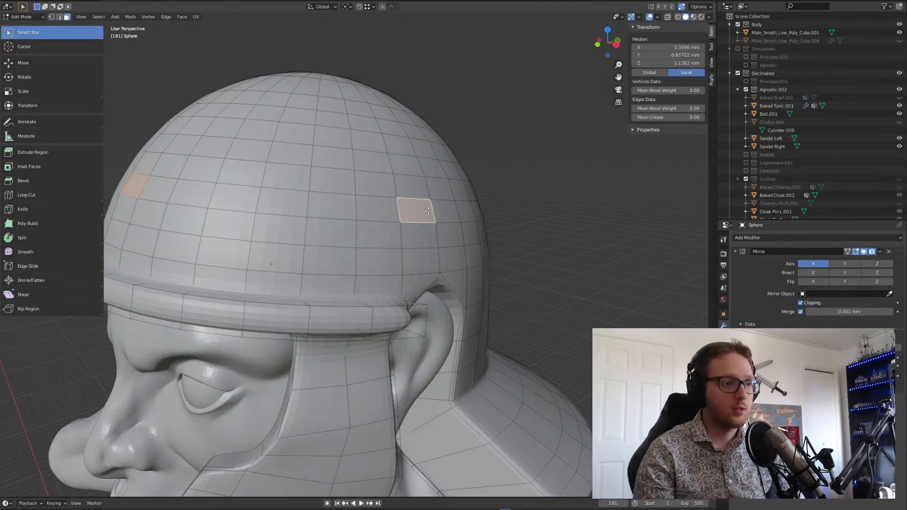
{"action": "left_click", "coordinate": [164, 191], "text": "ctrl"}
{"action": "middle_click_drag", "start_coordinate": [164, 190], "coordinate": [523, 236]}
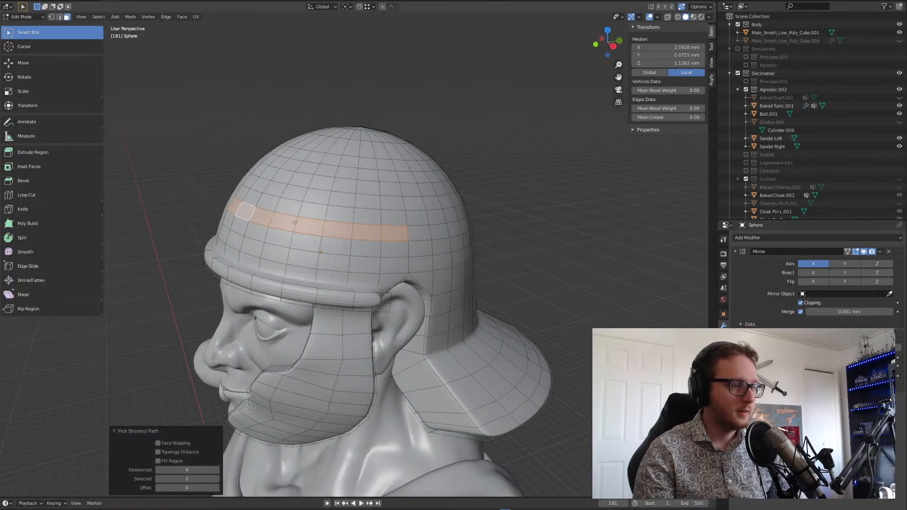
- Extrude the selected dome row in place and move it about -0.776 mm along Y to form a projecting peak
{"action": "key", "text": "e"}
{"action": "right_click", "coordinate": [534, 232]}
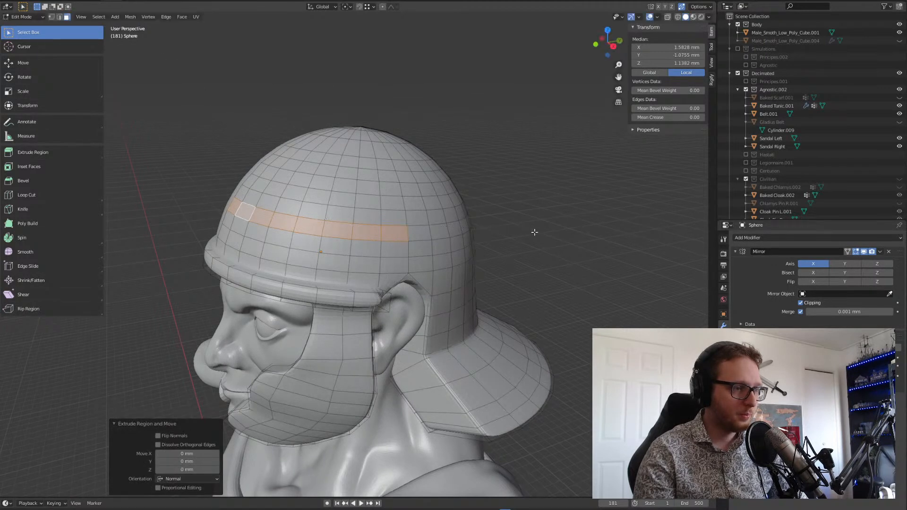
{"action": "key", "text": "g"}
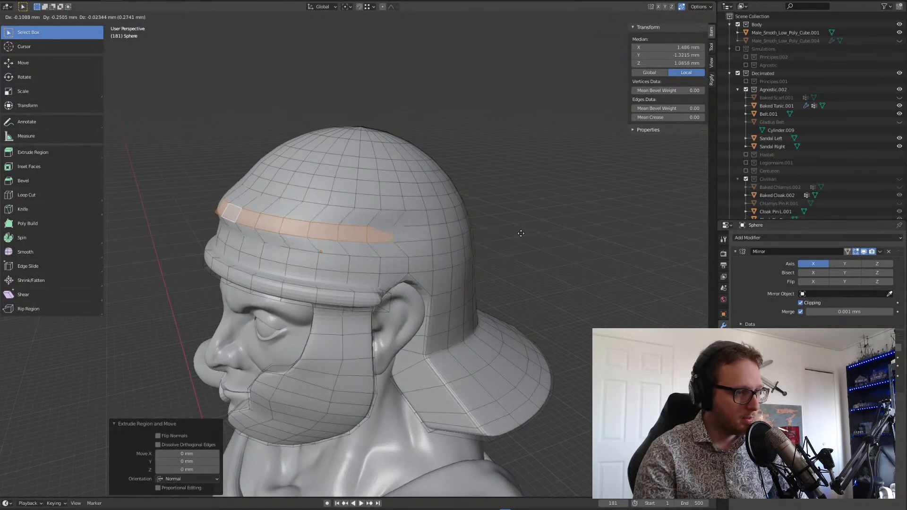
{"action": "right_click", "coordinate": [522, 232]}
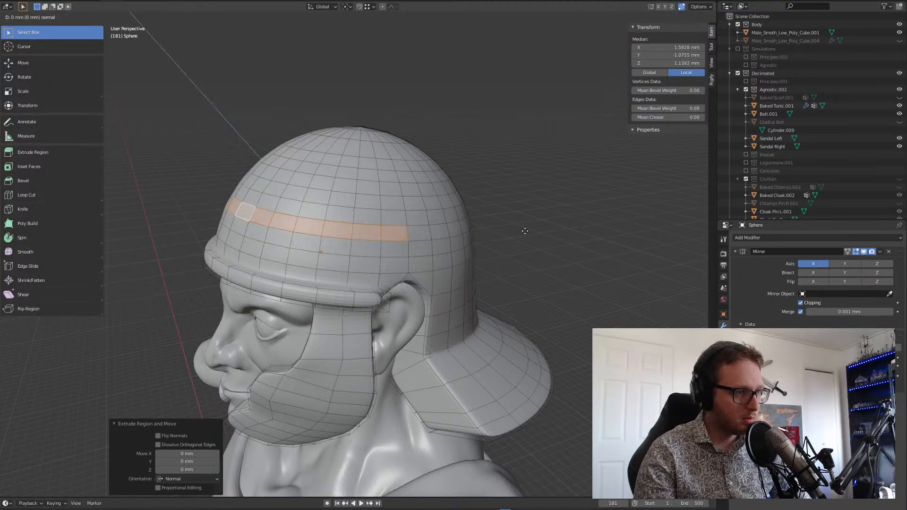
{"action": "key", "text": "e"}
{"action": "right_click", "coordinate": [526, 231]}
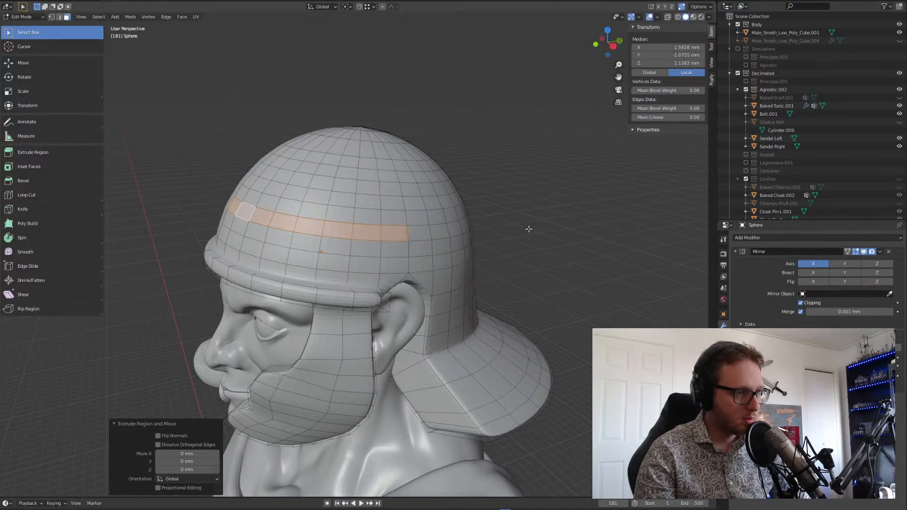
{"action": "key", "text": "s"}
{"action": "key", "text": "g"}
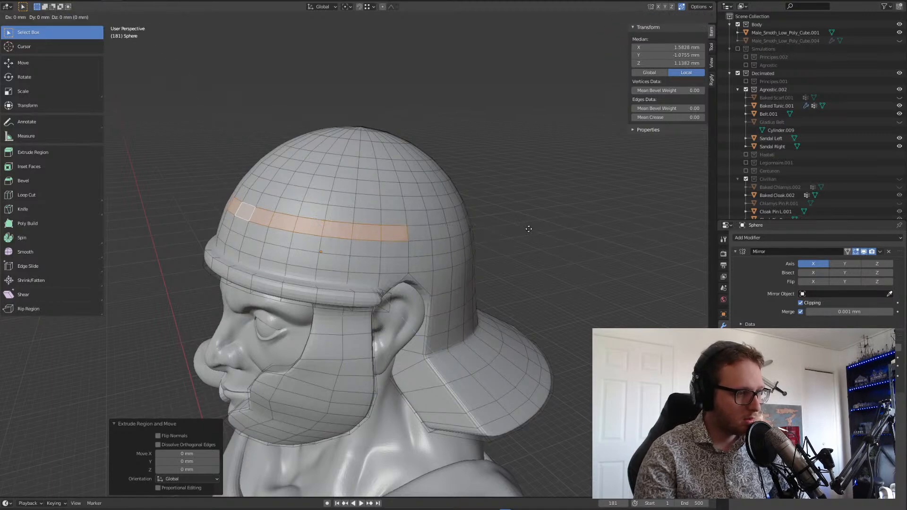
{"action": "key", "text": "y"}
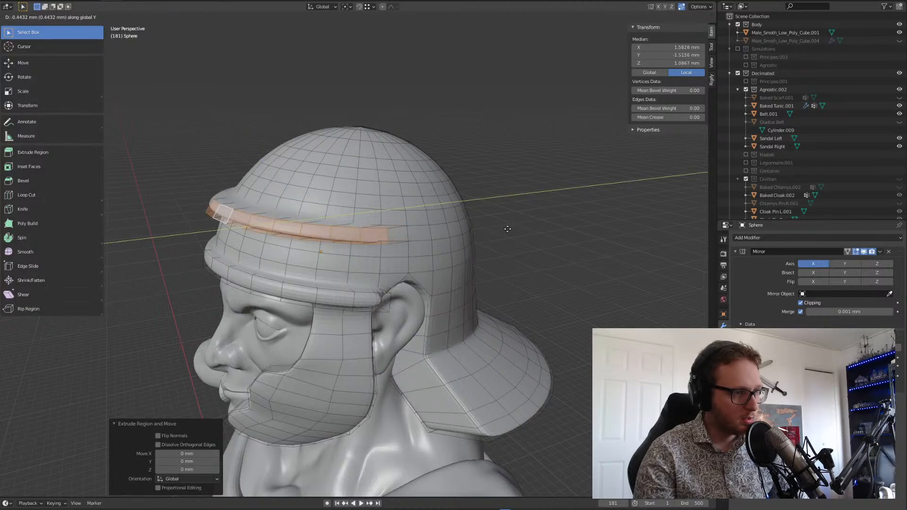
{"action": "left_click", "coordinate": [492, 228]}
- Move the peak's extruded faces slightly upward and forward in a side view of the helmet
{"action": "middle_click_drag", "start_coordinate": [489, 229], "coordinate": [519, 211]}
{"action": "middle_click_drag", "start_coordinate": [466, 248], "coordinate": [420, 251]}
{"action": "scroll", "coordinate": [427, 261], "scroll_direction": "up", "scroll_amount": 3}
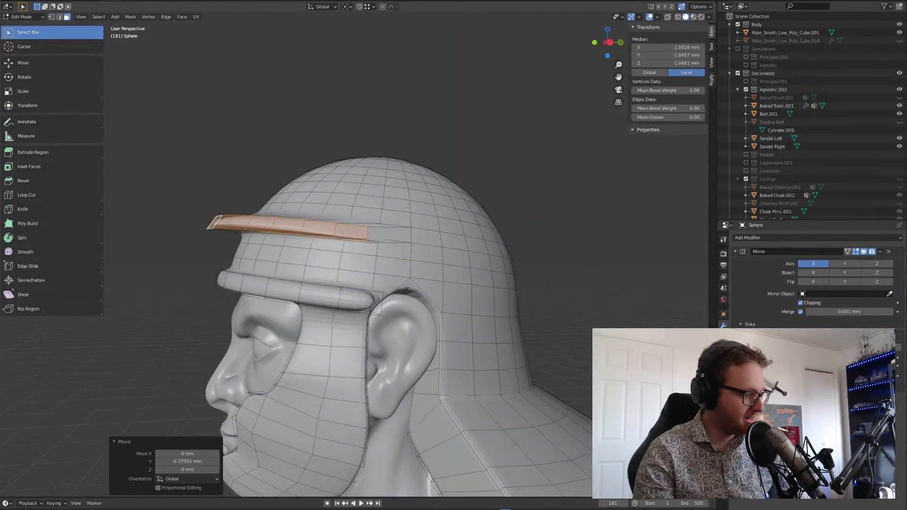
{"action": "key", "text": "g"}
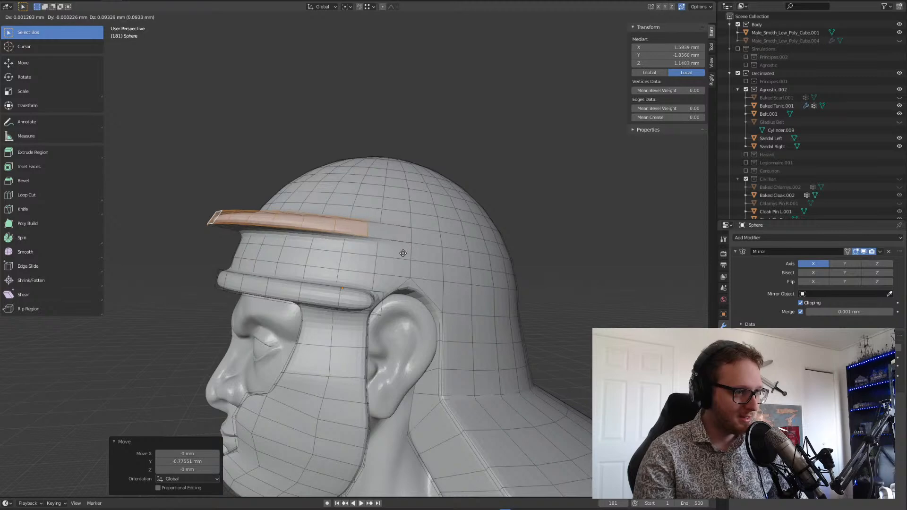
{"action": "left_click", "coordinate": [401, 252]}
{"action": "middle_click_drag", "start_coordinate": [401, 252], "coordinate": [405, 308]}
{"action": "key", "text": "Tab"}
{"action": "key", "text": "Tab"}
- Scale the peak's extruded faces to 1.204 along X to widen the peak
{"action": "key", "text": "s"}
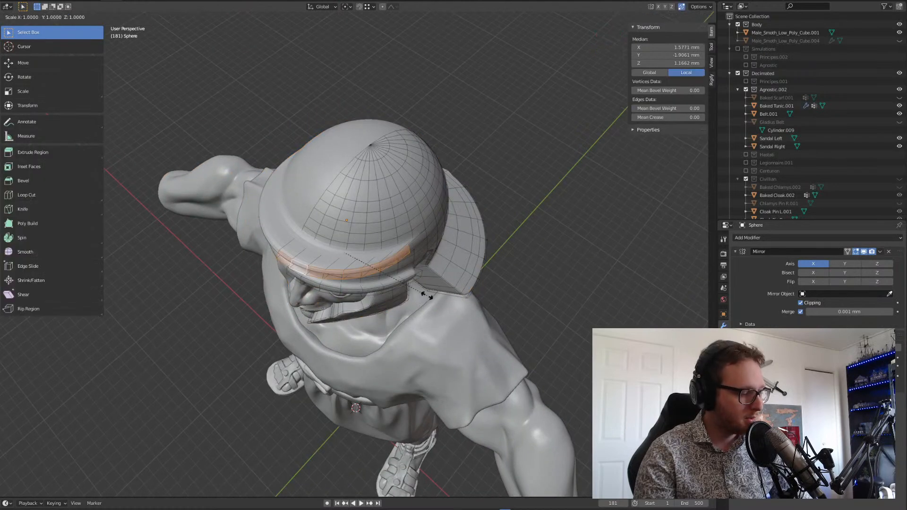
{"action": "key", "text": "x"}
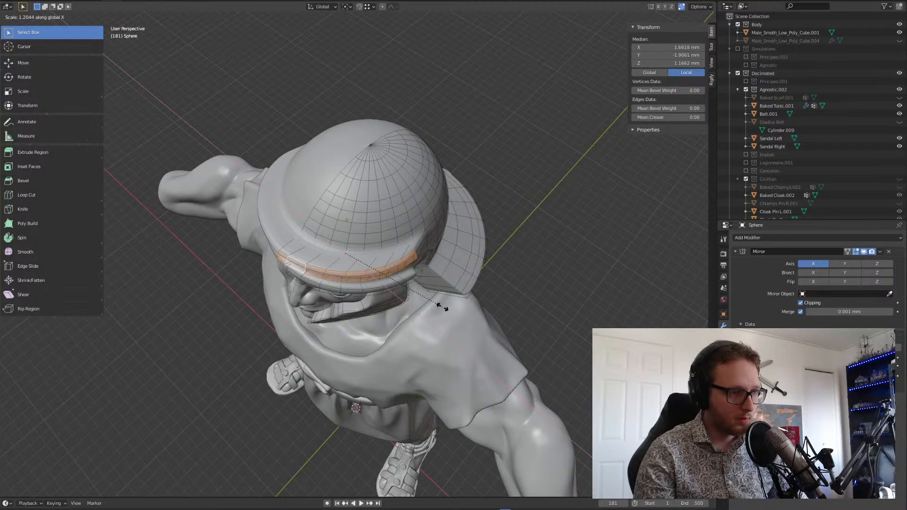
{"action": "left_click", "coordinate": [442, 306]}
- Move the peak's extruded faces about 0.11 mm along X and about 0.117 mm along Y
{"action": "mouse_move", "coordinate": [441, 306]}
{"action": "middle_mouse_down"}
{"action": "mouse_move", "coordinate": [315, 271]}
{"action": "mouse_move", "coordinate": [333, 287]}
{"action": "mouse_move", "coordinate": [449, 301]}
{"action": "middle_mouse_up"}
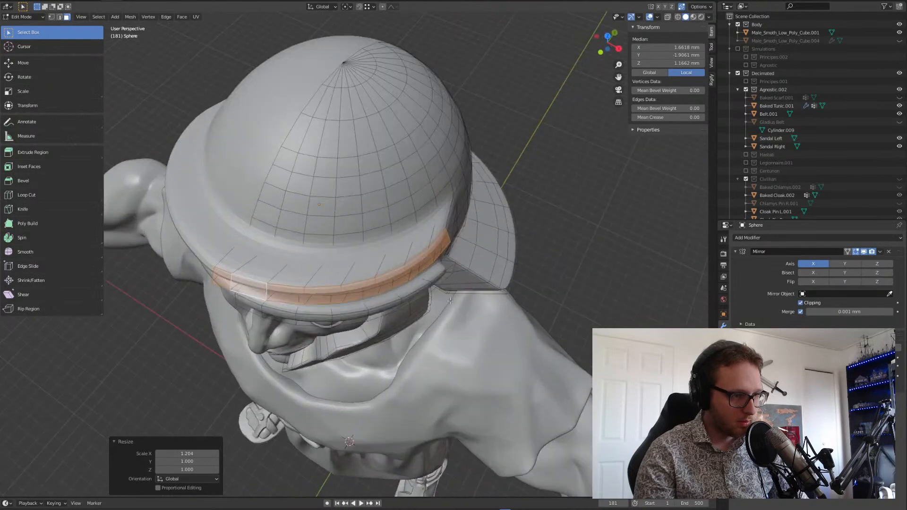
{"action": "key", "text": "g"}
{"action": "key", "text": "x"}
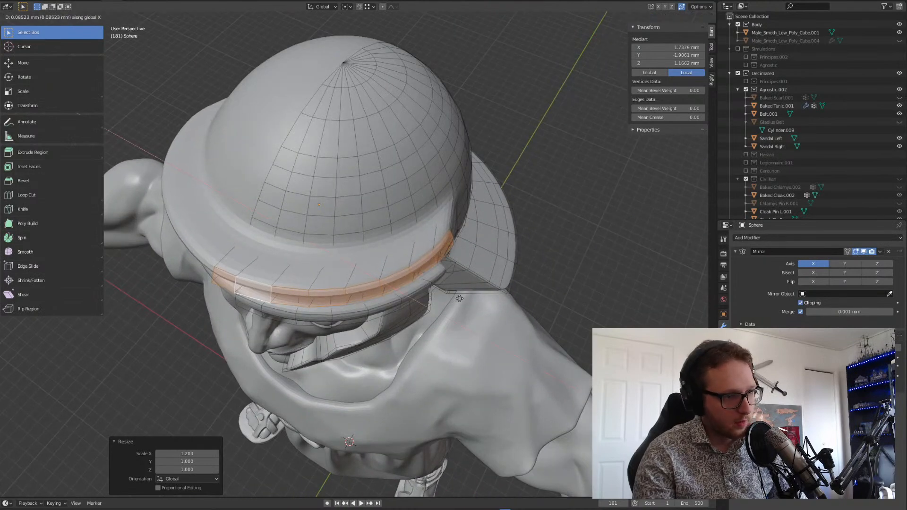
{"action": "left_click", "coordinate": [460, 298]}
{"action": "key", "text": "g"}
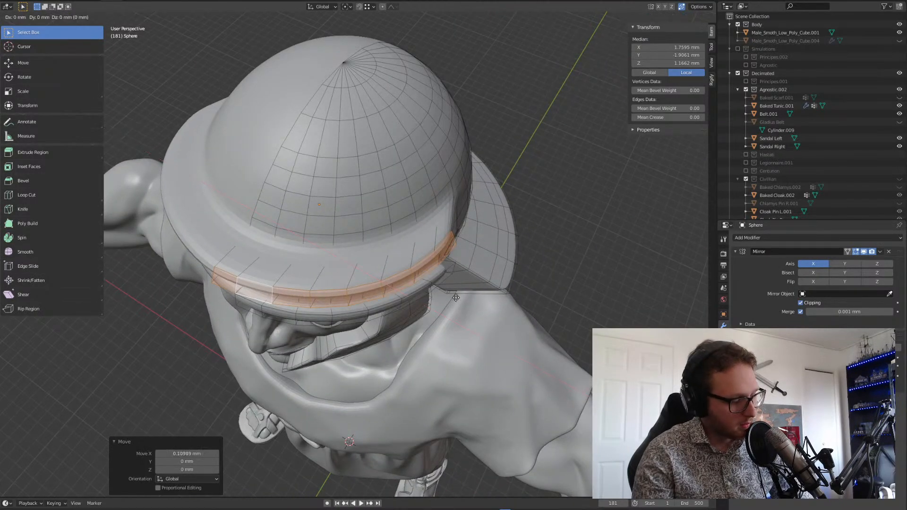
{"action": "key", "text": "y"}
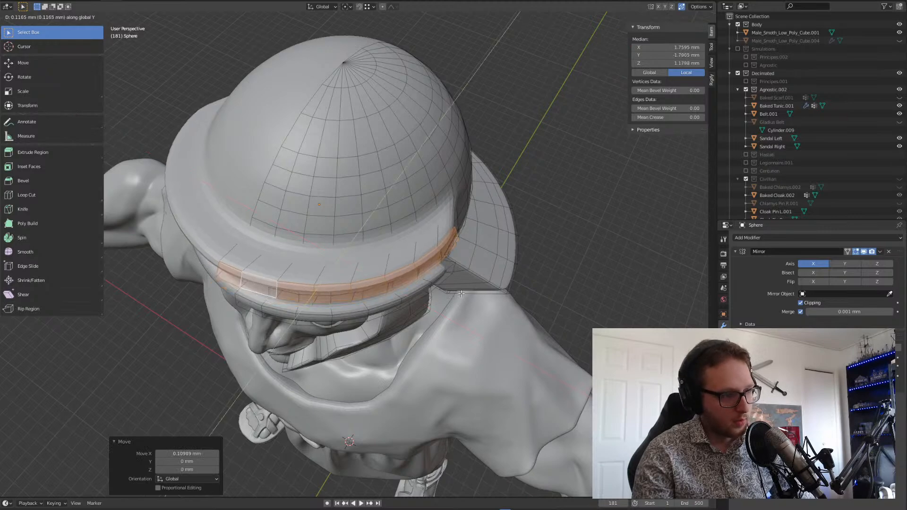
{"action": "left_click", "coordinate": [461, 294]}
- Examine the helmet's peak, cheek guards and neck guard on the character from the front and back in Object Mode
{"action": "scroll", "coordinate": [449, 312], "scroll_direction": "down", "scroll_amount": 1}
{"action": "middle_click_drag", "start_coordinate": [449, 313], "coordinate": [450, 263]}
{"action": "scroll", "coordinate": [440, 277], "scroll_direction": "down", "scroll_amount": 3}
{"action": "key", "text": "Tab"}
{"action": "middle_click_drag", "start_coordinate": [440, 308], "coordinate": [439, 290]}
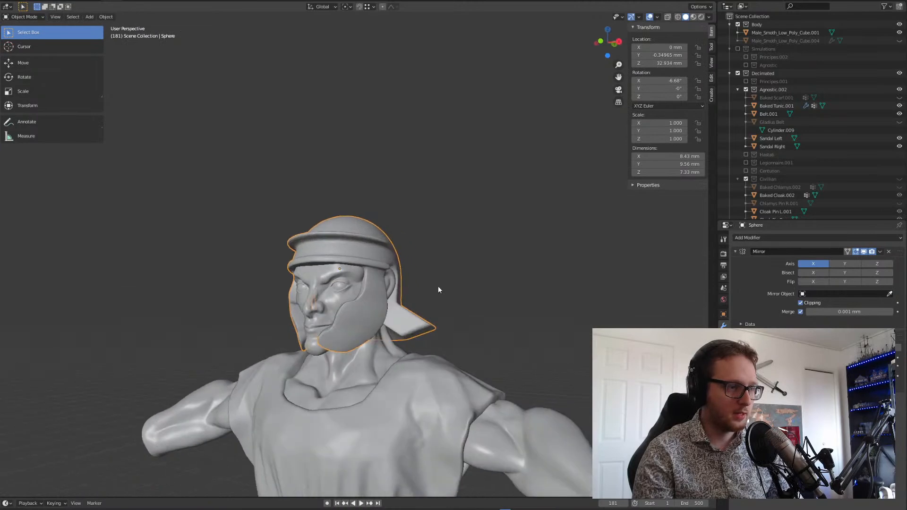
{"action": "scroll", "coordinate": [438, 285], "scroll_direction": "up", "scroll_amount": 5}
{"action": "middle_click_drag", "start_coordinate": [402, 255], "coordinate": [342, 321]}
{"action": "scroll", "coordinate": [350, 336], "scroll_direction": "up", "scroll_amount": 3}
- Select the row of faces along the neck guard's outer rim from its front corner to the centreline and try extruding it
{"action": "key", "text": "Tab"}
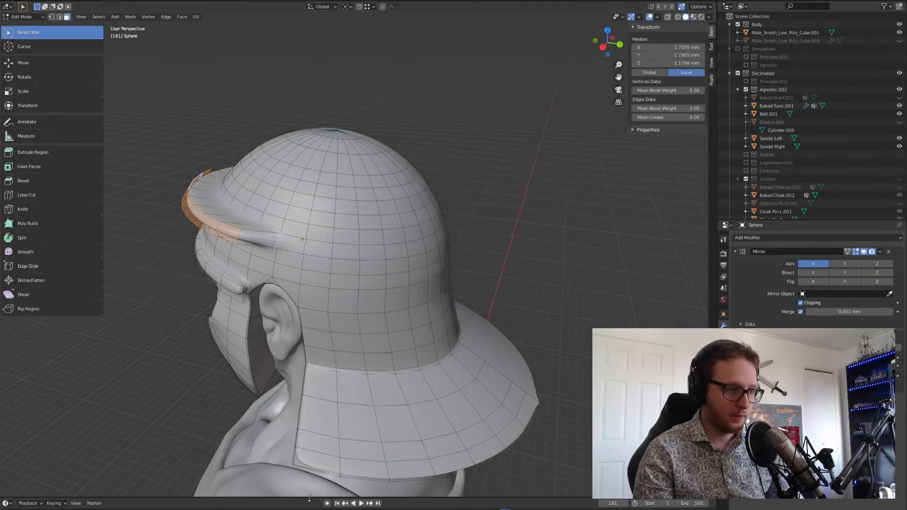
{"action": "left_click", "coordinate": [319, 461]}
{"action": "left_click", "coordinate": [528, 410], "text": "ctrl"}
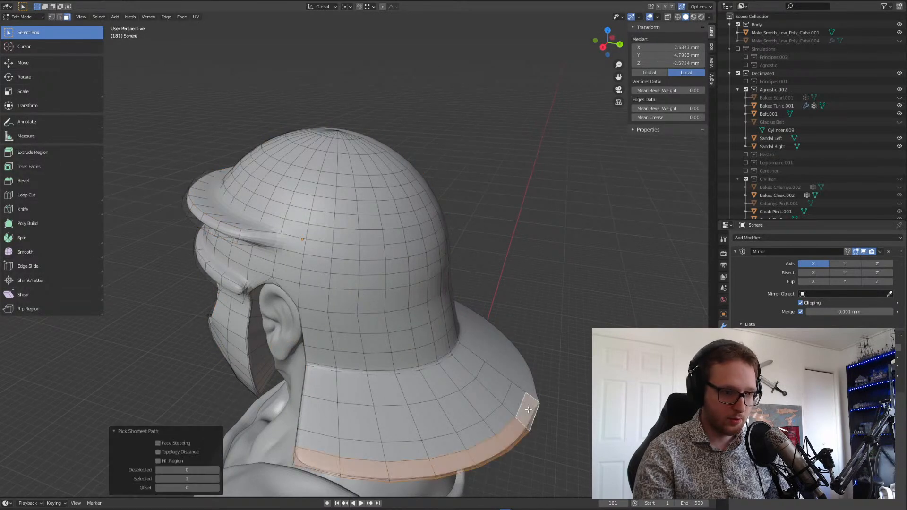
{"action": "key", "text": "e"}
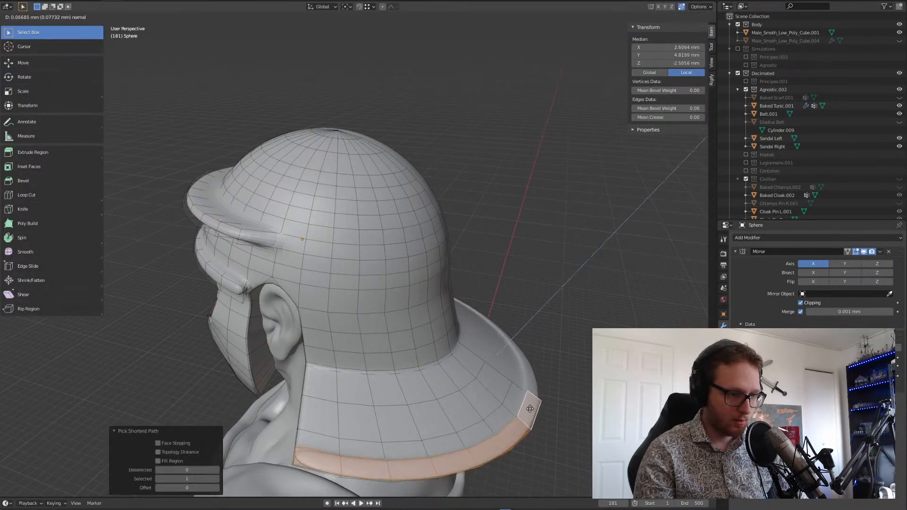
{"action": "left_click", "coordinate": [530, 409]}
- Extend the rim selection up the neck guard's front column and onto the helmet side faces behind the ear
{"action": "middle_click_drag", "start_coordinate": [530, 409], "coordinate": [318, 275]}
{"action": "scroll", "coordinate": [318, 275], "scroll_direction": "up", "scroll_amount": 5}
{"action": "scroll", "coordinate": [311, 280], "scroll_direction": "down", "scroll_amount": 3}
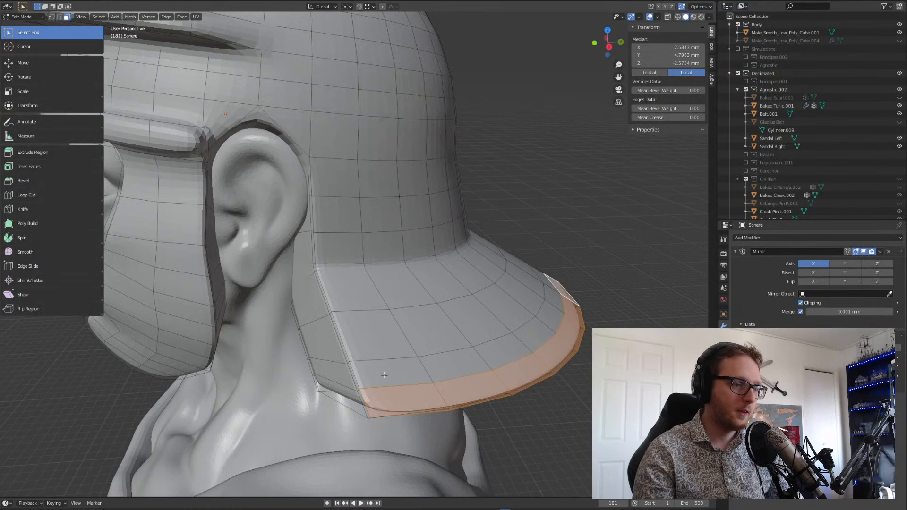
{"action": "left_click", "coordinate": [385, 375], "text": "shift"}
{"action": "left_click", "coordinate": [357, 313], "text": "shift"}
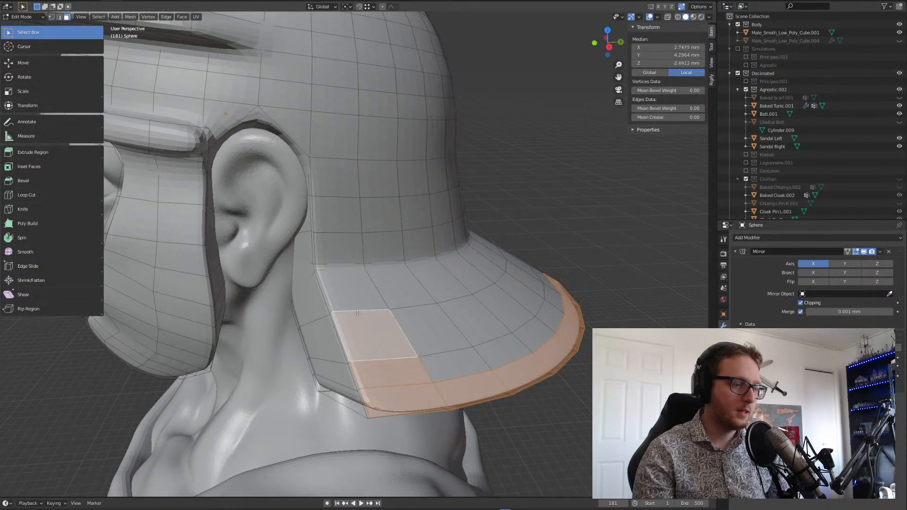
{"action": "left_click", "coordinate": [334, 165], "text": "ctrl"}
{"action": "middle_click_drag", "start_coordinate": [334, 166], "coordinate": [368, 249]}
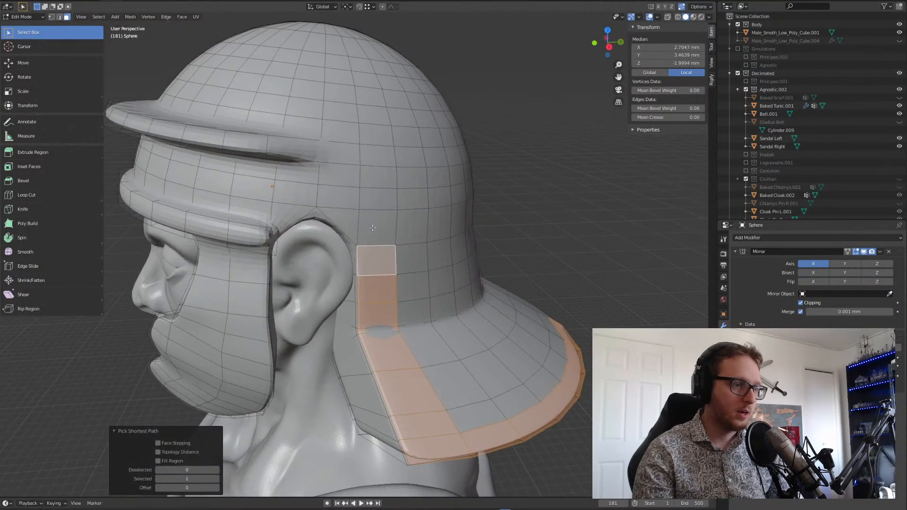
{"action": "left_click", "coordinate": [373, 228], "text": "ctrl"}
{"action": "left_click", "coordinate": [325, 208], "text": "ctrl"}
{"action": "left_click", "coordinate": [310, 200], "text": "ctrl"}
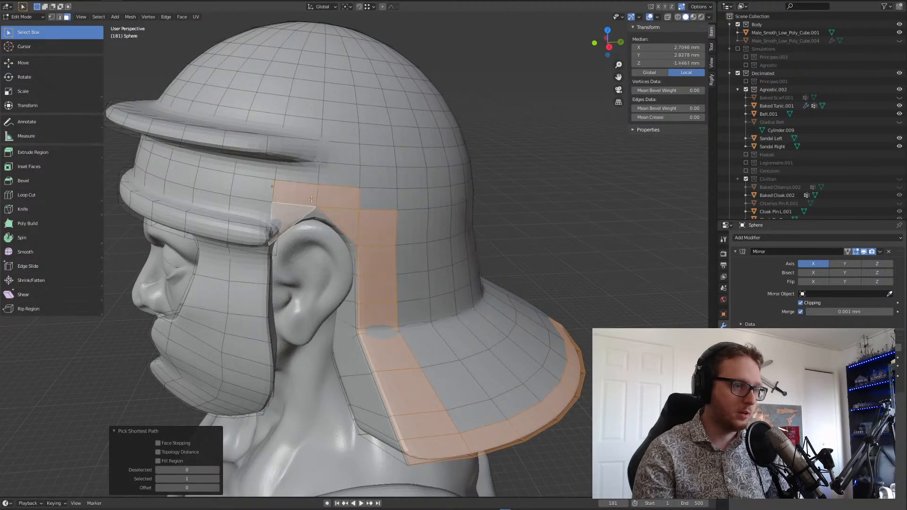
{"action": "scroll", "coordinate": [342, 211], "scroll_direction": "up", "scroll_amount": 1}
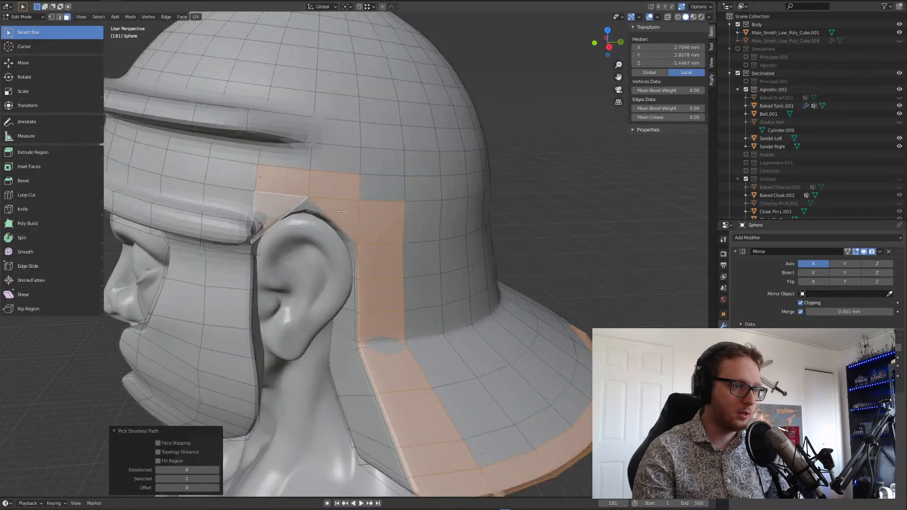
{"action": "middle_click_drag", "start_coordinate": [387, 242], "coordinate": [366, 240]}
- Switch to edge selection, clear the selection, and knife a diagonal cut across two faces, from behind the ear to the vertex above it
{"action": "left_click", "coordinate": [59, 16]}
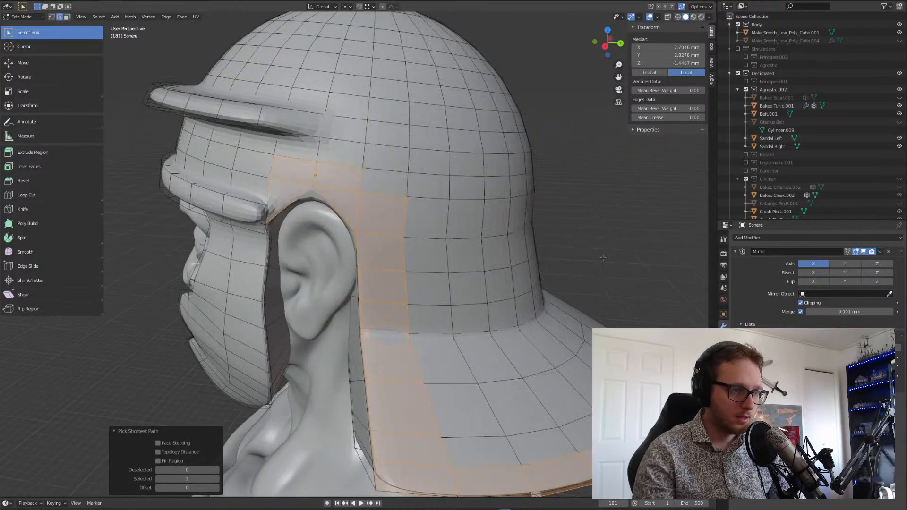
{"action": "left_click", "coordinate": [640, 221]}
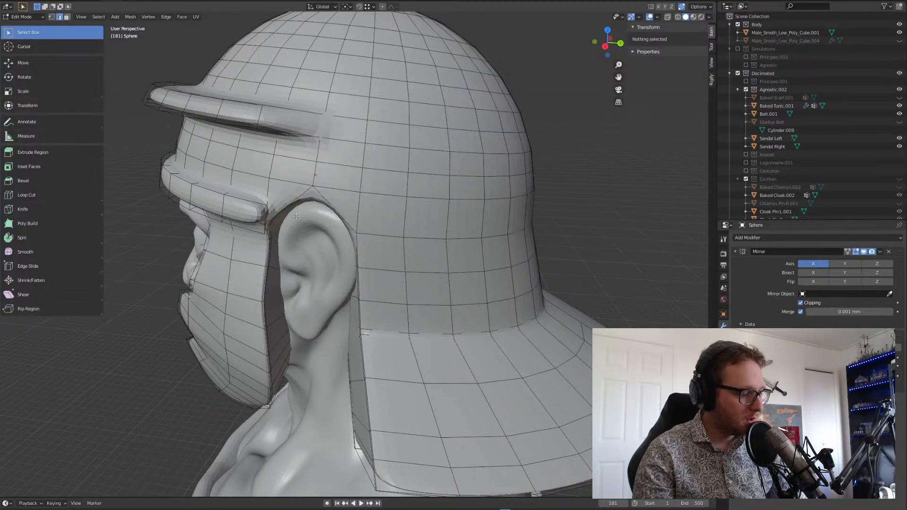
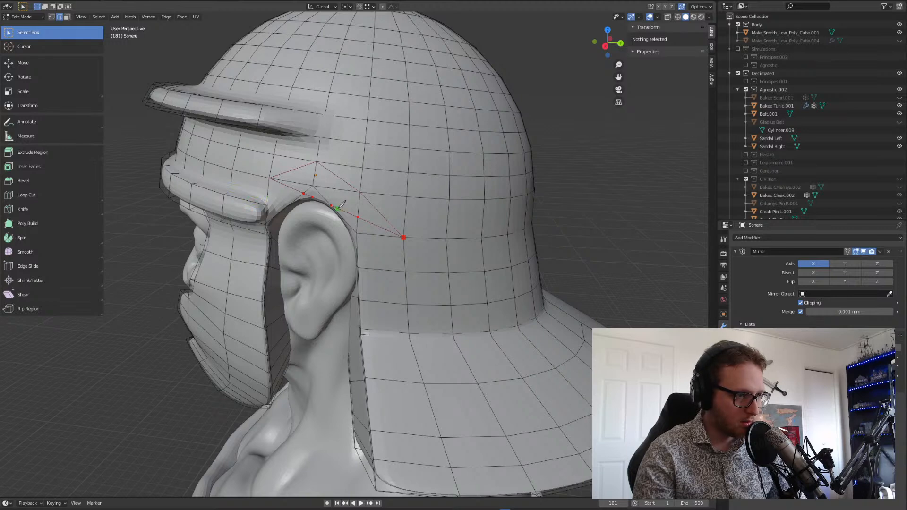
{"action": "key", "text": "Escape"}
{"action": "left_click", "coordinate": [403, 236]}
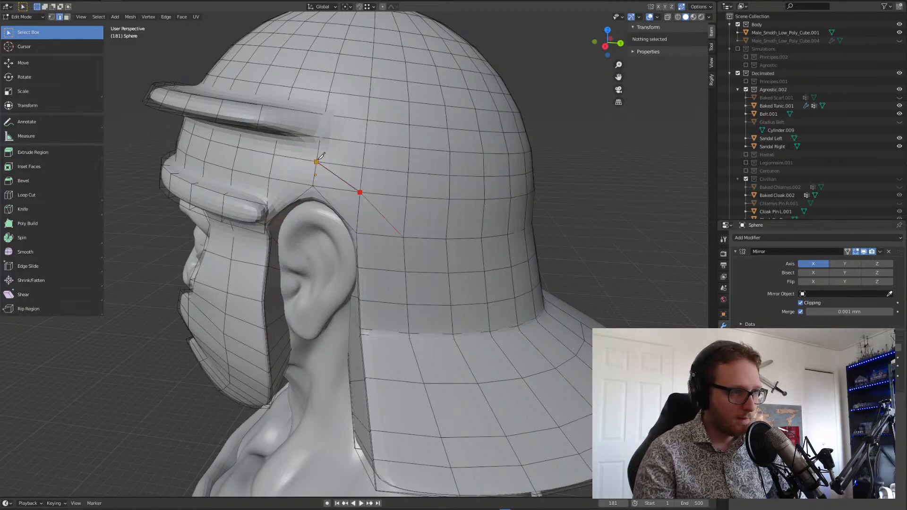
{"action": "key", "text": "Return"}
{"action": "scroll", "coordinate": [293, 186], "scroll_direction": "up", "scroll_amount": 1}
{"action": "mouse_move", "coordinate": [294, 208]}
{"action": "middle_mouse_down"}
{"action": "mouse_move", "coordinate": [304, 203]}
{"action": "mouse_move", "coordinate": [314, 297]}
{"action": "mouse_move", "coordinate": [312, 203]}
{"action": "middle_mouse_up"}
{"action": "key", "text": "k"}
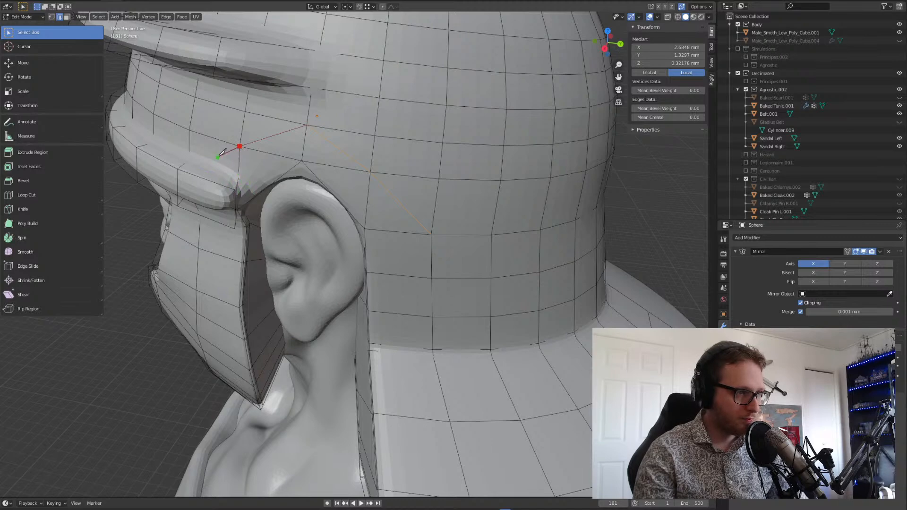
{"action": "middle_click_drag", "start_coordinate": [221, 154], "coordinate": [359, 211]}
{"action": "scroll", "coordinate": [356, 198], "scroll_direction": "up", "scroll_amount": 1}
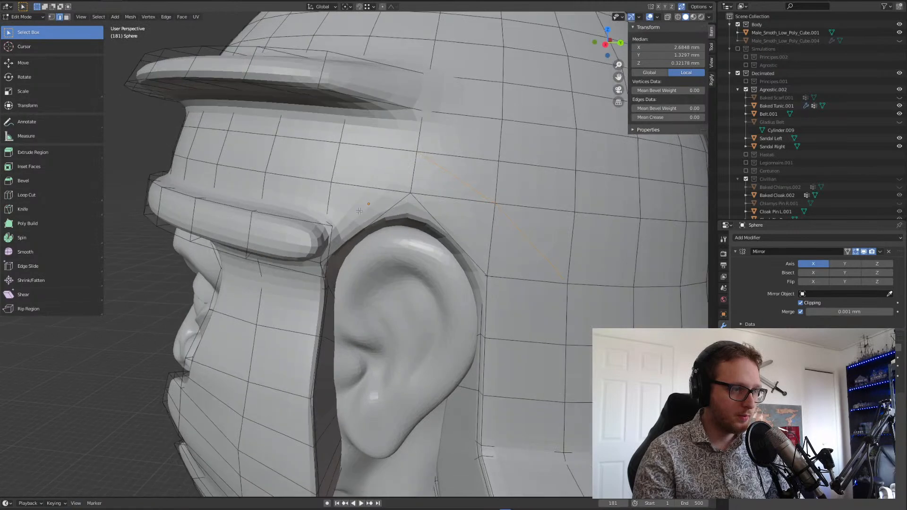
- Delete the short edge at the brow band's rear end, undo that, and delete the edge's vertices instead
{"action": "left_click", "coordinate": [330, 239]}
{"action": "key", "text": "x"}
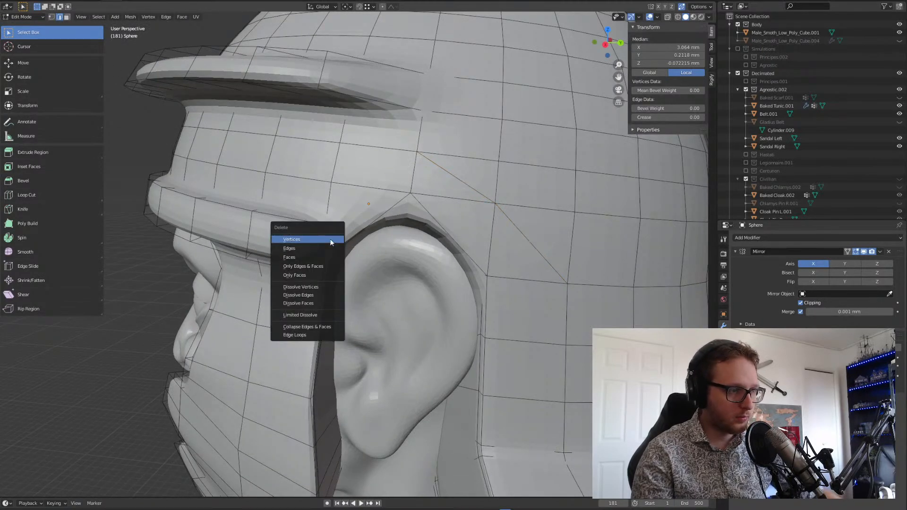
{"action": "left_click", "coordinate": [331, 248]}
{"action": "mouse_move", "coordinate": [330, 247]}
{"action": "middle_mouse_down"}
{"action": "mouse_move", "coordinate": [321, 265]}
{"action": "mouse_move", "coordinate": [316, 248]}
{"action": "middle_mouse_up"}
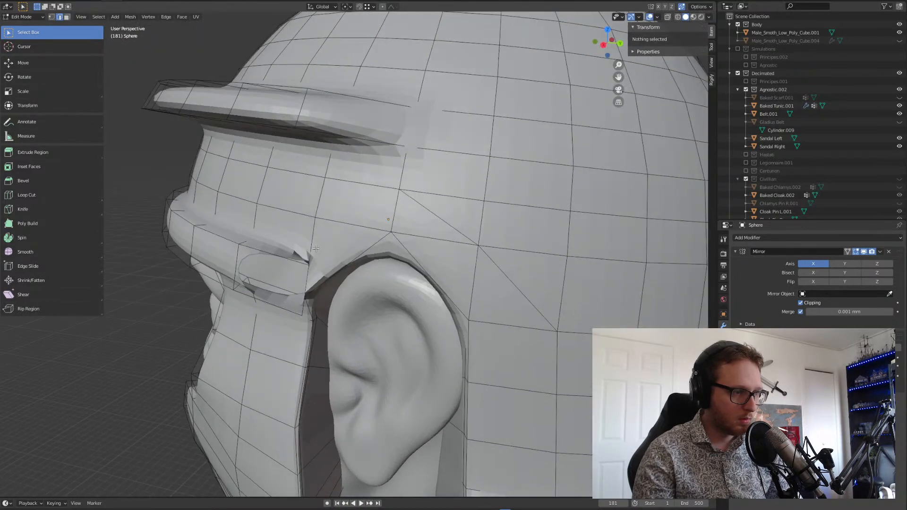
{"action": "key", "text": "ctrl+z"}
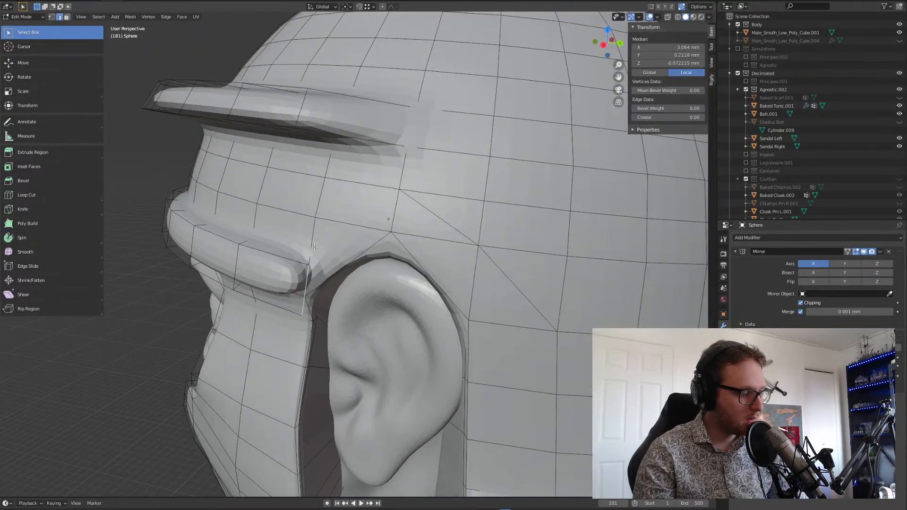
{"action": "key", "text": "x"}
{"action": "left_click", "coordinate": [306, 239]}
{"action": "middle_click_drag", "start_coordinate": [306, 239], "coordinate": [335, 226]}
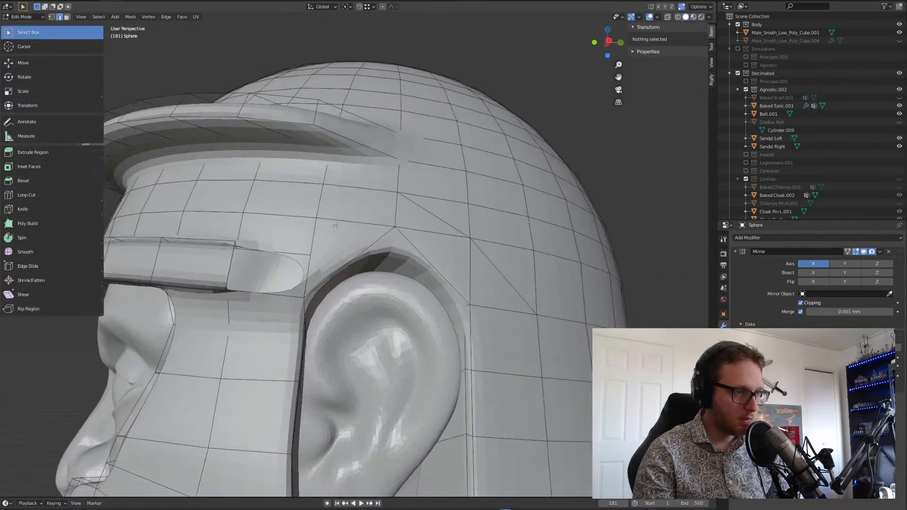
- Knife a diagonal cut from the vertex above the ear opening forward to the brow band's rear end
{"action": "left_click", "coordinate": [398, 192]}
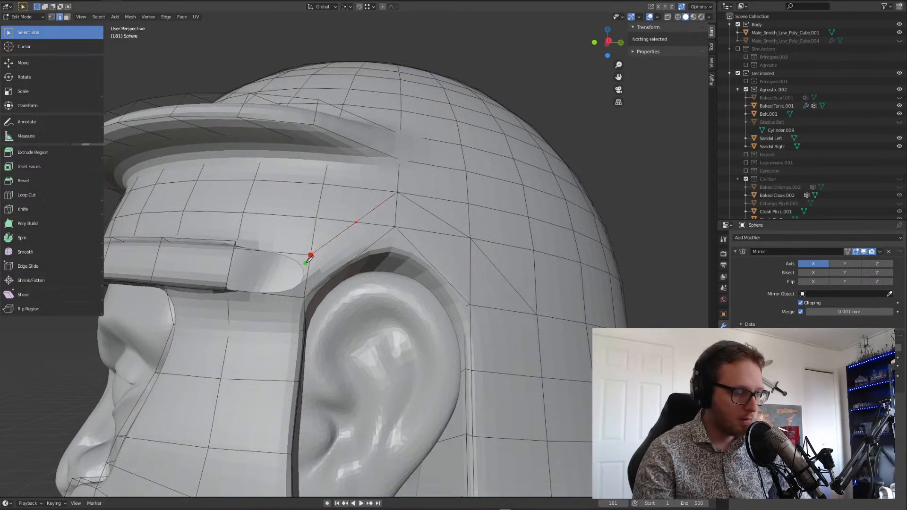
{"action": "left_click", "coordinate": [311, 255]}
{"action": "key", "text": "Return"}
{"action": "middle_click_drag", "start_coordinate": [310, 255], "coordinate": [253, 272]}
{"action": "scroll", "coordinate": [295, 304], "scroll_direction": "down", "scroll_amount": 3}
{"action": "scroll", "coordinate": [253, 272], "scroll_direction": "up", "scroll_amount": 4}
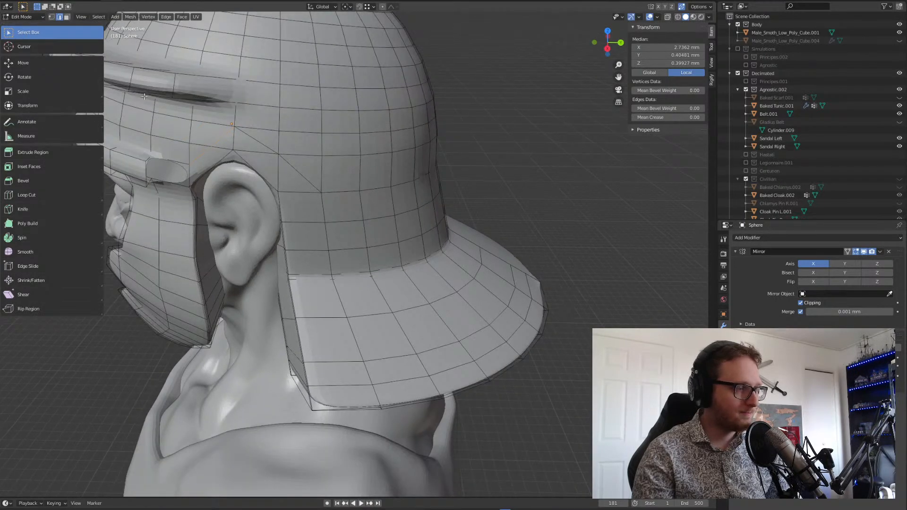
{"action": "middle_click_drag", "start_coordinate": [291, 226], "coordinate": [310, 213]}
{"action": "key", "text": "ctrl+r"}
{"action": "key", "text": "Escape"}
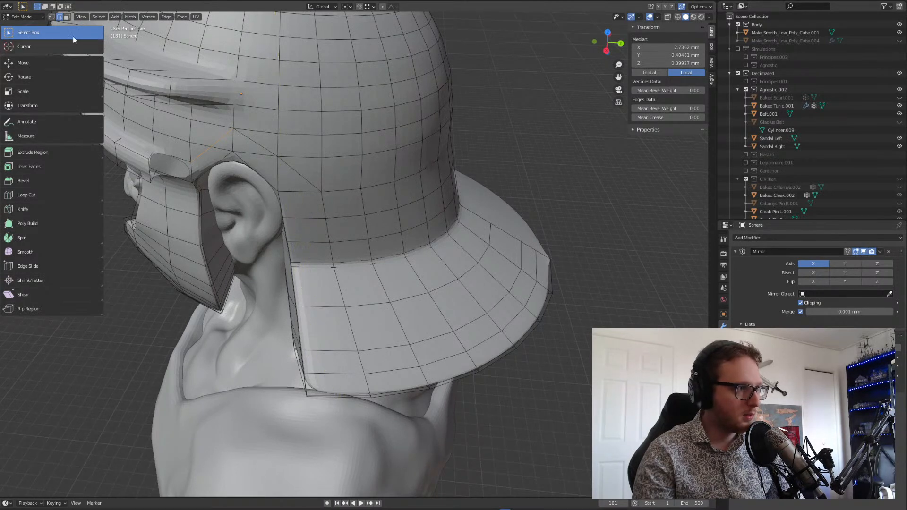
- Knife a cut from the diagonal edge behind the ear down across the neck guard to its lower rim
{"action": "key", "text": "k"}
{"action": "left_click", "coordinate": [300, 174]}
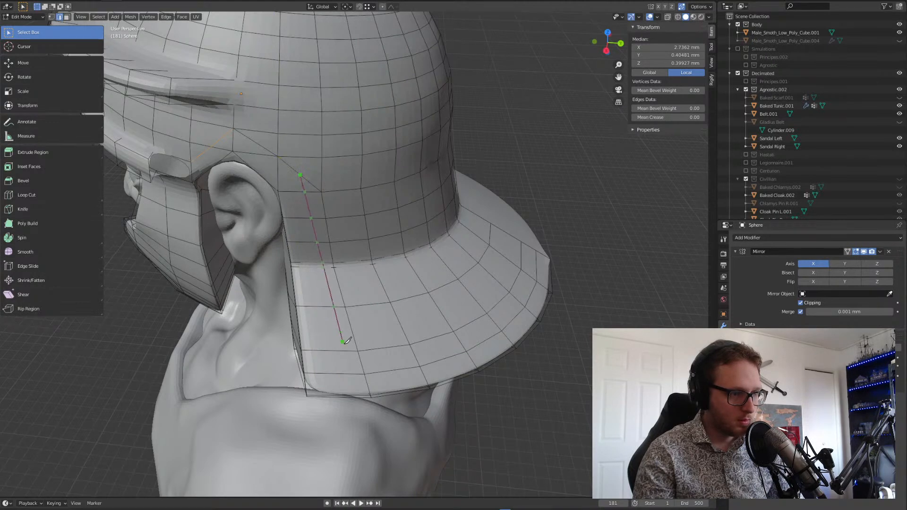
{"action": "left_click", "coordinate": [337, 397]}
{"action": "key", "text": "Return"}
{"action": "middle_click_drag", "start_coordinate": [341, 391], "coordinate": [340, 340]}
{"action": "scroll", "coordinate": [356, 317], "scroll_direction": "up", "scroll_amount": 4}
- Select the border strip of faces from the brow band over the ear, down behind it and along the neck guard's rim
{"action": "left_click", "coordinate": [66, 17]}
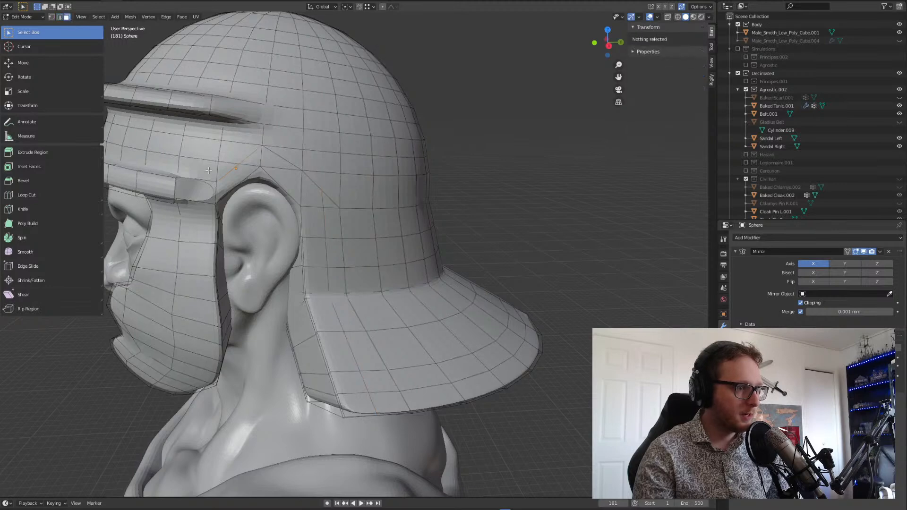
{"action": "left_click", "coordinate": [217, 191]}
{"action": "left_click", "coordinate": [257, 160], "text": "shift"}
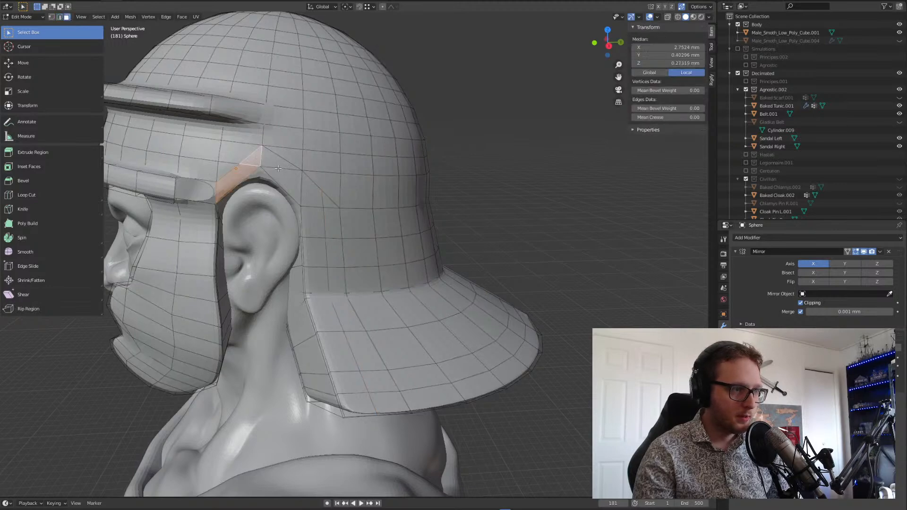
{"action": "left_click", "coordinate": [312, 218], "text": "ctrl"}
{"action": "left_click", "coordinate": [350, 408], "text": "ctrl"}
{"action": "middle_click_drag", "start_coordinate": [350, 408], "coordinate": [413, 303]}
{"action": "left_click", "coordinate": [518, 415], "text": "ctrl"}
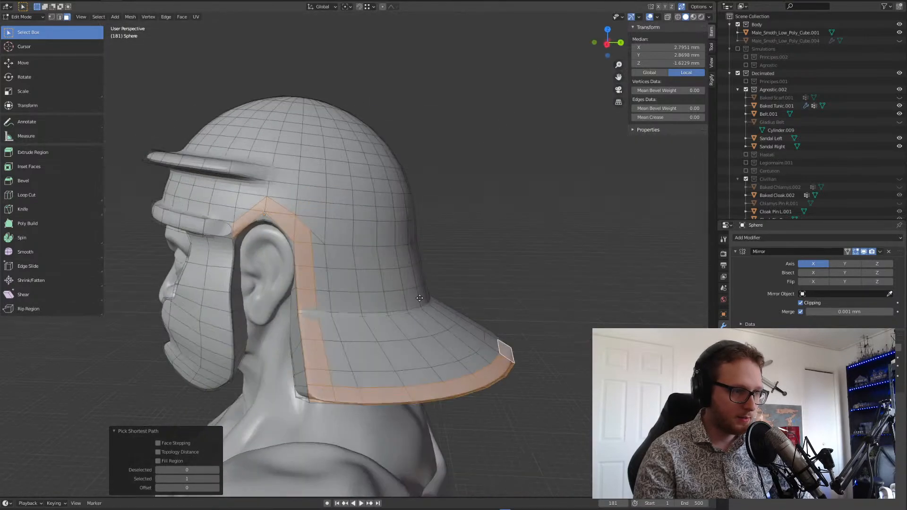
- Extrude the selected border strip in place with 0 mm offset and try scaling it up
{"action": "key", "text": "e"}
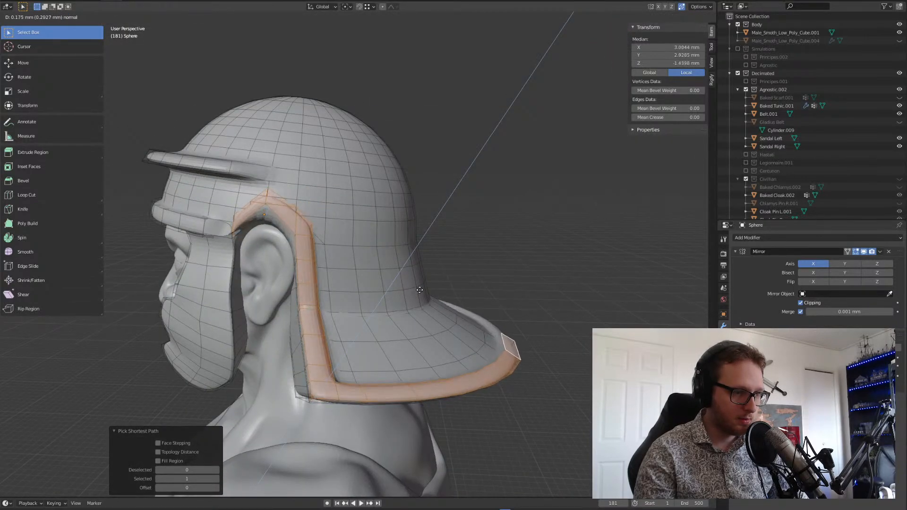
{"action": "key", "text": "Escape"}
{"action": "middle_click_drag", "start_coordinate": [429, 312], "coordinate": [406, 309]}
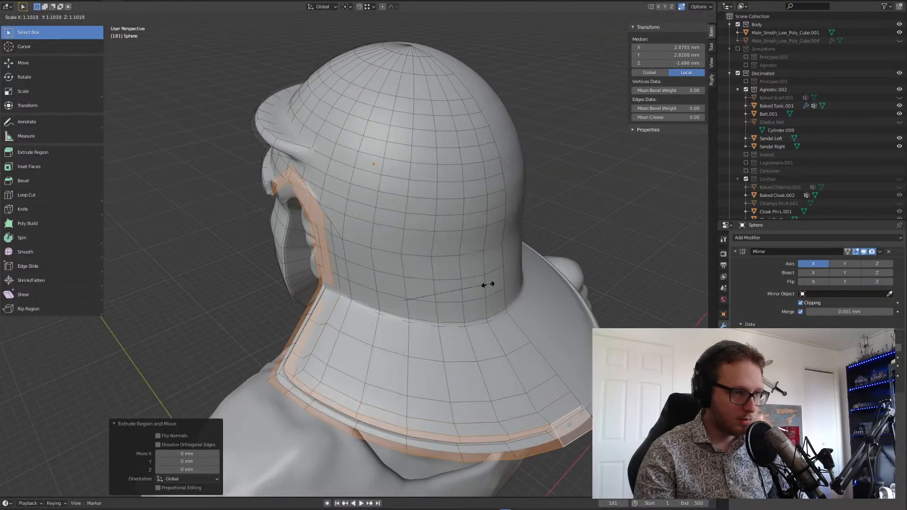
{"action": "key", "text": "Escape"}
- Try scaling the extruded border strip with the transform orientation set to Normal
{"action": "middle_click_drag", "start_coordinate": [468, 272], "coordinate": [488, 265]}
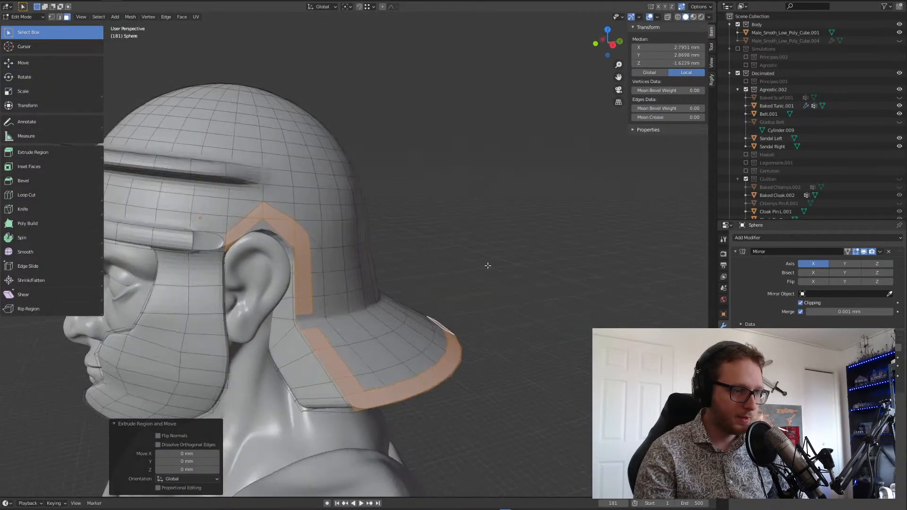
{"action": "left_click", "coordinate": [323, 6]}
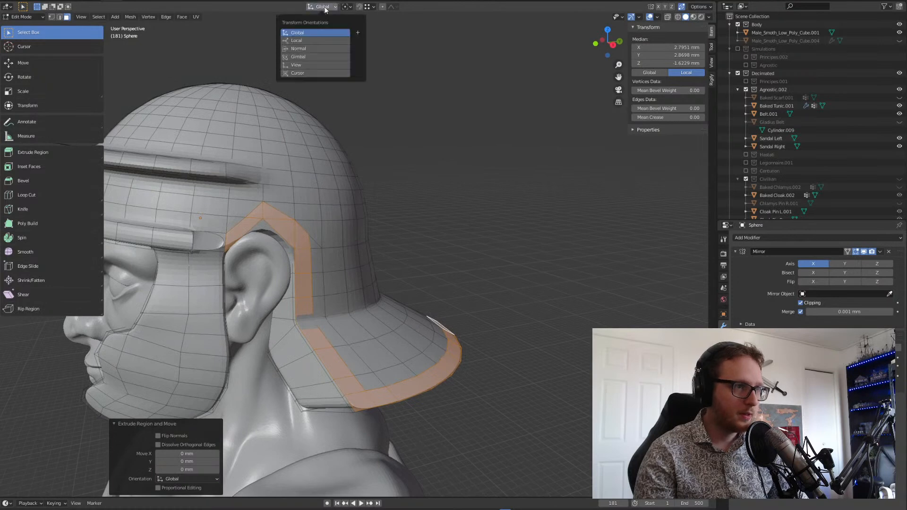
{"action": "left_click", "coordinate": [322, 38]}
{"action": "key", "text": "s"}
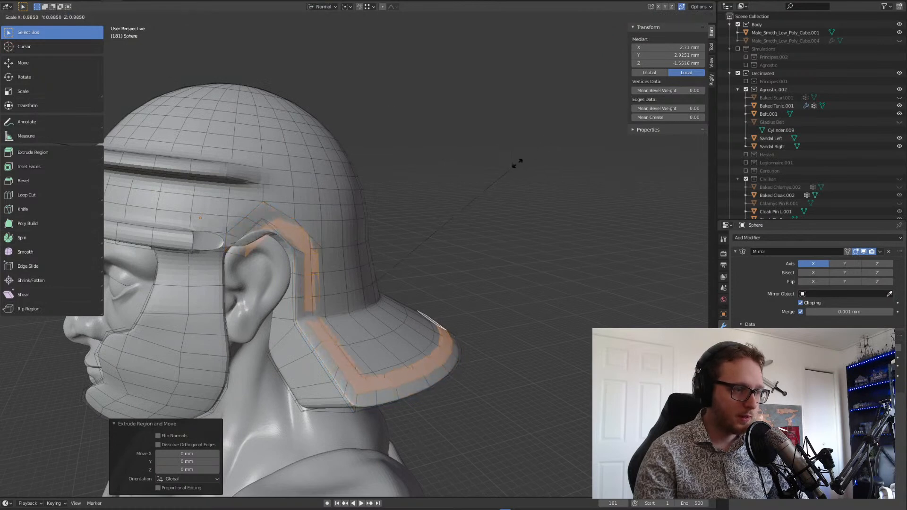
{"action": "key", "text": "Escape"}
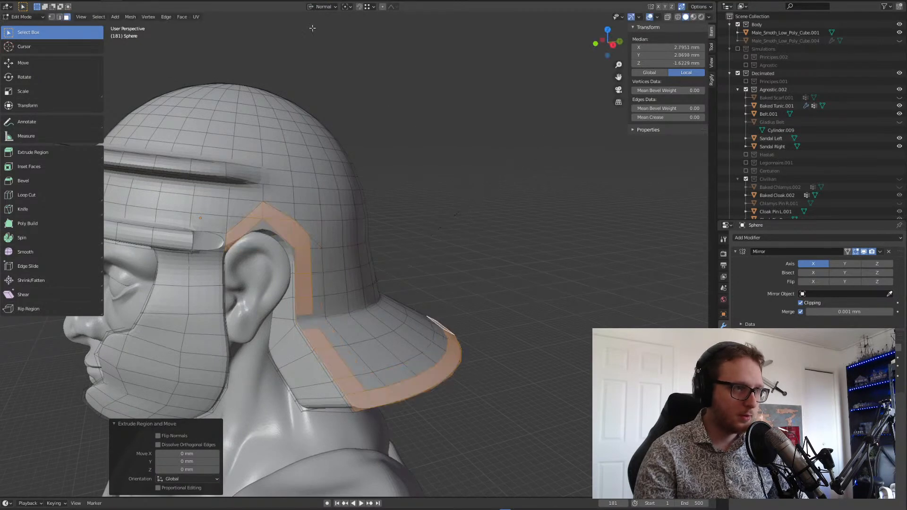
- Try scaling the extruded border strip in Local orientation and restore the transform orientation to Global
{"action": "left_click", "coordinate": [322, 7]}
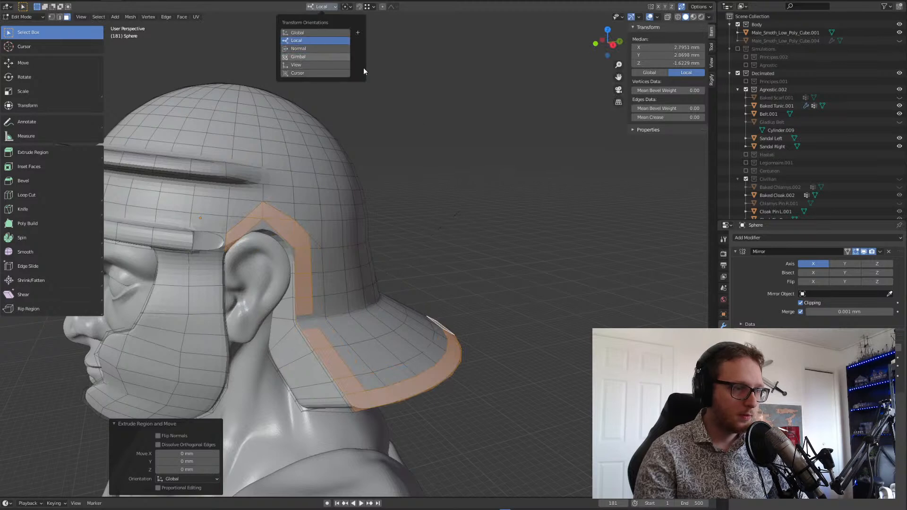
{"action": "key", "text": "s"}
{"action": "right_click", "coordinate": [501, 179]}
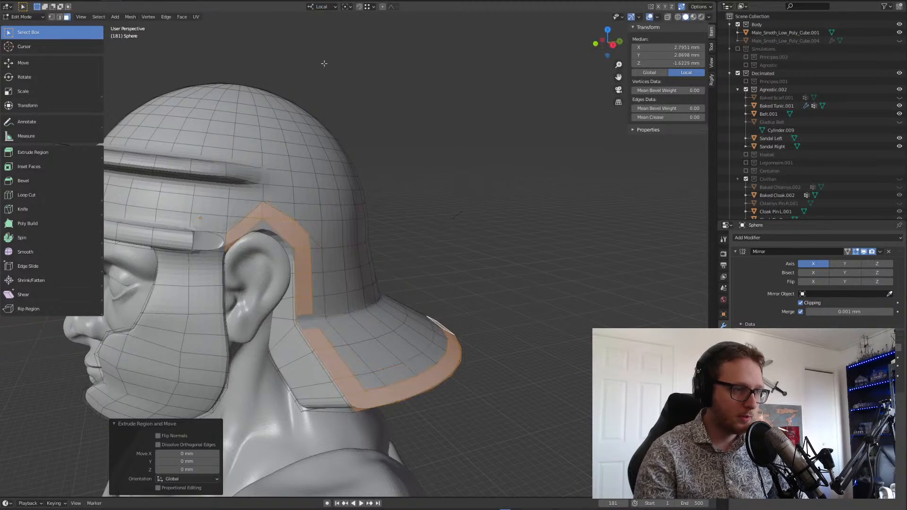
{"action": "left_click", "coordinate": [321, 6]}
{"action": "left_click", "coordinate": [304, 34]}
{"action": "middle_click_drag", "start_coordinate": [364, 51], "coordinate": [285, 114]}
{"action": "right_click", "coordinate": [405, 208]}
- Move the extruded border strip about 0.19 mm up along global Z and about 0.23 mm outward along global X
{"action": "middle_click_drag", "start_coordinate": [405, 209], "coordinate": [452, 185]}
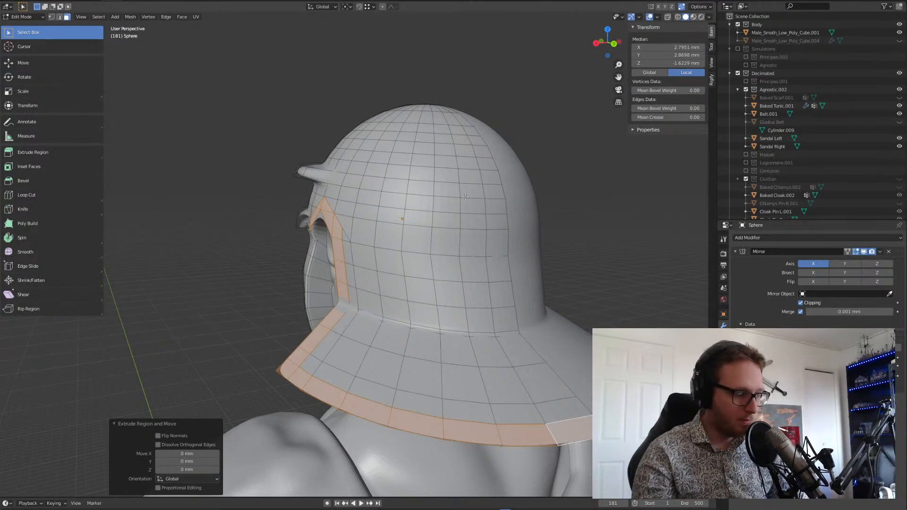
{"action": "key", "text": "g"}
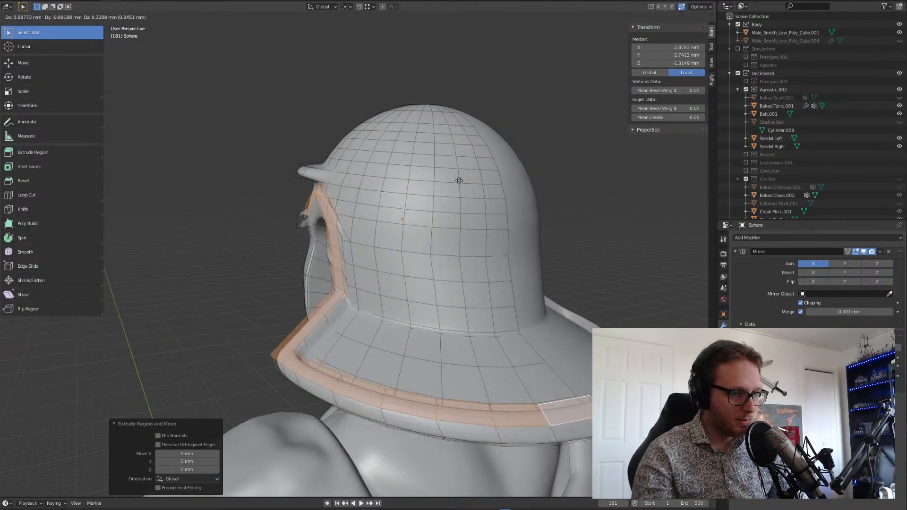
{"action": "key", "text": "z"}
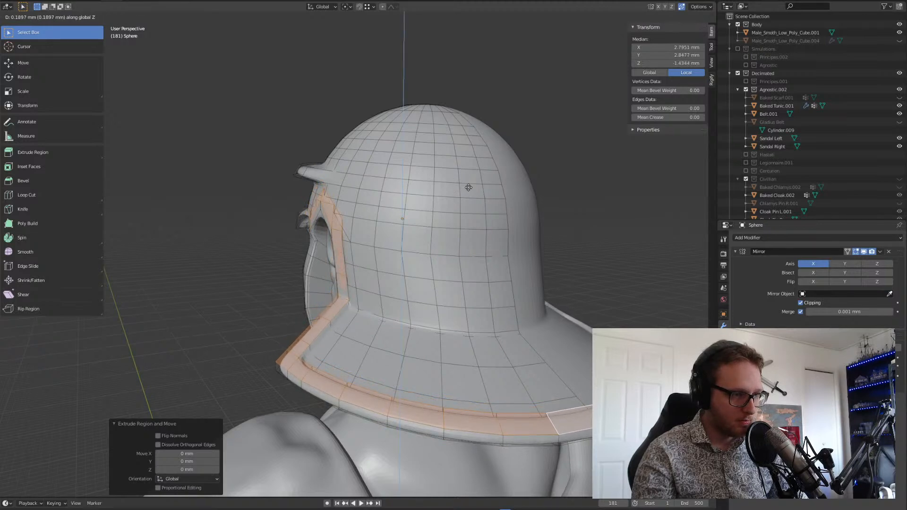
{"action": "left_click", "coordinate": [469, 188]}
{"action": "middle_click_drag", "start_coordinate": [469, 187], "coordinate": [439, 196]}
{"action": "key", "text": "g"}
{"action": "key", "text": "x"}
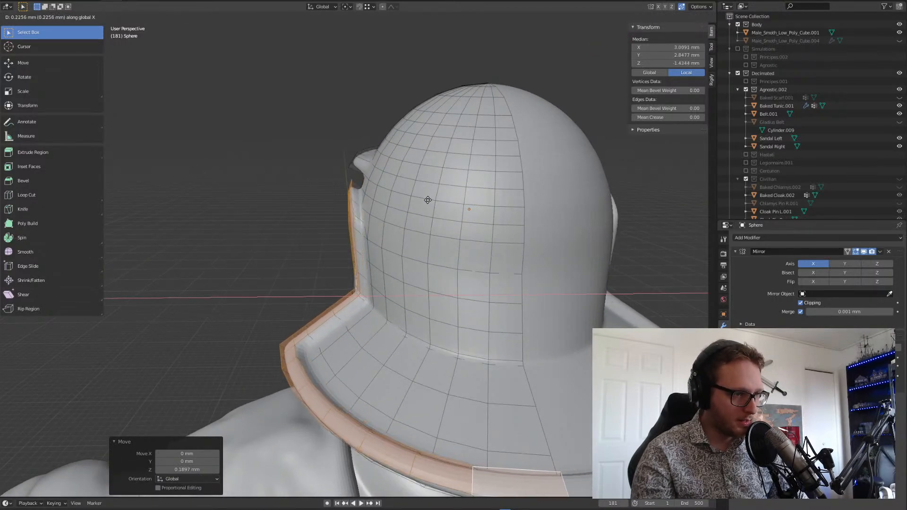
{"action": "left_click", "coordinate": [425, 201]}
- Select the raised rim faces arching over and behind the ear and lower them about 0.17 mm along global Z
{"action": "middle_click_drag", "start_coordinate": [426, 201], "coordinate": [543, 193]}
{"action": "scroll", "coordinate": [559, 176], "scroll_direction": "up", "scroll_amount": 4}
{"action": "scroll", "coordinate": [544, 193], "scroll_direction": "up", "scroll_amount": 1}
{"action": "left_click", "coordinate": [268, 214]}
{"action": "left_click", "coordinate": [280, 214]}
{"action": "left_click", "coordinate": [263, 205], "text": "shift"}
{"action": "left_click", "coordinate": [246, 184], "text": "shift"}
{"action": "left_click", "coordinate": [229, 181], "text": "shift"}
{"action": "left_click", "coordinate": [214, 195], "text": "shift"}
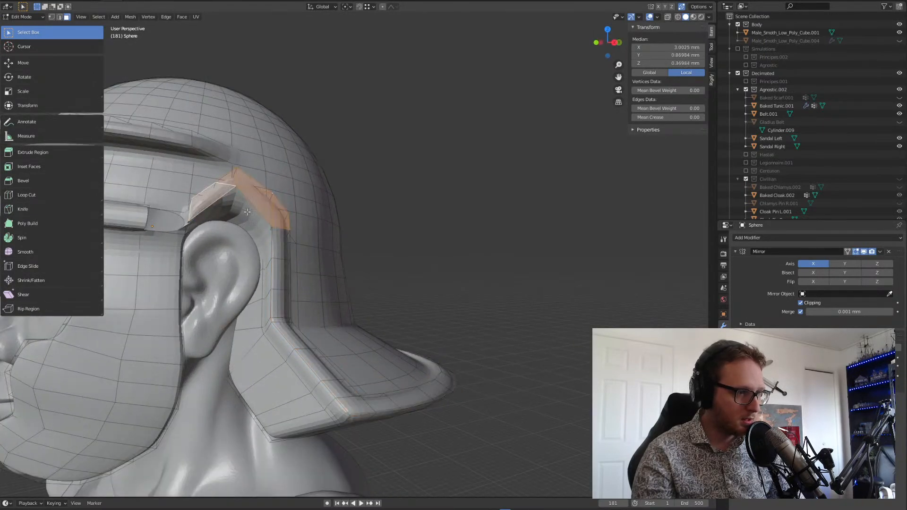
{"action": "left_click", "coordinate": [282, 238], "text": "shift"}
{"action": "key", "text": "g"}
{"action": "key", "text": "z"}
{"action": "left_click", "coordinate": [248, 223]}
- Select the raised rim's upper edges where it meets the helmet above the ear, and turn off the subdivision preview in Edit Mode
{"action": "middle_click_drag", "start_coordinate": [248, 223], "coordinate": [275, 252]}
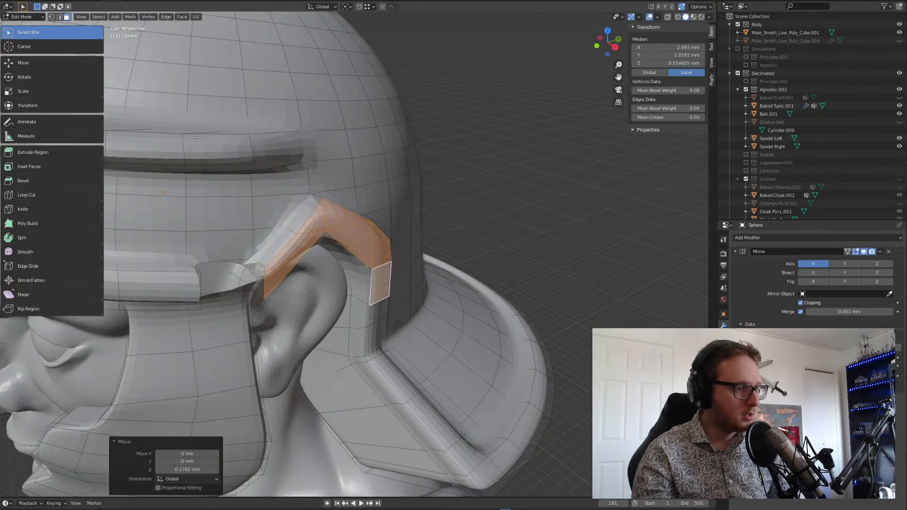
{"action": "left_click", "coordinate": [53, 17]}
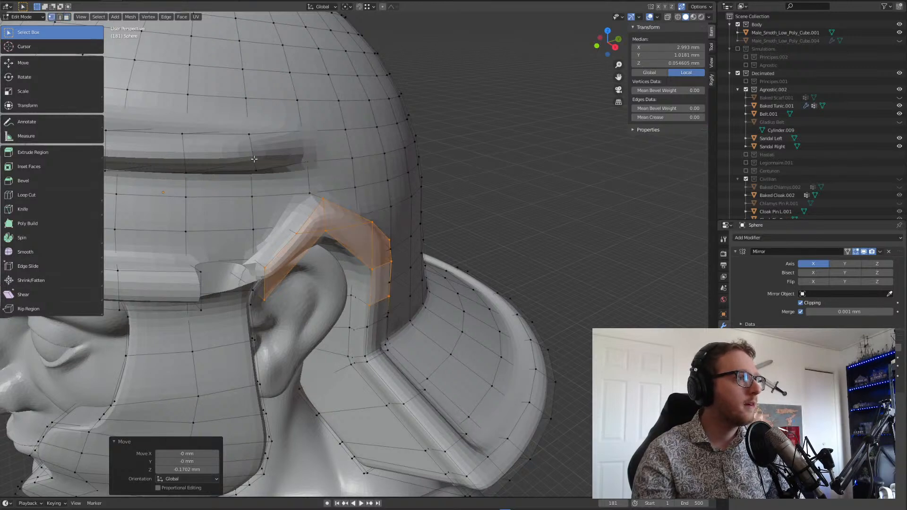
{"action": "left_click", "coordinate": [263, 193]}
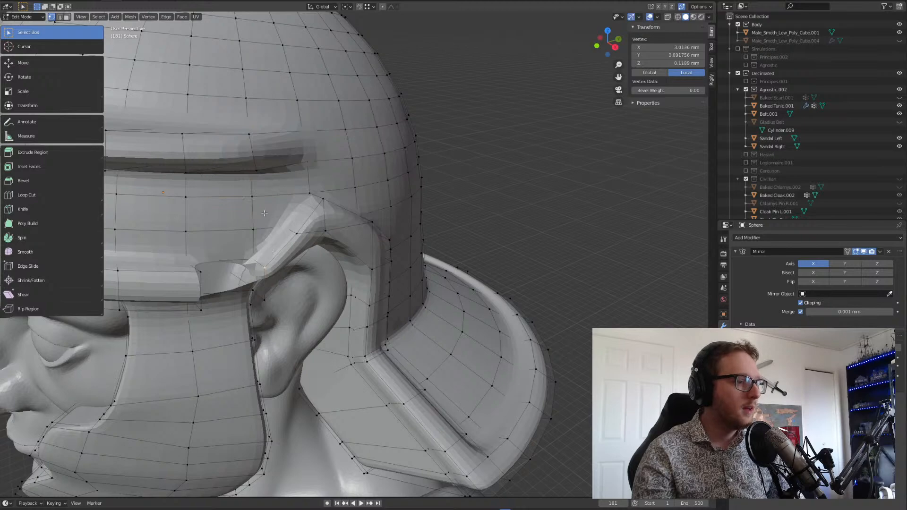
{"action": "left_click", "coordinate": [61, 18]}
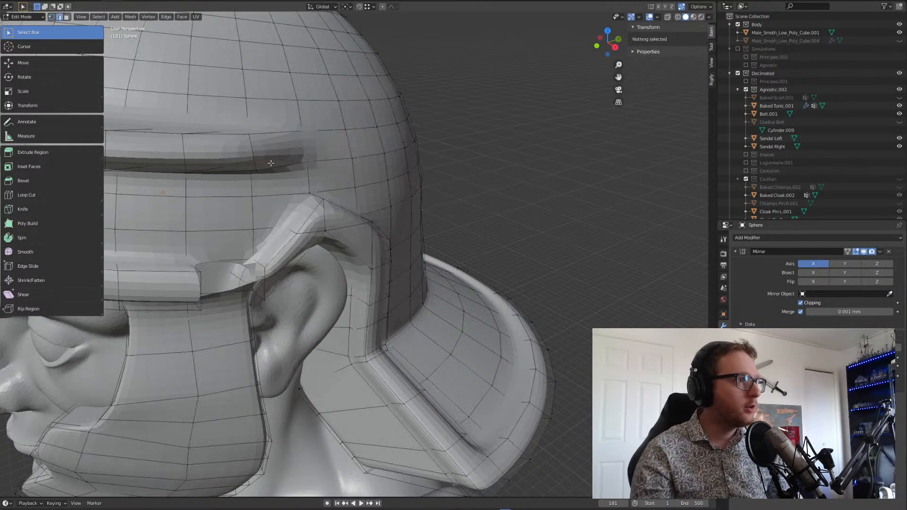
{"action": "left_click", "coordinate": [267, 227]}
{"action": "middle_click_drag", "start_coordinate": [269, 235], "coordinate": [213, 214]}
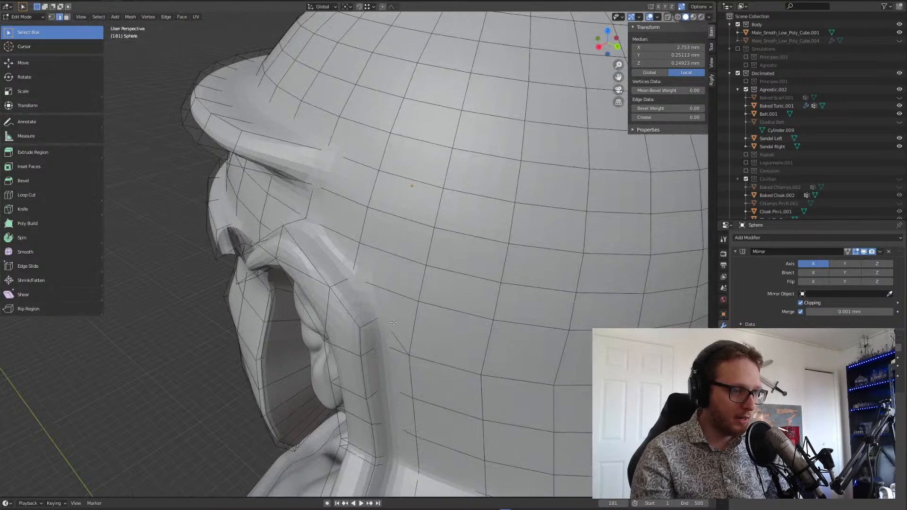
{"action": "left_click", "coordinate": [374, 304], "text": "ctrl"}
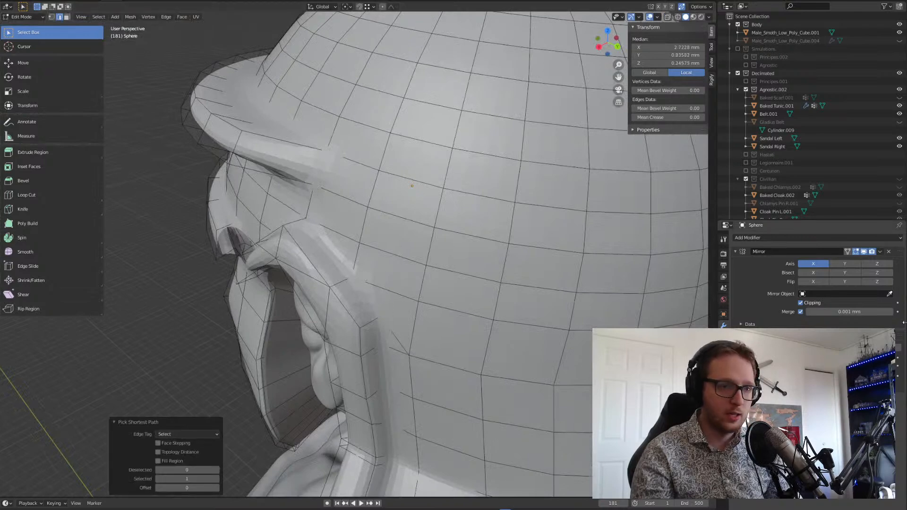
{"action": "left_click", "coordinate": [863, 335]}
{"action": "middle_click_drag", "start_coordinate": [333, 223], "coordinate": [397, 217]}
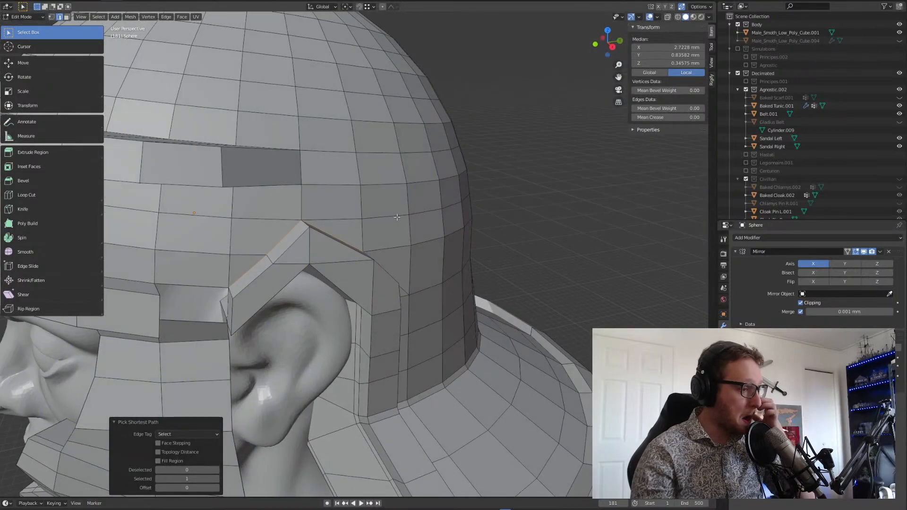
- Try raising the selected rim edges about 0.08 mm along global Z
{"action": "key", "text": "g"}
{"action": "key", "text": "z"}
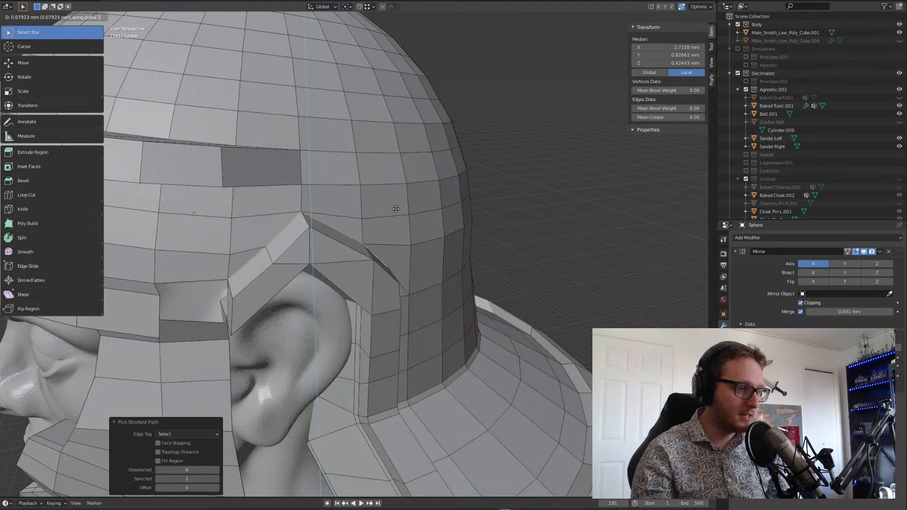
{"action": "left_click", "coordinate": [396, 209]}
{"action": "middle_click_drag", "start_coordinate": [396, 209], "coordinate": [372, 206]}
{"action": "left_click", "coordinate": [373, 206]}
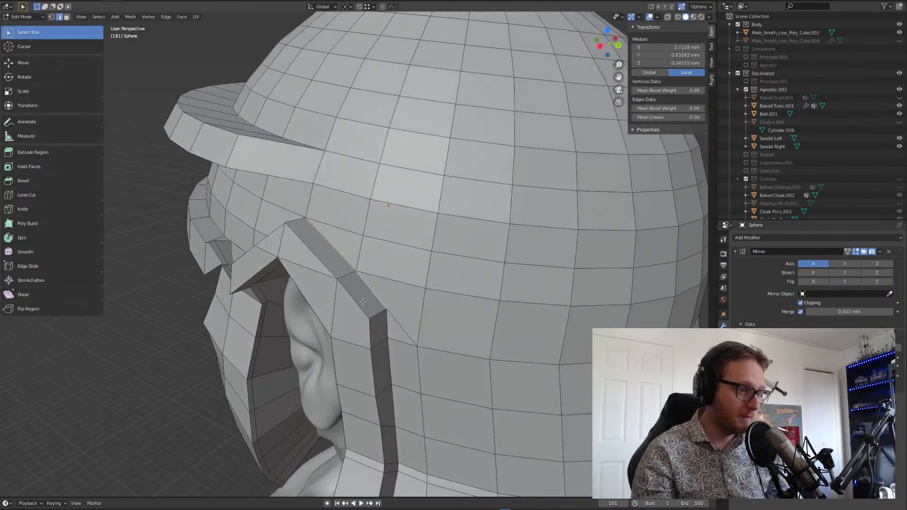
- Extend the selection to both upper edge rows of the rim over the ear and try raising them about 0.084 mm along global Z
{"action": "middle_click_drag", "start_coordinate": [321, 259], "coordinate": [273, 281]}
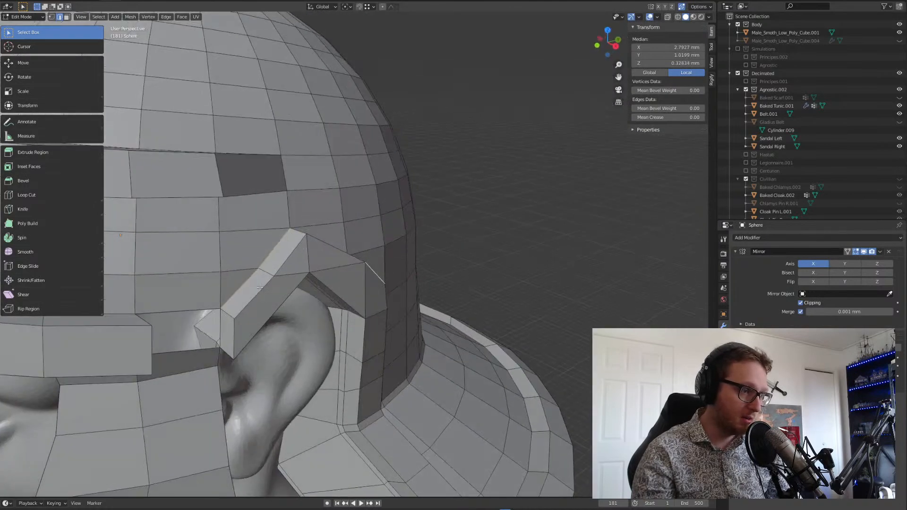
{"action": "left_click", "coordinate": [245, 311], "text": "ctrl"}
{"action": "key", "text": "ctrl+z"}
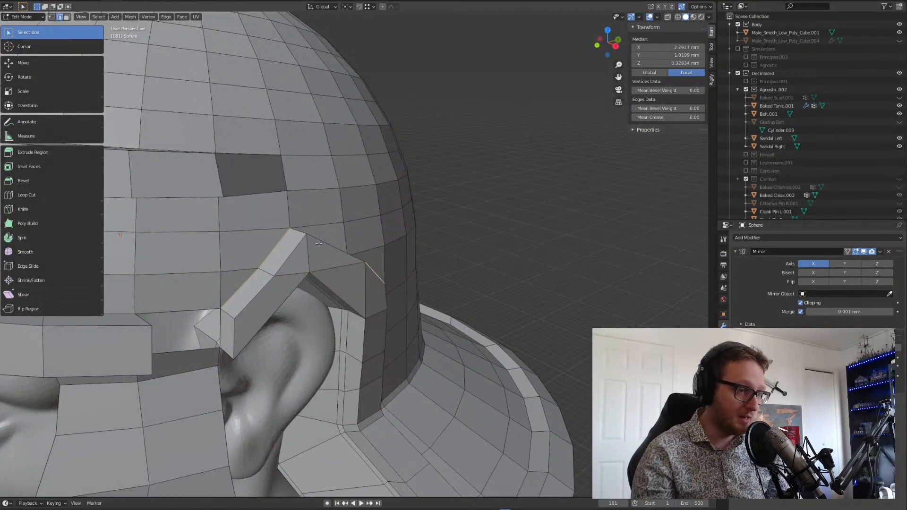
{"action": "left_click", "coordinate": [298, 249], "text": "ctrl"}
{"action": "middle_click_drag", "start_coordinate": [285, 243], "coordinate": [268, 225]}
{"action": "key", "text": "g"}
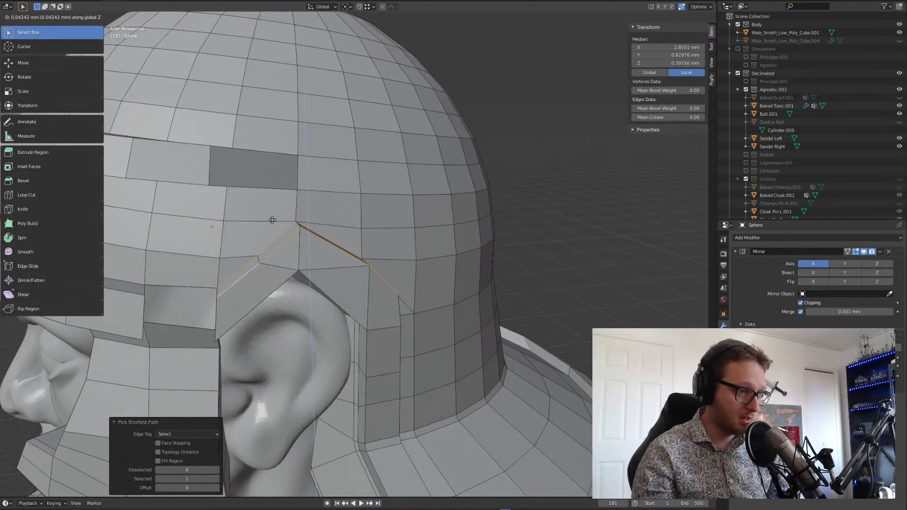
{"action": "left_click", "coordinate": [283, 213]}
{"action": "middle_click_drag", "start_coordinate": [283, 213], "coordinate": [359, 218]}
- Try raising only the upper vertices near the rim's front end along global Z
{"action": "left_click", "coordinate": [53, 17]}
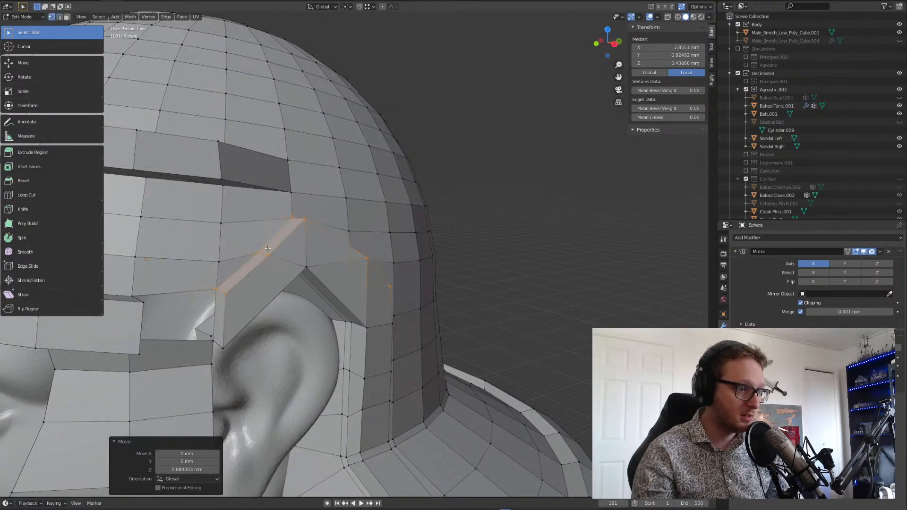
{"action": "left_click", "coordinate": [235, 270]}
{"action": "left_click", "coordinate": [230, 279], "text": "shift"}
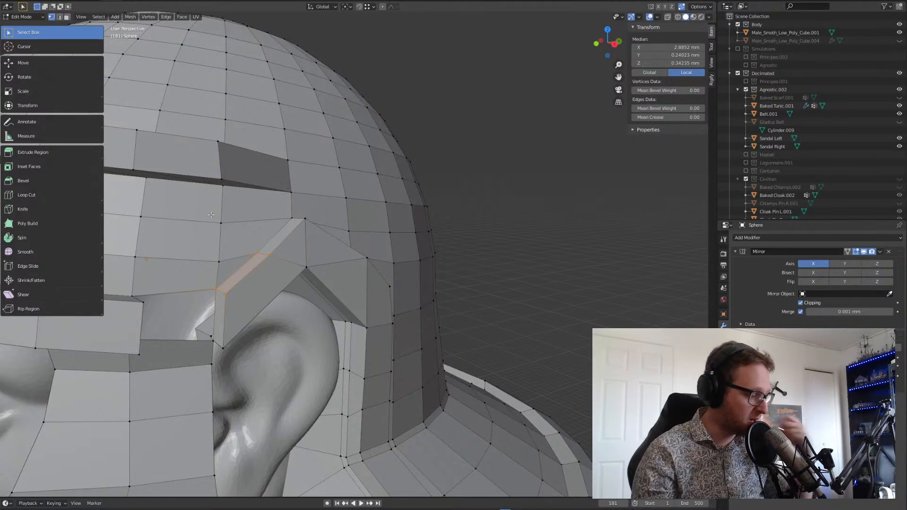
{"action": "key", "text": "g"}
{"action": "key", "text": "z"}
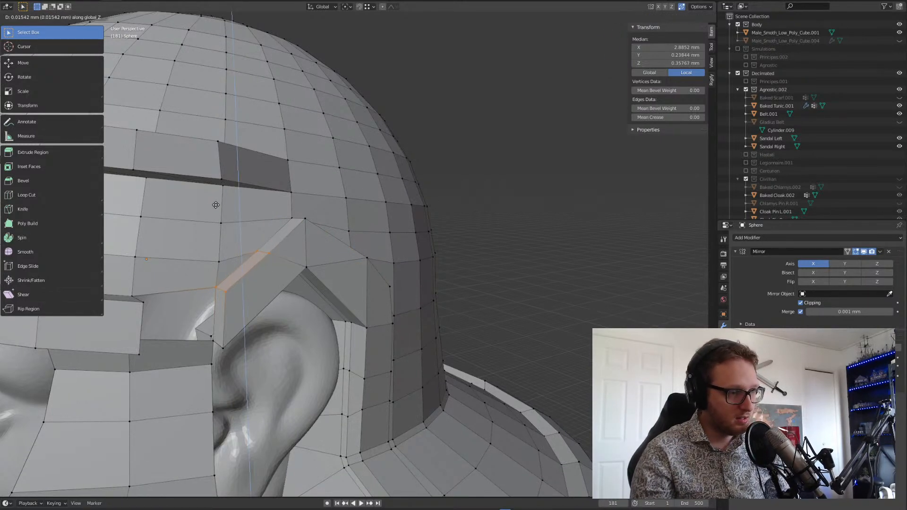
{"action": "left_click", "coordinate": [199, 196]}
{"action": "middle_click_drag", "start_coordinate": [128, 179], "coordinate": [261, 230]}
{"action": "middle_click_drag", "start_coordinate": [523, 302], "coordinate": [354, 244]}
{"action": "left_click", "coordinate": [319, 223]}
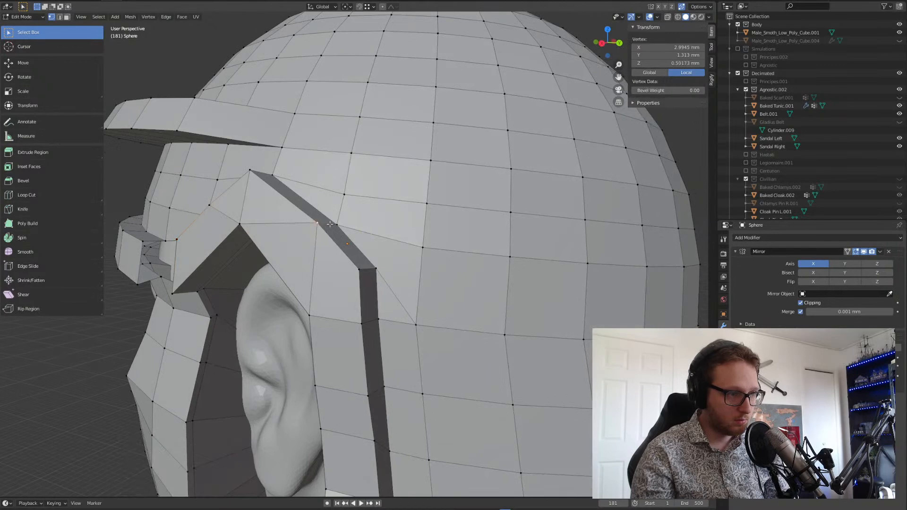
{"action": "left_click", "coordinate": [330, 224], "text": "alt"}
- Narrow the edge selection to the upper edges of the rim's front section and raise them about 0.08 mm along global Z
{"action": "key", "text": "2"}
{"action": "middle_click_drag", "start_coordinate": [330, 224], "coordinate": [109, 83]}
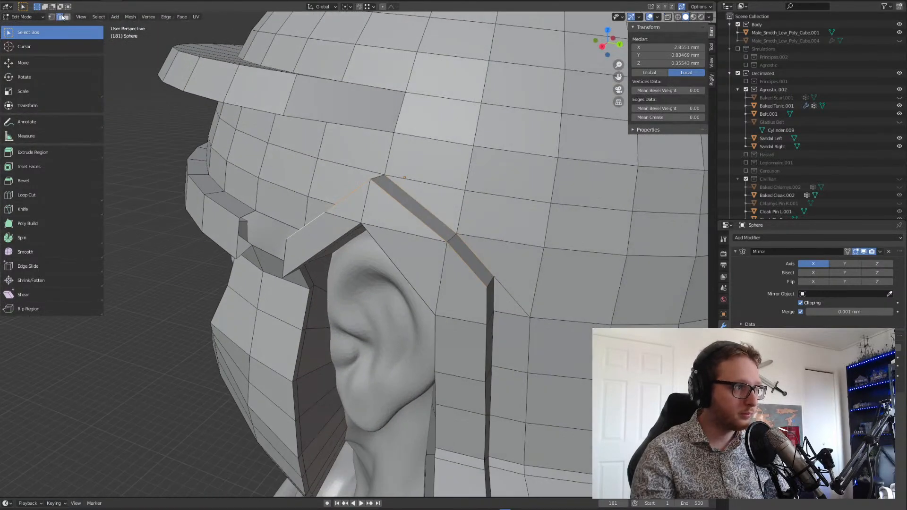
{"action": "left_click", "coordinate": [425, 206], "text": "ctrl"}
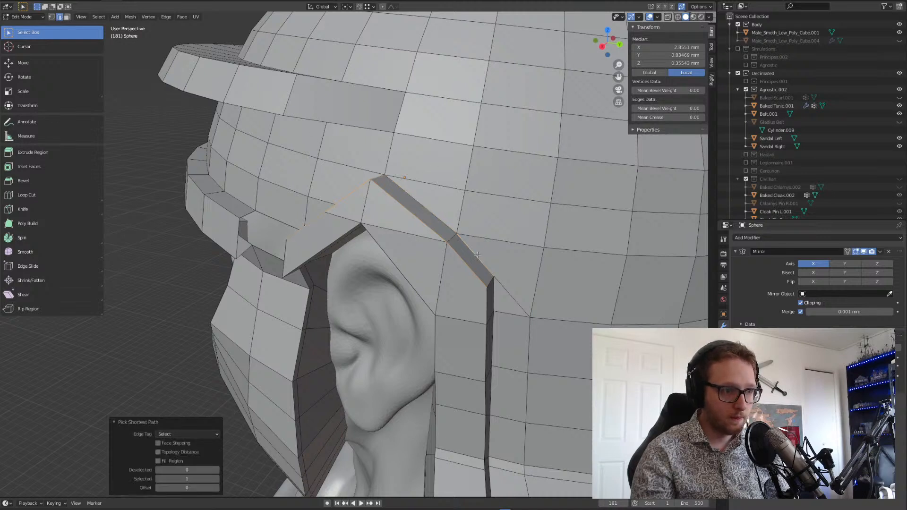
{"action": "key", "text": "ctrl+z"}
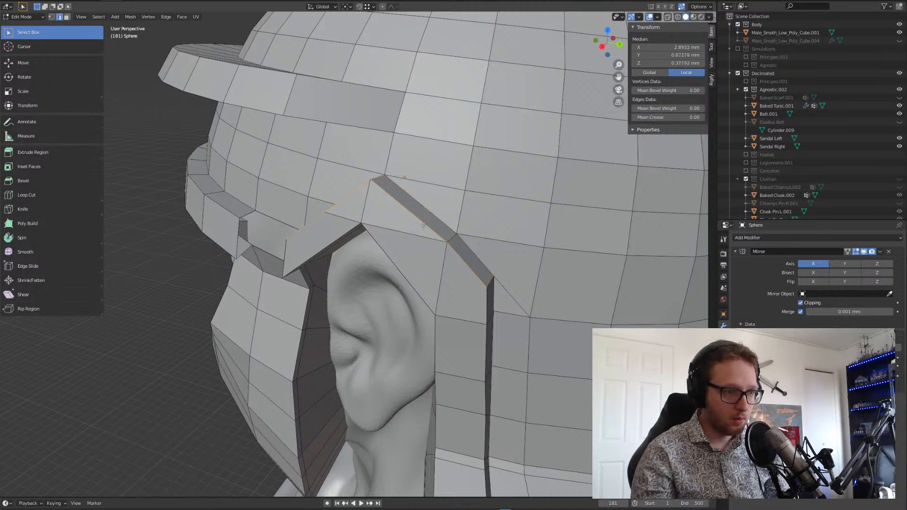
{"action": "middle_click_drag", "start_coordinate": [432, 250], "coordinate": [465, 236]}
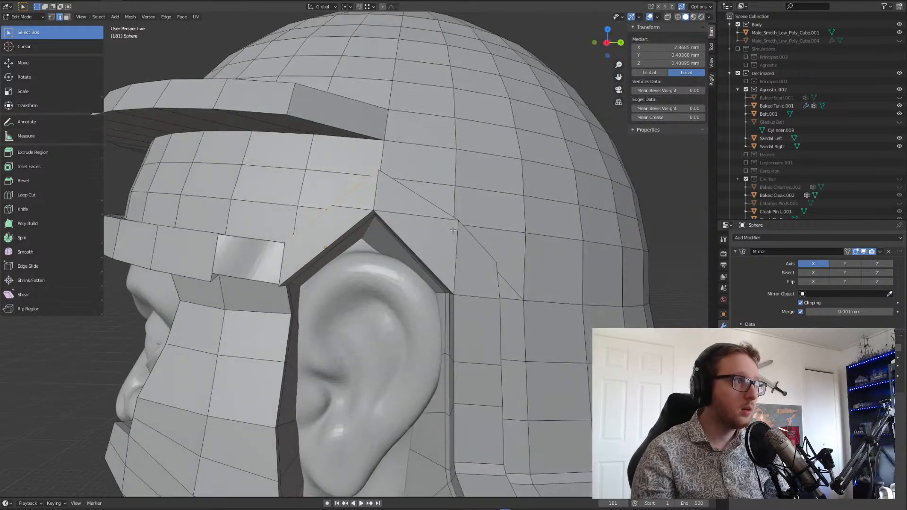
{"action": "scroll", "coordinate": [302, 213], "scroll_direction": "up", "scroll_amount": 1}
{"action": "middle_click_drag", "start_coordinate": [284, 208], "coordinate": [304, 219]}
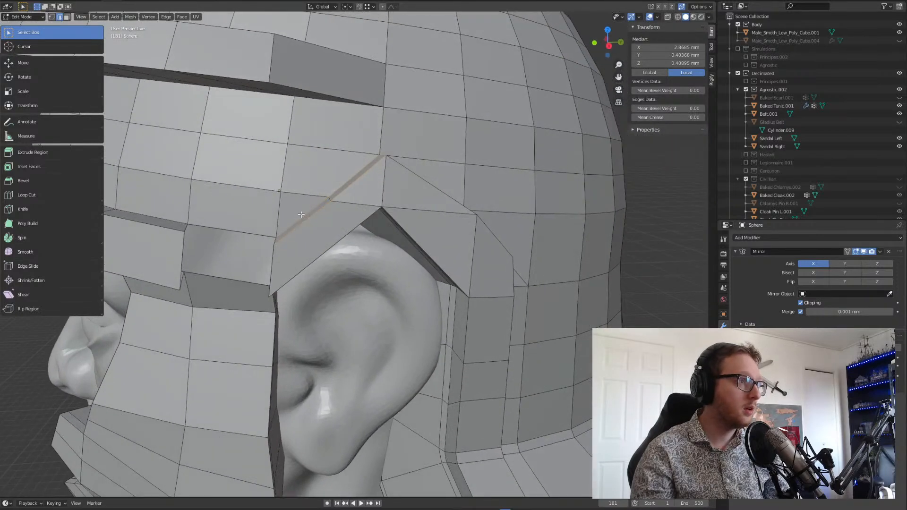
{"action": "key", "text": "g"}
{"action": "key", "text": "z"}
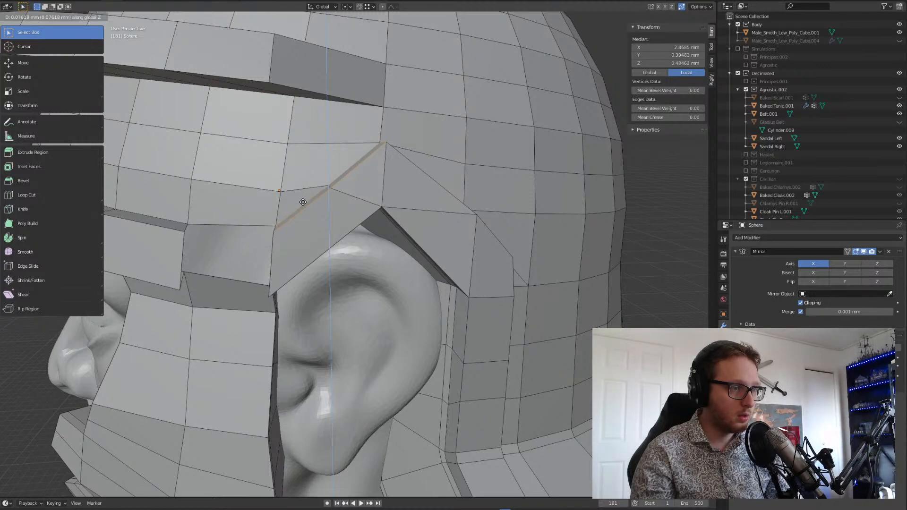
{"action": "left_click", "coordinate": [303, 202]}
- Delete the face capping the rim's front end beside the brow band
{"action": "middle_click_drag", "start_coordinate": [303, 202], "coordinate": [373, 214]}
{"action": "left_click", "coordinate": [298, 199]}
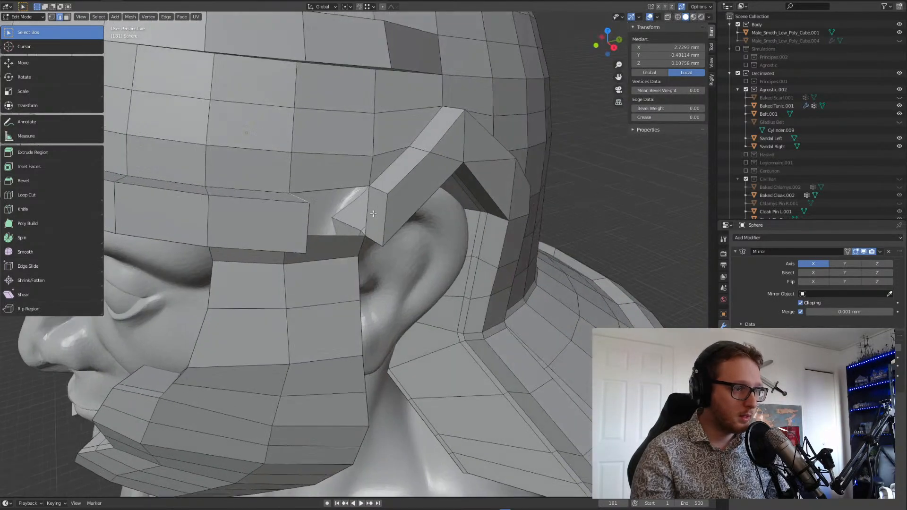
{"action": "left_click", "coordinate": [68, 16]}
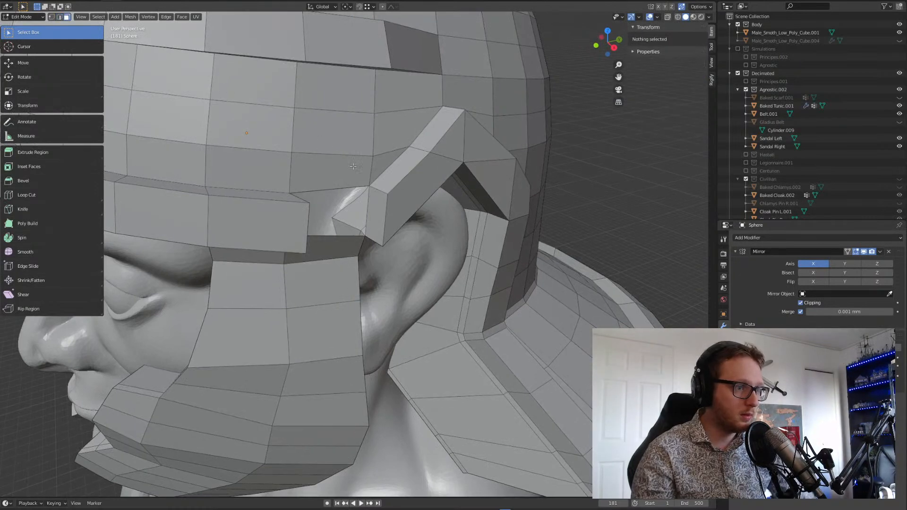
{"action": "left_click", "coordinate": [374, 211]}
{"action": "key", "text": "x"}
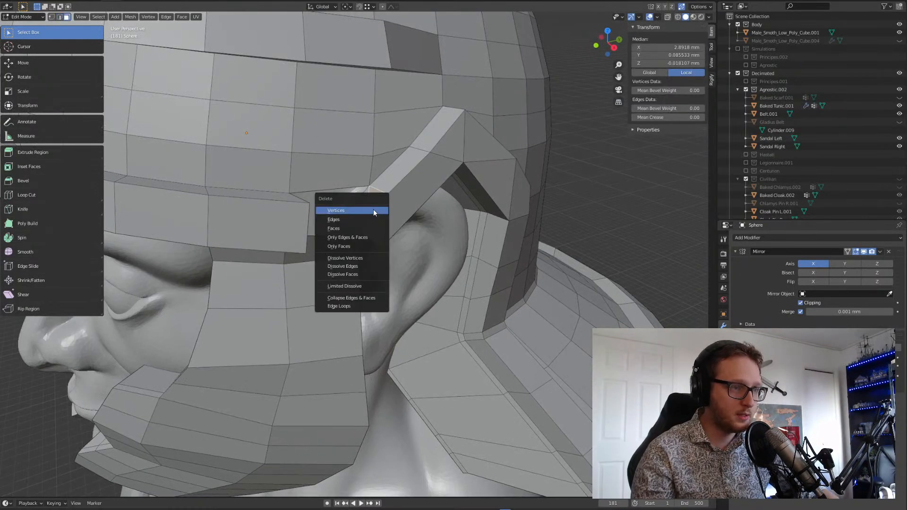
{"action": "left_click", "coordinate": [350, 225]}
- Fill a face between the upper edges of the brow band's end and the rim's open front end
{"action": "middle_click_drag", "start_coordinate": [350, 225], "coordinate": [301, 206]}
{"action": "left_click", "coordinate": [59, 18]}
{"action": "left_click", "coordinate": [314, 186]}
{"action": "left_click", "coordinate": [295, 287]}
{"action": "middle_click_drag", "start_coordinate": [295, 288], "coordinate": [310, 273]}
{"action": "left_click", "coordinate": [359, 266], "text": "shift"}
{"action": "key", "text": "f"}
- Close the middle and lower parts of the gap between the brow band and the rim with faces
{"action": "left_click", "coordinate": [295, 299]}
{"action": "left_click", "coordinate": [354, 296], "text": "shift"}
{"action": "key", "text": "f"}
{"action": "left_click", "coordinate": [334, 312]}
{"action": "left_click", "coordinate": [350, 312], "text": "shift"}
{"action": "middle_click_drag", "start_coordinate": [350, 312], "coordinate": [574, 307]}
- Leave Edit Mode and examine the helmet's shape and the joint between the brow band and ear rim
{"action": "scroll", "coordinate": [407, 334], "scroll_direction": "down", "scroll_amount": 4}
{"action": "key", "text": "Tab"}
{"action": "scroll", "coordinate": [567, 293], "scroll_direction": "up", "scroll_amount": 2}
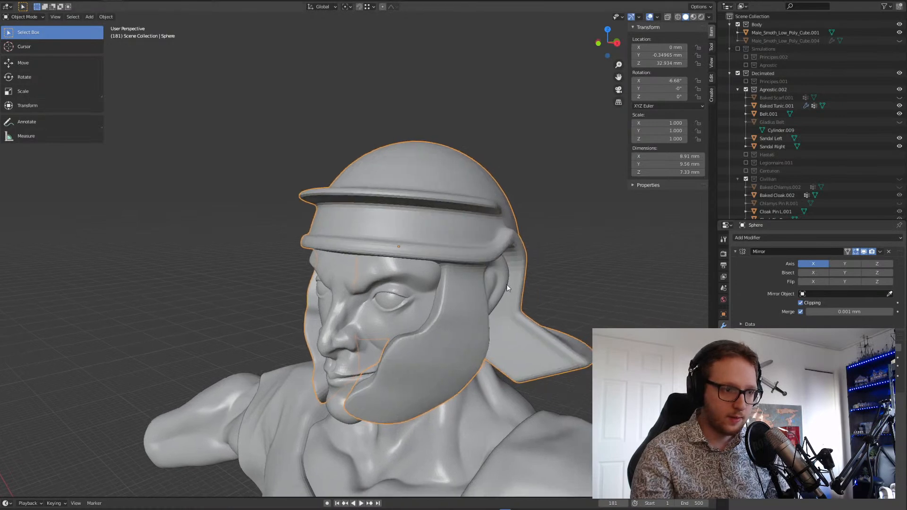
{"action": "middle_click_drag", "start_coordinate": [507, 257], "coordinate": [422, 240]}
{"action": "scroll", "coordinate": [422, 240], "scroll_direction": "down", "scroll_amount": 4}
{"action": "key", "text": "Tab"}
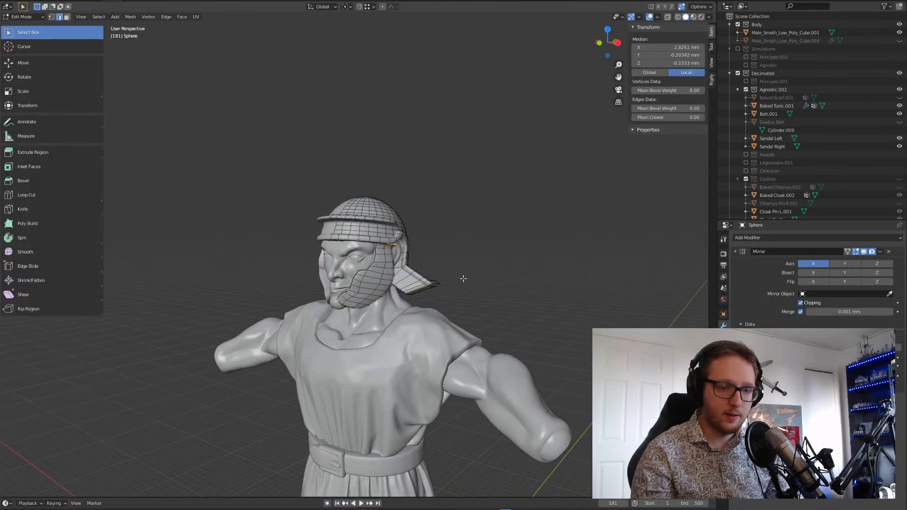
{"action": "key", "text": "Tab"}
{"action": "scroll", "coordinate": [465, 281], "scroll_direction": "up", "scroll_amount": 3}
{"action": "mouse_move", "coordinate": [507, 297]}
{"action": "middle_mouse_down"}
{"action": "mouse_move", "coordinate": [487, 310]}
{"action": "mouse_move", "coordinate": [506, 297]}
{"action": "middle_mouse_up"}
{"action": "scroll", "coordinate": [505, 296], "scroll_direction": "up", "scroll_amount": 2}
{"action": "scroll", "coordinate": [504, 295], "scroll_direction": "down", "scroll_amount": 1}
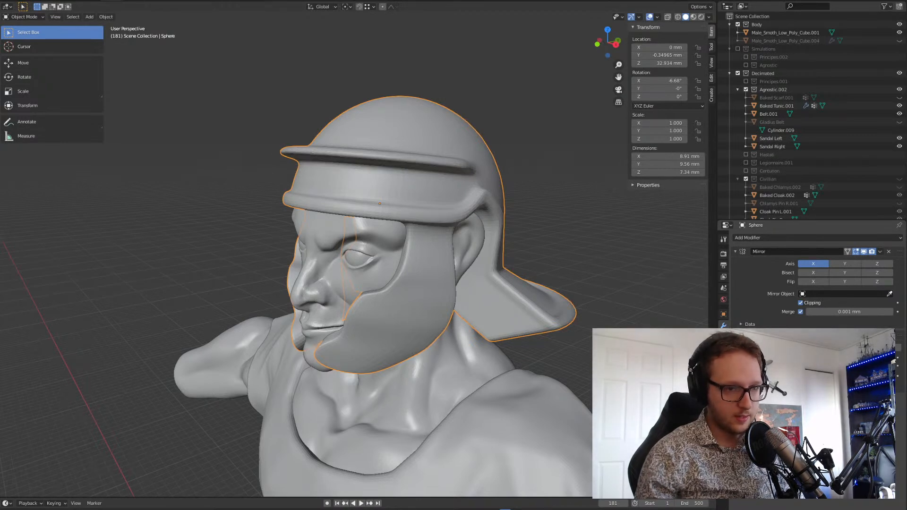
{"action": "scroll", "coordinate": [490, 264], "scroll_direction": "up", "scroll_amount": 2}
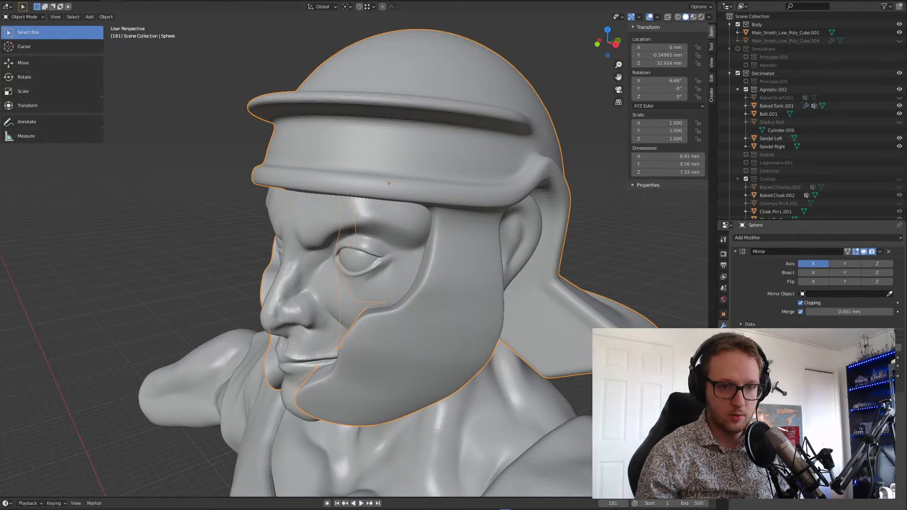
- Switch the helmet to Sculpt Mode and set up the Clay Strips brush at a radius of about 54 px for the cheek guard
{"action": "key", "text": "ctrl+a"}
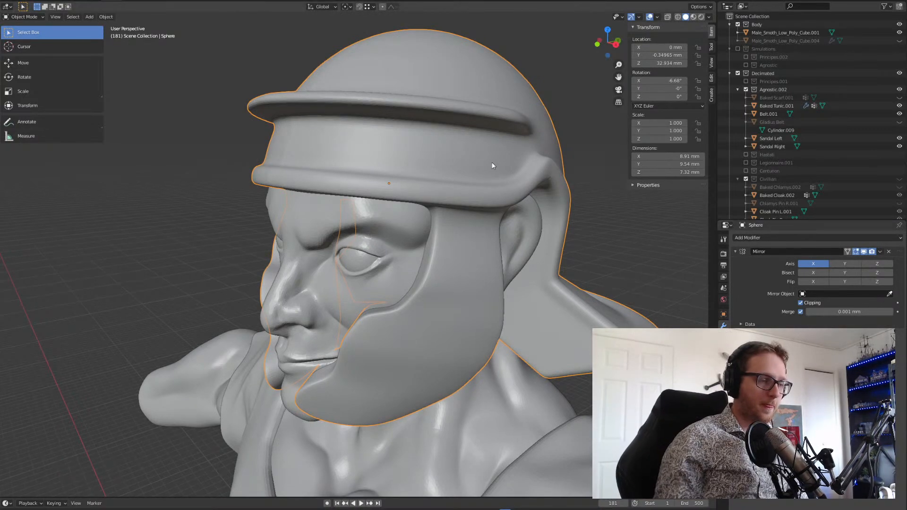
{"action": "left_click", "coordinate": [29, 17]}
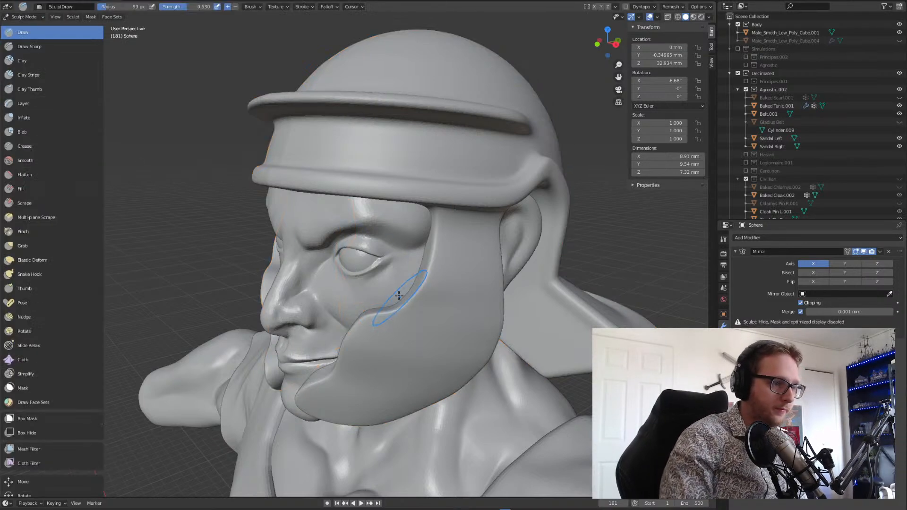
{"action": "middle_click_drag", "start_coordinate": [405, 279], "coordinate": [395, 160], "text": "shift"}
{"action": "middle_click_drag", "start_coordinate": [428, 214], "coordinate": [426, 204]}
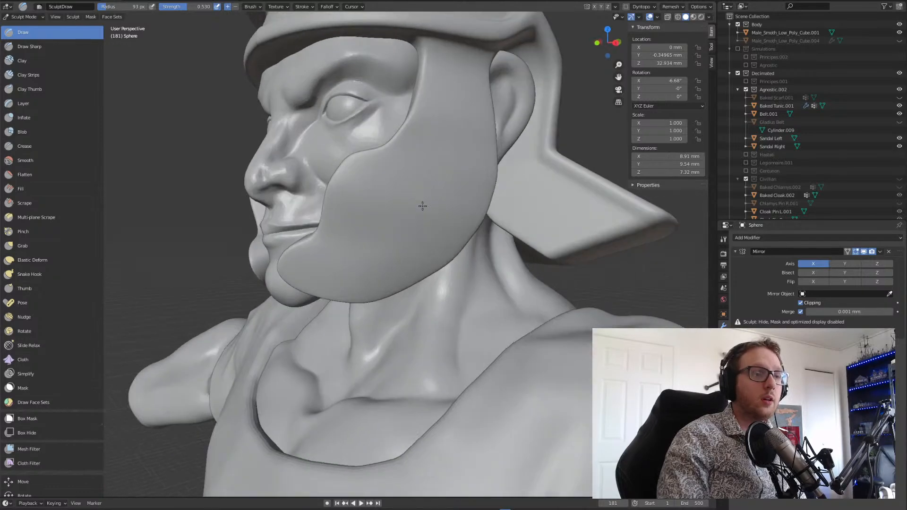
{"action": "scroll", "coordinate": [450, 174], "scroll_direction": "up", "scroll_amount": 2}
{"action": "scroll", "coordinate": [450, 174], "scroll_direction": "down", "scroll_amount": 1}
{"action": "middle_click_drag", "start_coordinate": [449, 174], "coordinate": [441, 188]}
{"action": "scroll", "coordinate": [442, 189], "scroll_direction": "down", "scroll_amount": 4}
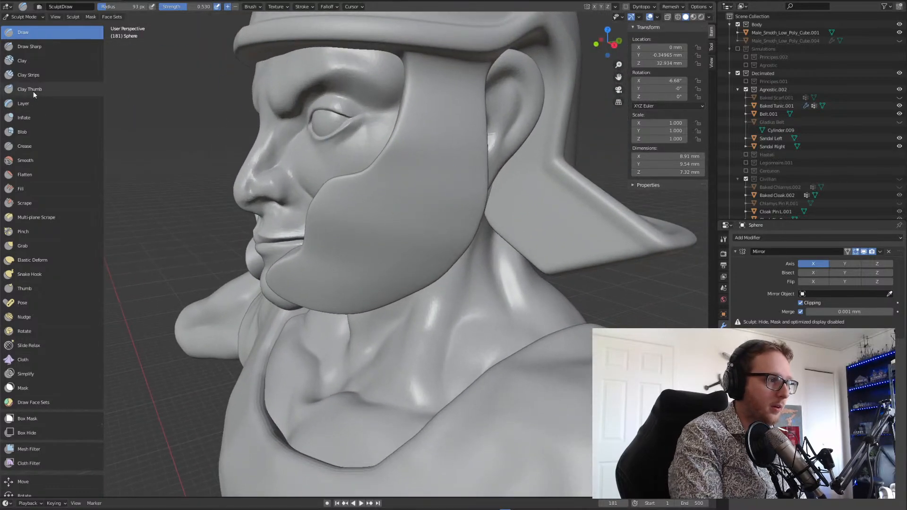
{"action": "left_click", "coordinate": [29, 75]}
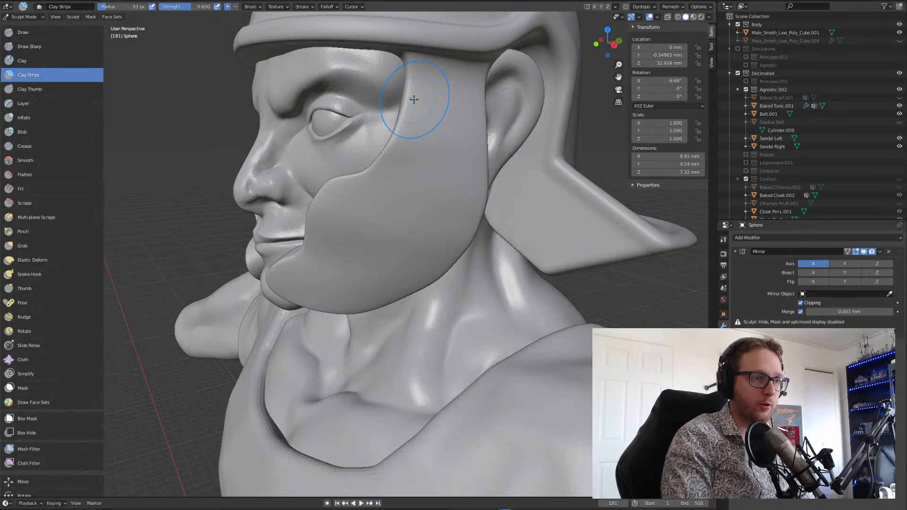
{"action": "key", "text": "f"}
{"action": "left_click", "coordinate": [398, 98]}
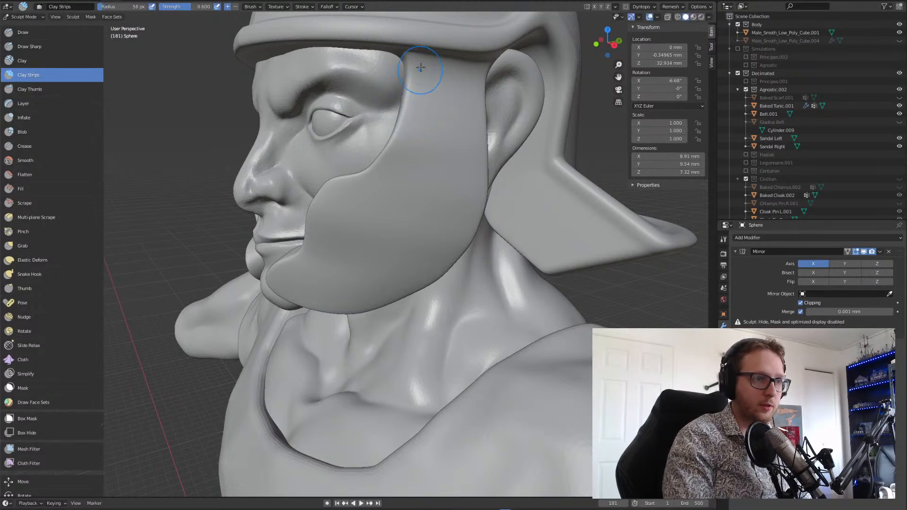
- Hide the Mirror modifier in the viewport and build up a raised strip along the cheek guard's front edge from brow to chin
{"action": "mouse_move", "coordinate": [417, 77]}
{"action": "middle_mouse_down"}
{"action": "mouse_move", "coordinate": [321, 75]}
{"action": "mouse_move", "coordinate": [331, 77]}
{"action": "middle_mouse_up"}
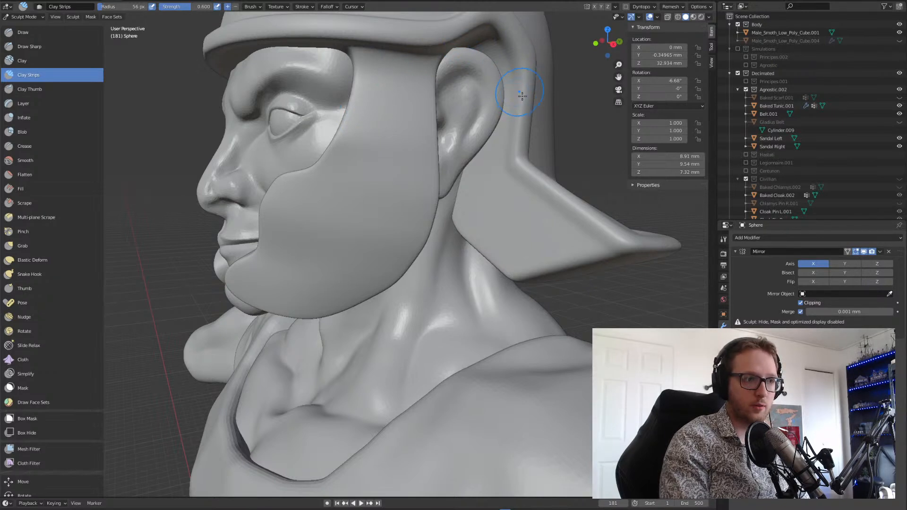
{"action": "left_click", "coordinate": [864, 252]}
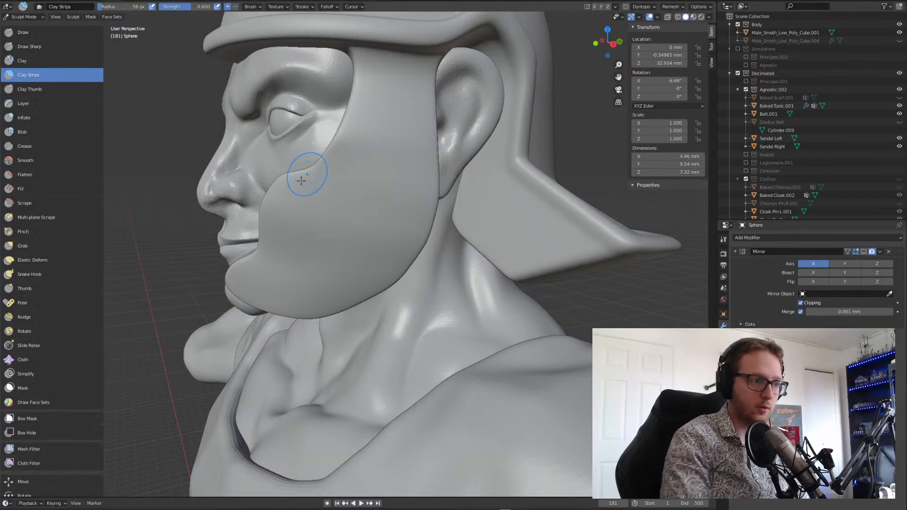
{"action": "left_click_drag", "start_coordinate": [288, 180], "coordinate": [329, 162]}
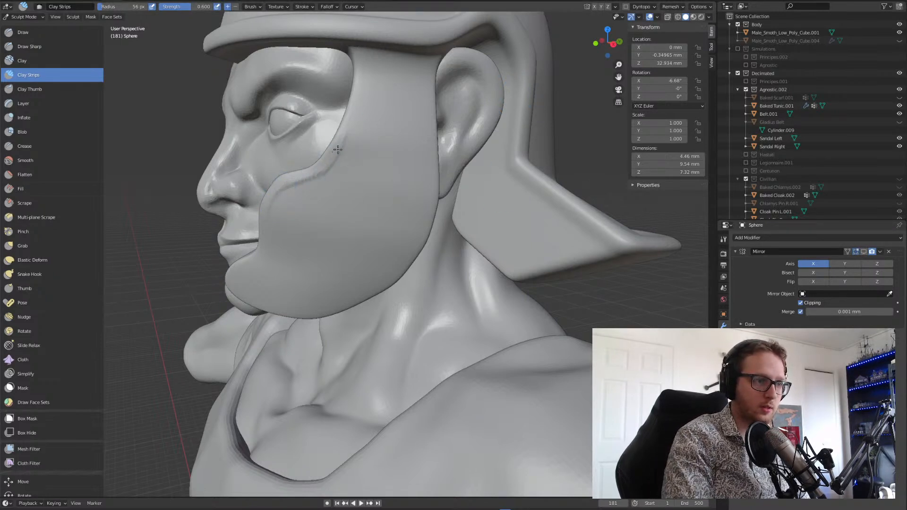
{"action": "left_click_drag", "start_coordinate": [360, 87], "coordinate": [359, 71]}
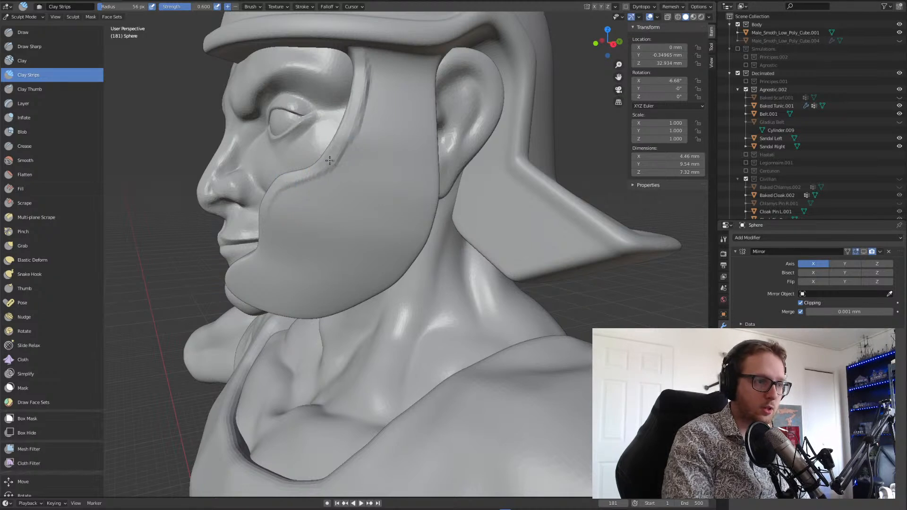
{"action": "left_click_drag", "start_coordinate": [271, 192], "coordinate": [262, 225]}
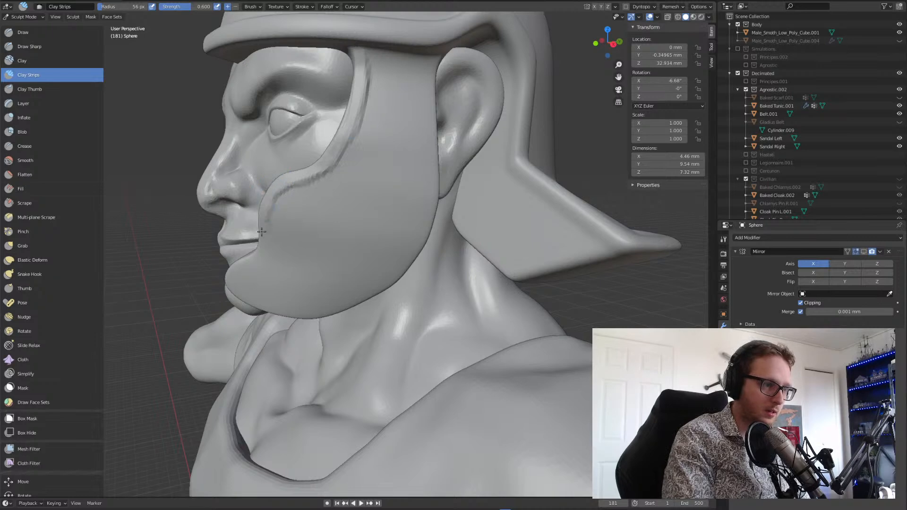
{"action": "middle_click_drag", "start_coordinate": [268, 228], "coordinate": [230, 273]}
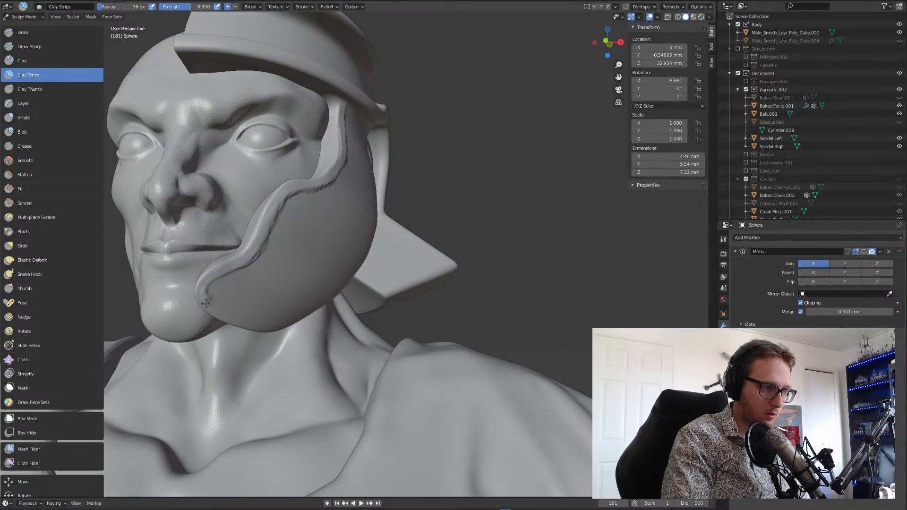
{"action": "middle_click_drag", "start_coordinate": [241, 254], "coordinate": [223, 314]}
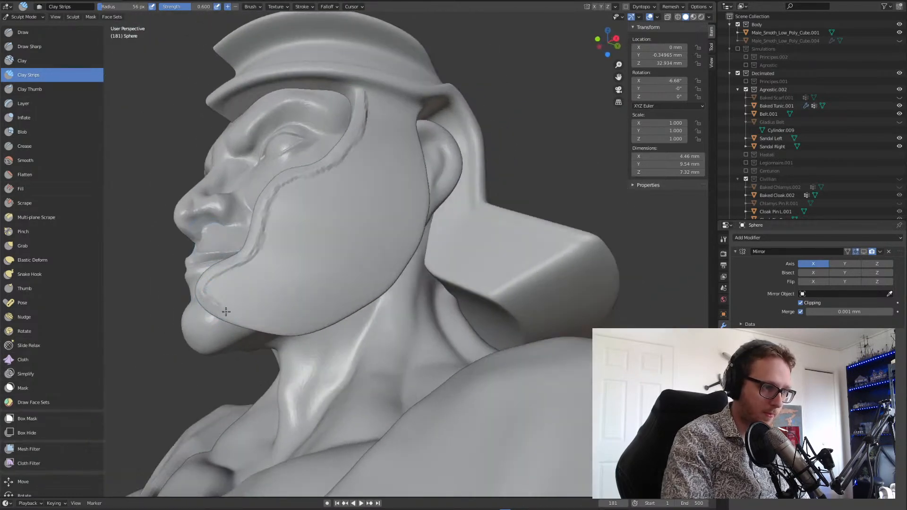
- Continue the raised border along the cheek guard's lower edge and up its rear edge in front of the ear
{"action": "left_click_drag", "start_coordinate": [236, 316], "coordinate": [278, 327]}
{"action": "mouse_move", "coordinate": [334, 271]}
{"action": "middle_mouse_down"}
{"action": "mouse_move", "coordinate": [308, 273]}
{"action": "mouse_move", "coordinate": [299, 324]}
{"action": "middle_mouse_up"}
{"action": "mouse_move", "coordinate": [299, 323]}
{"action": "left_mouse_down"}
{"action": "mouse_move", "coordinate": [355, 299]}
{"action": "mouse_move", "coordinate": [396, 254]}
{"action": "left_mouse_up"}
{"action": "middle_click_drag", "start_coordinate": [409, 204], "coordinate": [403, 251]}
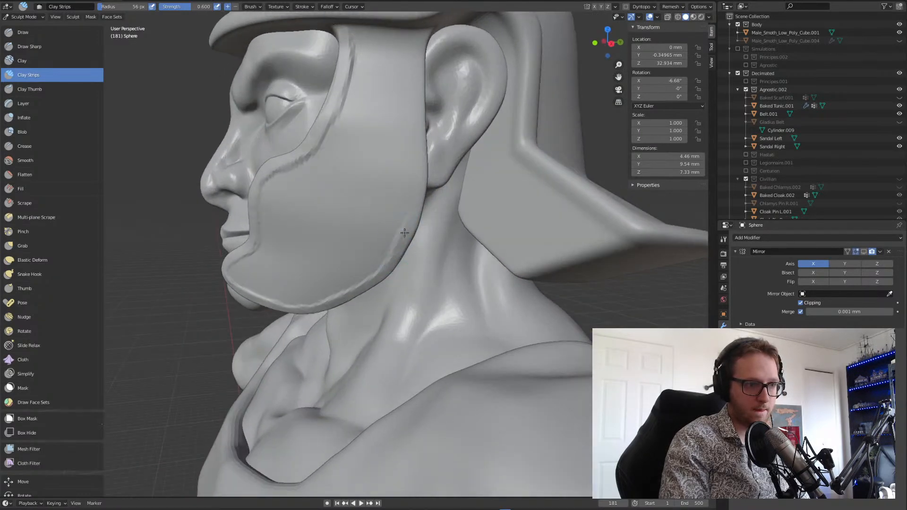
{"action": "mouse_move", "coordinate": [403, 132]}
{"action": "middle_mouse_down"}
{"action": "mouse_move", "coordinate": [397, 215]}
{"action": "mouse_move", "coordinate": [394, 184]}
{"action": "mouse_move", "coordinate": [401, 236]}
{"action": "middle_mouse_up"}
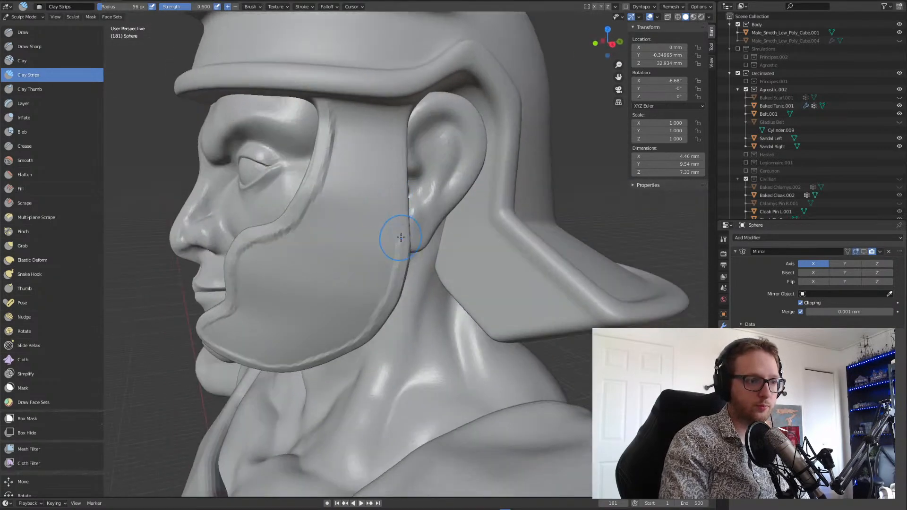
{"action": "left_click_drag", "start_coordinate": [399, 172], "coordinate": [397, 150]}
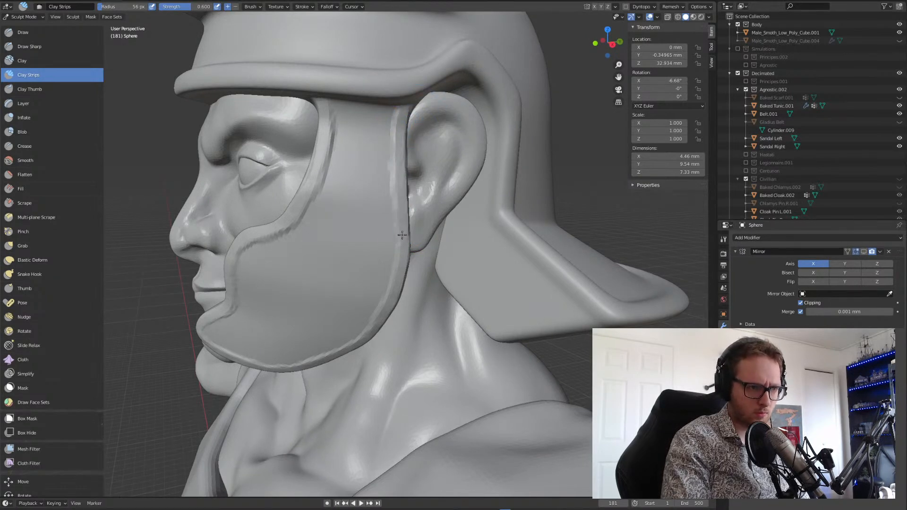
- Raise the Clay Strips strength to 0.993 and thicken the border all around the cheek guard
{"action": "mouse_move", "coordinate": [371, 290]}
{"action": "middle_mouse_down"}
{"action": "mouse_move", "coordinate": [385, 249]}
{"action": "mouse_move", "coordinate": [405, 264]}
{"action": "middle_mouse_up"}
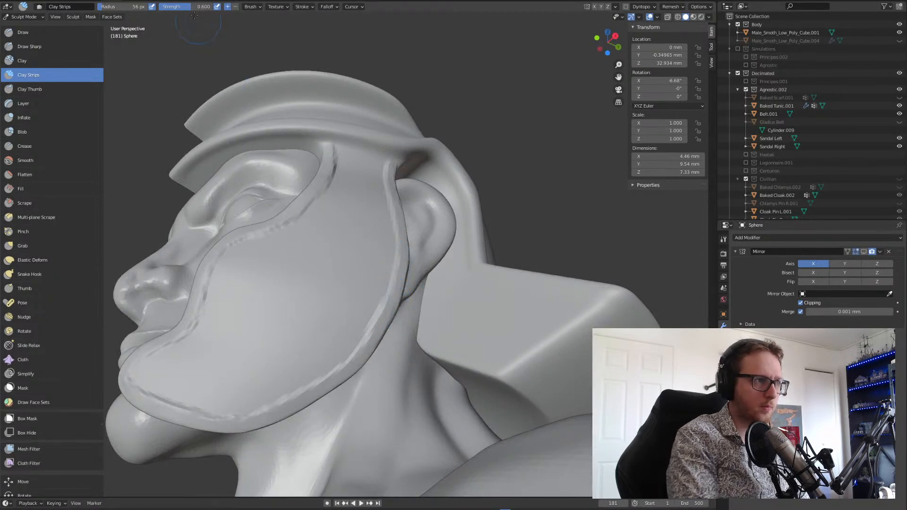
{"action": "left_click_drag", "start_coordinate": [201, 8], "coordinate": [208, 8]}
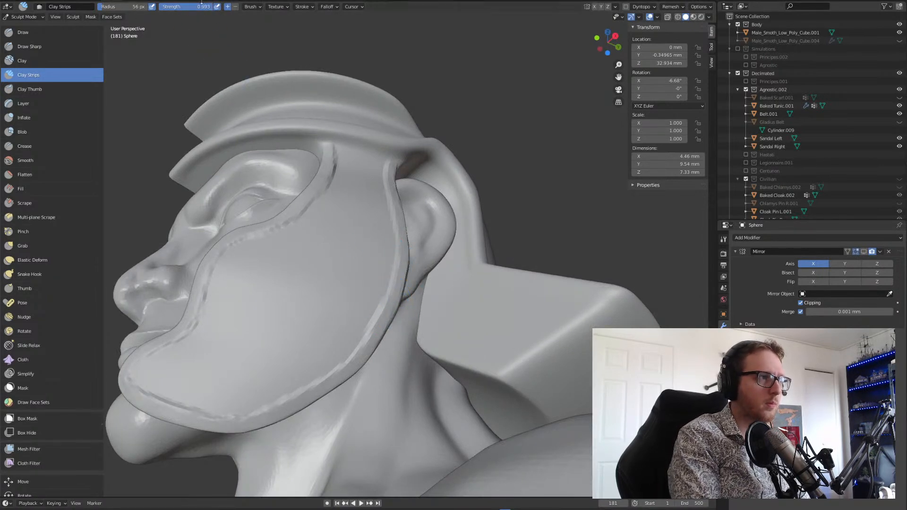
{"action": "mouse_move", "coordinate": [236, 121]}
{"action": "middle_mouse_down"}
{"action": "mouse_move", "coordinate": [247, 158]}
{"action": "mouse_move", "coordinate": [240, 167]}
{"action": "middle_mouse_up"}
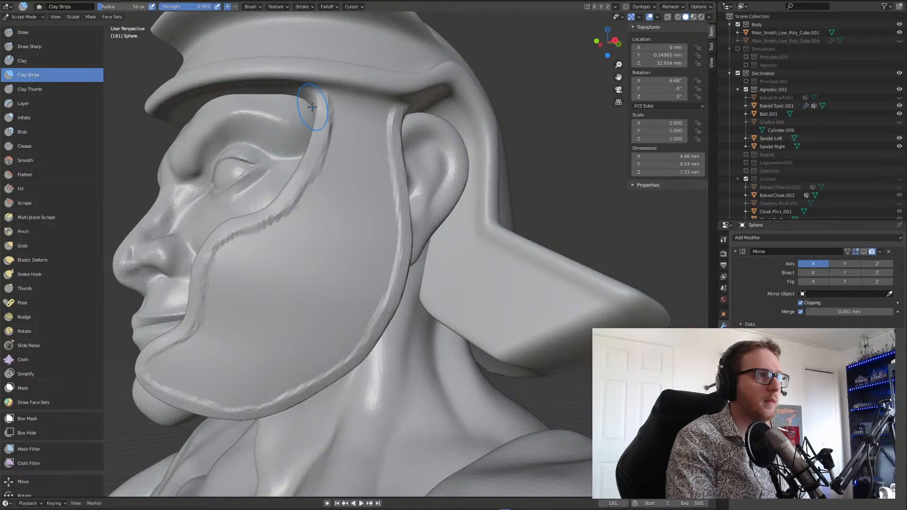
{"action": "mouse_move", "coordinate": [326, 98]}
{"action": "left_mouse_down"}
{"action": "mouse_move", "coordinate": [318, 156]}
{"action": "mouse_move", "coordinate": [283, 210]}
{"action": "mouse_move", "coordinate": [299, 186]}
{"action": "left_mouse_up"}
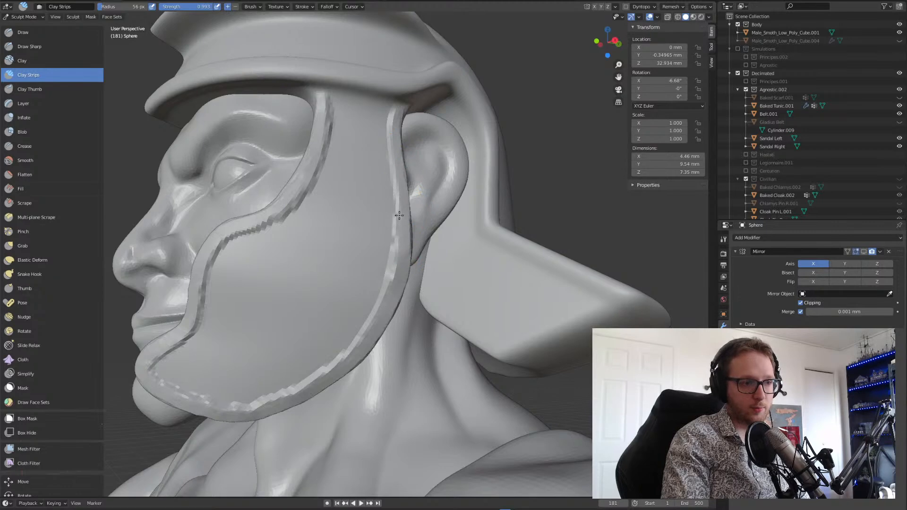
- Build up a row of hinge-like lumps across the cheek guard's upper edge, just below the brow band
{"action": "mouse_move", "coordinate": [394, 110]}
{"action": "middle_mouse_down"}
{"action": "mouse_move", "coordinate": [360, 137]}
{"action": "mouse_move", "coordinate": [358, 78]}
{"action": "mouse_move", "coordinate": [337, 96]}
{"action": "middle_mouse_up"}
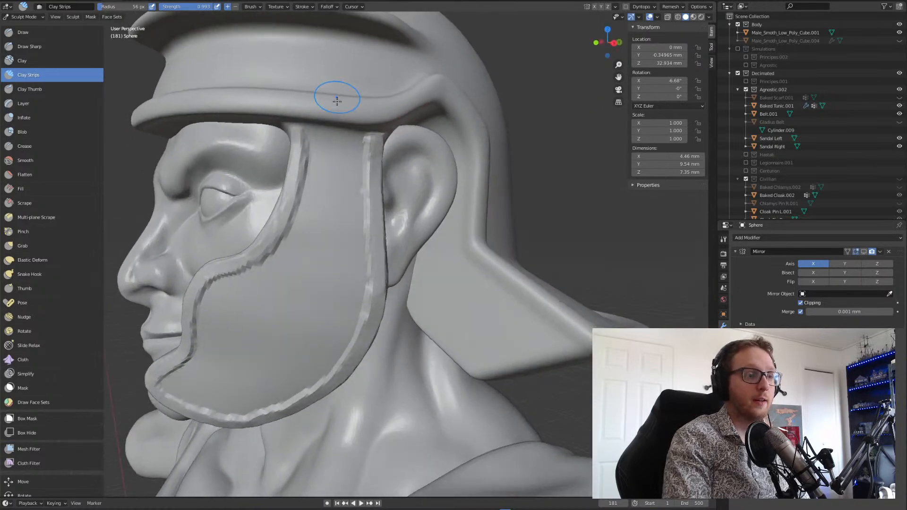
{"action": "scroll", "coordinate": [337, 96], "scroll_direction": "up", "scroll_amount": 5}
{"action": "scroll", "coordinate": [348, 95], "scroll_direction": "down", "scroll_amount": 5}
{"action": "scroll", "coordinate": [330, 92], "scroll_direction": "up", "scroll_amount": 6}
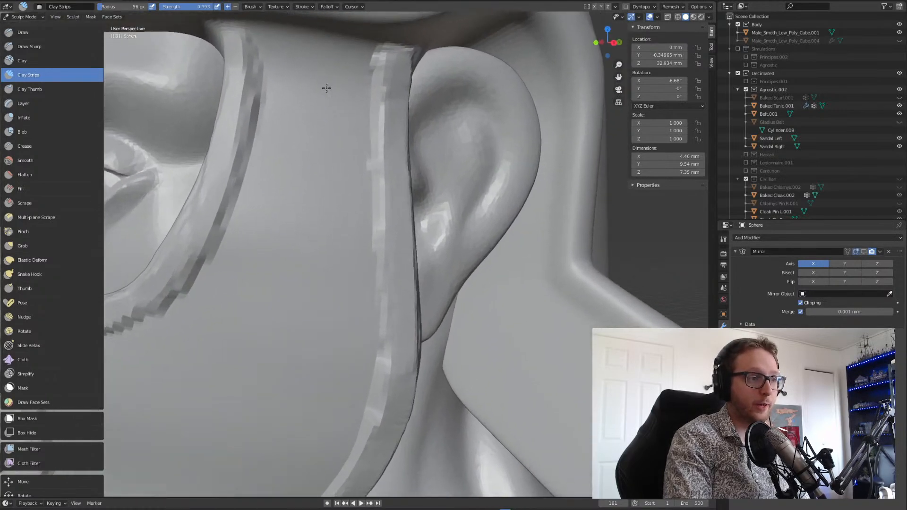
{"action": "scroll", "coordinate": [327, 88], "scroll_direction": "down", "scroll_amount": 1}
{"action": "mouse_move", "coordinate": [312, 68]}
{"action": "left_mouse_down"}
{"action": "mouse_move", "coordinate": [339, 70]}
{"action": "mouse_move", "coordinate": [342, 85]}
{"action": "mouse_move", "coordinate": [367, 85]}
{"action": "mouse_move", "coordinate": [365, 74]}
{"action": "left_mouse_up"}
{"action": "left_click_drag", "start_coordinate": [281, 70], "coordinate": [293, 67]}
{"action": "scroll", "coordinate": [252, 89], "scroll_direction": "down", "scroll_amount": 8}
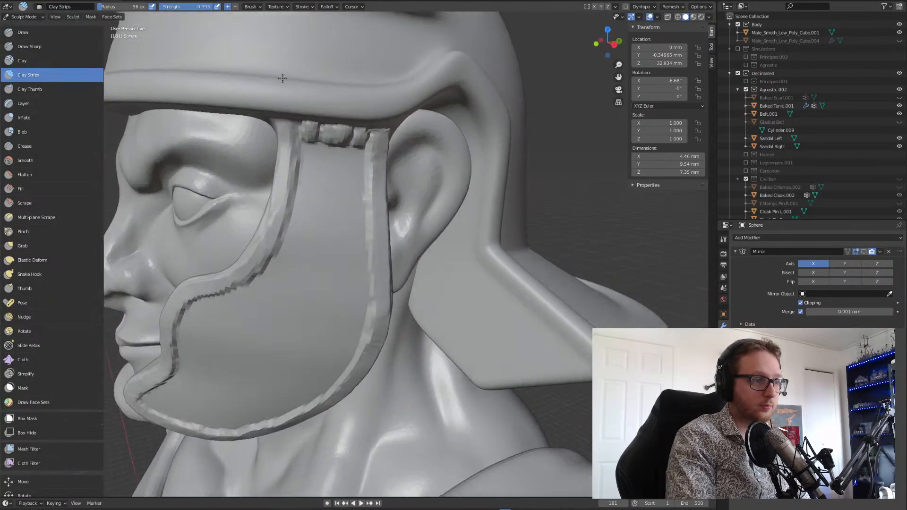
- Sculpt a raised triangle pointing downward beneath the hinge lumps and fill its interior
{"action": "middle_click_drag", "start_coordinate": [283, 78], "coordinate": [292, 136]}
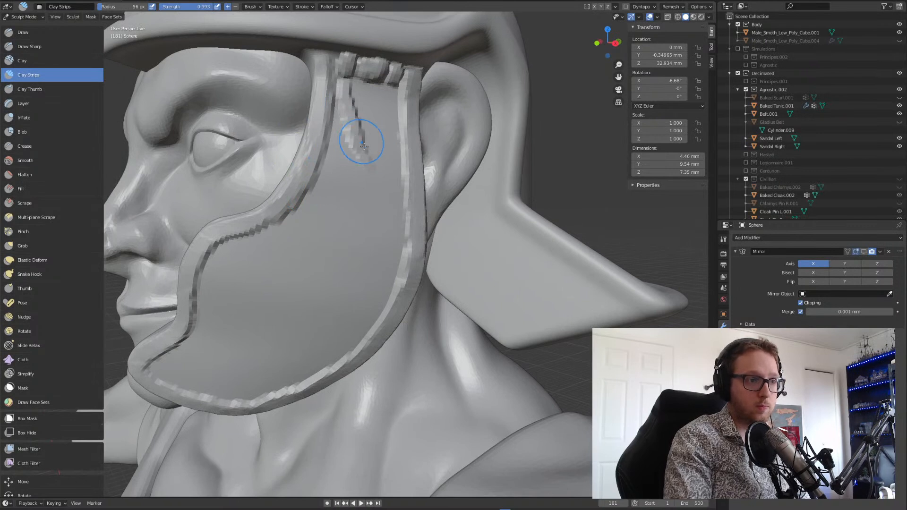
{"action": "left_click_drag", "start_coordinate": [377, 153], "coordinate": [386, 132]}
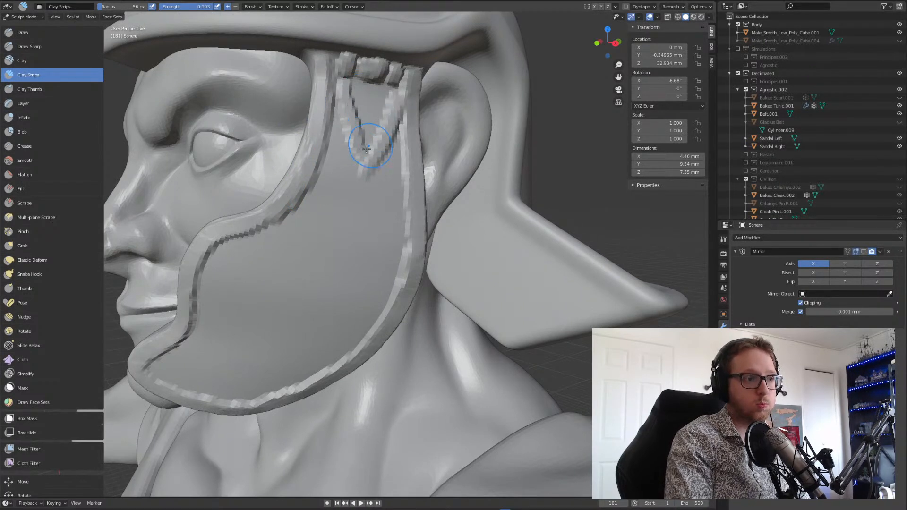
{"action": "mouse_move", "coordinate": [360, 112]}
{"action": "left_mouse_down"}
{"action": "mouse_move", "coordinate": [365, 97]}
{"action": "mouse_move", "coordinate": [384, 107]}
{"action": "left_mouse_up"}
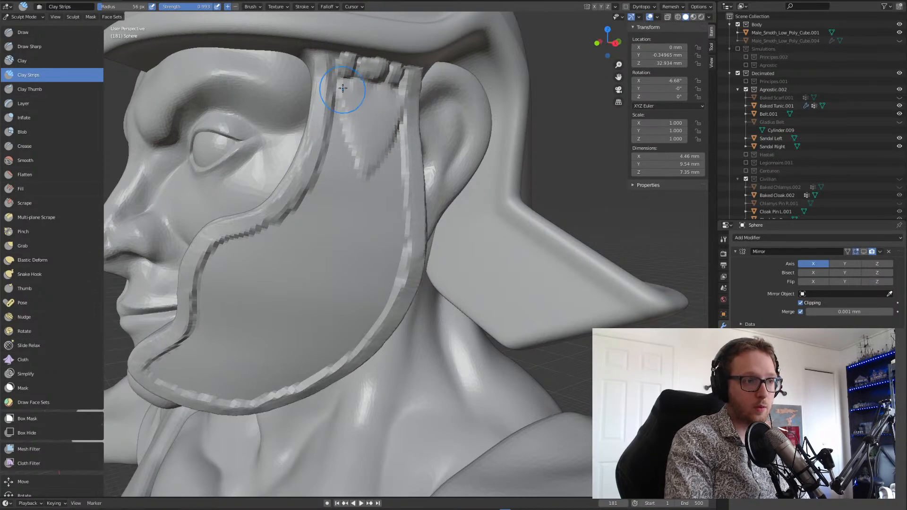
- Outline the lower edge and curved front of a raised panel inside the cheek guard's border
{"action": "mouse_move", "coordinate": [345, 137]}
{"action": "middle_mouse_down"}
{"action": "mouse_move", "coordinate": [354, 189]}
{"action": "mouse_move", "coordinate": [341, 217]}
{"action": "mouse_move", "coordinate": [324, 219]}
{"action": "middle_mouse_up"}
{"action": "scroll", "coordinate": [354, 189], "scroll_direction": "down", "scroll_amount": 4}
{"action": "scroll", "coordinate": [357, 191], "scroll_direction": "up", "scroll_amount": 2}
{"action": "scroll", "coordinate": [324, 219], "scroll_direction": "up", "scroll_amount": 3}
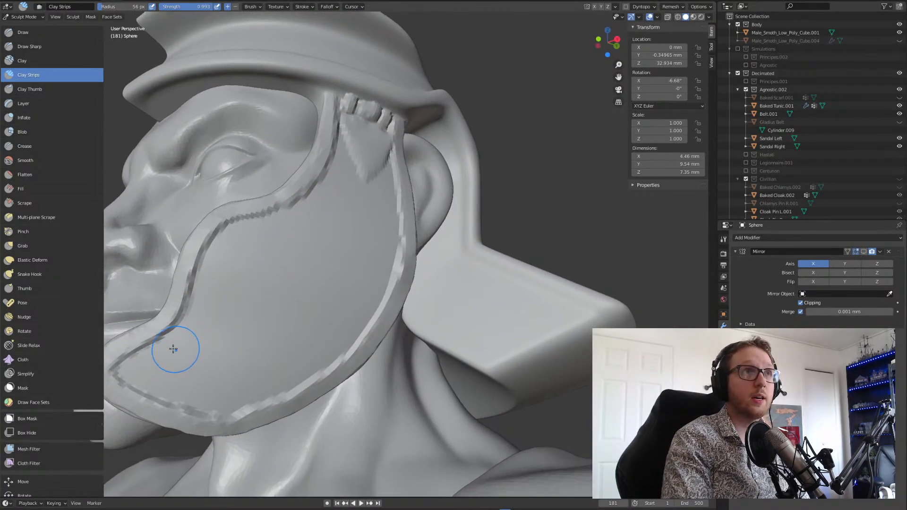
{"action": "mouse_move", "coordinate": [159, 365]}
{"action": "left_mouse_down"}
{"action": "mouse_move", "coordinate": [223, 386]}
{"action": "mouse_move", "coordinate": [285, 360]}
{"action": "mouse_move", "coordinate": [354, 308]}
{"action": "left_mouse_up"}
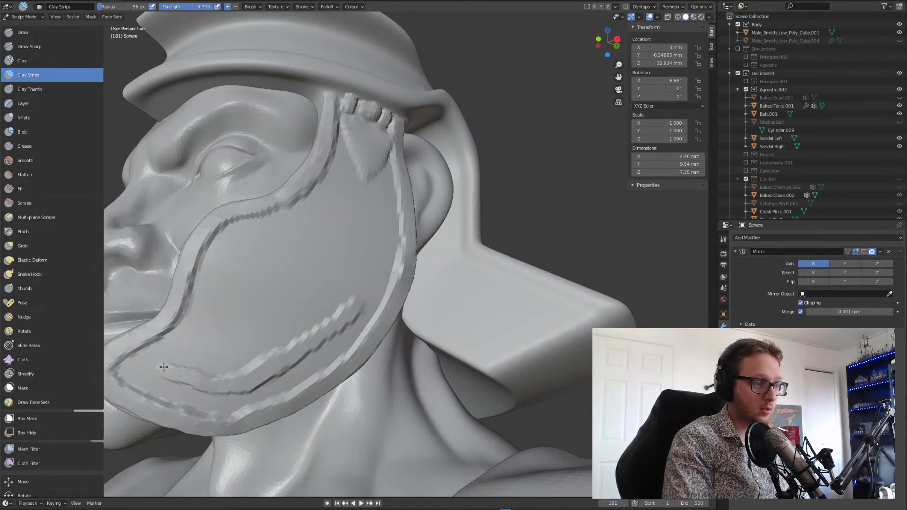
{"action": "mouse_move", "coordinate": [184, 343]}
{"action": "left_mouse_down"}
{"action": "mouse_move", "coordinate": [243, 334]}
{"action": "mouse_move", "coordinate": [225, 316]}
{"action": "mouse_move", "coordinate": [231, 296]}
{"action": "left_mouse_up"}
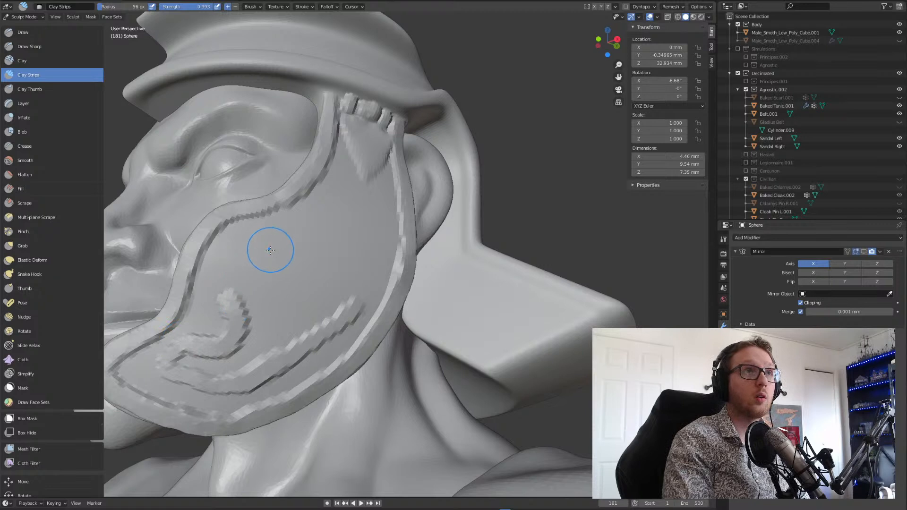
{"action": "left_click_drag", "start_coordinate": [225, 268], "coordinate": [234, 301]}
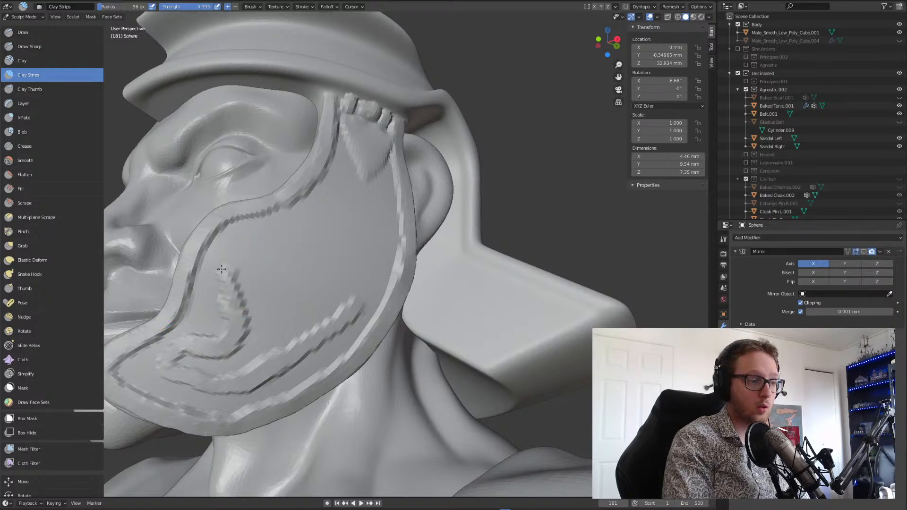
{"action": "key", "text": "ctrl+z"}
{"action": "mouse_move", "coordinate": [254, 236]}
{"action": "left_mouse_down"}
{"action": "mouse_move", "coordinate": [281, 242]}
{"action": "mouse_move", "coordinate": [307, 225]}
{"action": "left_mouse_up"}
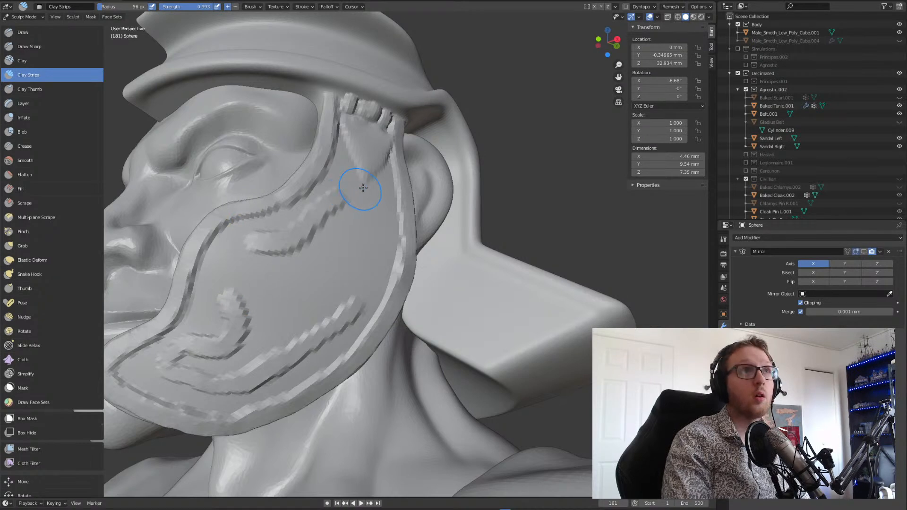
{"action": "key", "text": "ctrl+z"}
- Complete the inner panel's outline along its upper and rear sides, and fill its interior with clay
{"action": "mouse_move", "coordinate": [260, 240]}
{"action": "left_mouse_down"}
{"action": "mouse_move", "coordinate": [285, 239]}
{"action": "mouse_move", "coordinate": [329, 208]}
{"action": "left_mouse_up"}
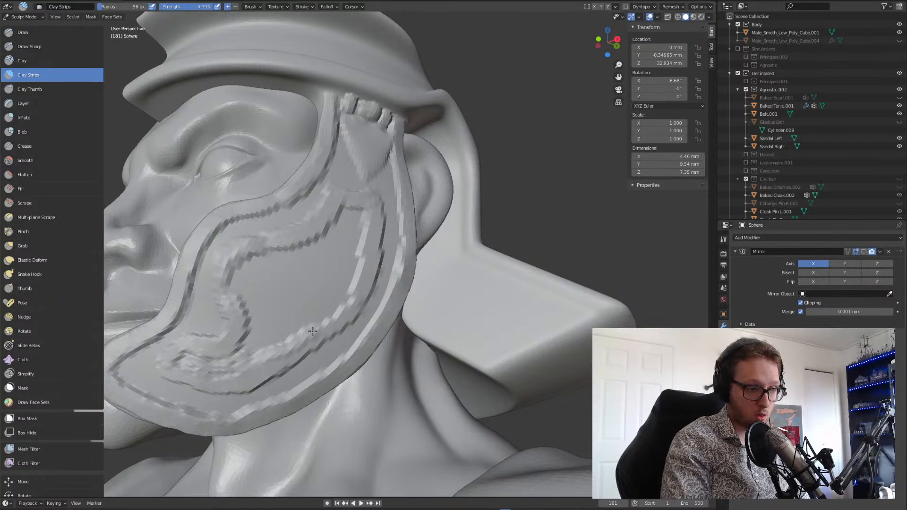
{"action": "left_click_drag", "start_coordinate": [356, 260], "coordinate": [327, 313]}
{"action": "left_click_drag", "start_coordinate": [358, 217], "coordinate": [314, 307]}
{"action": "mouse_move", "coordinate": [363, 196]}
{"action": "left_mouse_down"}
{"action": "mouse_move", "coordinate": [282, 322]}
{"action": "mouse_move", "coordinate": [290, 274]}
{"action": "left_mouse_up"}
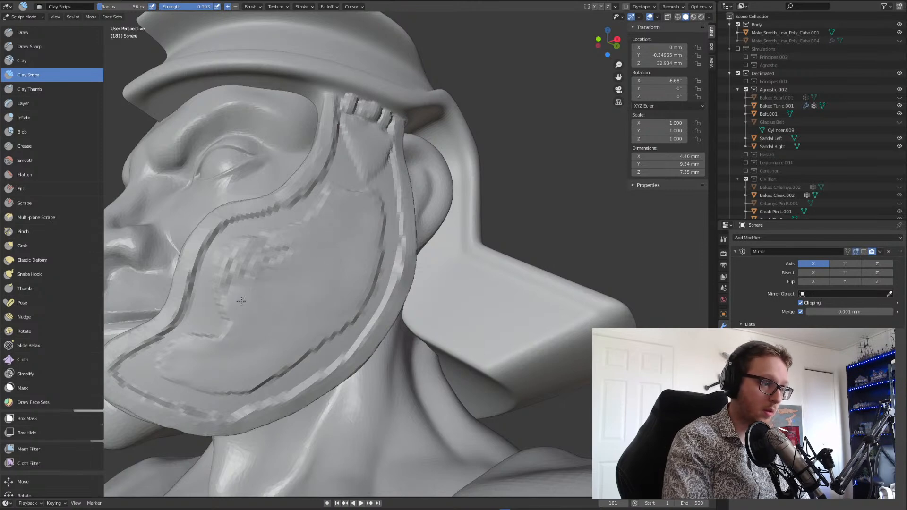
- Smooth the cheek guard's raised border and inner panel, checking the shape from several angles
{"action": "mouse_move", "coordinate": [264, 228]}
{"action": "middle_mouse_down"}
{"action": "mouse_move", "coordinate": [282, 223]}
{"action": "mouse_move", "coordinate": [212, 201]}
{"action": "mouse_move", "coordinate": [269, 225]}
{"action": "mouse_move", "coordinate": [246, 311]}
{"action": "mouse_move", "coordinate": [257, 257]}
{"action": "mouse_move", "coordinate": [315, 267]}
{"action": "mouse_move", "coordinate": [342, 247]}
{"action": "mouse_move", "coordinate": [269, 336]}
{"action": "middle_mouse_up"}
{"action": "middle_click_drag", "start_coordinate": [306, 289], "coordinate": [301, 316]}
{"action": "middle_click_drag", "start_coordinate": [361, 169], "coordinate": [361, 250]}
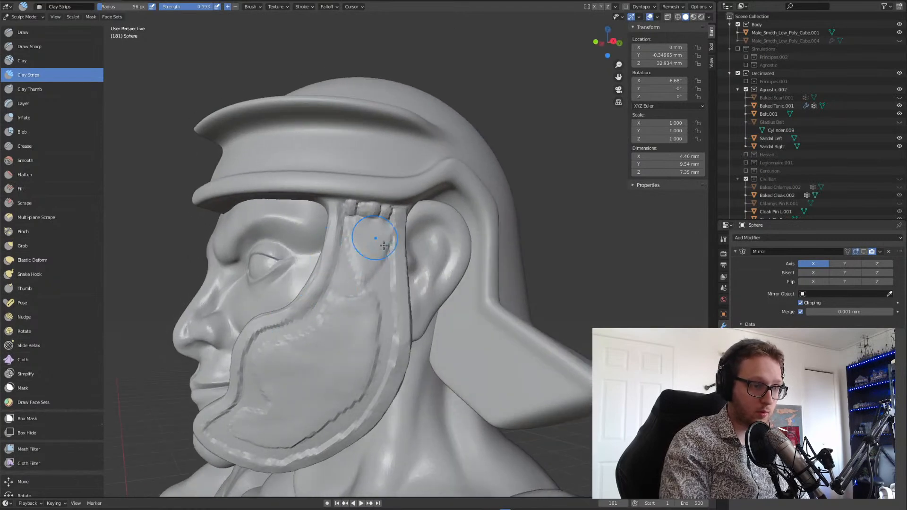
{"action": "middle_click_drag", "start_coordinate": [276, 419], "coordinate": [156, 331]}
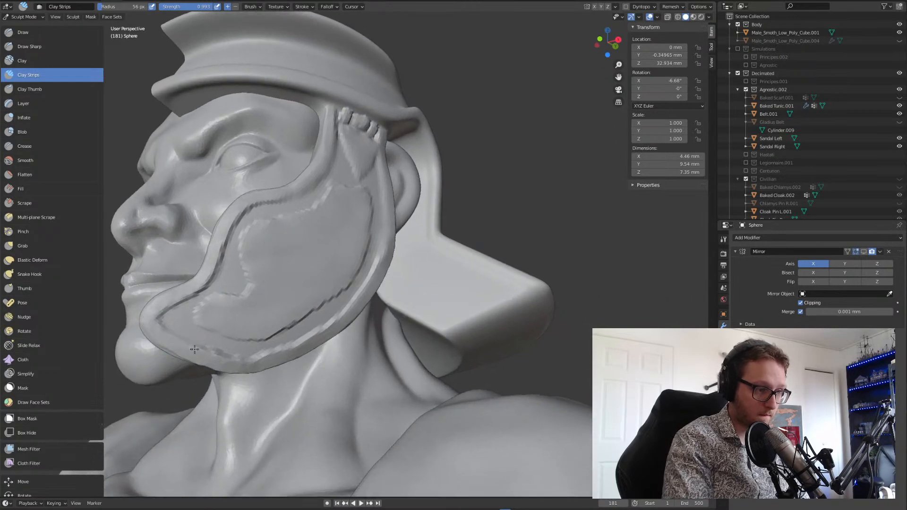
{"action": "middle_click_drag", "start_coordinate": [243, 264], "coordinate": [183, 303]}
{"action": "middle_click_drag", "start_coordinate": [272, 150], "coordinate": [303, 235]}
- Switch to the Crease brush and carve a groove along the inside of the cheek guard's front border
{"action": "scroll", "coordinate": [395, 219], "scroll_direction": "up", "scroll_amount": 4}
{"action": "mouse_move", "coordinate": [409, 216]}
{"action": "middle_mouse_down", "text": "shift"}
{"action": "mouse_move", "coordinate": [307, 165]}
{"action": "mouse_move", "coordinate": [300, 151]}
{"action": "middle_mouse_up", "text": "shift"}
{"action": "left_click", "coordinate": [54, 147]}
{"action": "mouse_move", "coordinate": [227, 341]}
{"action": "left_mouse_down"}
{"action": "mouse_move", "coordinate": [305, 291]}
{"action": "mouse_move", "coordinate": [354, 212]}
{"action": "mouse_move", "coordinate": [358, 150]}
{"action": "mouse_move", "coordinate": [397, 101]}
{"action": "mouse_move", "coordinate": [456, 78]}
{"action": "mouse_move", "coordinate": [506, 75]}
{"action": "left_mouse_up"}
{"action": "middle_click_drag", "start_coordinate": [506, 75], "coordinate": [290, 318]}
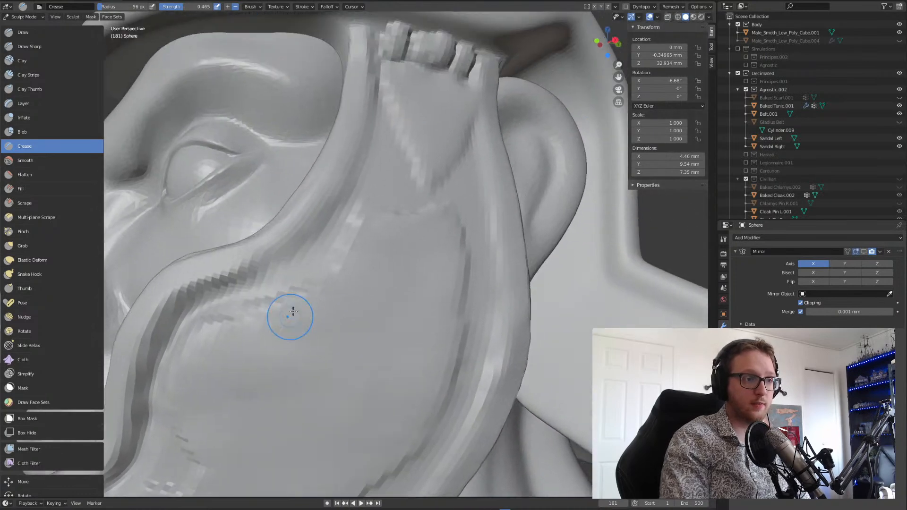
{"action": "mouse_move", "coordinate": [275, 269]}
{"action": "left_mouse_down"}
{"action": "mouse_move", "coordinate": [325, 242]}
{"action": "mouse_move", "coordinate": [373, 149]}
{"action": "left_mouse_up"}
- Crease both slanted sides of the raised triangle beneath the hinge lumps
{"action": "middle_click_drag", "start_coordinate": [364, 138], "coordinate": [419, 160]}
{"action": "left_click_drag", "start_coordinate": [403, 122], "coordinate": [396, 127]}
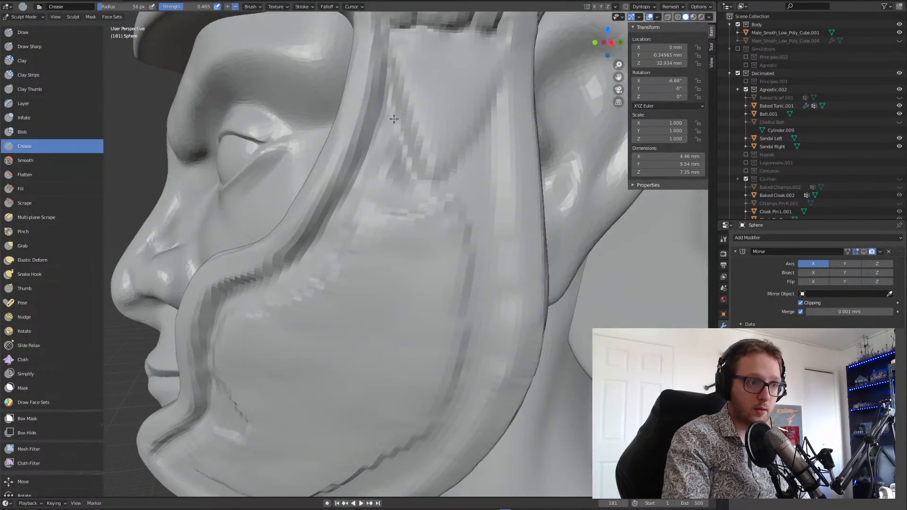
{"action": "mouse_move", "coordinate": [452, 184]}
{"action": "left_mouse_down"}
{"action": "mouse_move", "coordinate": [444, 186]}
{"action": "mouse_move", "coordinate": [495, 108]}
{"action": "left_mouse_up"}
- Carve a groove between the inner panel and the border along the cheek guard's rear and lower sides
{"action": "mouse_move", "coordinate": [492, 150]}
{"action": "left_mouse_down"}
{"action": "mouse_move", "coordinate": [479, 361]}
{"action": "mouse_move", "coordinate": [457, 418]}
{"action": "left_mouse_up"}
{"action": "mouse_move", "coordinate": [459, 321]}
{"action": "middle_mouse_down"}
{"action": "mouse_move", "coordinate": [474, 219]}
{"action": "mouse_move", "coordinate": [476, 243]}
{"action": "middle_mouse_up"}
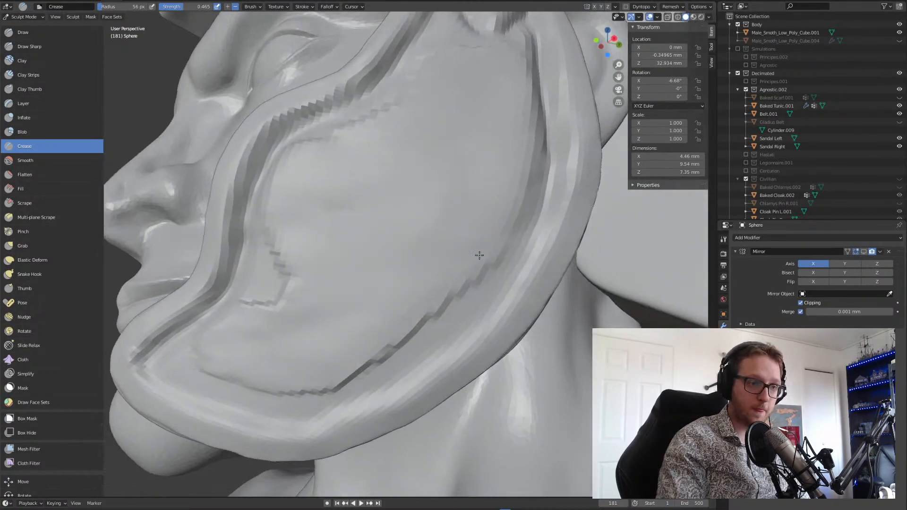
{"action": "scroll", "coordinate": [485, 247], "scroll_direction": "down", "scroll_amount": 3}
{"action": "mouse_move", "coordinate": [465, 297]}
{"action": "left_mouse_down"}
{"action": "mouse_move", "coordinate": [413, 347]}
{"action": "mouse_move", "coordinate": [307, 393]}
{"action": "mouse_move", "coordinate": [194, 353]}
{"action": "left_mouse_up"}
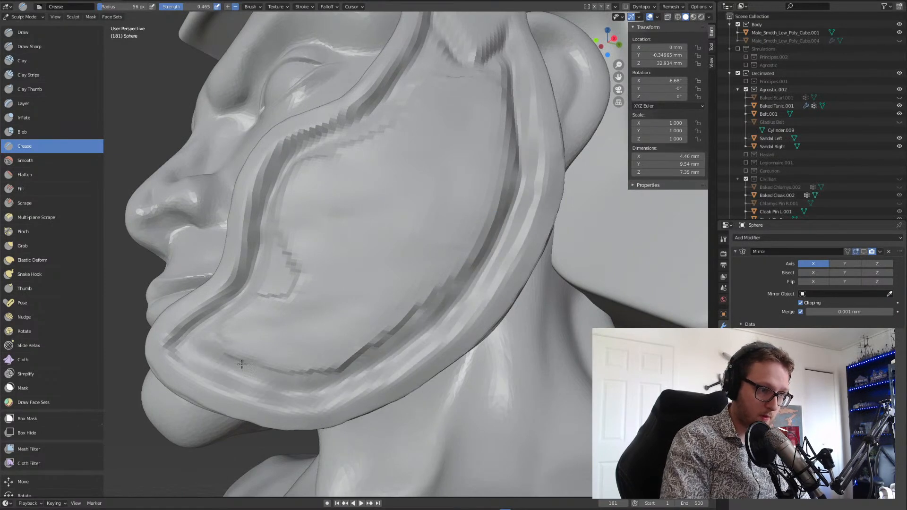
- Crease the curved front edge of the inner panel near the mouth
{"action": "middle_click_drag", "start_coordinate": [362, 182], "coordinate": [377, 177]}
{"action": "scroll", "coordinate": [352, 230], "scroll_direction": "down", "scroll_amount": 3}
{"action": "middle_click_drag", "start_coordinate": [350, 231], "coordinate": [359, 194]}
{"action": "scroll", "coordinate": [330, 198], "scroll_direction": "up", "scroll_amount": 3}
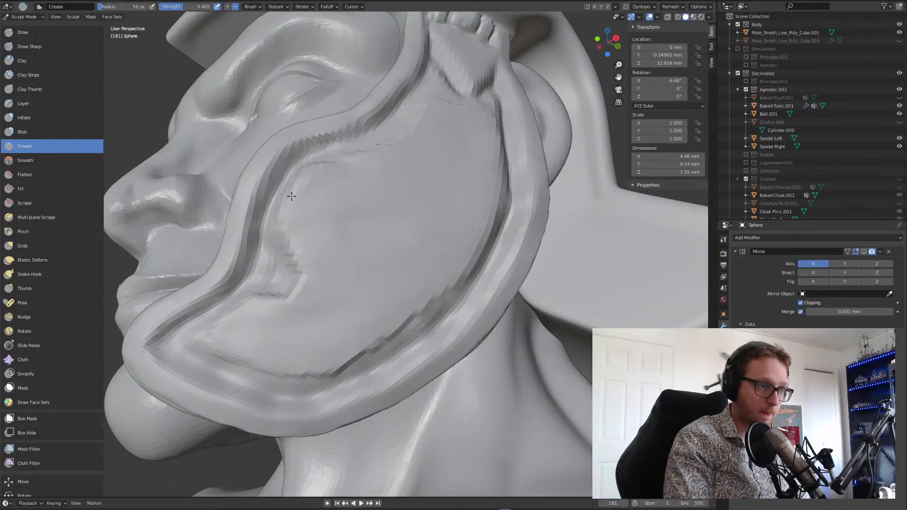
{"action": "mouse_move", "coordinate": [295, 236]}
{"action": "left_mouse_down"}
{"action": "mouse_move", "coordinate": [308, 277]}
{"action": "mouse_move", "coordinate": [275, 309]}
{"action": "left_mouse_up"}
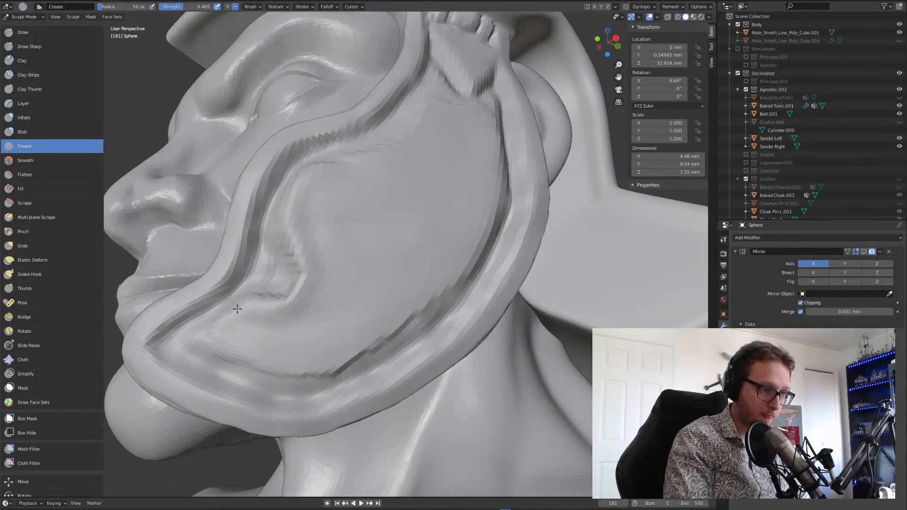
- Deepen the groove along the inner panel's rear lower edge and crease the front slanted side of the triangle under the hinge
{"action": "mouse_move", "coordinate": [330, 368]}
{"action": "left_mouse_down"}
{"action": "mouse_move", "coordinate": [456, 277]}
{"action": "mouse_move", "coordinate": [494, 209]}
{"action": "left_mouse_up"}
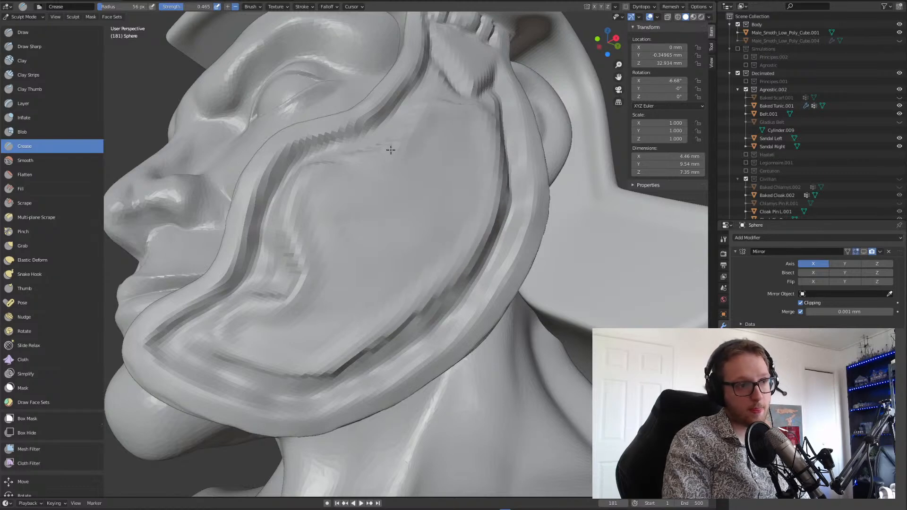
{"action": "mouse_move", "coordinate": [360, 163]}
{"action": "middle_mouse_down"}
{"action": "mouse_move", "coordinate": [450, 145]}
{"action": "mouse_move", "coordinate": [395, 345]}
{"action": "mouse_move", "coordinate": [422, 174]}
{"action": "middle_mouse_up"}
{"action": "left_click_drag", "start_coordinate": [396, 105], "coordinate": [416, 197]}
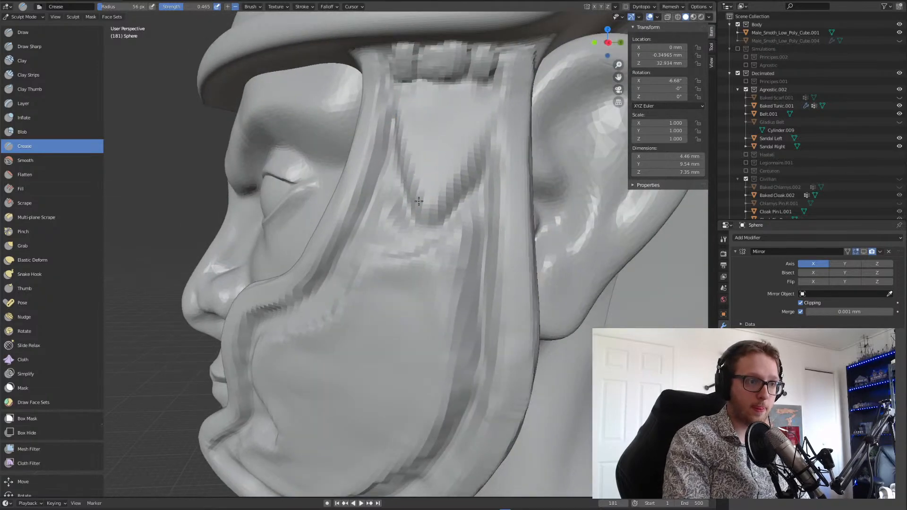
- Carve the gaps between the hinge lumps at the top of the cheek guard, reducing the Crease brush radius to 33 px
{"action": "middle_click_drag", "start_coordinate": [491, 85], "coordinate": [435, 70]}
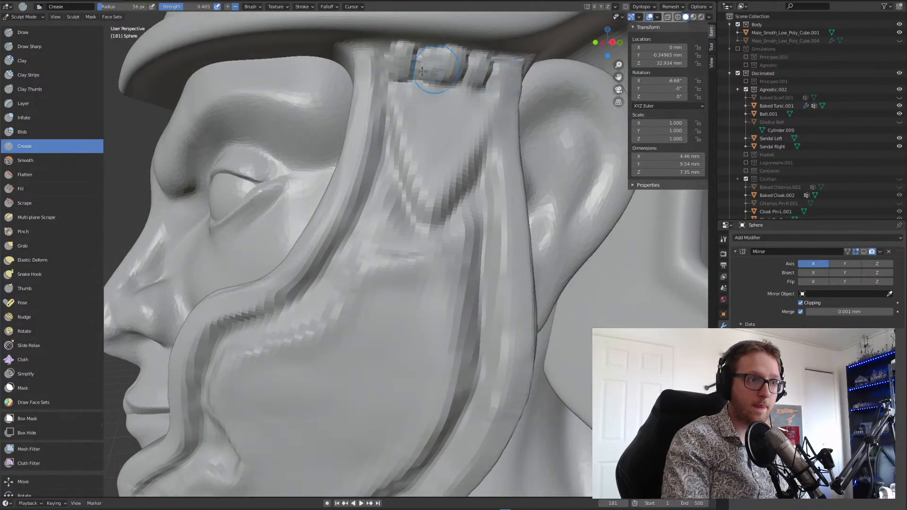
{"action": "mouse_move", "coordinate": [436, 55]}
{"action": "left_mouse_down"}
{"action": "mouse_move", "coordinate": [433, 76]}
{"action": "mouse_move", "coordinate": [458, 73]}
{"action": "left_mouse_up"}
{"action": "middle_click_drag", "start_coordinate": [474, 8], "coordinate": [389, 77], "text": "shift"}
{"action": "middle_click_drag", "start_coordinate": [414, 133], "coordinate": [412, 92], "text": "ctrl"}
{"action": "mouse_move", "coordinate": [411, 80]}
{"action": "left_mouse_down"}
{"action": "mouse_move", "coordinate": [407, 109]}
{"action": "mouse_move", "coordinate": [420, 109]}
{"action": "left_mouse_up"}
{"action": "key", "text": "f"}
{"action": "left_click", "coordinate": [413, 82]}
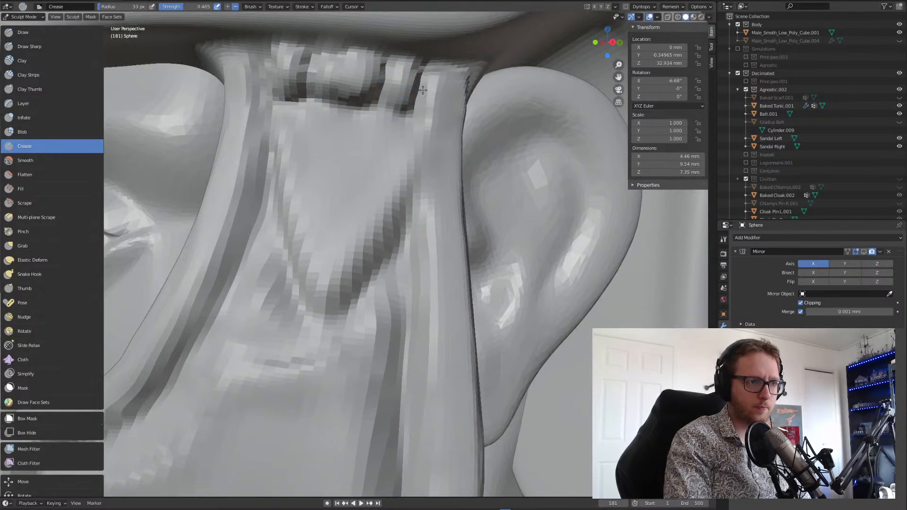
{"action": "left_click_drag", "start_coordinate": [382, 54], "coordinate": [379, 103]}
{"action": "left_click_drag", "start_coordinate": [314, 42], "coordinate": [318, 100]}
{"action": "left_click_drag", "start_coordinate": [265, 53], "coordinate": [269, 86]}
- Crease the upper front edge of the cheek guard's inner panel with the brush radius set to 29 px
{"action": "middle_click_drag", "start_coordinate": [349, 150], "coordinate": [377, 102]}
{"action": "scroll", "coordinate": [322, 278], "scroll_direction": "down", "scroll_amount": 9}
{"action": "mouse_move", "coordinate": [322, 278]}
{"action": "middle_mouse_down"}
{"action": "mouse_move", "coordinate": [312, 289]}
{"action": "mouse_move", "coordinate": [329, 295]}
{"action": "mouse_move", "coordinate": [328, 232]}
{"action": "middle_mouse_up"}
{"action": "scroll", "coordinate": [328, 232], "scroll_direction": "up", "scroll_amount": 4}
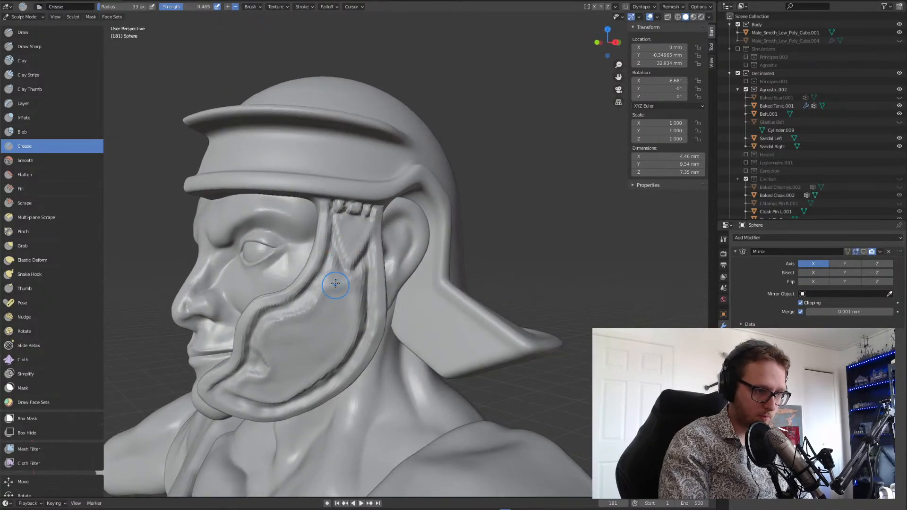
{"action": "key", "text": "f"}
{"action": "left_click", "coordinate": [340, 258]}
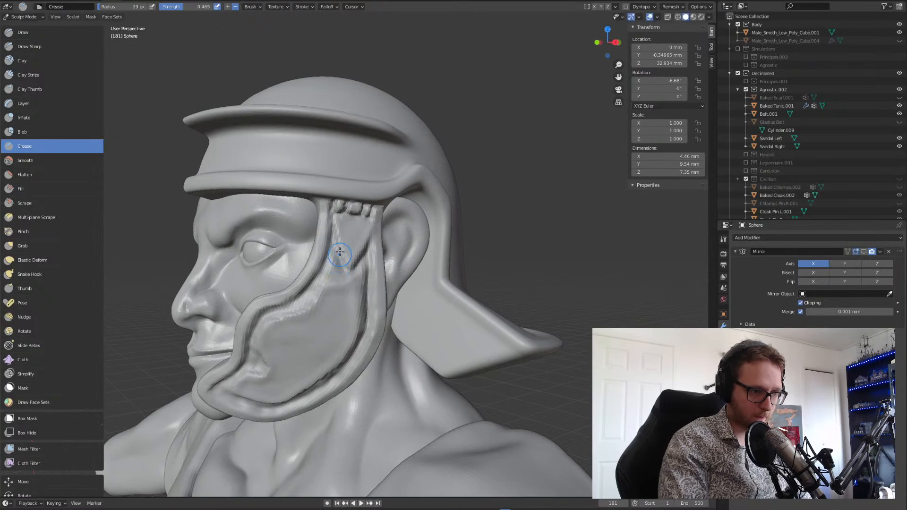
{"action": "scroll", "coordinate": [343, 283], "scroll_direction": "up", "scroll_amount": 2}
{"action": "middle_click_drag", "start_coordinate": [344, 301], "coordinate": [343, 283]}
{"action": "left_click_drag", "start_coordinate": [342, 289], "coordinate": [324, 294]}
- Enlarge the Crease brush radius to 68 px and apply a voxel remesh to the cheek guard
{"action": "mouse_move", "coordinate": [329, 307]}
{"action": "middle_mouse_down"}
{"action": "mouse_move", "coordinate": [333, 293]}
{"action": "mouse_move", "coordinate": [275, 353]}
{"action": "mouse_move", "coordinate": [302, 340]}
{"action": "mouse_move", "coordinate": [318, 348]}
{"action": "mouse_move", "coordinate": [341, 315]}
{"action": "mouse_move", "coordinate": [378, 203]}
{"action": "middle_mouse_up"}
{"action": "key", "text": "f"}
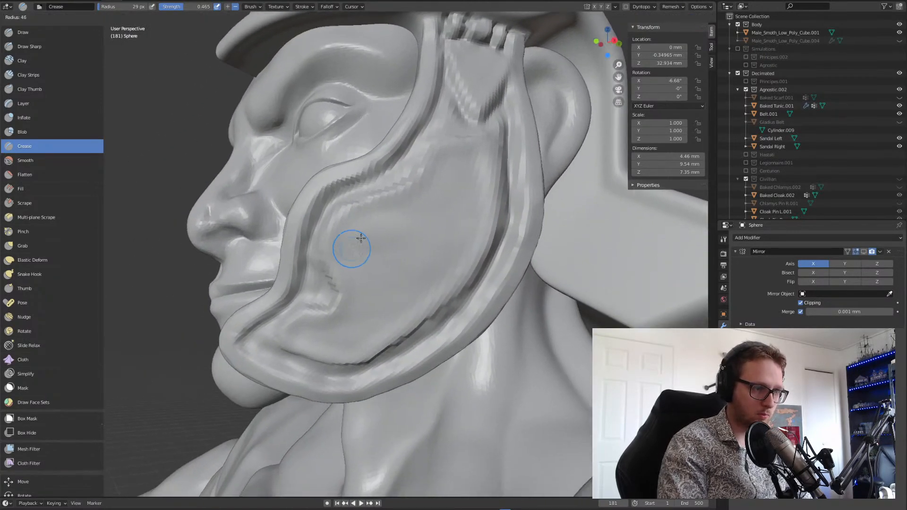
{"action": "left_click", "coordinate": [366, 242]}
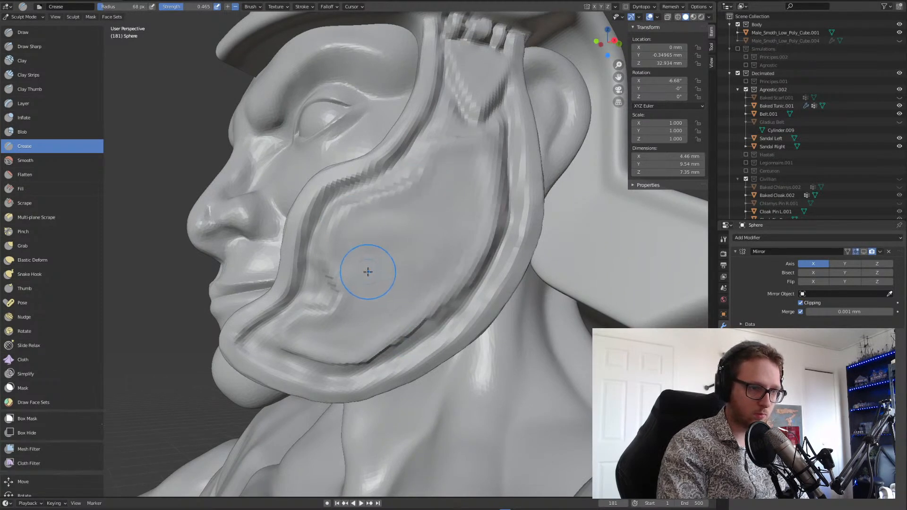
{"action": "middle_click_drag", "start_coordinate": [376, 239], "coordinate": [384, 237]}
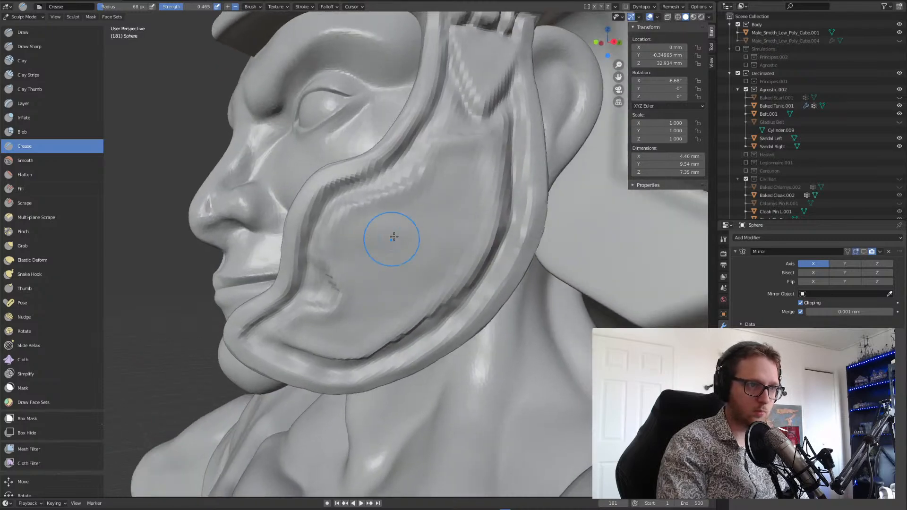
{"action": "left_click", "coordinate": [673, 6]}
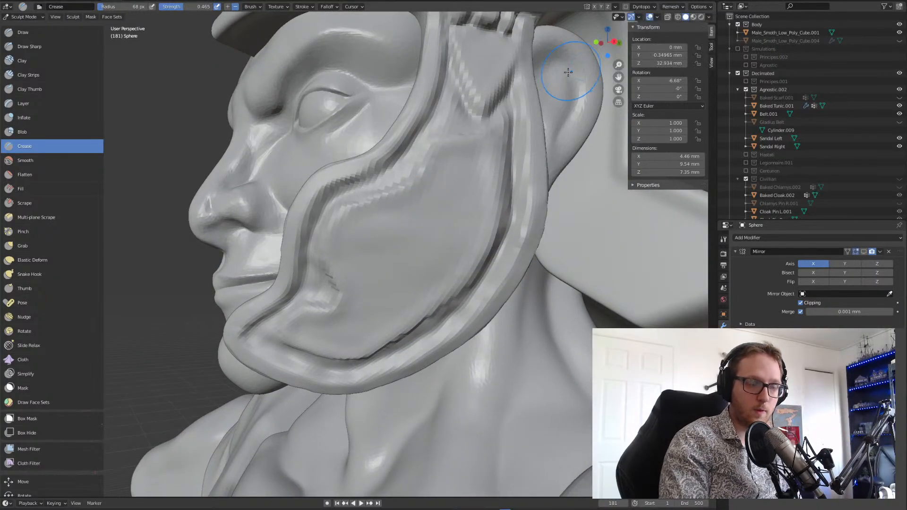
{"action": "left_click", "coordinate": [681, 7]}
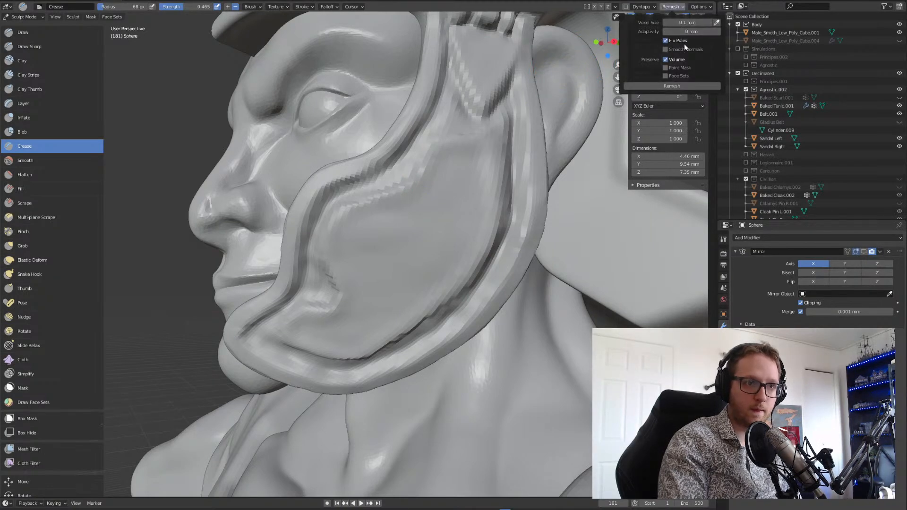
{"action": "left_click", "coordinate": [679, 86]}
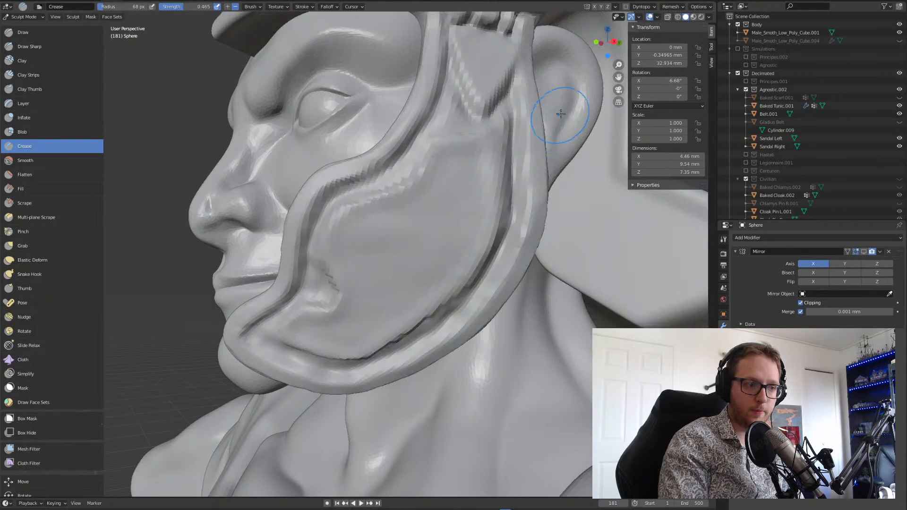
- Switch to the Clay Strips brush with a 121 px radius and undo the trial stroke across the back of the helmet
{"action": "mouse_move", "coordinate": [477, 160]}
{"action": "middle_mouse_down"}
{"action": "mouse_move", "coordinate": [488, 178]}
{"action": "mouse_move", "coordinate": [443, 218]}
{"action": "mouse_move", "coordinate": [372, 237]}
{"action": "mouse_move", "coordinate": [399, 186]}
{"action": "mouse_move", "coordinate": [356, 215]}
{"action": "mouse_move", "coordinate": [428, 235]}
{"action": "mouse_move", "coordinate": [416, 176]}
{"action": "mouse_move", "coordinate": [326, 211]}
{"action": "middle_mouse_up"}
{"action": "scroll", "coordinate": [488, 178], "scroll_direction": "down", "scroll_amount": 7}
{"action": "scroll", "coordinate": [464, 233], "scroll_direction": "up", "scroll_amount": 3}
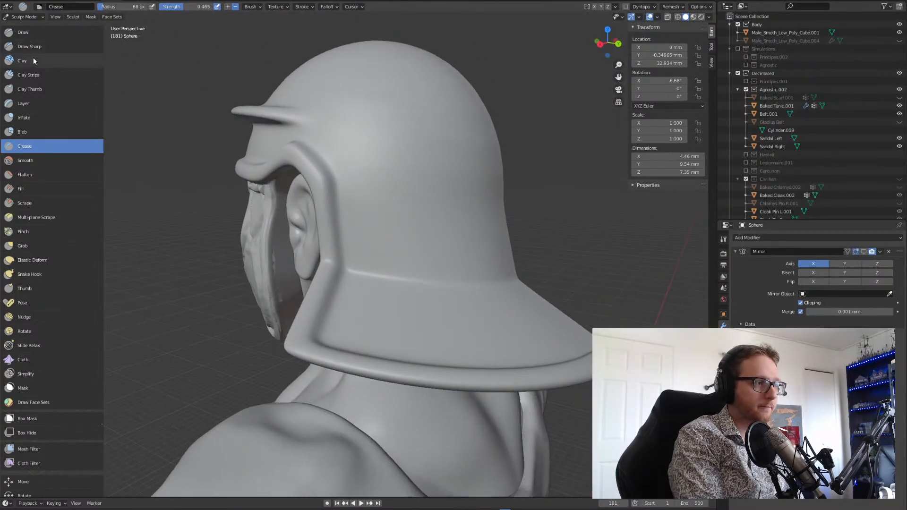
{"action": "left_click", "coordinate": [38, 74]}
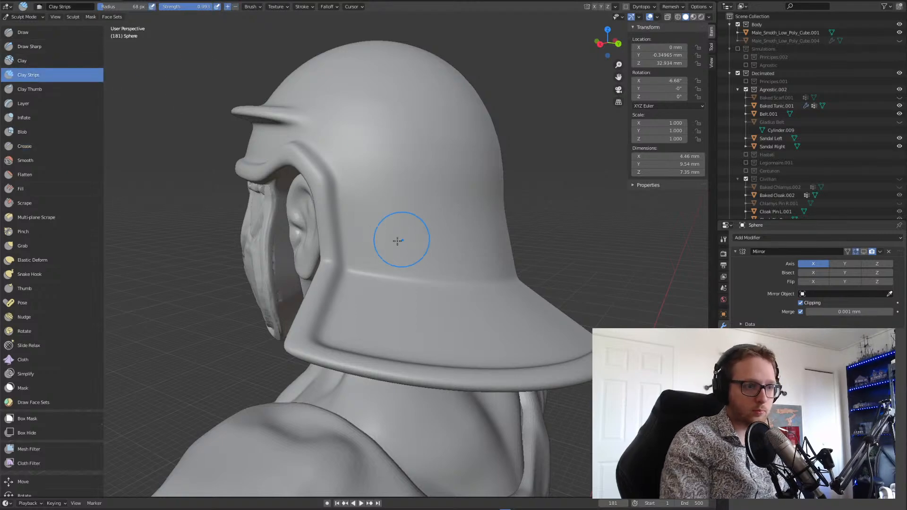
{"action": "key", "text": "ctrl+z"}
{"action": "mouse_move", "coordinate": [470, 256]}
{"action": "middle_mouse_down"}
{"action": "mouse_move", "coordinate": [506, 245]}
{"action": "mouse_move", "coordinate": [432, 240]}
{"action": "middle_mouse_up"}
{"action": "key", "text": "f"}
{"action": "left_click", "coordinate": [350, 252]}
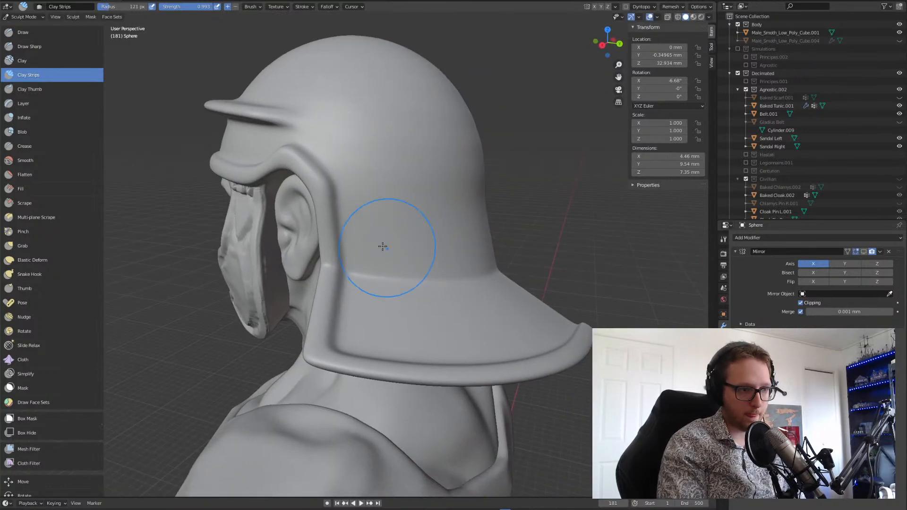
{"action": "left_click_drag", "start_coordinate": [362, 255], "coordinate": [443, 253], "text": "ctrl"}
{"action": "key", "text": "ctrl+z"}
- Try to build four stacked horizontal bands across the back of the helmet above the neck guard and smooth them
{"action": "left_click_drag", "start_coordinate": [363, 258], "coordinate": [421, 261]}
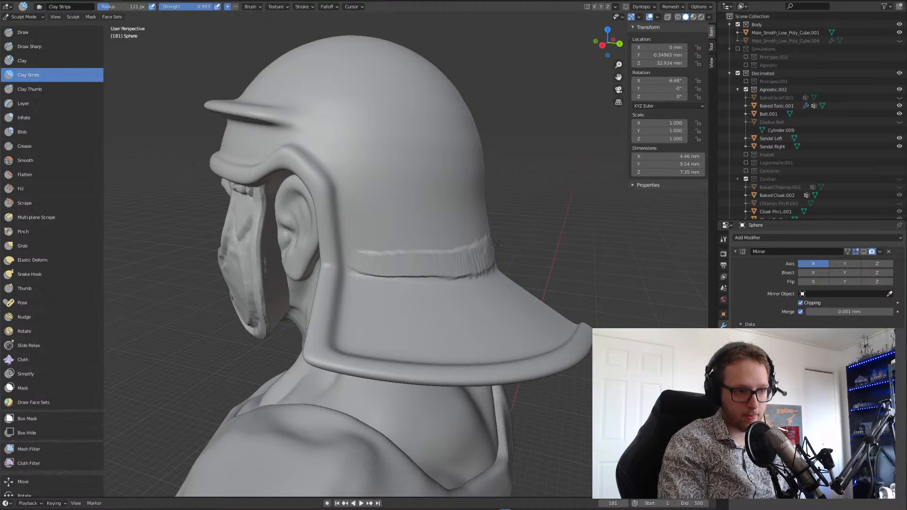
{"action": "left_click_drag", "start_coordinate": [347, 224], "coordinate": [473, 222]}
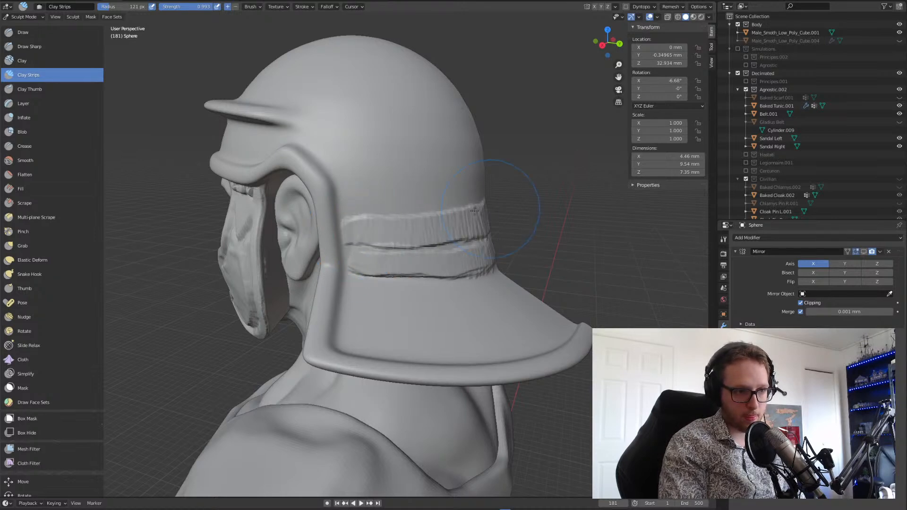
{"action": "left_click_drag", "start_coordinate": [352, 191], "coordinate": [475, 191]}
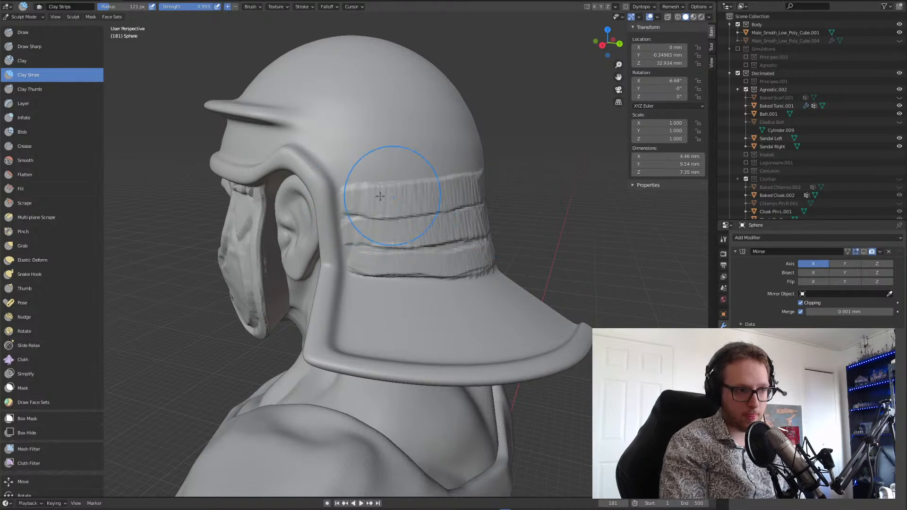
{"action": "left_click_drag", "start_coordinate": [337, 174], "coordinate": [420, 171]}
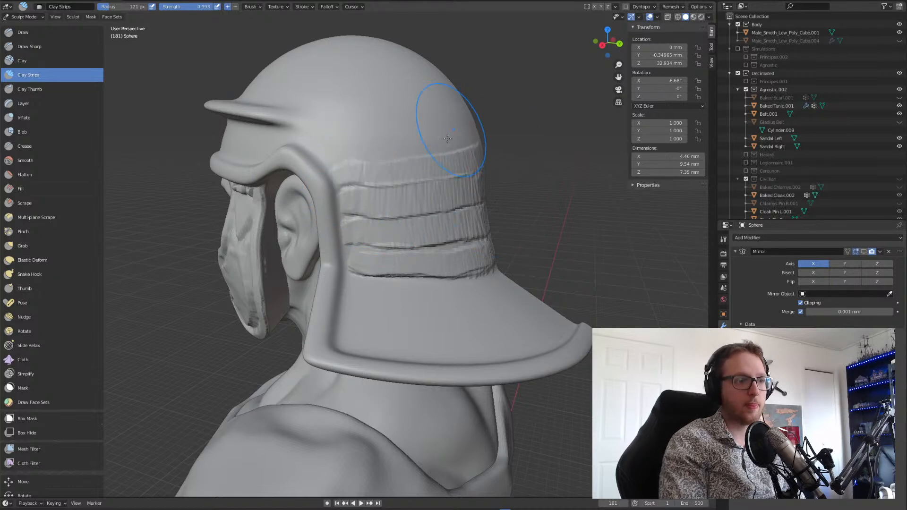
{"action": "left_click_drag", "start_coordinate": [362, 194], "coordinate": [483, 180], "text": "shift"}
{"action": "left_click_drag", "start_coordinate": [363, 228], "coordinate": [486, 226], "text": "shift"}
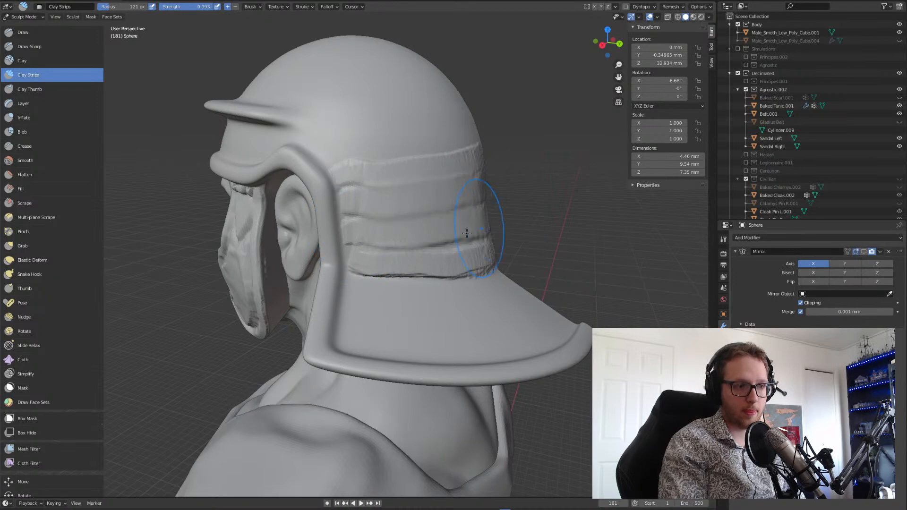
- Undo the horizontal band strokes on the back of the helmet
{"action": "middle_click_drag", "start_coordinate": [512, 212], "coordinate": [415, 210]}
{"action": "scroll", "coordinate": [425, 211], "scroll_direction": "up", "scroll_amount": 3}
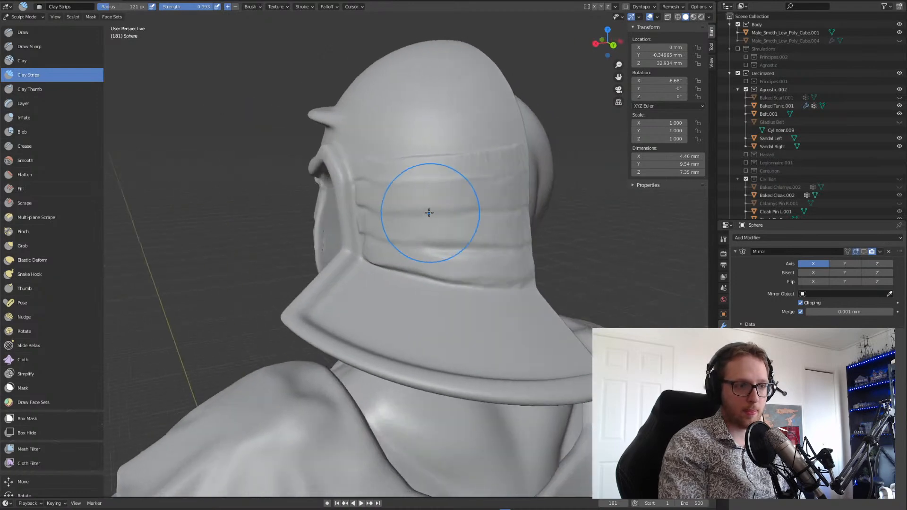
{"action": "key", "text": "ctrl+z"}
{"action": "key", "text": "ctrl+z"}
{"action": "key", "text": "ctrl+z"}
{"action": "key", "text": "ctrl+z"}
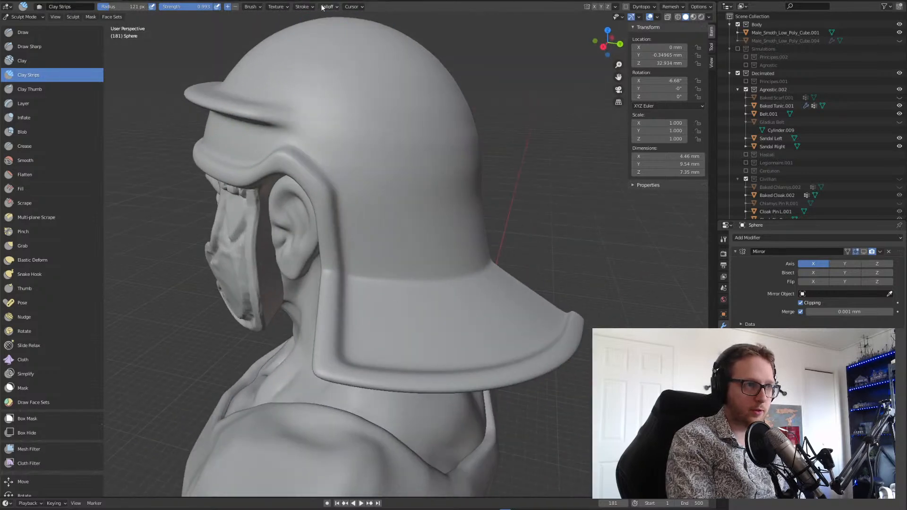
- Enable Stabilize Stroke for the Clay Strips brush
{"action": "left_click", "coordinate": [302, 7]}
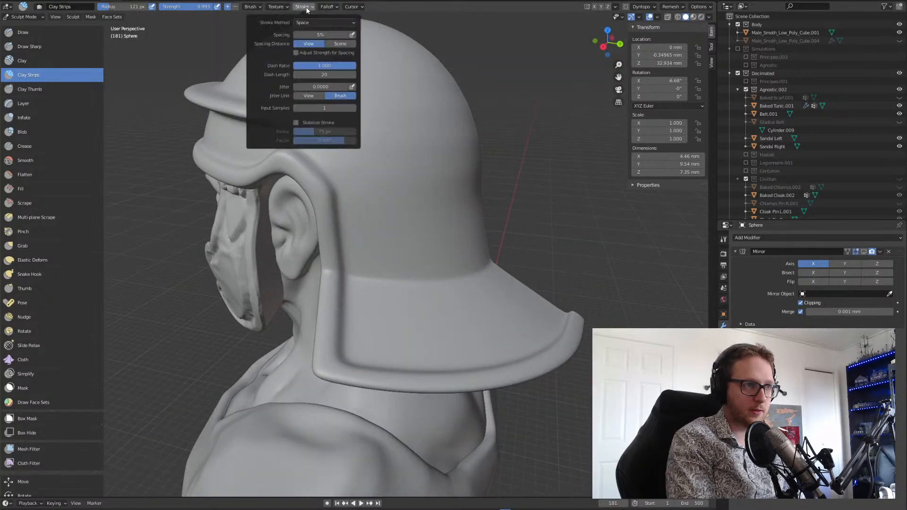
{"action": "left_click", "coordinate": [295, 122]}
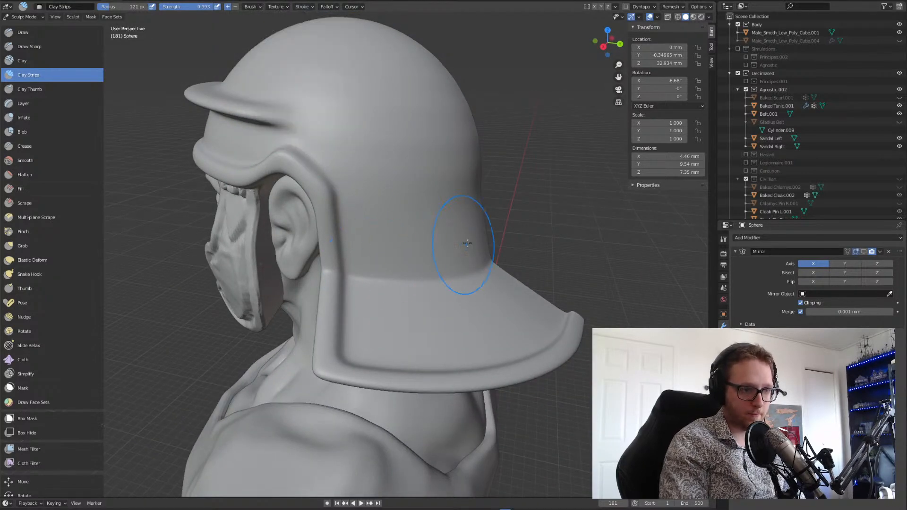
- Try to raise two horizontal bands across the back of the helmet with stabilized strokes, starting beside the ear border
{"action": "left_click_drag", "start_coordinate": [374, 263], "coordinate": [497, 245]}
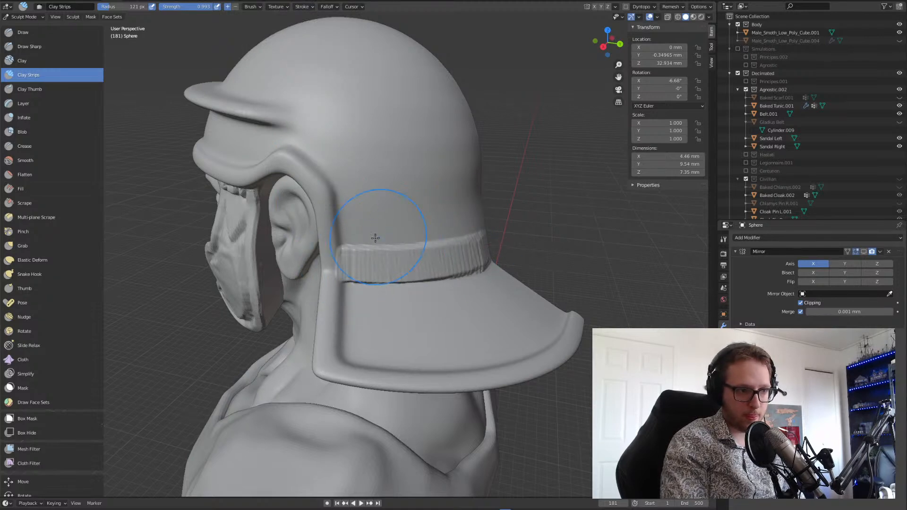
{"action": "left_click_drag", "start_coordinate": [359, 221], "coordinate": [541, 184]}
{"action": "middle_click_drag", "start_coordinate": [461, 166], "coordinate": [423, 154]}
{"action": "key", "text": "ctrl+z"}
{"action": "key", "text": "ctrl+z"}
- Raise three stacked horizontal bands around the back of the helmet, from just above the neck guard upward
{"action": "left_click_drag", "start_coordinate": [372, 257], "coordinate": [418, 261]}
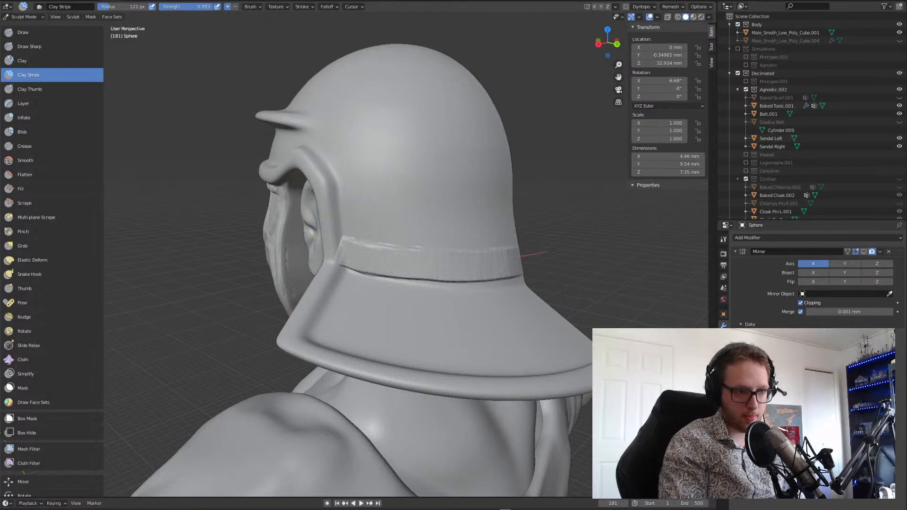
{"action": "left_click_drag", "start_coordinate": [389, 217], "coordinate": [538, 206]}
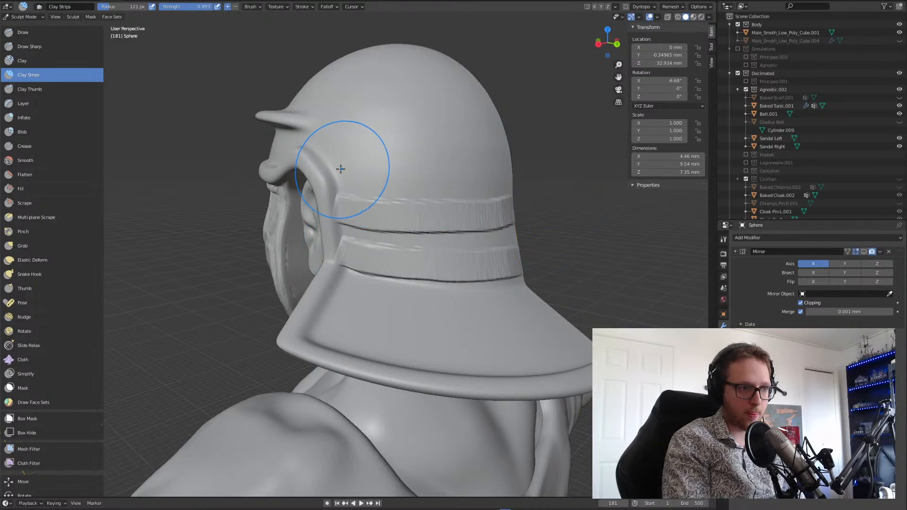
{"action": "left_click_drag", "start_coordinate": [344, 176], "coordinate": [488, 176]}
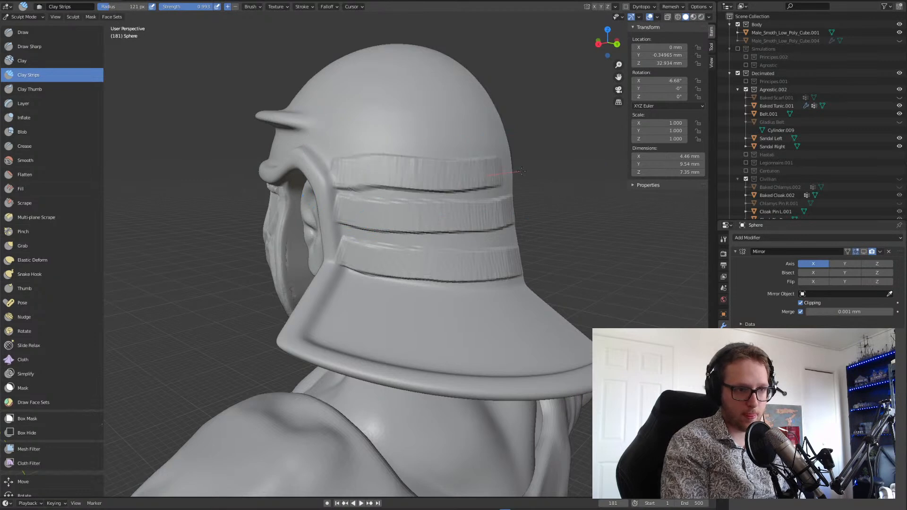
- Smooth the three raised bands, reducing the brush radius to 61 px to blend their front ends into the ear border
{"action": "left_click_drag", "start_coordinate": [364, 178], "coordinate": [445, 176]}
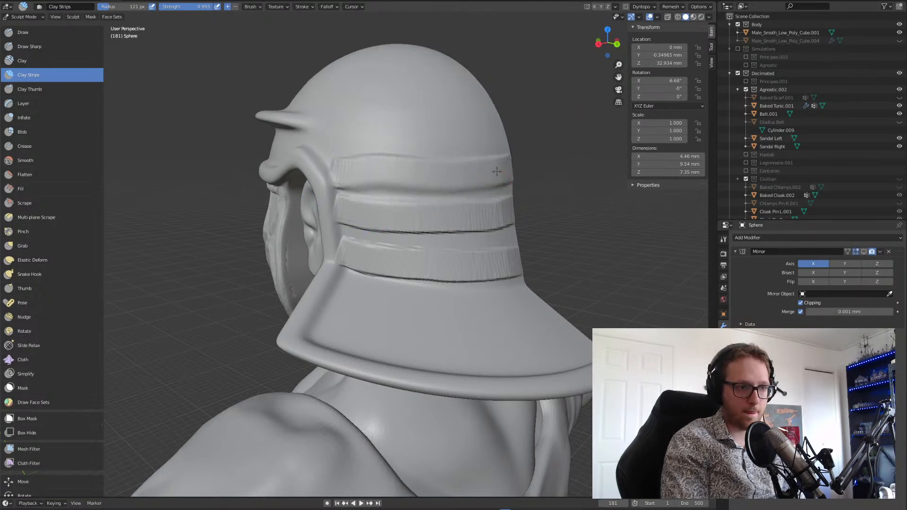
{"action": "left_click_drag", "start_coordinate": [346, 164], "coordinate": [353, 167], "text": "shift"}
{"action": "left_click_drag", "start_coordinate": [360, 217], "coordinate": [459, 222], "text": "shift"}
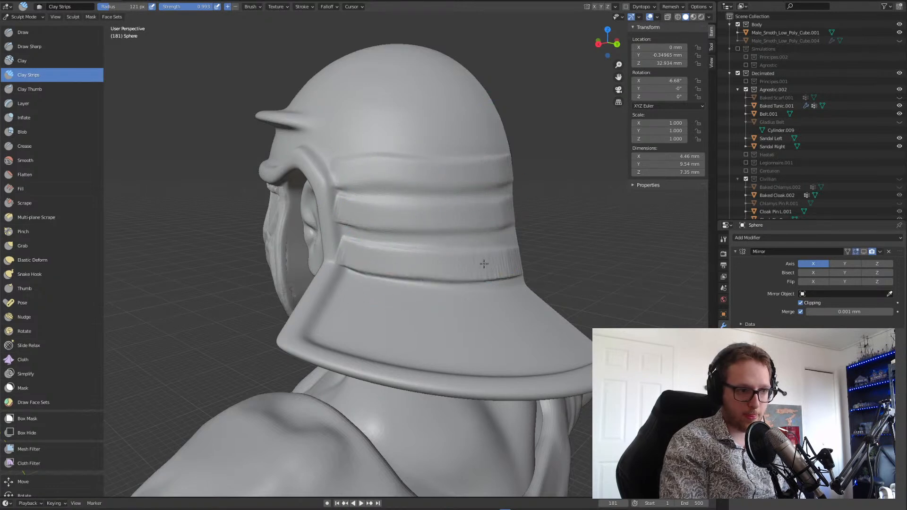
{"action": "key", "text": "f"}
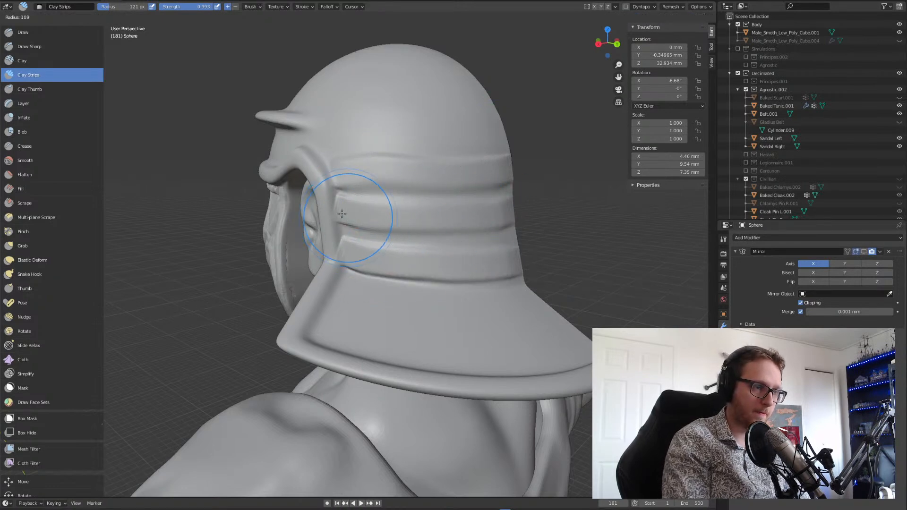
{"action": "left_click", "coordinate": [323, 215]}
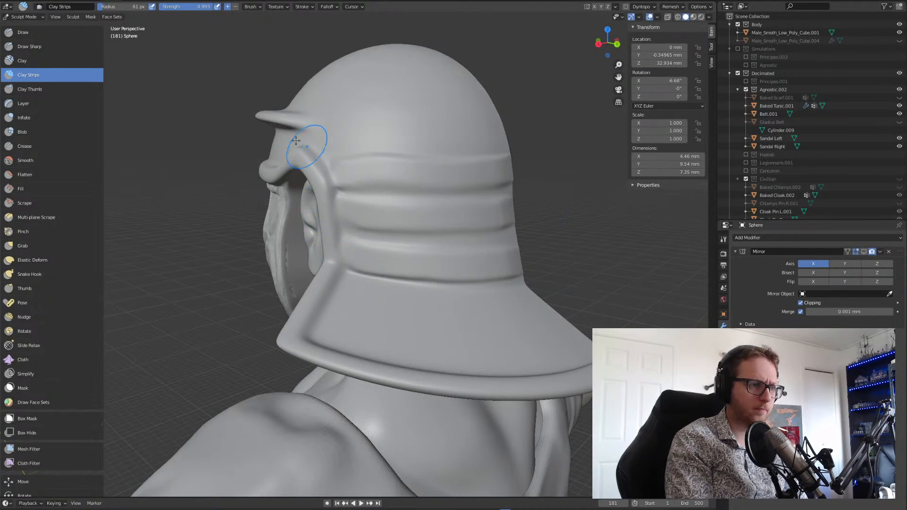
- Adjust the raised bands at the helmet's rear centre line with the Grab brush at a 102 px radius
{"action": "left_click", "coordinate": [28, 246]}
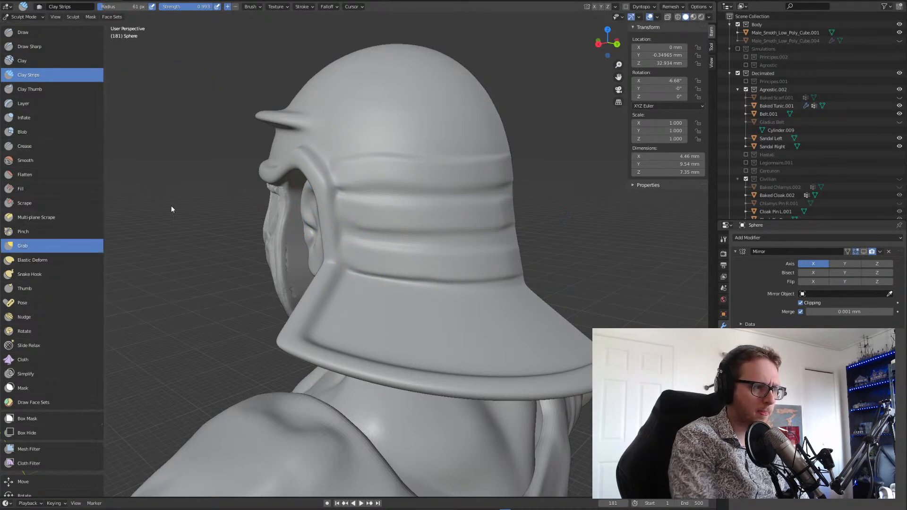
{"action": "key", "text": "f"}
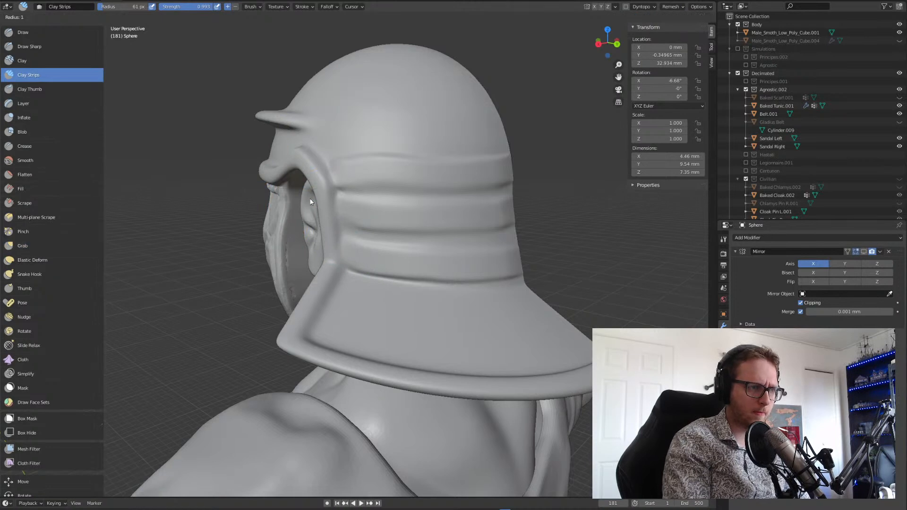
{"action": "left_click", "coordinate": [69, 232]}
{"action": "left_click", "coordinate": [34, 246]}
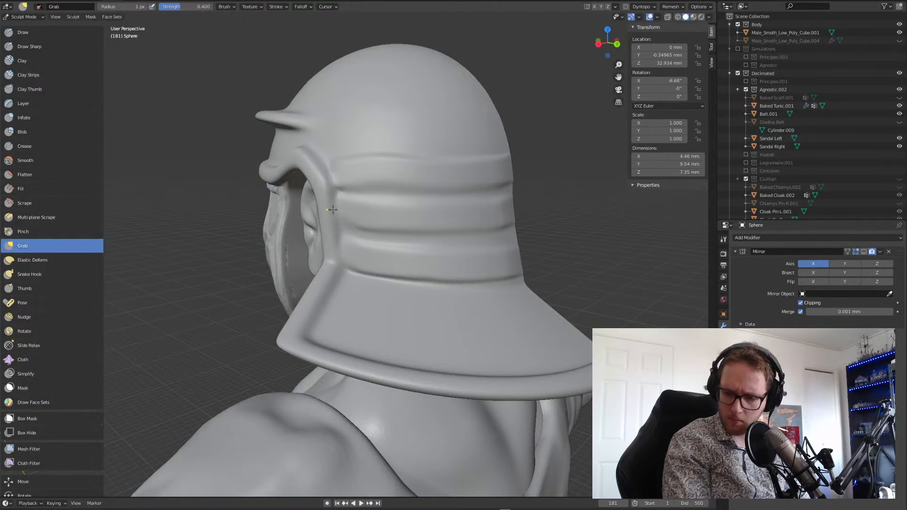
{"action": "key", "text": "f"}
{"action": "left_click", "coordinate": [402, 160]}
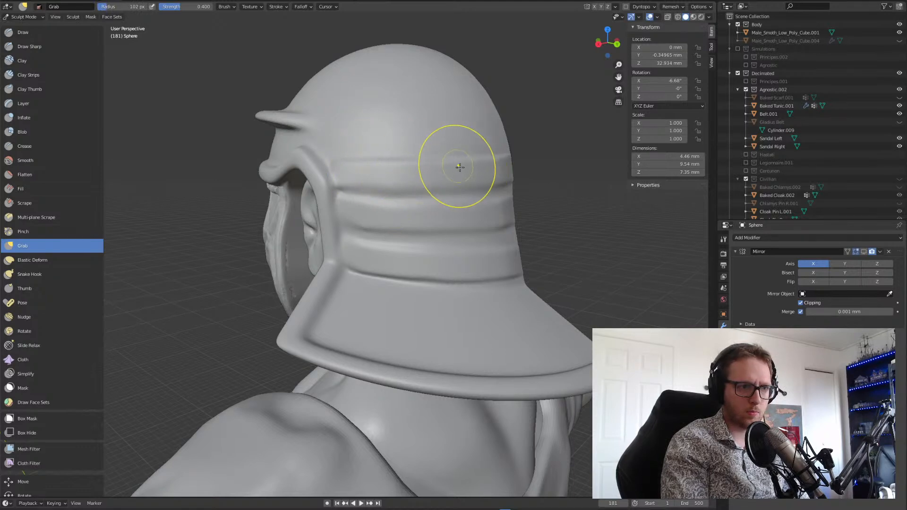
{"action": "mouse_move", "coordinate": [457, 167]}
{"action": "middle_mouse_down"}
{"action": "mouse_move", "coordinate": [415, 162]}
{"action": "mouse_move", "coordinate": [501, 163]}
{"action": "middle_mouse_up"}
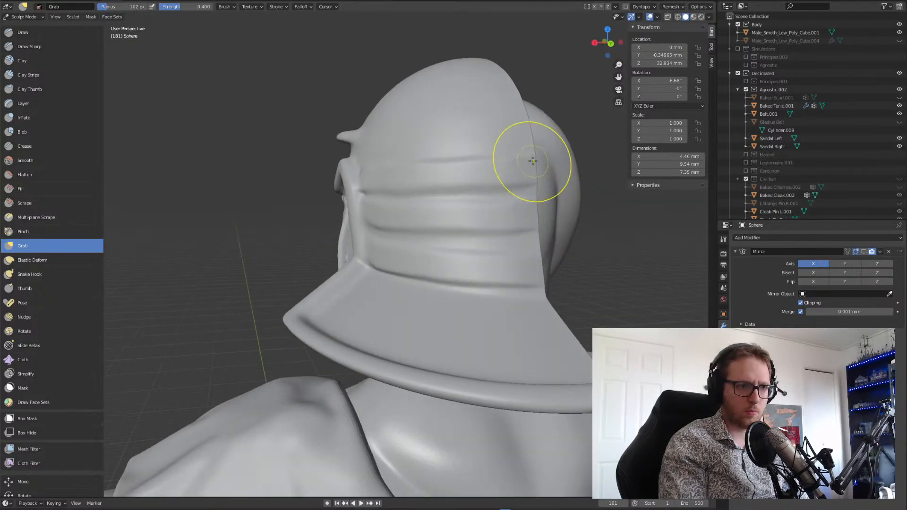
{"action": "left_click_drag", "start_coordinate": [529, 190], "coordinate": [530, 231]}
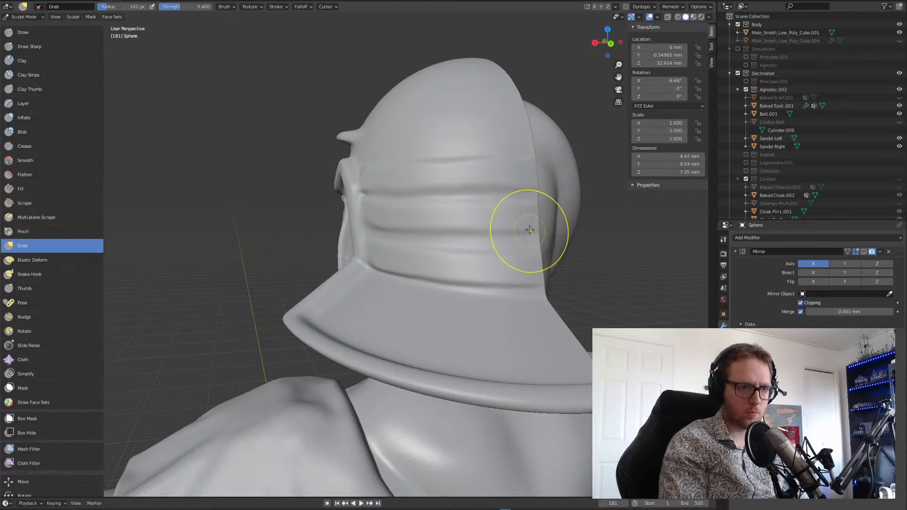
- Reshape the bands across the back and near the ear border using the Grab brush at a 153 px radius
{"action": "middle_click_drag", "start_coordinate": [515, 156], "coordinate": [441, 163]}
{"action": "key", "text": "f"}
{"action": "left_click", "coordinate": [482, 193]}
{"action": "left_click_drag", "start_coordinate": [476, 219], "coordinate": [521, 234]}
{"action": "left_click_drag", "start_coordinate": [441, 230], "coordinate": [440, 233]}
{"action": "mouse_move", "coordinate": [364, 220]}
{"action": "left_mouse_down"}
{"action": "mouse_move", "coordinate": [352, 224]}
{"action": "mouse_move", "coordinate": [373, 218]}
{"action": "left_mouse_up"}
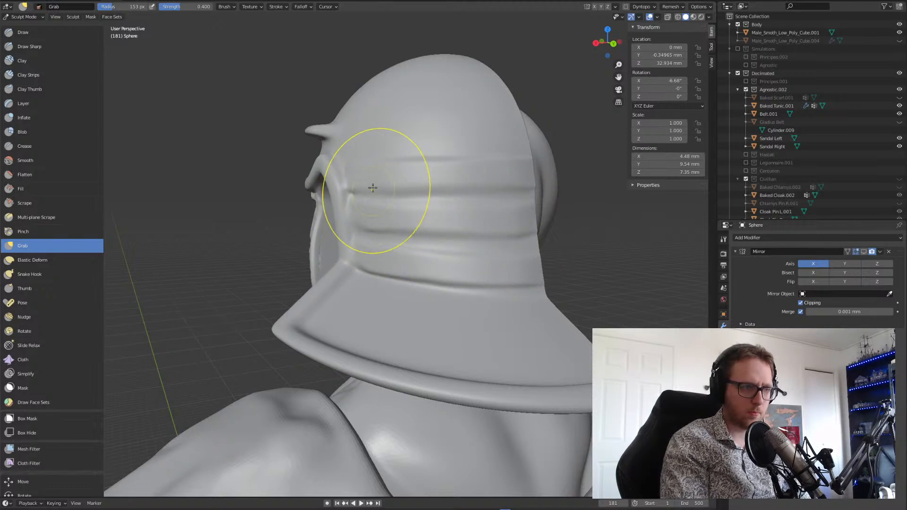
- Switch to the Draw brush over the cheek guard and reduce the brush radius to 55 px
{"action": "mouse_move", "coordinate": [397, 191]}
{"action": "middle_mouse_down"}
{"action": "mouse_move", "coordinate": [415, 192]}
{"action": "mouse_move", "coordinate": [413, 217]}
{"action": "mouse_move", "coordinate": [430, 257]}
{"action": "mouse_move", "coordinate": [407, 233]}
{"action": "mouse_move", "coordinate": [410, 221]}
{"action": "mouse_move", "coordinate": [435, 211]}
{"action": "mouse_move", "coordinate": [416, 211]}
{"action": "middle_mouse_up"}
{"action": "scroll", "coordinate": [426, 213], "scroll_direction": "up", "scroll_amount": 3}
{"action": "scroll", "coordinate": [410, 221], "scroll_direction": "down", "scroll_amount": 6}
{"action": "scroll", "coordinate": [435, 210], "scroll_direction": "up", "scroll_amount": 3}
{"action": "left_click", "coordinate": [31, 35]}
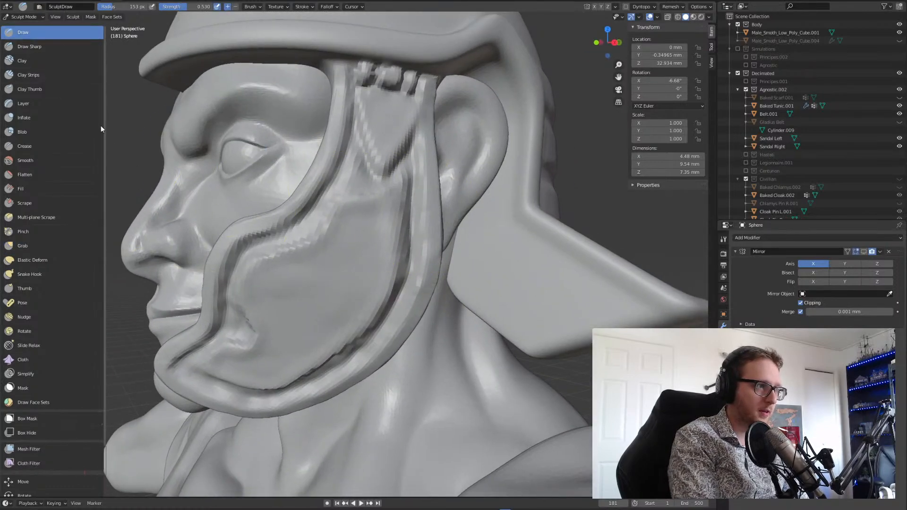
{"action": "key", "text": "f"}
{"action": "left_click", "coordinate": [262, 210]}
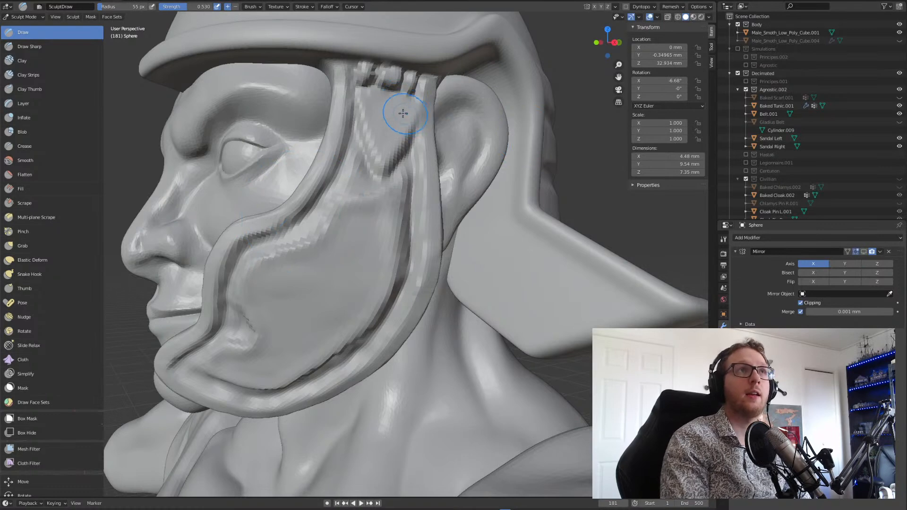
- Switch to the Clay Strips brush for the helmet's dome and disable Stabilize Stroke
{"action": "middle_click_drag", "start_coordinate": [380, 130], "coordinate": [443, 312], "text": "shift"}
{"action": "middle_click_drag", "start_coordinate": [335, 246], "coordinate": [383, 241]}
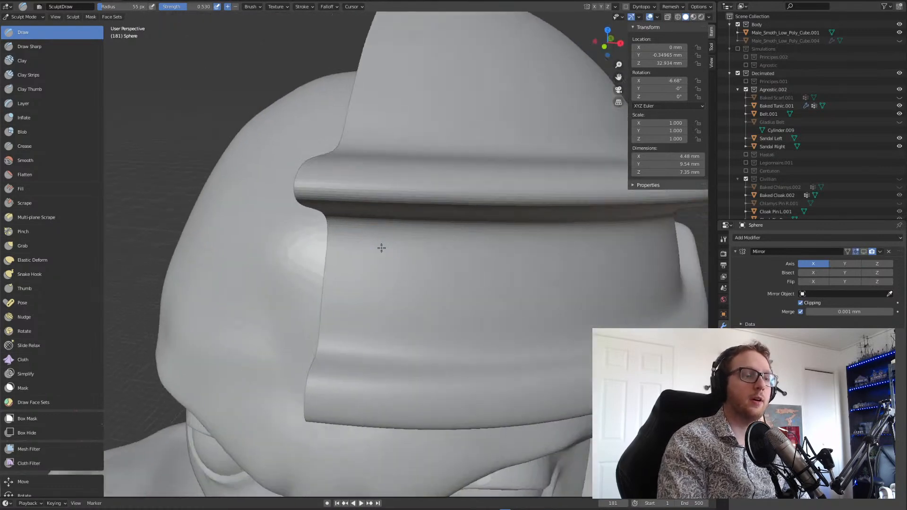
{"action": "scroll", "coordinate": [383, 241], "scroll_direction": "down", "scroll_amount": 4}
{"action": "mouse_move", "coordinate": [338, 341]}
{"action": "middle_mouse_down"}
{"action": "mouse_move", "coordinate": [409, 249]}
{"action": "mouse_move", "coordinate": [413, 210]}
{"action": "mouse_move", "coordinate": [397, 292]}
{"action": "middle_mouse_up"}
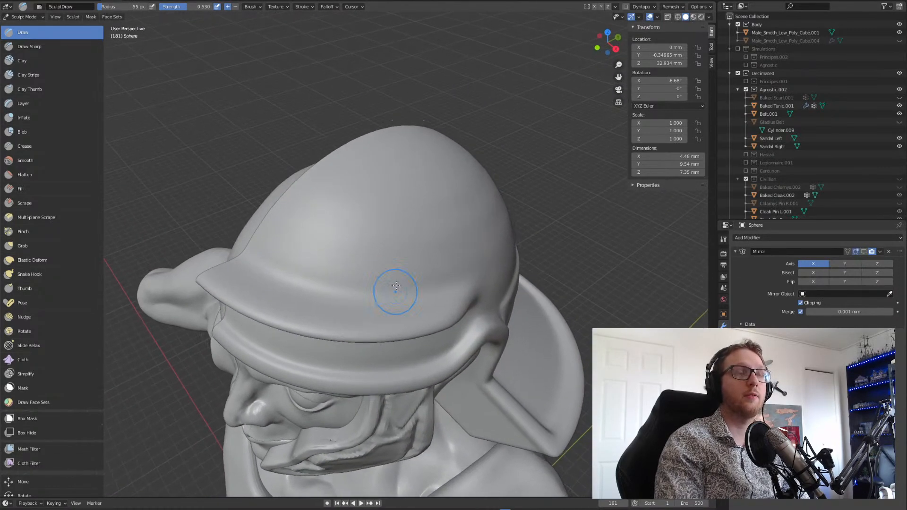
{"action": "mouse_move", "coordinate": [369, 198]}
{"action": "middle_mouse_down"}
{"action": "mouse_move", "coordinate": [385, 199]}
{"action": "mouse_move", "coordinate": [369, 189]}
{"action": "middle_mouse_up"}
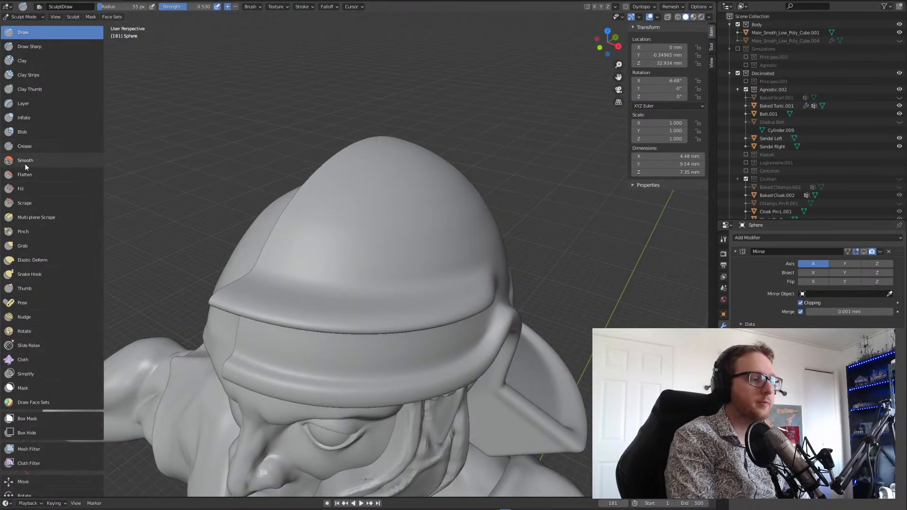
{"action": "left_click", "coordinate": [28, 74]}
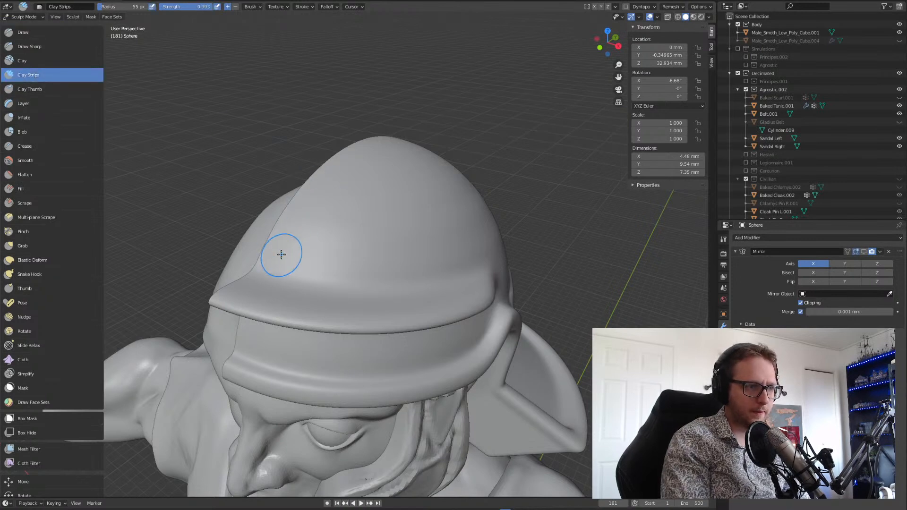
{"action": "left_click", "coordinate": [354, 9]}
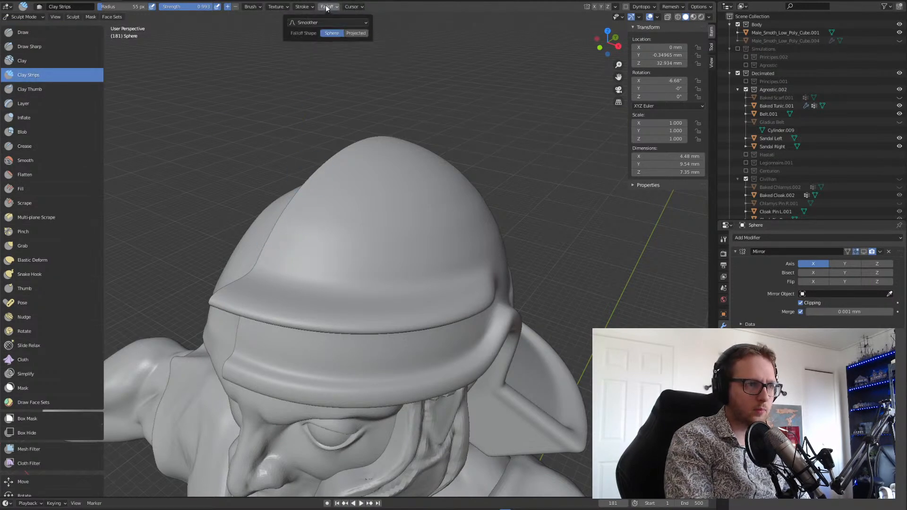
{"action": "left_click", "coordinate": [307, 9]}
{"action": "left_click", "coordinate": [308, 10]}
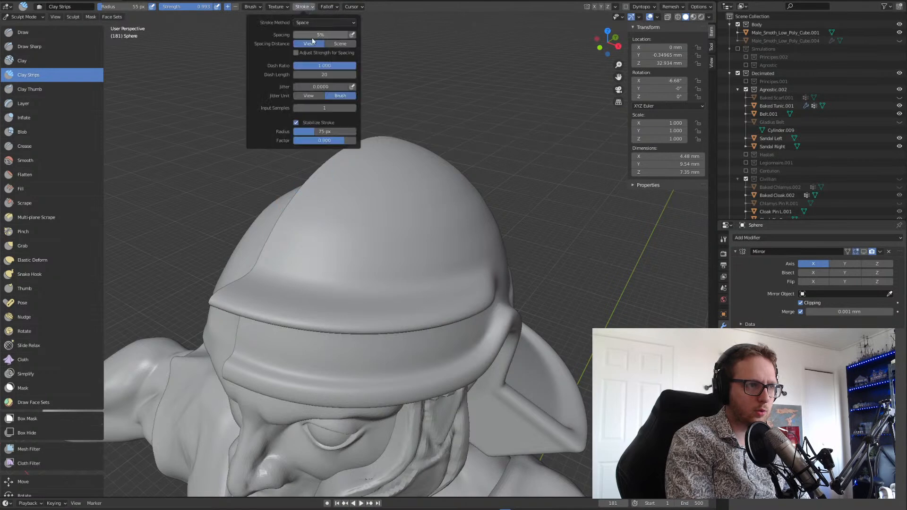
{"action": "left_click", "coordinate": [296, 123]}
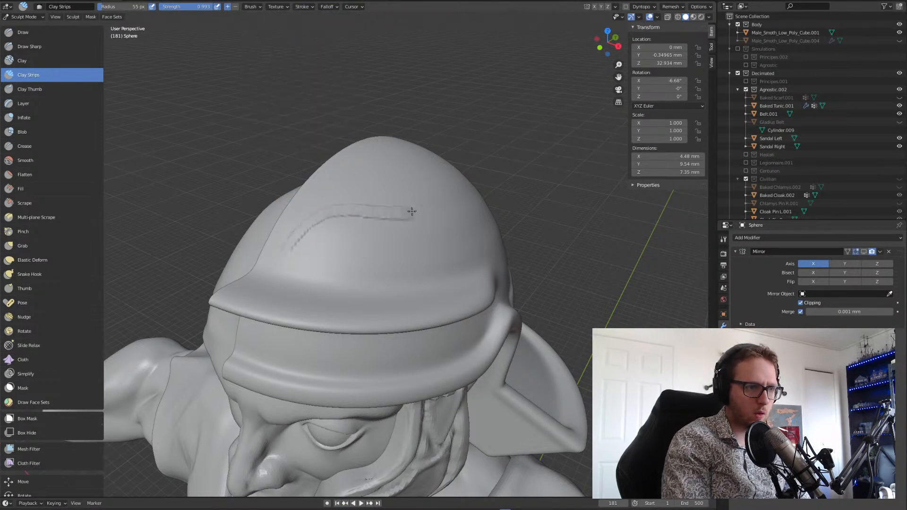
- Undo the trial stroke and lay two curved Clay Strips lines outlining an eyebrow shape on the dome above the brim
{"action": "mouse_move", "coordinate": [473, 132]}
{"action": "middle_mouse_down"}
{"action": "mouse_move", "coordinate": [401, 183]}
{"action": "mouse_move", "coordinate": [404, 215]}
{"action": "mouse_move", "coordinate": [375, 213]}
{"action": "middle_mouse_up"}
{"action": "key", "text": "ctrl+z"}
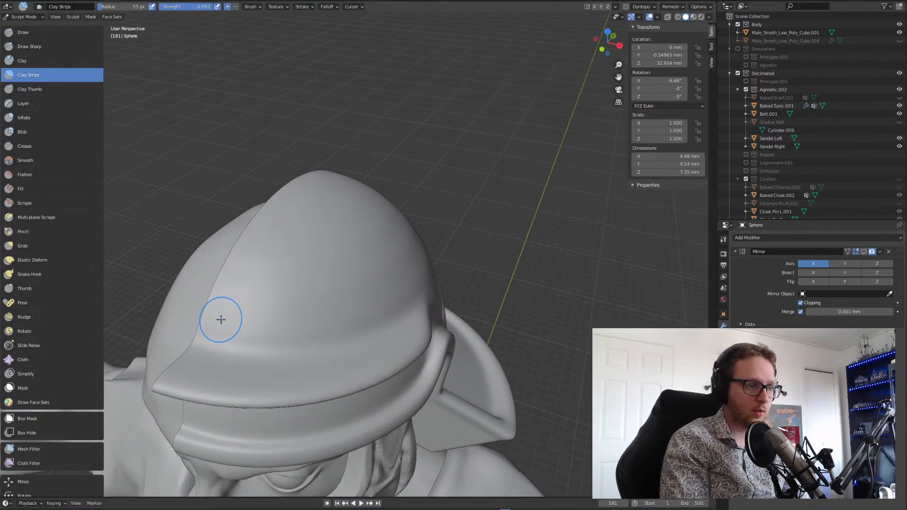
{"action": "left_click_drag", "start_coordinate": [226, 315], "coordinate": [270, 276]}
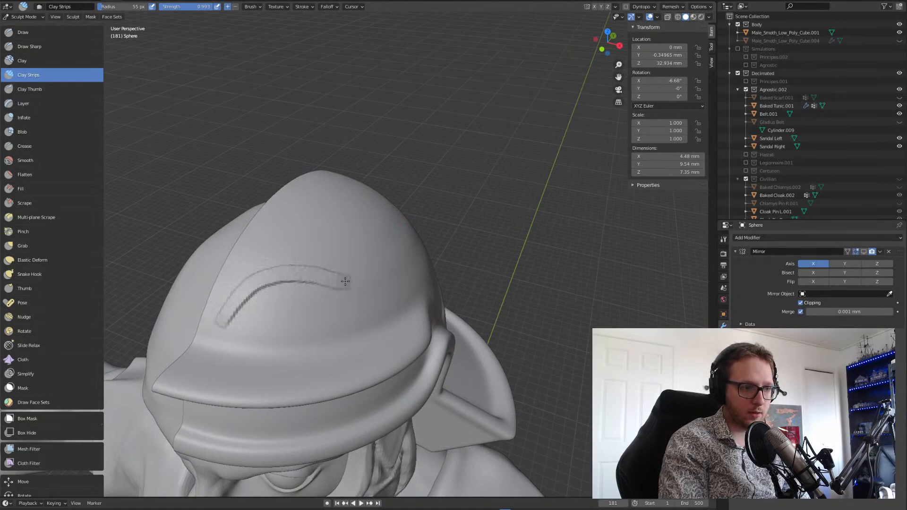
{"action": "mouse_move", "coordinate": [390, 156]}
{"action": "middle_mouse_down"}
{"action": "mouse_move", "coordinate": [369, 204]}
{"action": "mouse_move", "coordinate": [379, 285]}
{"action": "mouse_move", "coordinate": [385, 203]}
{"action": "middle_mouse_up"}
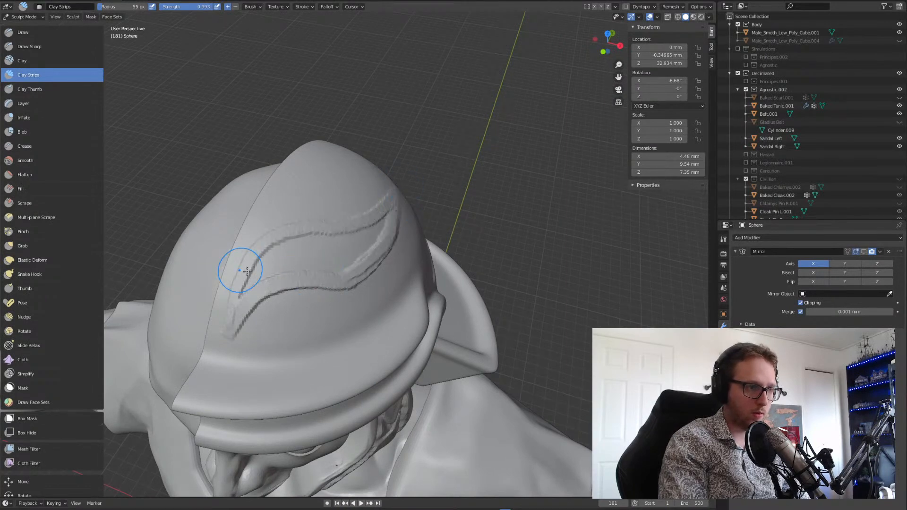
- Try to thicken the upper eyebrow line with a larger Clay Strips brush
{"action": "key", "text": "f"}
{"action": "left_click", "coordinate": [302, 258]}
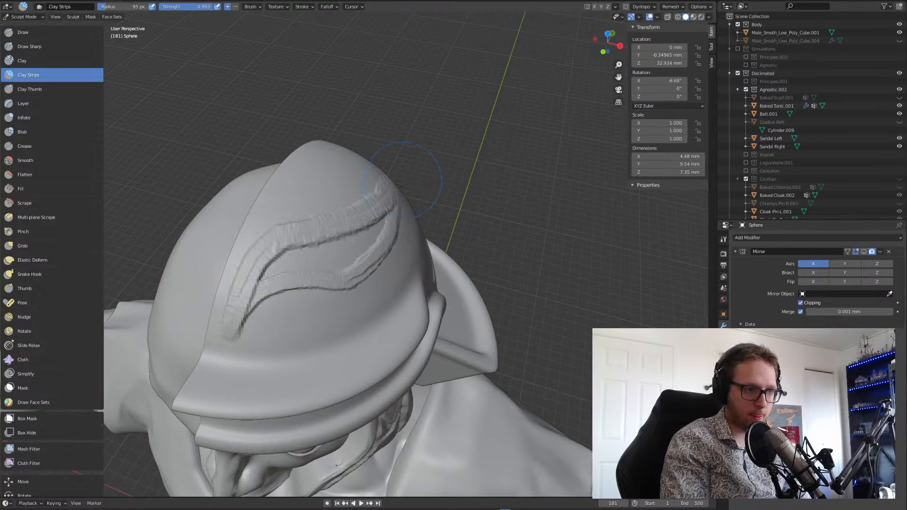
{"action": "middle_click_drag", "start_coordinate": [383, 191], "coordinate": [355, 172]}
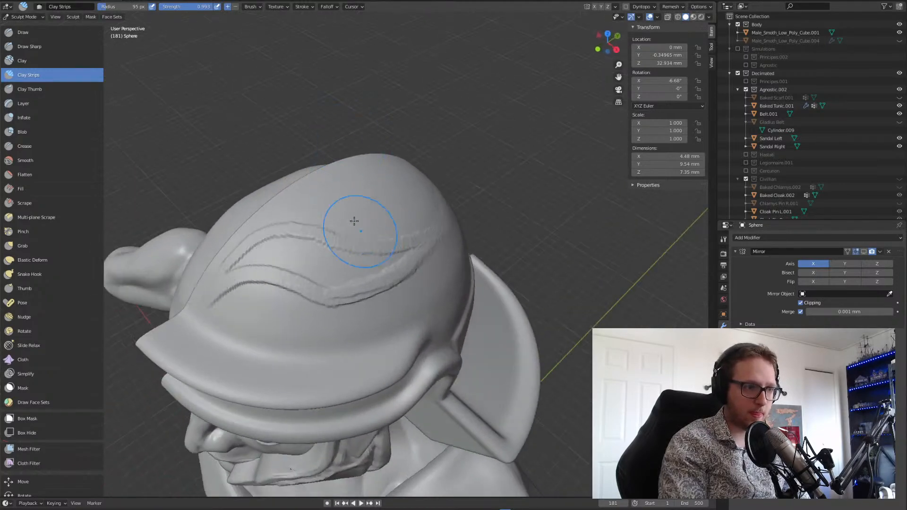
- Build up both eyebrow lines with overlapping Clay Strips strokes at a 56 px radius
{"action": "key", "text": "f"}
{"action": "left_click", "coordinate": [225, 275]}
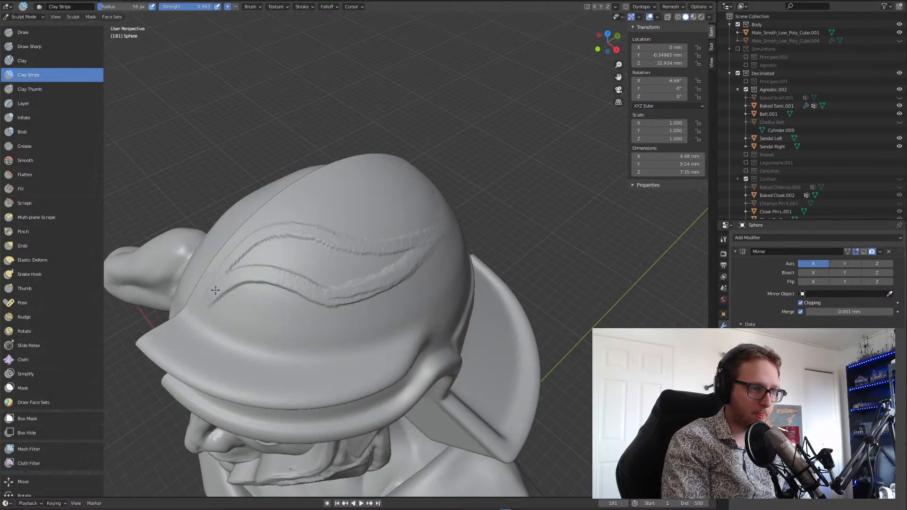
{"action": "left_click_drag", "start_coordinate": [292, 231], "coordinate": [341, 242]}
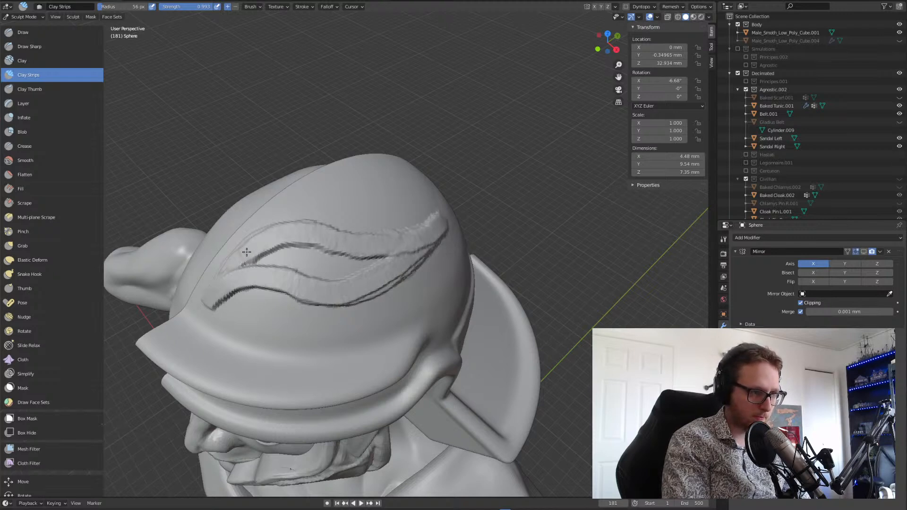
{"action": "mouse_move", "coordinate": [242, 271]}
{"action": "left_mouse_down"}
{"action": "mouse_move", "coordinate": [309, 248]}
{"action": "mouse_move", "coordinate": [250, 267]}
{"action": "mouse_move", "coordinate": [365, 255]}
{"action": "left_mouse_up"}
{"action": "mouse_move", "coordinate": [324, 267]}
{"action": "left_mouse_down"}
{"action": "mouse_move", "coordinate": [263, 262]}
{"action": "mouse_move", "coordinate": [330, 274]}
{"action": "mouse_move", "coordinate": [396, 255]}
{"action": "left_mouse_up"}
- Fill the area between the eyebrow lines with Clay Strips strokes from the front end to the rear tip
{"action": "middle_click_drag", "start_coordinate": [412, 195], "coordinate": [253, 332]}
{"action": "mouse_move", "coordinate": [254, 332]}
{"action": "left_mouse_down"}
{"action": "mouse_move", "coordinate": [246, 354]}
{"action": "mouse_move", "coordinate": [238, 345]}
{"action": "mouse_move", "coordinate": [262, 286]}
{"action": "mouse_move", "coordinate": [250, 358]}
{"action": "mouse_move", "coordinate": [287, 297]}
{"action": "mouse_move", "coordinate": [279, 307]}
{"action": "mouse_move", "coordinate": [341, 279]}
{"action": "mouse_move", "coordinate": [324, 286]}
{"action": "left_mouse_up"}
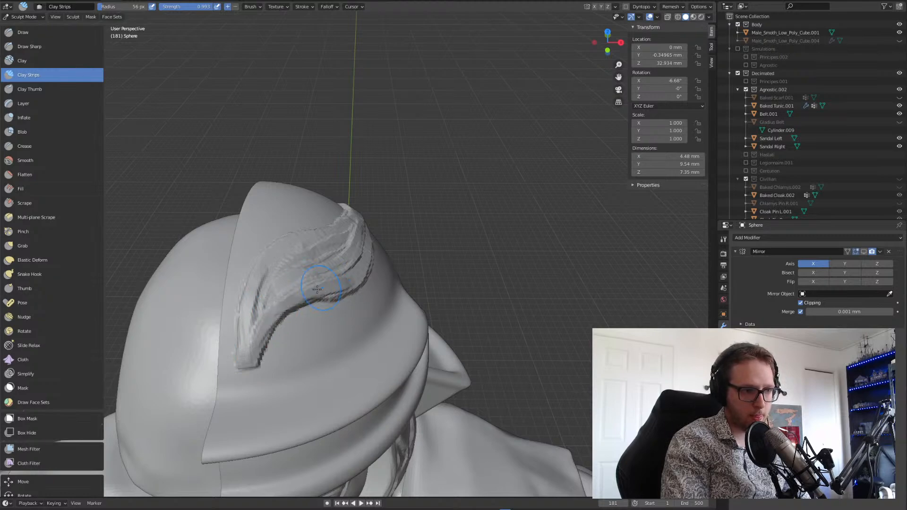
{"action": "middle_click_drag", "start_coordinate": [331, 263], "coordinate": [291, 304]}
{"action": "mouse_move", "coordinate": [268, 301]}
{"action": "left_mouse_down"}
{"action": "mouse_move", "coordinate": [314, 269]}
{"action": "mouse_move", "coordinate": [353, 223]}
{"action": "left_mouse_up"}
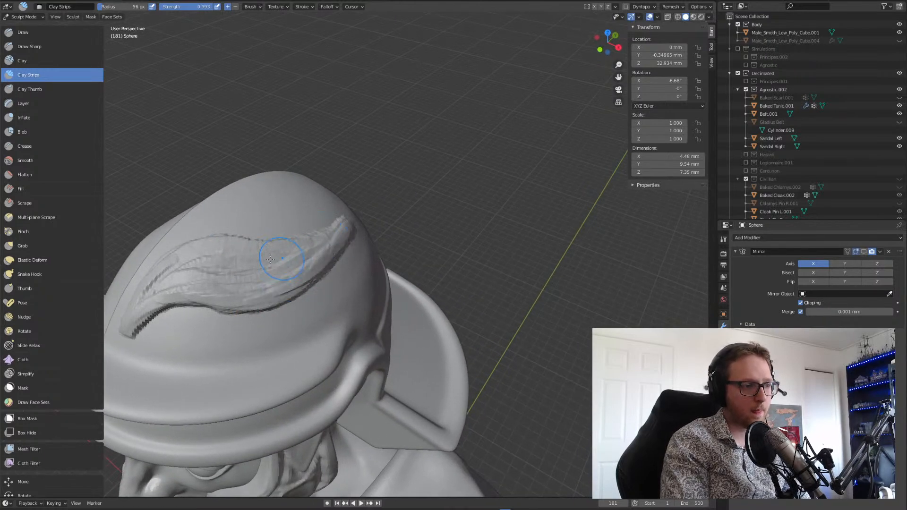
{"action": "mouse_move", "coordinate": [160, 276]}
{"action": "left_mouse_down"}
{"action": "mouse_move", "coordinate": [216, 240]}
{"action": "mouse_move", "coordinate": [318, 244]}
{"action": "left_mouse_up"}
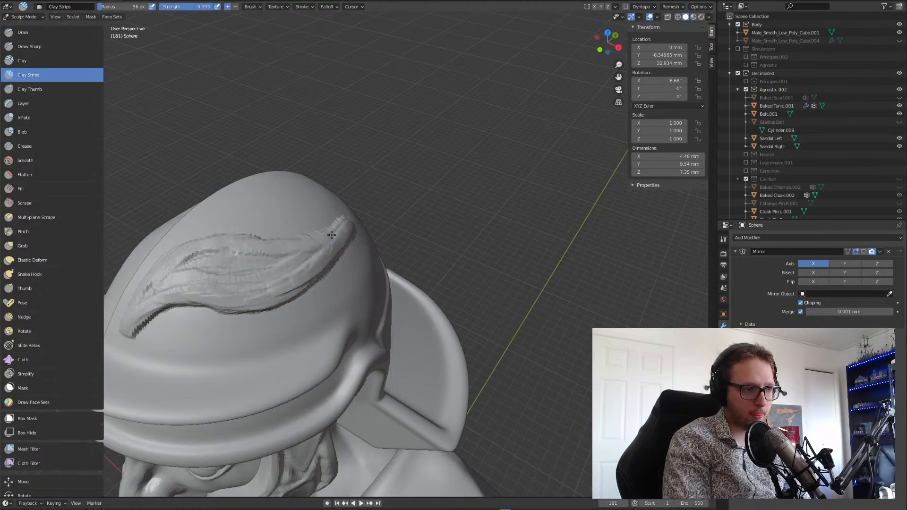
{"action": "left_click_drag", "start_coordinate": [158, 270], "coordinate": [283, 258]}
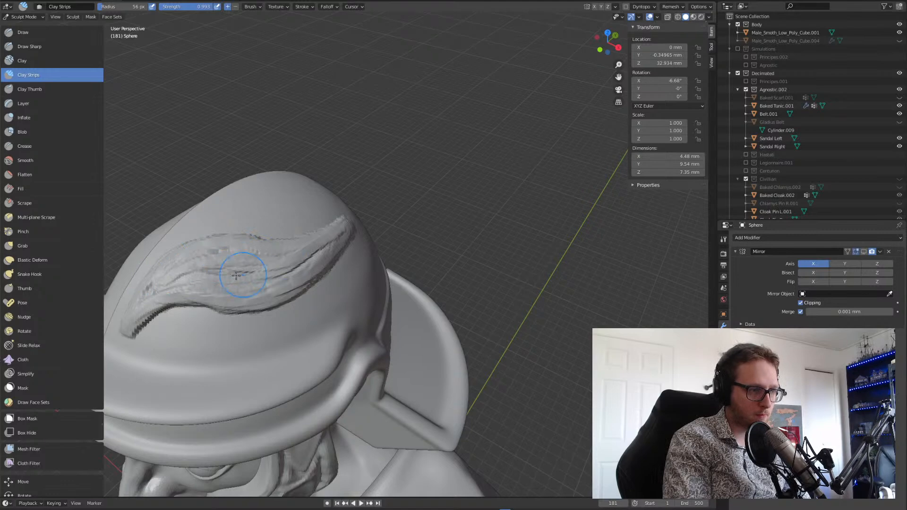
{"action": "mouse_move", "coordinate": [140, 301]}
{"action": "left_mouse_down"}
{"action": "mouse_move", "coordinate": [209, 266]}
{"action": "mouse_move", "coordinate": [236, 267]}
{"action": "mouse_move", "coordinate": [227, 281]}
{"action": "mouse_move", "coordinate": [277, 278]}
{"action": "left_mouse_up"}
- Smooth the eyebrow relief from its front end to the rear tip, blending the layered strips into one rounded ridge
{"action": "mouse_move", "coordinate": [304, 212]}
{"action": "middle_mouse_down"}
{"action": "mouse_move", "coordinate": [265, 269]}
{"action": "mouse_move", "coordinate": [222, 229]}
{"action": "mouse_move", "coordinate": [214, 205]}
{"action": "mouse_move", "coordinate": [213, 318]}
{"action": "mouse_move", "coordinate": [258, 186]}
{"action": "mouse_move", "coordinate": [192, 283]}
{"action": "middle_mouse_up"}
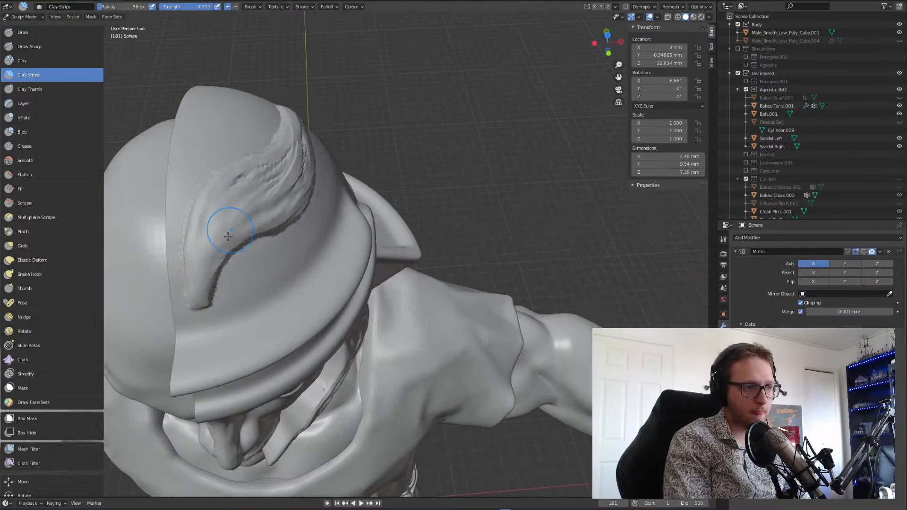
{"action": "left_click_drag", "start_coordinate": [236, 208], "coordinate": [296, 149], "text": "shift"}
{"action": "left_click_drag", "start_coordinate": [204, 211], "coordinate": [281, 164], "text": "shift"}
{"action": "mouse_move", "coordinate": [292, 195]}
{"action": "middle_mouse_down"}
{"action": "mouse_move", "coordinate": [237, 176]}
{"action": "mouse_move", "coordinate": [255, 156]}
{"action": "mouse_move", "coordinate": [219, 134]}
{"action": "mouse_move", "coordinate": [293, 141]}
{"action": "middle_mouse_up"}
{"action": "left_click_drag", "start_coordinate": [338, 170], "coordinate": [394, 239]}
{"action": "left_click_drag", "start_coordinate": [273, 190], "coordinate": [398, 268]}
{"action": "middle_click_drag", "start_coordinate": [279, 220], "coordinate": [310, 281]}
{"action": "left_click_drag", "start_coordinate": [311, 281], "coordinate": [162, 293]}
{"action": "middle_click_drag", "start_coordinate": [162, 293], "coordinate": [324, 259]}
{"action": "left_click_drag", "start_coordinate": [233, 267], "coordinate": [285, 239]}
{"action": "mouse_move", "coordinate": [210, 246]}
{"action": "middle_mouse_down"}
{"action": "mouse_move", "coordinate": [277, 233]}
{"action": "mouse_move", "coordinate": [270, 168]}
{"action": "mouse_move", "coordinate": [308, 247]}
{"action": "middle_mouse_up"}
- Sharpen the eyebrow's inner front edge beside the centre line using the Crease brush at a 23 px radius
{"action": "left_click", "coordinate": [33, 102]}
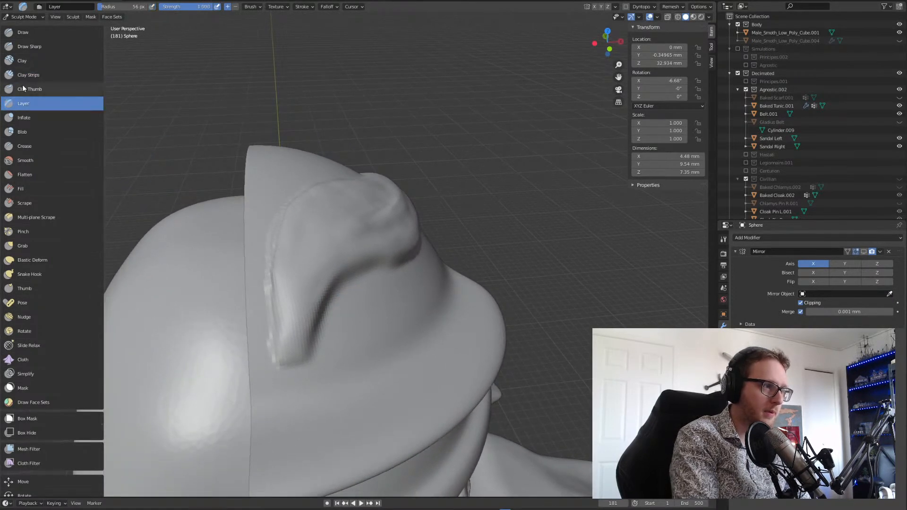
{"action": "left_click", "coordinate": [49, 144]}
{"action": "mouse_move", "coordinate": [254, 244]}
{"action": "middle_mouse_down"}
{"action": "mouse_move", "coordinate": [278, 263]}
{"action": "mouse_move", "coordinate": [272, 303]}
{"action": "middle_mouse_up"}
{"action": "mouse_move", "coordinate": [273, 303]}
{"action": "left_mouse_down"}
{"action": "mouse_move", "coordinate": [257, 270]}
{"action": "mouse_move", "coordinate": [286, 347]}
{"action": "left_mouse_up"}
{"action": "key", "text": "ctrl+z"}
{"action": "key", "text": "ctrl+z"}
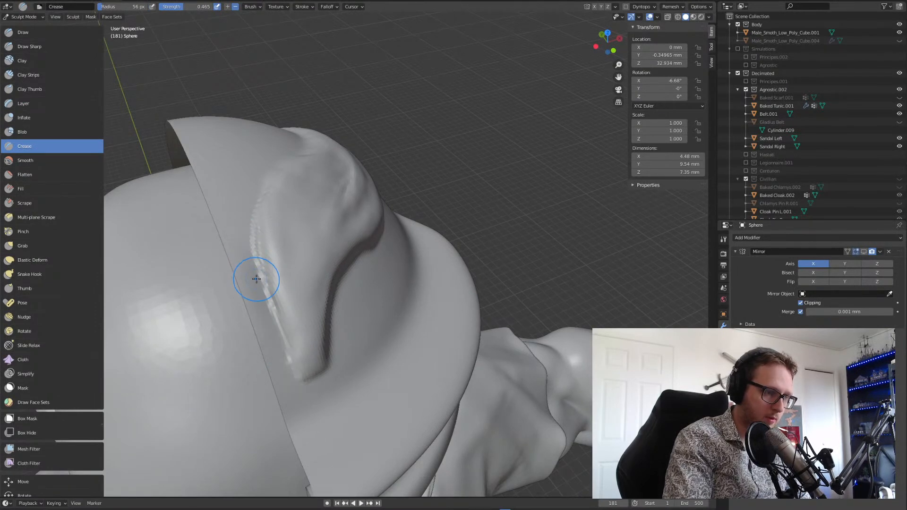
{"action": "key", "text": "f"}
{"action": "left_click", "coordinate": [239, 270]}
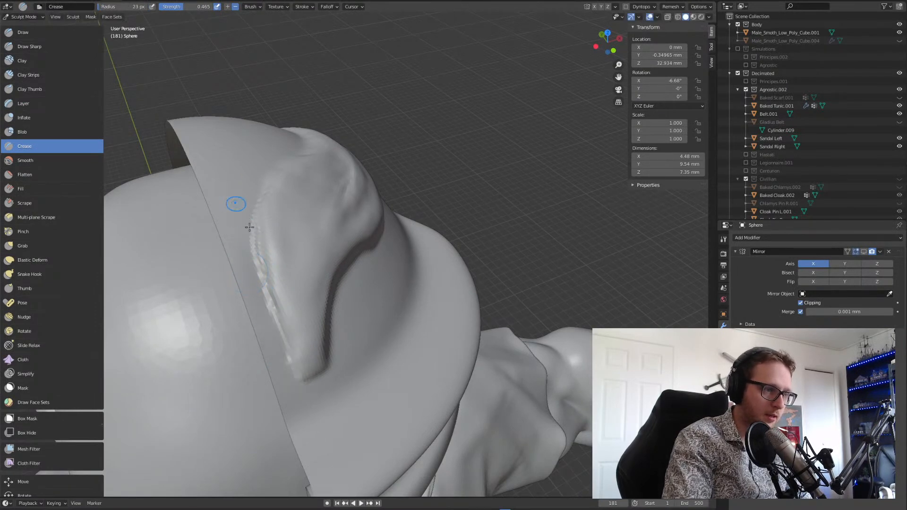
{"action": "left_click_drag", "start_coordinate": [256, 257], "coordinate": [300, 378]}
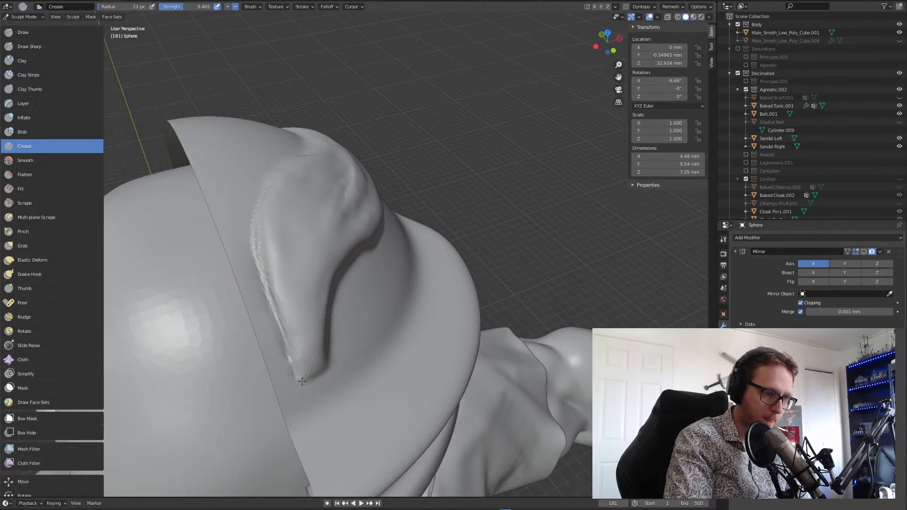
- Crease the eyebrow's lower edge from the front end along the side of the dome to the rear tip
{"action": "middle_click_drag", "start_coordinate": [334, 326], "coordinate": [324, 370]}
{"action": "mouse_move", "coordinate": [350, 337]}
{"action": "left_mouse_down"}
{"action": "mouse_move", "coordinate": [378, 302]}
{"action": "mouse_move", "coordinate": [435, 276]}
{"action": "left_mouse_up"}
{"action": "middle_click_drag", "start_coordinate": [464, 265], "coordinate": [350, 264]}
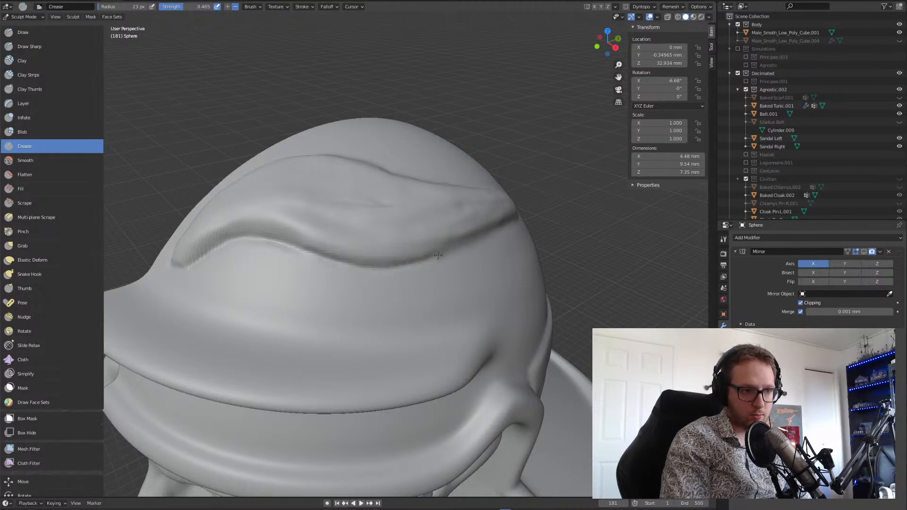
{"action": "middle_click_drag", "start_coordinate": [551, 190], "coordinate": [358, 213]}
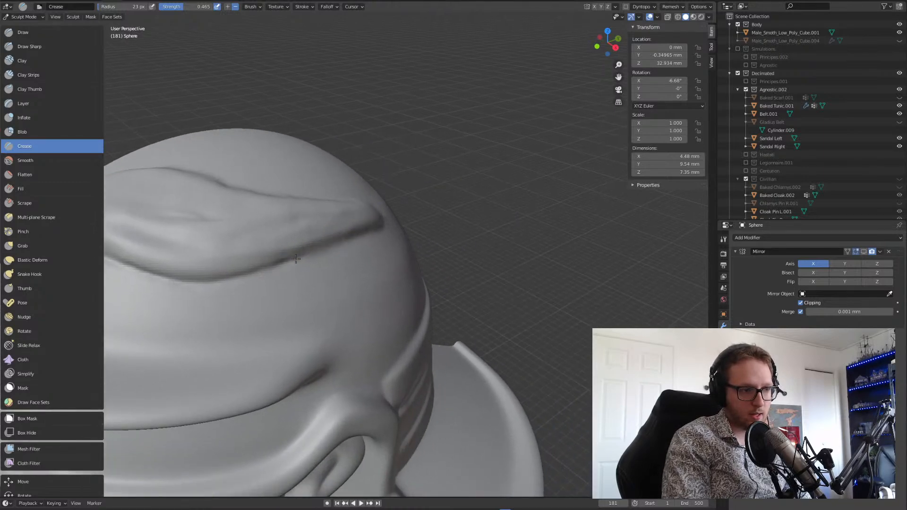
{"action": "middle_click_drag", "start_coordinate": [433, 157], "coordinate": [415, 251]}
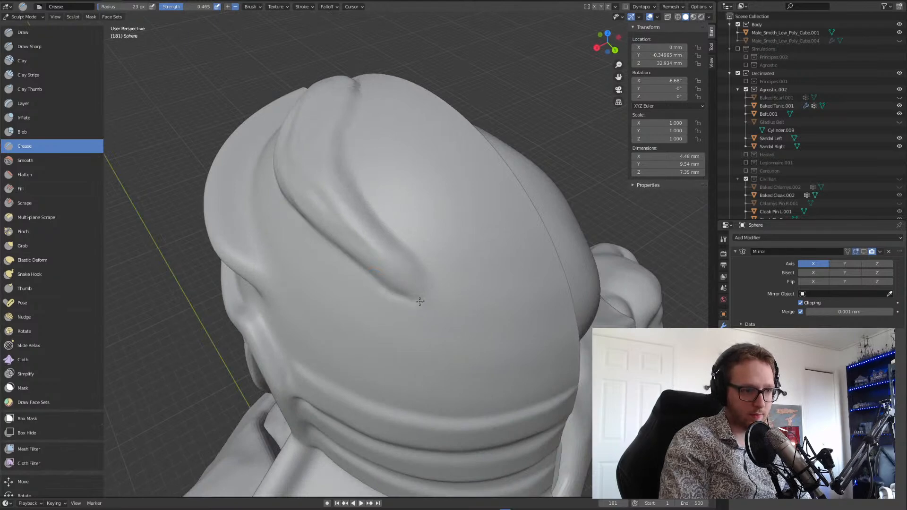
- Crease the eyebrow's upper edge from the rear tip along the dome to the front end beside the centre line
{"action": "mouse_move", "coordinate": [425, 215]}
{"action": "middle_mouse_down"}
{"action": "mouse_move", "coordinate": [405, 243]}
{"action": "mouse_move", "coordinate": [438, 286]}
{"action": "middle_mouse_up"}
{"action": "mouse_move", "coordinate": [403, 179]}
{"action": "middle_mouse_down", "text": "shift"}
{"action": "mouse_move", "coordinate": [421, 237]}
{"action": "mouse_move", "coordinate": [389, 361]}
{"action": "middle_mouse_up", "text": "shift"}
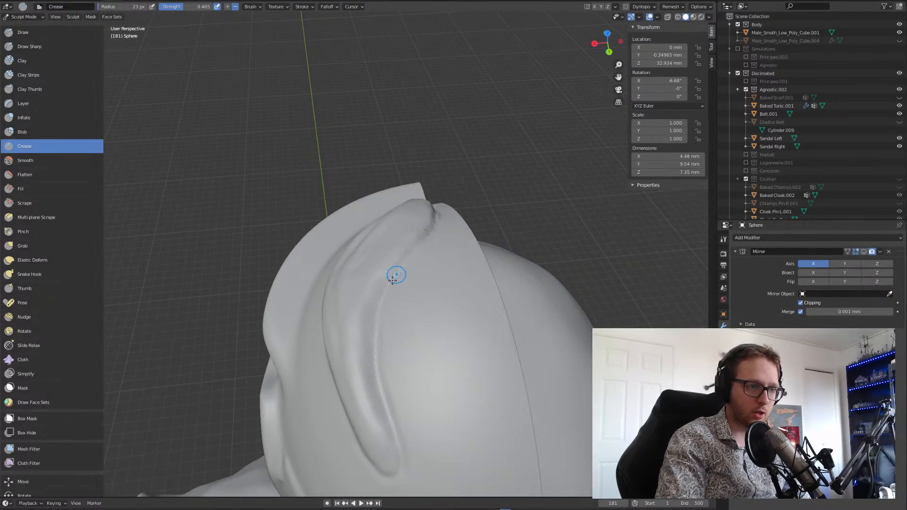
{"action": "mouse_move", "coordinate": [459, 180]}
{"action": "middle_mouse_down"}
{"action": "mouse_move", "coordinate": [411, 166]}
{"action": "mouse_move", "coordinate": [426, 240]}
{"action": "middle_mouse_up"}
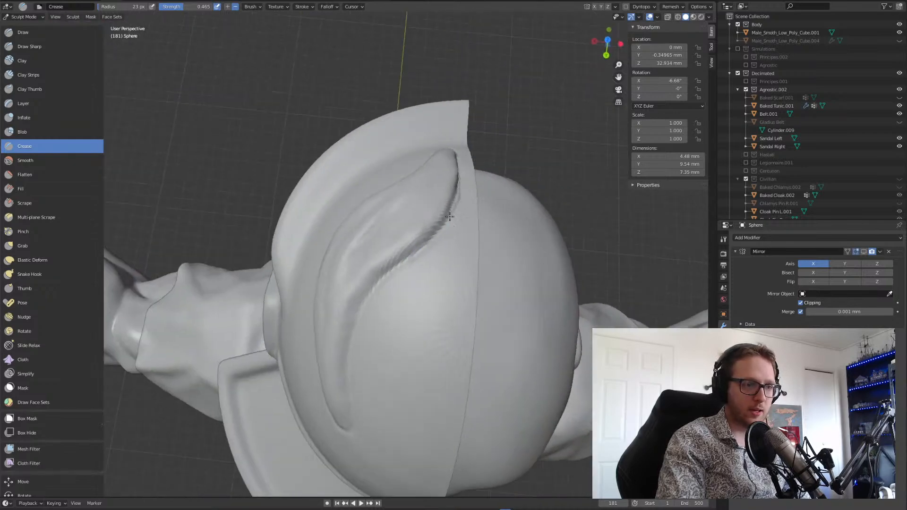
{"action": "mouse_move", "coordinate": [455, 163]}
{"action": "middle_mouse_down"}
{"action": "mouse_move", "coordinate": [461, 172]}
{"action": "mouse_move", "coordinate": [361, 257]}
{"action": "mouse_move", "coordinate": [496, 197]}
{"action": "mouse_move", "coordinate": [533, 194]}
{"action": "mouse_move", "coordinate": [341, 293]}
{"action": "middle_mouse_up"}
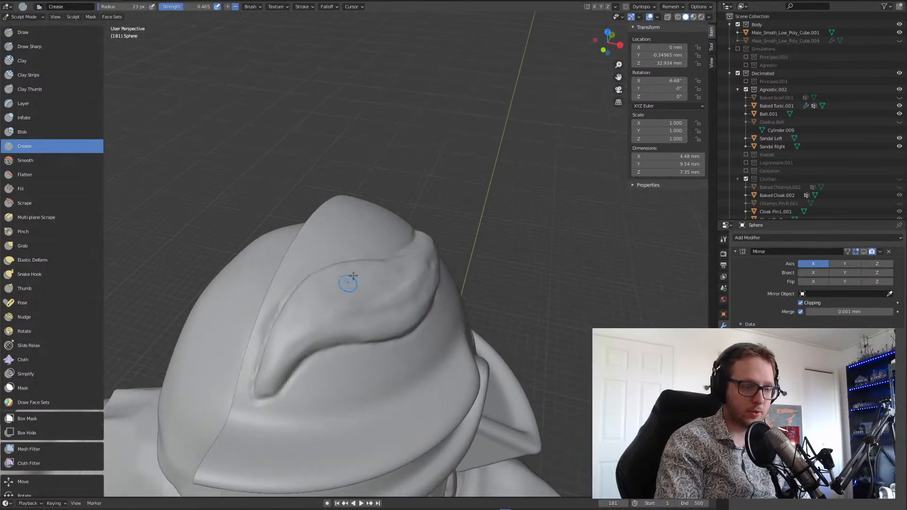
- Carve broad lengthwise grooves into the eyebrow's surface from the front end backward using the Crease brush at a 48 px radius
{"action": "key", "text": "f"}
{"action": "left_click", "coordinate": [303, 330]}
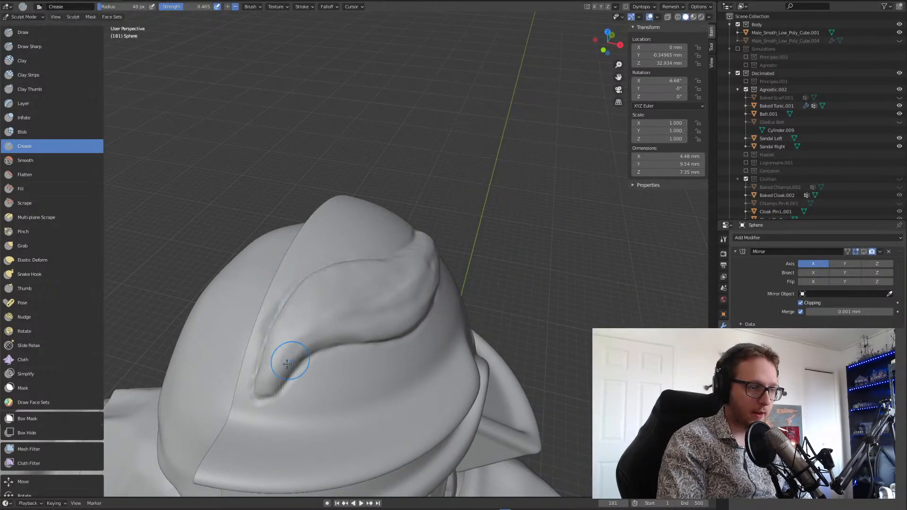
{"action": "mouse_move", "coordinate": [269, 382]}
{"action": "left_mouse_down"}
{"action": "mouse_move", "coordinate": [288, 320]}
{"action": "mouse_move", "coordinate": [329, 278]}
{"action": "left_mouse_up"}
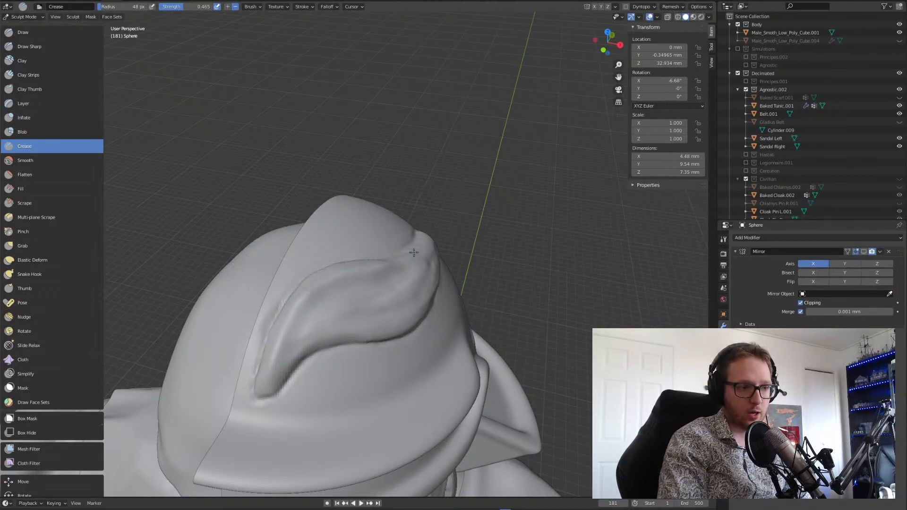
{"action": "middle_click_drag", "start_coordinate": [424, 208], "coordinate": [196, 320]}
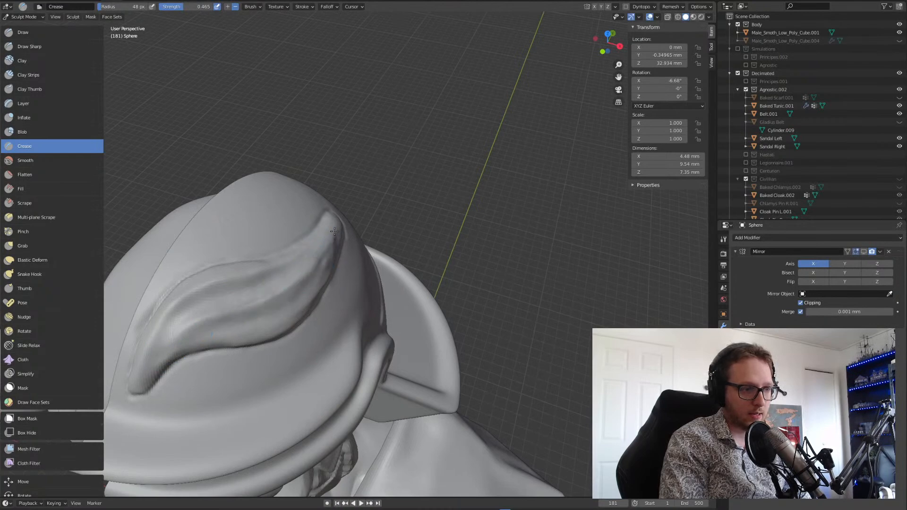
{"action": "middle_click_drag", "start_coordinate": [213, 358], "coordinate": [188, 324]}
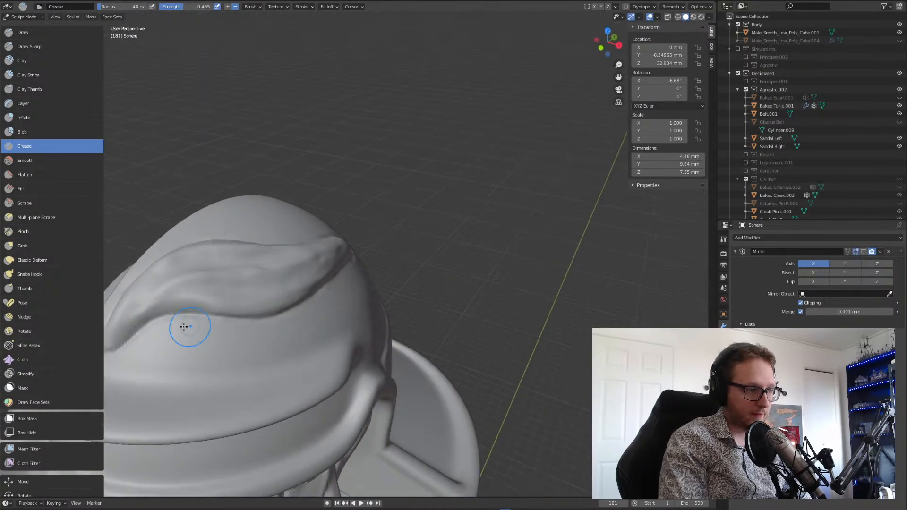
- Carve finer hair-like grooves along the eyebrow toward its rear tip with the Crease brush at a 34 px radius
{"action": "key", "text": "f"}
{"action": "left_click", "coordinate": [118, 327]}
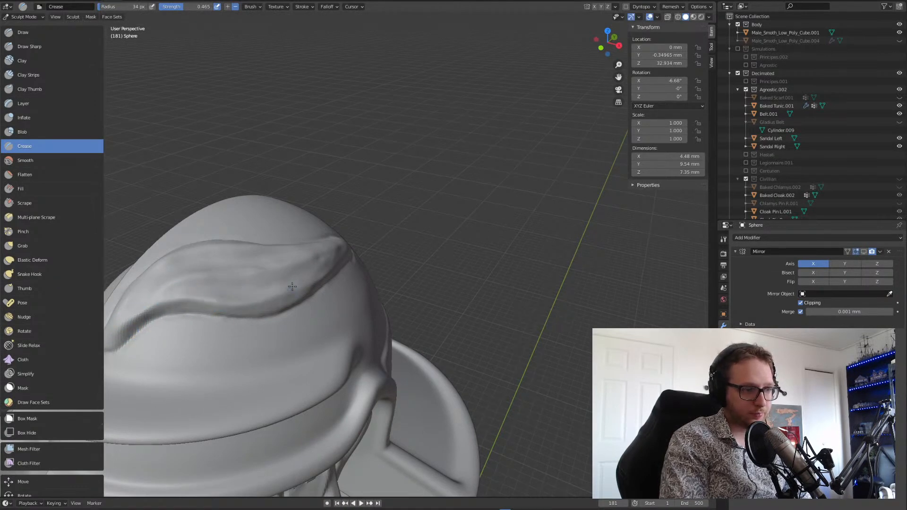
{"action": "mouse_move", "coordinate": [368, 211]}
{"action": "middle_mouse_down"}
{"action": "mouse_move", "coordinate": [253, 299]}
{"action": "mouse_move", "coordinate": [250, 316]}
{"action": "mouse_move", "coordinate": [249, 304]}
{"action": "mouse_move", "coordinate": [283, 276]}
{"action": "middle_mouse_up"}
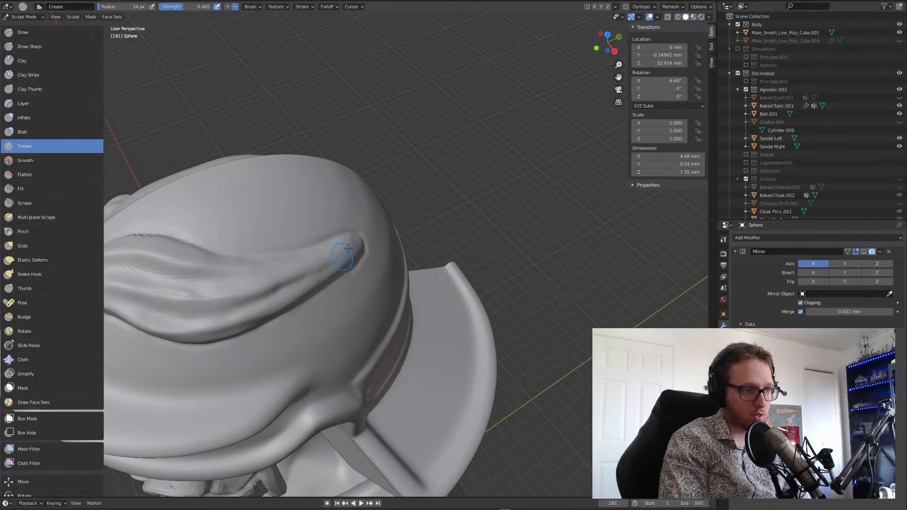
{"action": "middle_click_drag", "start_coordinate": [281, 270], "coordinate": [232, 306]}
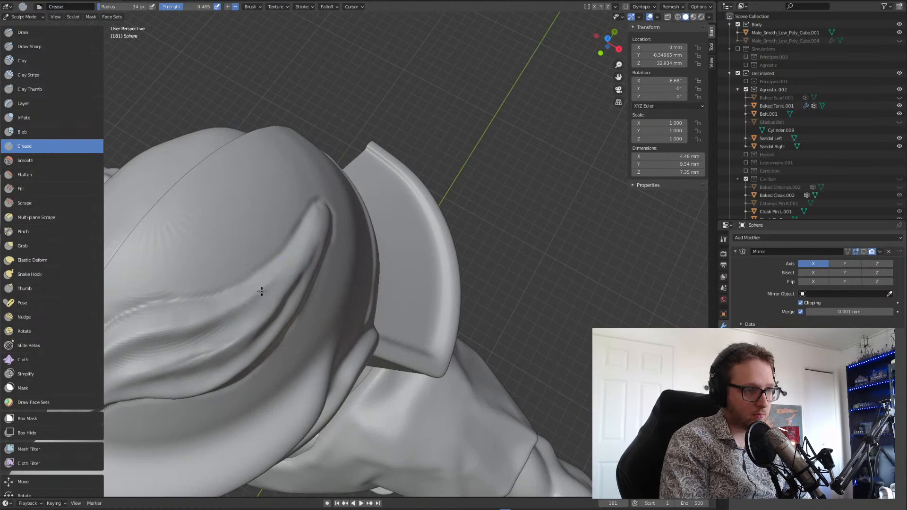
{"action": "mouse_move", "coordinate": [232, 311]}
{"action": "left_mouse_down"}
{"action": "mouse_move", "coordinate": [306, 253]}
{"action": "mouse_move", "coordinate": [300, 244]}
{"action": "left_mouse_up"}
{"action": "left_click_drag", "start_coordinate": [282, 292], "coordinate": [310, 251]}
{"action": "left_click_drag", "start_coordinate": [259, 301], "coordinate": [295, 267]}
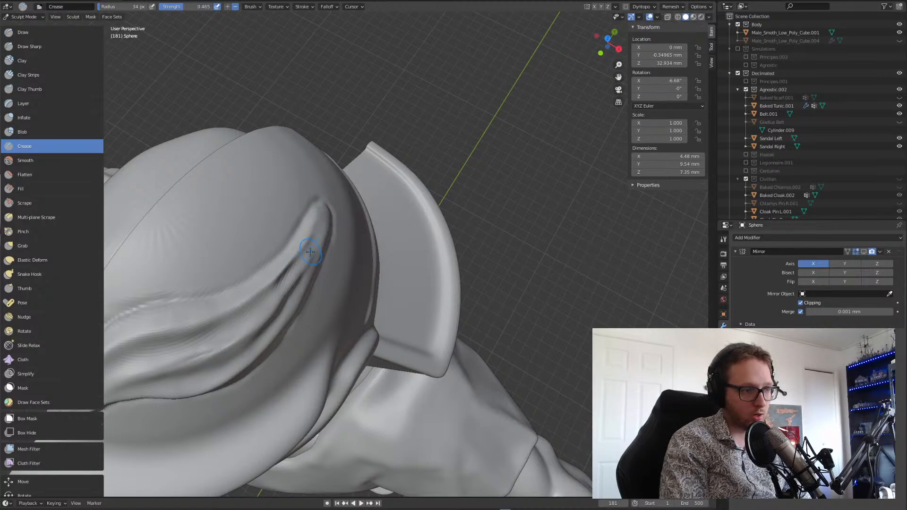
{"action": "middle_click_drag", "start_coordinate": [320, 230], "coordinate": [259, 264]}
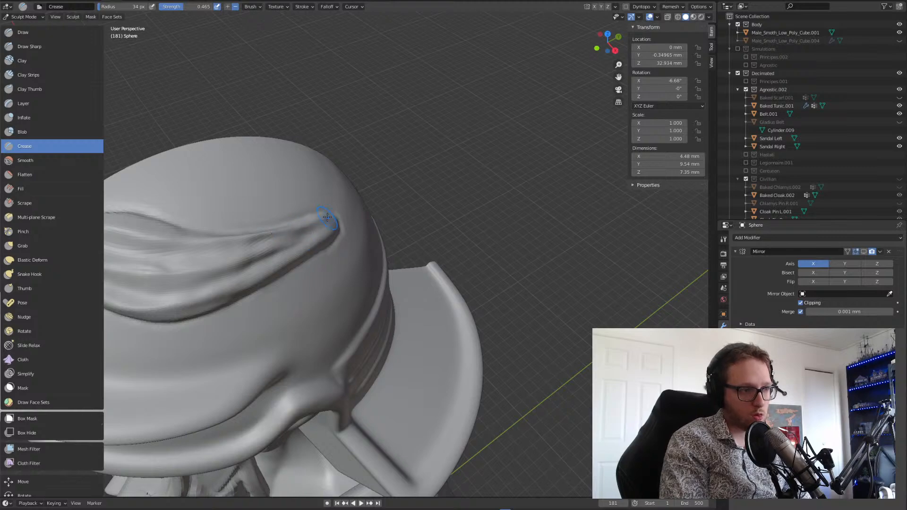
- Deepen the grooves between the raised bands across the back of the helmet with Crease strokes from side to centre line
{"action": "mouse_move", "coordinate": [307, 214]}
{"action": "middle_mouse_down"}
{"action": "mouse_move", "coordinate": [284, 227]}
{"action": "mouse_move", "coordinate": [324, 206]}
{"action": "mouse_move", "coordinate": [318, 198]}
{"action": "mouse_move", "coordinate": [260, 259]}
{"action": "mouse_move", "coordinate": [354, 286]}
{"action": "mouse_move", "coordinate": [279, 281]}
{"action": "mouse_move", "coordinate": [221, 243]}
{"action": "mouse_move", "coordinate": [293, 253]}
{"action": "mouse_move", "coordinate": [354, 197]}
{"action": "mouse_move", "coordinate": [247, 202]}
{"action": "mouse_move", "coordinate": [304, 188]}
{"action": "mouse_move", "coordinate": [283, 226]}
{"action": "mouse_move", "coordinate": [285, 280]}
{"action": "middle_mouse_up"}
{"action": "scroll", "coordinate": [298, 231], "scroll_direction": "down", "scroll_amount": 1}
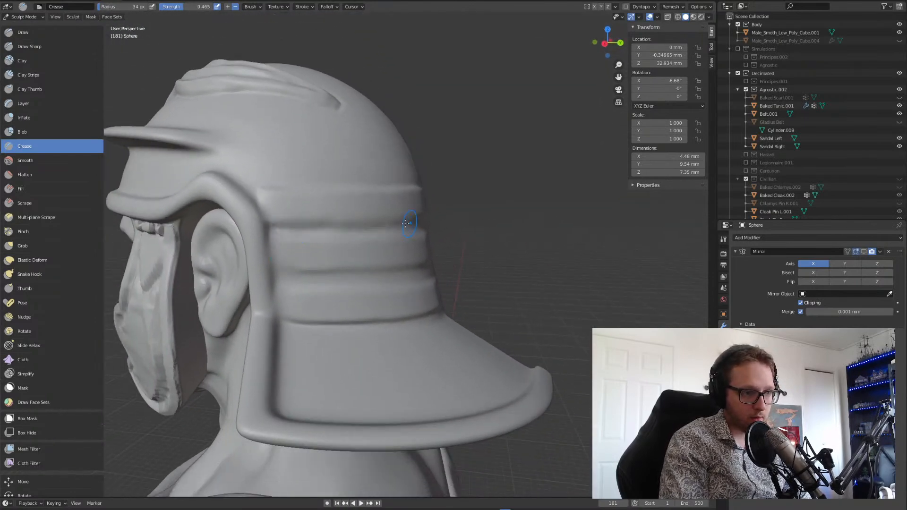
{"action": "mouse_move", "coordinate": [428, 220]}
{"action": "middle_mouse_down"}
{"action": "mouse_move", "coordinate": [376, 188]}
{"action": "mouse_move", "coordinate": [474, 200]}
{"action": "mouse_move", "coordinate": [486, 178]}
{"action": "mouse_move", "coordinate": [362, 233]}
{"action": "middle_mouse_up"}
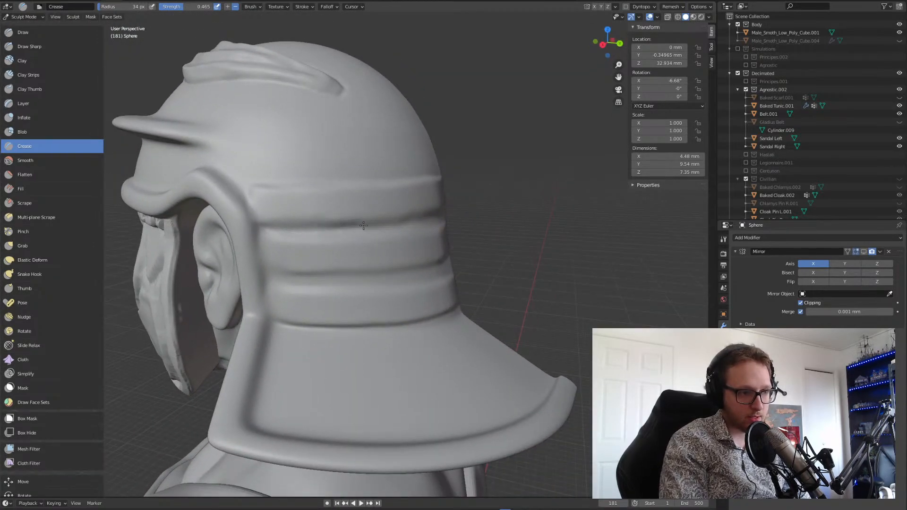
{"action": "mouse_move", "coordinate": [444, 216]}
{"action": "middle_mouse_down"}
{"action": "mouse_move", "coordinate": [428, 208]}
{"action": "mouse_move", "coordinate": [459, 216]}
{"action": "middle_mouse_up"}
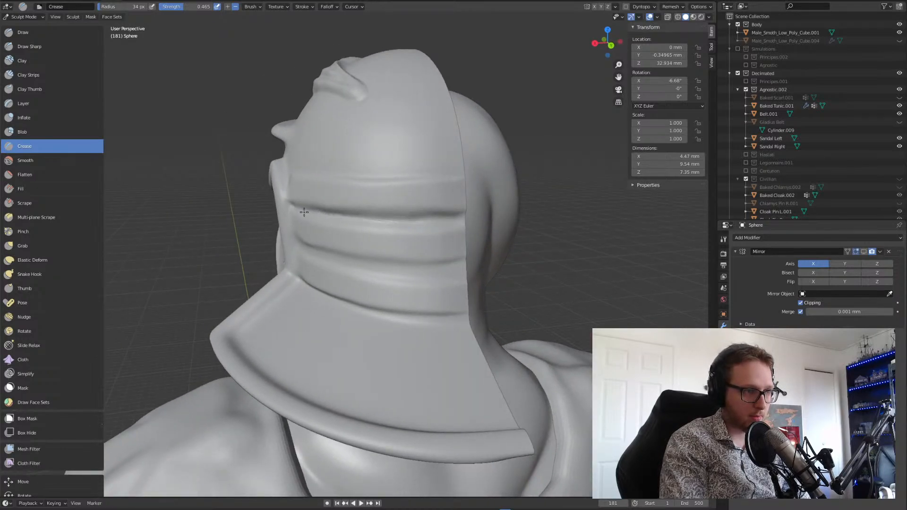
{"action": "middle_click_drag", "start_coordinate": [323, 199], "coordinate": [374, 212]}
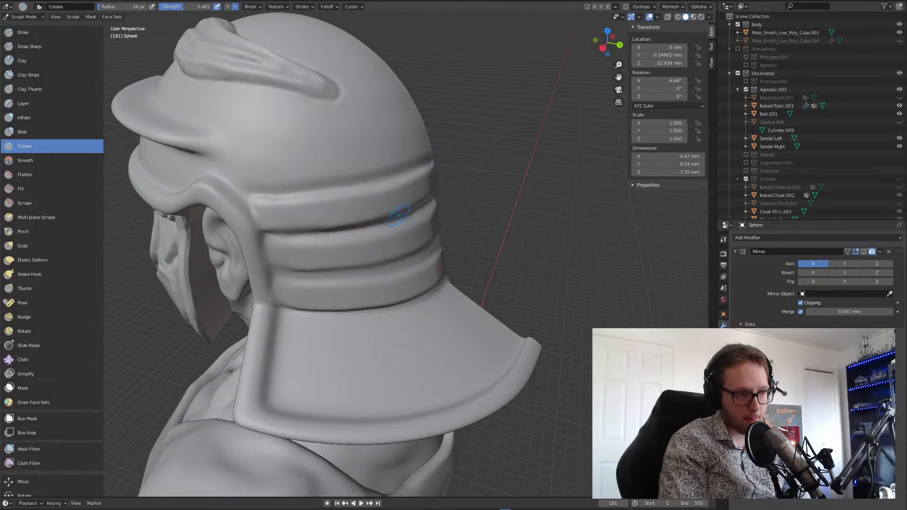
{"action": "middle_click_drag", "start_coordinate": [401, 214], "coordinate": [364, 202]}
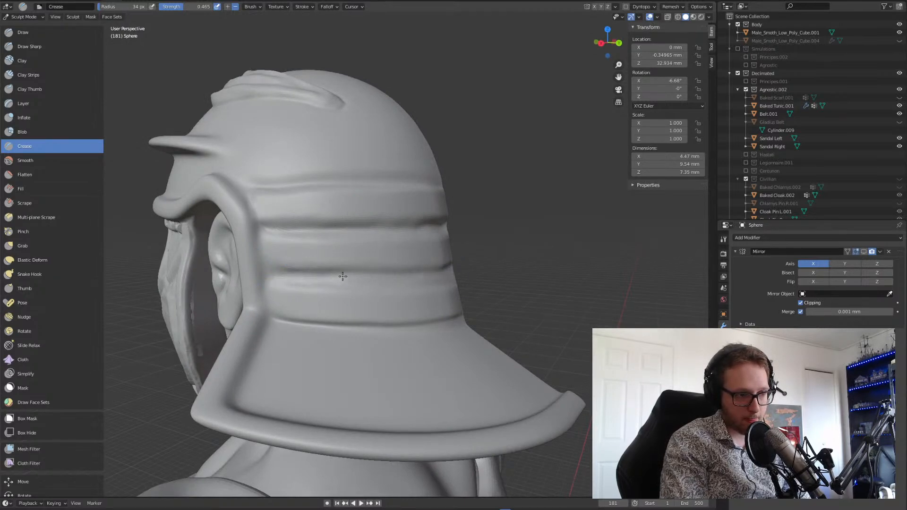
- Crease the lower edge of the bottom band where it meets the flared neck guard, from the side to the centre line
{"action": "middle_click_drag", "start_coordinate": [456, 256], "coordinate": [482, 289]}
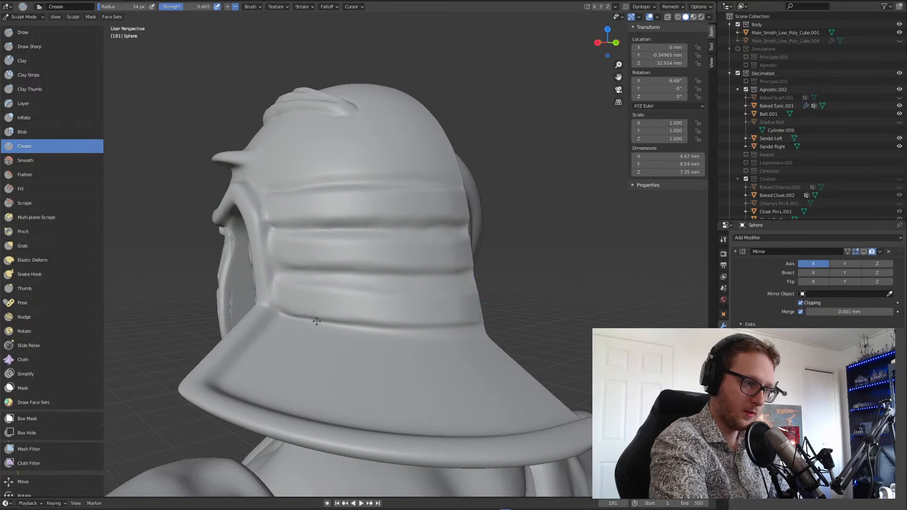
{"action": "left_click_drag", "start_coordinate": [384, 330], "coordinate": [414, 327]}
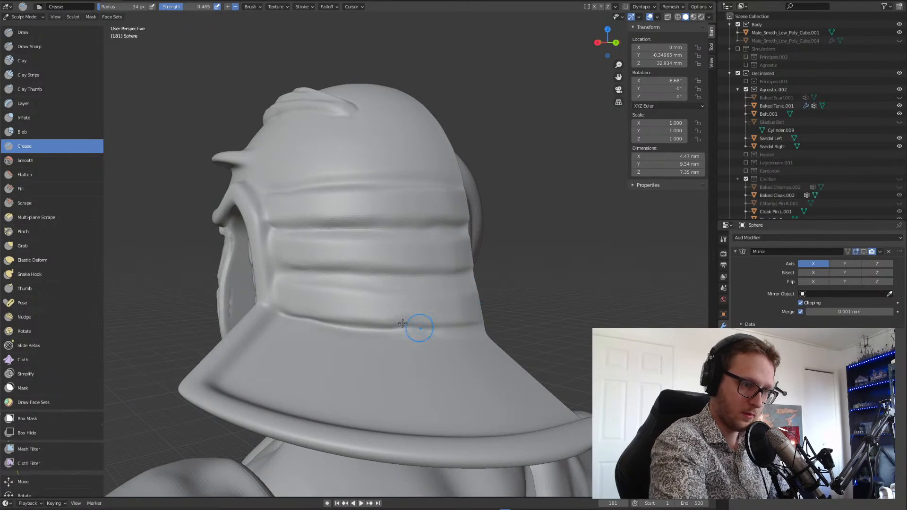
{"action": "middle_click_drag", "start_coordinate": [348, 348], "coordinate": [284, 314]}
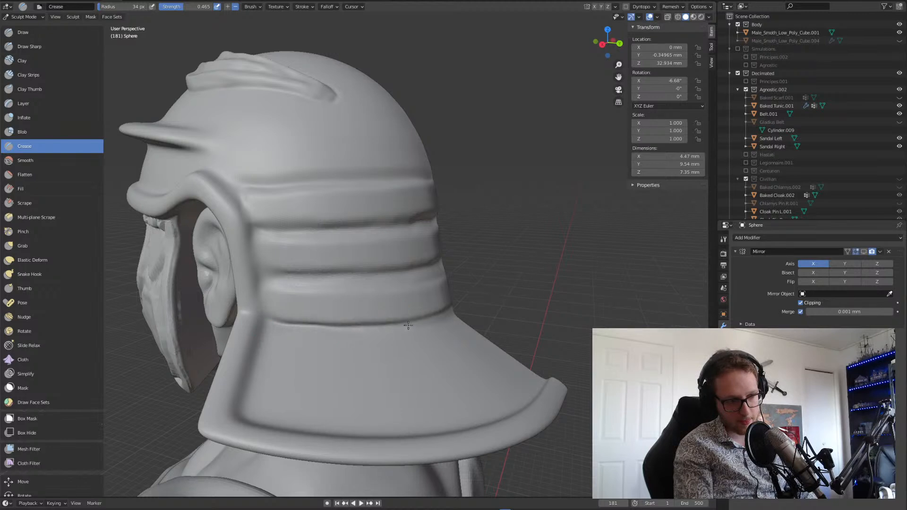
{"action": "mouse_move", "coordinate": [459, 301]}
{"action": "middle_mouse_down"}
{"action": "mouse_move", "coordinate": [398, 239]}
{"action": "mouse_move", "coordinate": [461, 324]}
{"action": "middle_mouse_up"}
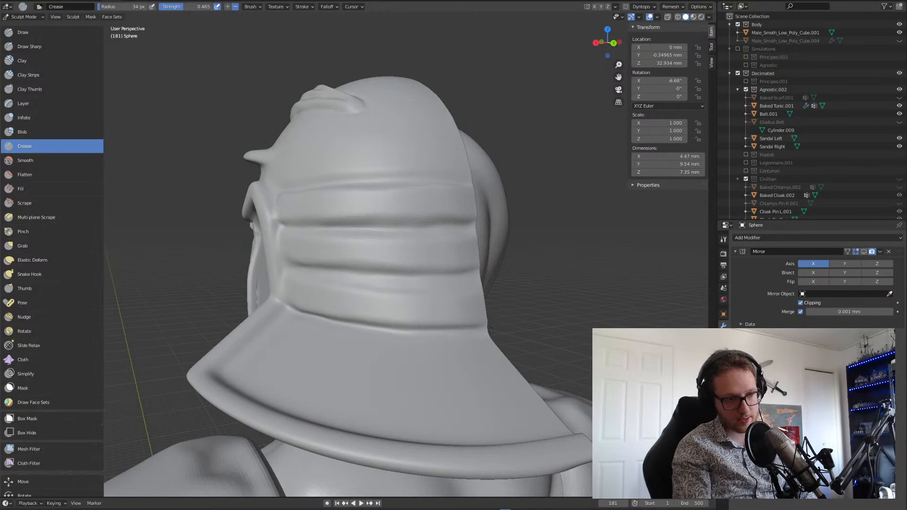
- Enable Dyntopo for the helmet and accept the vertex data warning, with the cheek guard in view
{"action": "middle_click_drag", "start_coordinate": [372, 189], "coordinate": [458, 224]}
{"action": "mouse_move", "coordinate": [359, 228]}
{"action": "middle_mouse_down"}
{"action": "mouse_move", "coordinate": [324, 249]}
{"action": "mouse_move", "coordinate": [367, 234]}
{"action": "middle_mouse_up"}
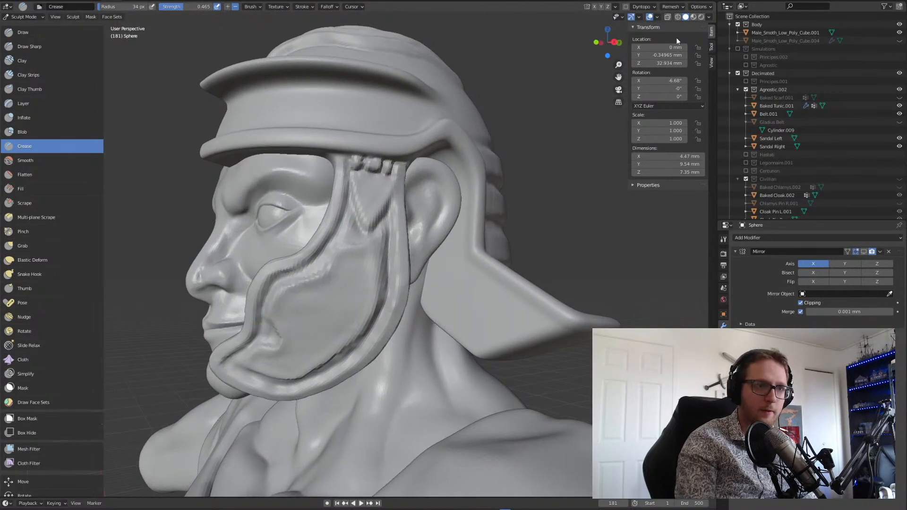
{"action": "left_click", "coordinate": [627, 6]}
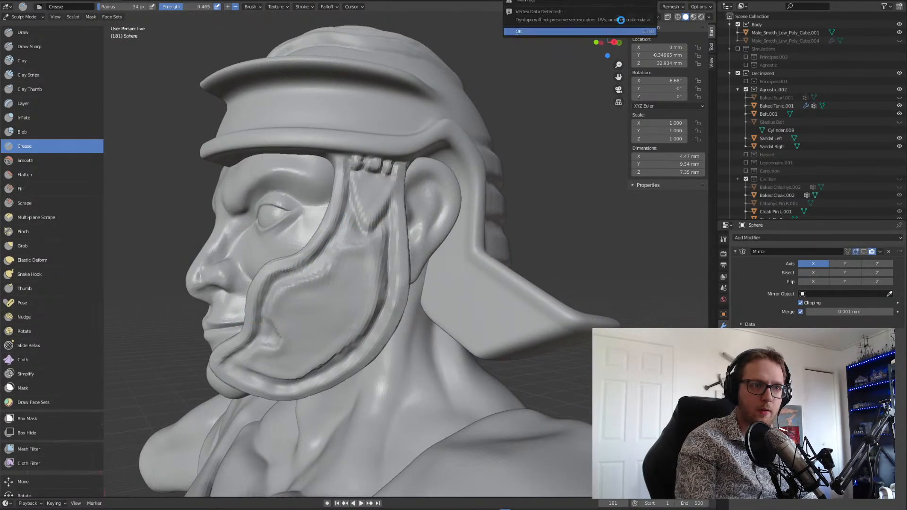
{"action": "left_click", "coordinate": [613, 32]}
{"action": "left_click", "coordinate": [612, 32]}
- Crease the front contour of the cheek guard's inner relief from the chin corner up to the triangular shape below the hinge
{"action": "mouse_move", "coordinate": [460, 117]}
{"action": "middle_mouse_down"}
{"action": "mouse_move", "coordinate": [448, 257]}
{"action": "mouse_move", "coordinate": [460, 170]}
{"action": "mouse_move", "coordinate": [381, 220]}
{"action": "mouse_move", "coordinate": [385, 190]}
{"action": "mouse_move", "coordinate": [324, 209]}
{"action": "mouse_move", "coordinate": [339, 197]}
{"action": "middle_mouse_up"}
{"action": "scroll", "coordinate": [381, 220], "scroll_direction": "up", "scroll_amount": 8}
{"action": "scroll", "coordinate": [381, 220], "scroll_direction": "down", "scroll_amount": 1}
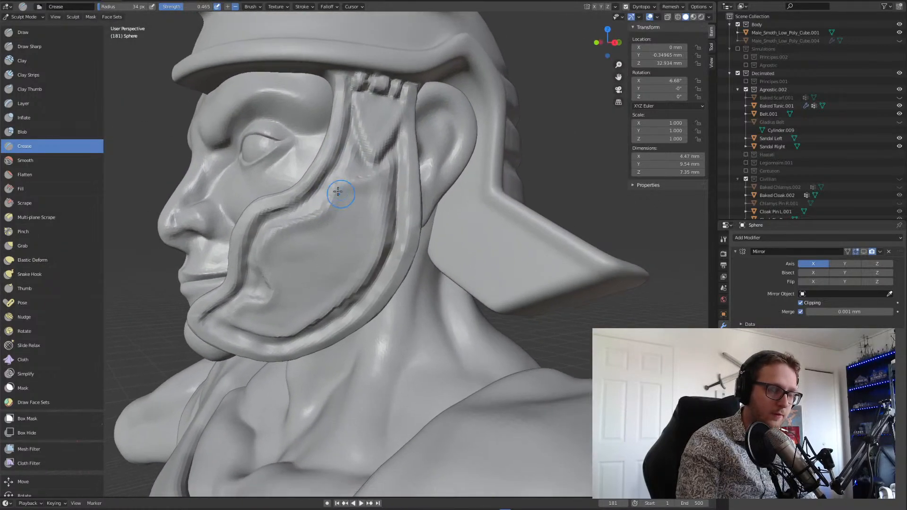
{"action": "left_click", "coordinate": [642, 6]}
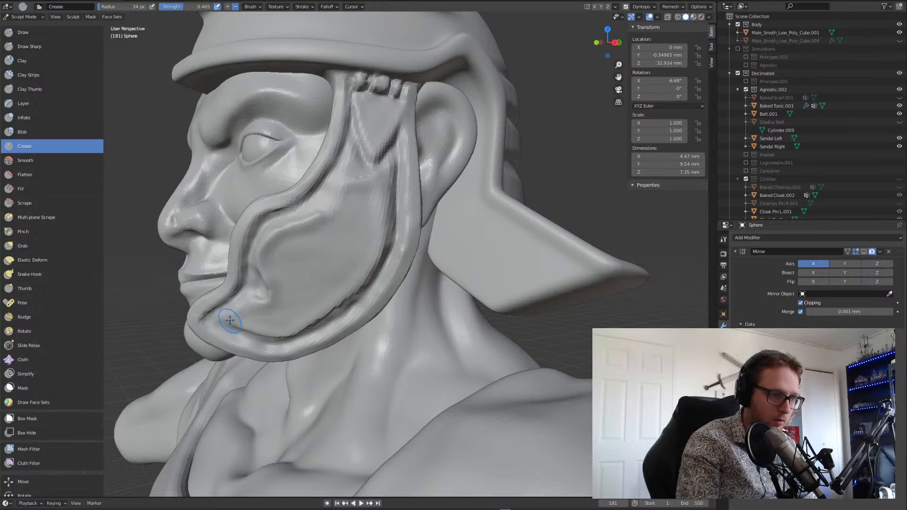
{"action": "left_click_drag", "start_coordinate": [260, 303], "coordinate": [270, 288]}
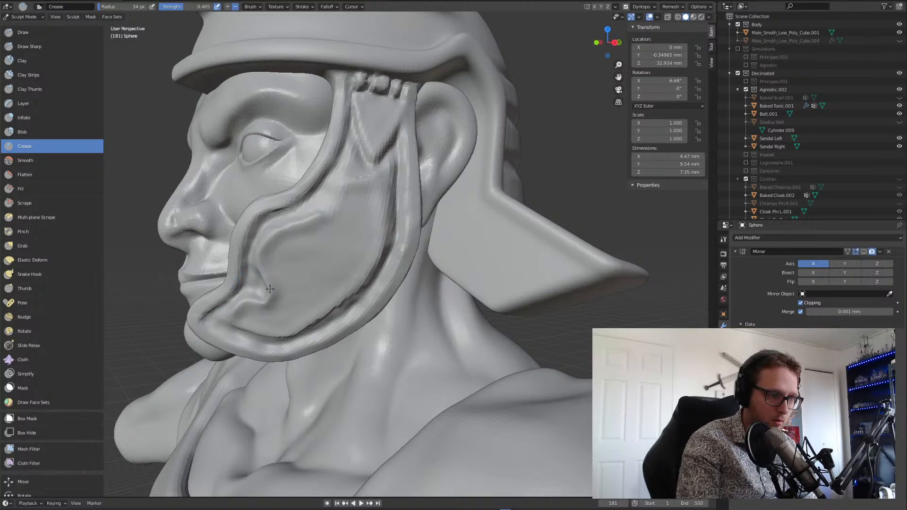
{"action": "mouse_move", "coordinate": [292, 234]}
{"action": "left_mouse_down"}
{"action": "mouse_move", "coordinate": [353, 189]}
{"action": "mouse_move", "coordinate": [355, 163]}
{"action": "left_mouse_up"}
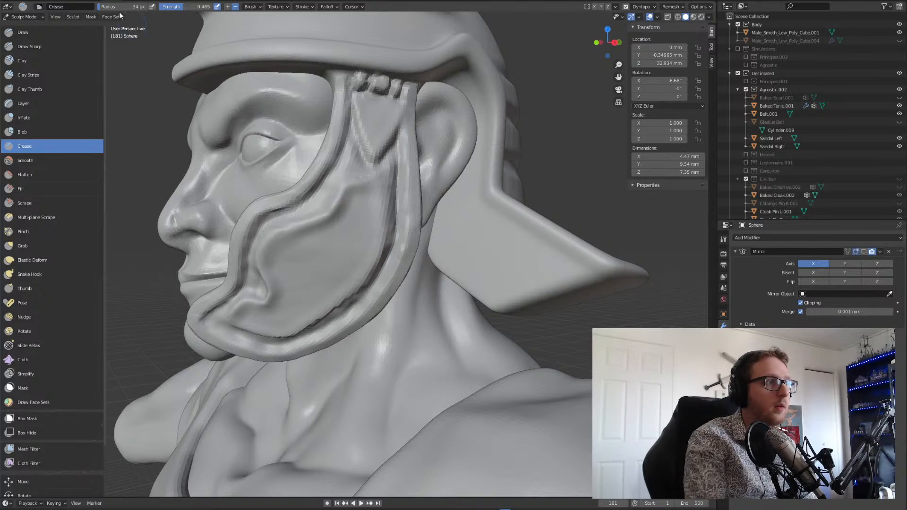
- Build up the V-shaped ridges on the upper cheek guard below the hinge using the Draw brush at strength 0.530
{"action": "left_click", "coordinate": [30, 32]}
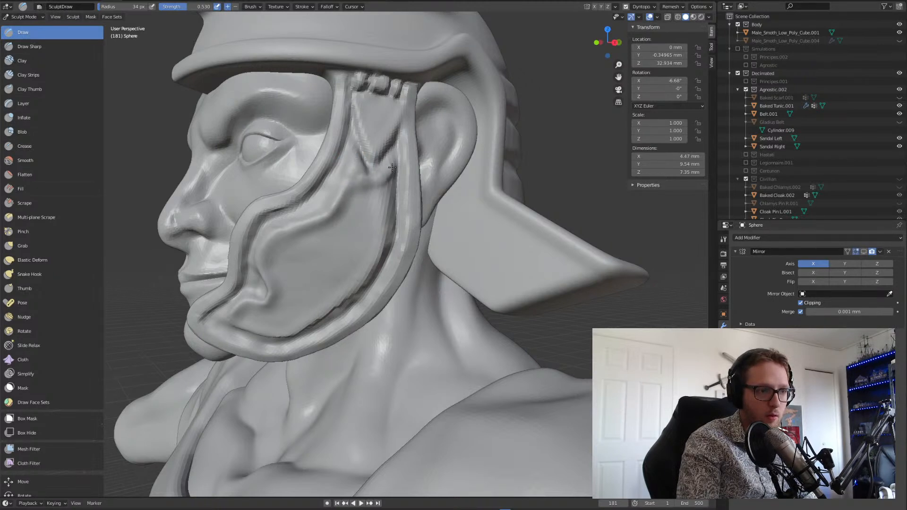
{"action": "middle_click_drag", "start_coordinate": [318, 195], "coordinate": [355, 193]}
{"action": "middle_click_drag", "start_coordinate": [360, 156], "coordinate": [355, 192]}
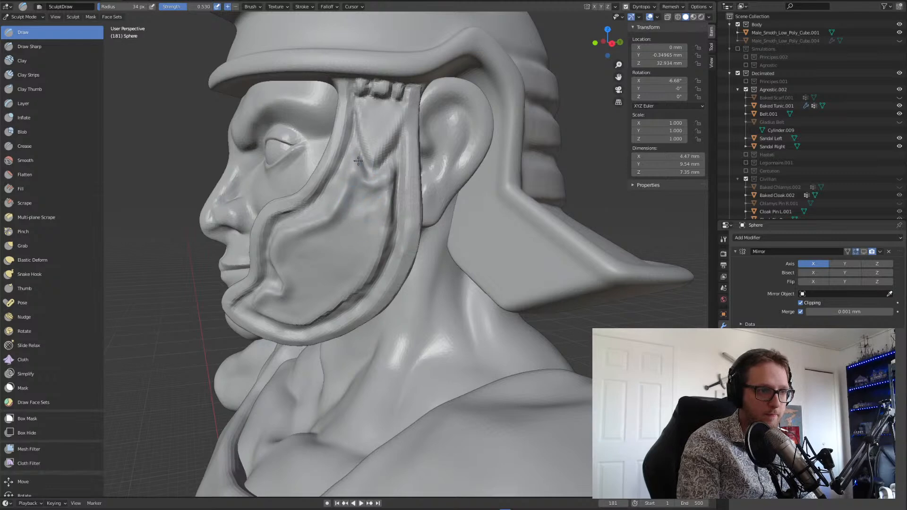
{"action": "middle_click_drag", "start_coordinate": [356, 199], "coordinate": [358, 156]}
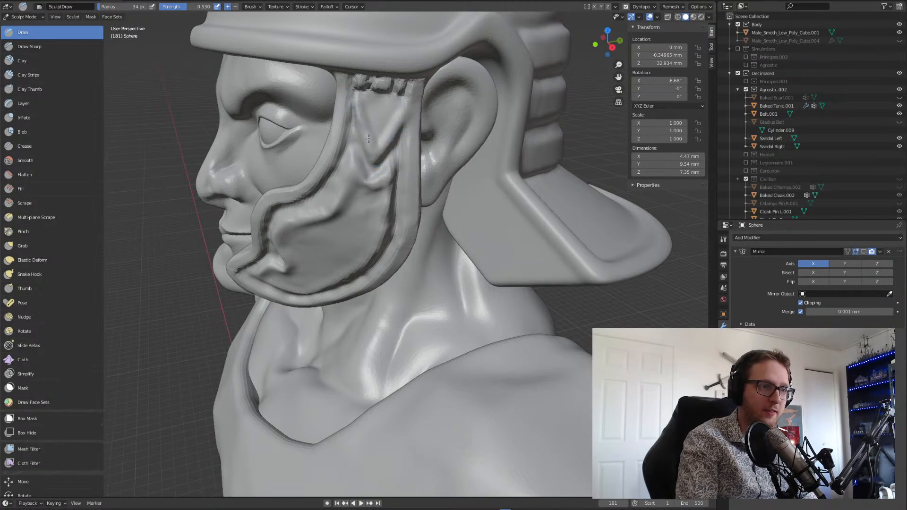
{"action": "mouse_move", "coordinate": [361, 96]}
{"action": "middle_mouse_down"}
{"action": "mouse_move", "coordinate": [355, 83]}
{"action": "mouse_move", "coordinate": [367, 63]}
{"action": "mouse_move", "coordinate": [352, 157]}
{"action": "mouse_move", "coordinate": [348, 111]}
{"action": "mouse_move", "coordinate": [351, 127]}
{"action": "middle_mouse_up"}
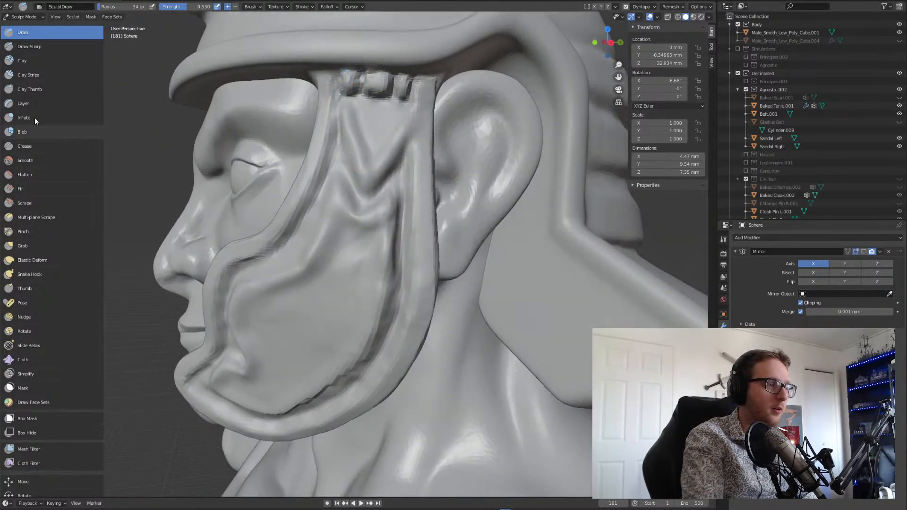
- Crease the groove along the rear side of the V-shaped ridges below the hinge using the Crease brush at strength 0.465
{"action": "left_click", "coordinate": [21, 146]}
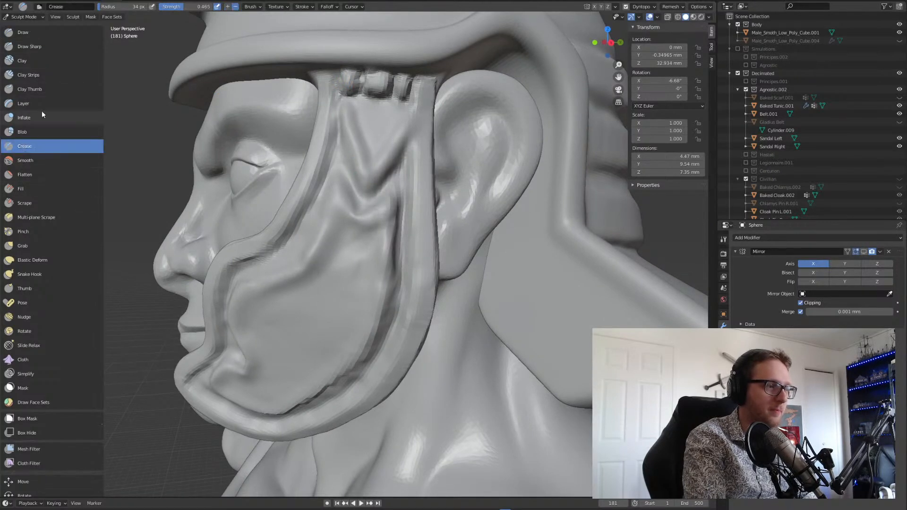
{"action": "mouse_move", "coordinate": [391, 139]}
{"action": "middle_mouse_down"}
{"action": "mouse_move", "coordinate": [345, 143]}
{"action": "mouse_move", "coordinate": [360, 106]}
{"action": "middle_mouse_up"}
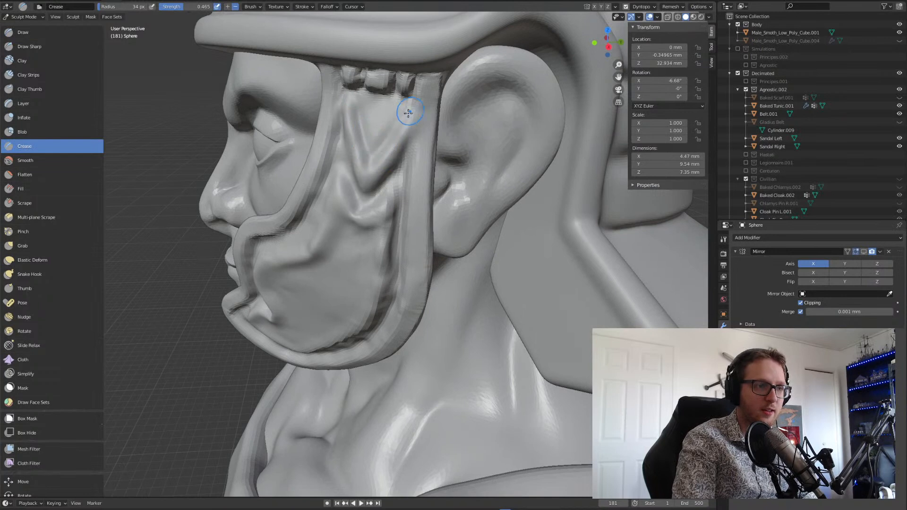
{"action": "left_click_drag", "start_coordinate": [394, 147], "coordinate": [410, 102]}
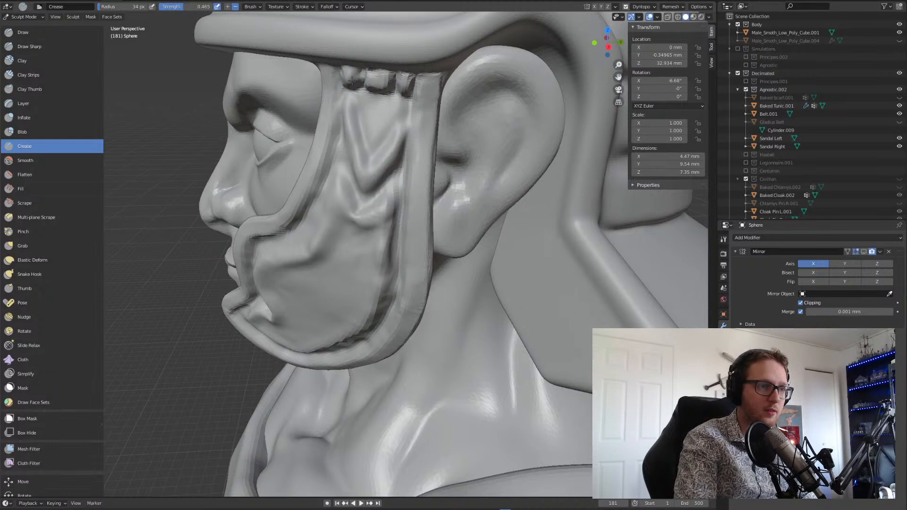
{"action": "mouse_move", "coordinate": [405, 64]}
{"action": "middle_mouse_down"}
{"action": "mouse_move", "coordinate": [406, 34]}
{"action": "mouse_move", "coordinate": [406, 87]}
{"action": "mouse_move", "coordinate": [372, 74]}
{"action": "middle_mouse_up"}
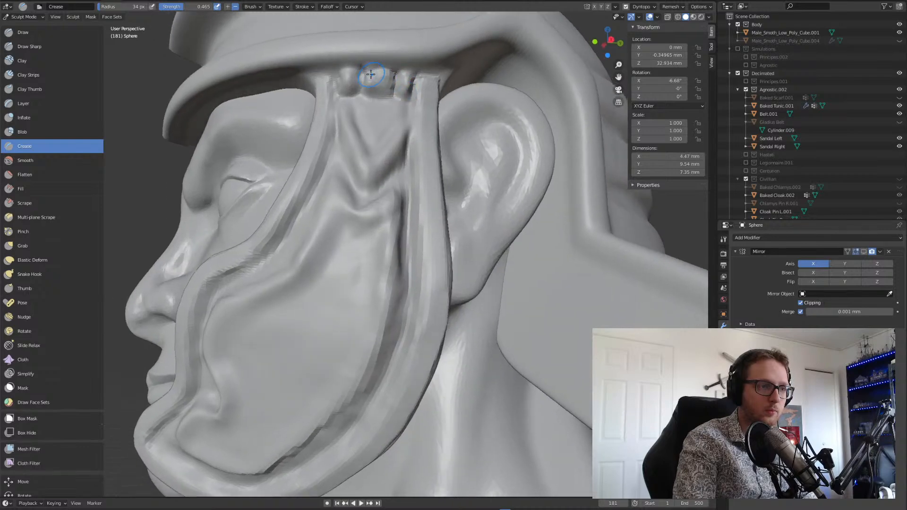
- Smooth the hinge knuckles at the top of the cheek guard with a 61 px brush radius, starting from the Draw brush
{"action": "key", "text": "x"}
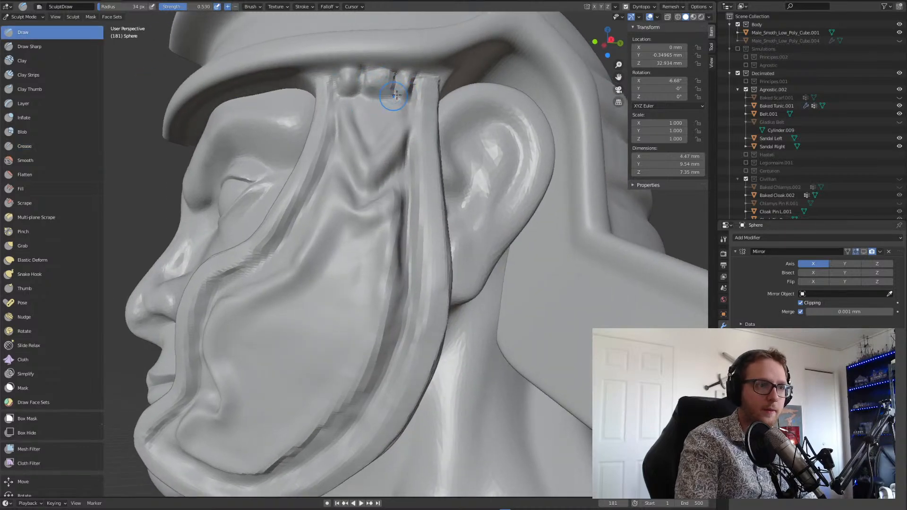
{"action": "mouse_move", "coordinate": [403, 82]}
{"action": "middle_mouse_down"}
{"action": "mouse_move", "coordinate": [364, 76]}
{"action": "mouse_move", "coordinate": [378, 114]}
{"action": "mouse_move", "coordinate": [367, 179]}
{"action": "middle_mouse_up"}
{"action": "key", "text": "f"}
{"action": "left_click", "coordinate": [372, 182]}
{"action": "left_click_drag", "start_coordinate": [372, 182], "coordinate": [373, 180], "text": "shift"}
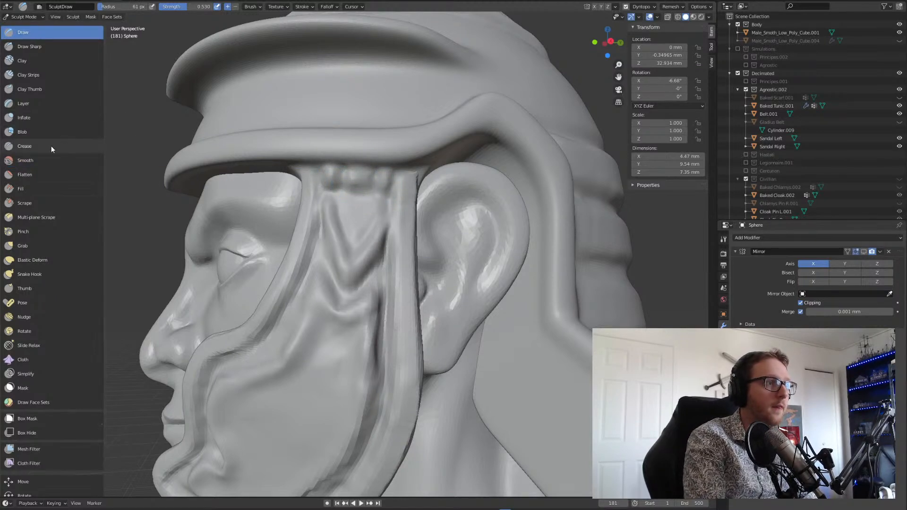
- Outline the three hinge knuckles with the Crease brush at a 25 px radius so each block is separated
{"action": "left_click", "coordinate": [21, 145]}
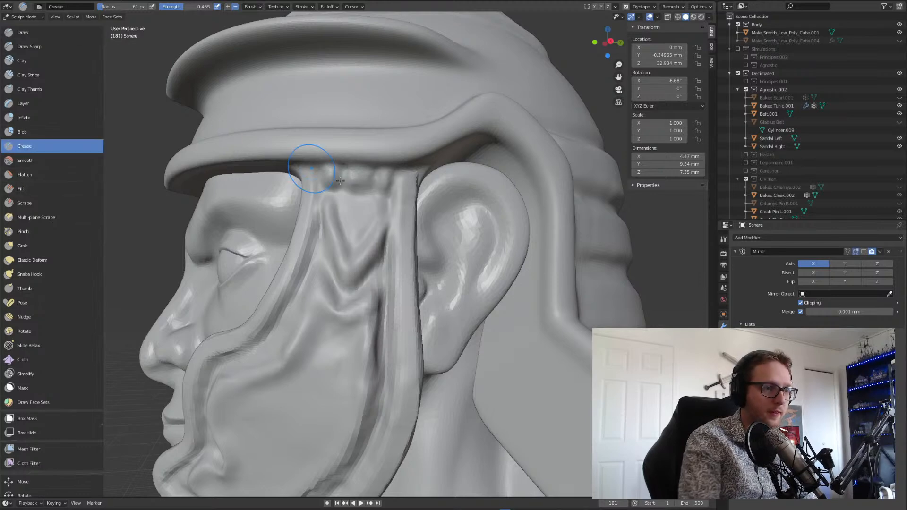
{"action": "scroll", "coordinate": [345, 199], "scroll_direction": "up", "scroll_amount": 5}
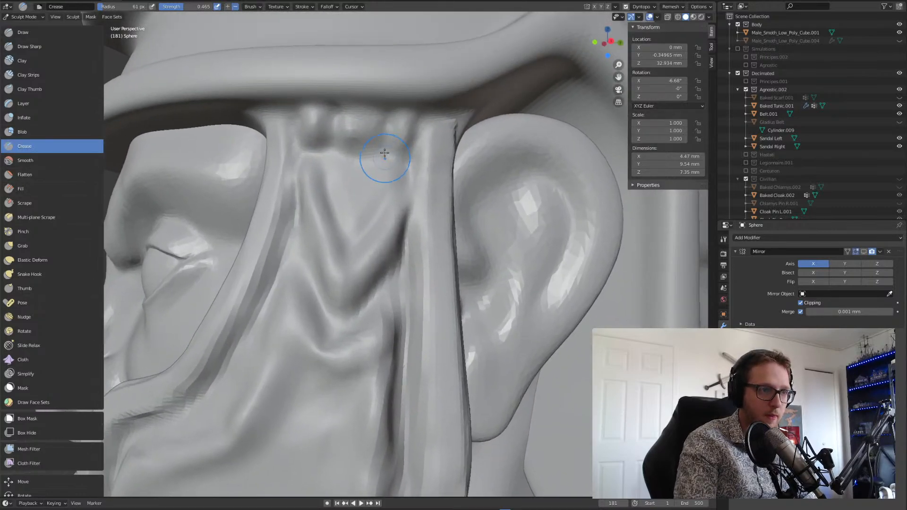
{"action": "key", "text": "f"}
{"action": "left_click", "coordinate": [396, 140]}
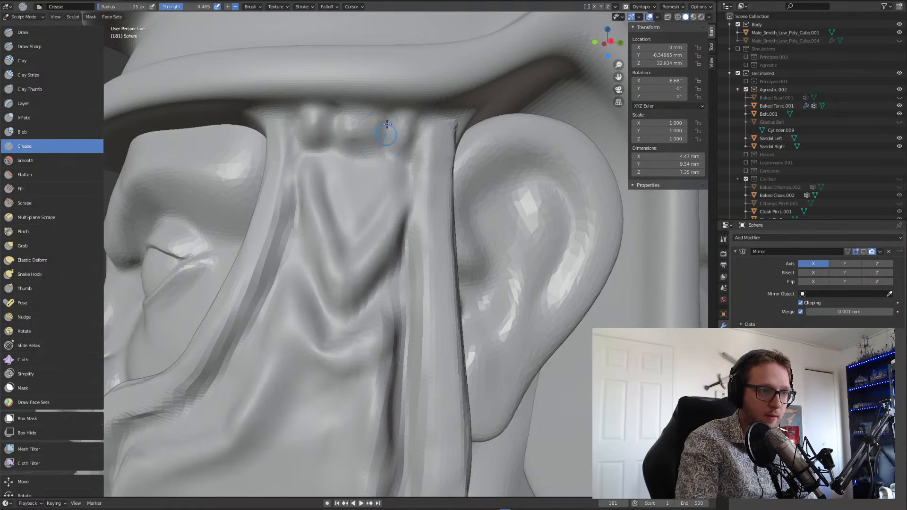
{"action": "left_click_drag", "start_coordinate": [324, 109], "coordinate": [328, 142]}
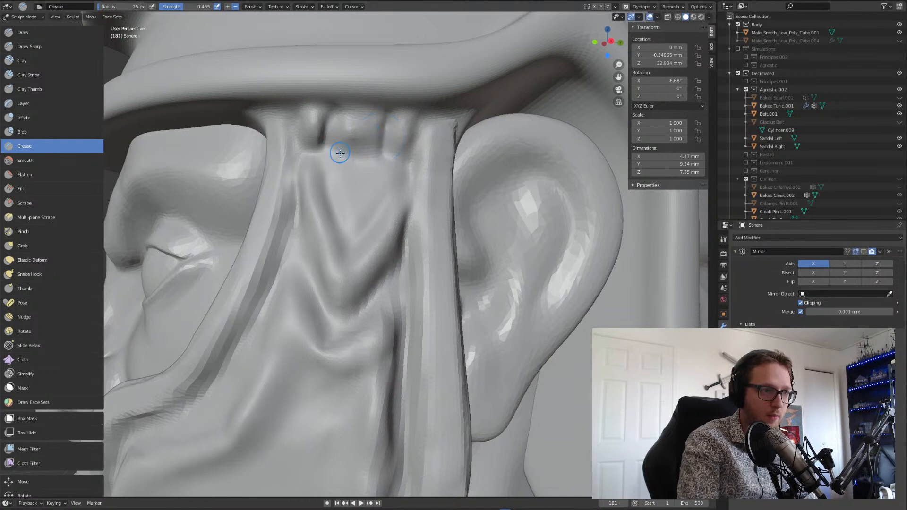
{"action": "mouse_move", "coordinate": [380, 117]}
{"action": "left_mouse_down"}
{"action": "mouse_move", "coordinate": [373, 146]}
{"action": "mouse_move", "coordinate": [341, 142]}
{"action": "mouse_move", "coordinate": [371, 117]}
{"action": "mouse_move", "coordinate": [348, 120]}
{"action": "left_mouse_up"}
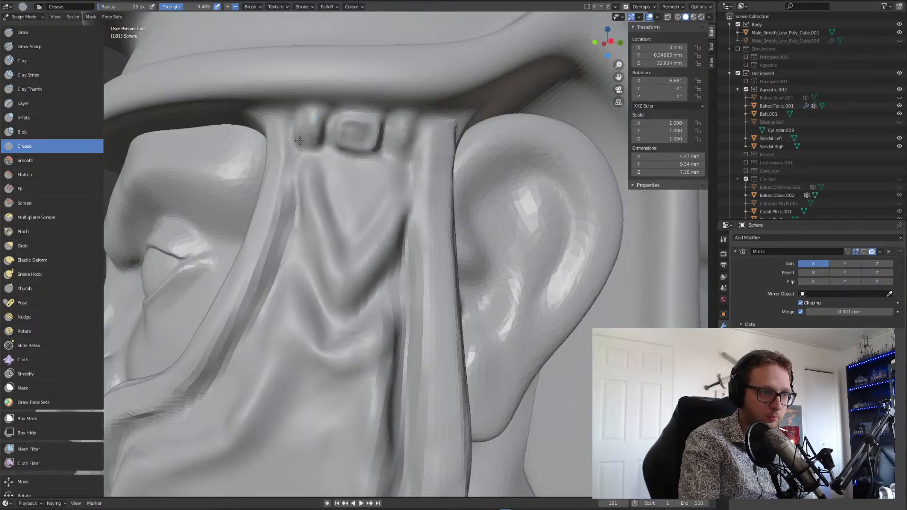
{"action": "mouse_move", "coordinate": [300, 141]}
{"action": "left_mouse_down"}
{"action": "mouse_move", "coordinate": [323, 109]}
{"action": "mouse_move", "coordinate": [318, 126]}
{"action": "mouse_move", "coordinate": [303, 113]}
{"action": "left_mouse_up"}
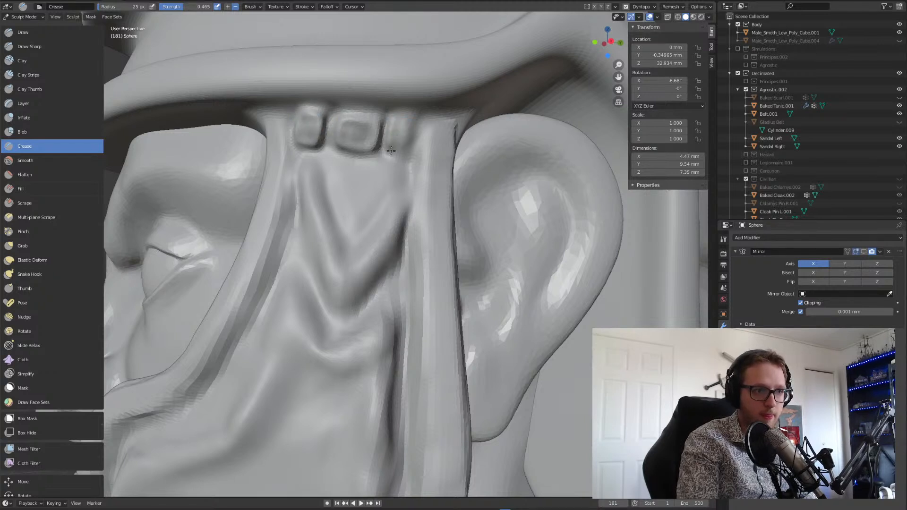
{"action": "mouse_move", "coordinate": [396, 146]}
{"action": "left_mouse_down"}
{"action": "mouse_move", "coordinate": [414, 138]}
{"action": "mouse_move", "coordinate": [404, 114]}
{"action": "mouse_move", "coordinate": [397, 118]}
{"action": "left_mouse_up"}
- Crease the cheek guard's rim at a 67 px radius from the hinge down the front to the chin and along the lower rear
{"action": "middle_click_drag", "start_coordinate": [245, 131], "coordinate": [265, 136]}
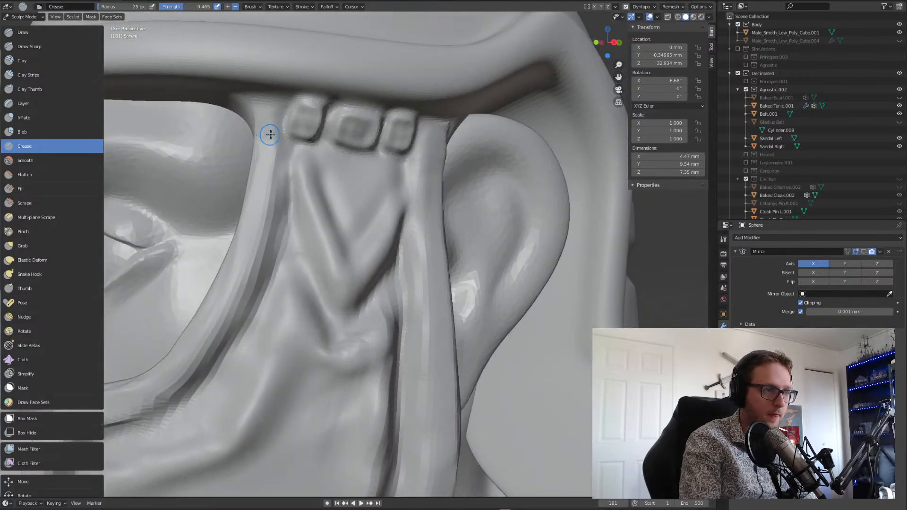
{"action": "left_click", "coordinate": [280, 127]}
{"action": "key", "text": "f"}
{"action": "left_click", "coordinate": [285, 128]}
{"action": "mouse_move", "coordinate": [263, 121]}
{"action": "left_mouse_down"}
{"action": "mouse_move", "coordinate": [270, 182]}
{"action": "mouse_move", "coordinate": [228, 284]}
{"action": "left_mouse_up"}
{"action": "mouse_move", "coordinate": [192, 308]}
{"action": "middle_mouse_down"}
{"action": "mouse_move", "coordinate": [260, 260]}
{"action": "mouse_move", "coordinate": [314, 167]}
{"action": "middle_mouse_up"}
{"action": "scroll", "coordinate": [241, 282], "scroll_direction": "down", "scroll_amount": 3}
{"action": "mouse_move", "coordinate": [334, 169]}
{"action": "left_mouse_down"}
{"action": "mouse_move", "coordinate": [259, 194]}
{"action": "mouse_move", "coordinate": [233, 215]}
{"action": "mouse_move", "coordinate": [216, 273]}
{"action": "mouse_move", "coordinate": [142, 336]}
{"action": "mouse_move", "coordinate": [146, 344]}
{"action": "left_mouse_up"}
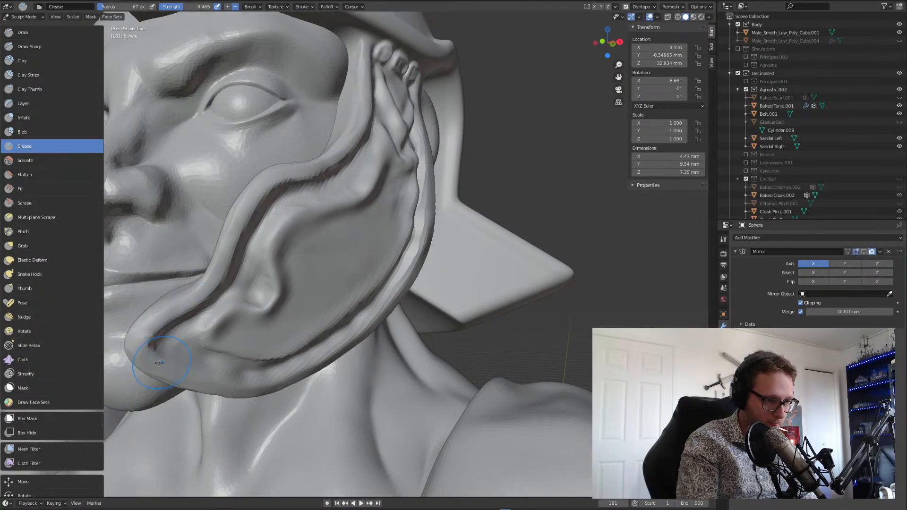
{"action": "middle_click_drag", "start_coordinate": [266, 386], "coordinate": [269, 348]}
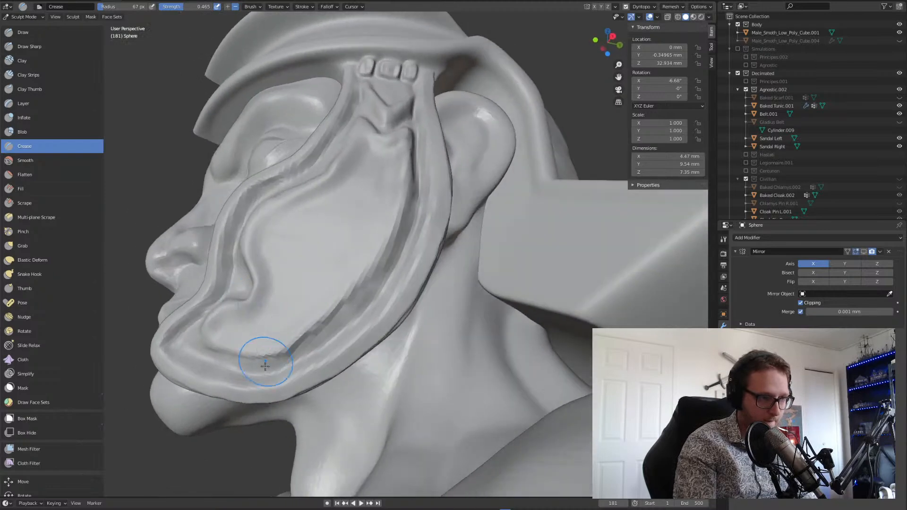
{"action": "mouse_move", "coordinate": [277, 389]}
{"action": "left_mouse_down"}
{"action": "mouse_move", "coordinate": [381, 314]}
{"action": "mouse_move", "coordinate": [435, 228]}
{"action": "left_mouse_up"}
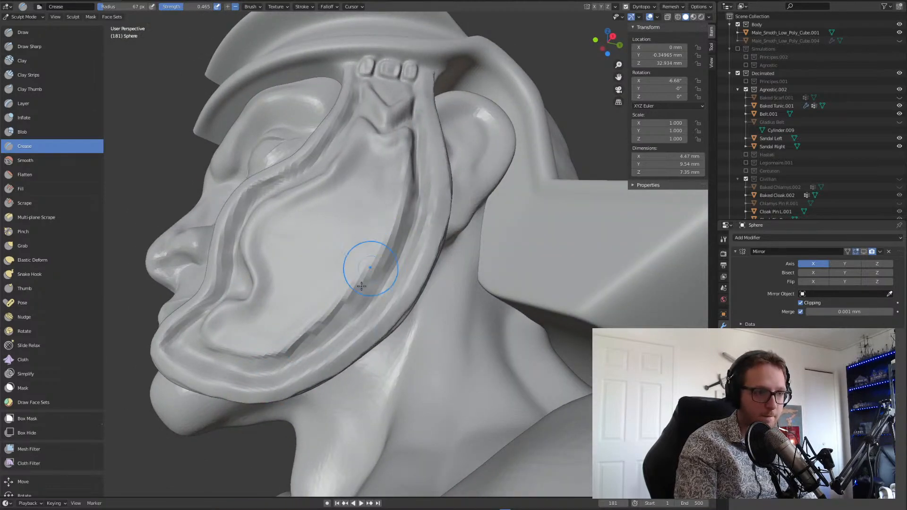
{"action": "left_click_drag", "start_coordinate": [359, 287], "coordinate": [401, 205]}
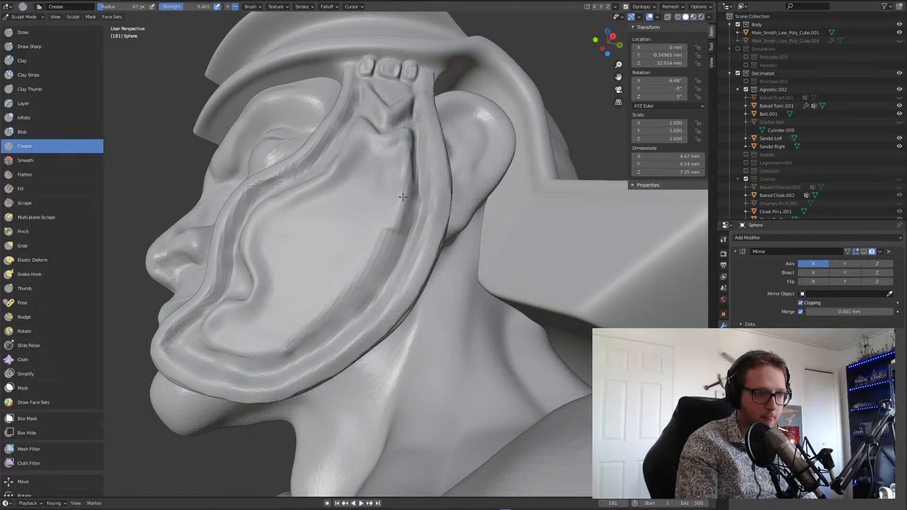
{"action": "mouse_move", "coordinate": [408, 162]}
{"action": "left_mouse_down"}
{"action": "mouse_move", "coordinate": [393, 223]}
{"action": "mouse_move", "coordinate": [268, 355]}
{"action": "mouse_move", "coordinate": [330, 322]}
{"action": "left_mouse_up"}
{"action": "key", "text": "ctrl+z"}
- Crease the lower contour of the cheek guard's inner relief towards the chin corner, reducing the brush radius to 38 px
{"action": "mouse_move", "coordinate": [263, 358]}
{"action": "left_mouse_down"}
{"action": "mouse_move", "coordinate": [222, 348]}
{"action": "mouse_move", "coordinate": [232, 338]}
{"action": "mouse_move", "coordinate": [213, 331]}
{"action": "mouse_move", "coordinate": [206, 341]}
{"action": "left_mouse_up"}
{"action": "key", "text": "f"}
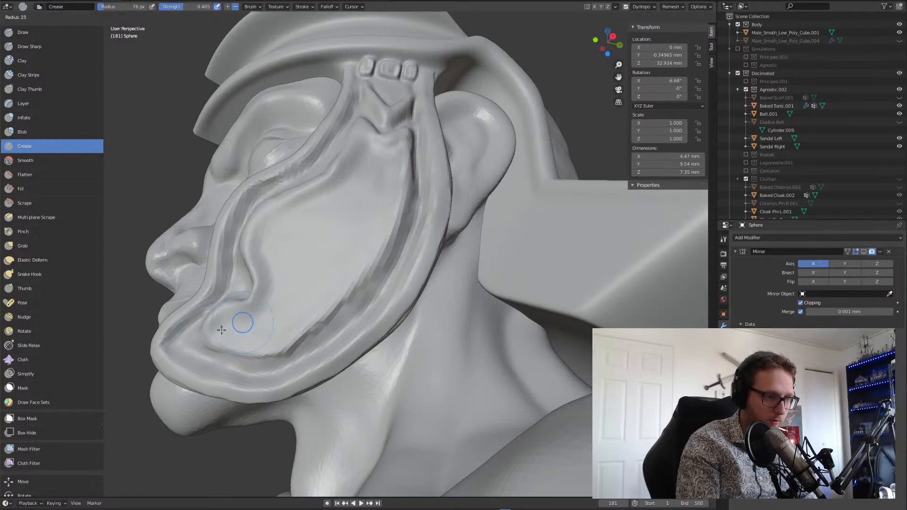
{"action": "left_click", "coordinate": [218, 328]}
{"action": "key", "text": "f"}
{"action": "left_click", "coordinate": [209, 338]}
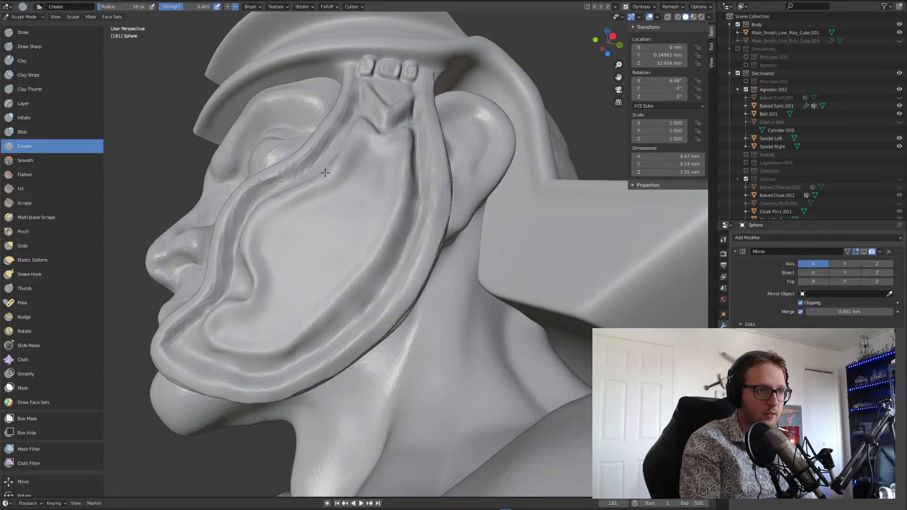
- Crease the rear contour of the inner relief from below the ear down towards the jaw
{"action": "middle_click_drag", "start_coordinate": [336, 139], "coordinate": [335, 173]}
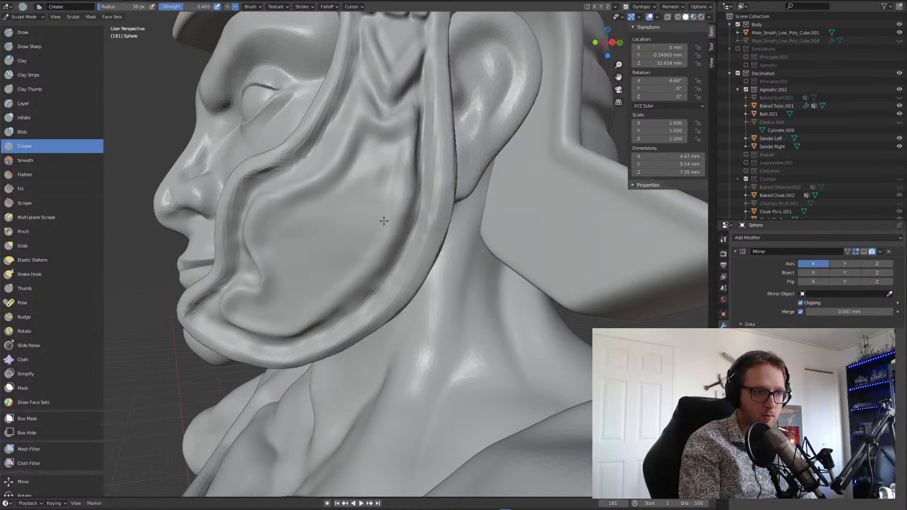
{"action": "mouse_move", "coordinate": [402, 199]}
{"action": "middle_mouse_down"}
{"action": "mouse_move", "coordinate": [397, 183]}
{"action": "mouse_move", "coordinate": [409, 146]}
{"action": "middle_mouse_up"}
{"action": "middle_click_drag", "start_coordinate": [413, 180], "coordinate": [421, 168]}
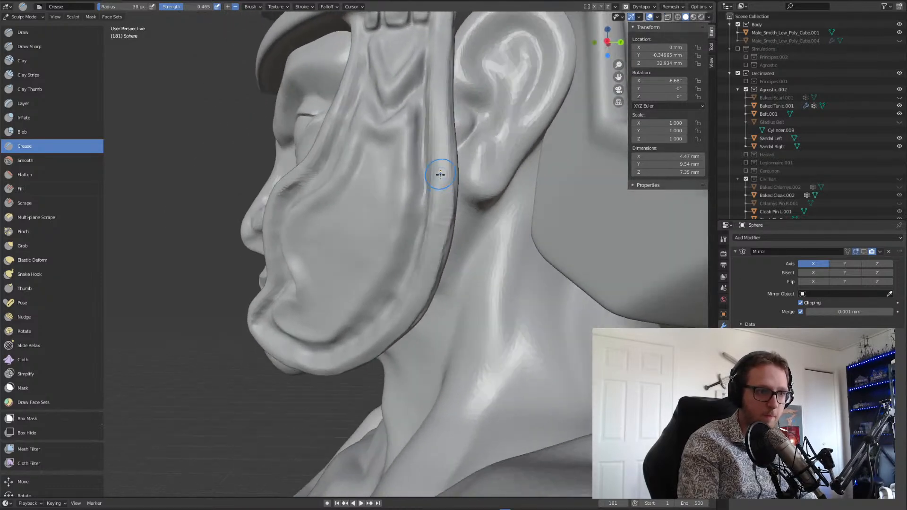
{"action": "left_click_drag", "start_coordinate": [417, 215], "coordinate": [401, 269]}
{"action": "left_click_drag", "start_coordinate": [382, 306], "coordinate": [381, 301]}
- Crease the front contour of the inner relief above the curl near the chin corner
{"action": "mouse_move", "coordinate": [273, 322]}
{"action": "middle_mouse_down"}
{"action": "mouse_move", "coordinate": [344, 253]}
{"action": "mouse_move", "coordinate": [317, 315]}
{"action": "middle_mouse_up"}
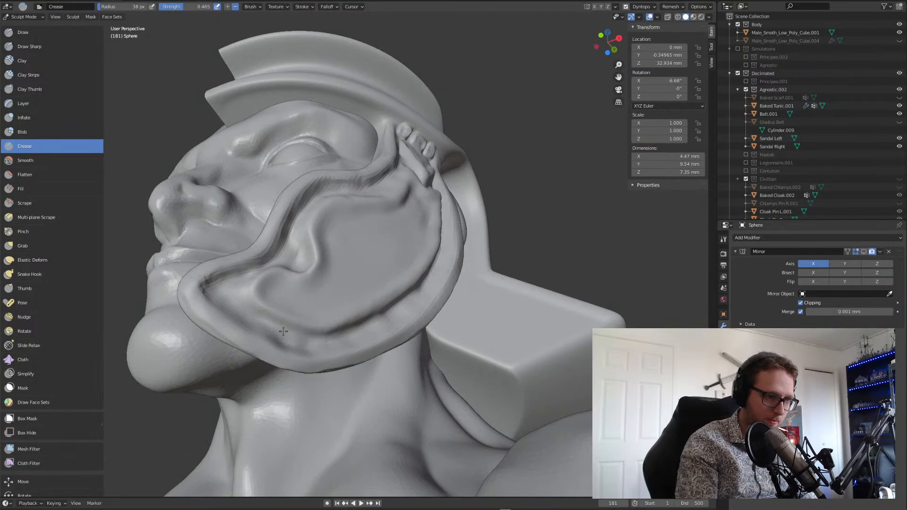
{"action": "middle_click_drag", "start_coordinate": [249, 297], "coordinate": [262, 308]}
{"action": "mouse_move", "coordinate": [280, 264]}
{"action": "middle_mouse_down"}
{"action": "mouse_move", "coordinate": [286, 259]}
{"action": "mouse_move", "coordinate": [278, 265]}
{"action": "middle_mouse_up"}
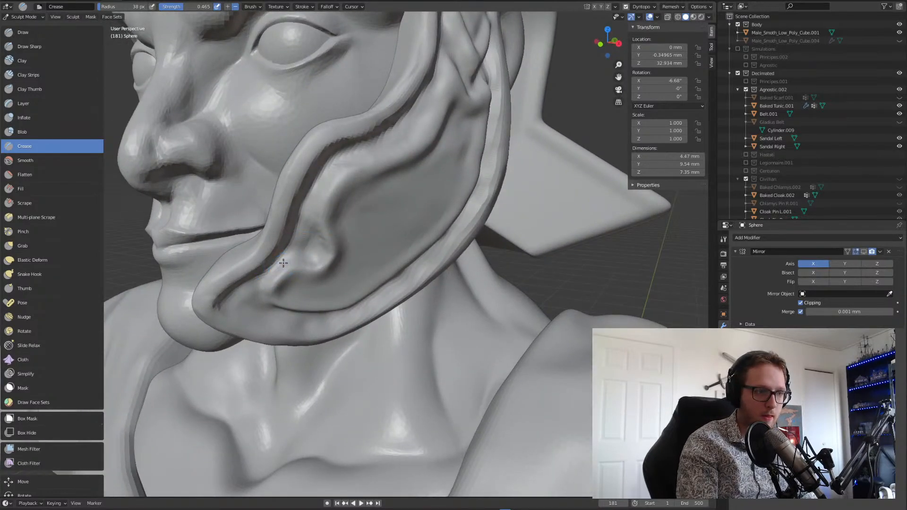
{"action": "left_click_drag", "start_coordinate": [312, 204], "coordinate": [314, 216]}
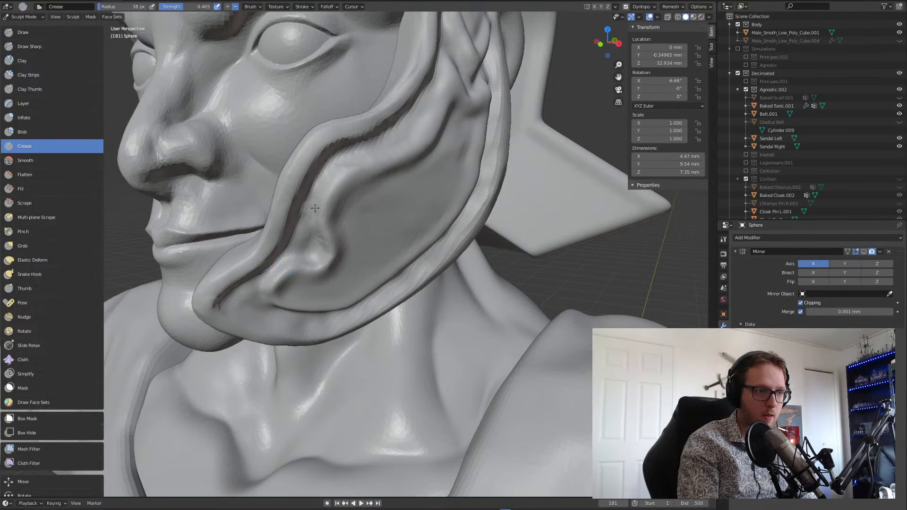
{"action": "middle_click_drag", "start_coordinate": [332, 175], "coordinate": [340, 172]}
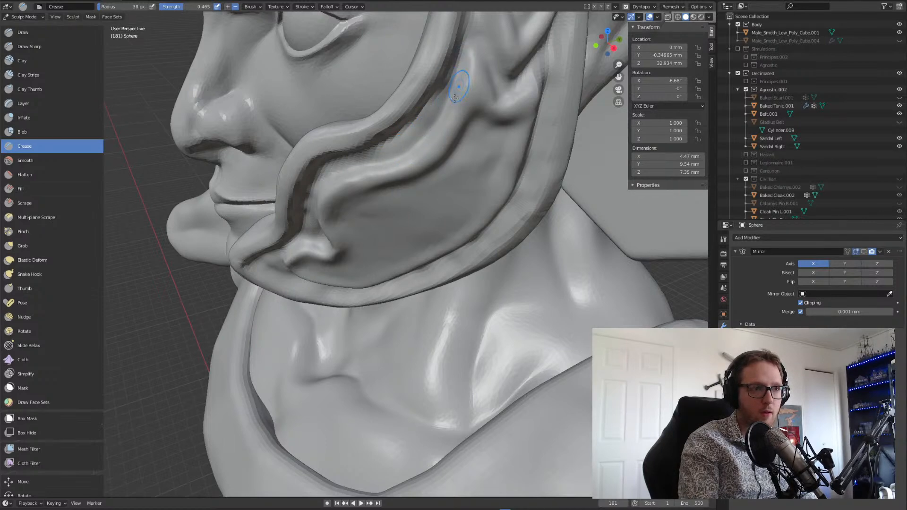
- Examine the cheek guard's relief, rim and hinge from the rear, side and front, close up and with the whole helmet
{"action": "mouse_move", "coordinate": [474, 52]}
{"action": "middle_mouse_down"}
{"action": "mouse_move", "coordinate": [486, 85]}
{"action": "mouse_move", "coordinate": [494, 77]}
{"action": "mouse_move", "coordinate": [503, 92]}
{"action": "mouse_move", "coordinate": [516, 37]}
{"action": "mouse_move", "coordinate": [537, 107]}
{"action": "middle_mouse_up"}
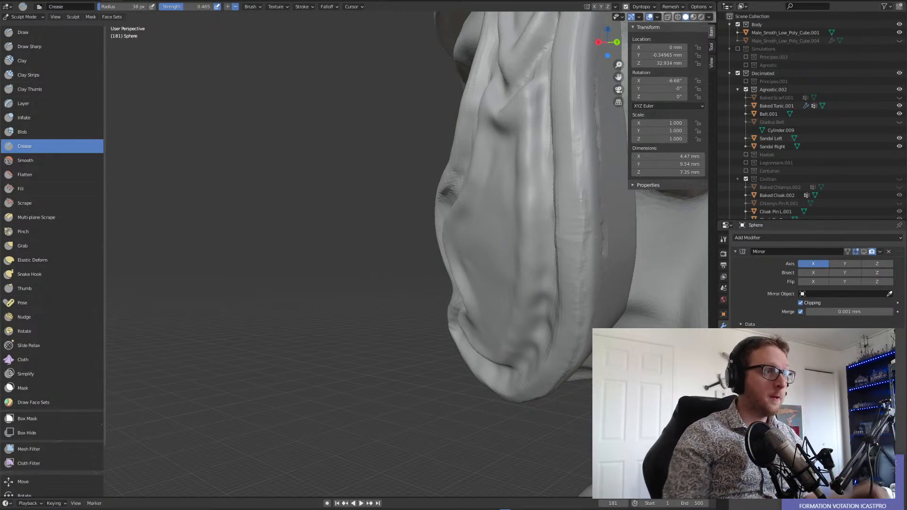
{"action": "middle_click_drag", "start_coordinate": [411, 225], "coordinate": [486, 216]}
{"action": "scroll", "coordinate": [416, 299], "scroll_direction": "down", "scroll_amount": 2}
{"action": "scroll", "coordinate": [417, 299], "scroll_direction": "down", "scroll_amount": 1}
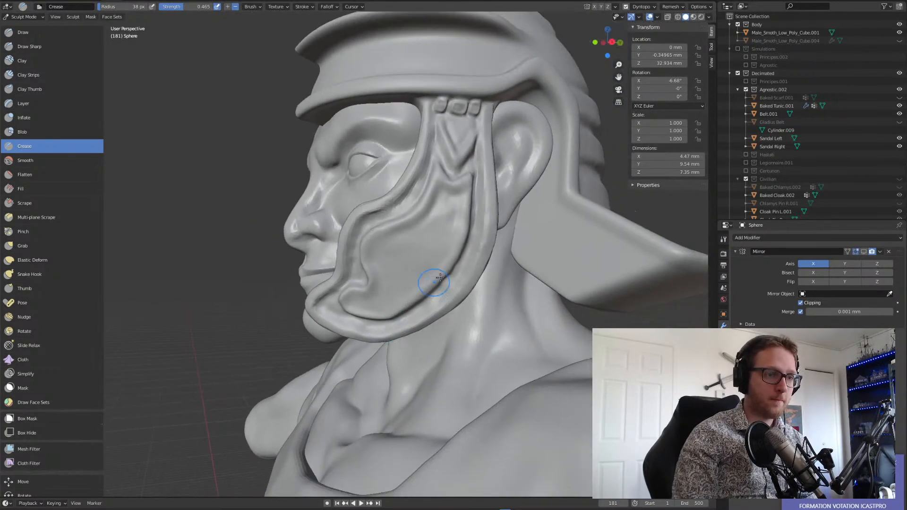
{"action": "middle_click_drag", "start_coordinate": [413, 294], "coordinate": [439, 289]}
{"action": "middle_click_drag", "start_coordinate": [401, 222], "coordinate": [371, 208]}
{"action": "scroll", "coordinate": [370, 203], "scroll_direction": "up", "scroll_amount": 2}
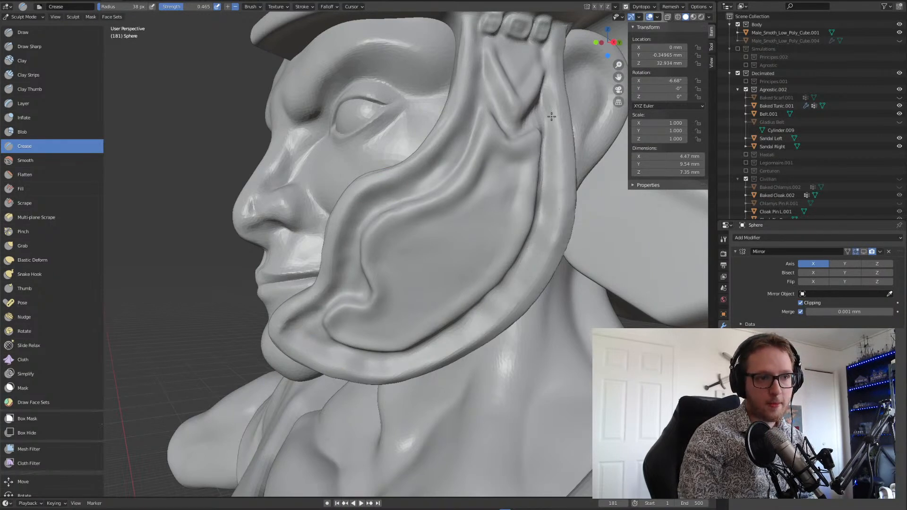
{"action": "middle_click_drag", "start_coordinate": [530, 107], "coordinate": [546, 108]}
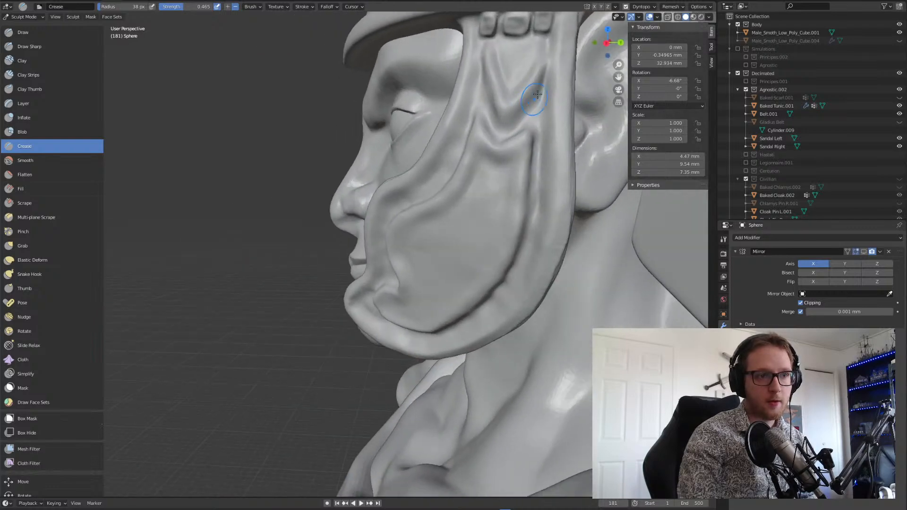
{"action": "middle_click_drag", "start_coordinate": [554, 63], "coordinate": [505, 243]}
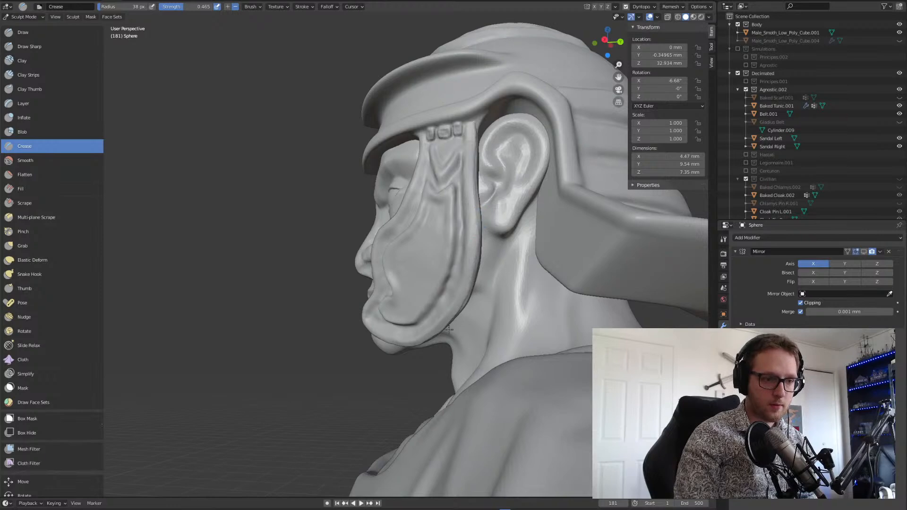
{"action": "mouse_move", "coordinate": [426, 326]}
{"action": "middle_mouse_down"}
{"action": "mouse_move", "coordinate": [473, 325]}
{"action": "mouse_move", "coordinate": [420, 324]}
{"action": "middle_mouse_up"}
{"action": "scroll", "coordinate": [420, 324], "scroll_direction": "up", "scroll_amount": 1}
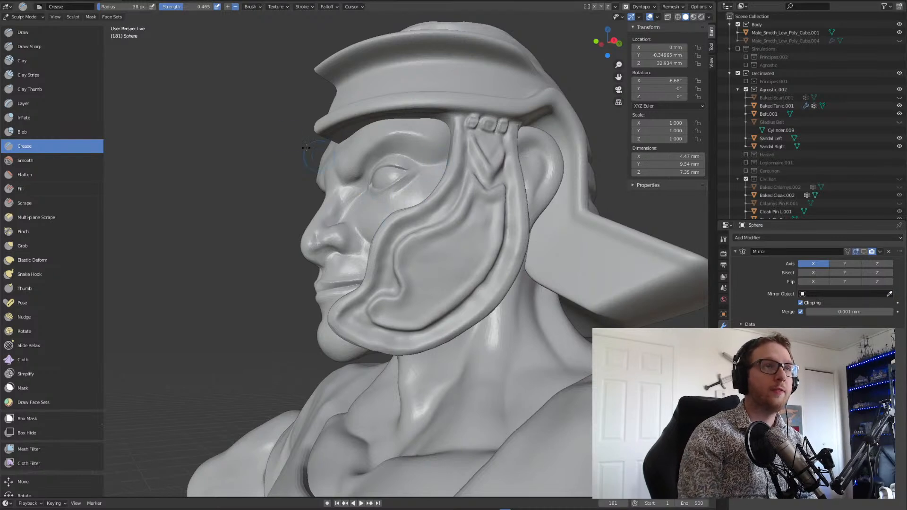
- Switch to the Draw brush, raise its strength to 1.000 and turn off pressure sensitivity for the strength
{"action": "left_click", "coordinate": [35, 32]}
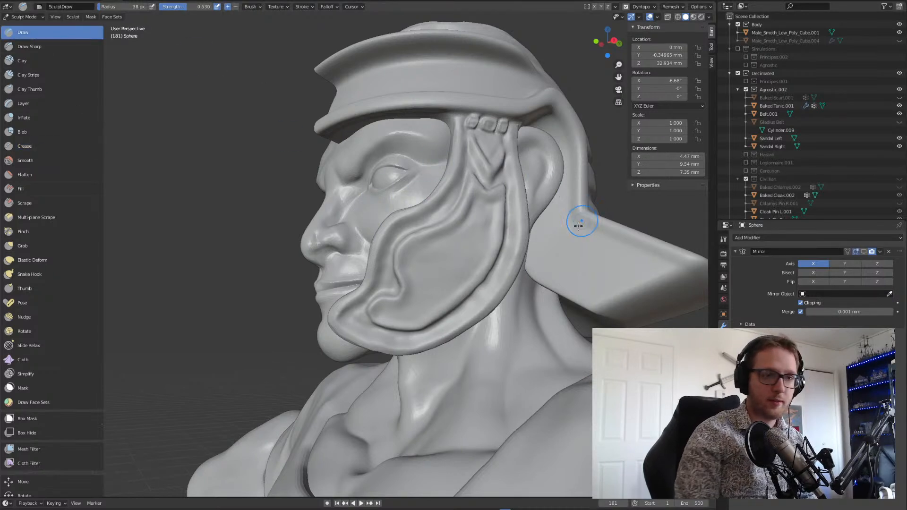
{"action": "scroll", "coordinate": [425, 246], "scroll_direction": "up", "scroll_amount": 3}
{"action": "scroll", "coordinate": [445, 238], "scroll_direction": "up", "scroll_amount": 1}
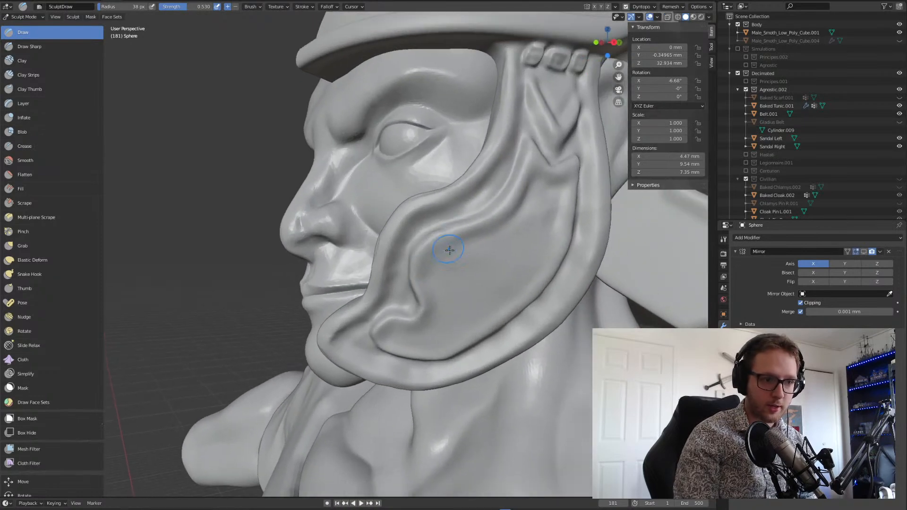
{"action": "middle_click_drag", "start_coordinate": [447, 241], "coordinate": [397, 201], "text": "shift"}
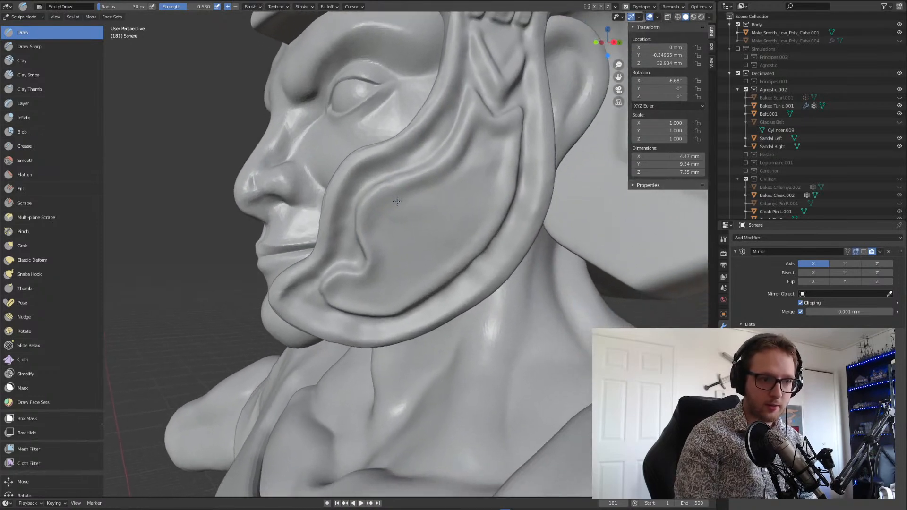
{"action": "left_click", "coordinate": [724, 239]}
{"action": "scroll", "coordinate": [818, 274], "scroll_direction": "down", "scroll_amount": 2}
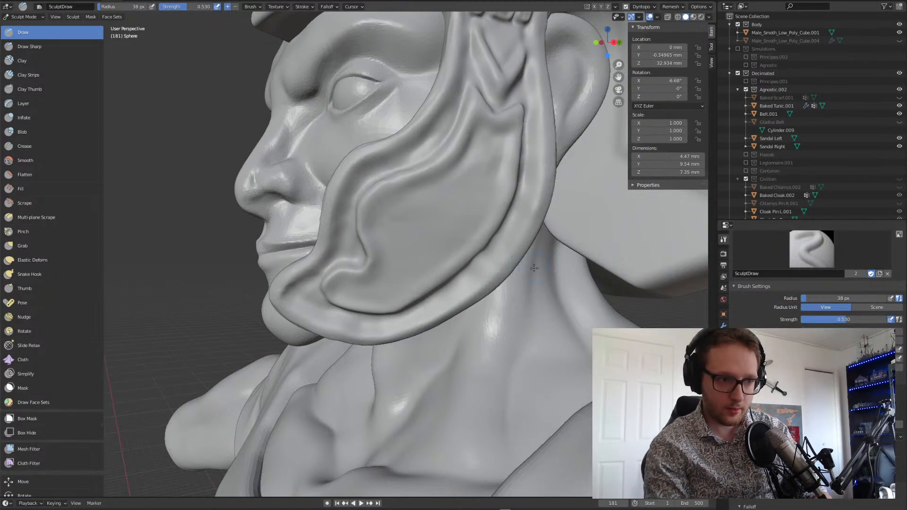
{"action": "scroll", "coordinate": [818, 274], "scroll_direction": "down", "scroll_amount": 4}
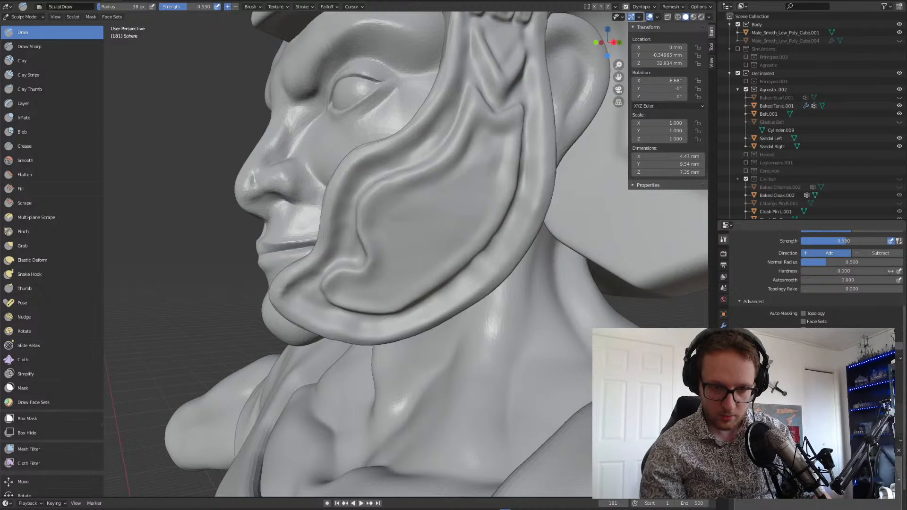
{"action": "middle_click_drag", "start_coordinate": [776, 329], "coordinate": [776, 328]}
{"action": "scroll", "coordinate": [817, 279], "scroll_direction": "up", "scroll_amount": 5}
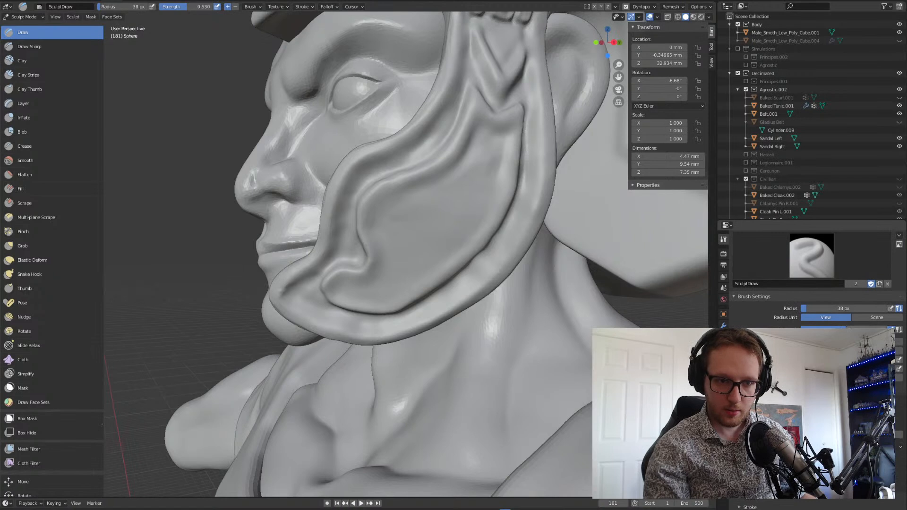
{"action": "left_click_drag", "start_coordinate": [850, 330], "coordinate": [898, 329]}
{"action": "left_click", "coordinate": [891, 330]}
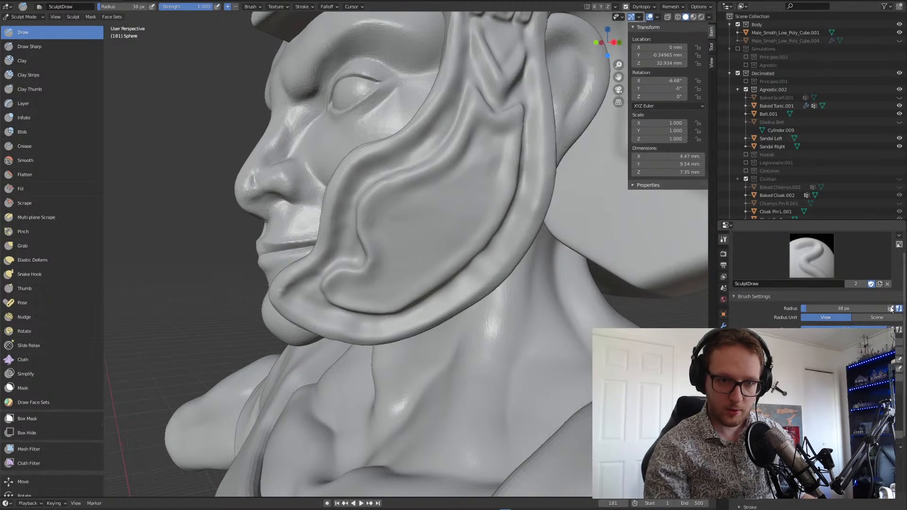
- Switch the Draw brush's radius unit to Scene and set the radius to 0.2 mm
{"action": "key", "text": "f"}
{"action": "left_click", "coordinate": [403, 270]}
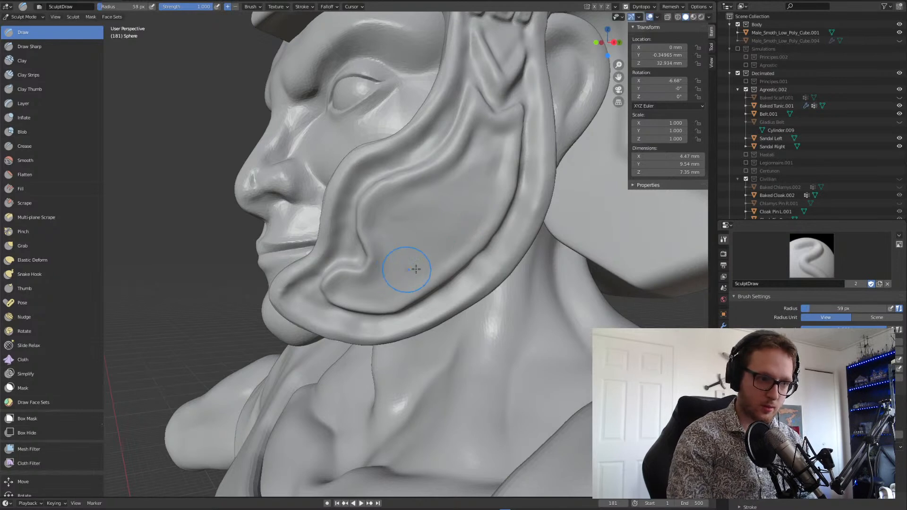
{"action": "left_click", "coordinate": [877, 318]}
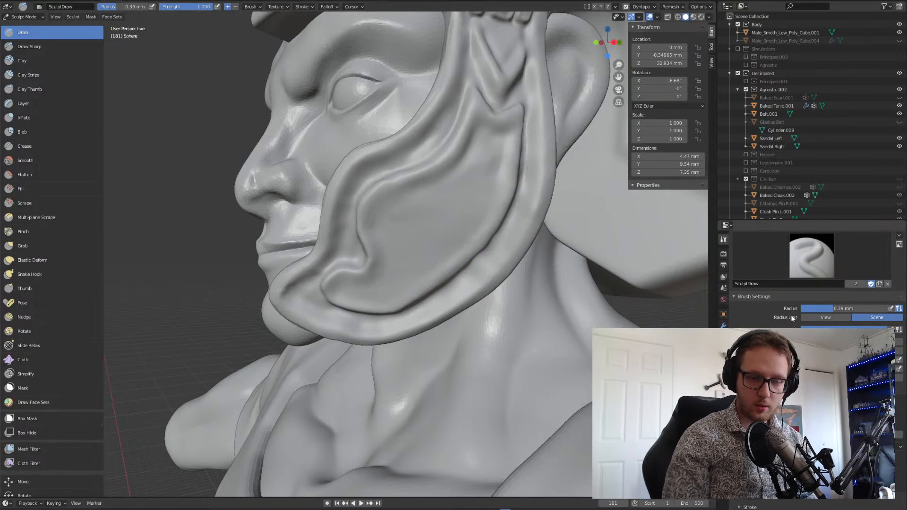
{"action": "left_click", "coordinate": [823, 308]}
{"action": "key", "text": "ctrl+a"}
{"action": "type", "text": "0"}
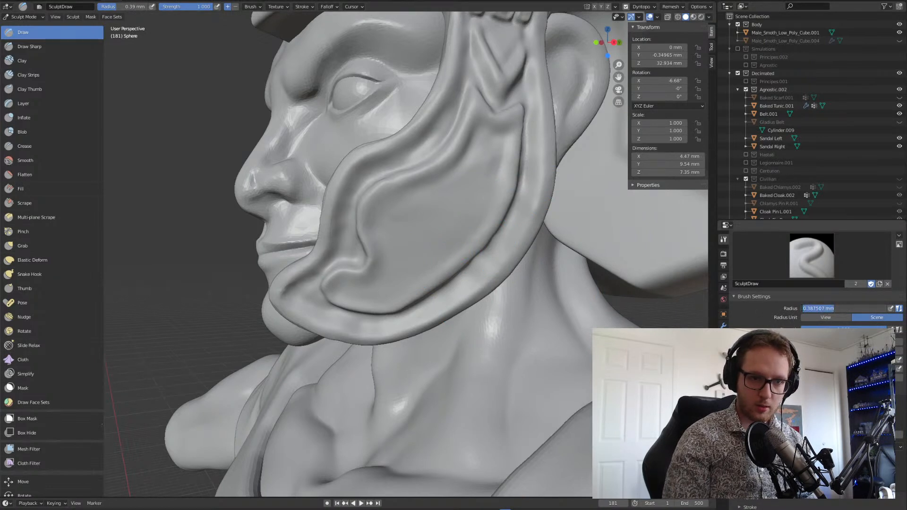
{"action": "type", "text": ".2"}
{"action": "key", "text": "Return"}
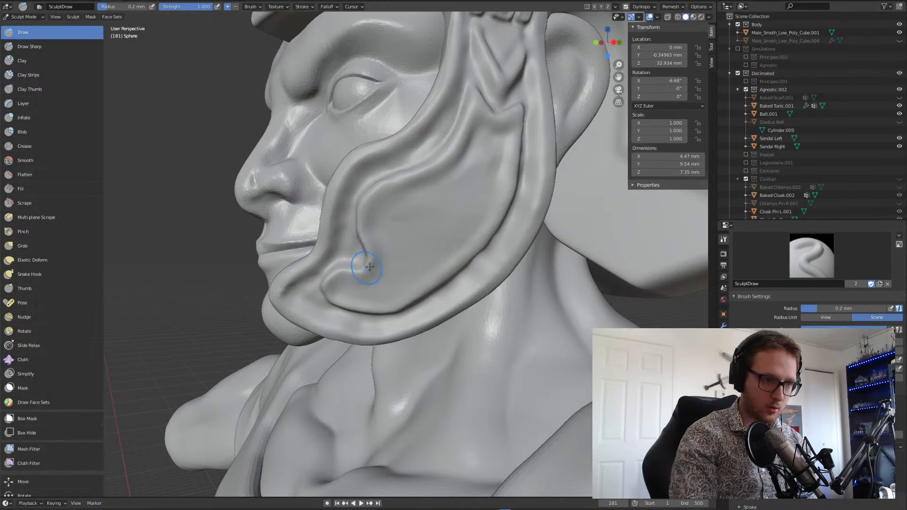
- Try stamping round rivets in the middle of the cheek guard's relief with a 0.3 mm radius and undo them
{"action": "left_click", "coordinate": [849, 308]}
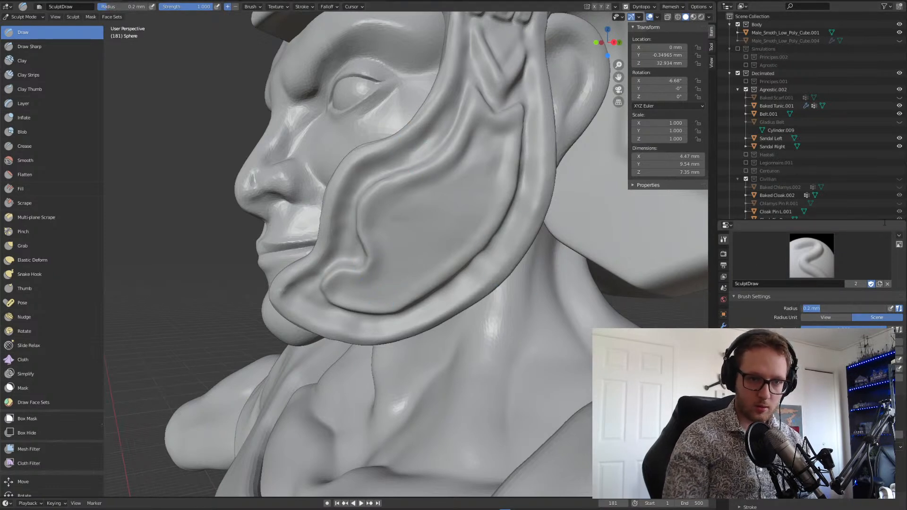
{"action": "type", "text": "0.3"}
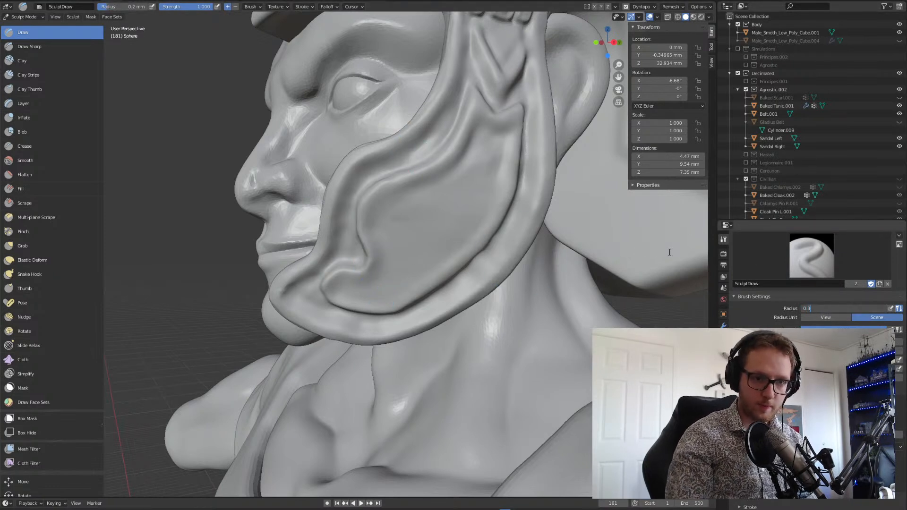
{"action": "key", "text": "Return"}
{"action": "left_click", "coordinate": [412, 227]}
{"action": "mouse_move", "coordinate": [418, 241]}
{"action": "middle_mouse_down"}
{"action": "mouse_move", "coordinate": [403, 232]}
{"action": "mouse_move", "coordinate": [426, 233]}
{"action": "middle_mouse_up"}
{"action": "left_click", "coordinate": [28, 161]}
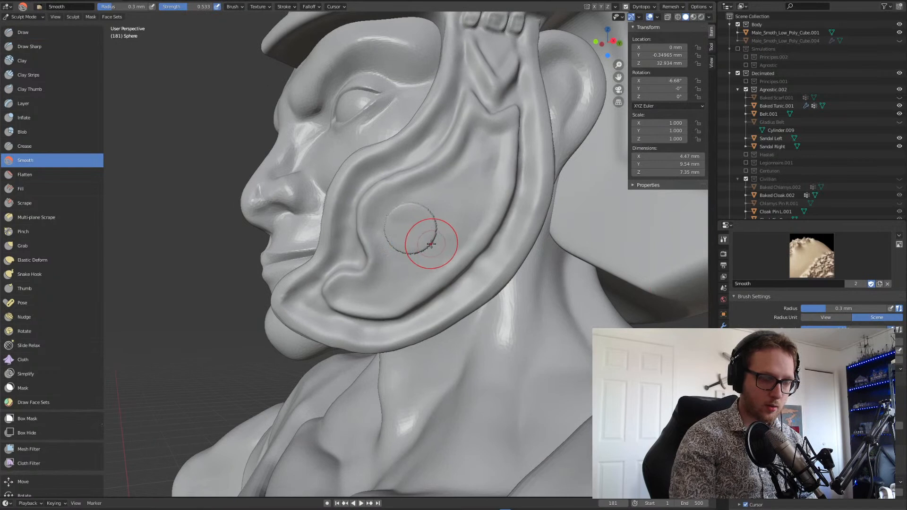
{"action": "left_click", "coordinate": [61, 32]}
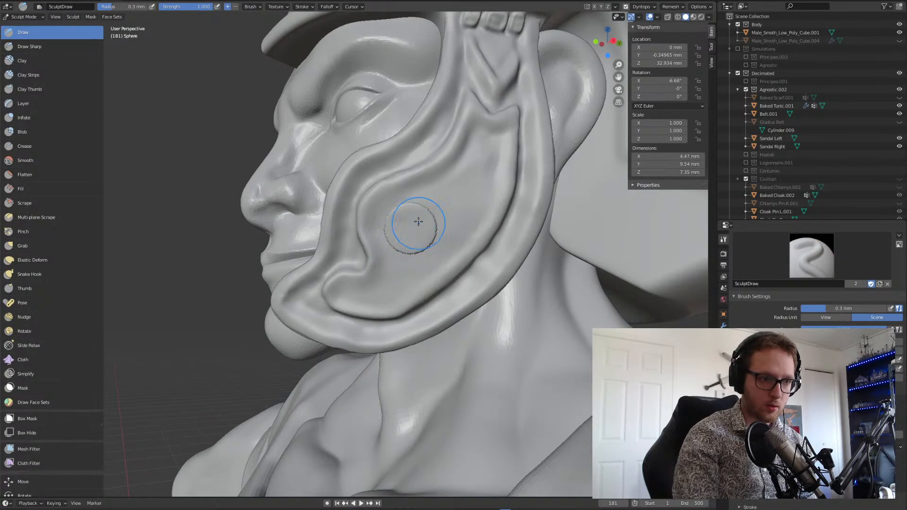
{"action": "left_click", "coordinate": [429, 238]}
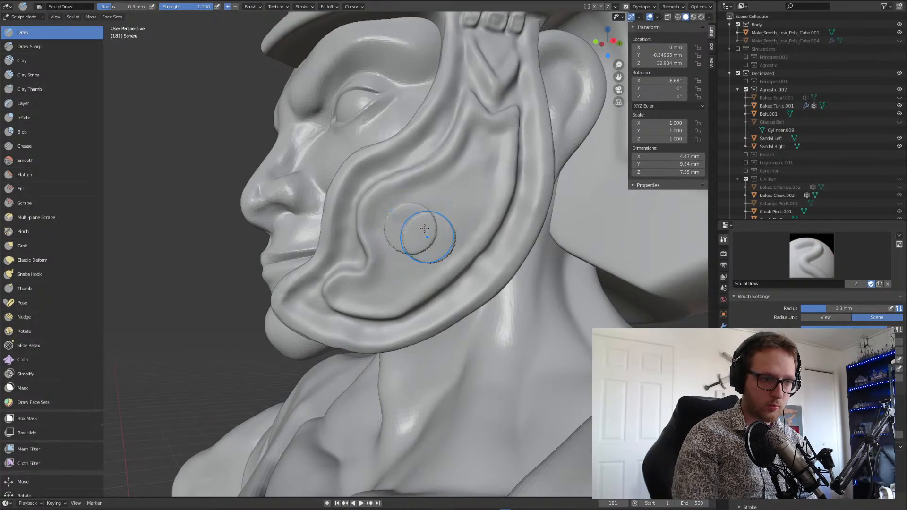
{"action": "key", "text": "ctrl+z"}
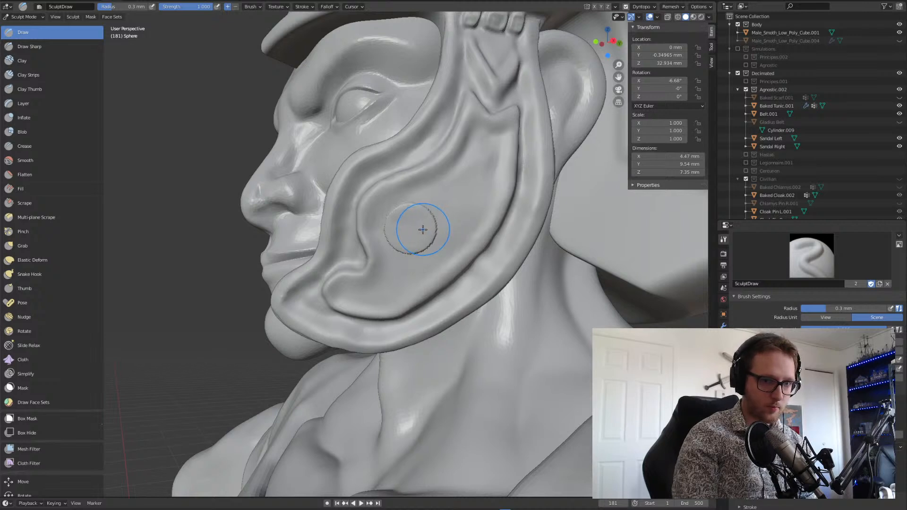
{"action": "key", "text": "ctrl+z"}
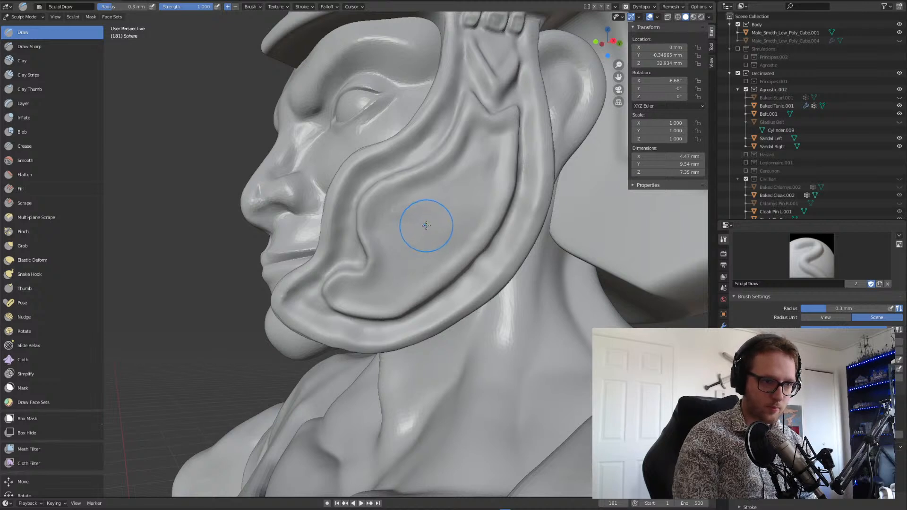
- Try a raised rivet near the front edge of the cheek guard's relief with the 0.3 mm radius
{"action": "left_click", "coordinate": [387, 213]}
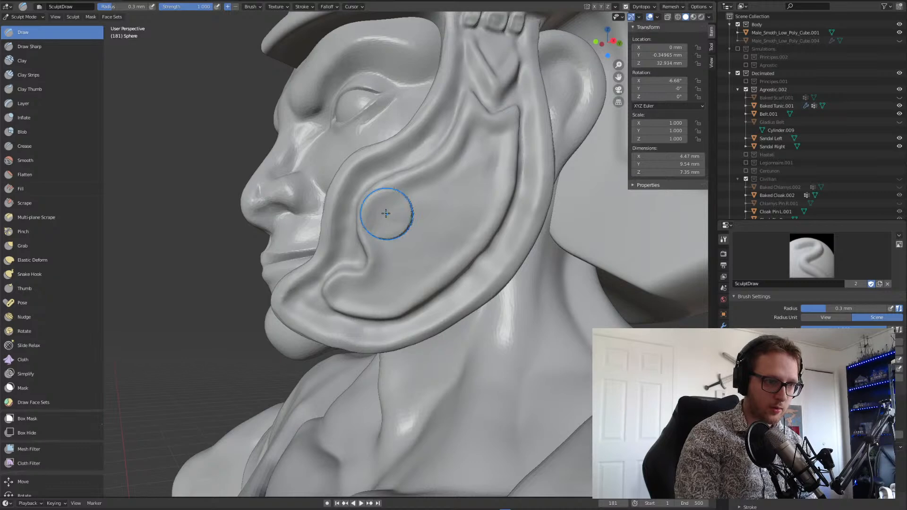
{"action": "left_click", "coordinate": [387, 213]}
{"action": "mouse_move", "coordinate": [386, 216]}
{"action": "middle_mouse_down"}
{"action": "mouse_move", "coordinate": [428, 225]}
{"action": "mouse_move", "coordinate": [414, 216]}
{"action": "middle_mouse_up"}
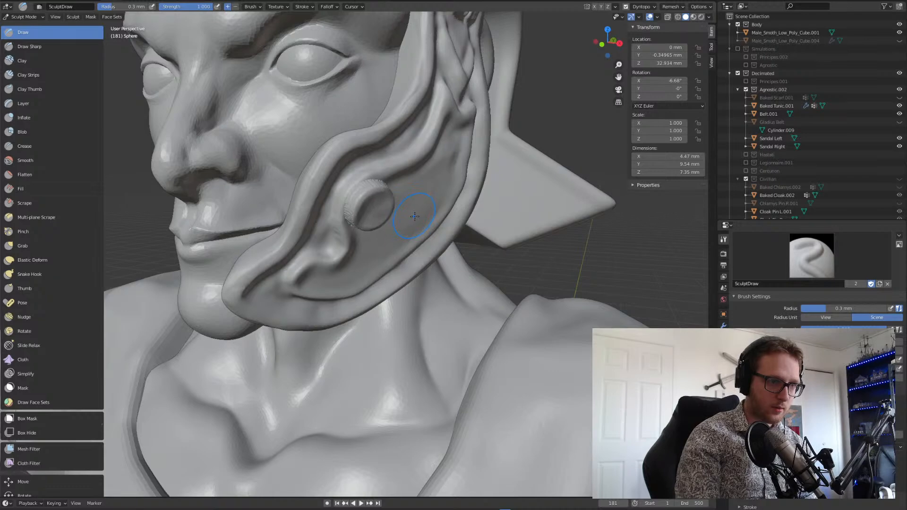
{"action": "middle_click_drag", "start_coordinate": [415, 216], "coordinate": [398, 190]}
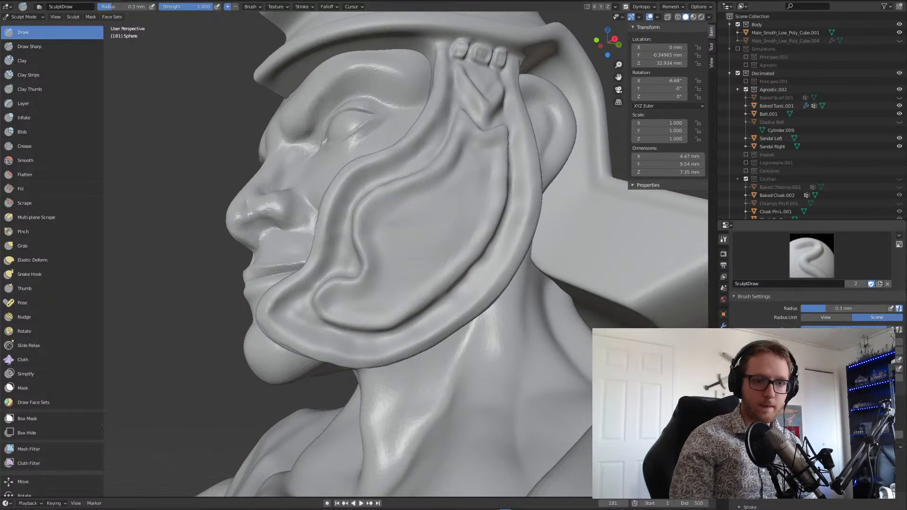
- Set the brush radius to 0.25 mm and stamp three rivets on the cheek guard's relief, at the front, chin corner and rear
{"action": "left_click", "coordinate": [827, 309]}
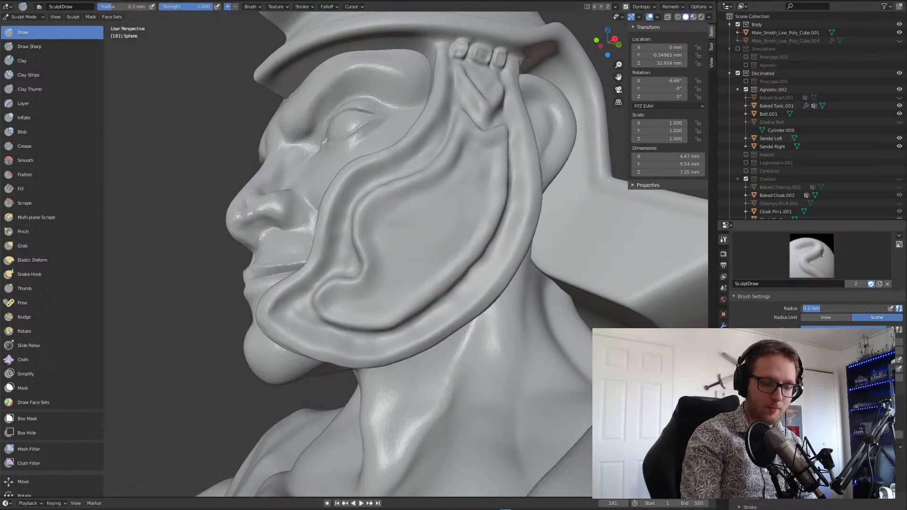
{"action": "type", "text": "0.25"}
{"action": "key", "text": "Return"}
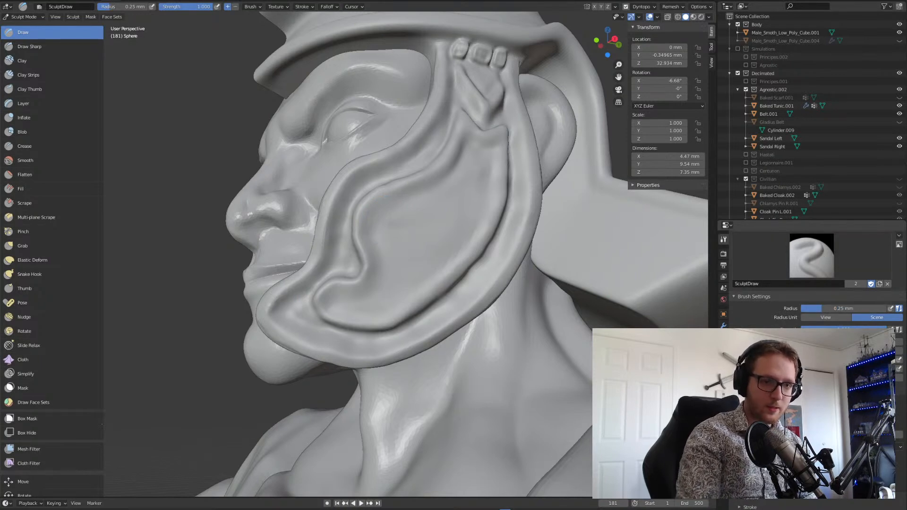
{"action": "left_click", "coordinate": [386, 221]}
{"action": "mouse_move", "coordinate": [386, 205]}
{"action": "middle_mouse_down"}
{"action": "mouse_move", "coordinate": [399, 210]}
{"action": "mouse_move", "coordinate": [385, 219]}
{"action": "mouse_move", "coordinate": [376, 206]}
{"action": "middle_mouse_up"}
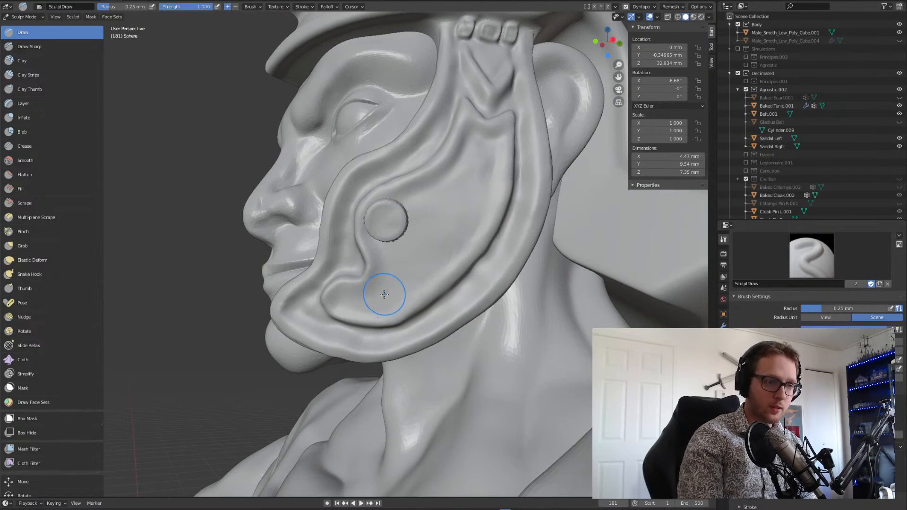
{"action": "left_click", "coordinate": [383, 296]}
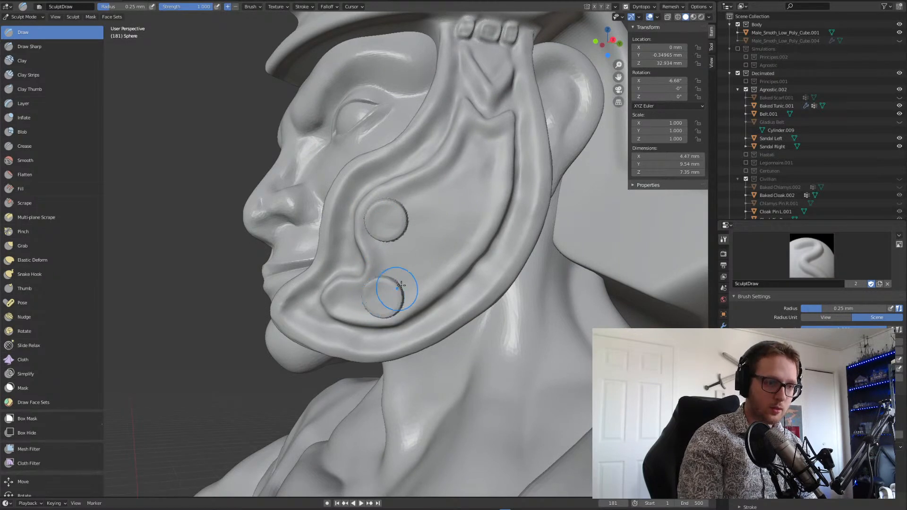
{"action": "left_click", "coordinate": [466, 213]}
- Stamp two round rivets side by side on the helmet's lower band, above the cheek guard's hinge
{"action": "middle_click_drag", "start_coordinate": [410, 224], "coordinate": [433, 233]}
{"action": "scroll", "coordinate": [356, 317], "scroll_direction": "down", "scroll_amount": 4}
{"action": "mouse_move", "coordinate": [356, 317]}
{"action": "middle_mouse_down"}
{"action": "mouse_move", "coordinate": [355, 221]}
{"action": "mouse_move", "coordinate": [359, 255]}
{"action": "mouse_move", "coordinate": [384, 195]}
{"action": "middle_mouse_up"}
{"action": "scroll", "coordinate": [433, 179], "scroll_direction": "up", "scroll_amount": 2}
{"action": "scroll", "coordinate": [432, 179], "scroll_direction": "up", "scroll_amount": 1}
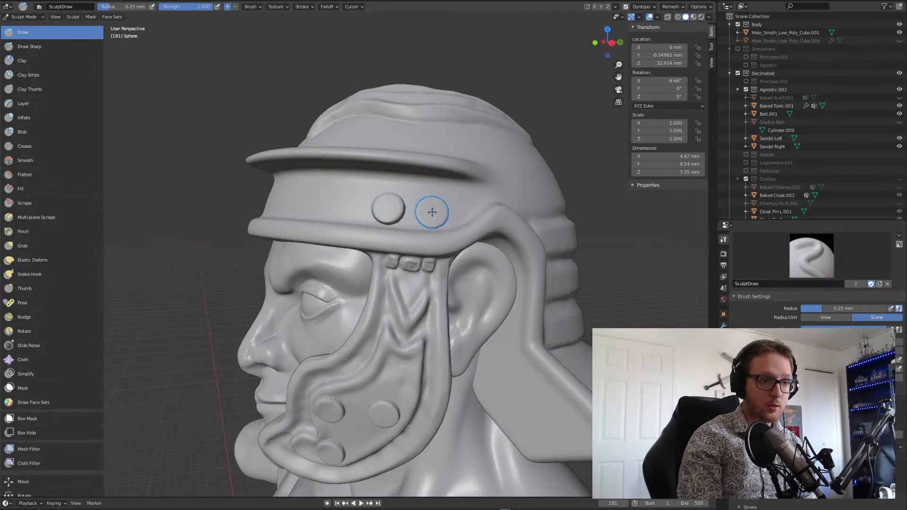
{"action": "mouse_move", "coordinate": [432, 206]}
{"action": "middle_mouse_down"}
{"action": "mouse_move", "coordinate": [368, 206]}
{"action": "mouse_move", "coordinate": [430, 199]}
{"action": "middle_mouse_up"}
- Stamp a single rivet at the rear end of the brow guard, above the ear
{"action": "scroll", "coordinate": [428, 198], "scroll_direction": "down", "scroll_amount": 5}
{"action": "mouse_move", "coordinate": [344, 314]}
{"action": "middle_mouse_down"}
{"action": "mouse_move", "coordinate": [390, 302]}
{"action": "mouse_move", "coordinate": [371, 298]}
{"action": "mouse_move", "coordinate": [381, 296]}
{"action": "mouse_move", "coordinate": [350, 271]}
{"action": "mouse_move", "coordinate": [383, 242]}
{"action": "middle_mouse_up"}
{"action": "scroll", "coordinate": [383, 242], "scroll_direction": "up", "scroll_amount": 4}
{"action": "scroll", "coordinate": [383, 242], "scroll_direction": "up", "scroll_amount": 2}
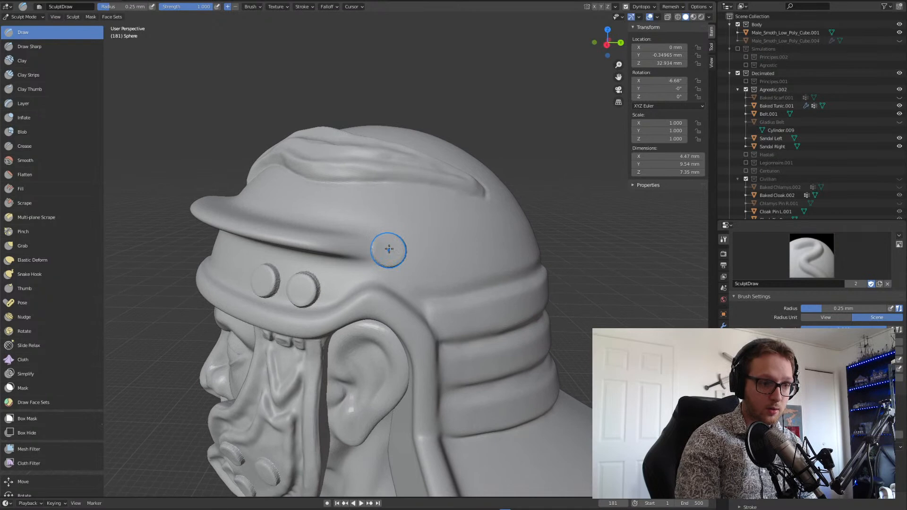
{"action": "left_click", "coordinate": [401, 236]}
{"action": "middle_click_drag", "start_coordinate": [400, 237], "coordinate": [371, 239]}
{"action": "middle_click_drag", "start_coordinate": [435, 219], "coordinate": [422, 235]}
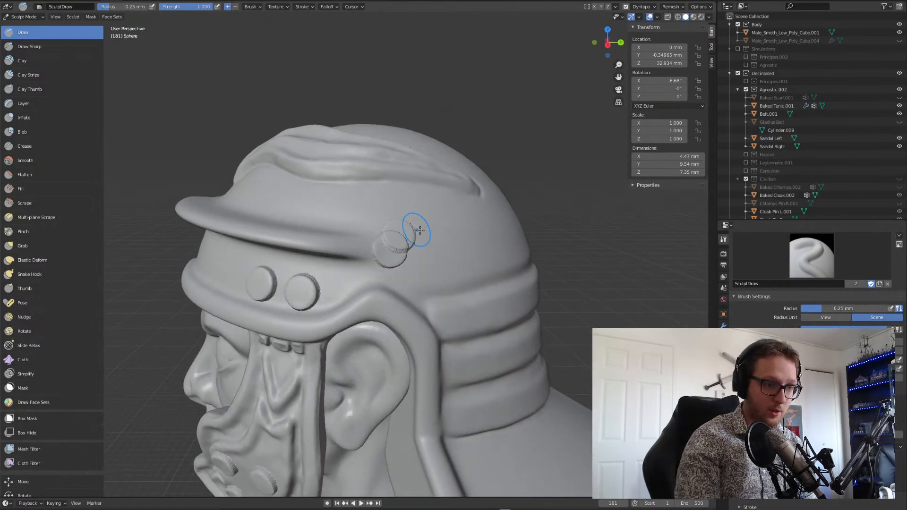
{"action": "mouse_move", "coordinate": [398, 246]}
{"action": "middle_mouse_down"}
{"action": "mouse_move", "coordinate": [385, 251]}
{"action": "mouse_move", "coordinate": [383, 241]}
{"action": "mouse_move", "coordinate": [403, 251]}
{"action": "mouse_move", "coordinate": [402, 263]}
{"action": "mouse_move", "coordinate": [414, 261]}
{"action": "mouse_move", "coordinate": [393, 260]}
{"action": "mouse_move", "coordinate": [449, 267]}
{"action": "mouse_move", "coordinate": [396, 254]}
{"action": "mouse_move", "coordinate": [277, 266]}
{"action": "mouse_move", "coordinate": [362, 306]}
{"action": "middle_mouse_up"}
{"action": "left_click", "coordinate": [389, 248]}
- Examine the rivets on the brow guard, band and cheek guard from above, the side and the front
{"action": "scroll", "coordinate": [358, 313], "scroll_direction": "down", "scroll_amount": 4}
{"action": "scroll", "coordinate": [289, 208], "scroll_direction": "up", "scroll_amount": 3}
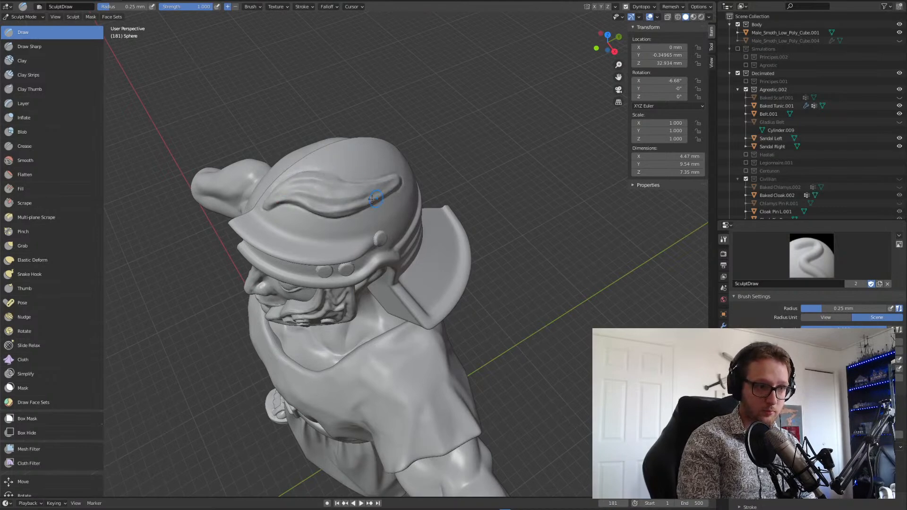
{"action": "middle_click_drag", "start_coordinate": [407, 180], "coordinate": [349, 227]}
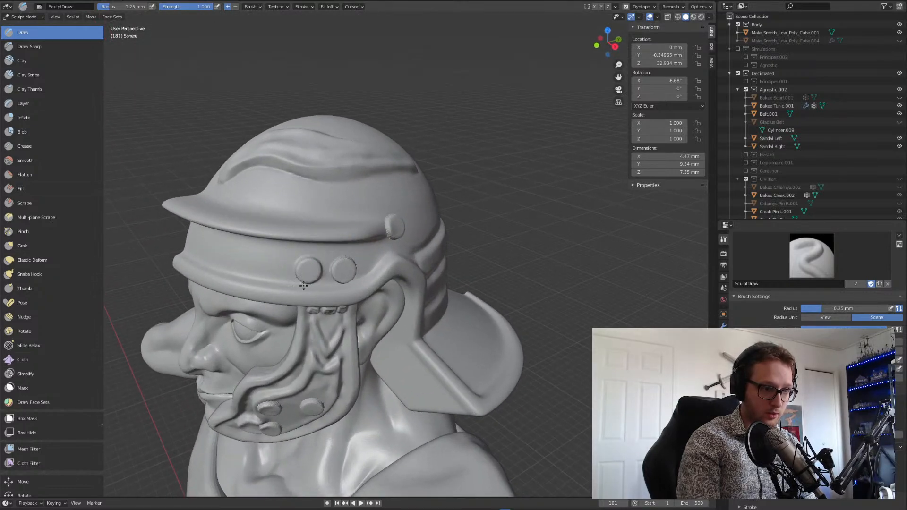
{"action": "mouse_move", "coordinate": [337, 261]}
{"action": "middle_mouse_down"}
{"action": "mouse_move", "coordinate": [392, 243]}
{"action": "mouse_move", "coordinate": [344, 268]}
{"action": "middle_mouse_up"}
{"action": "middle_click_drag", "start_coordinate": [241, 430], "coordinate": [321, 295], "text": "shift"}
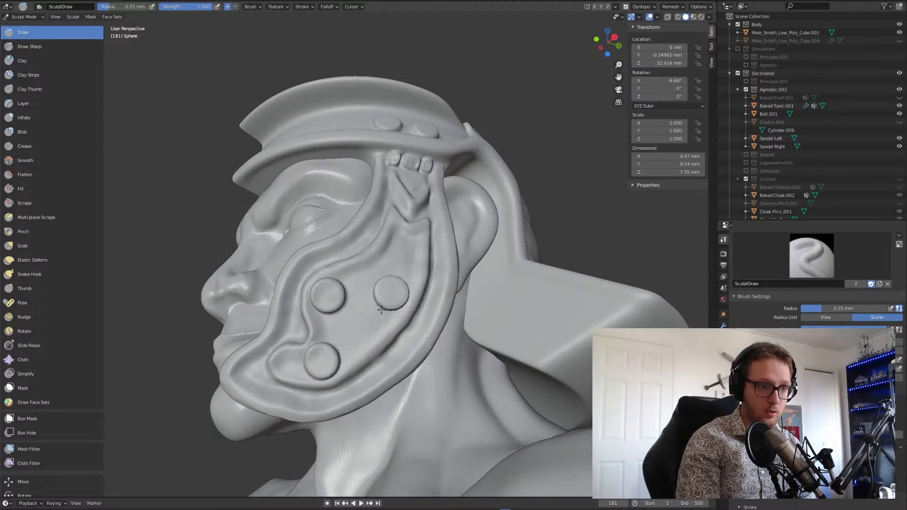
{"action": "scroll", "coordinate": [364, 316], "scroll_direction": "down", "scroll_amount": 2}
{"action": "middle_click_drag", "start_coordinate": [326, 308], "coordinate": [355, 342]}
{"action": "scroll", "coordinate": [349, 341], "scroll_direction": "down", "scroll_amount": 2}
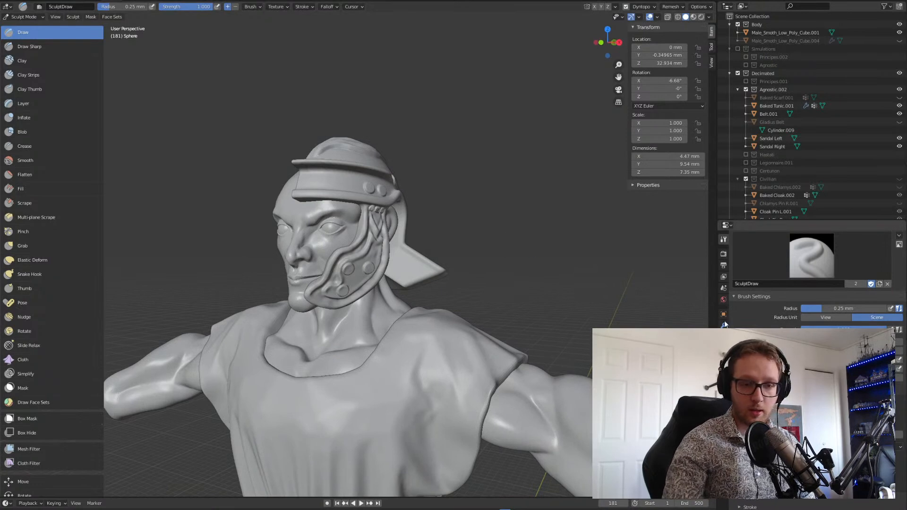
{"action": "scroll", "coordinate": [790, 138], "scroll_direction": "down", "scroll_amount": 1}
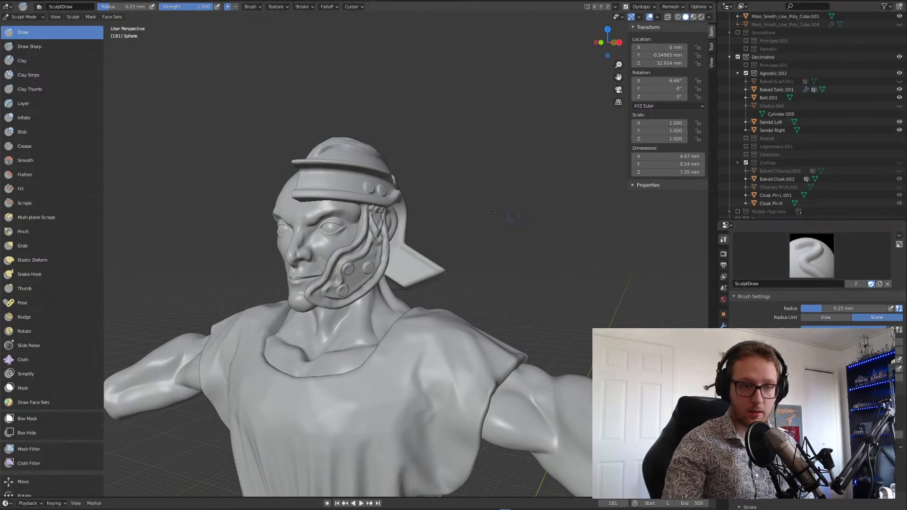
- Switch to Object Mode, show the helmet's Mirror modifier in the viewport and deselect the helmet
{"action": "left_click", "coordinate": [25, 16]}
{"action": "left_click", "coordinate": [26, 26]}
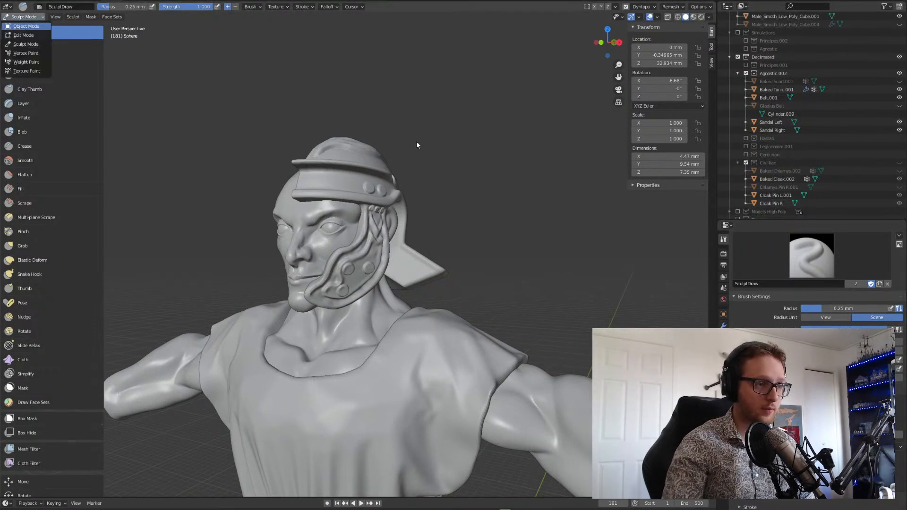
{"action": "left_click", "coordinate": [723, 325]}
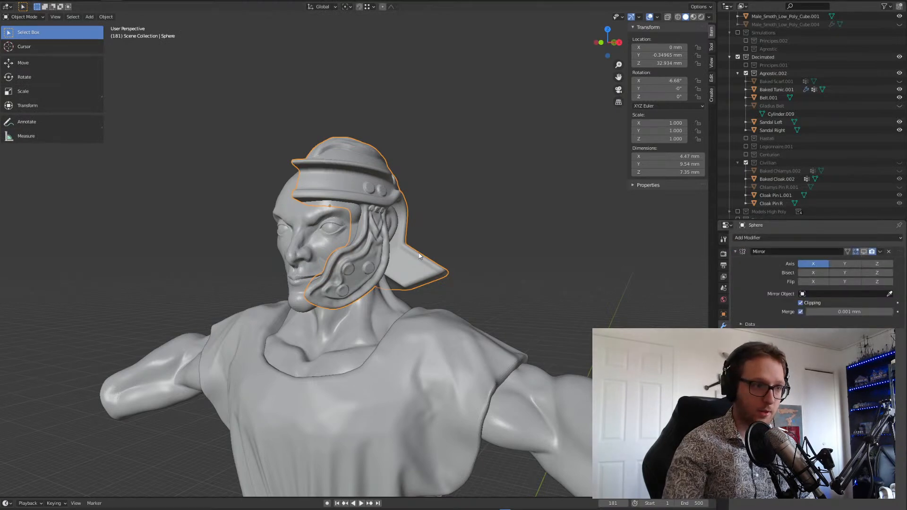
{"action": "left_click", "coordinate": [864, 252]}
{"action": "middle_click_drag", "start_coordinate": [521, 247], "coordinate": [452, 253]}
{"action": "scroll", "coordinate": [356, 252], "scroll_direction": "down", "scroll_amount": 2}
{"action": "left_click", "coordinate": [454, 256]}
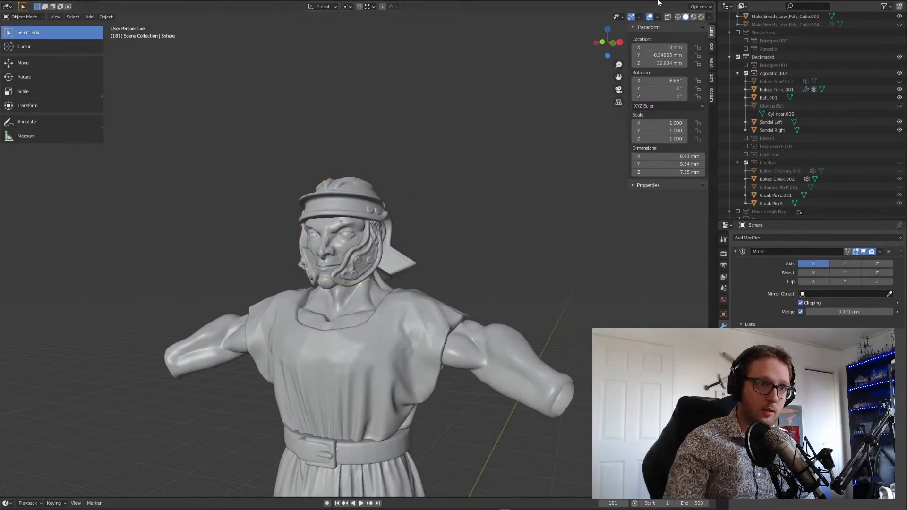
- Display the model in Material Preview shading and examine the complete mirrored helmet from the front
{"action": "left_click", "coordinate": [694, 17]}
{"action": "scroll", "coordinate": [504, 265], "scroll_direction": "up", "scroll_amount": 3}
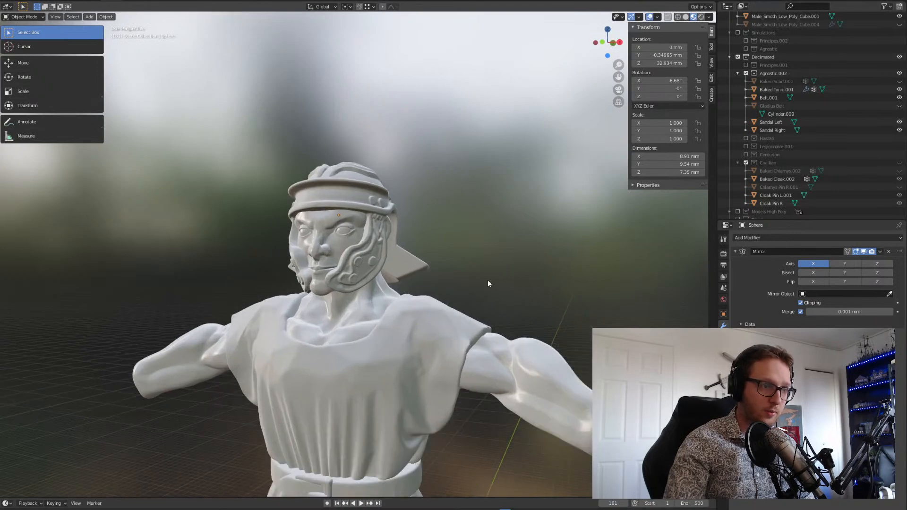
{"action": "middle_click_drag", "start_coordinate": [486, 290], "coordinate": [478, 333]}
{"action": "scroll", "coordinate": [525, 296], "scroll_direction": "up", "scroll_amount": 1}
{"action": "scroll", "coordinate": [530, 305], "scroll_direction": "up", "scroll_amount": 2}
{"action": "middle_click_drag", "start_coordinate": [534, 305], "coordinate": [463, 322], "text": "shift"}
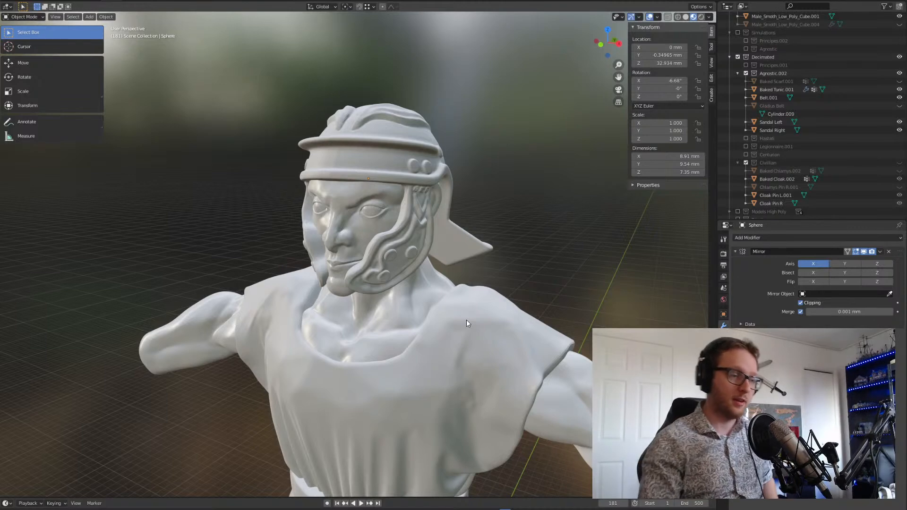
{"action": "scroll", "coordinate": [410, 327], "scroll_direction": "up", "scroll_amount": 1}
{"action": "scroll", "coordinate": [410, 327], "scroll_direction": "up", "scroll_amount": 1}
{"action": "scroll", "coordinate": [410, 327], "scroll_direction": "down", "scroll_amount": 2}
{"action": "scroll", "coordinate": [411, 327], "scroll_direction": "up", "scroll_amount": 1}
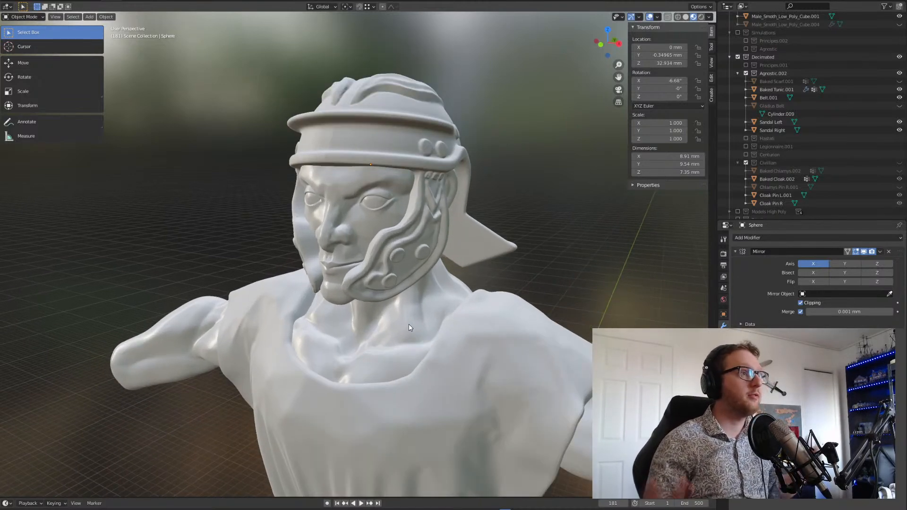